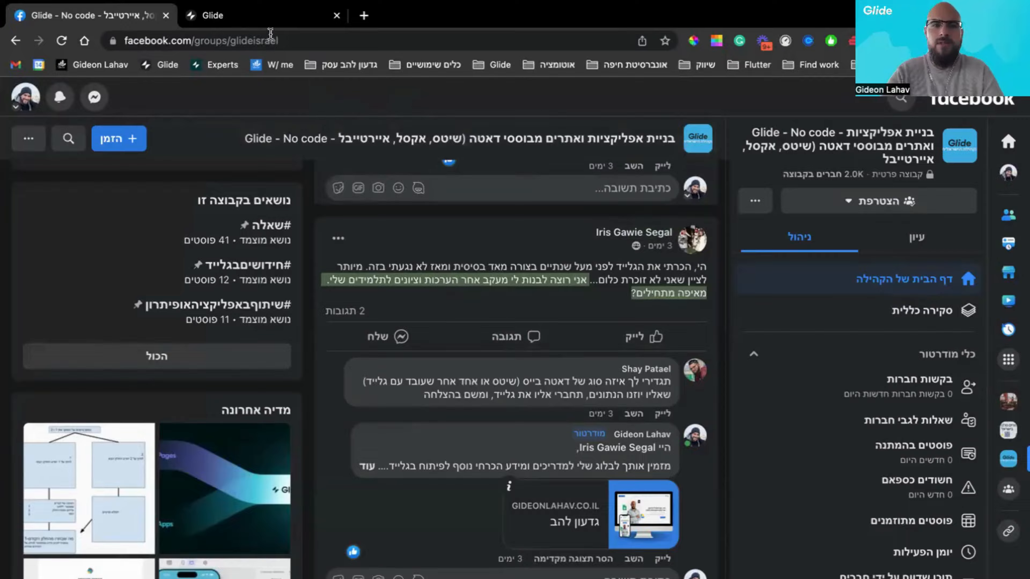
{"action": "left_click", "coordinate": [432, 280]}
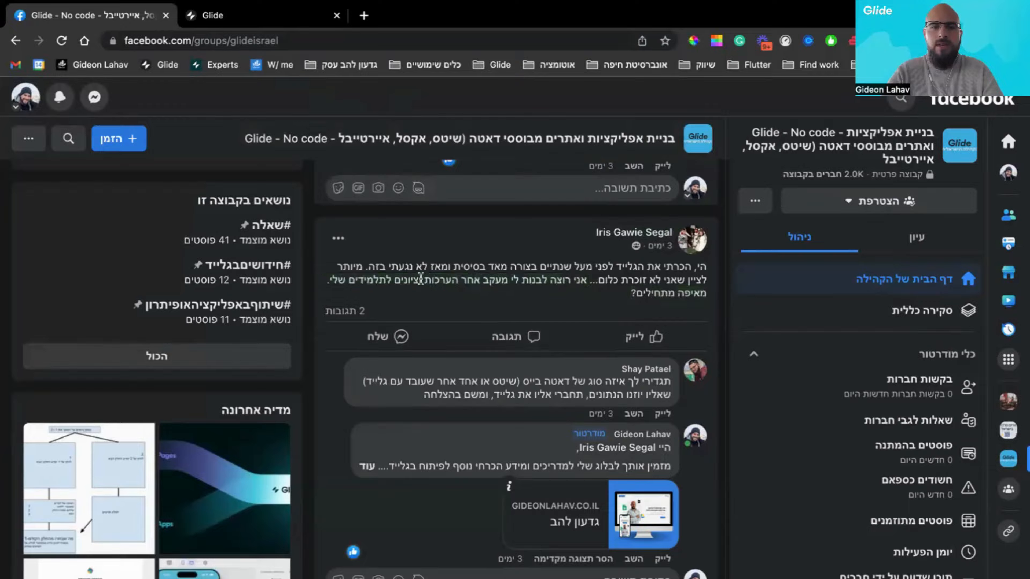
{"action": "mouse_move", "coordinate": [421, 279]}
{"action": "left_mouse_down"}
{"action": "mouse_move", "coordinate": [417, 290]}
{"action": "mouse_move", "coordinate": [428, 282]}
{"action": "left_mouse_up"}
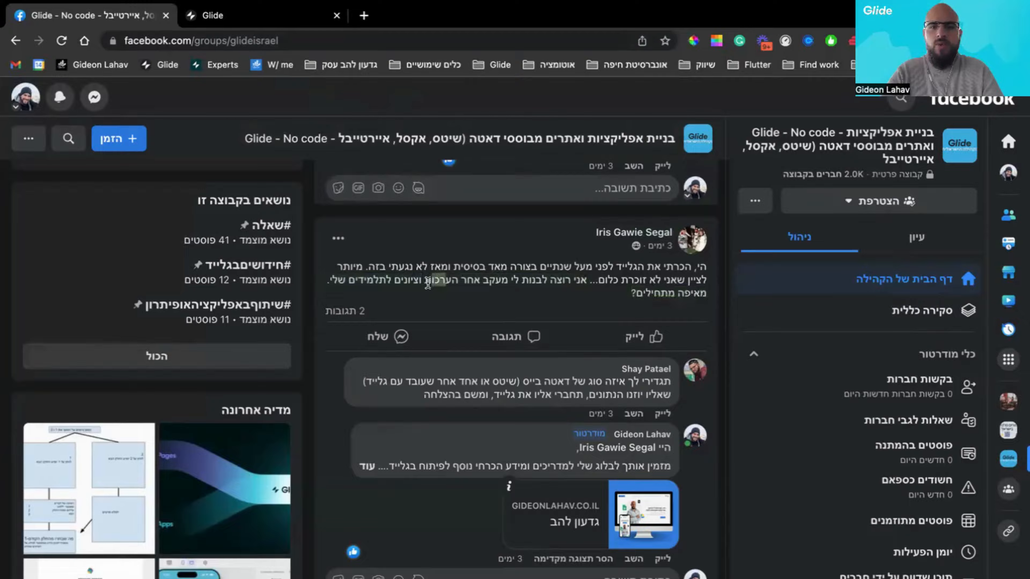
- Switch to Glide and create a new template with the default name, starting from the Mobile format
{"action": "left_click", "coordinate": [247, 16]}
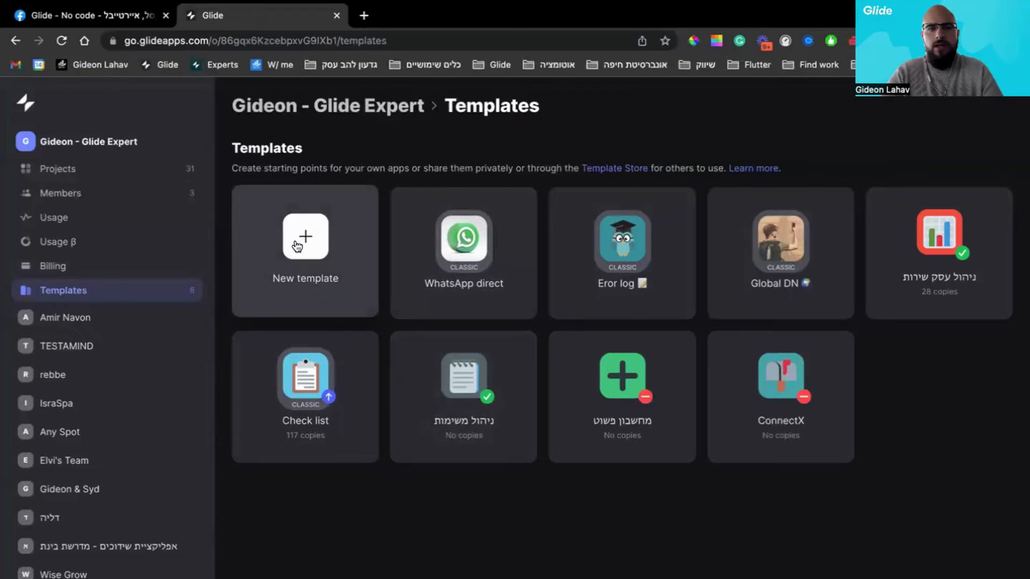
{"action": "left_click", "coordinate": [317, 256]}
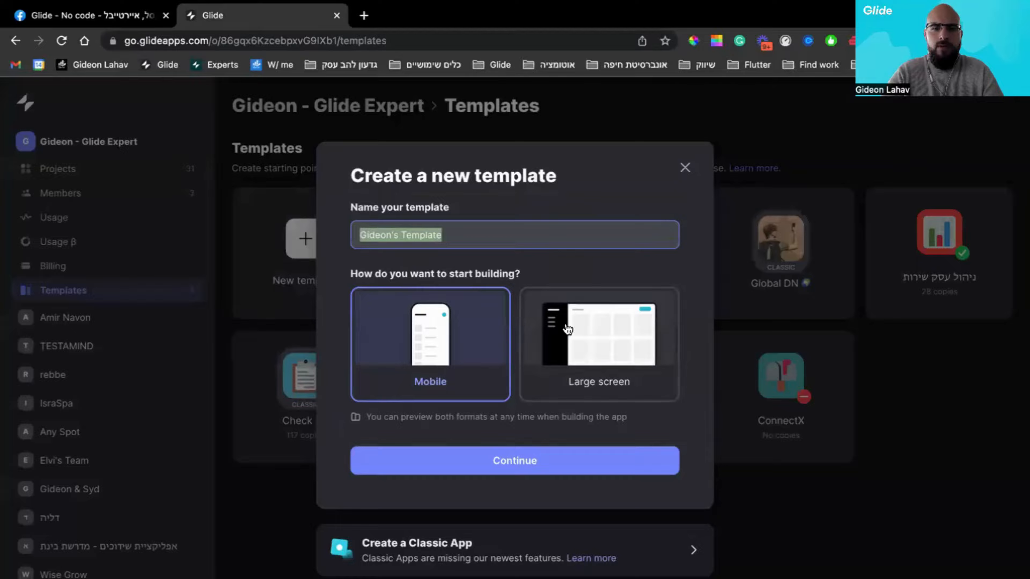
{"action": "left_click", "coordinate": [580, 361]}
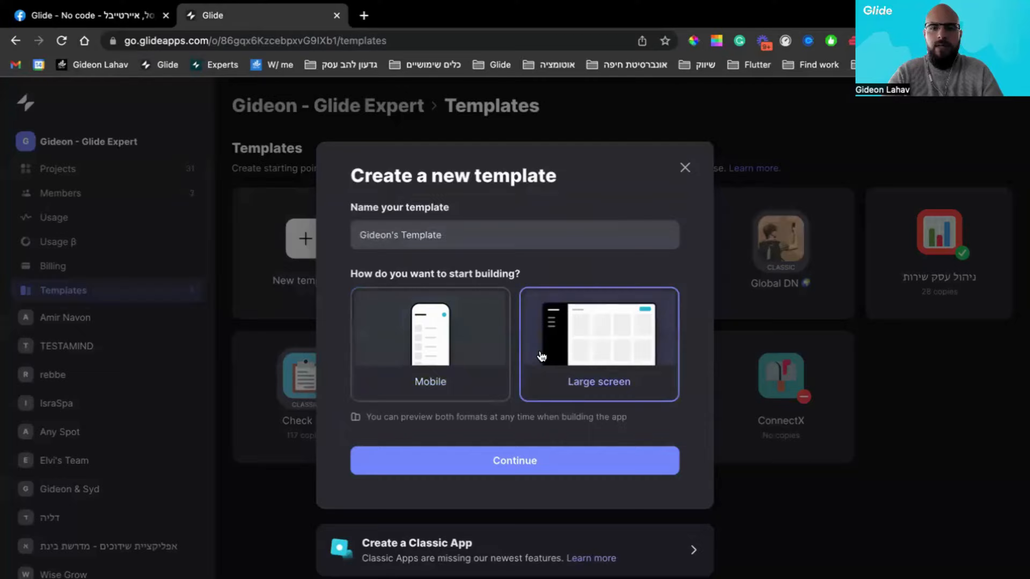
{"action": "left_click", "coordinate": [463, 352]}
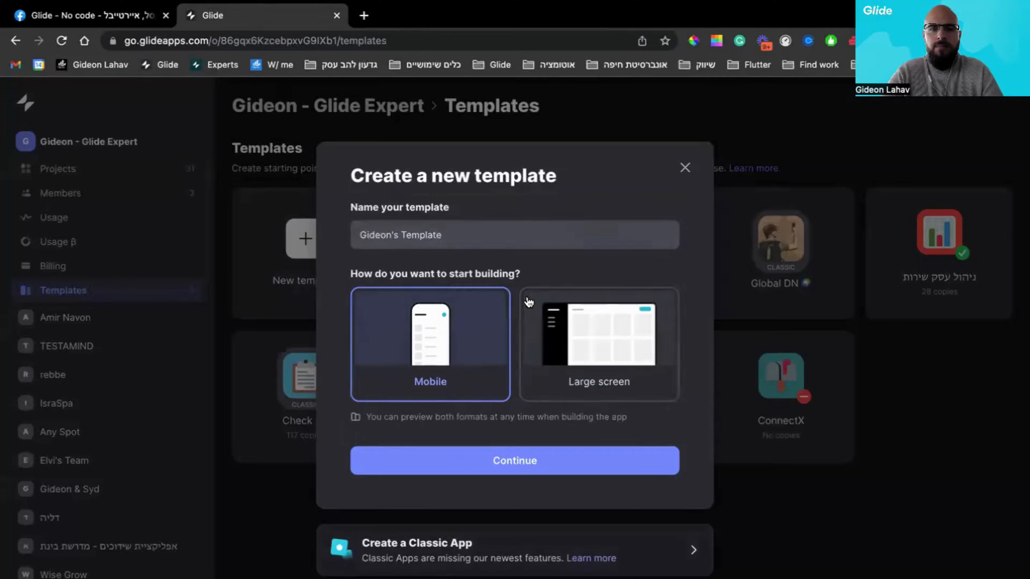
{"action": "left_click", "coordinate": [449, 469]}
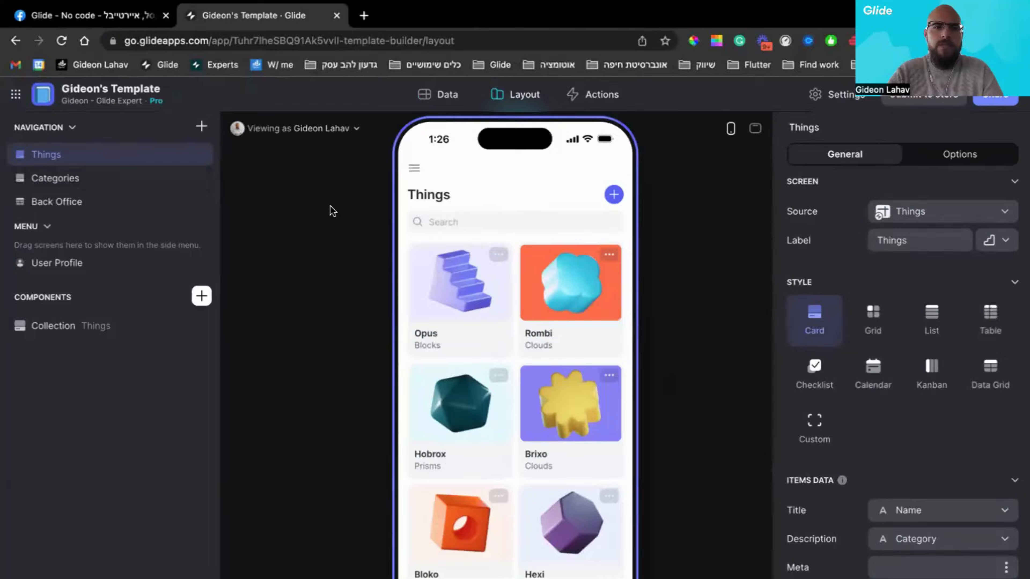
- Examine the template's starting data in the Things and Users tables
{"action": "left_click", "coordinate": [422, 94]}
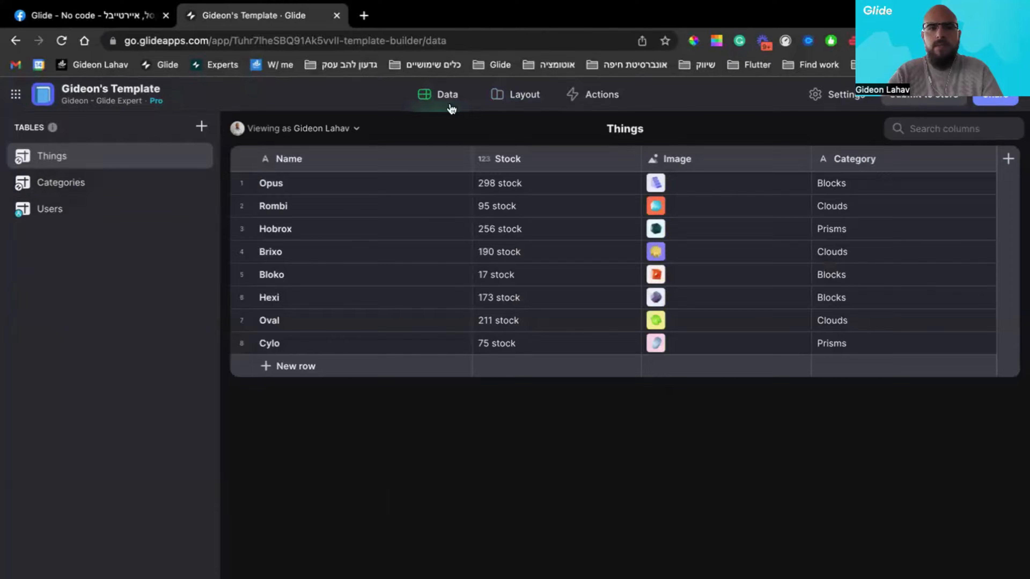
{"action": "left_click", "coordinate": [59, 213]}
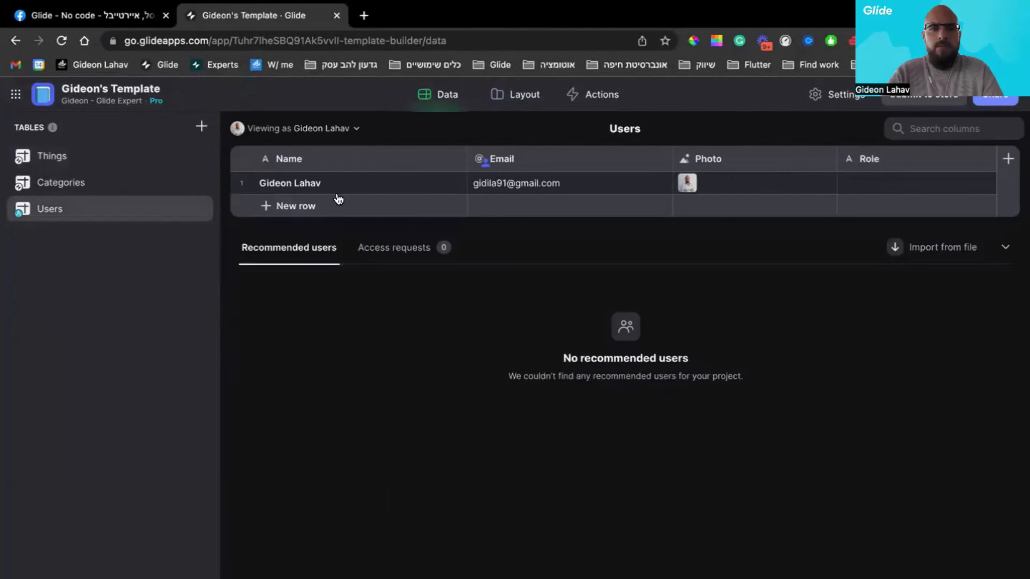
- Add the Company directory sample screen to the app's navigation in the layout editor
{"action": "left_click", "coordinate": [514, 97]}
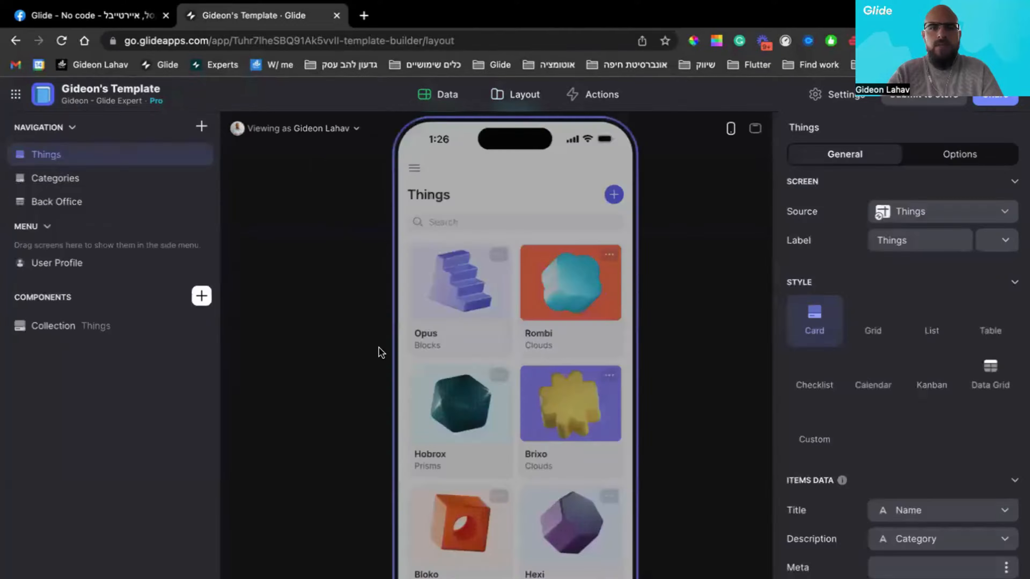
{"action": "left_click", "coordinate": [201, 127]}
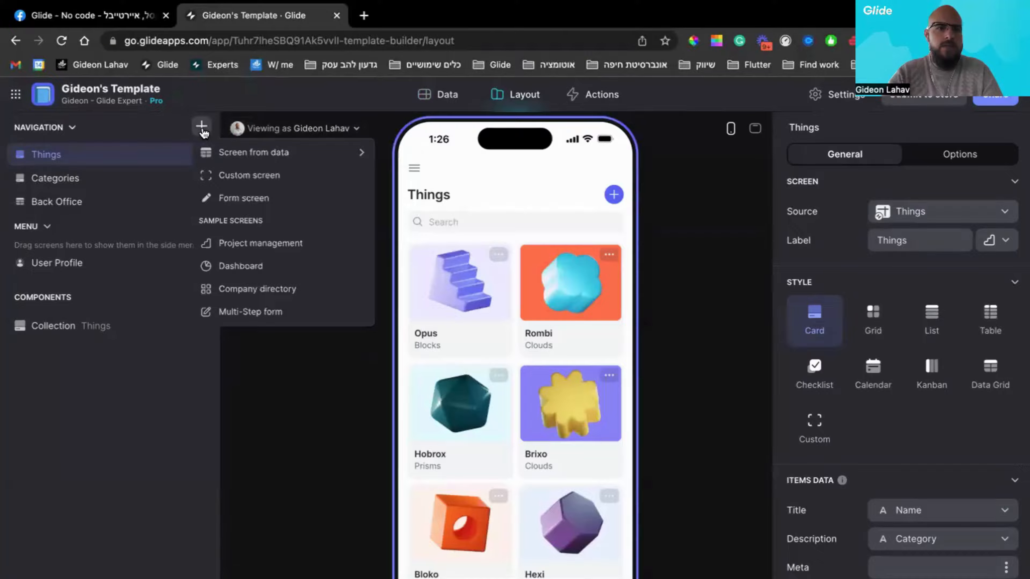
{"action": "left_click", "coordinate": [284, 296]}
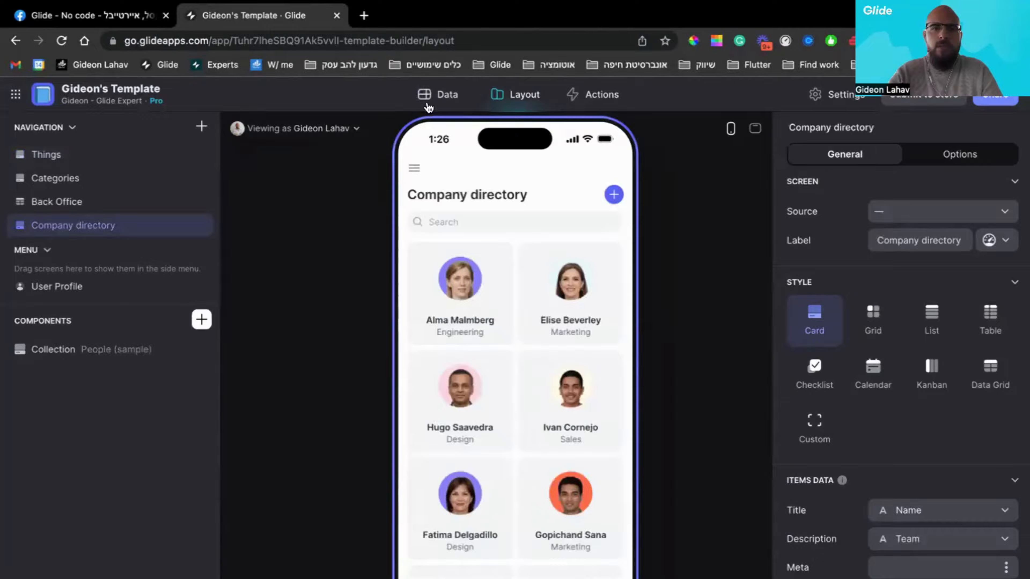
- Open the app's user profile screen and set its source sheet to People (sample)
{"action": "left_click", "coordinate": [415, 170]}
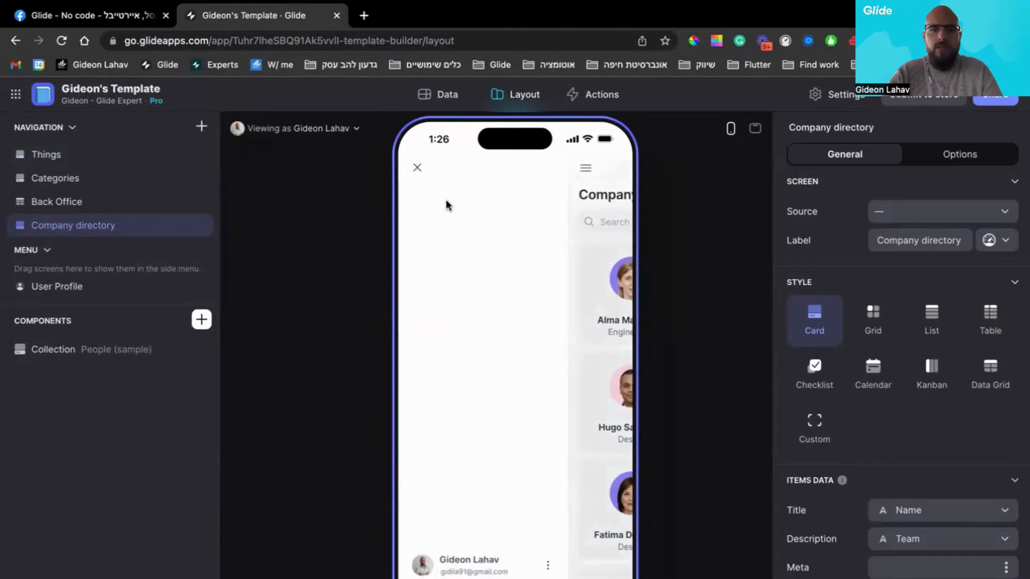
{"action": "left_click", "coordinate": [464, 561]}
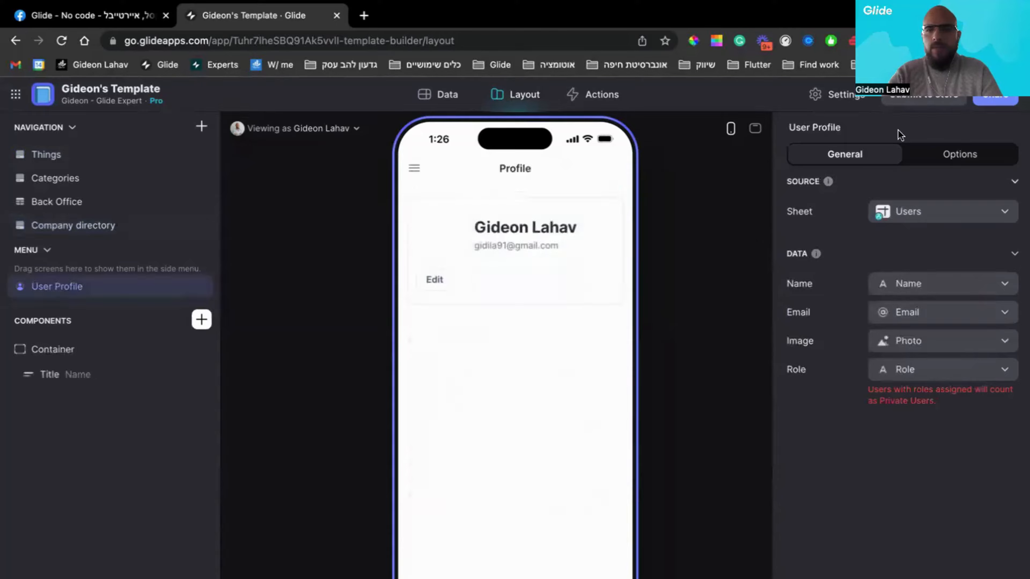
{"action": "left_click", "coordinate": [904, 215]}
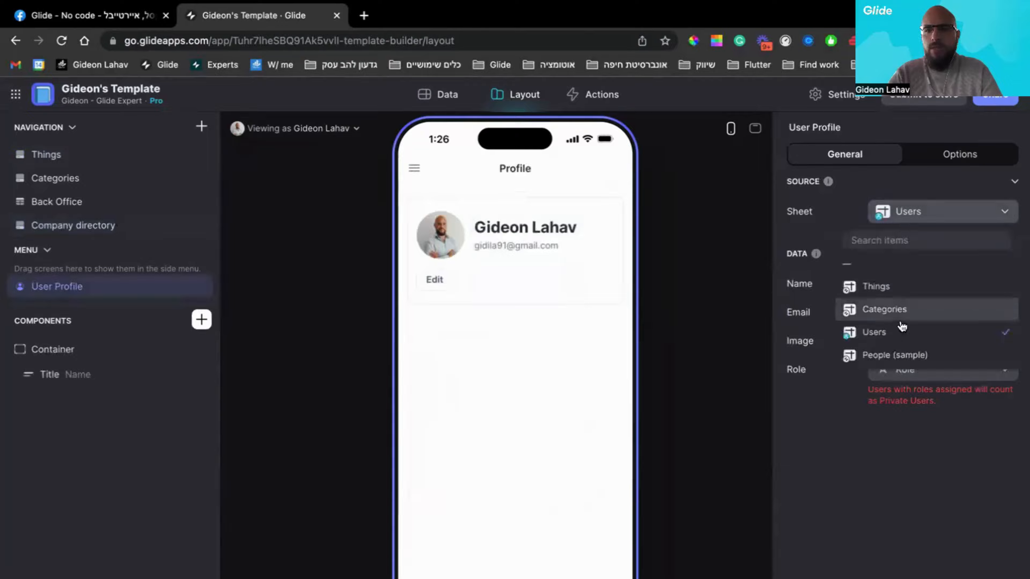
{"action": "left_click", "coordinate": [903, 356]}
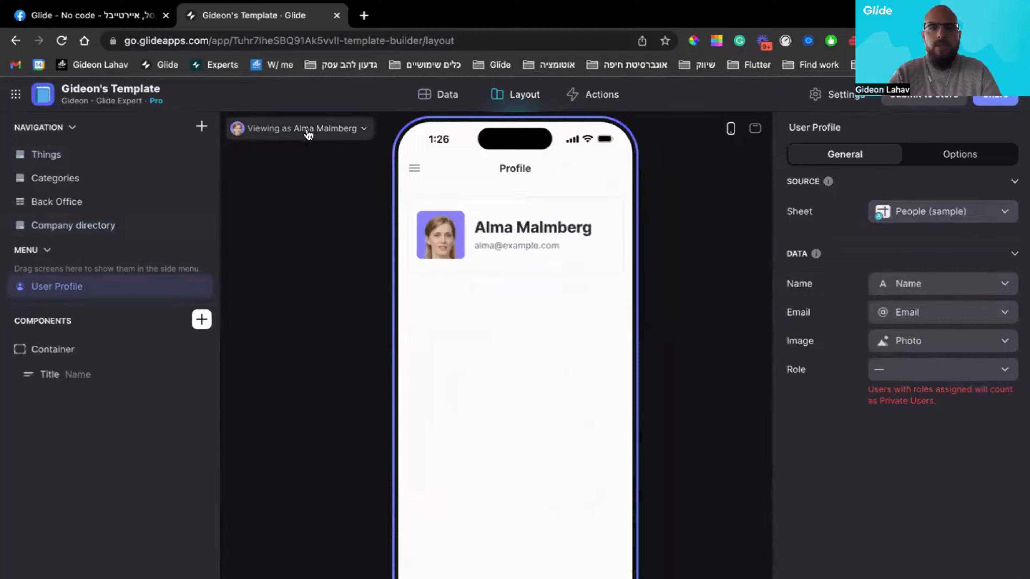
- Move the People (sample) table to the top of the data table list and delete the Users table
{"action": "left_click", "coordinate": [440, 101]}
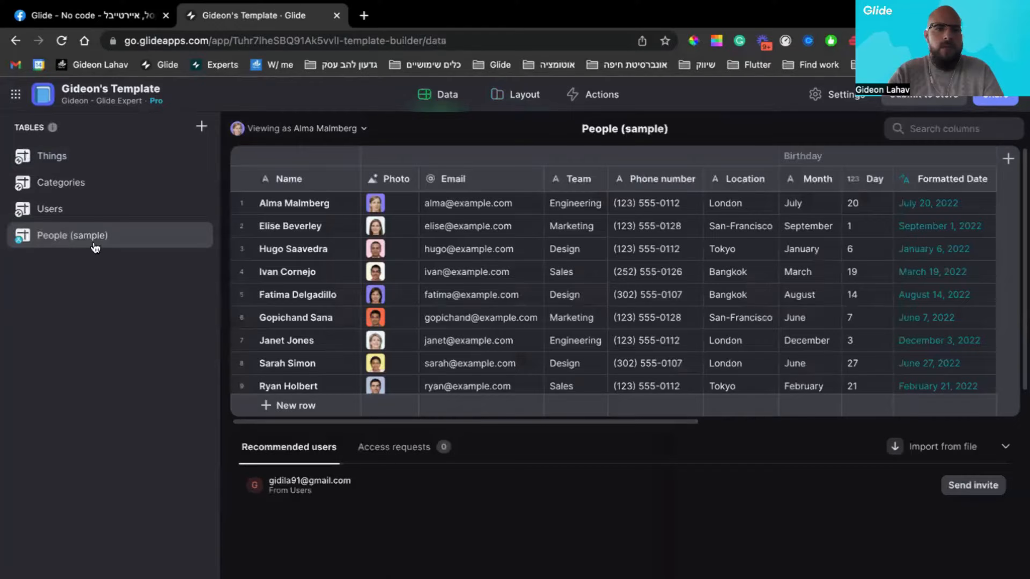
{"action": "left_click_drag", "start_coordinate": [89, 242], "coordinate": [85, 149]}
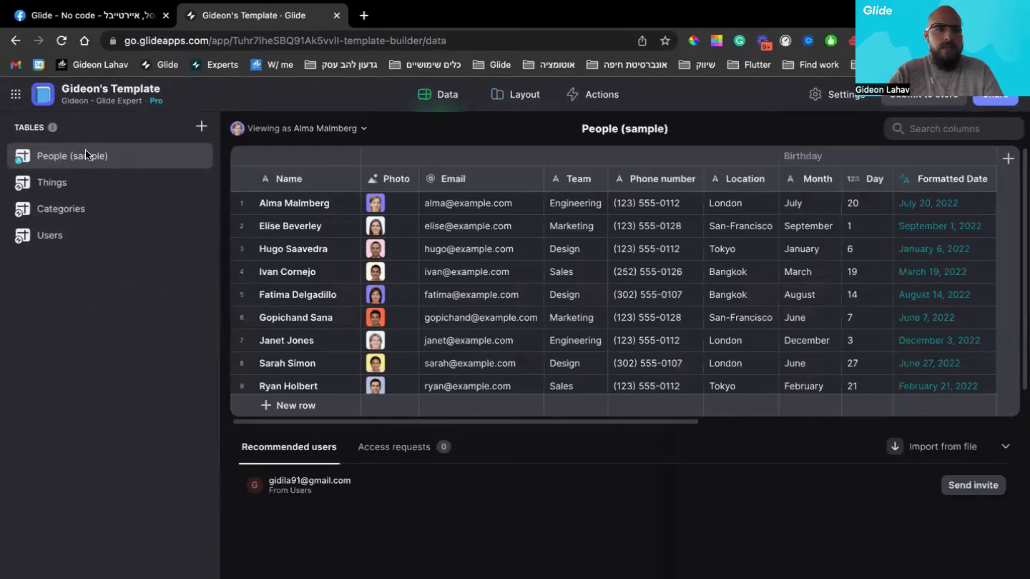
{"action": "right_click", "coordinate": [45, 240]}
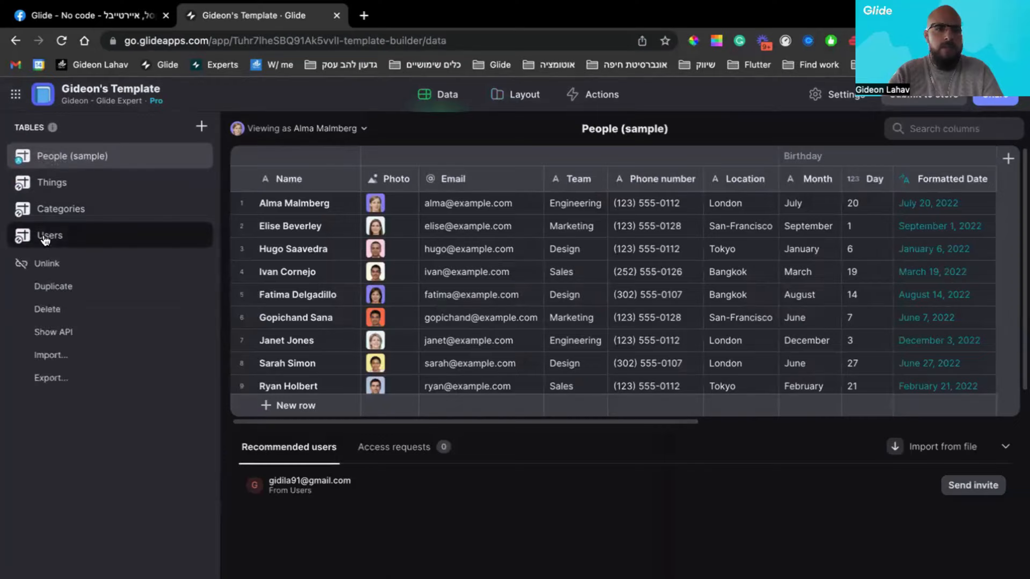
{"action": "left_click", "coordinate": [53, 308]}
{"action": "left_click", "coordinate": [642, 414]}
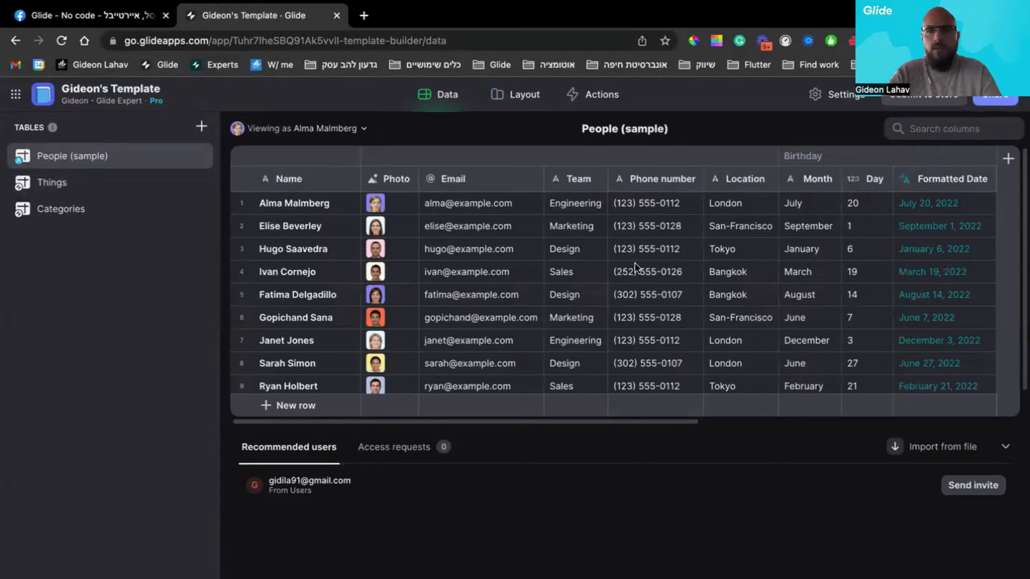
{"action": "scroll", "coordinate": [664, 256], "scroll_direction": "right", "scroll_amount": 10}
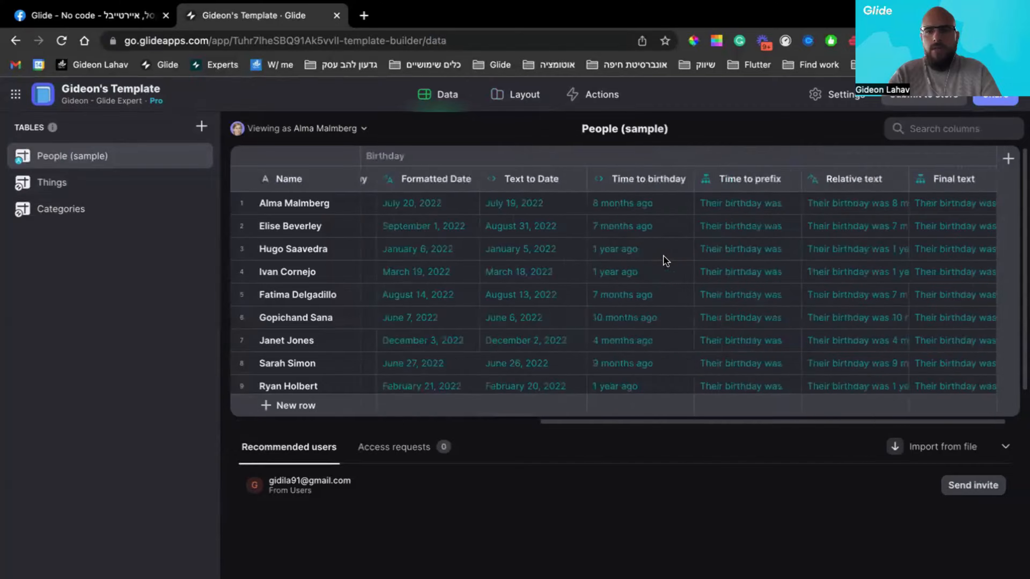
{"action": "scroll", "coordinate": [664, 256], "scroll_direction": "left", "scroll_amount": 10}
{"action": "scroll", "coordinate": [578, 257], "scroll_direction": "down", "scroll_amount": 2}
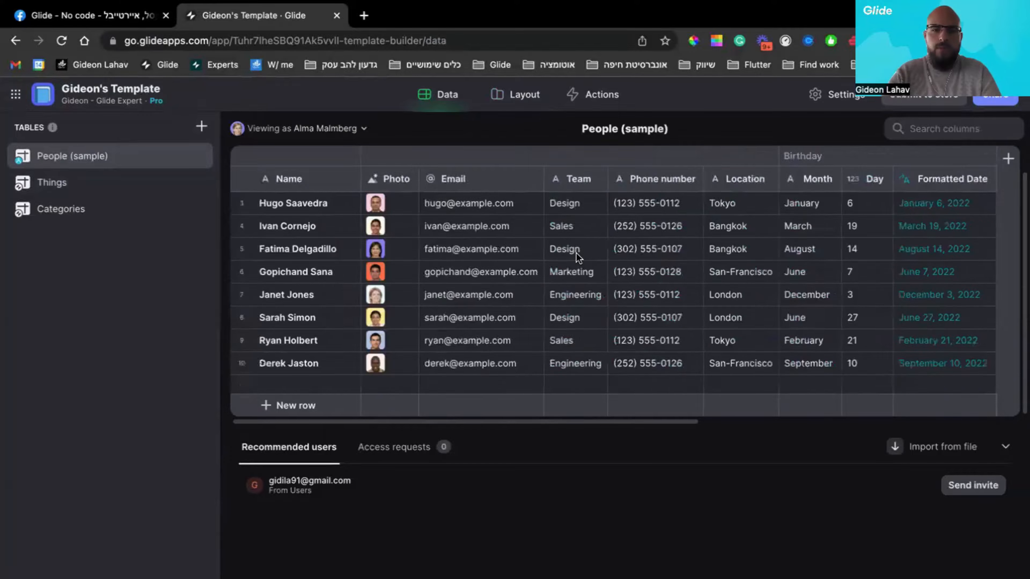
{"action": "scroll", "coordinate": [576, 252], "scroll_direction": "up", "scroll_amount": 2}
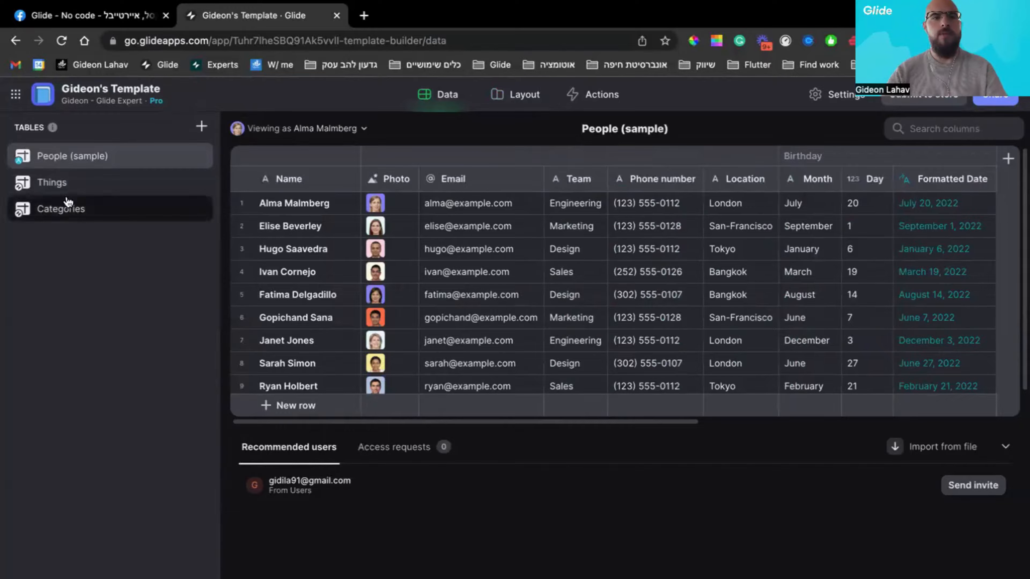
- Rename the Things table as ציונים and the Categories table as מקצועות
{"action": "double_click", "coordinate": [59, 183]}
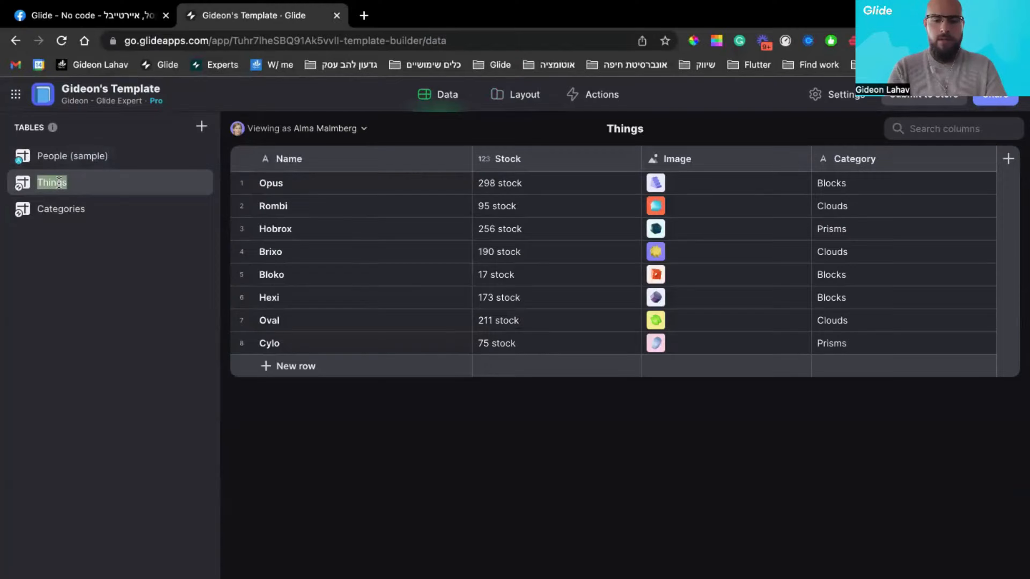
{"action": "type", "text": "m"}
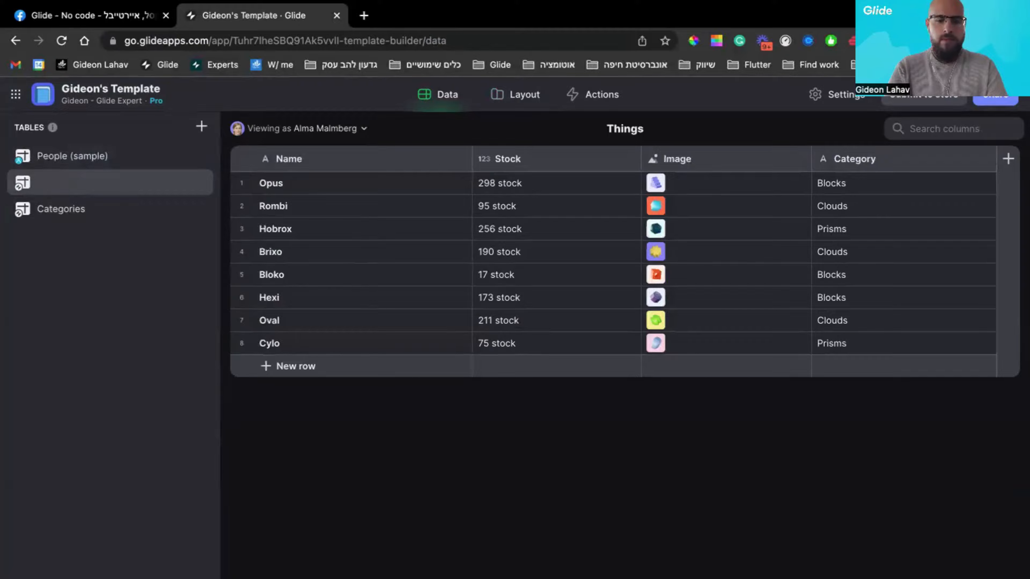
{"action": "type", "text": "יונים"}
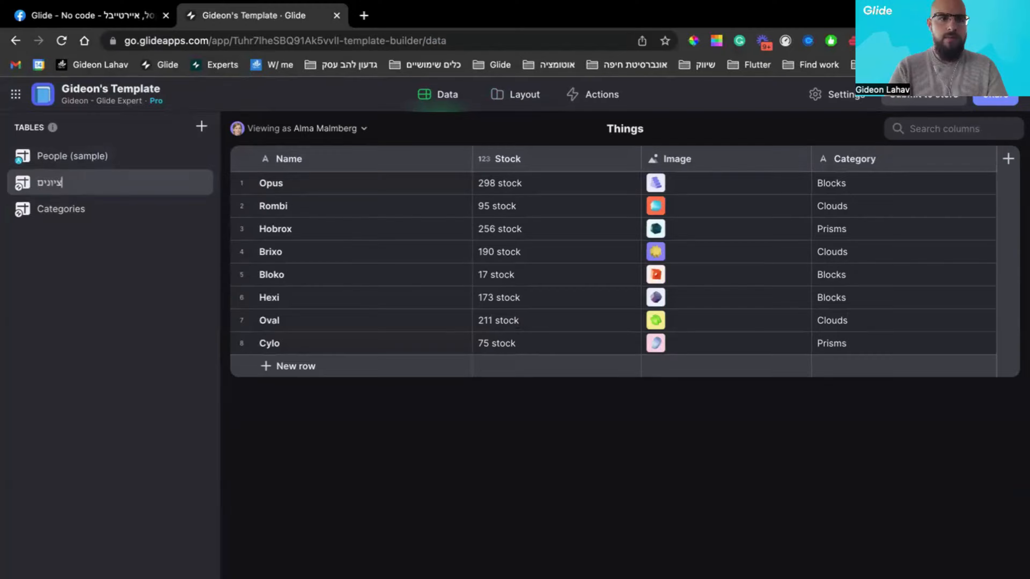
{"action": "key", "text": "Return"}
{"action": "double_click", "coordinate": [60, 208]}
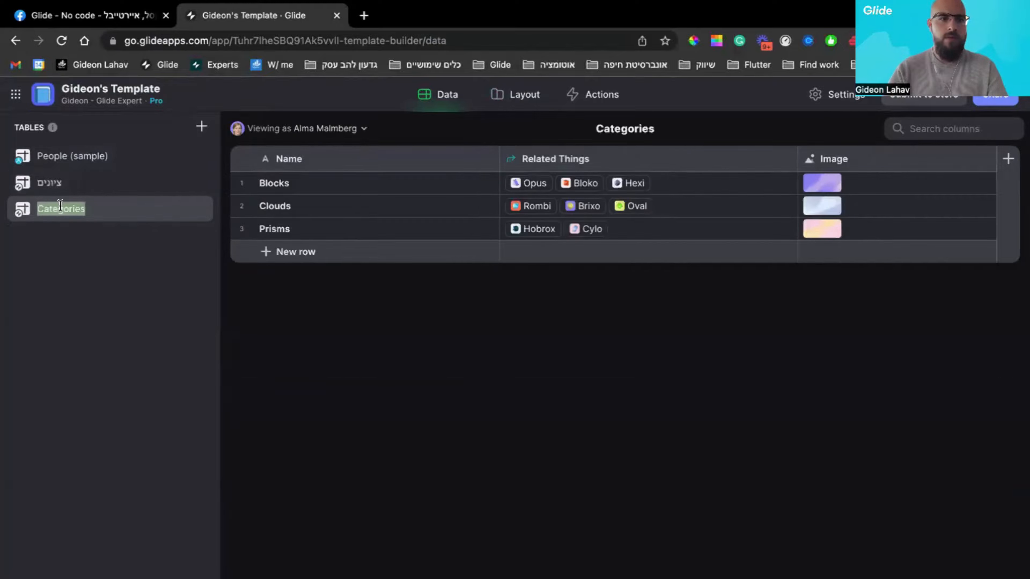
{"action": "type", "text": "מקצועות"}
{"action": "key", "text": "Return"}
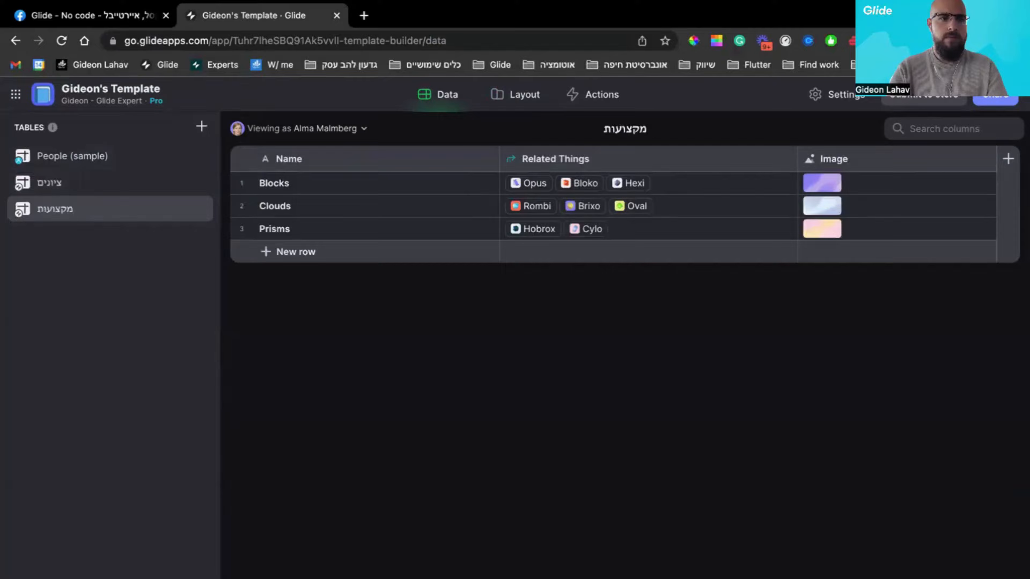
- Rename the People (sample) table as משתמשים מורה/תלמידים
{"action": "double_click", "coordinate": [57, 158]}
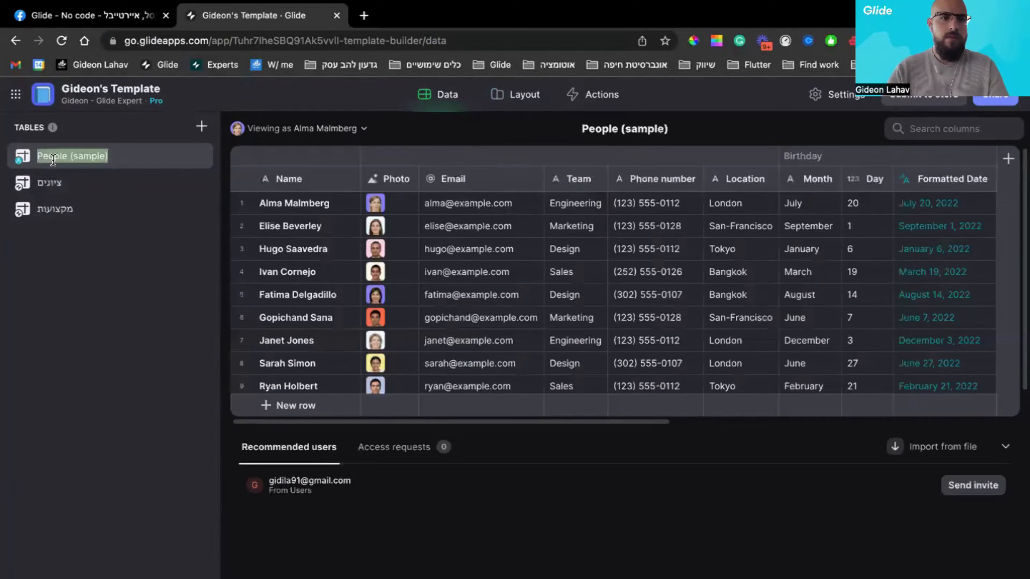
{"action": "type", "text": "משתמשים"}
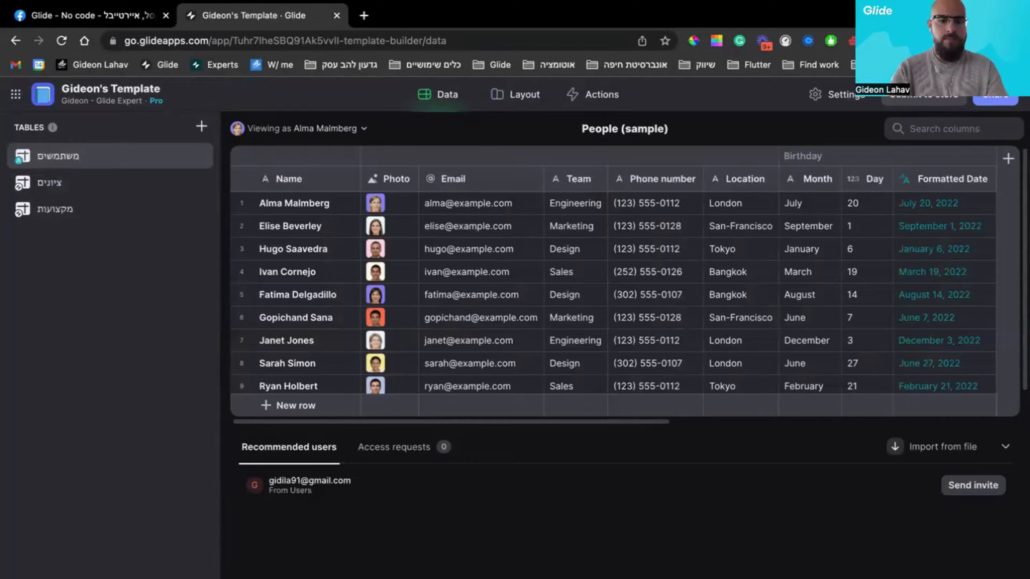
{"action": "type", "text": " מורה"}
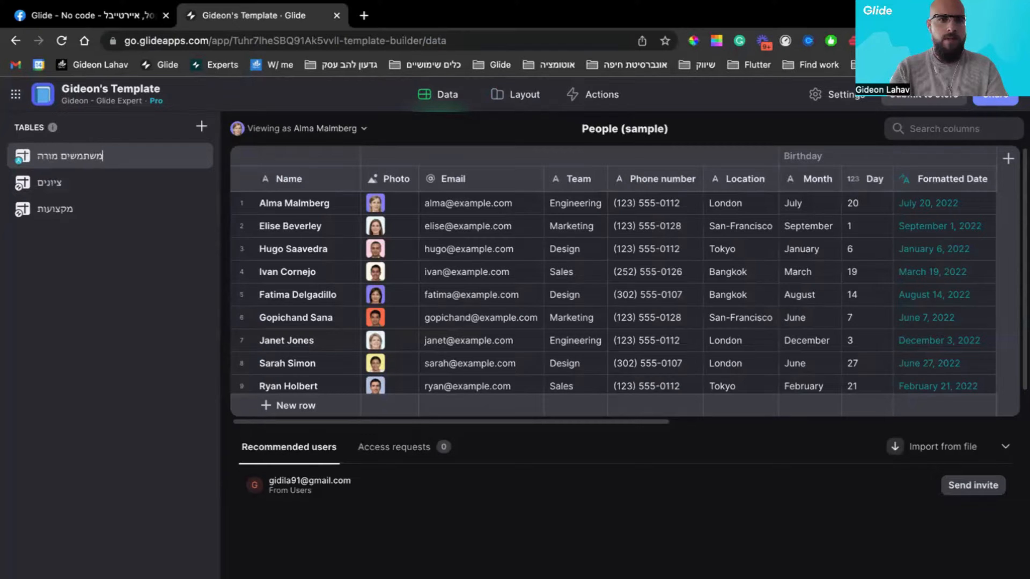
{"action": "type", "text": "/תלמידים"}
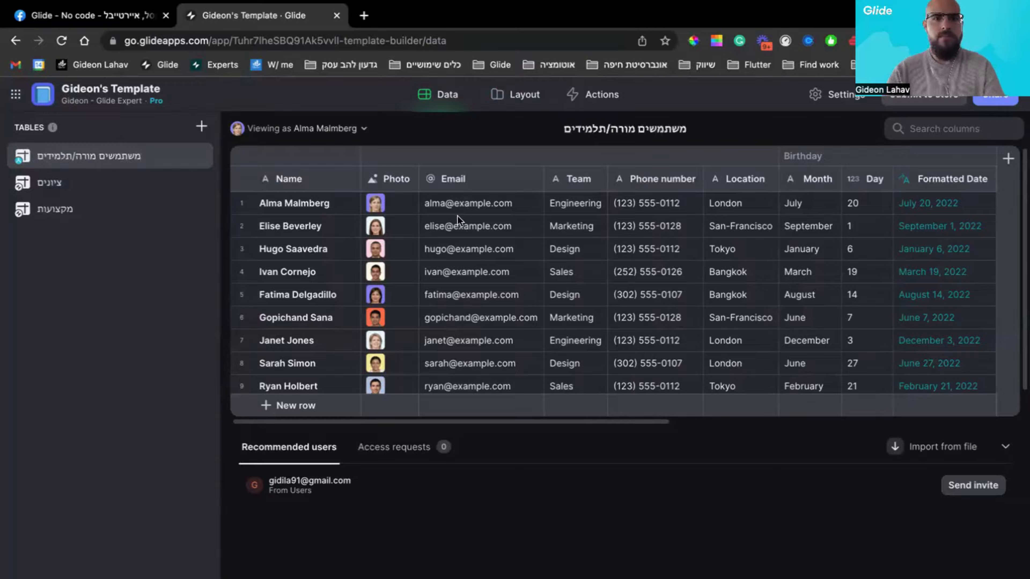
- Add a Boolean column named האם מורה? to the משתמשים מורה/תלמידים table and mark the first user as a teacher
{"action": "left_click", "coordinate": [1009, 158]}
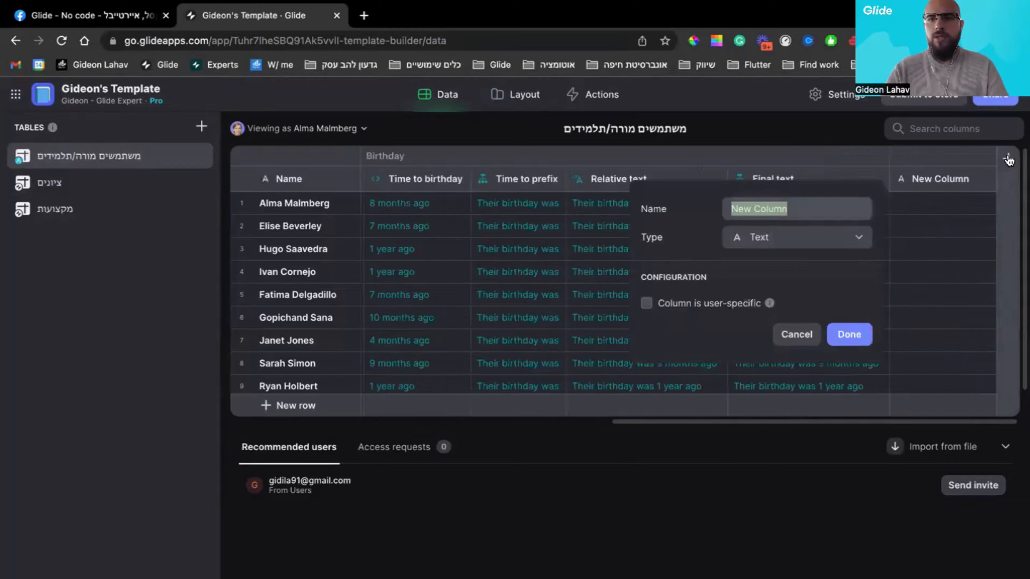
{"action": "type", "text": "האם מורה?"}
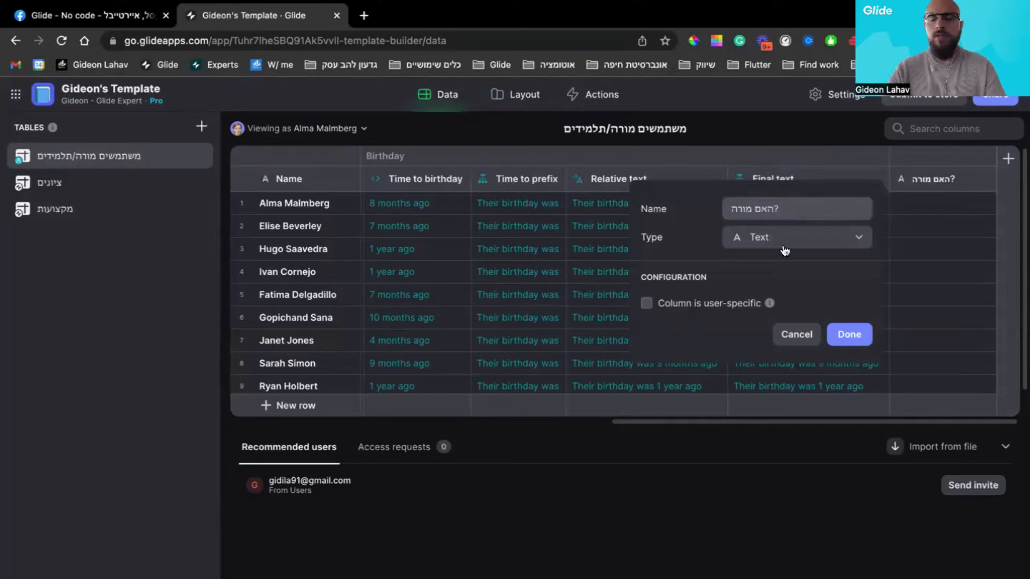
{"action": "left_click", "coordinate": [769, 242]}
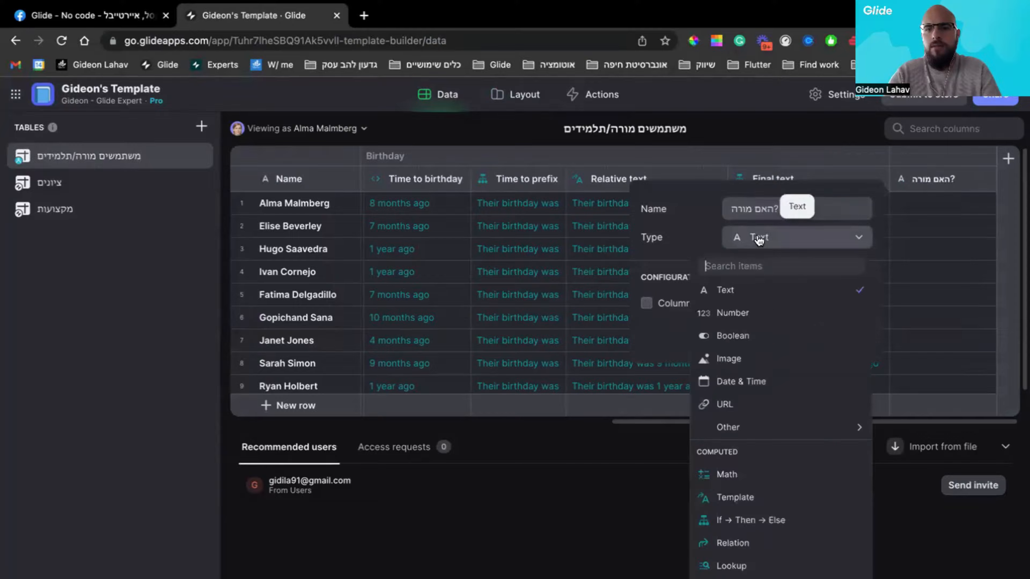
{"action": "left_click", "coordinate": [725, 338]}
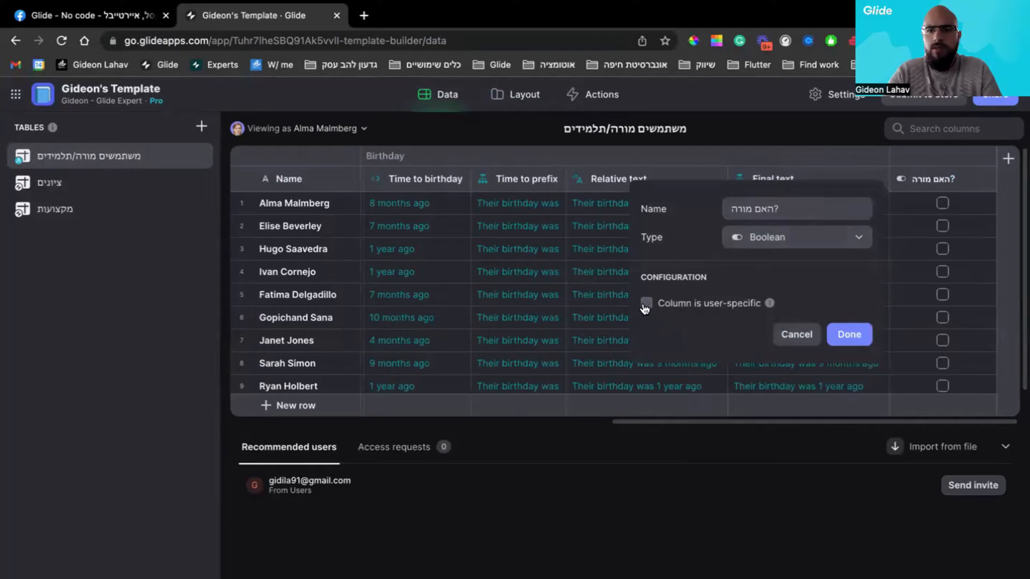
{"action": "left_click", "coordinate": [852, 334]}
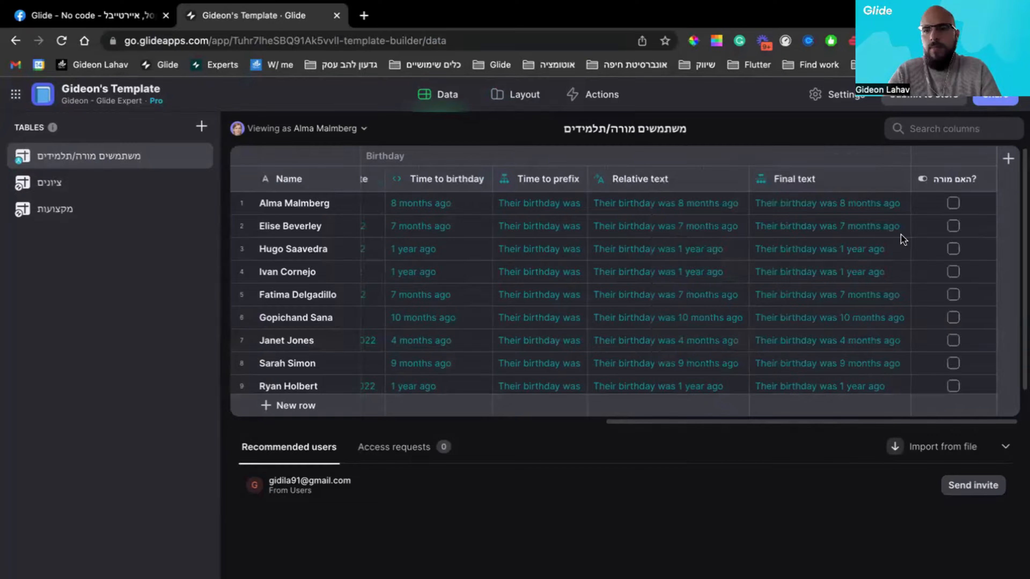
{"action": "left_click", "coordinate": [953, 204]}
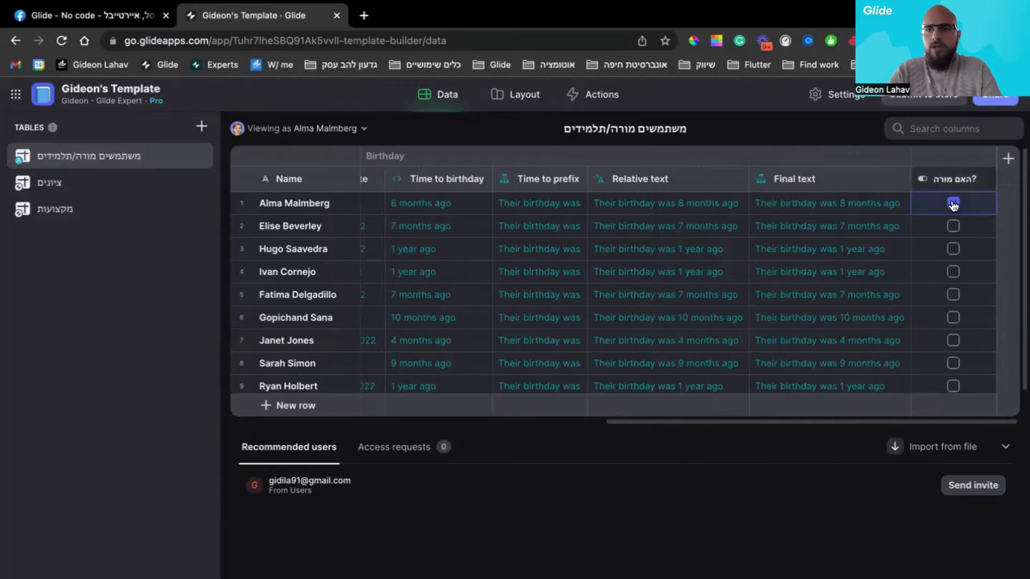
- In the app layout, relabel the Categories screen as מקצועות and the Things screen as ציונים
{"action": "left_click", "coordinate": [502, 95]}
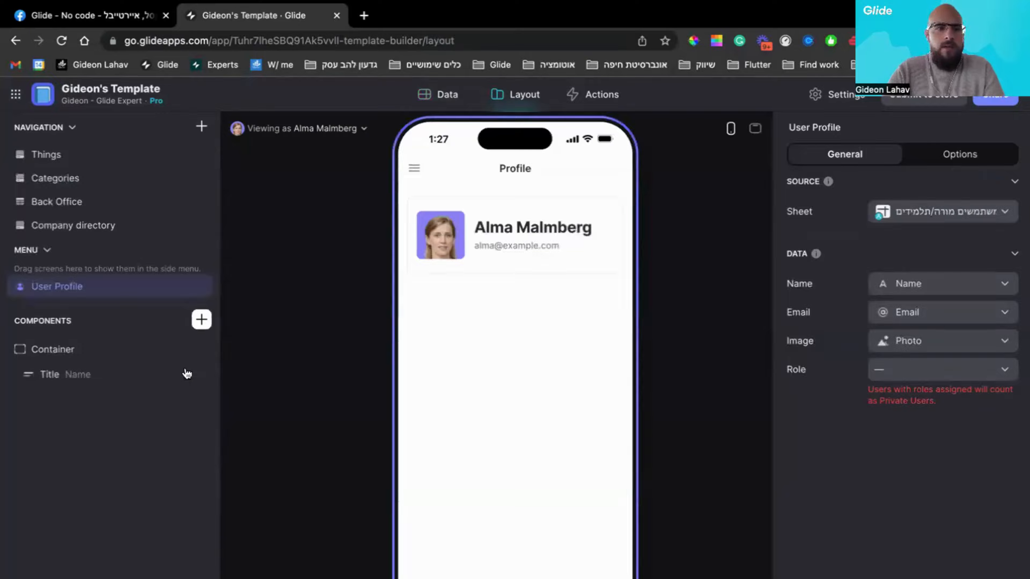
{"action": "left_click", "coordinate": [62, 179]}
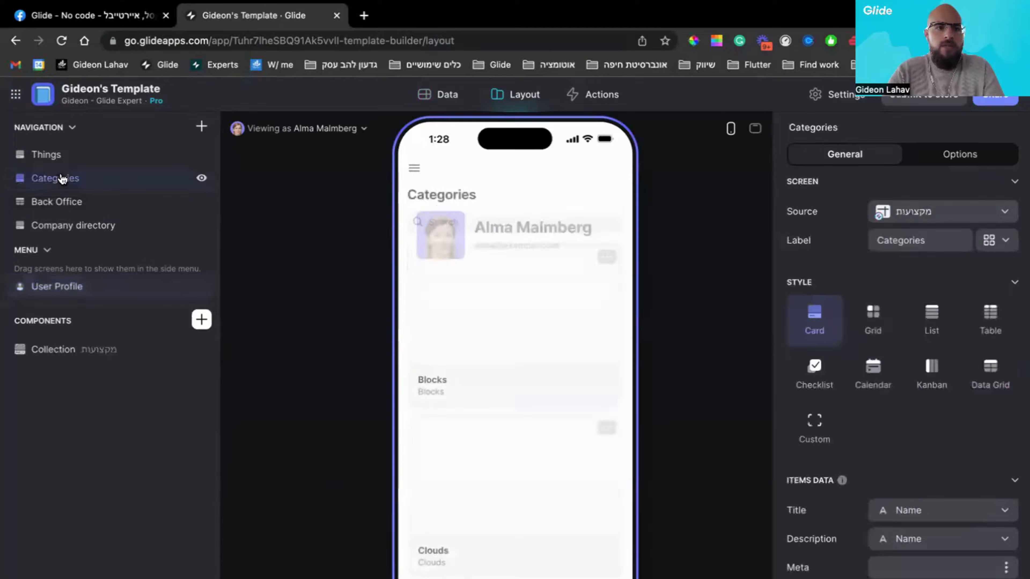
{"action": "double_click", "coordinate": [903, 241]}
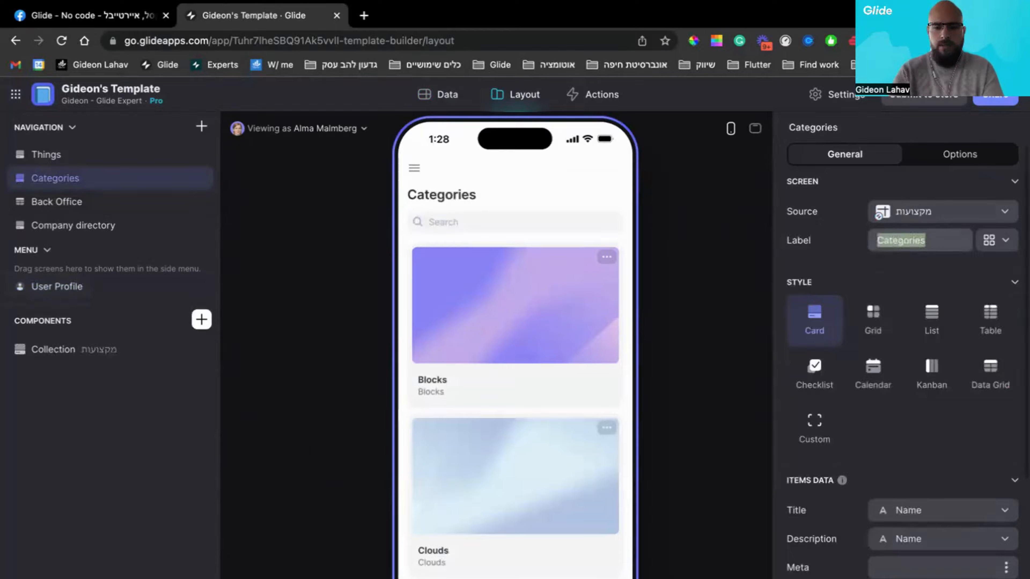
{"action": "type", "text": "מקצועות"}
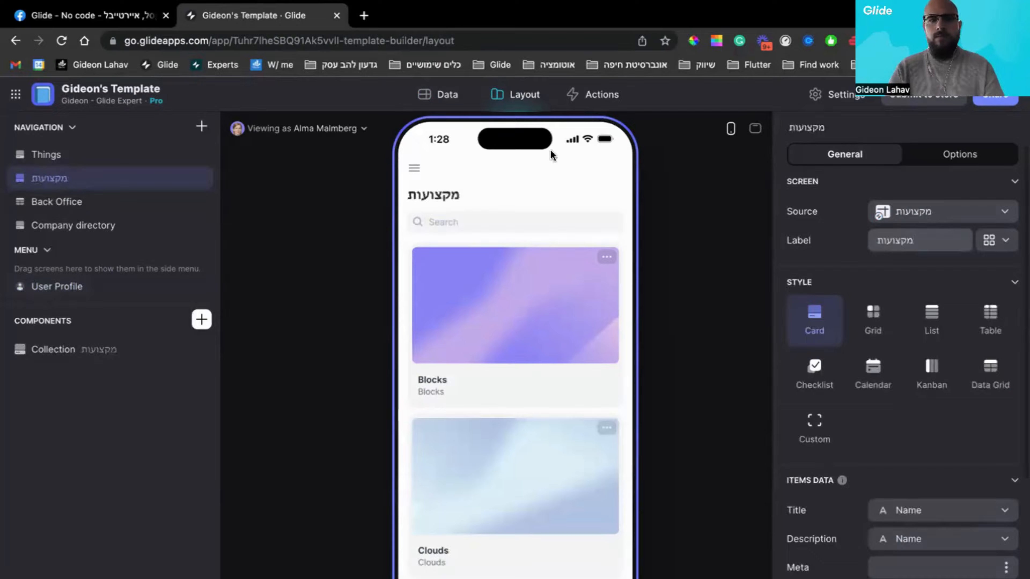
{"action": "left_click", "coordinate": [94, 154]}
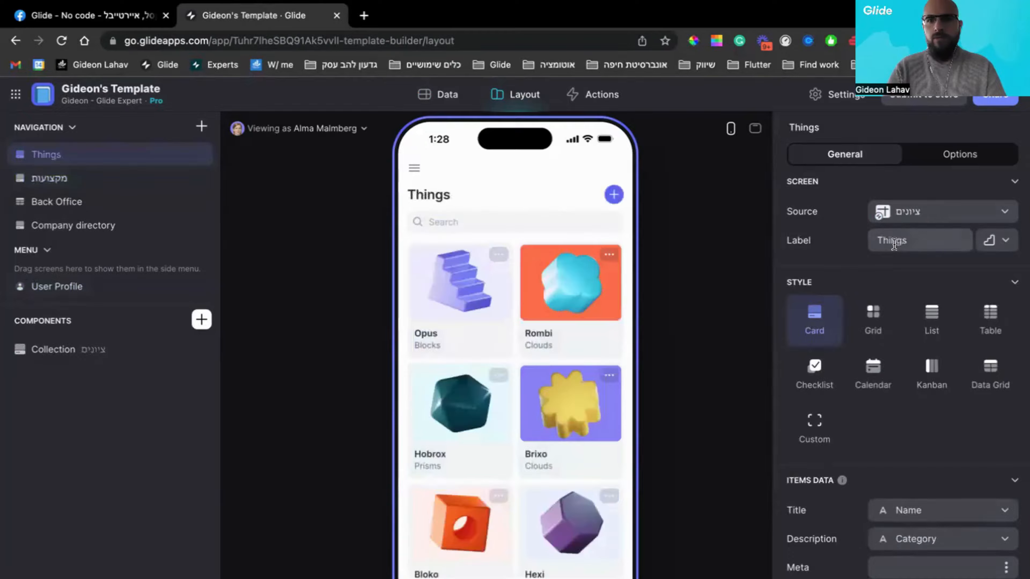
{"action": "double_click", "coordinate": [892, 241]}
{"action": "type", "text": "ציונים"}
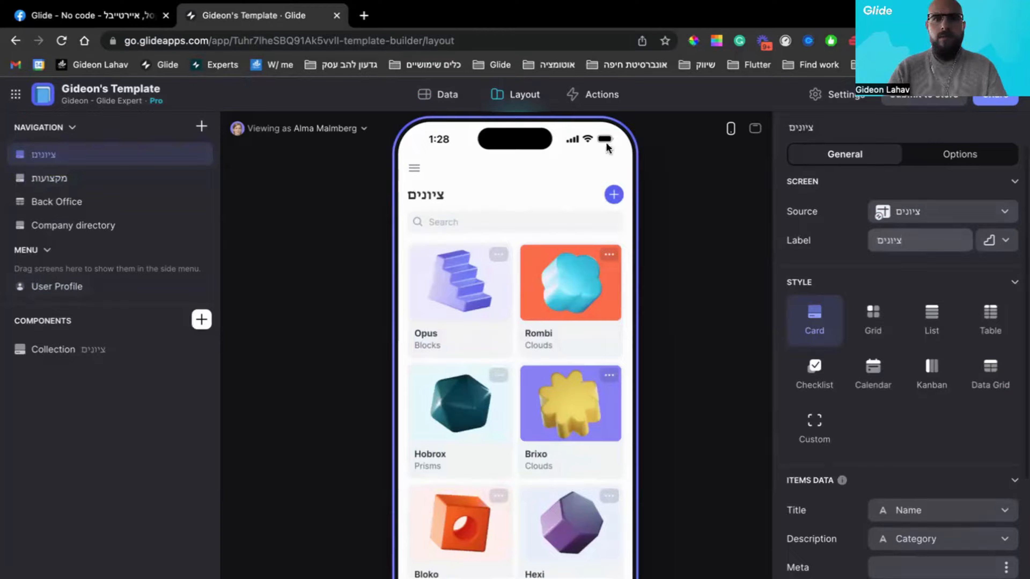
- Rename the Category column of the ציונים data table as מקצוע
{"action": "left_click", "coordinate": [445, 97]}
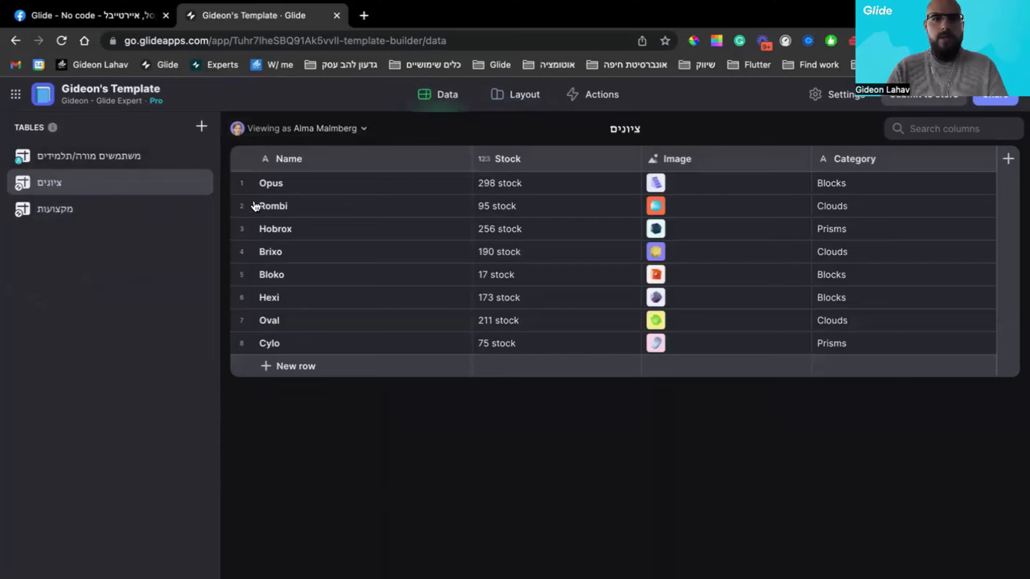
{"action": "double_click", "coordinate": [872, 158]}
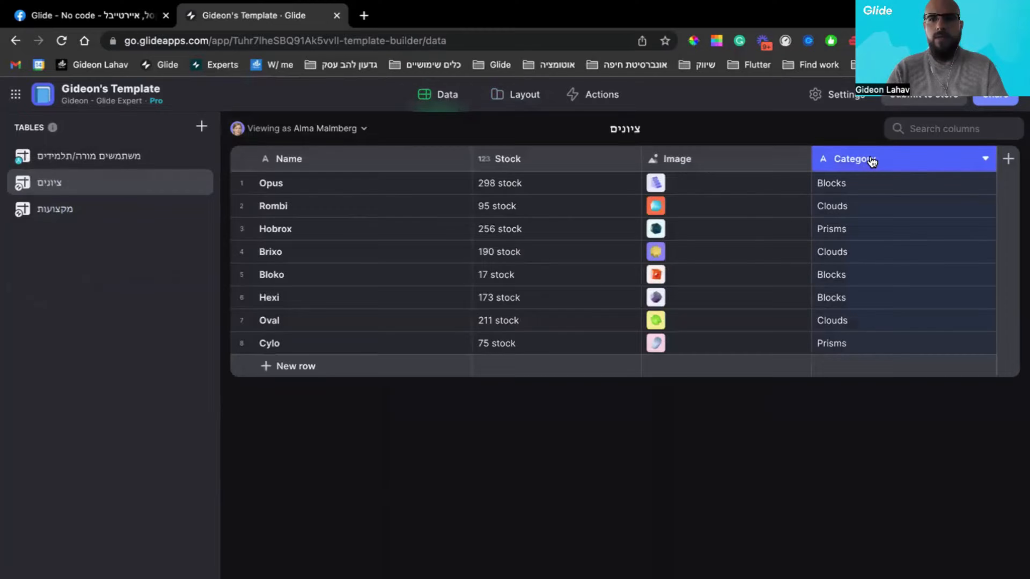
{"action": "type", "text": "מקצוע"}
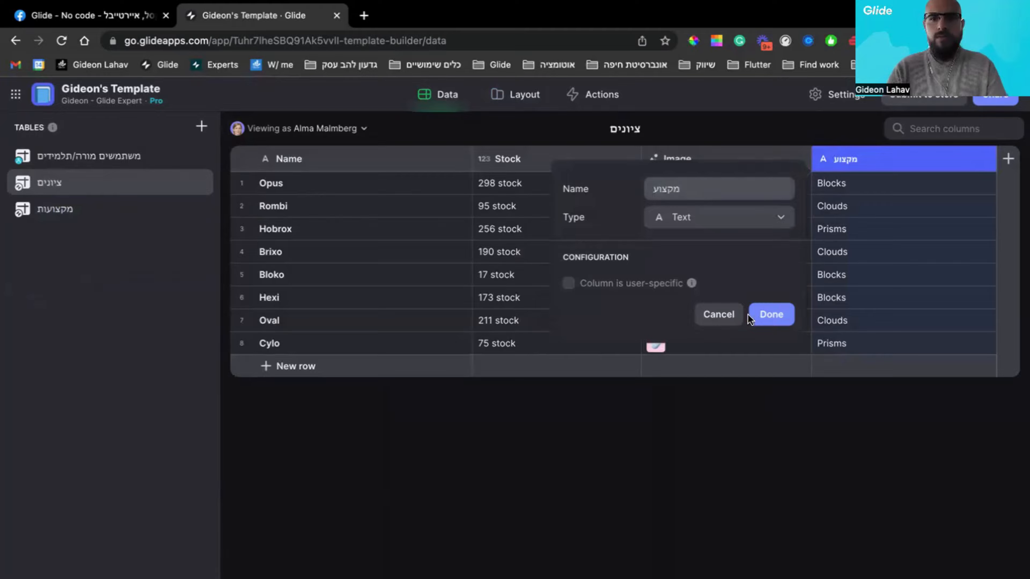
{"action": "left_click", "coordinate": [770, 315]}
- Rename the Name column of the ציונים table as הערות and its Stock column as ציון
{"action": "left_click", "coordinate": [323, 161]}
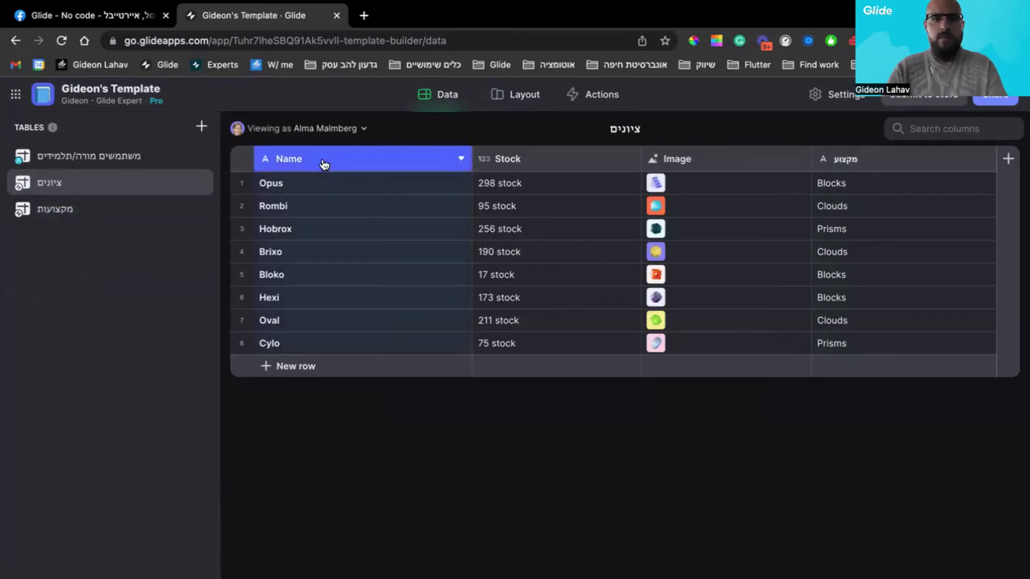
{"action": "left_click", "coordinate": [324, 164]}
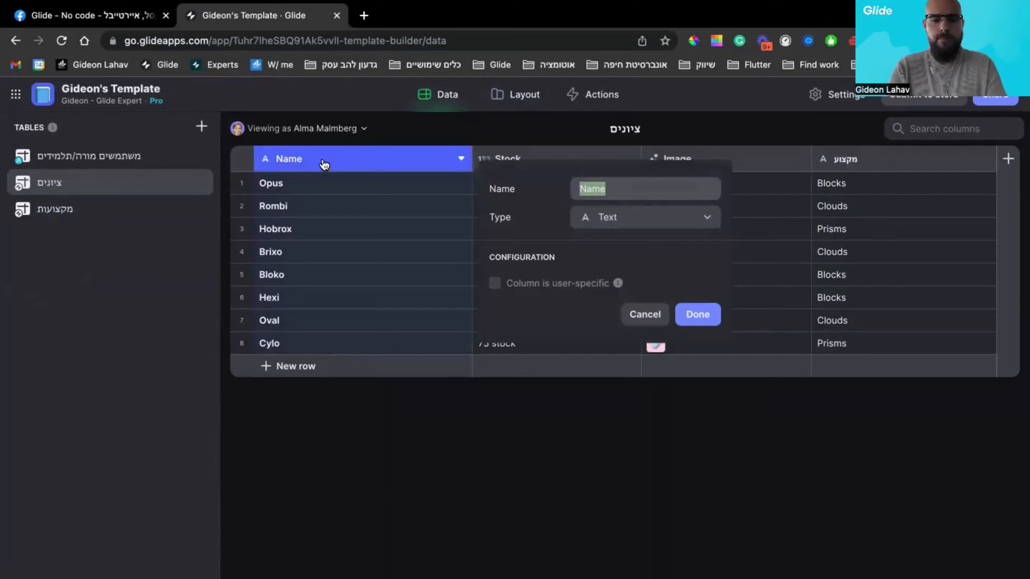
{"action": "type", "text": "הערות"}
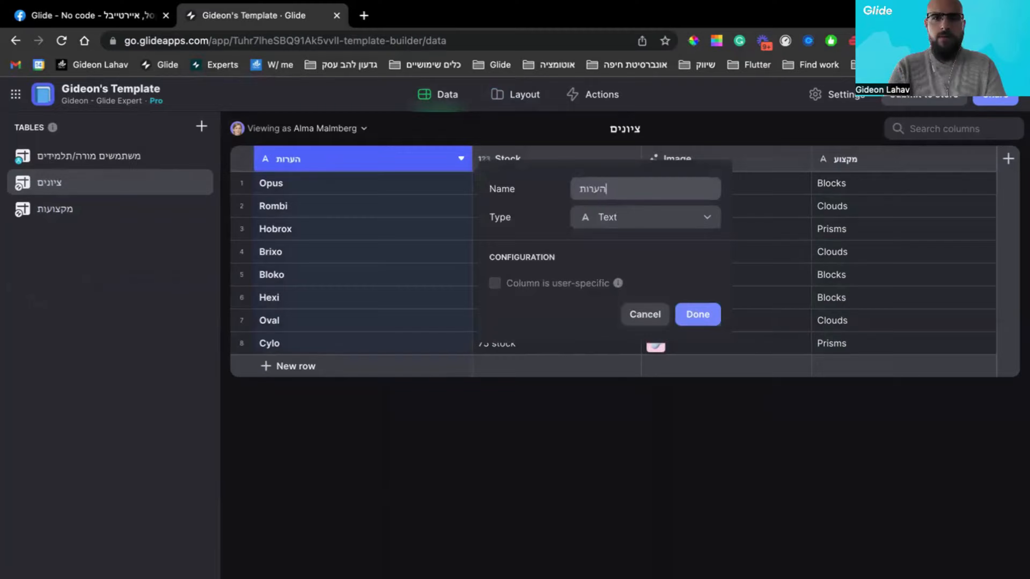
{"action": "left_click", "coordinate": [689, 315]}
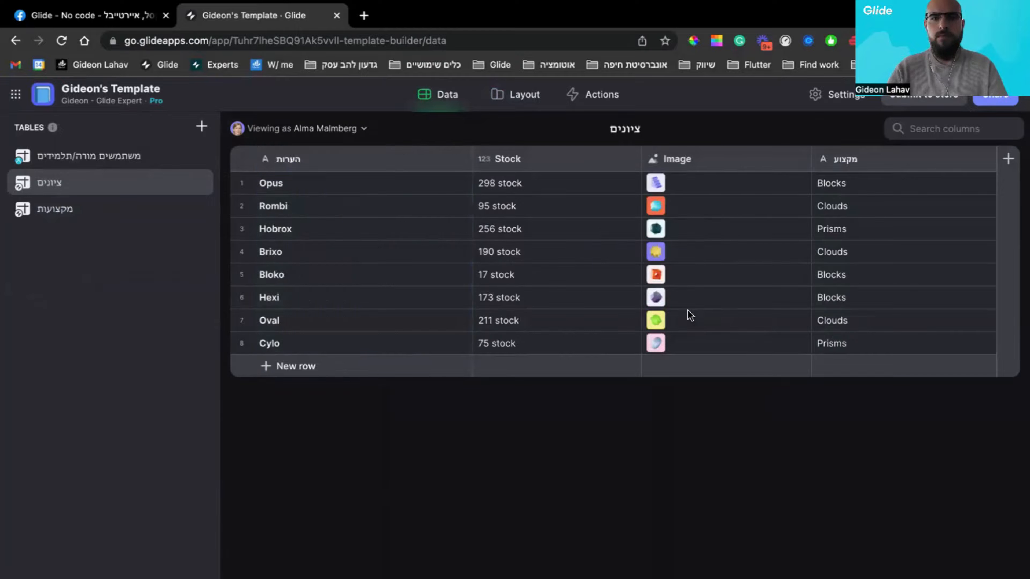
{"action": "left_click", "coordinate": [625, 163]}
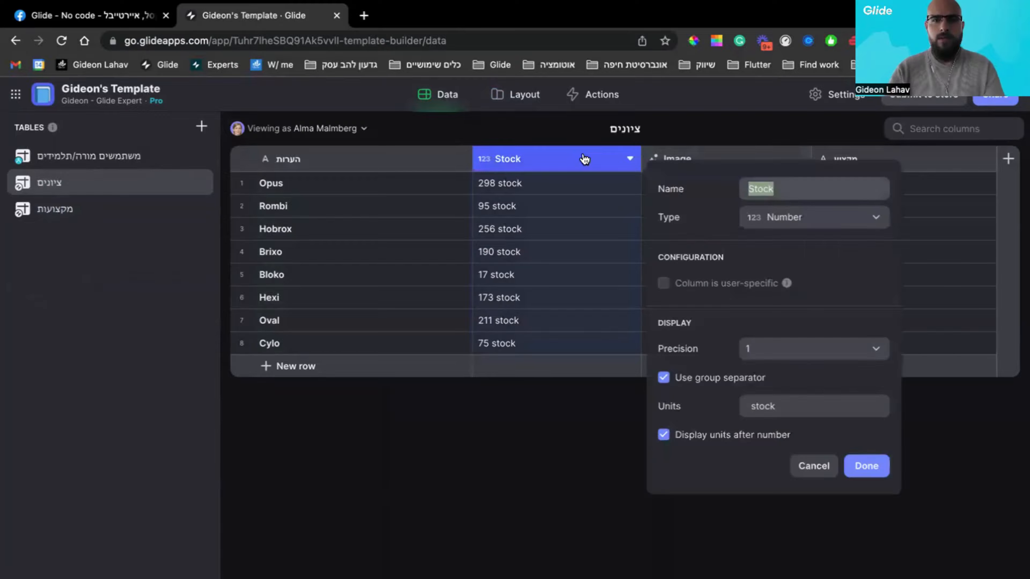
{"action": "type", "text": "ציון"}
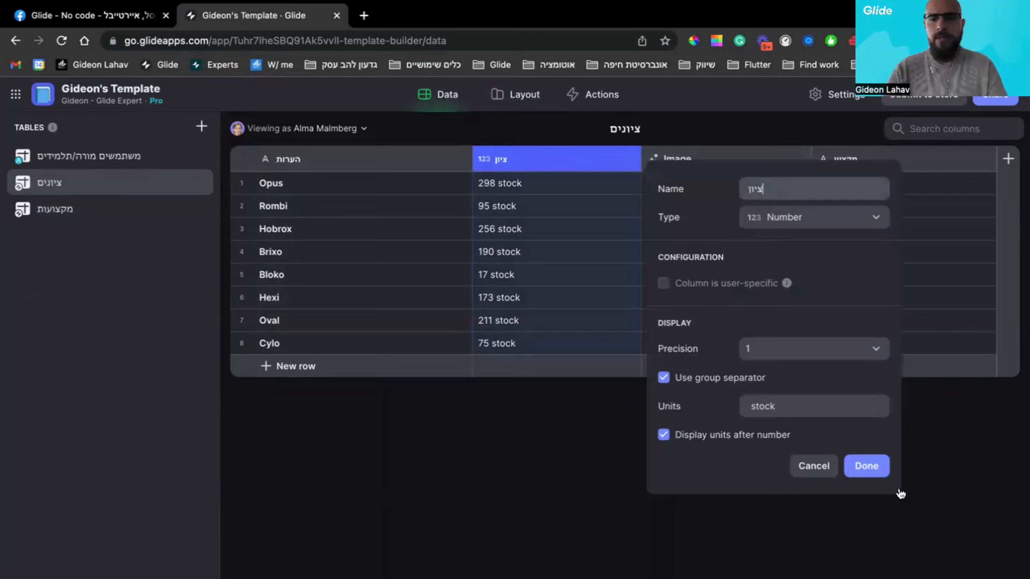
{"action": "left_click", "coordinate": [864, 466]}
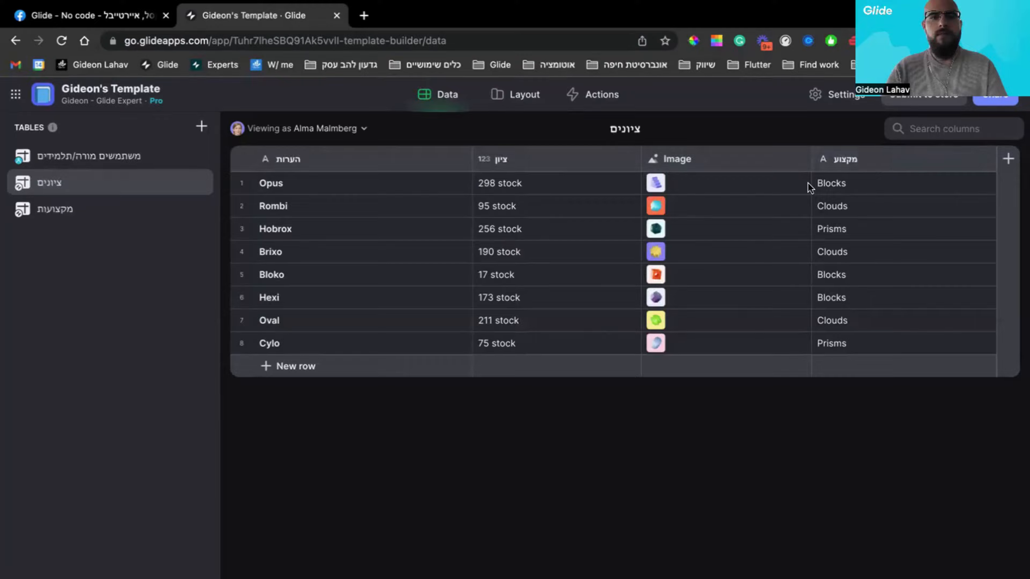
- Add a Text column named תלמיד to the ציונים table
{"action": "left_click", "coordinate": [1008, 160]}
{"action": "type", "text": "תלמיד"}
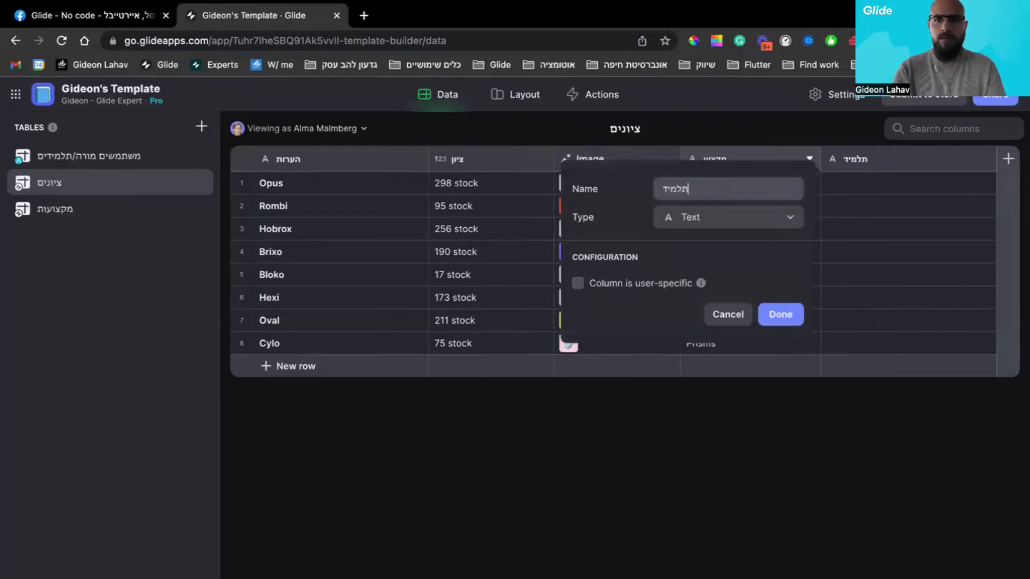
{"action": "left_click", "coordinate": [730, 223]}
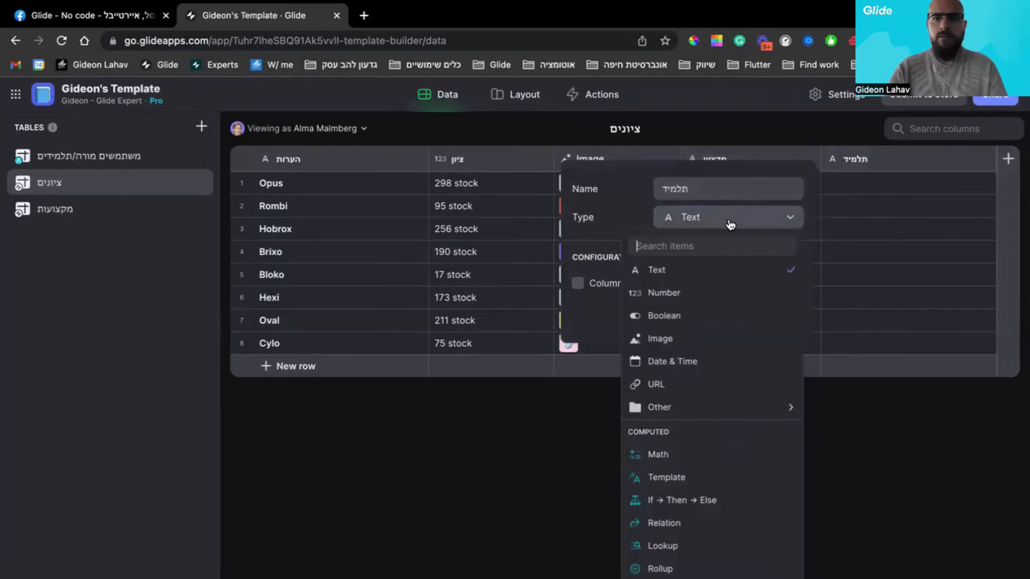
{"action": "left_click", "coordinate": [691, 268]}
{"action": "left_click", "coordinate": [782, 314]}
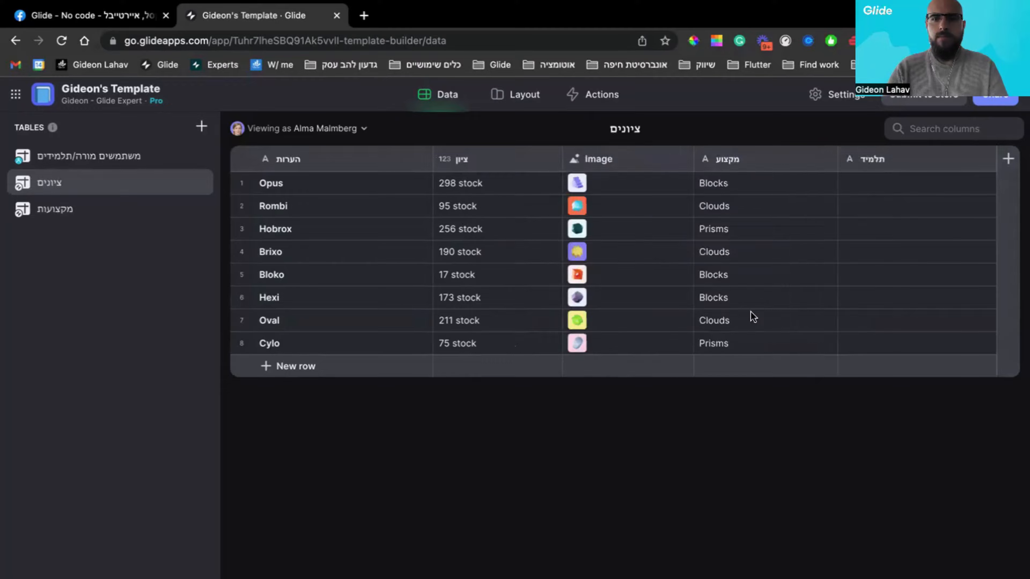
- Add a Row ID column to the משתמשים מורה/תלמידים table
{"action": "left_click", "coordinate": [50, 159]}
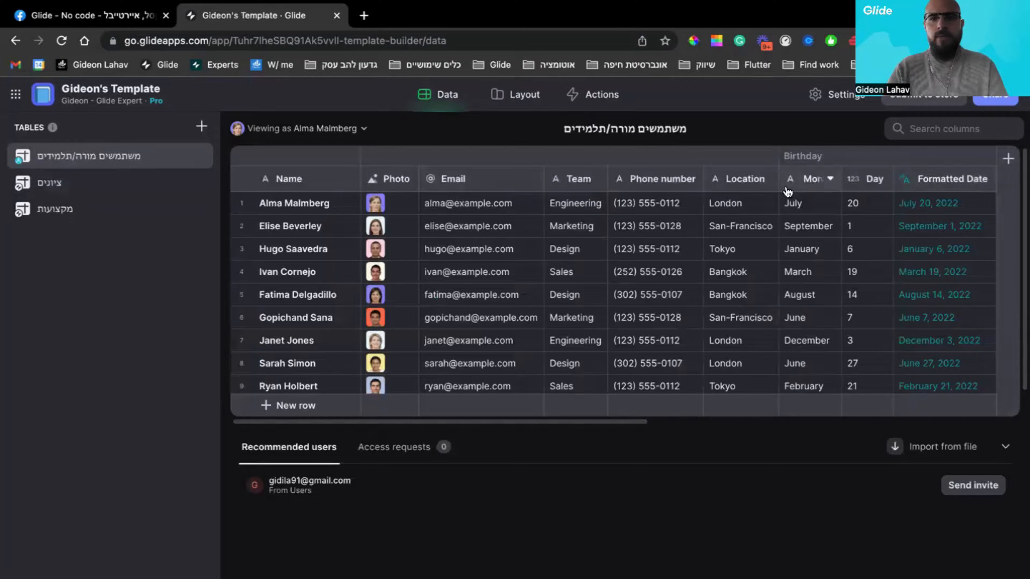
{"action": "left_click", "coordinate": [1010, 159]}
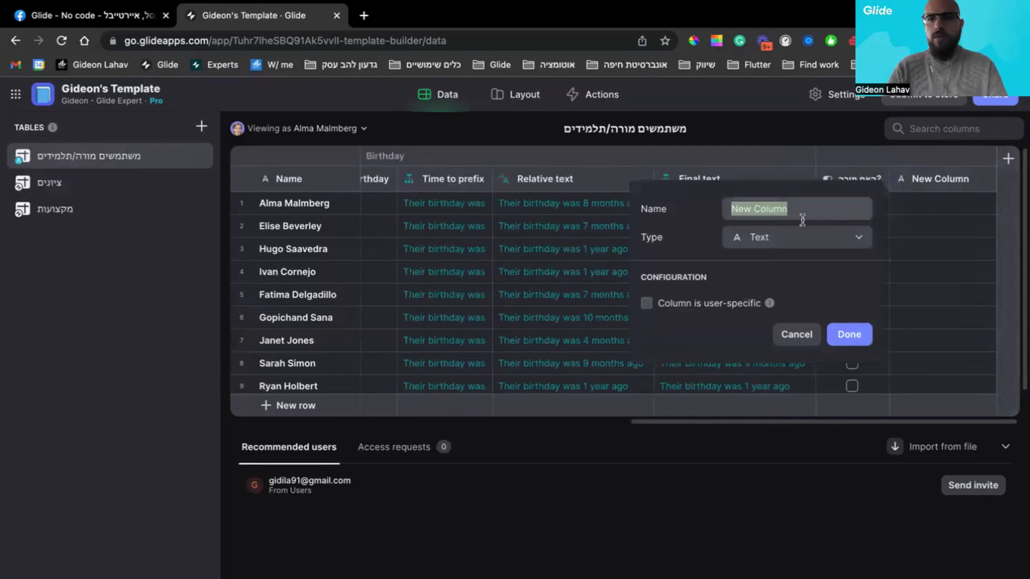
{"action": "left_click", "coordinate": [799, 234]}
{"action": "mouse_move", "coordinate": [758, 428]}
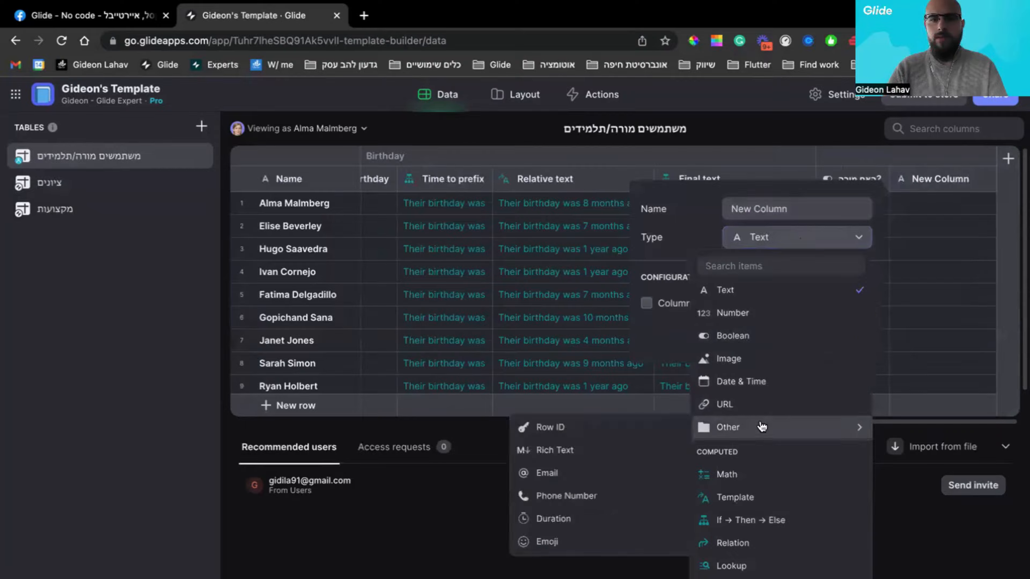
{"action": "left_click", "coordinate": [610, 428]}
{"action": "left_click", "coordinate": [845, 298]}
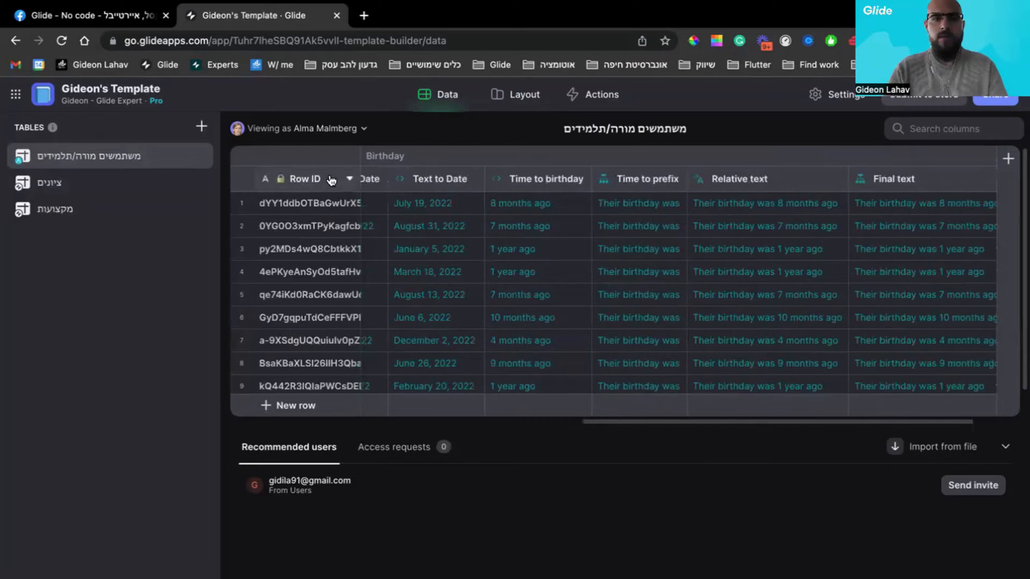
- Rename the Row ID column of the משתמשים מורה/תלמידים table as משתמש ID, keeping the lock symbol
{"action": "left_click", "coordinate": [283, 179]}
{"action": "left_click", "coordinate": [483, 207]}
{"action": "double_click", "coordinate": [484, 207]}
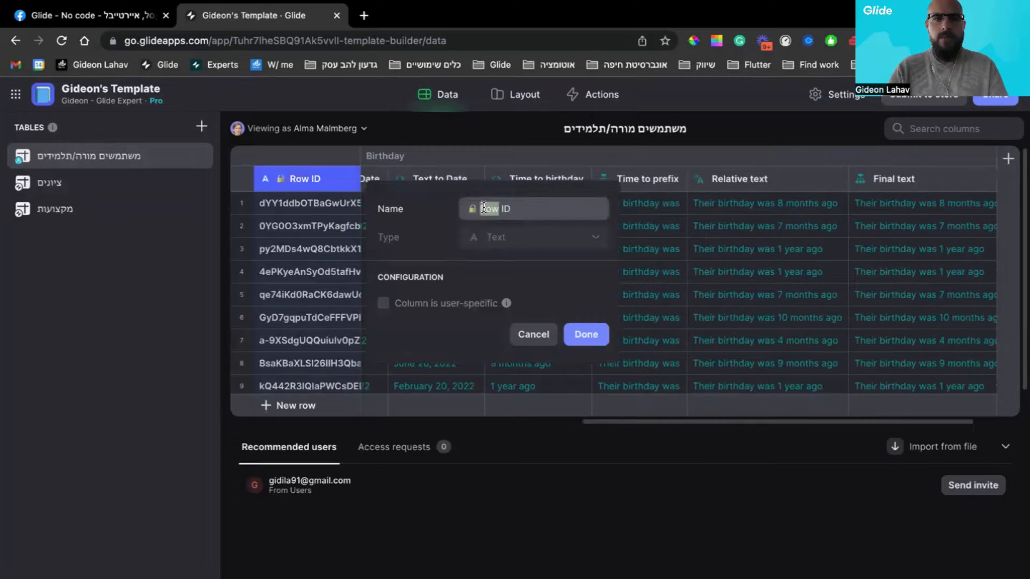
{"action": "type", "text": "משתמש"}
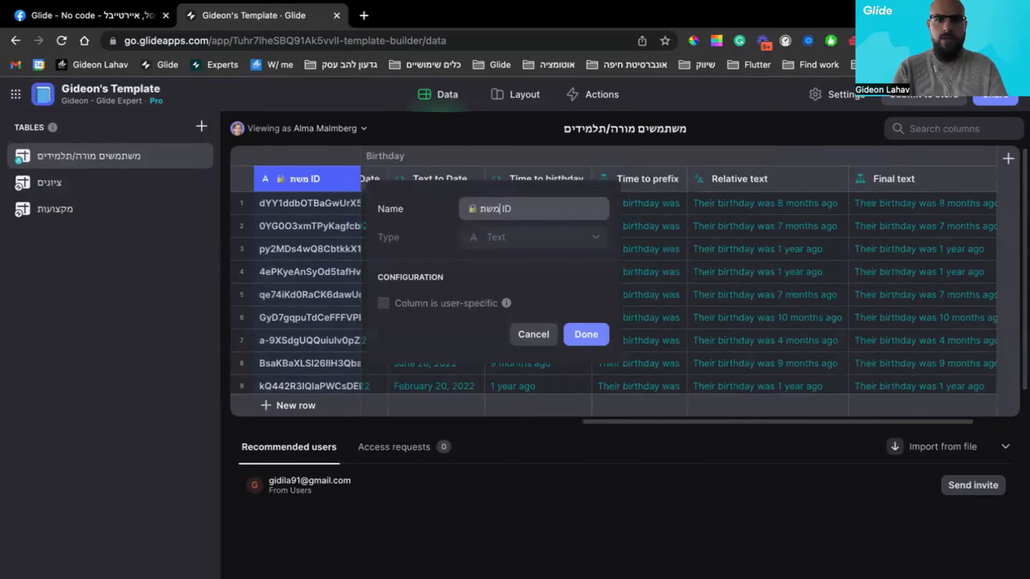
{"action": "left_click", "coordinate": [594, 332]}
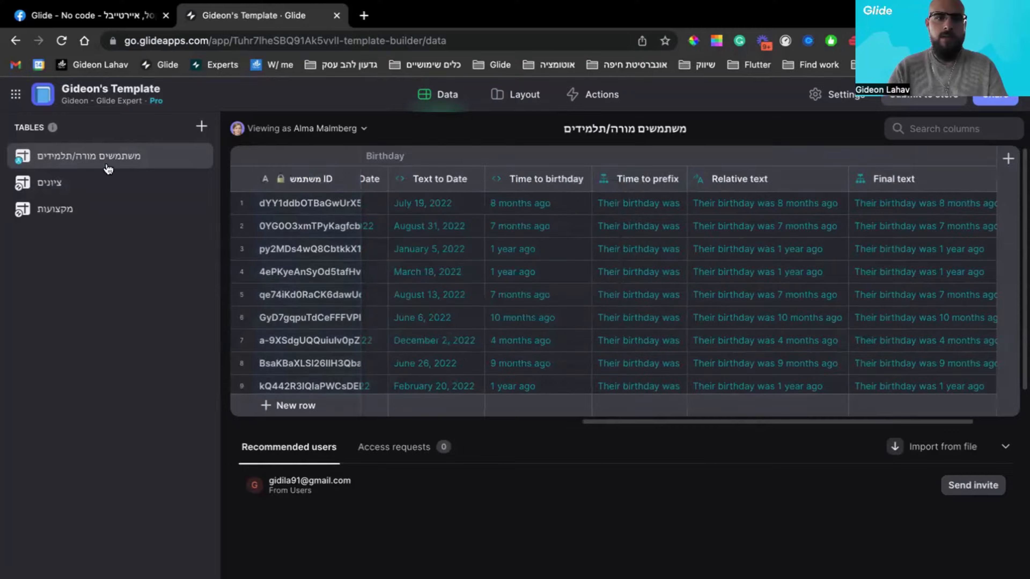
- Add a Row ID column to the ציונים table
{"action": "left_click", "coordinate": [70, 187]}
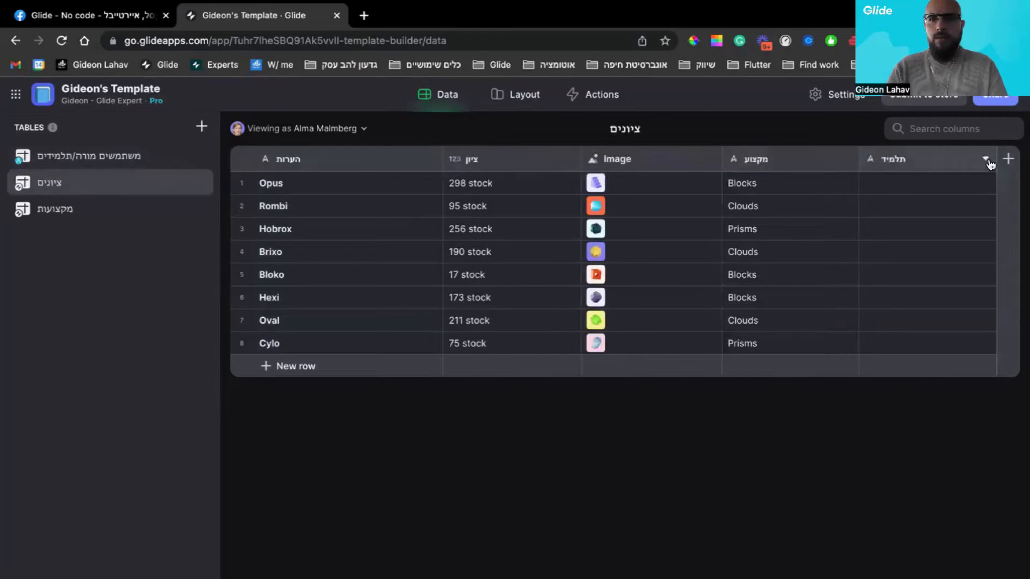
{"action": "left_click", "coordinate": [1008, 158]}
{"action": "left_click", "coordinate": [769, 221]}
{"action": "mouse_move", "coordinate": [807, 409]}
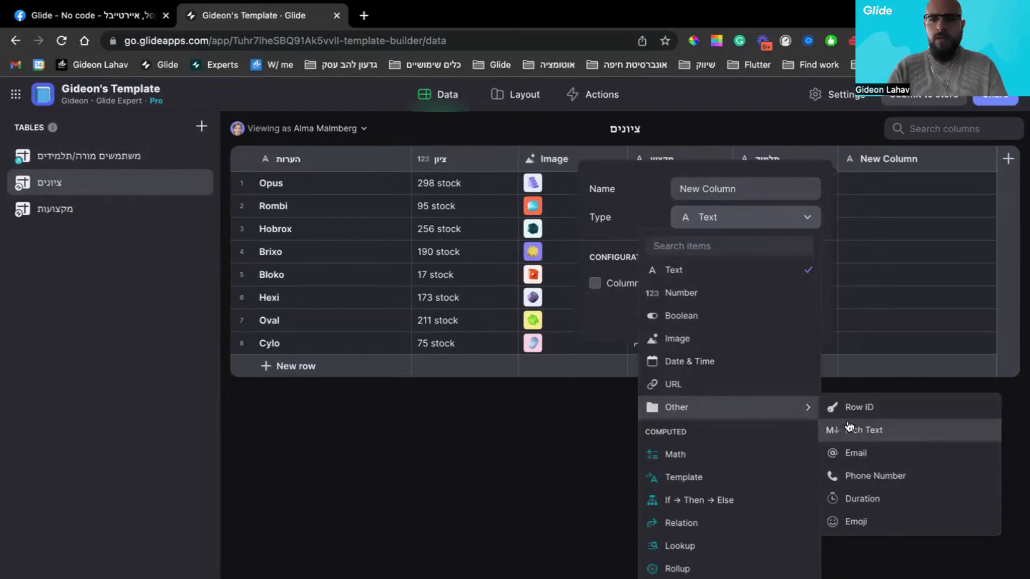
{"action": "left_click", "coordinate": [847, 411]}
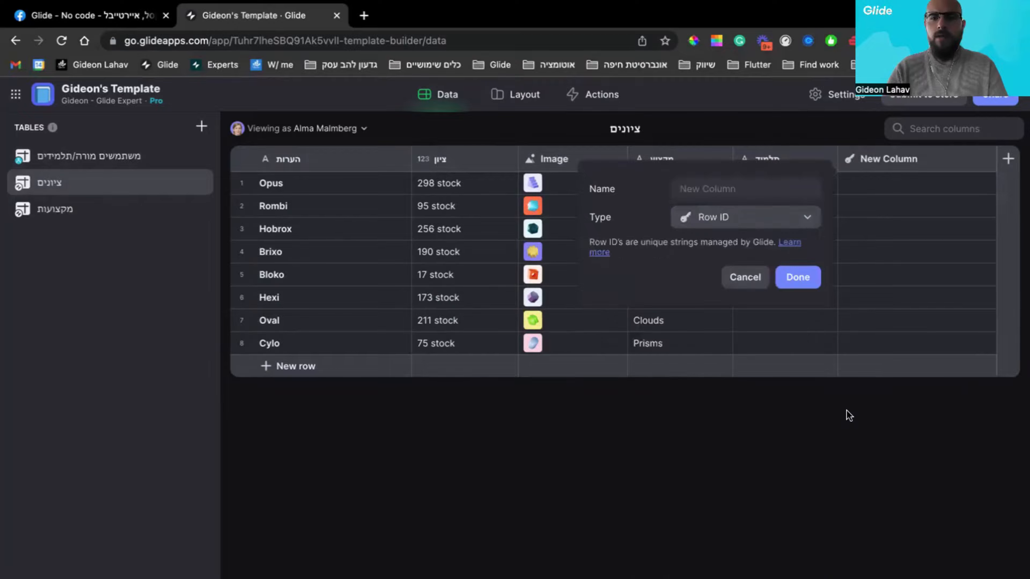
{"action": "left_click", "coordinate": [794, 287]}
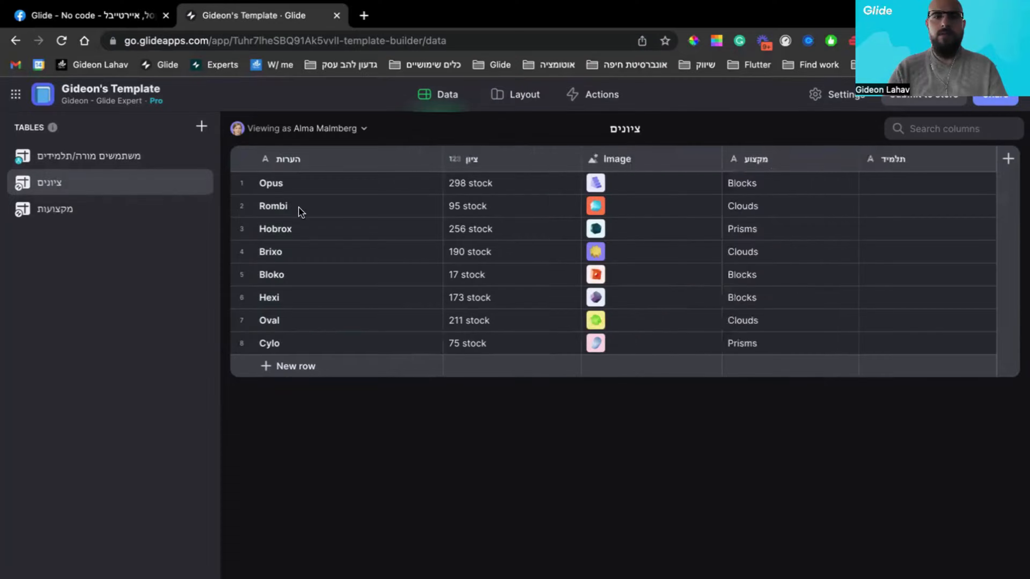
- Rename the Row ID column of the ציונים table as ציון ID, keeping the lock symbol
{"action": "left_click", "coordinate": [325, 162]}
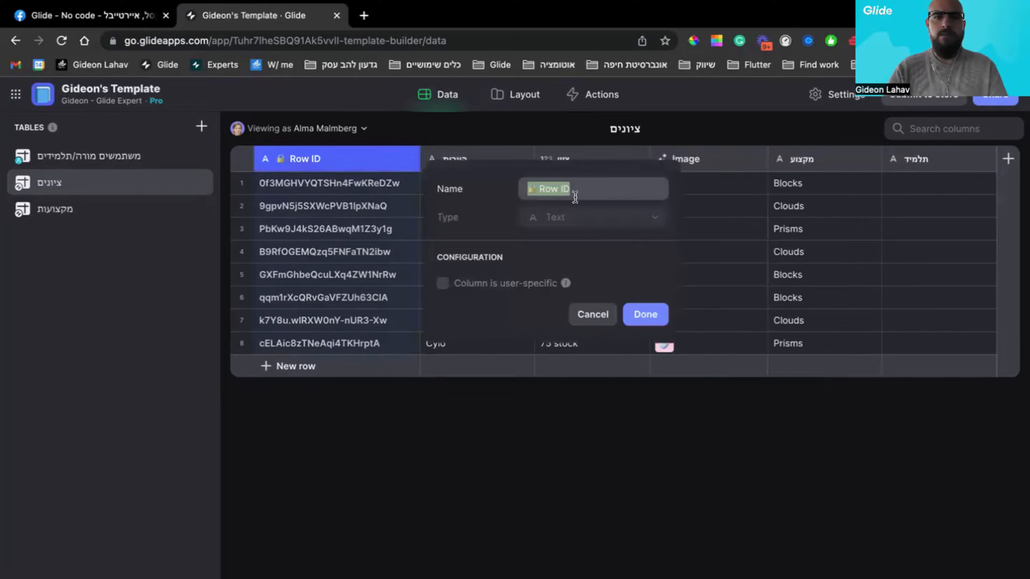
{"action": "double_click", "coordinate": [548, 189]}
{"action": "type", "text": "ציון"}
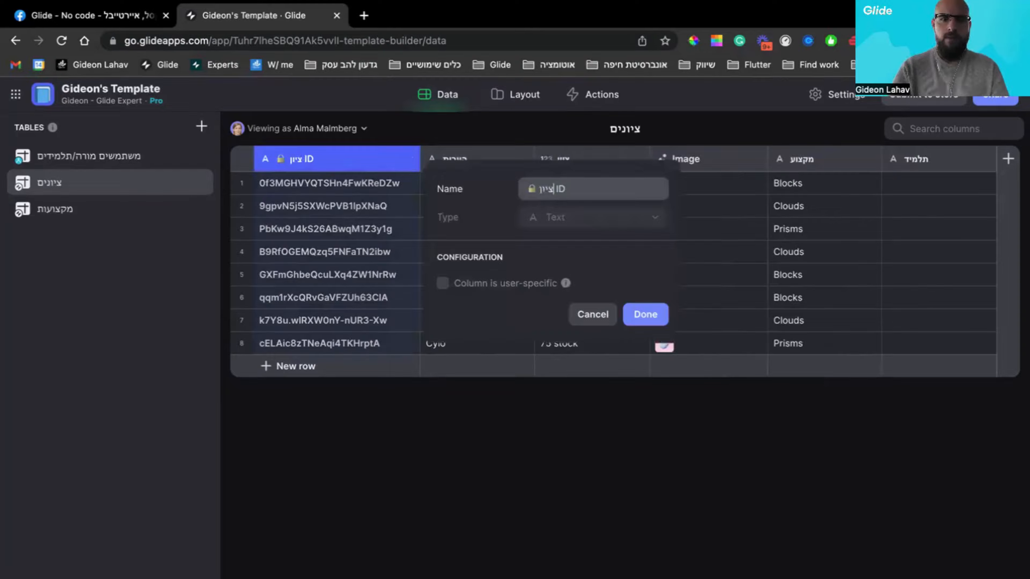
{"action": "left_click", "coordinate": [649, 314]}
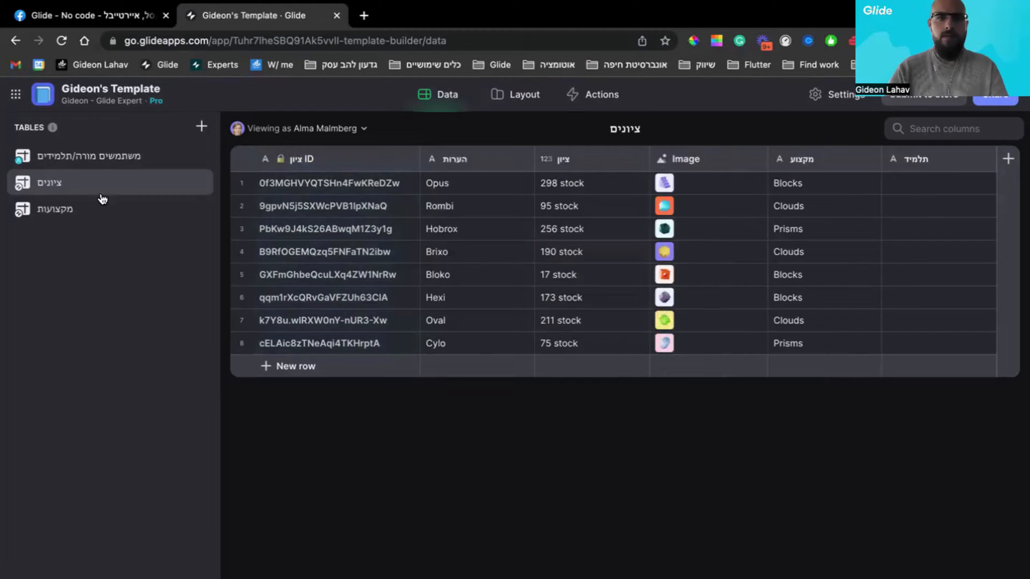
- Add a Row ID column to the מקצועות table
{"action": "left_click", "coordinate": [54, 215]}
{"action": "left_click", "coordinate": [1008, 159]}
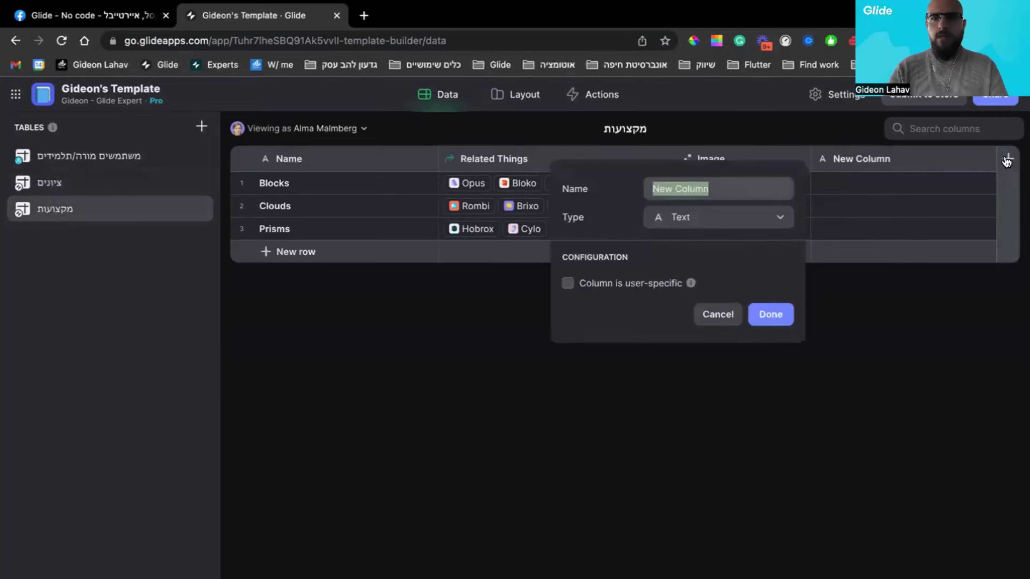
{"action": "left_click", "coordinate": [708, 232]}
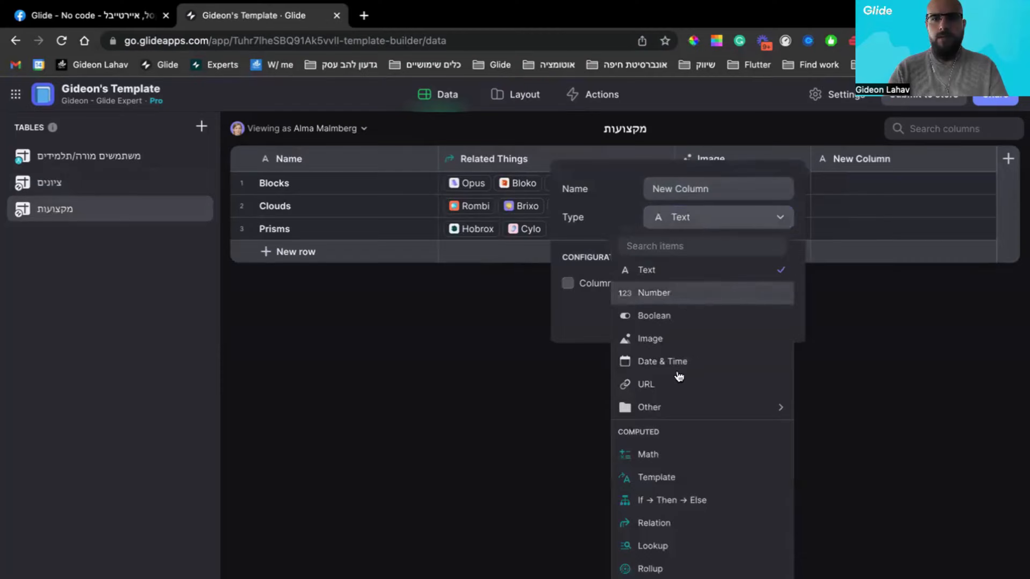
{"action": "mouse_move", "coordinate": [680, 408]}
{"action": "left_click", "coordinate": [810, 407]}
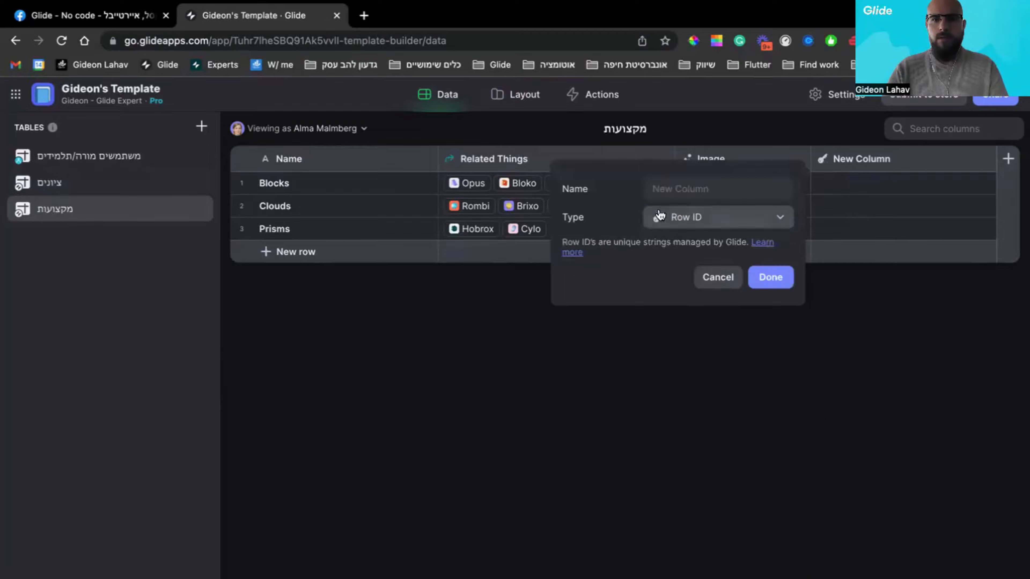
{"action": "left_click", "coordinate": [771, 277]}
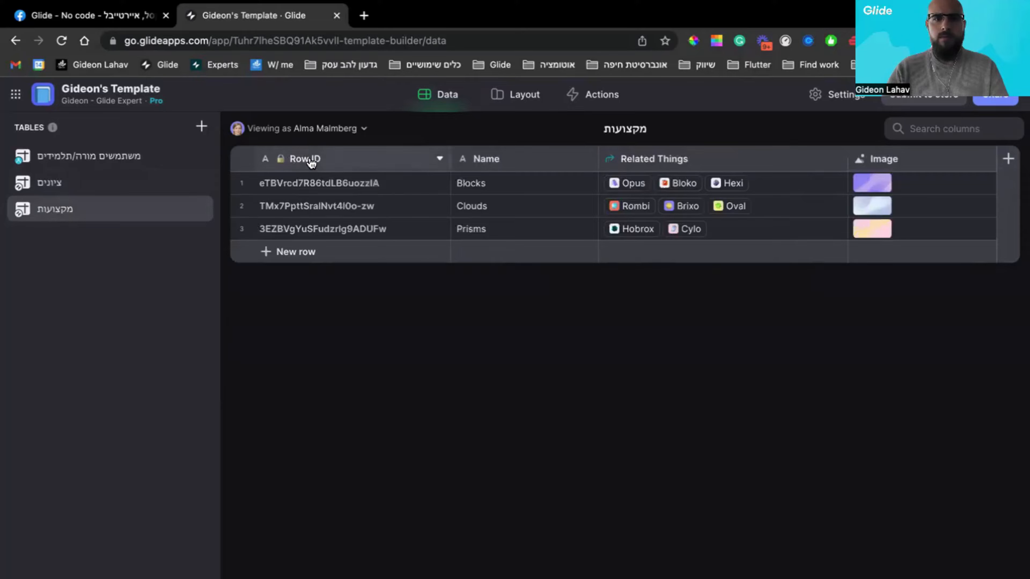
- Rename the Row ID column of the מקצועות table as מקצוע ID, keeping the lock symbol
{"action": "left_click", "coordinate": [310, 162]}
{"action": "left_click", "coordinate": [586, 187]}
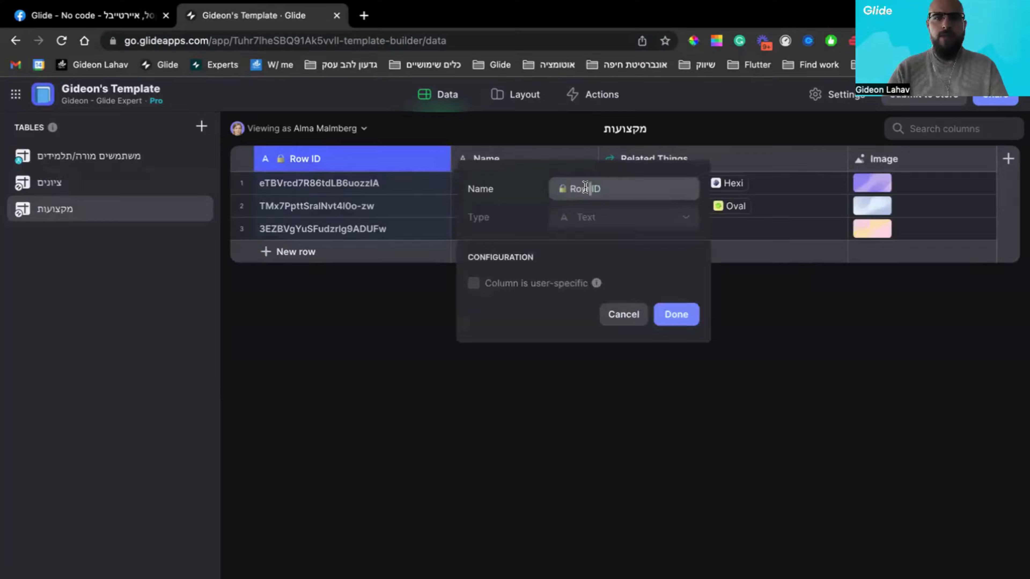
{"action": "double_click", "coordinate": [581, 188]}
{"action": "type", "text": "מקצוע"}
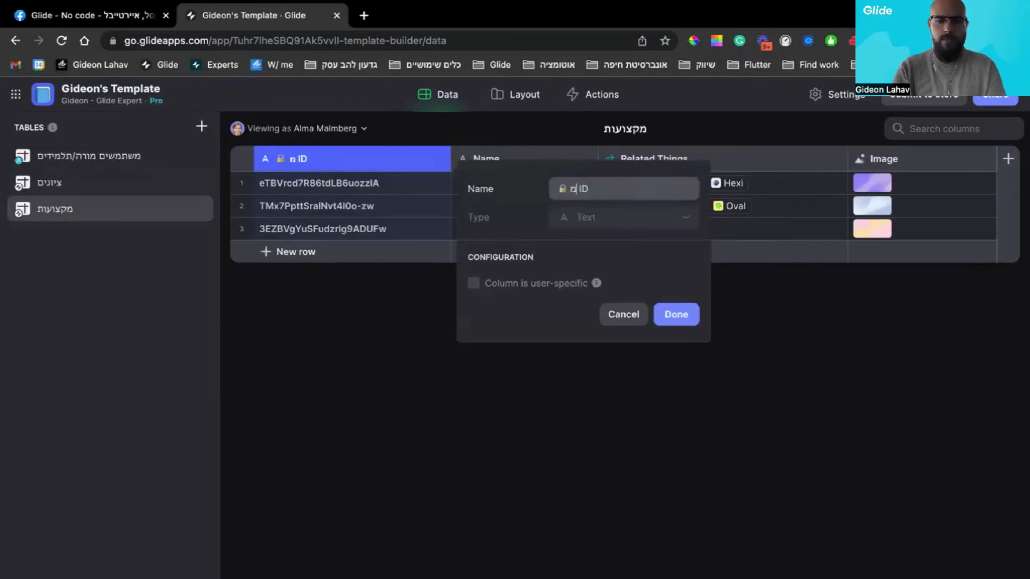
{"action": "left_click", "coordinate": [675, 314]}
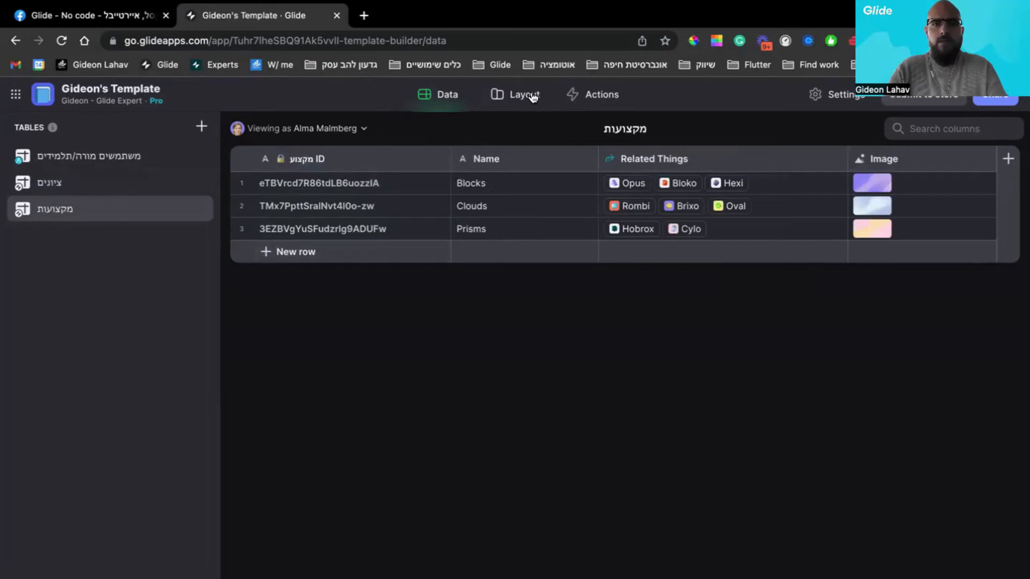
- Replace the three names in the מקצועות table's Name column with אנגלית, חשבון and היסטוריה
{"action": "left_click", "coordinate": [497, 179]}
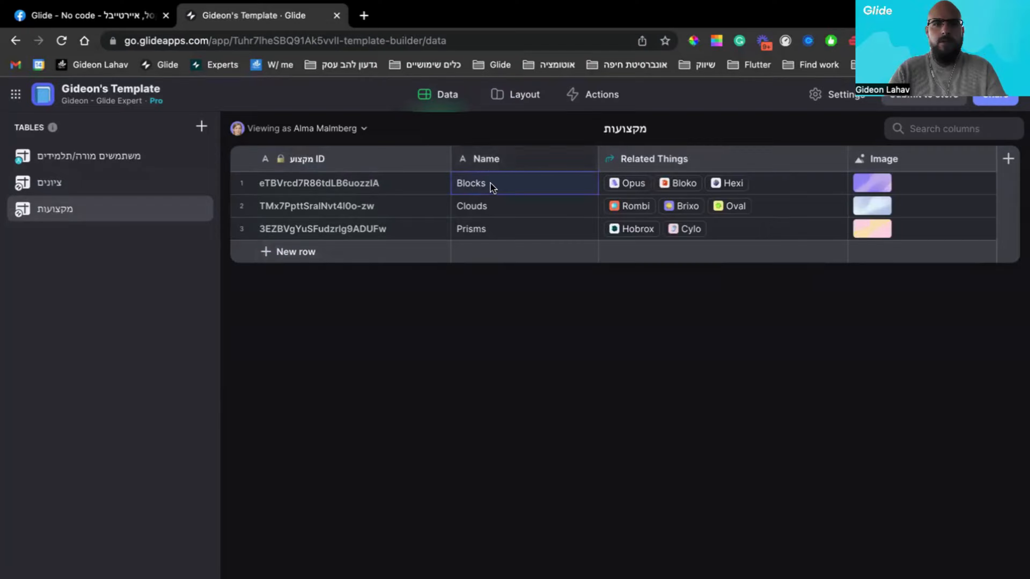
{"action": "left_click", "coordinate": [490, 183]}
{"action": "type", "text": "אנגלית"}
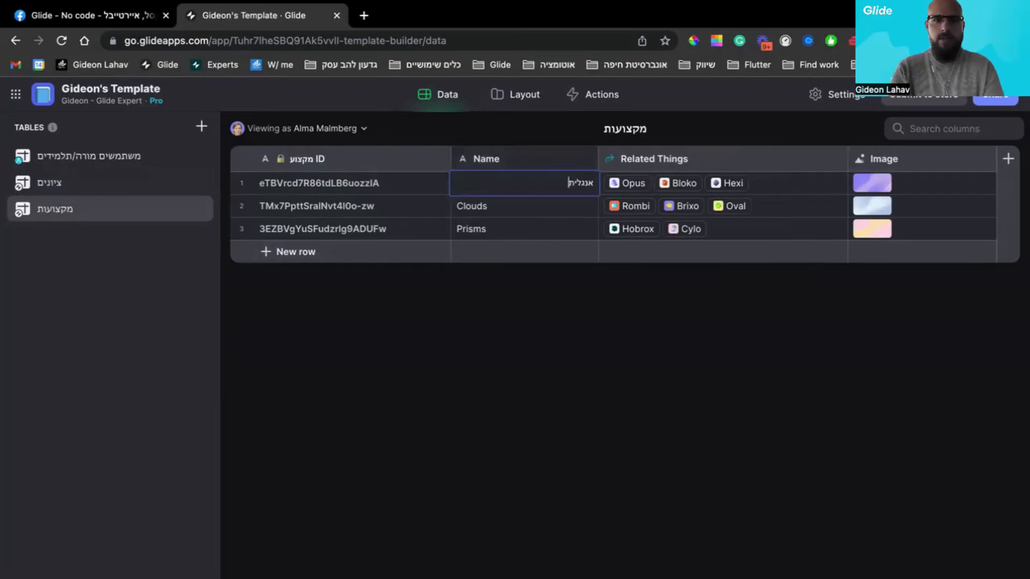
{"action": "key", "text": "Return"}
{"action": "left_click", "coordinate": [477, 209]}
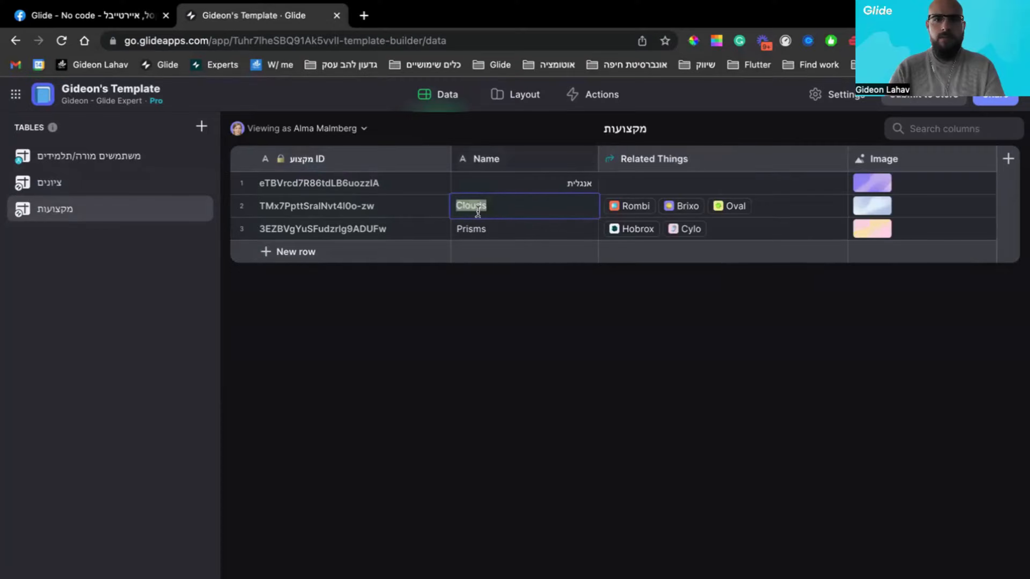
{"action": "type", "text": "חשבון"}
{"action": "key", "text": "Return"}
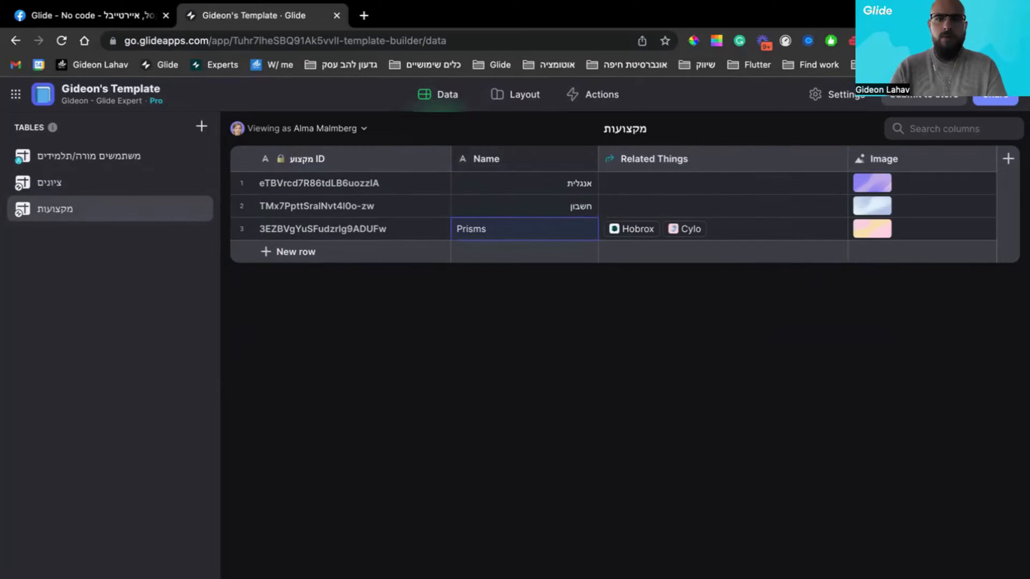
{"action": "left_click", "coordinate": [481, 224]}
{"action": "type", "text": "היסטוריה"}
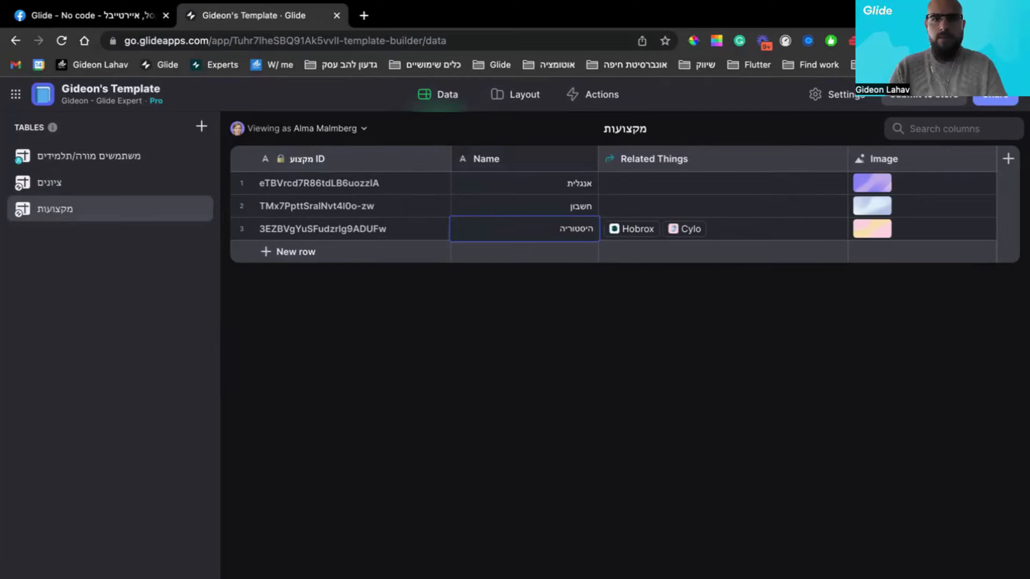
{"action": "key", "text": "Return"}
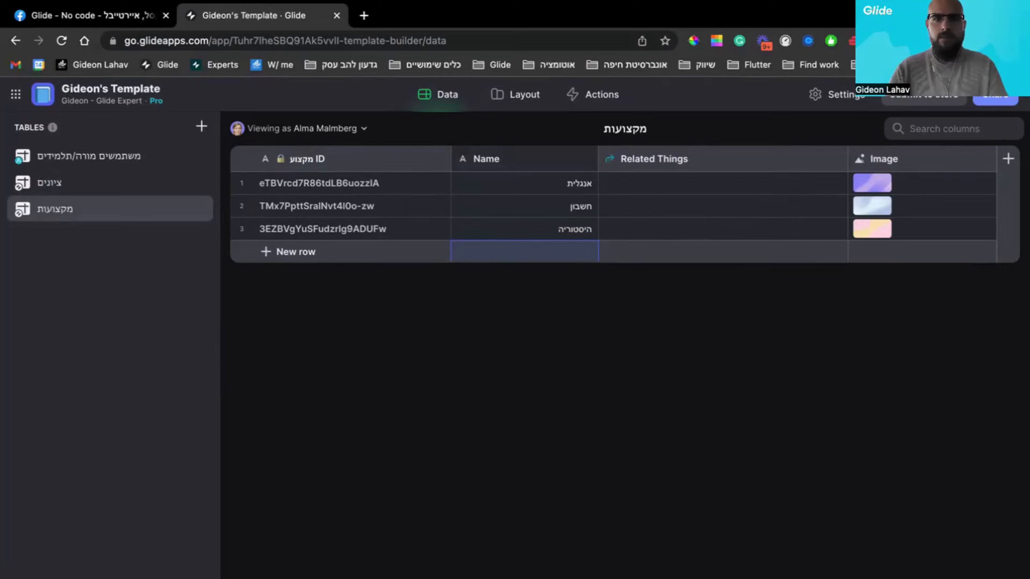
- Copy the three subject names from the מקצועות table and paste them repeatedly down all eight rows of the ציונים table's מקצוע column
{"action": "left_click", "coordinate": [525, 188]}
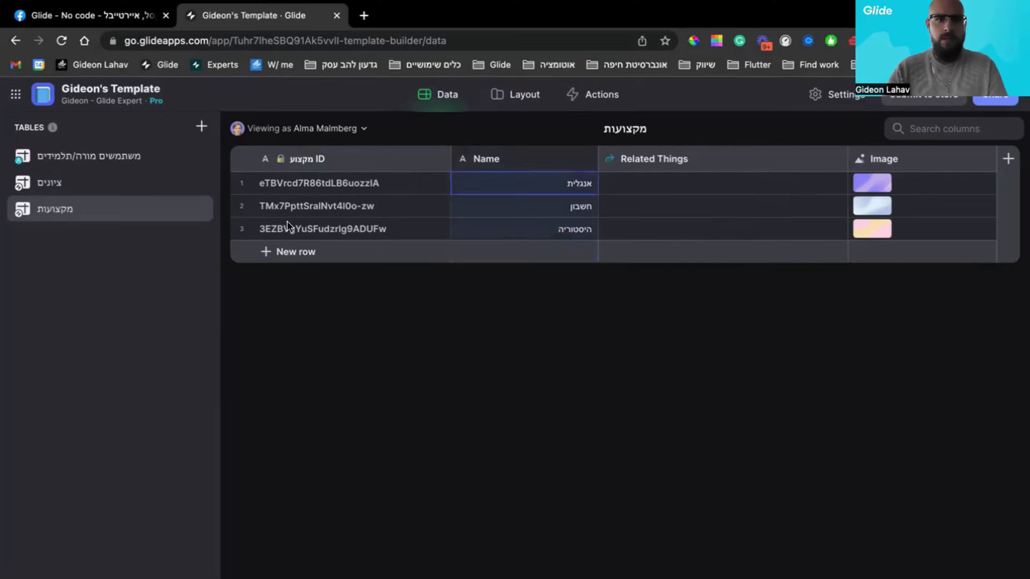
{"action": "left_click", "coordinate": [124, 181]}
{"action": "left_click", "coordinate": [821, 186]}
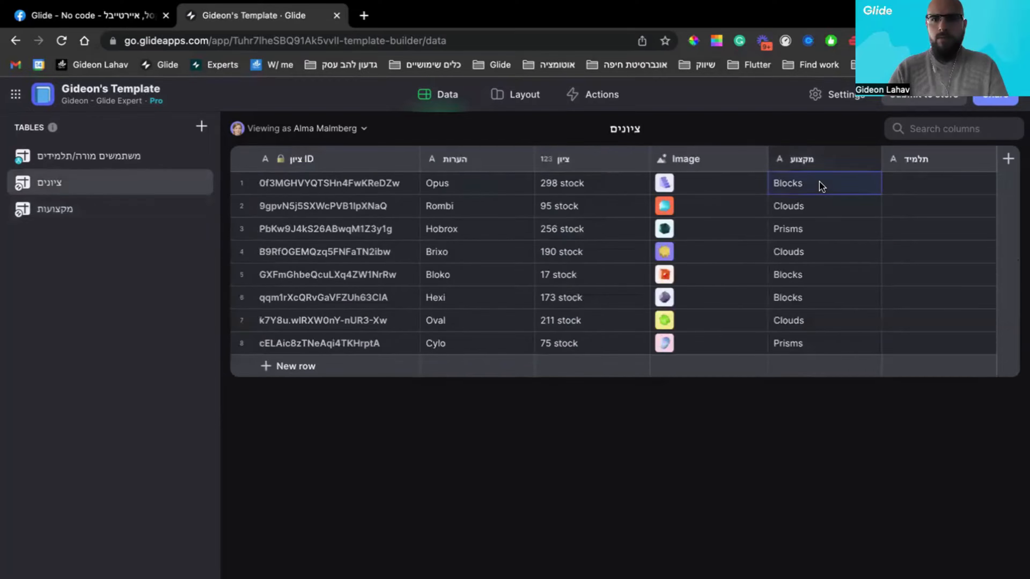
{"action": "type", "text": "אנגלית חשבון היסטוריה"}
{"action": "left_click", "coordinate": [838, 254]}
{"action": "type", "text": "אנגלית חשבון היסטוריה"}
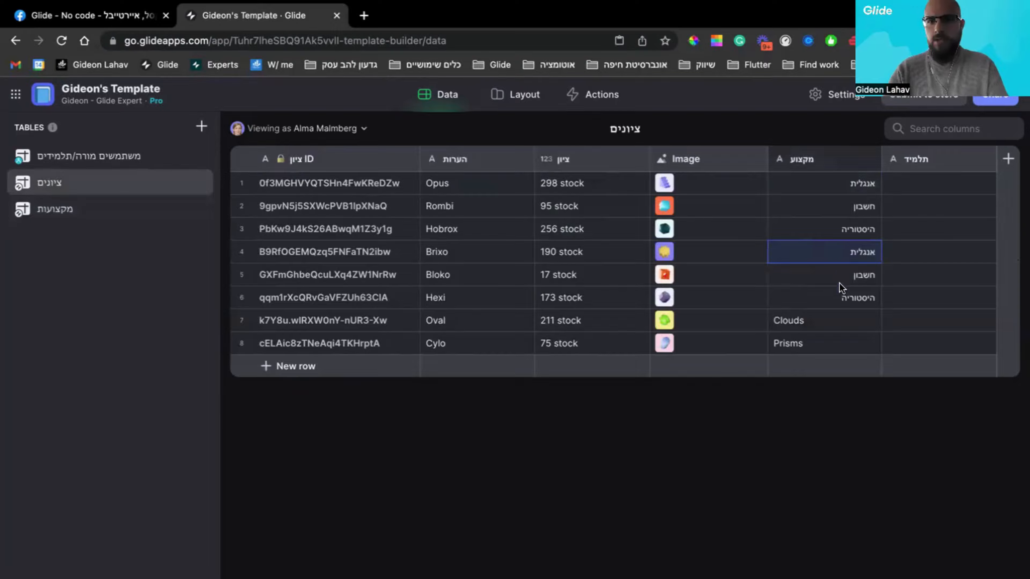
{"action": "left_click", "coordinate": [840, 291]}
{"action": "type", "text": "אנגלית חשבון היסטוריה"}
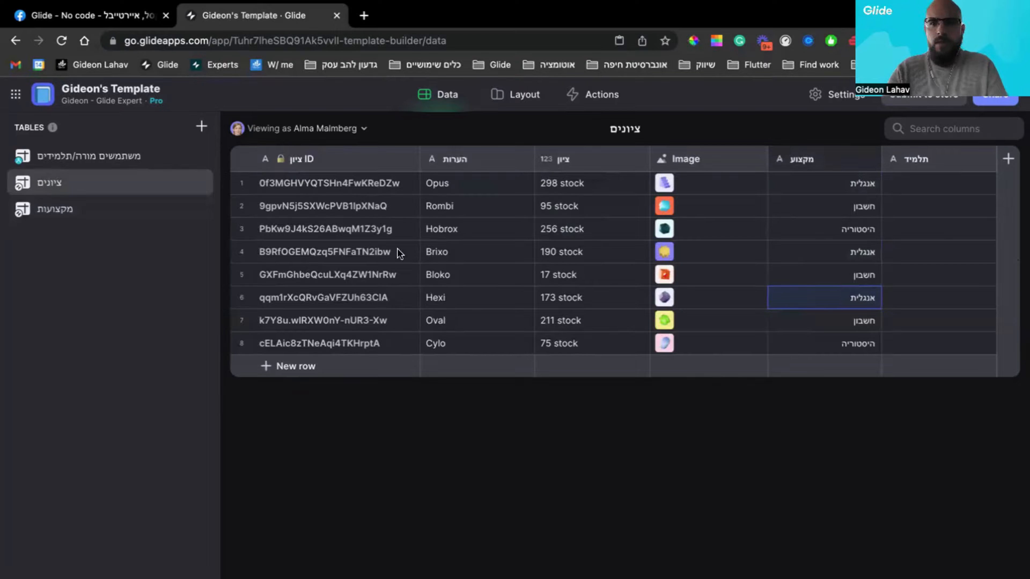
- Copy the משתמש ID values from row 2 down in the משתמשים מורה/תלמידים table into the ציונים table's תלמיד column
{"action": "left_click", "coordinate": [87, 163]}
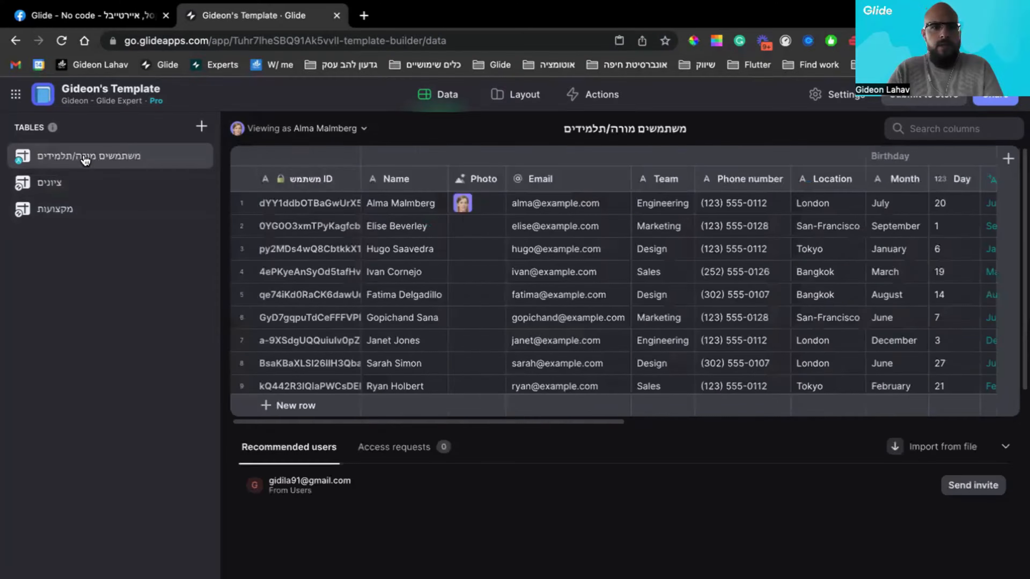
{"action": "left_click", "coordinate": [329, 249]}
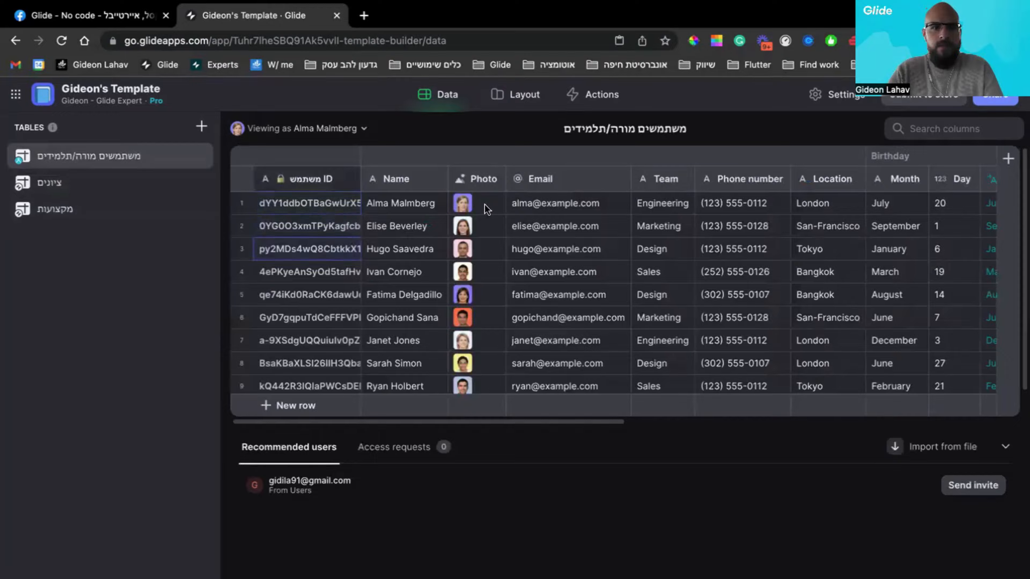
{"action": "left_click", "coordinate": [304, 228]}
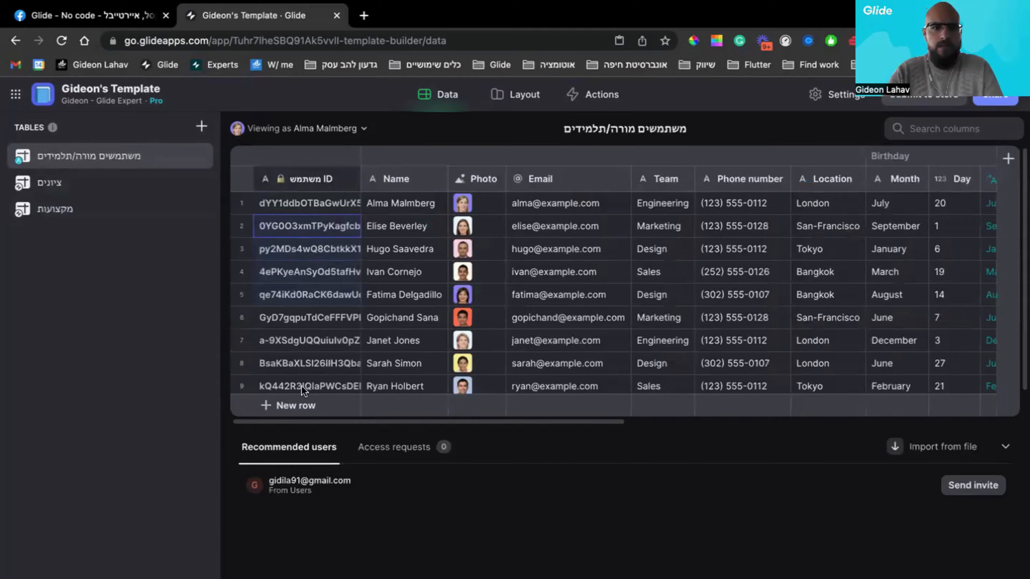
{"action": "left_click", "coordinate": [88, 183]}
{"action": "left_click", "coordinate": [928, 187]}
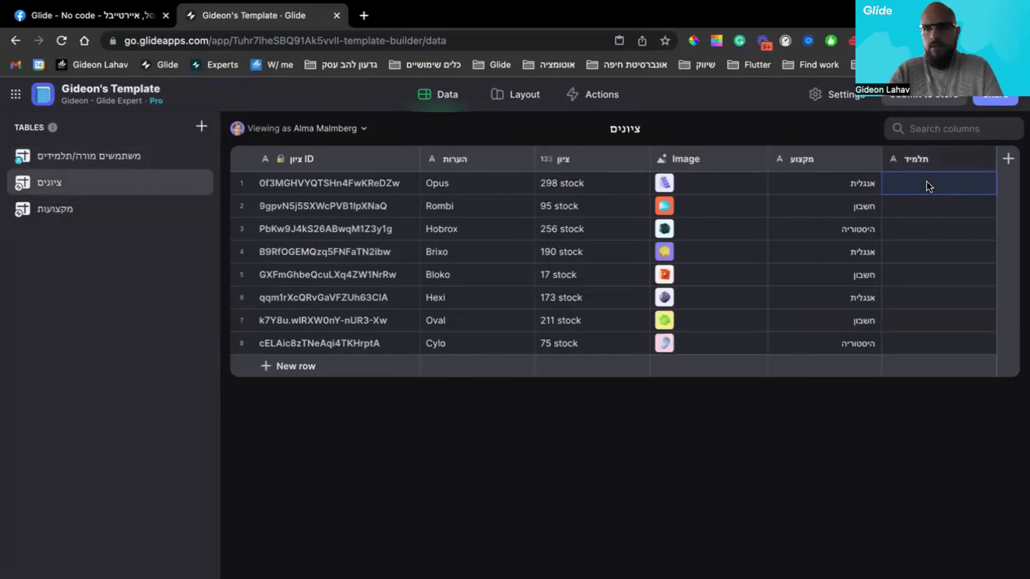
{"action": "key", "text": "ctrl+v"}
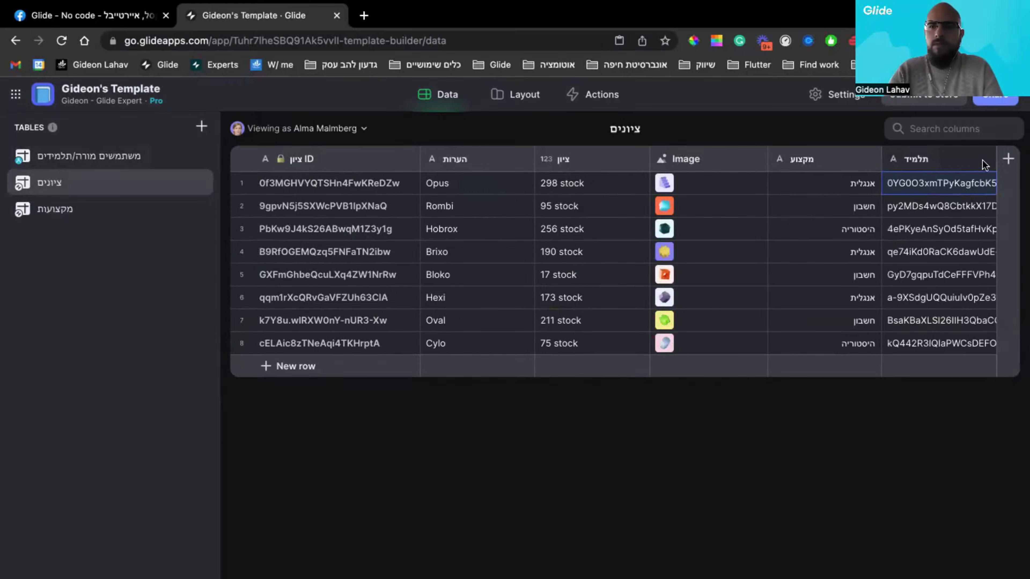
- Add a Relation column named קישור לתלמיד to the ציונים table
{"action": "left_click", "coordinate": [1007, 159]}
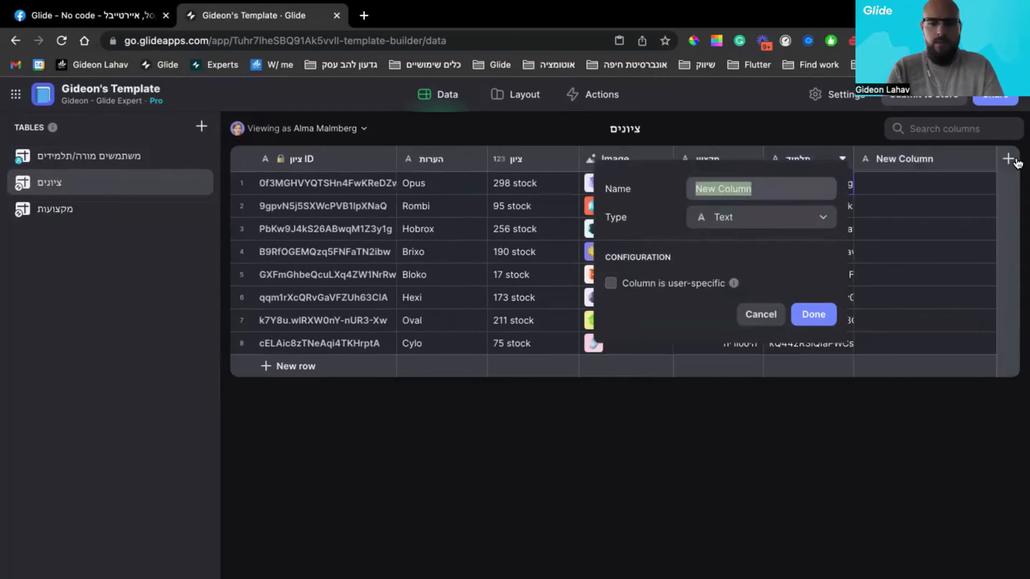
{"action": "type", "text": "קישור לתלמיד"}
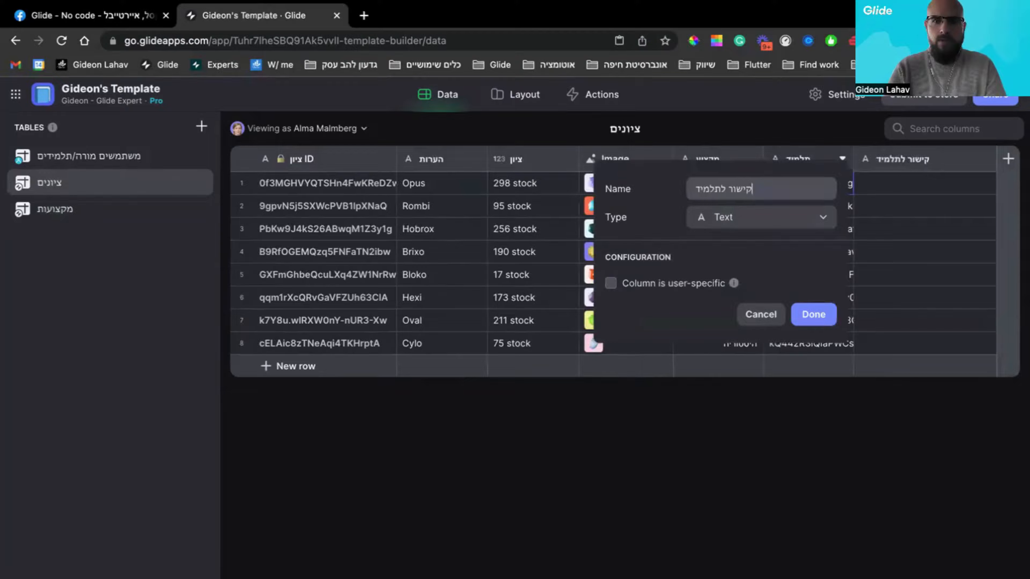
{"action": "left_click", "coordinate": [776, 231]}
{"action": "type", "text": "rel"}
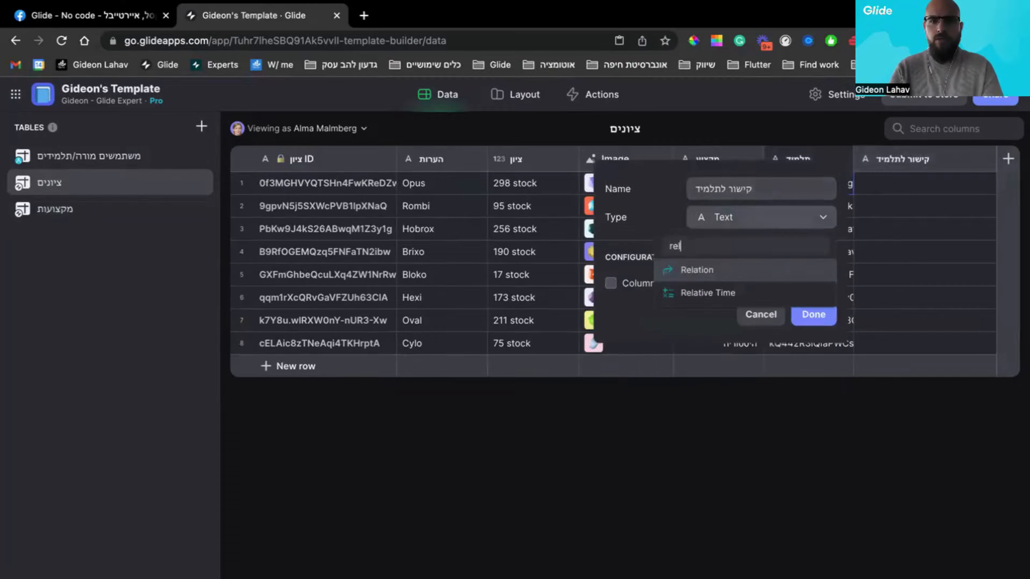
{"action": "left_click", "coordinate": [737, 271]}
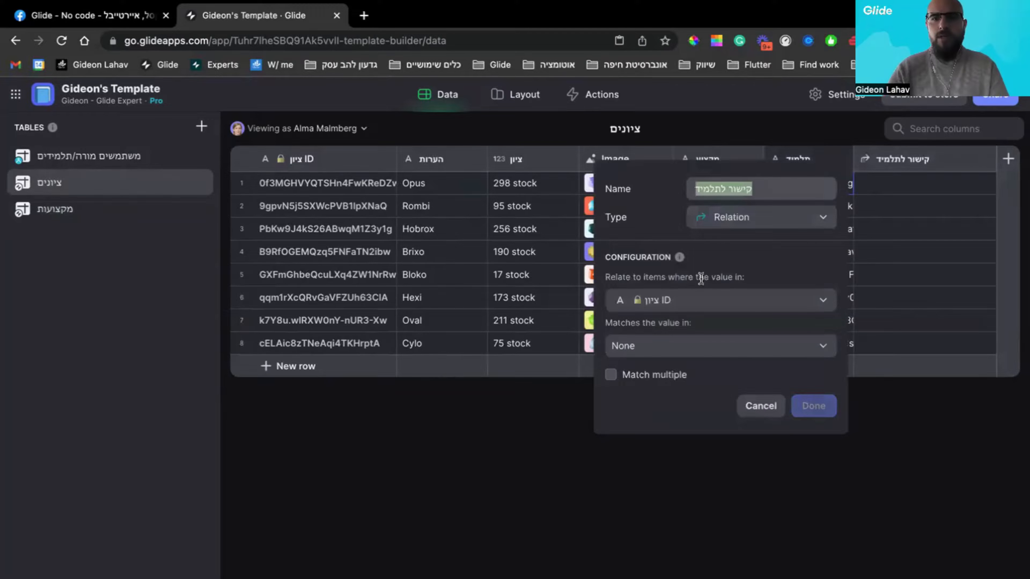
- Relate the קישור לתלמיד column's תלמיד values to משתמש ID in the משתמשים מורה/תלמידים table and save the column
{"action": "left_click", "coordinate": [679, 301]}
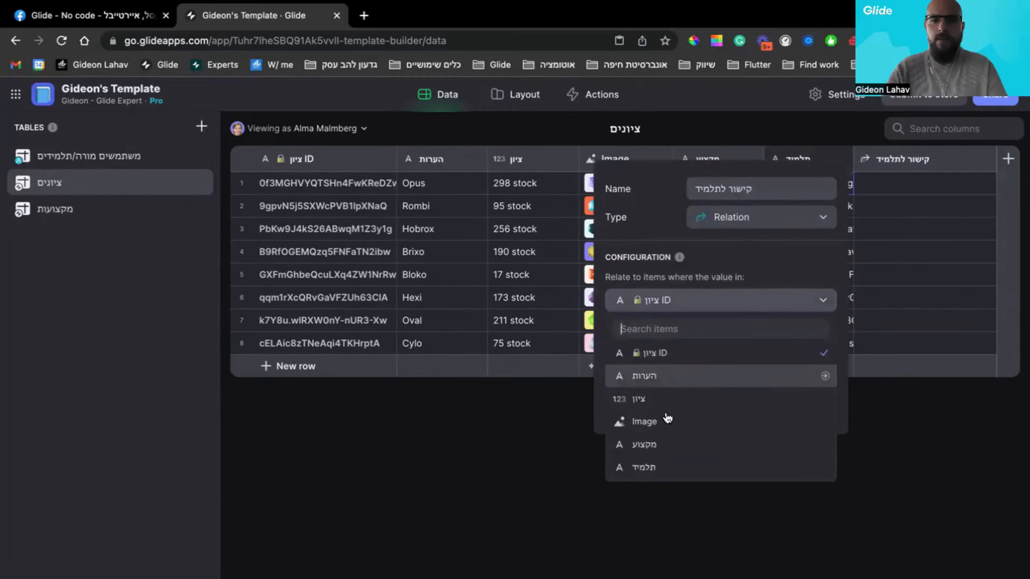
{"action": "left_click", "coordinate": [661, 468]}
{"action": "left_click", "coordinate": [666, 346]}
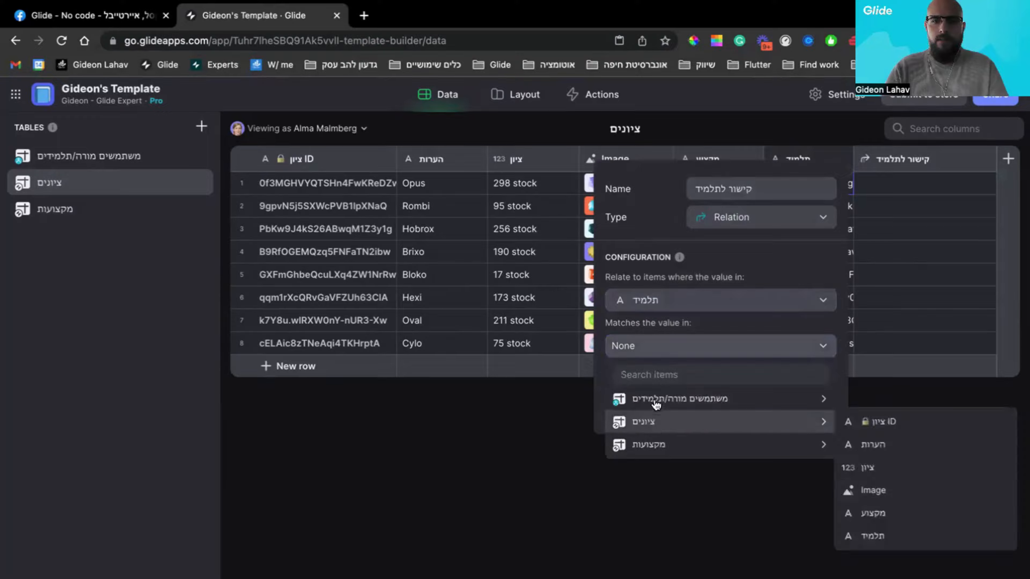
{"action": "mouse_move", "coordinate": [706, 400]}
{"action": "left_click", "coordinate": [915, 399]}
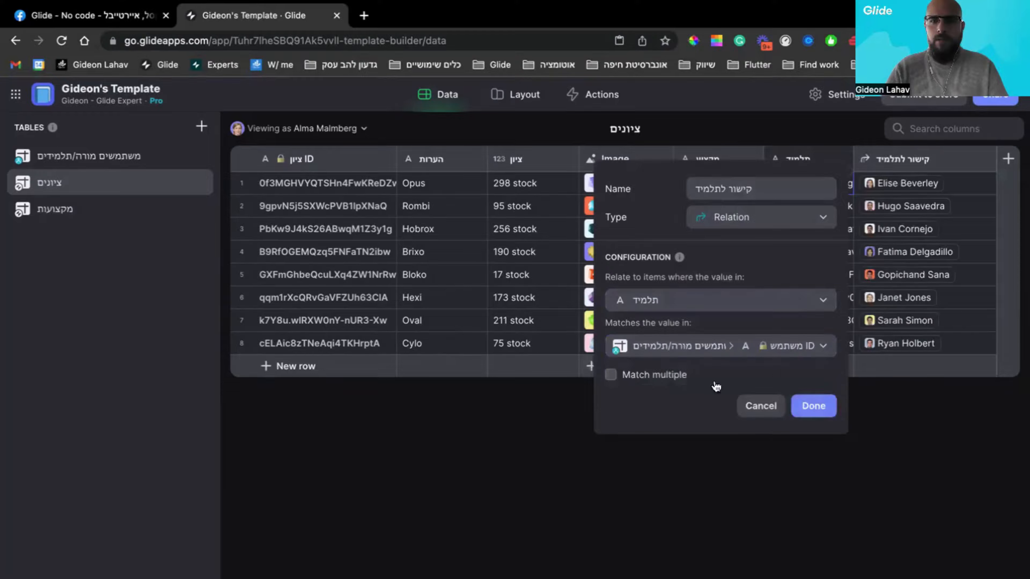
{"action": "left_click", "coordinate": [814, 405]}
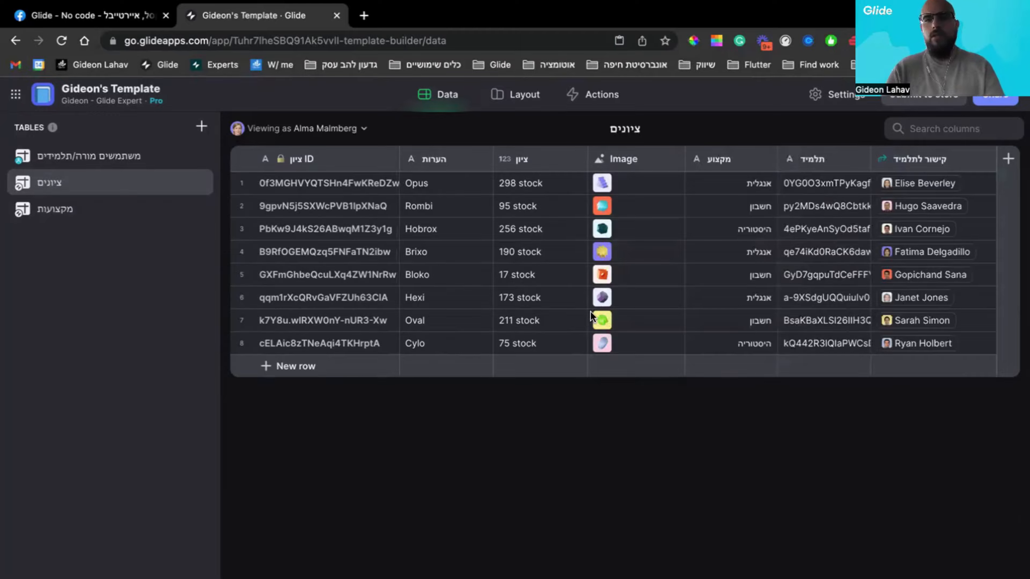
- Add a Relation column named ציונים to the משתמשים מורה/תלמידים table
{"action": "left_click", "coordinate": [171, 160]}
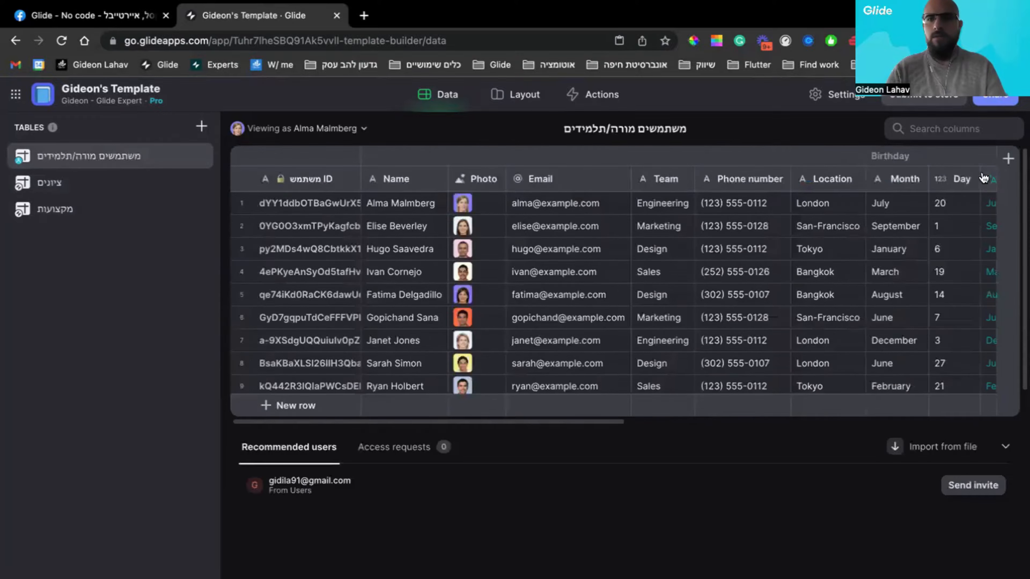
{"action": "scroll", "coordinate": [850, 253], "scroll_direction": "right", "scroll_amount": 5}
{"action": "left_click", "coordinate": [1009, 158]}
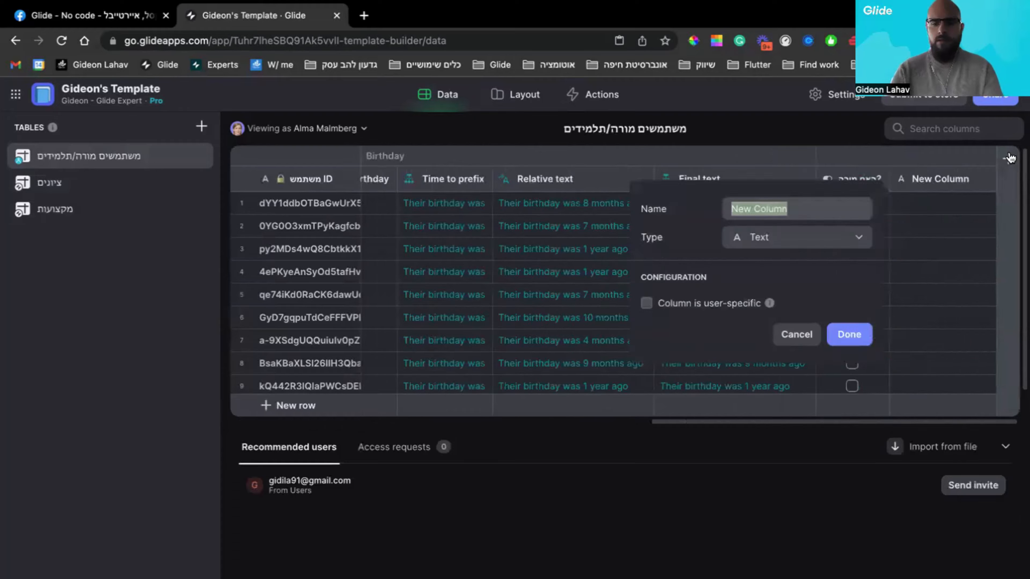
{"action": "type", "text": "mhubh"}
{"action": "key", "text": "BackSpace"}
{"action": "key", "text": "BackSpace"}
{"action": "key", "text": "BackSpace"}
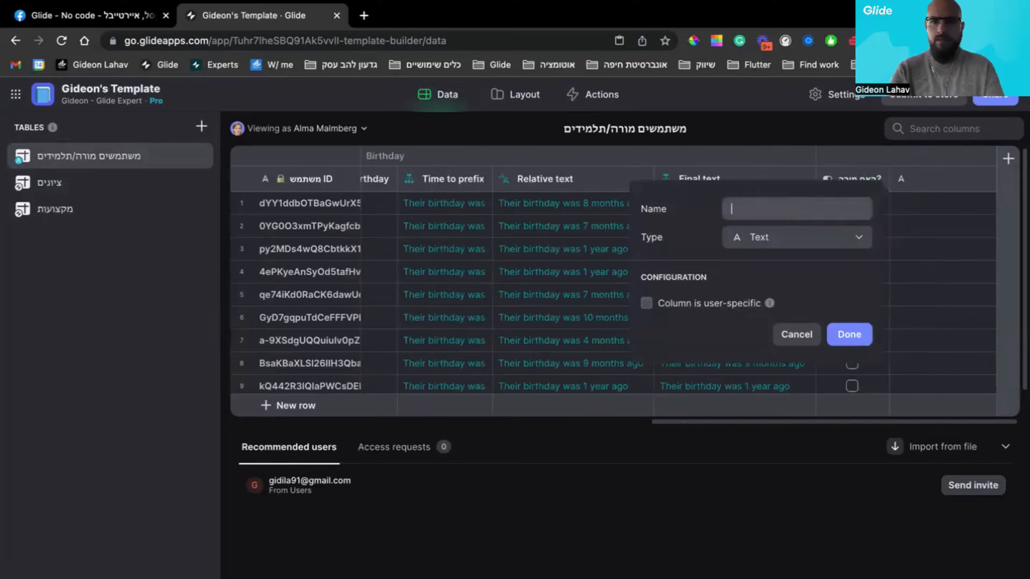
{"action": "type", "text": "ציונים"}
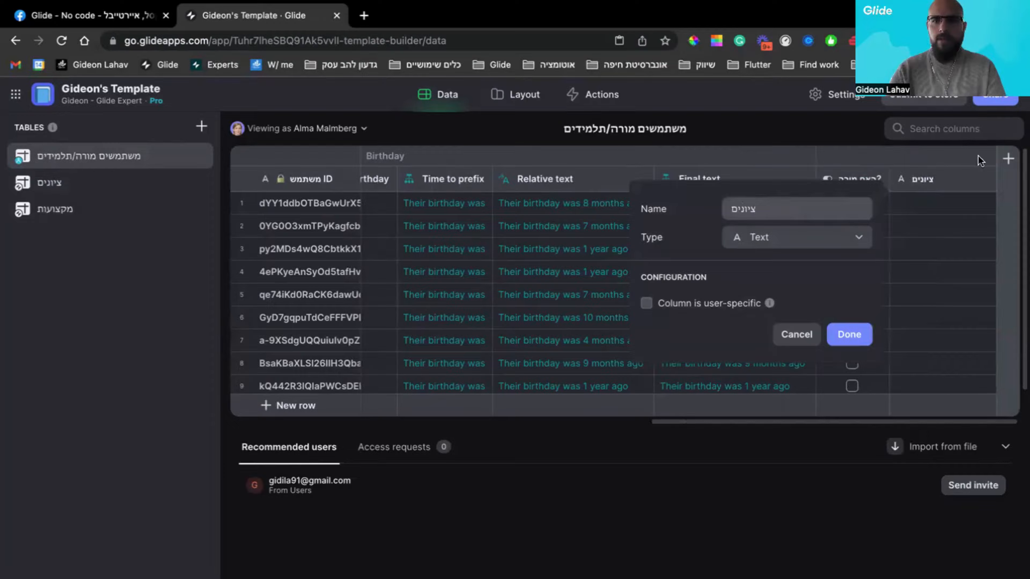
{"action": "key", "text": "Tab"}
{"action": "key", "text": "Return"}
{"action": "type", "text": "rel"}
{"action": "key", "text": "Return"}
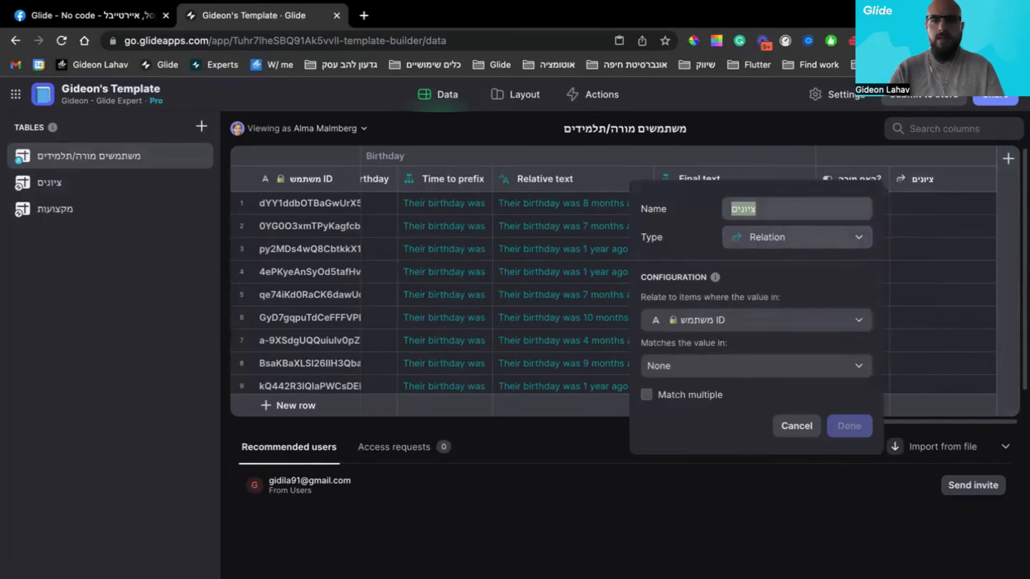
- Relate משתמש ID to the תלמיד column of the ציונים table with multiple matches, and save the ציונים relation
{"action": "left_click", "coordinate": [778, 320]}
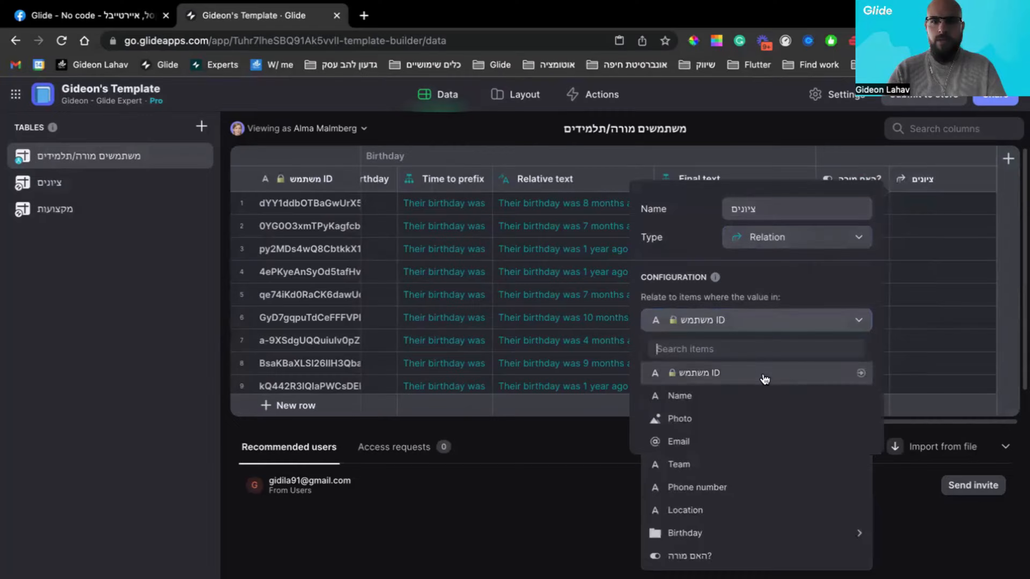
{"action": "left_click", "coordinate": [764, 374]}
{"action": "left_click", "coordinate": [666, 367]}
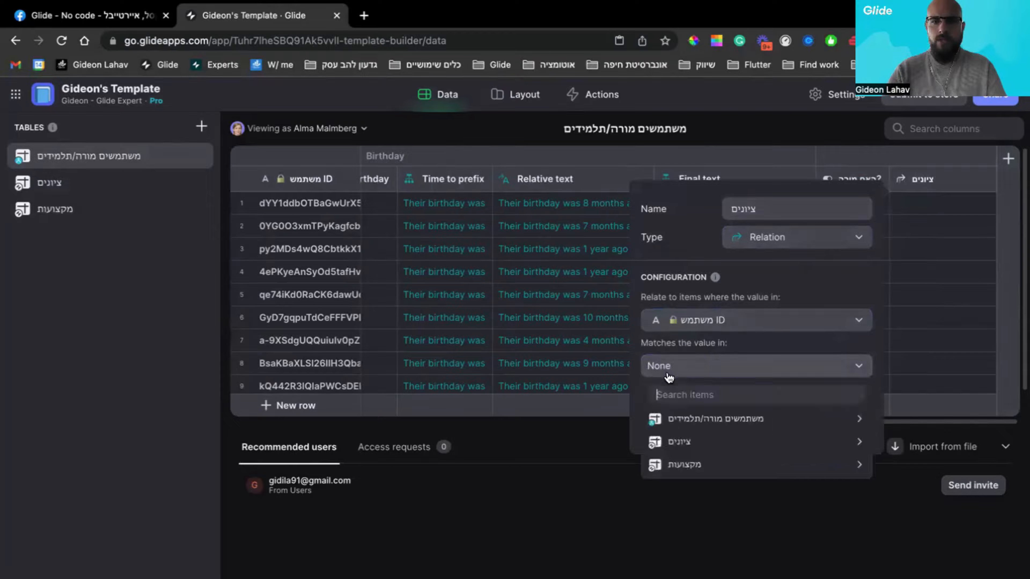
{"action": "mouse_move", "coordinate": [694, 451]}
{"action": "left_click", "coordinate": [497, 554]}
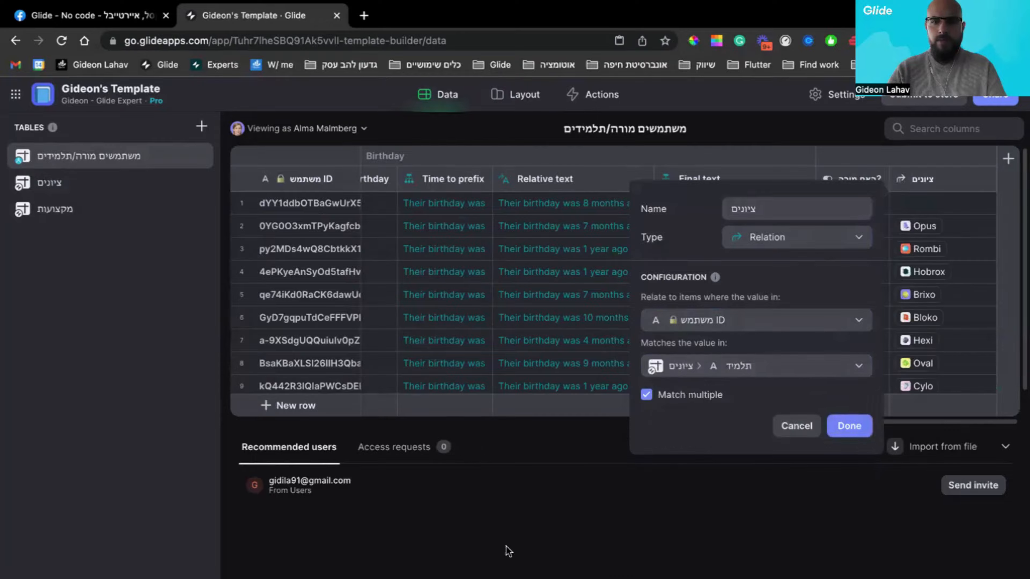
{"action": "left_click", "coordinate": [849, 425]}
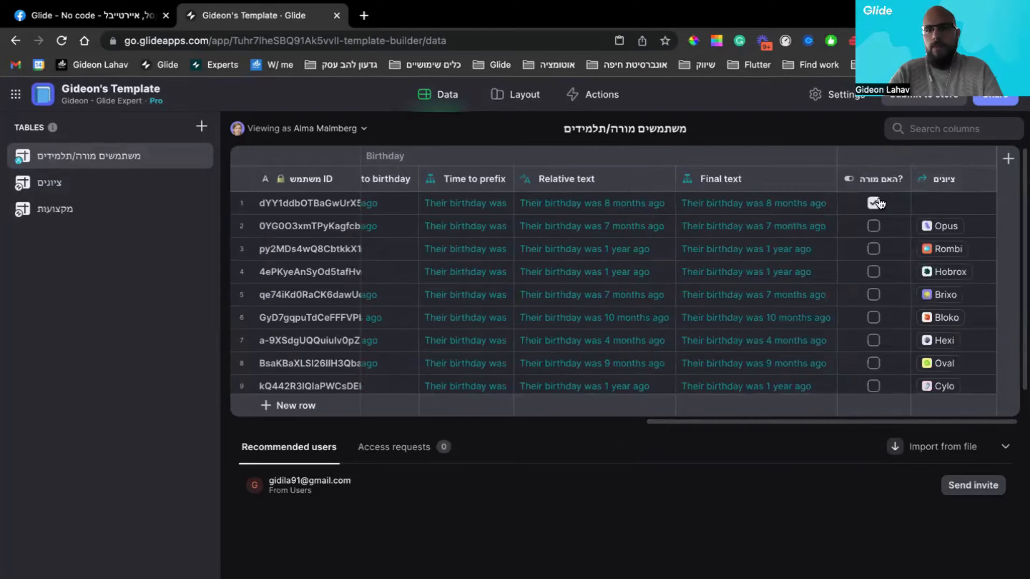
- Add a Rollup column named ממוצע ציונים כולל to the משתמשים מורה/תלמידים table
{"action": "left_click", "coordinate": [1008, 158]}
{"action": "type", "text": "nn"}
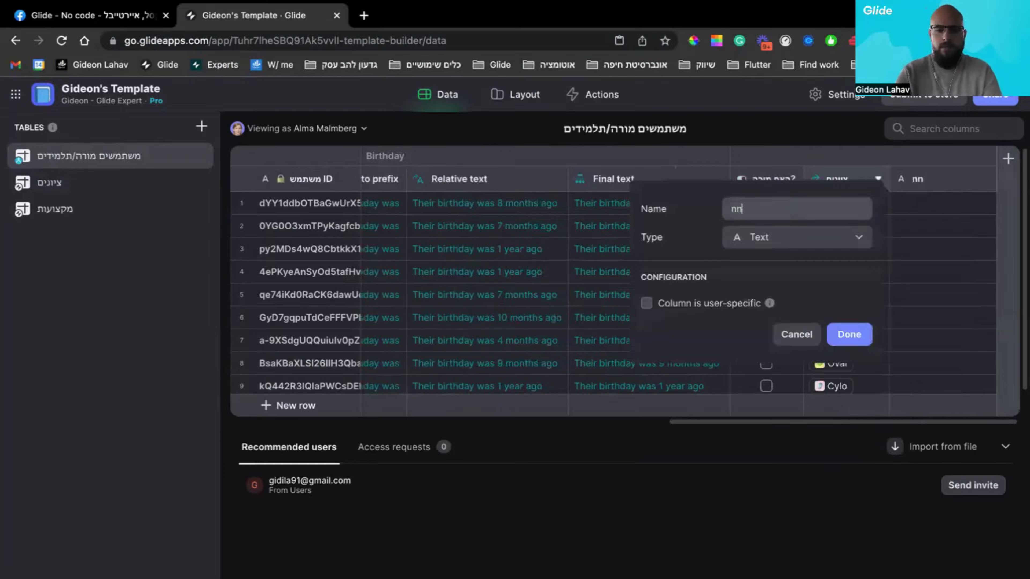
{"action": "type", "text": "ממ"}
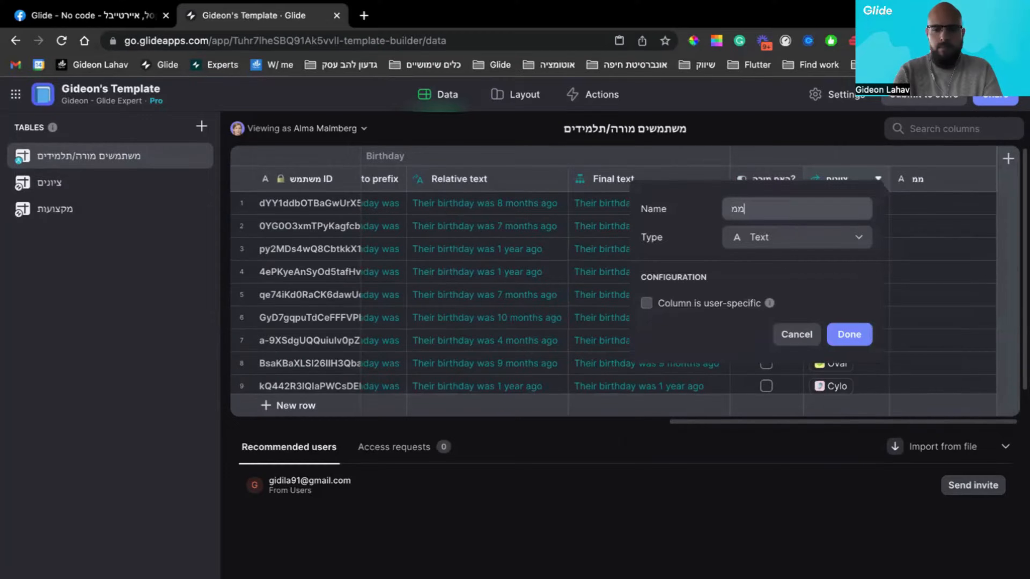
{"action": "type", "text": "וצע צ"}
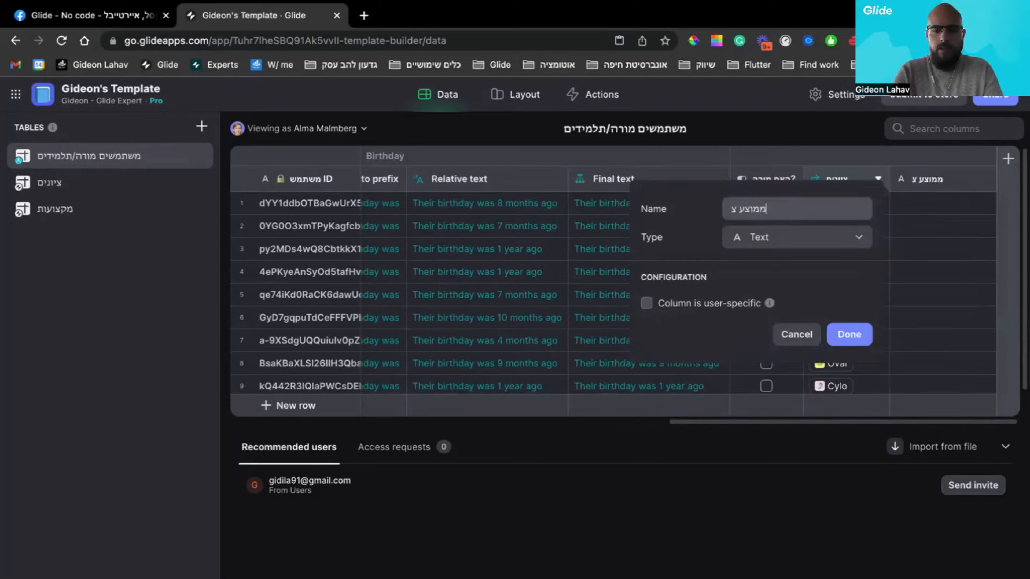
{"action": "type", "text": "יונים"}
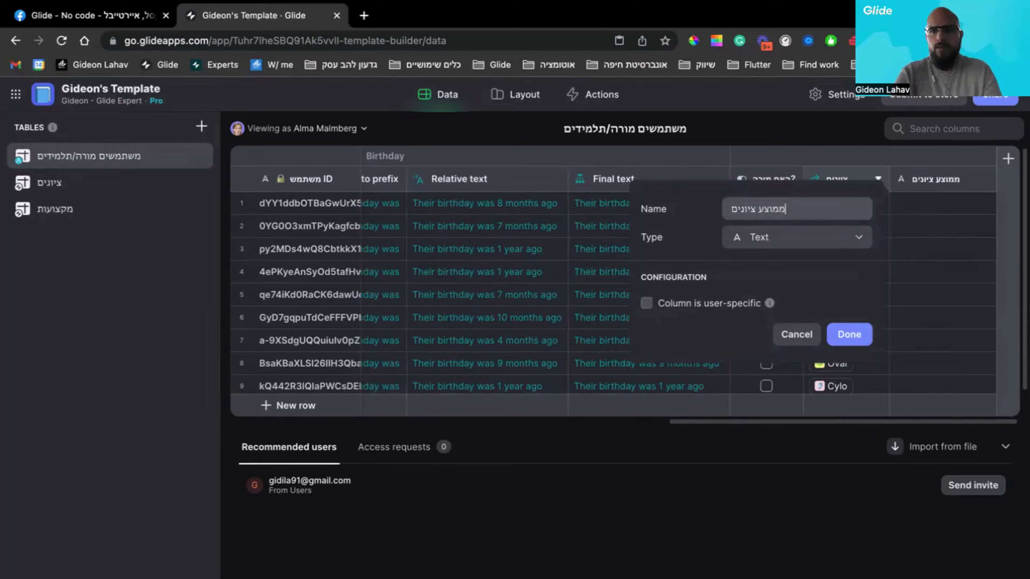
{"action": "type", "text": " כולל"}
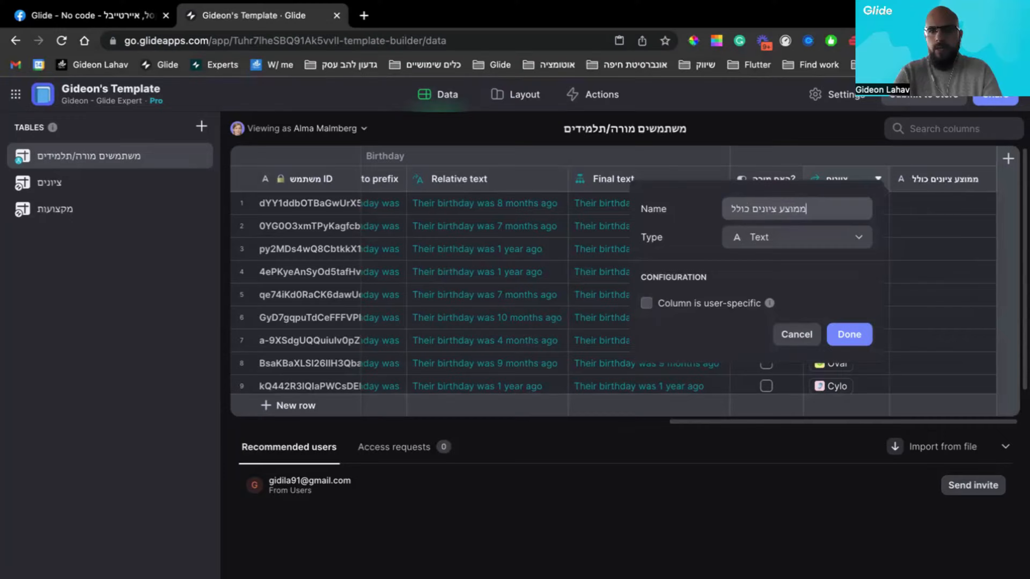
{"action": "left_click", "coordinate": [846, 243]}
{"action": "type", "text": "ro"}
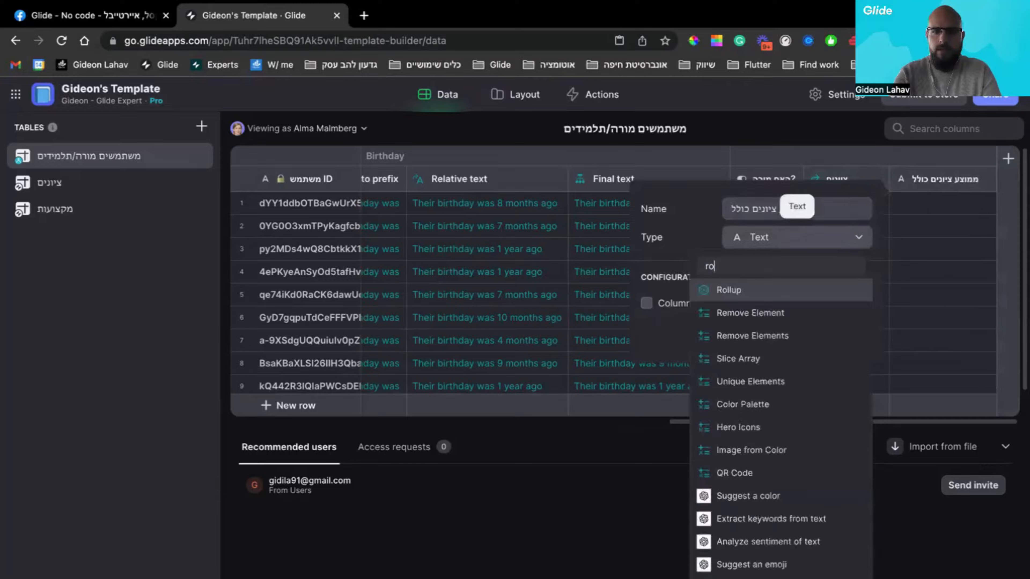
{"action": "key", "text": "Return"}
- Set the rollup to the Average of ציון through the ציונים relation with precision 1.0, and save it
{"action": "left_click", "coordinate": [743, 323]}
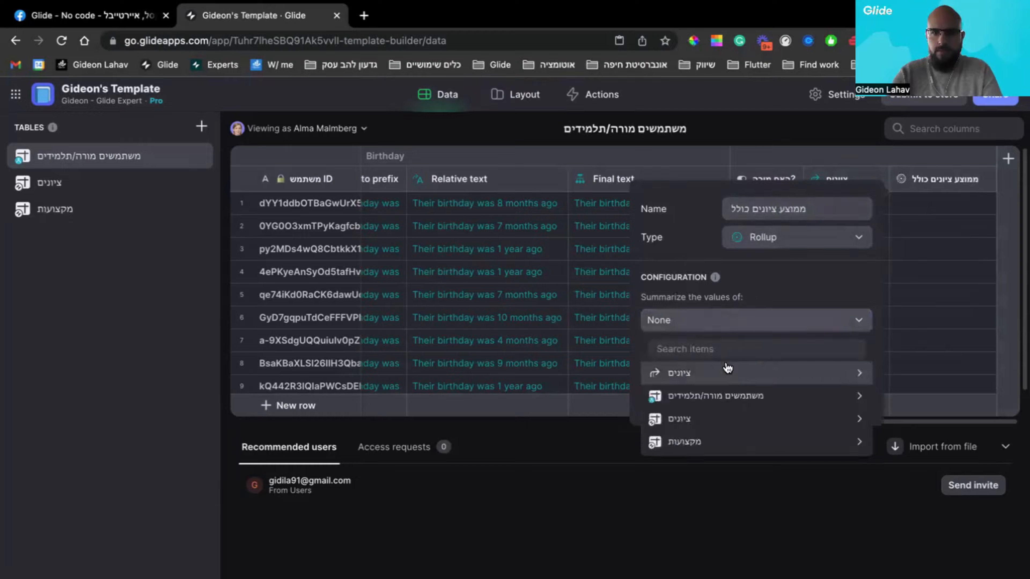
{"action": "mouse_move", "coordinate": [725, 371]}
{"action": "left_click", "coordinate": [508, 417]}
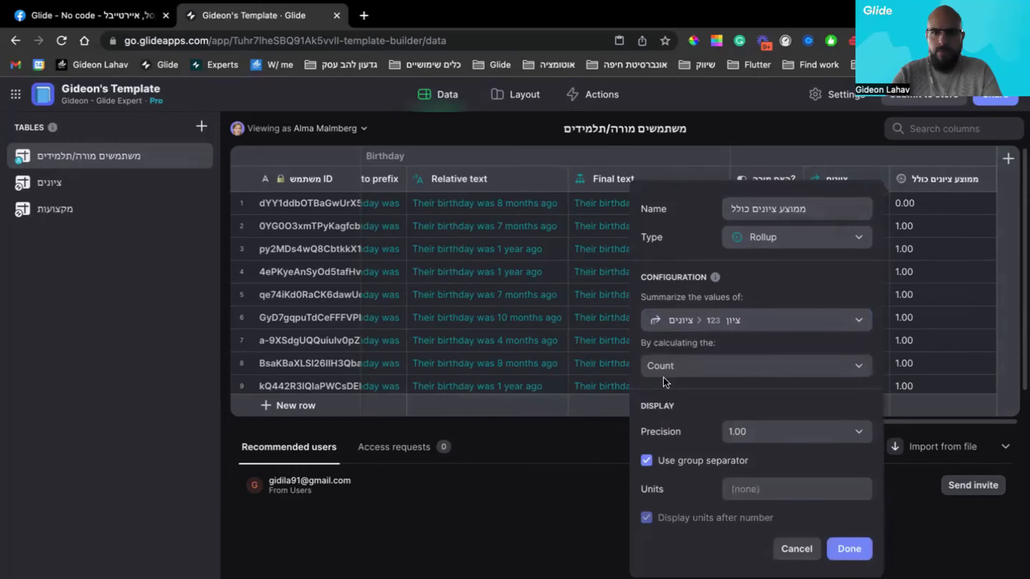
{"action": "left_click", "coordinate": [713, 365]}
{"action": "left_click", "coordinate": [699, 459]}
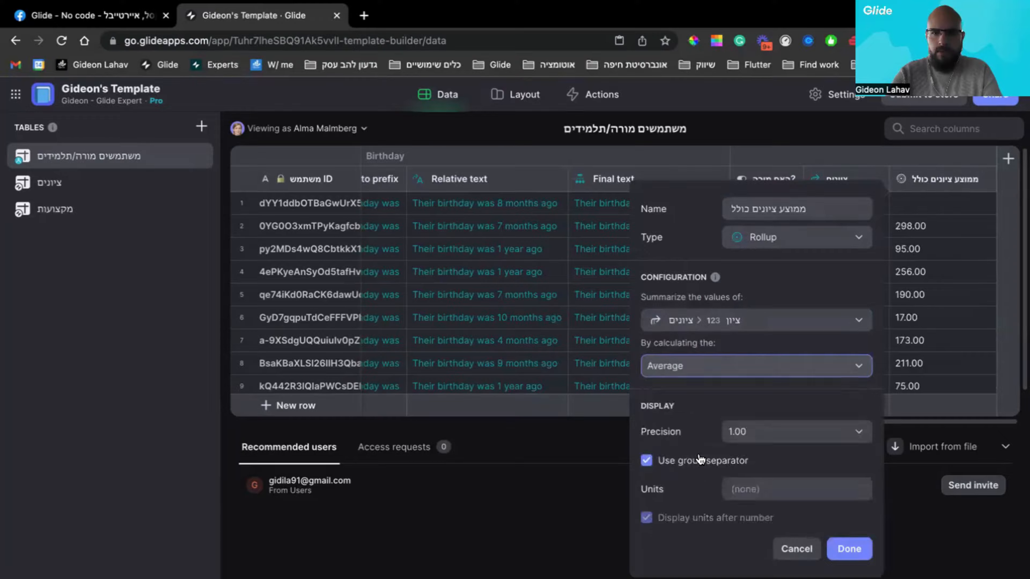
{"action": "left_click", "coordinate": [769, 440]}
{"action": "left_click", "coordinate": [753, 471]}
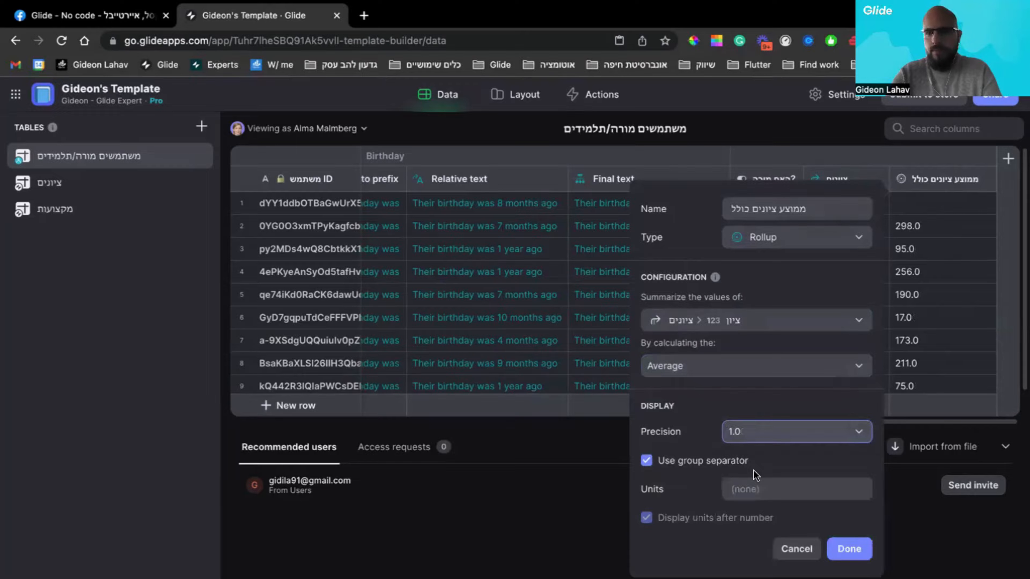
{"action": "left_click", "coordinate": [849, 549]}
- Remove the stock unit from the ציון column of the ציונים table and save the column
{"action": "left_click", "coordinate": [81, 192]}
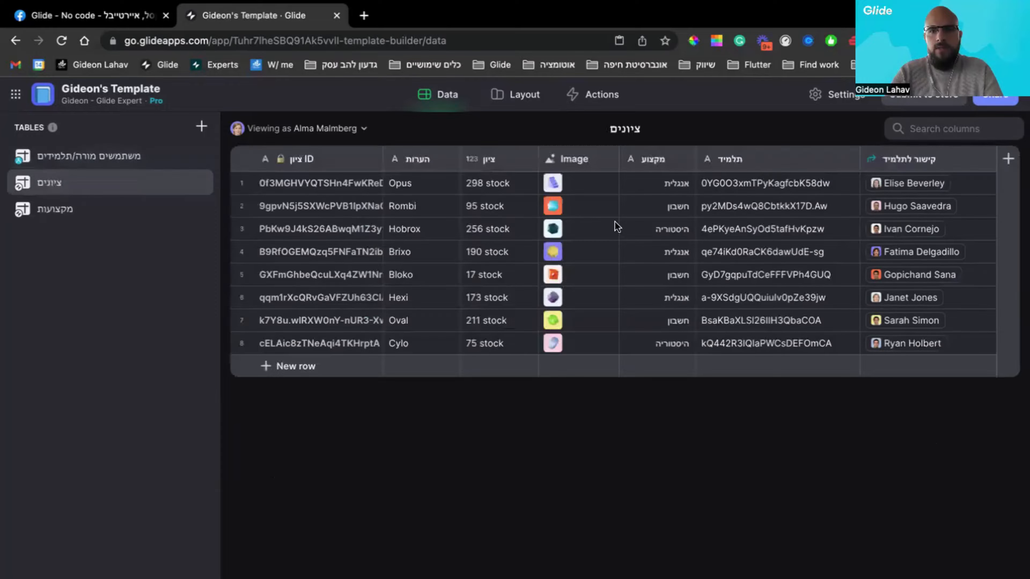
{"action": "left_click", "coordinate": [490, 164]}
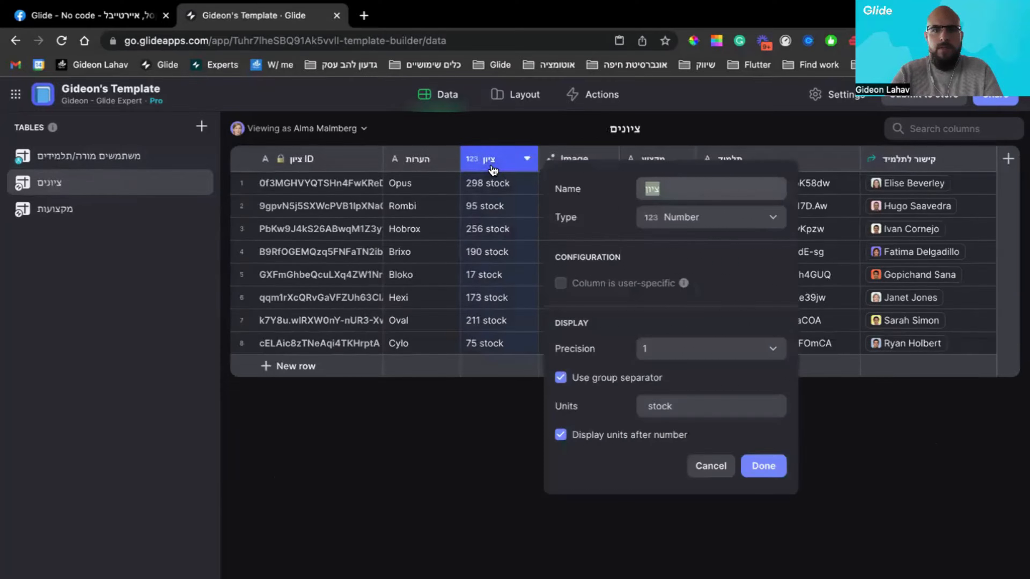
{"action": "double_click", "coordinate": [665, 405]}
{"action": "key", "text": "BackSpace"}
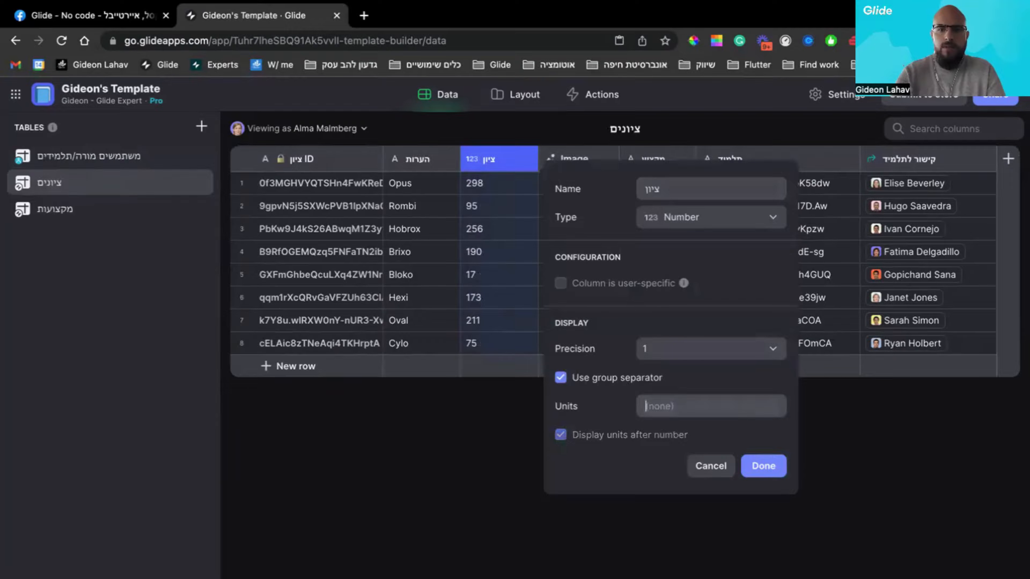
{"action": "left_click", "coordinate": [763, 468]}
- In the ציונים table, set the ציון of Opus to 100 and of Hobrox to 75
{"action": "left_click", "coordinate": [497, 184]}
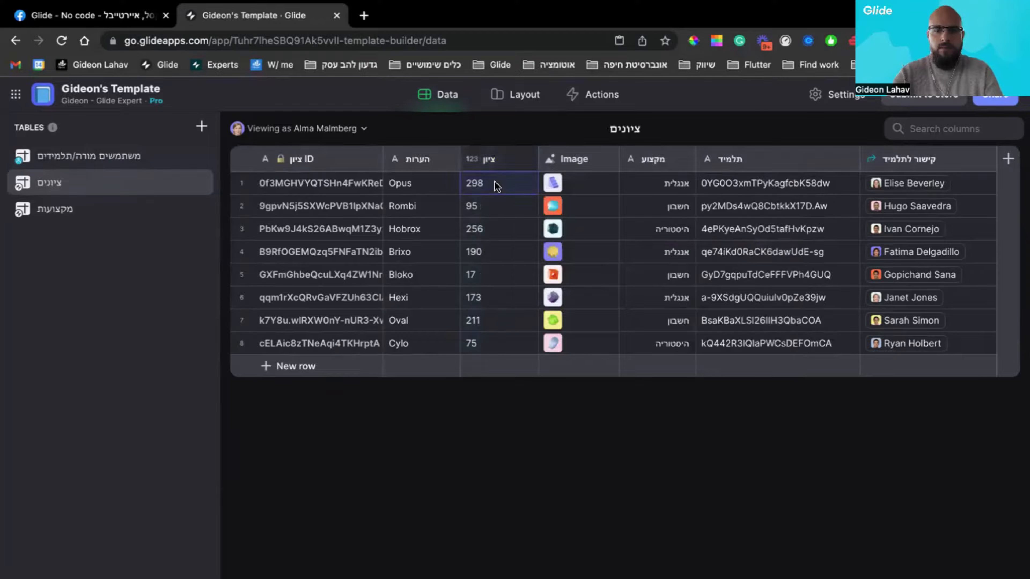
{"action": "type", "text": "100"}
{"action": "key", "text": "Return"}
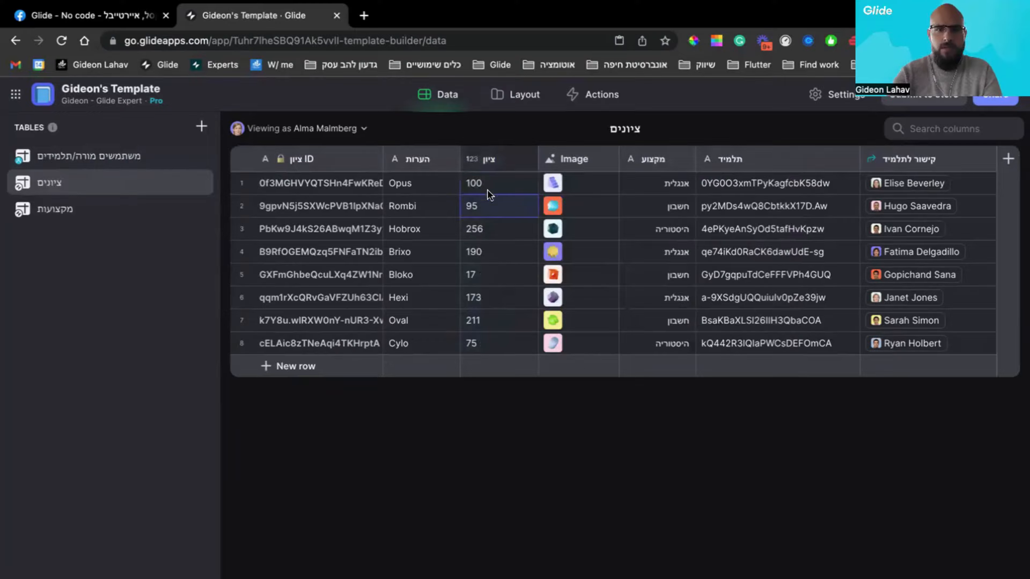
{"action": "type", "text": "775"}
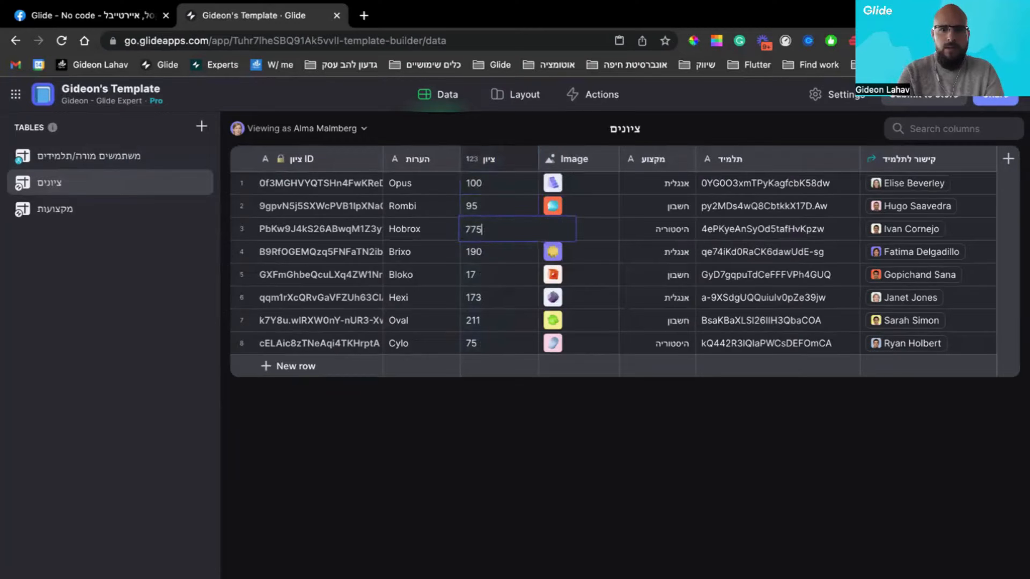
{"action": "key", "text": "Return"}
{"action": "left_click", "coordinate": [469, 227]}
{"action": "left_click", "coordinate": [469, 227]}
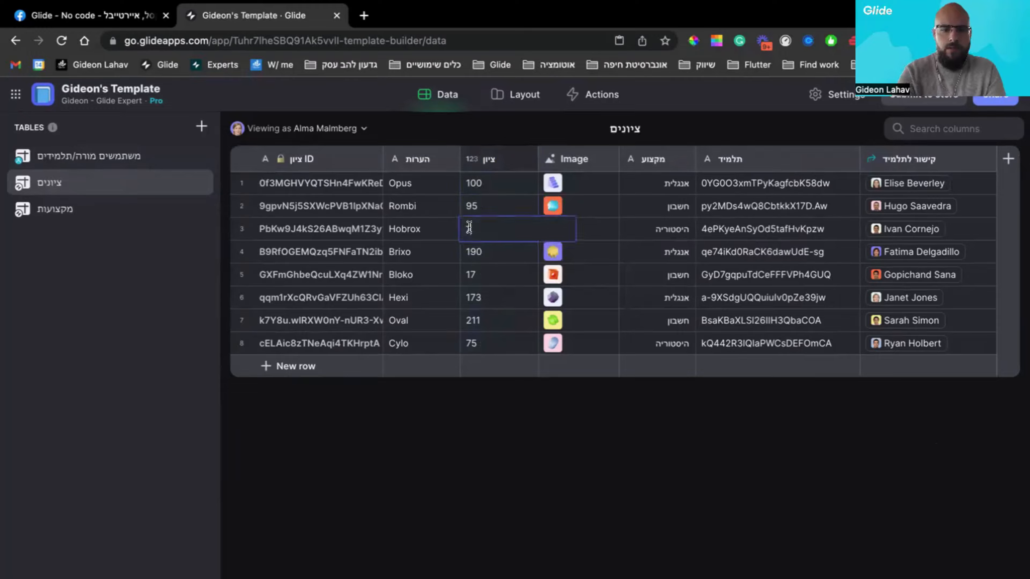
{"action": "key", "text": "Return"}
- Set the remaining ציון values: Brixo 60, Bloko 55, Hexi 75, Oval 80 and Cylo 95
{"action": "type", "text": "60"}
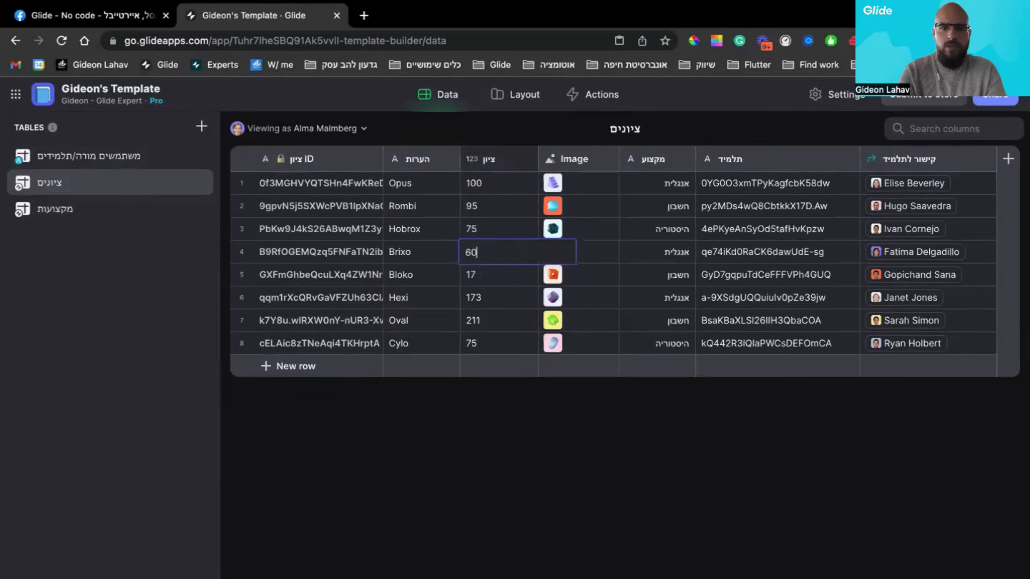
{"action": "key", "text": "Return"}
{"action": "type", "text": "55"}
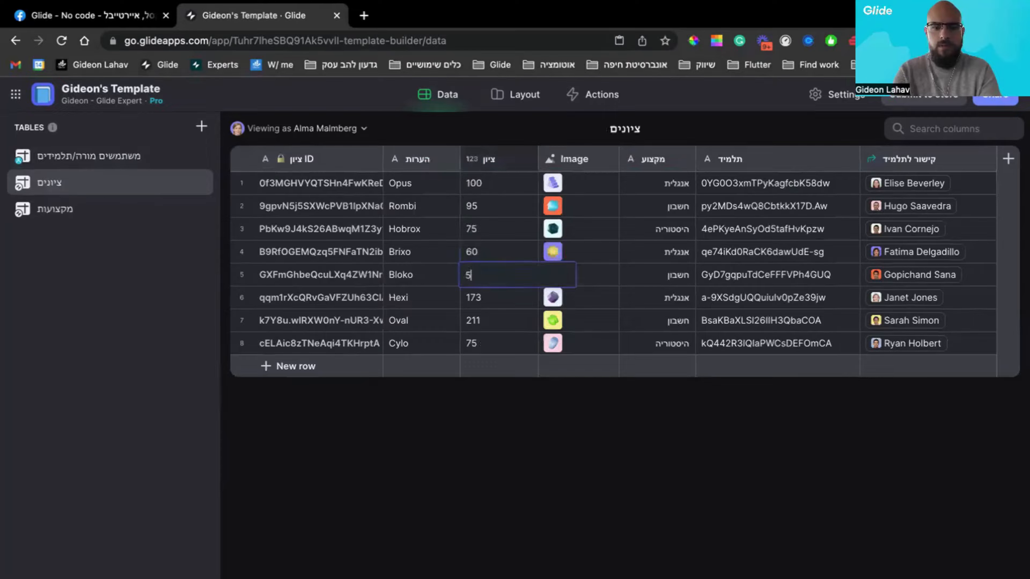
{"action": "key", "text": "Return"}
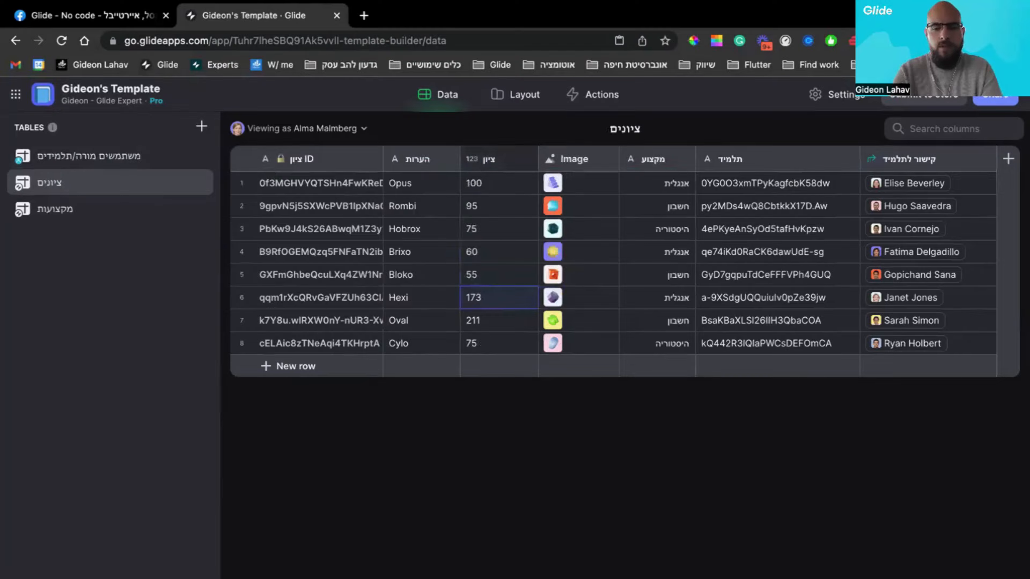
{"action": "type", "text": "75"}
{"action": "key", "text": "Return"}
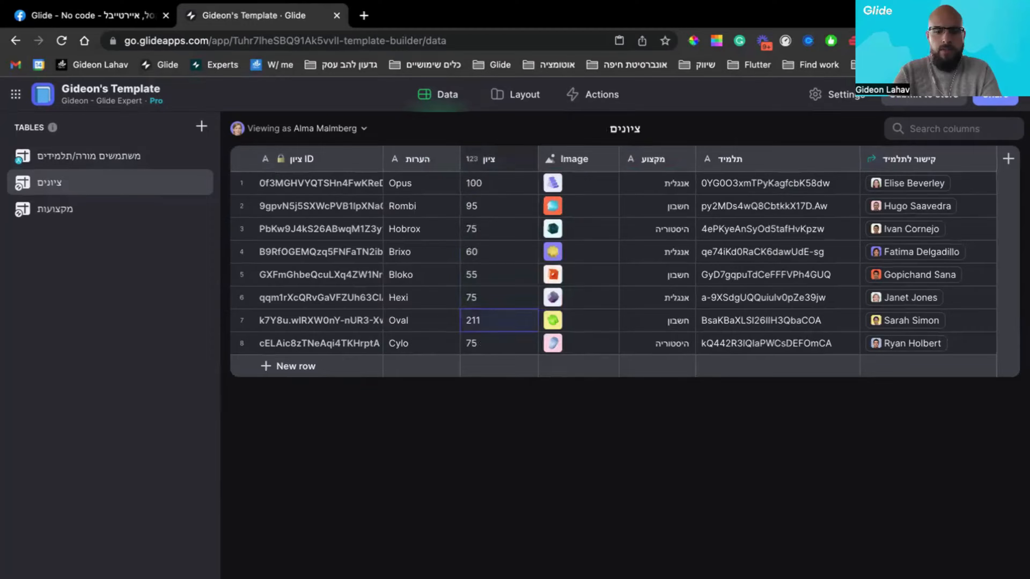
{"action": "type", "text": "80"}
{"action": "key", "text": "Return"}
- Add a new column to the מקצועות table
{"action": "left_click", "coordinate": [65, 208]}
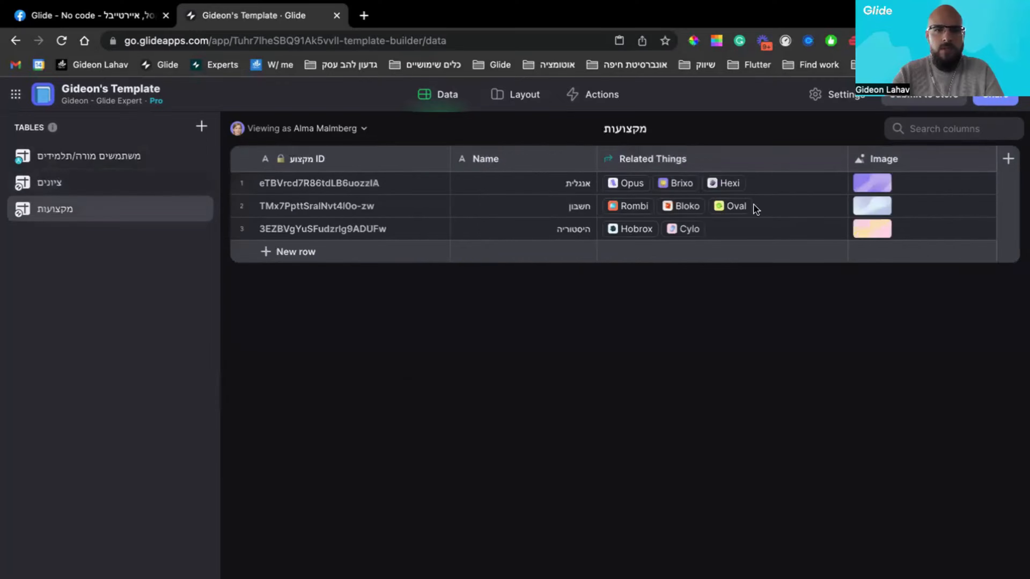
{"action": "left_click", "coordinate": [1008, 158]}
{"action": "type", "text": "nn"}
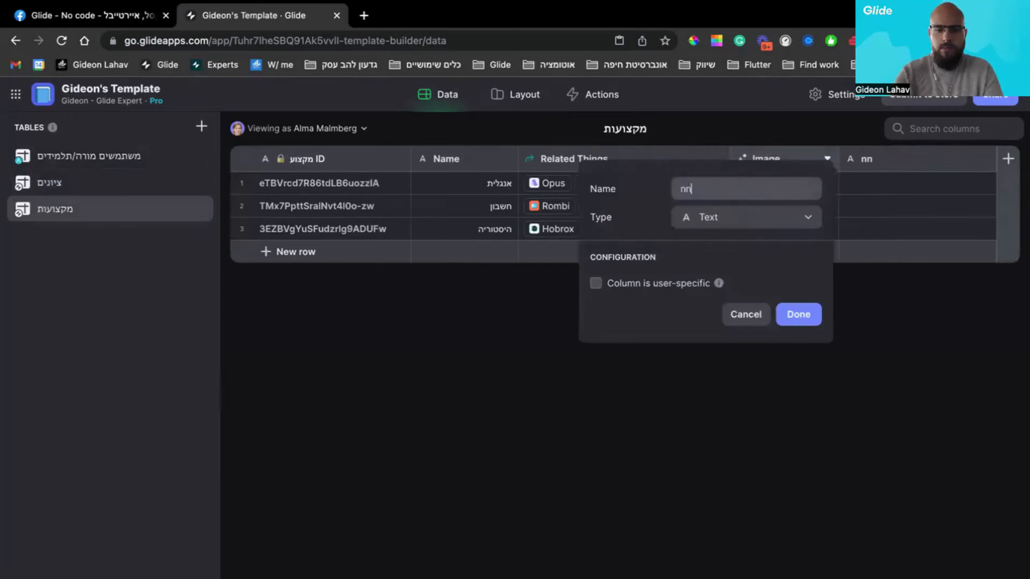
{"action": "type", "text": "mug"}
{"action": "key", "text": "super+a"}
{"action": "key", "text": "BackSpace"}
{"action": "type", "text": "nn"}
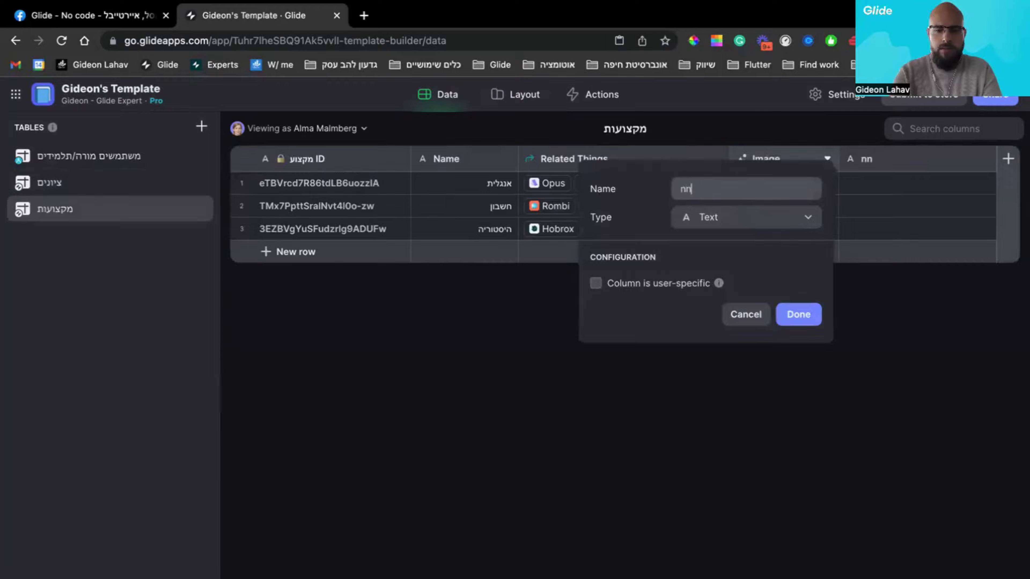
{"action": "type", "text": "mug"}
{"action": "key", "text": "super+a"}
{"action": "key", "text": "BackSpace"}
- Name the new column ממוצע למקצוע and set its type to Rollup
{"action": "type", "text": "ממ"}
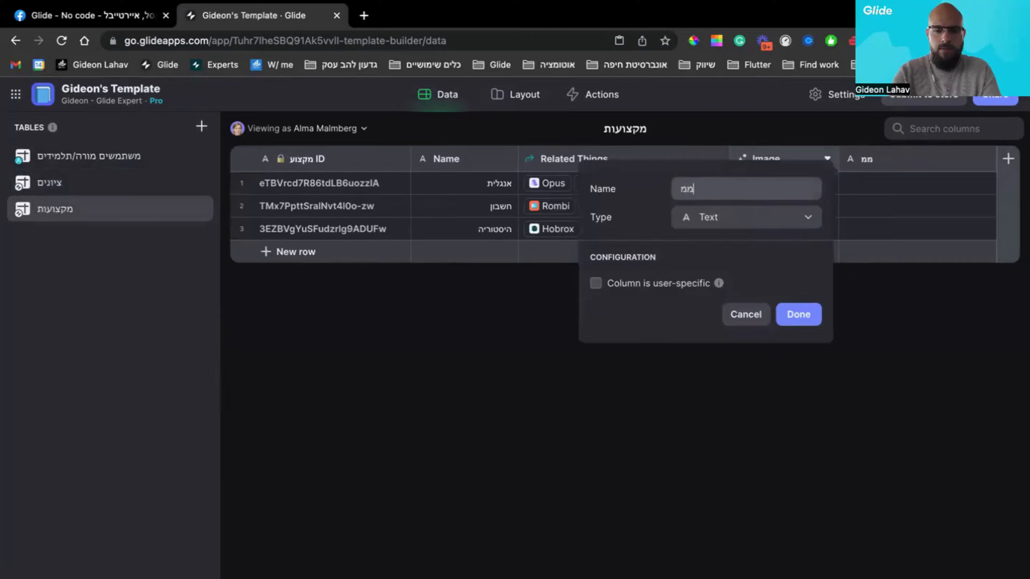
{"action": "type", "text": "וצע למקצו"}
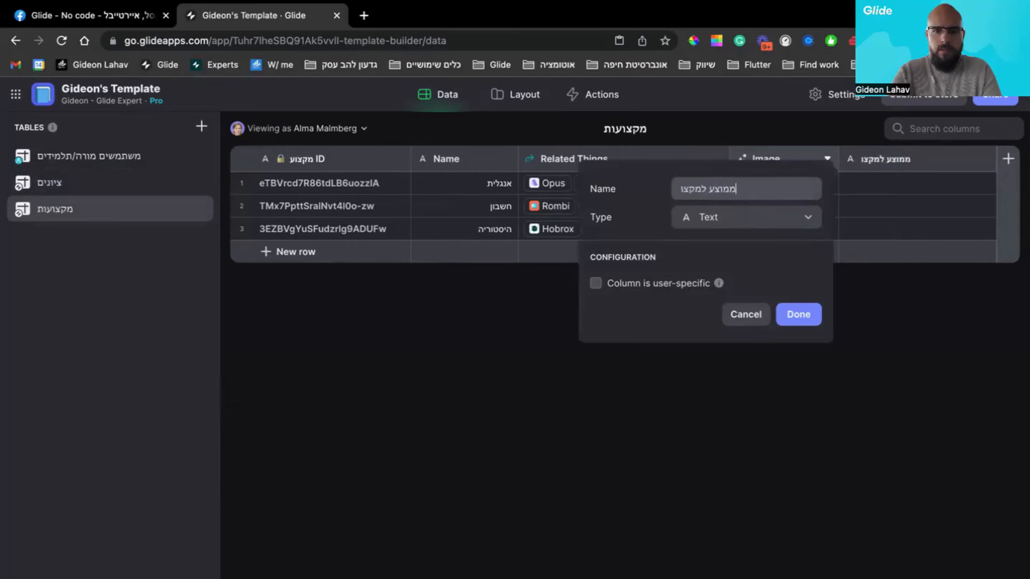
{"action": "type", "text": "ע"}
{"action": "left_click", "coordinate": [756, 219]}
{"action": "type", "text": "ר"}
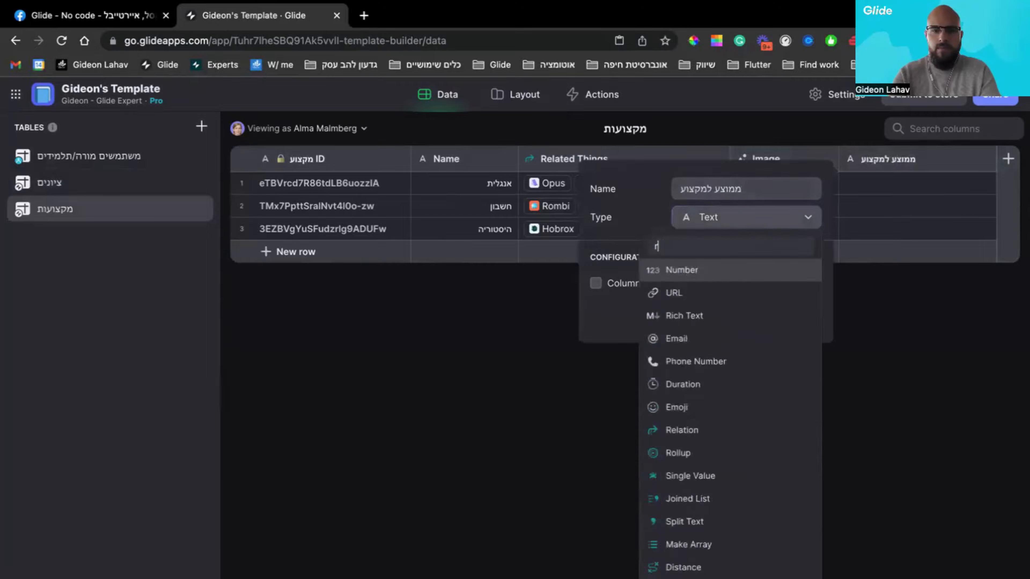
{"action": "left_click", "coordinate": [678, 453]}
- Set the rollup to the Average of ציון through Related Things with precision 1, and save it
{"action": "left_click", "coordinate": [712, 300]}
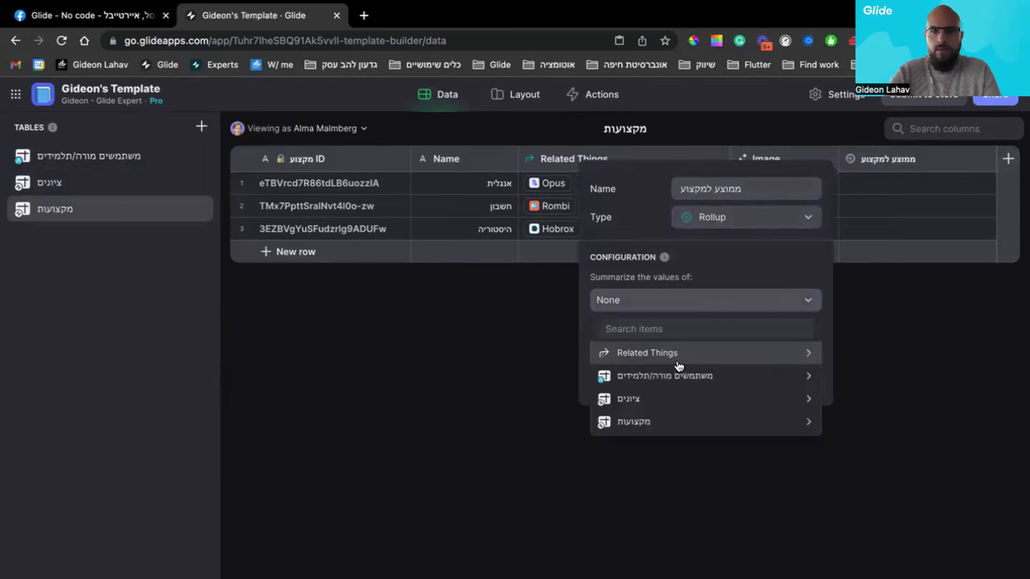
{"action": "mouse_move", "coordinate": [679, 366]}
{"action": "left_click", "coordinate": [857, 399]}
{"action": "left_click", "coordinate": [681, 353]}
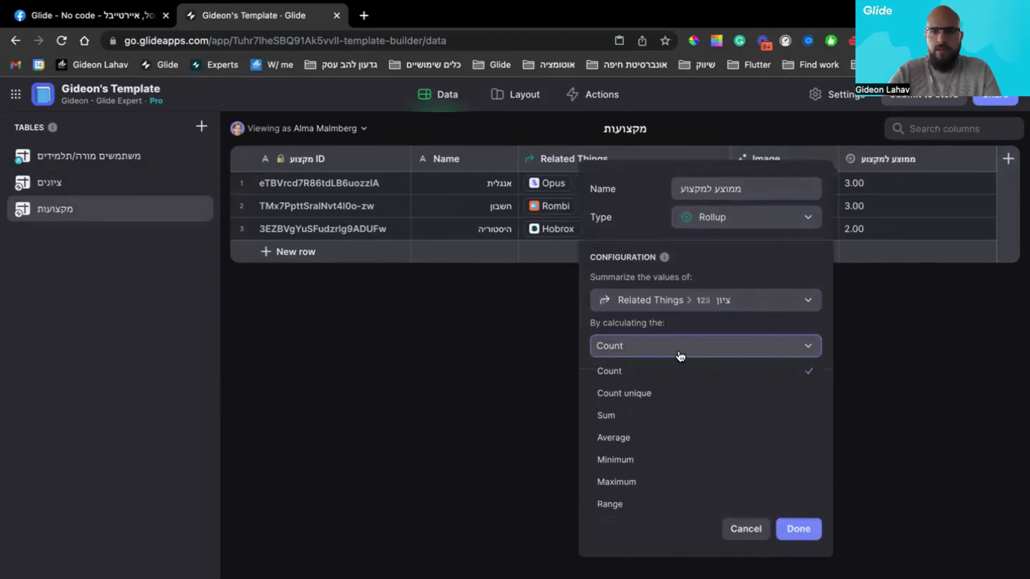
{"action": "left_click", "coordinate": [608, 439]}
{"action": "left_click", "coordinate": [700, 418]}
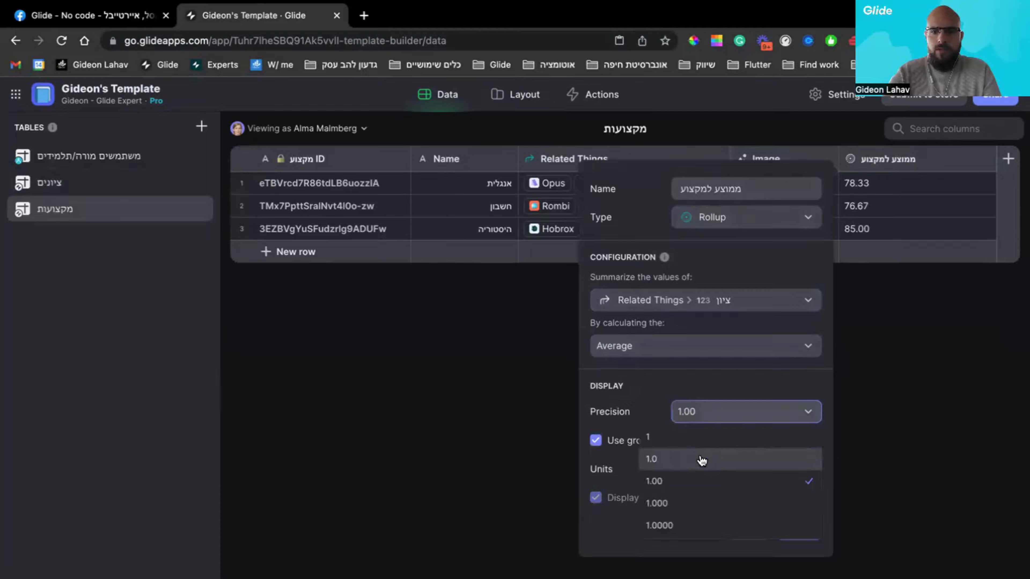
{"action": "left_click", "coordinate": [697, 438]}
{"action": "left_click", "coordinate": [801, 530]}
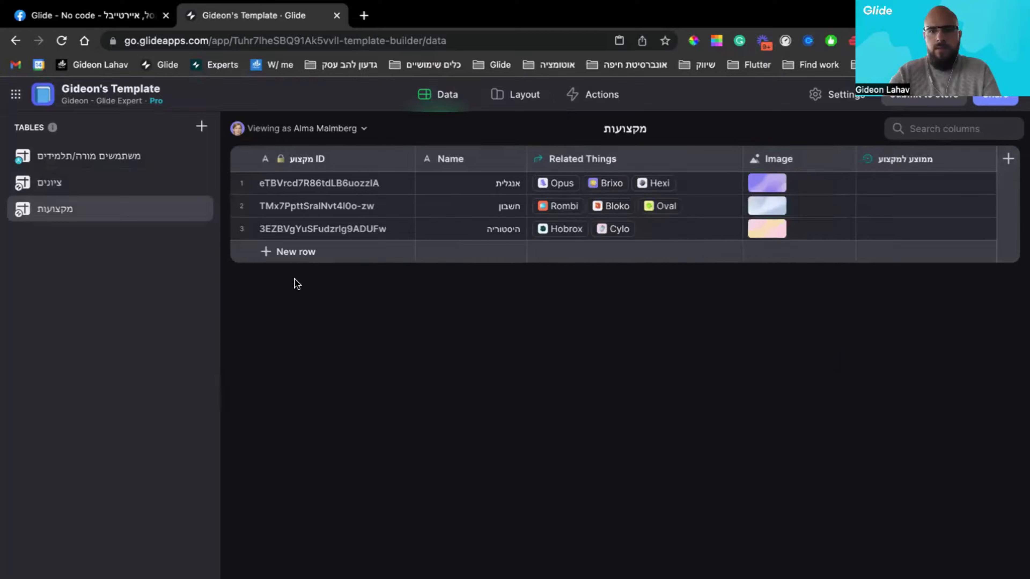
- Set the precision of the ממוצע ציונים כולל rollup in the משתמשים מורה/תלמידים table to 1 and save it
{"action": "left_click", "coordinate": [33, 159]}
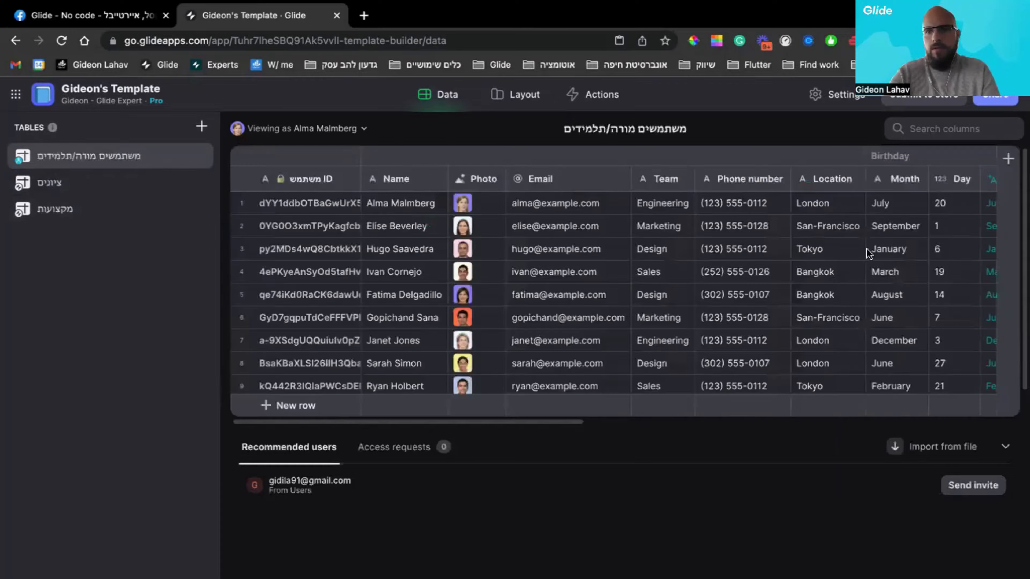
{"action": "scroll", "coordinate": [927, 206], "scroll_direction": "right", "scroll_amount": 15}
{"action": "double_click", "coordinate": [940, 184]}
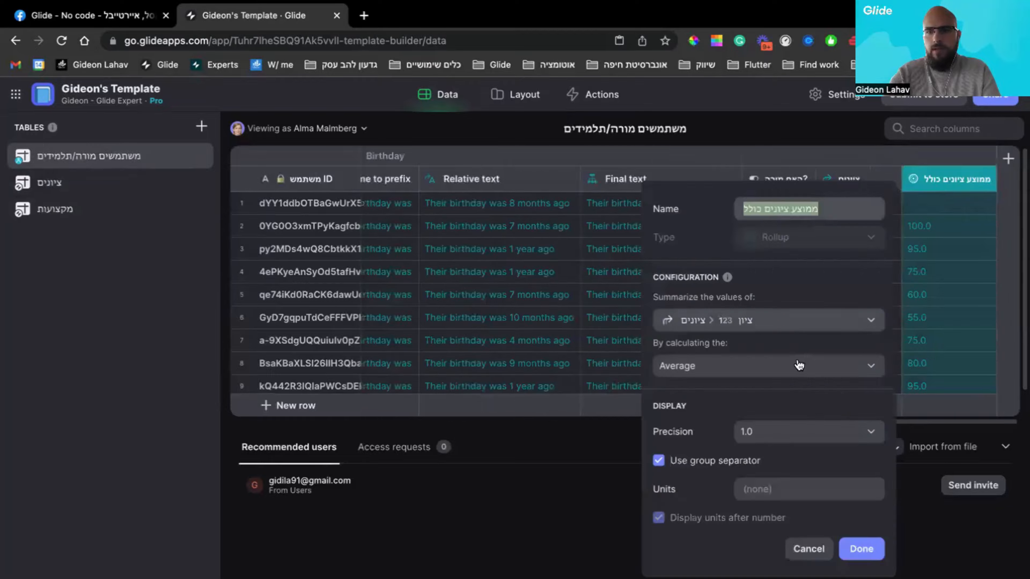
{"action": "left_click", "coordinate": [763, 439]}
{"action": "left_click", "coordinate": [748, 461]}
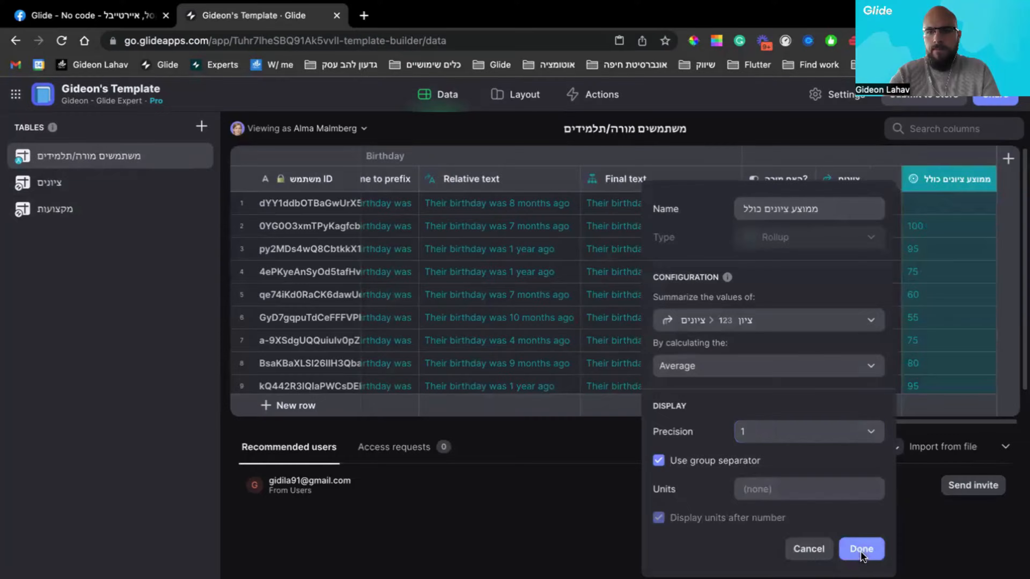
{"action": "left_click", "coordinate": [859, 552]}
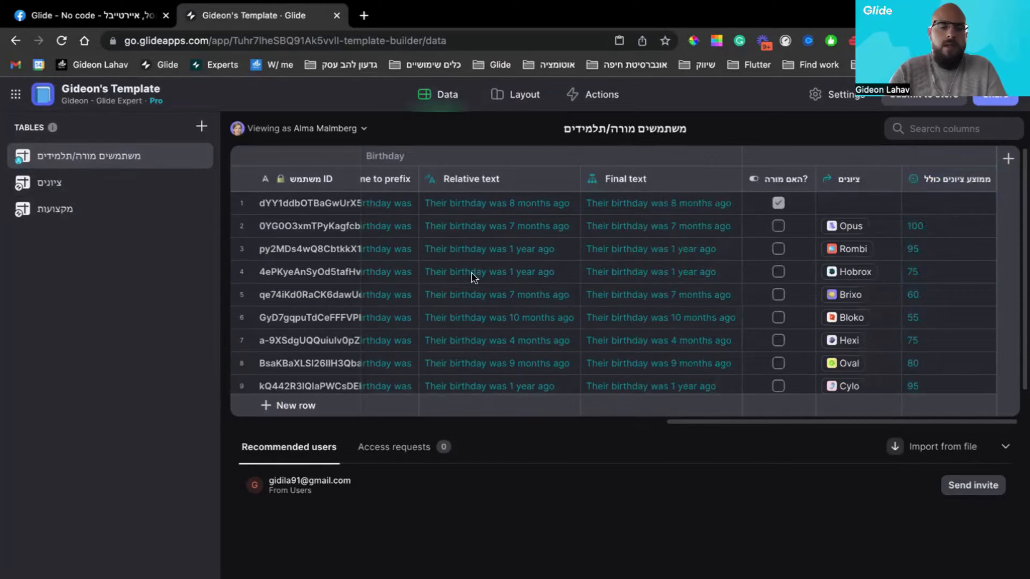
- Check the subject averages in the מקצועות table and the ציונים screen in the app layout
{"action": "left_click", "coordinate": [65, 208]}
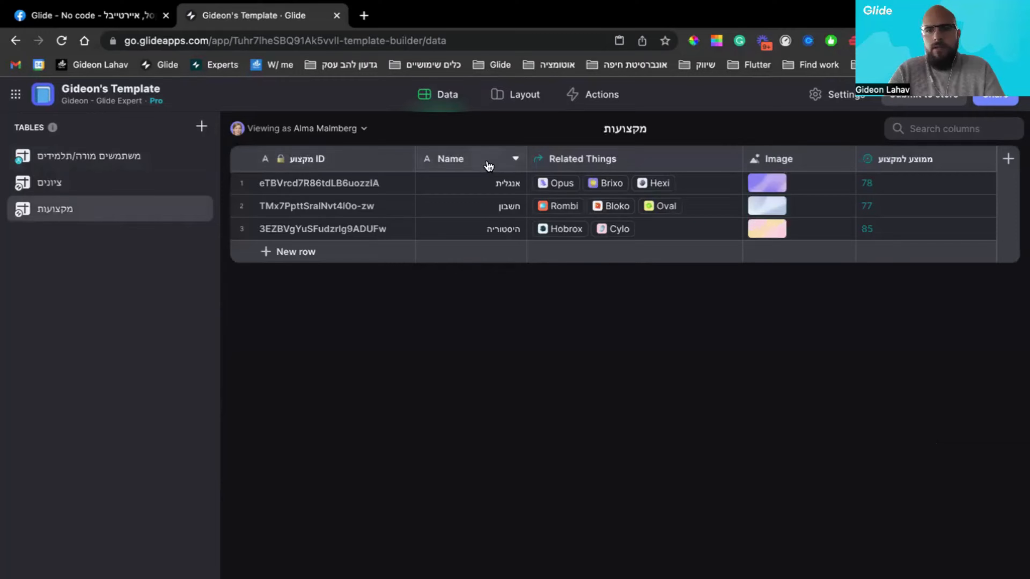
{"action": "left_click", "coordinate": [514, 104]}
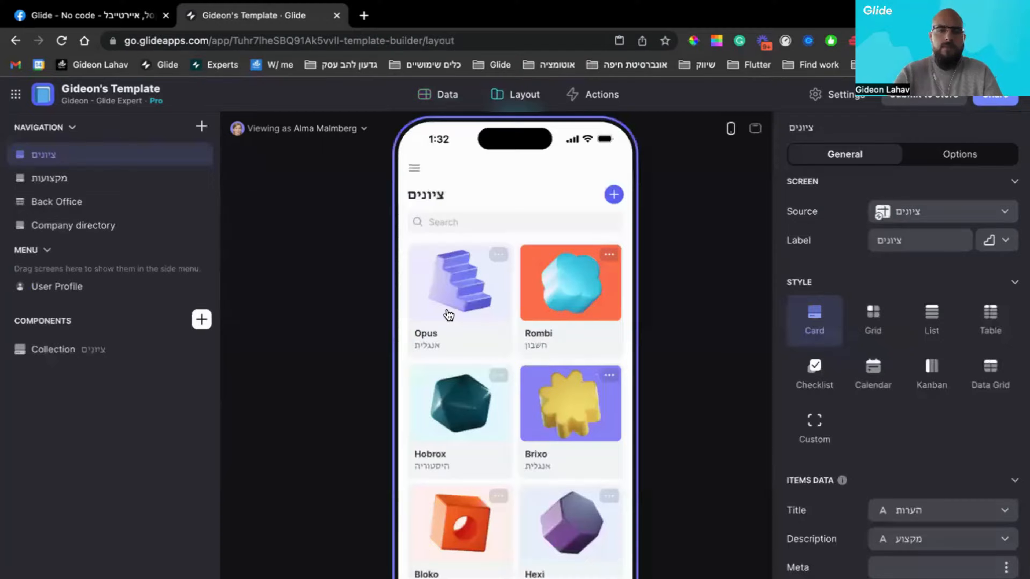
{"action": "left_click", "coordinate": [446, 98]}
- Replace the image of the אנגלית row in the מקצועות table with the colourful letters stock photo from an "English" search
{"action": "left_click", "coordinate": [92, 206]}
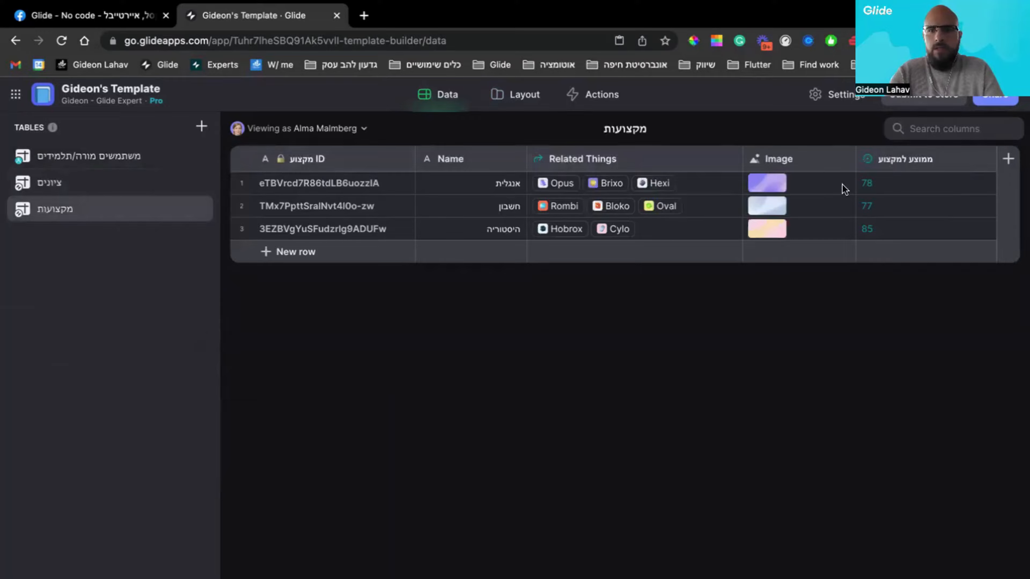
{"action": "left_click", "coordinate": [831, 189]}
{"action": "left_click", "coordinate": [828, 190]}
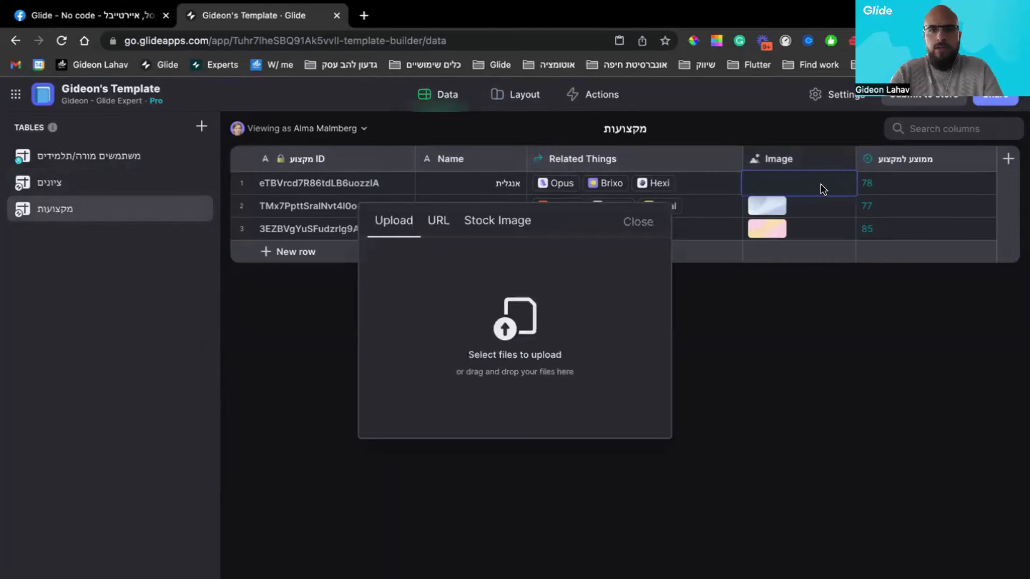
{"action": "left_click", "coordinate": [497, 220]}
{"action": "double_click", "coordinate": [485, 264]}
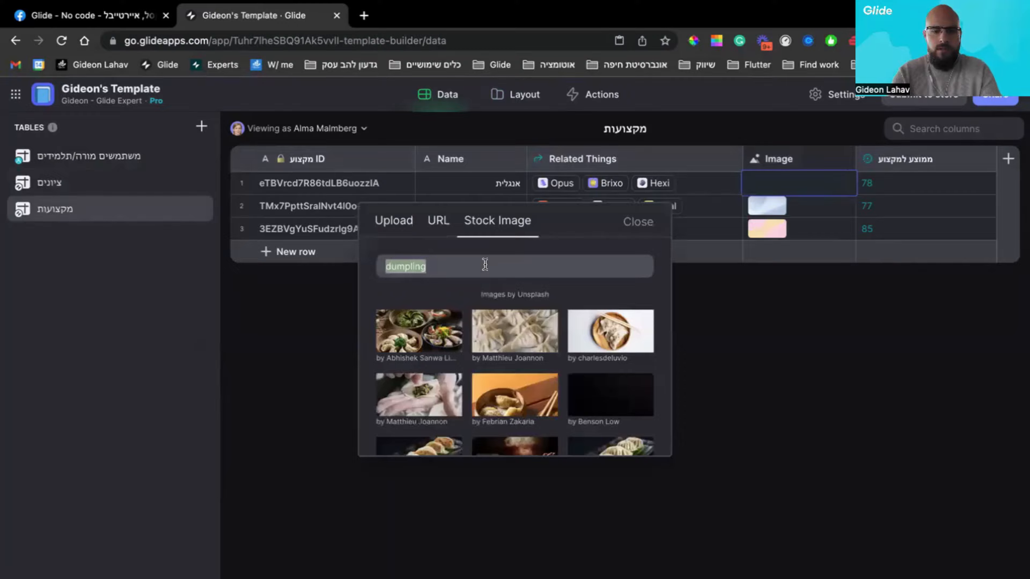
{"action": "type", "text": "קמערדי"}
{"action": "key", "text": "ctrl+a"}
{"action": "key", "text": "BackSpace"}
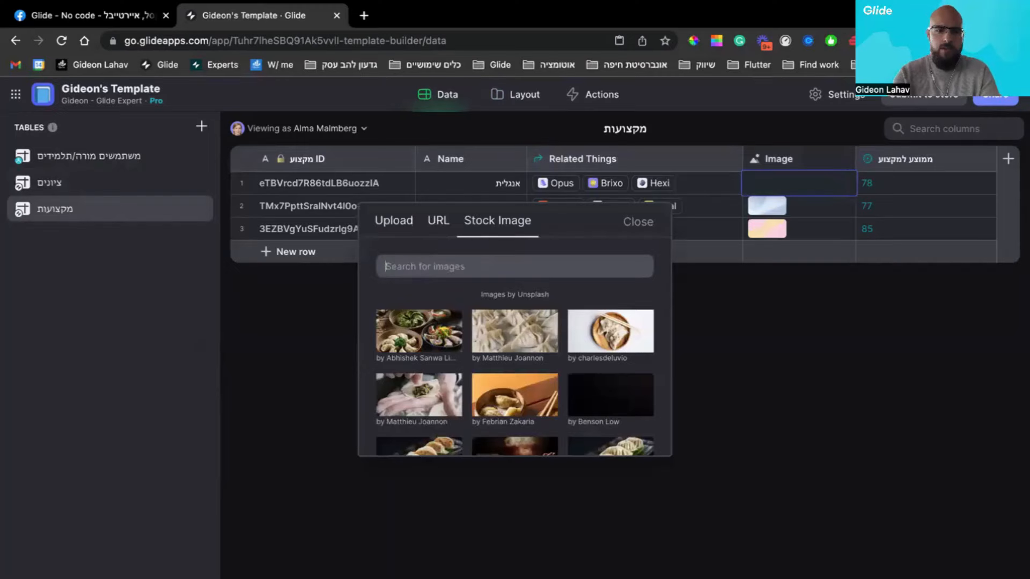
{"action": "type", "text": "English"}
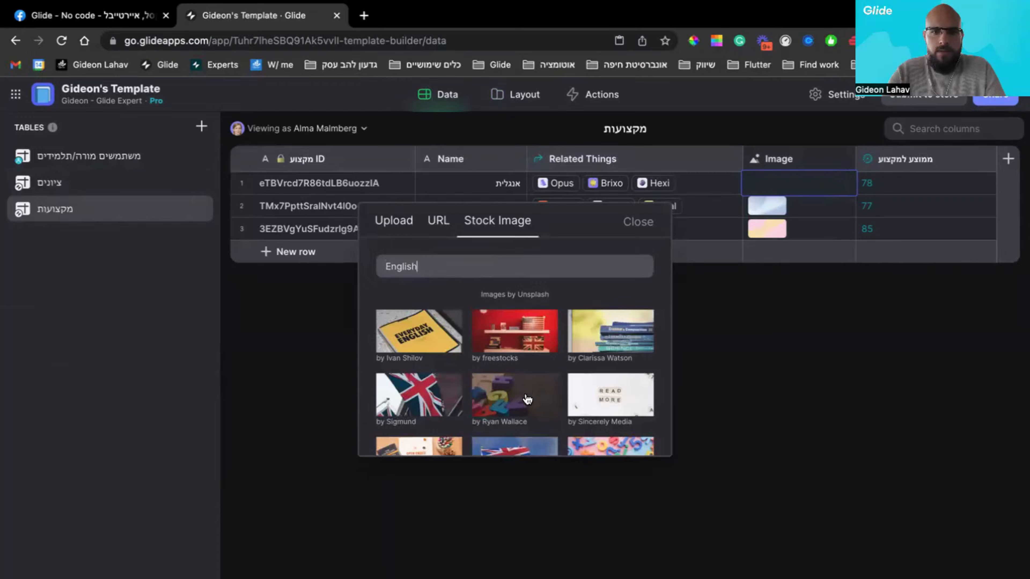
{"action": "scroll", "coordinate": [525, 341], "scroll_direction": "down", "scroll_amount": 1}
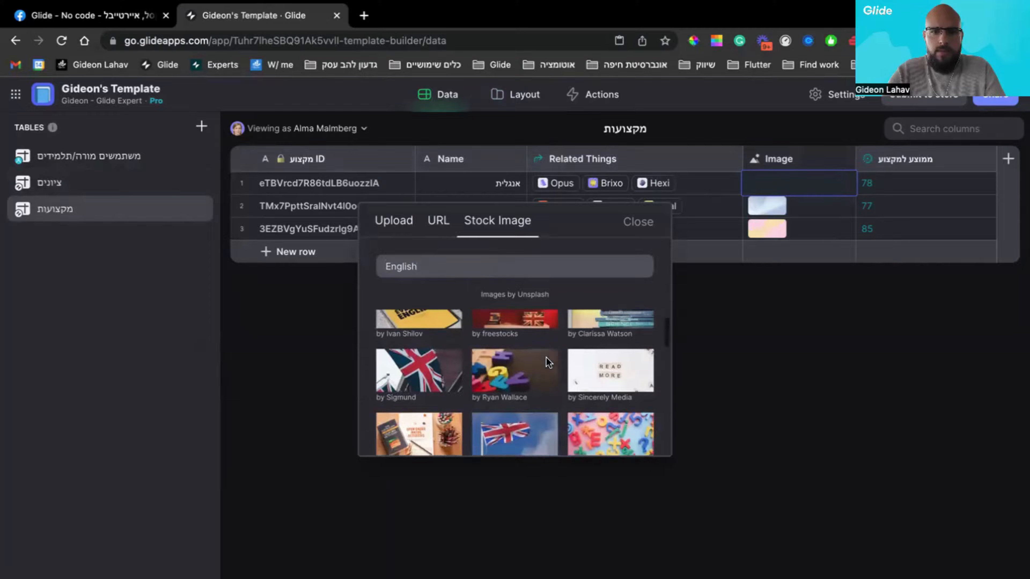
{"action": "left_click", "coordinate": [527, 366]}
- Replace the image of the חשבון row with the handwritten formulas stock photo from a "math" search
{"action": "left_click", "coordinate": [809, 212]}
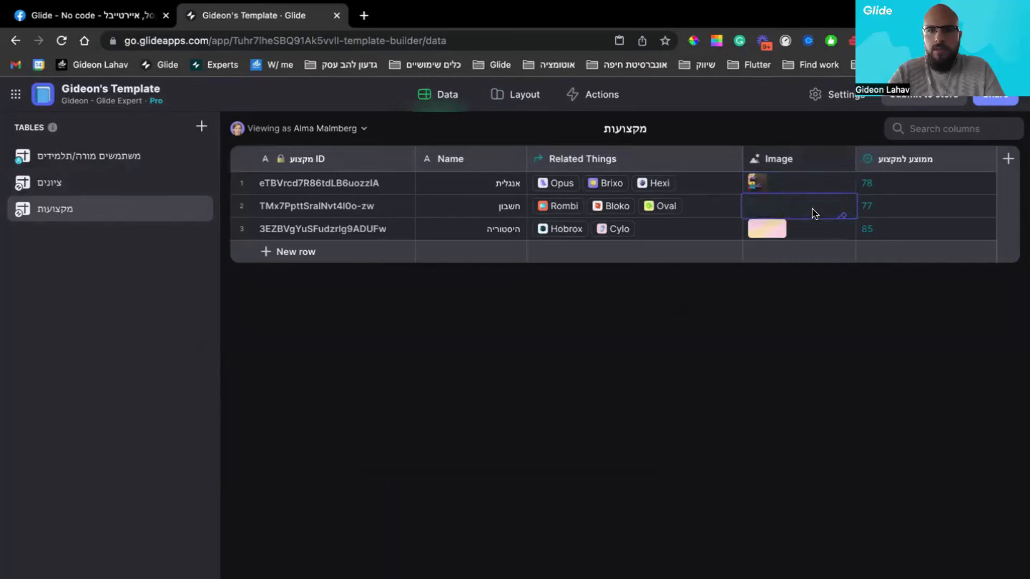
{"action": "left_click", "coordinate": [785, 205]}
{"action": "left_click", "coordinate": [1011, 221]}
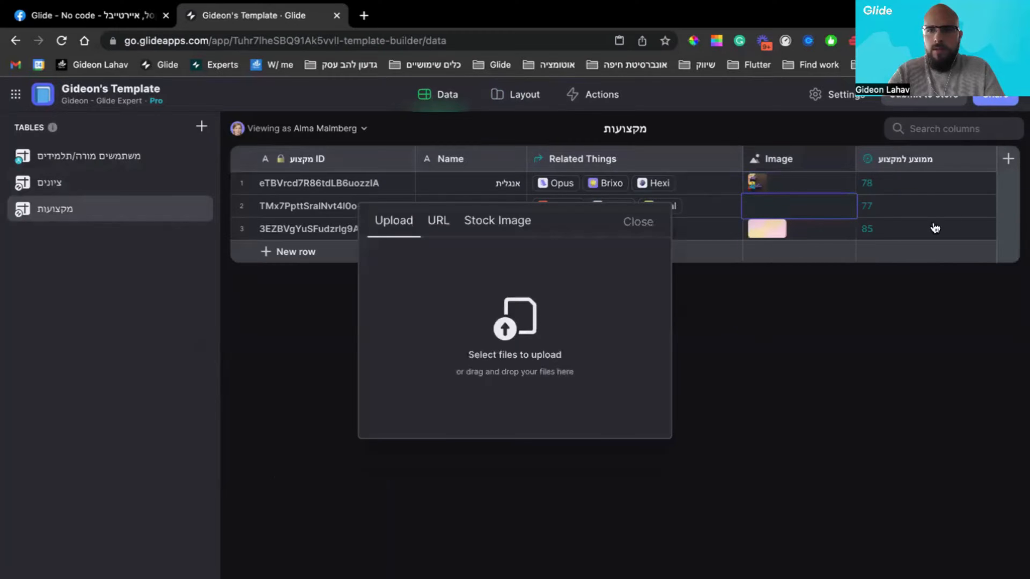
{"action": "left_click", "coordinate": [490, 224]}
{"action": "type", "text": "math"}
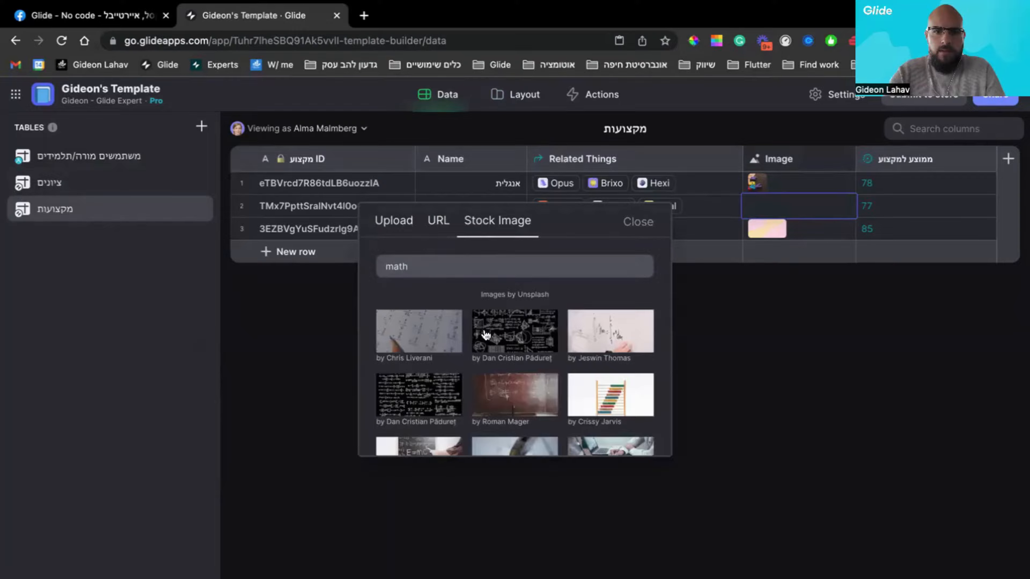
{"action": "left_click", "coordinate": [418, 331]}
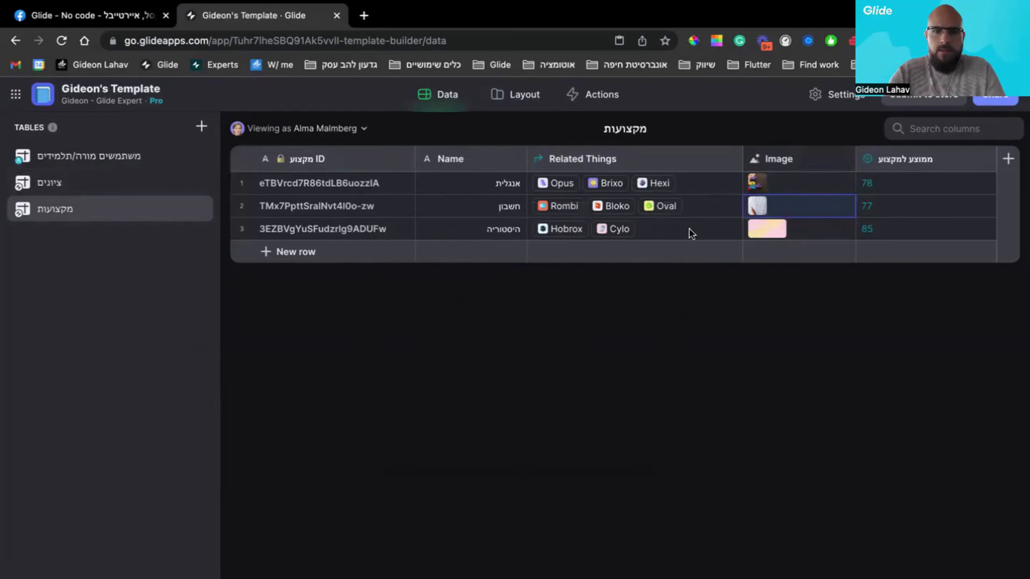
- Replace the image of the היסטוריה row with the tied paper bundles stock photo from a "history" search
{"action": "left_click", "coordinate": [832, 233]}
{"action": "key", "text": "Delete"}
{"action": "left_click", "coordinate": [843, 239]}
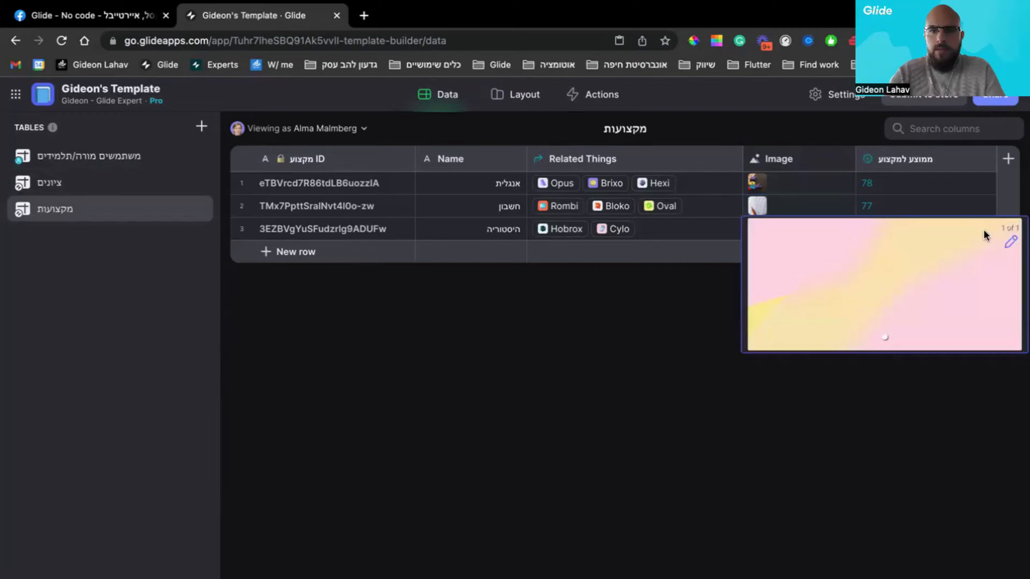
{"action": "left_click", "coordinate": [1008, 243]}
{"action": "left_click", "coordinate": [472, 228]}
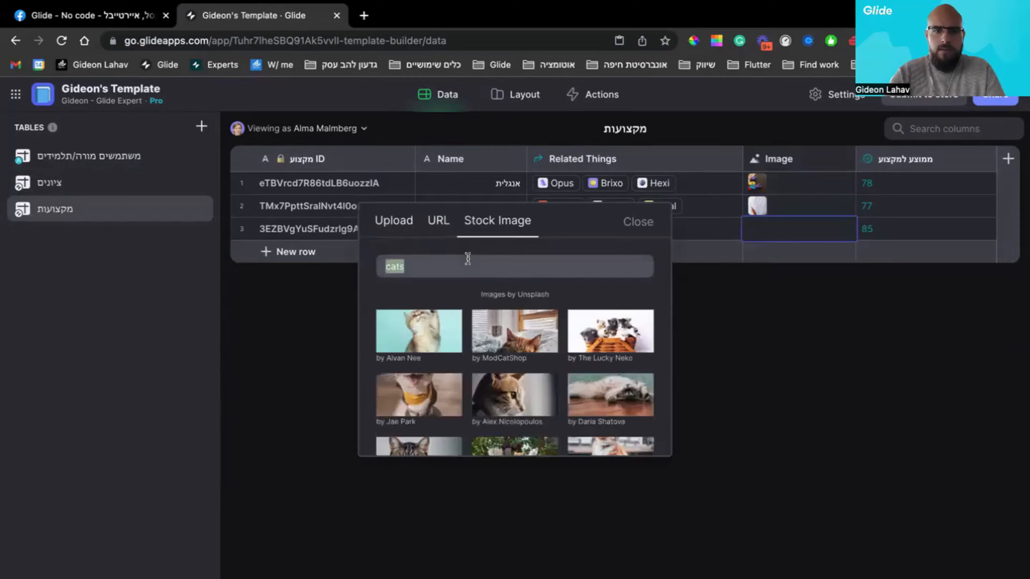
{"action": "type", "text": "history"}
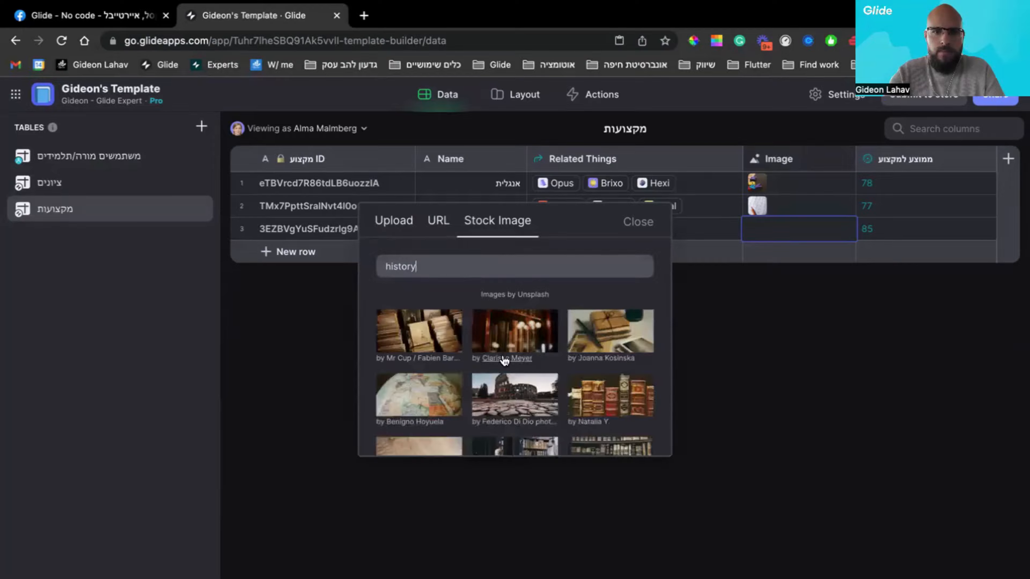
{"action": "left_click", "coordinate": [599, 341]}
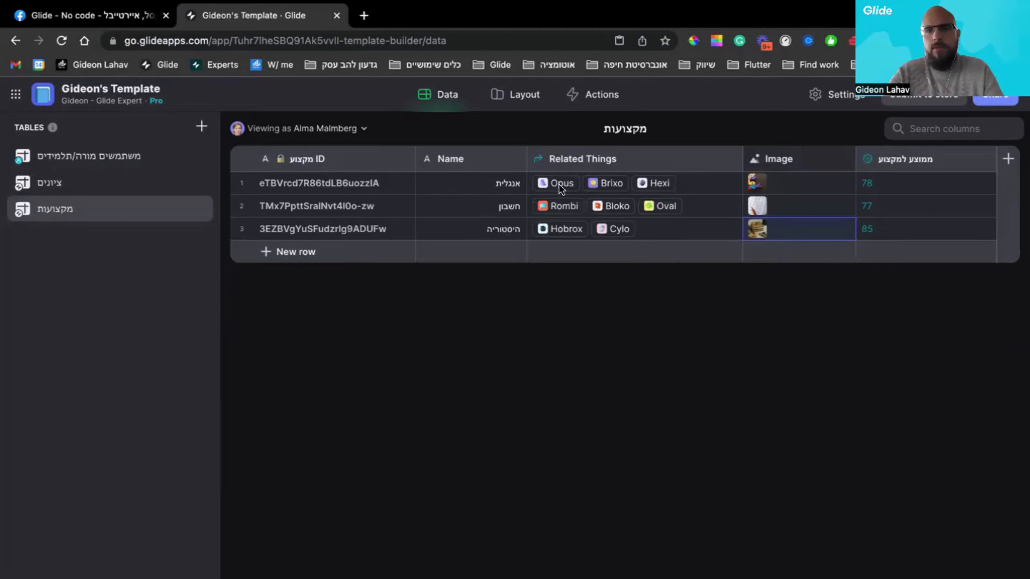
- Add a new column named קישור למקצוע to the ציונים table
{"action": "left_click", "coordinate": [70, 185]}
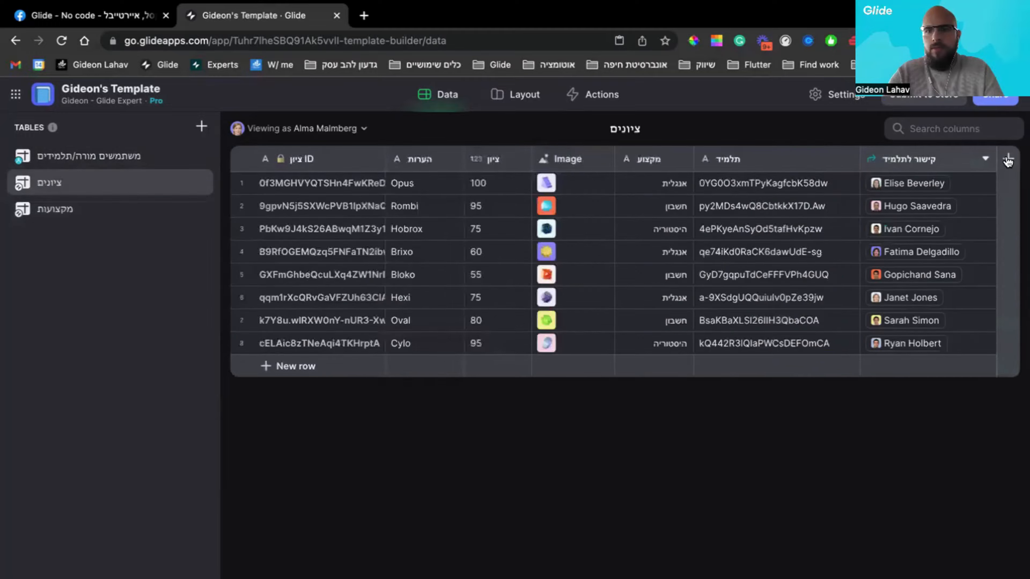
{"action": "left_click", "coordinate": [1008, 160]}
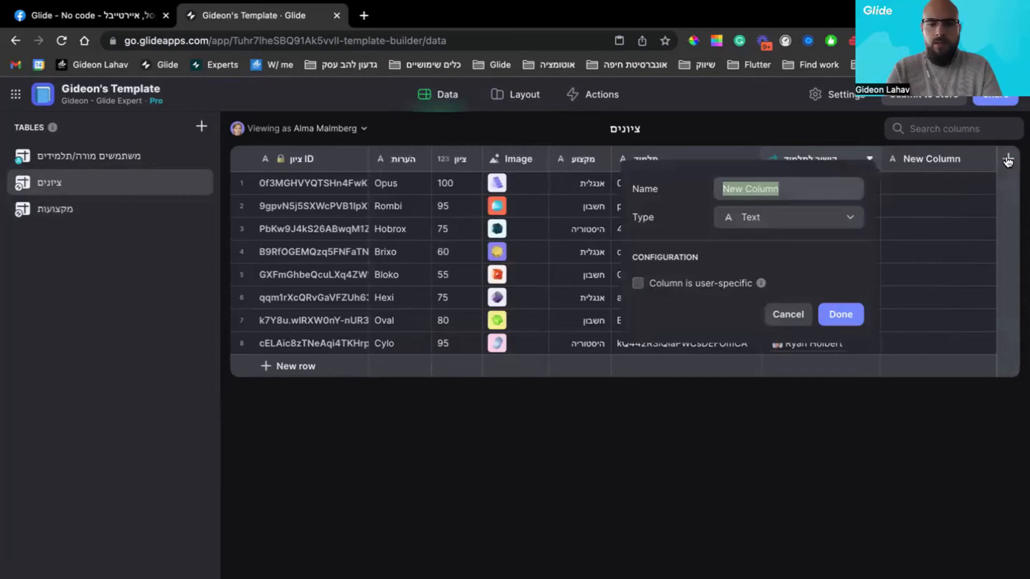
{"action": "type", "text": "ne"}
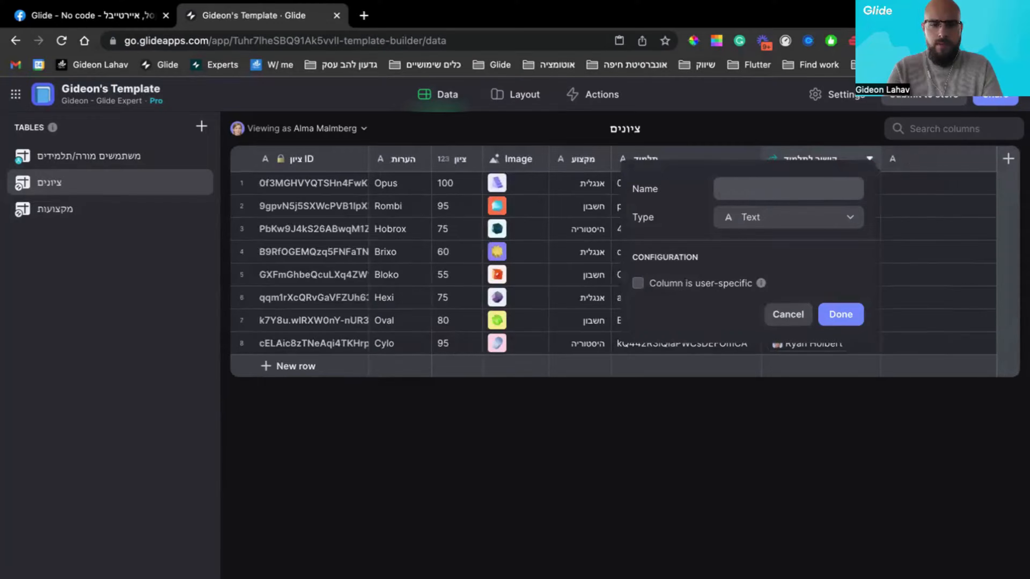
{"action": "type", "text": "שור למצקוע"}
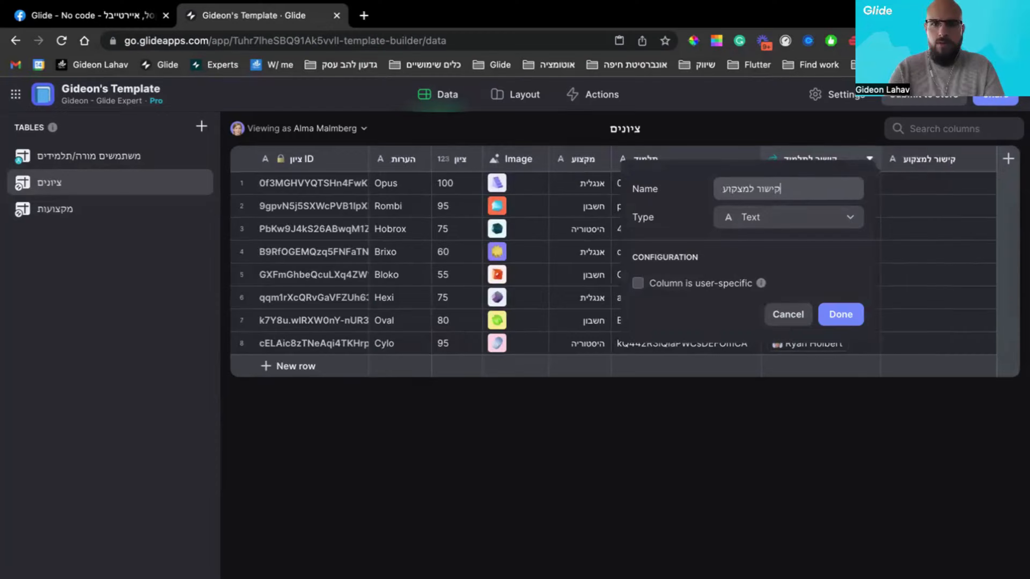
{"action": "double_click", "coordinate": [745, 184]}
{"action": "type", "text": "למקצוע"}
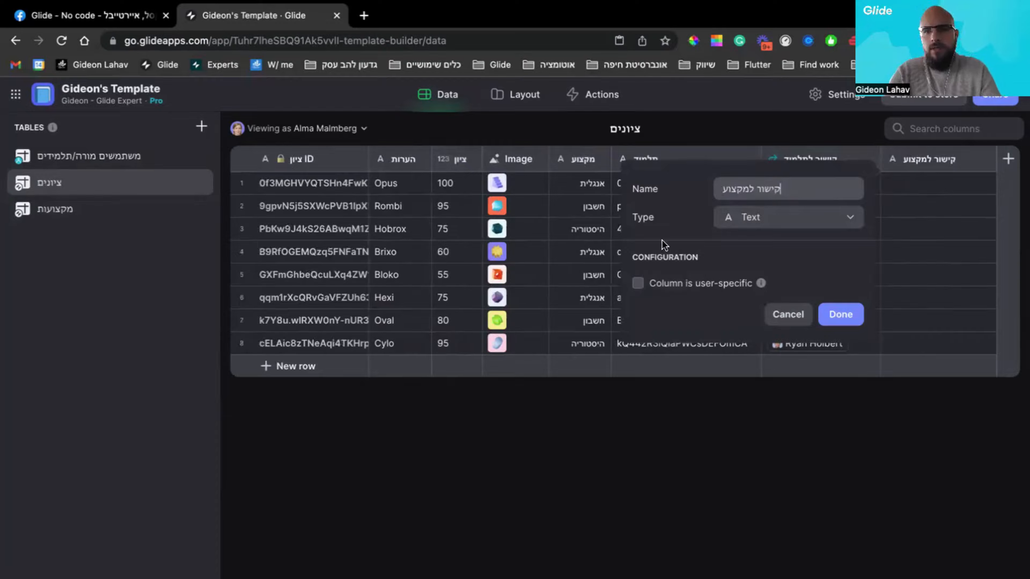
- Make the קישור למקצוע column a Relation matching מקצוע to Name in the מקצועות table and save it
{"action": "left_click", "coordinate": [749, 221]}
{"action": "type", "text": "rel"}
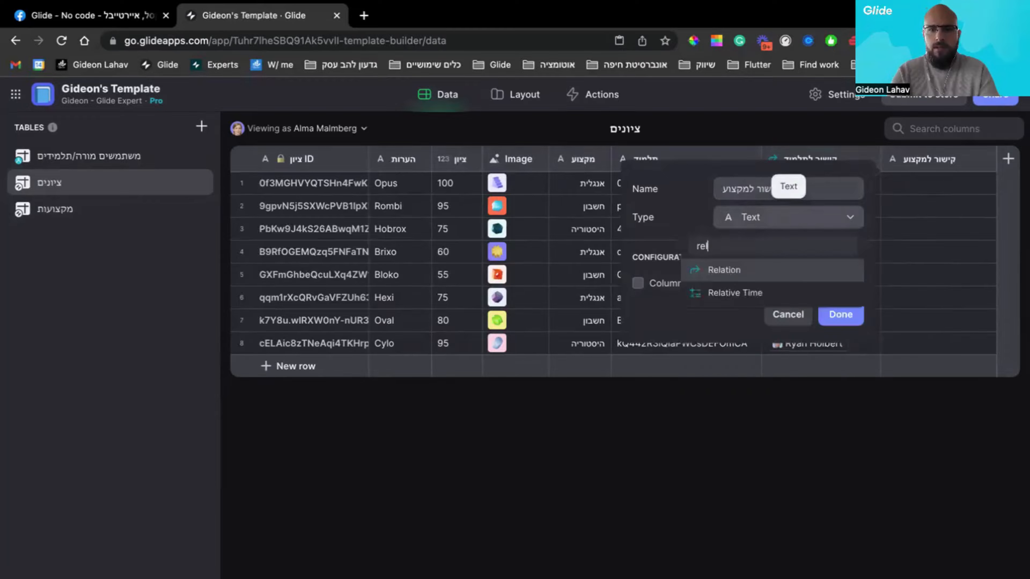
{"action": "key", "text": "Return"}
{"action": "left_click", "coordinate": [737, 307]}
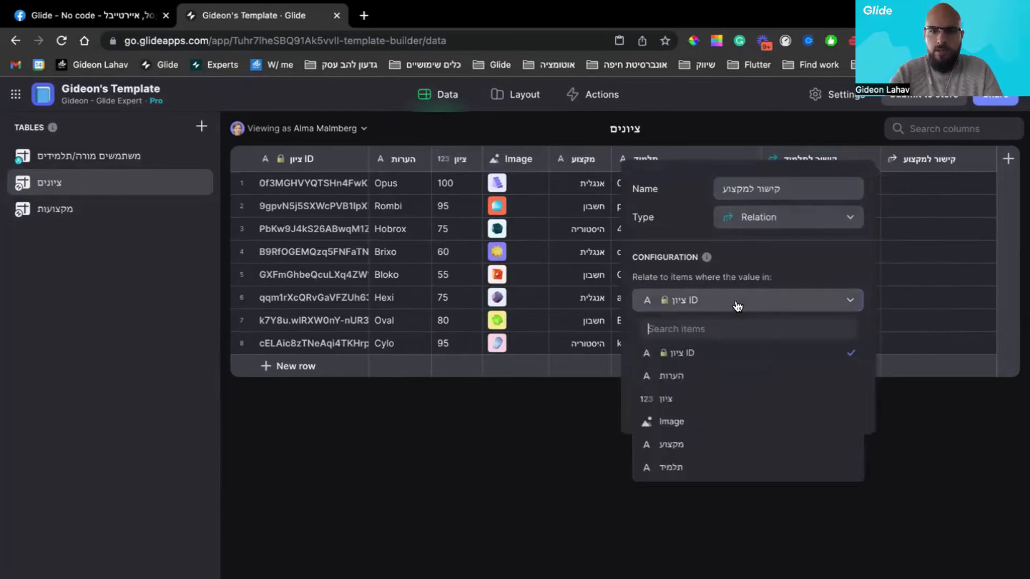
{"action": "left_click", "coordinate": [713, 444]}
{"action": "left_click", "coordinate": [706, 353]}
{"action": "mouse_move", "coordinate": [700, 449]}
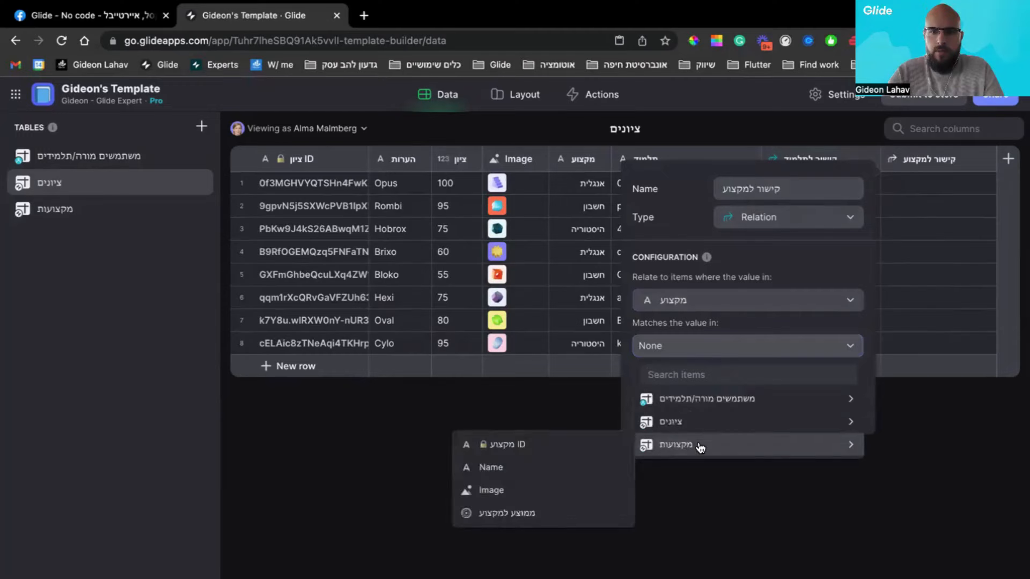
{"action": "left_click", "coordinate": [530, 479]}
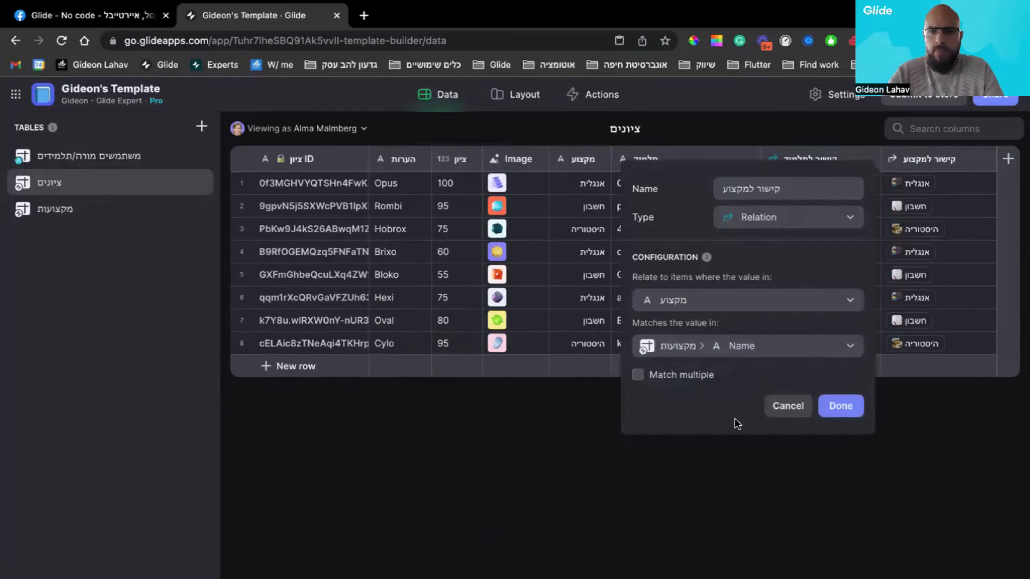
{"action": "left_click", "coordinate": [840, 407]}
{"action": "left_click", "coordinate": [1008, 159]}
{"action": "key", "text": "BackSpace"}
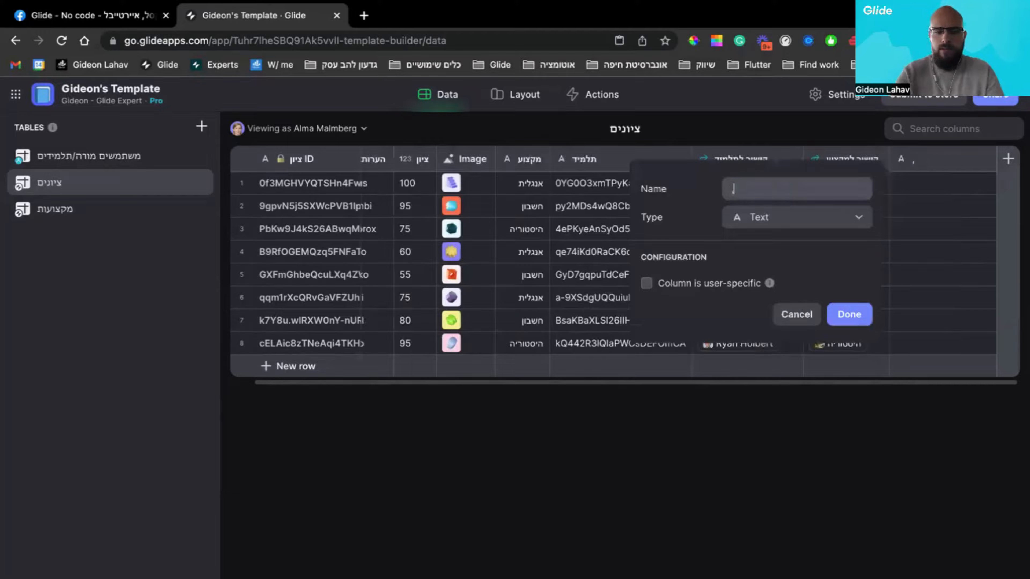
{"action": "key", "text": "BackSpace"}
{"action": "key", "text": "BackSpace"}
{"action": "key", "text": "BackSpace"}
{"action": "key", "text": "BackSpace"}
{"action": "key", "text": "BackSpace"}
{"action": "type", "text": "תמונ"}
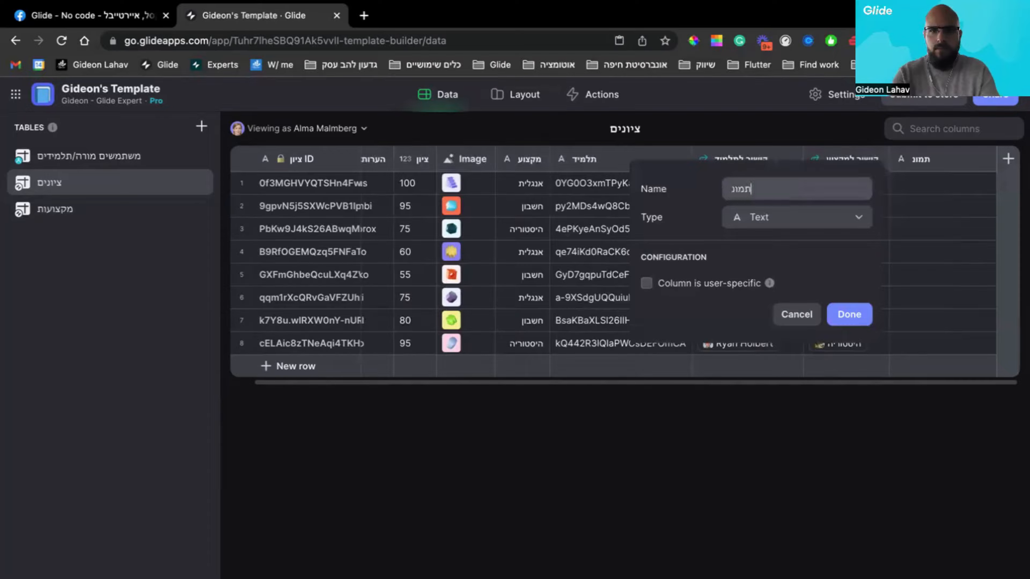
{"action": "type", "text": "ה של הצקוע"}
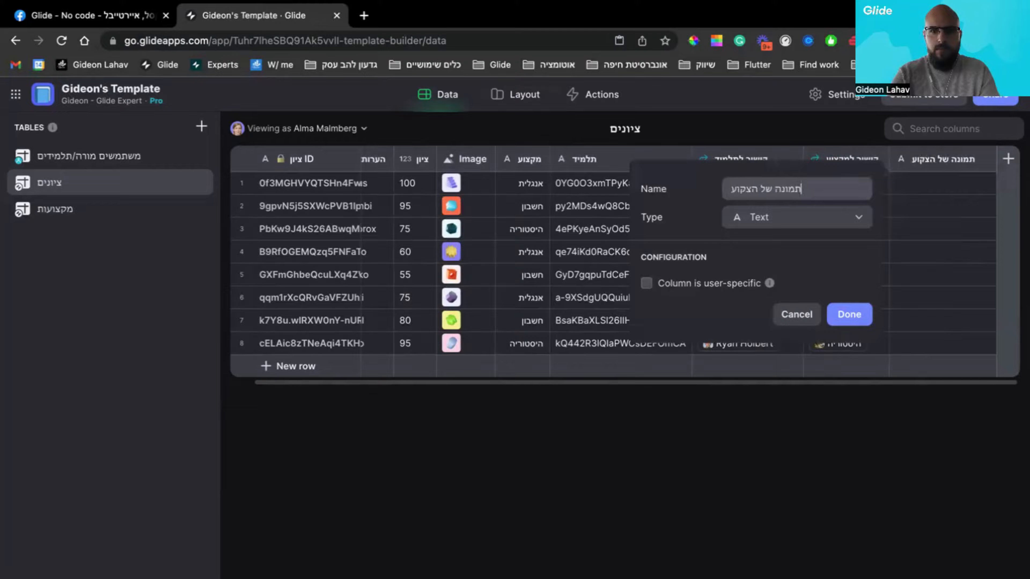
{"action": "key", "text": "super+a"}
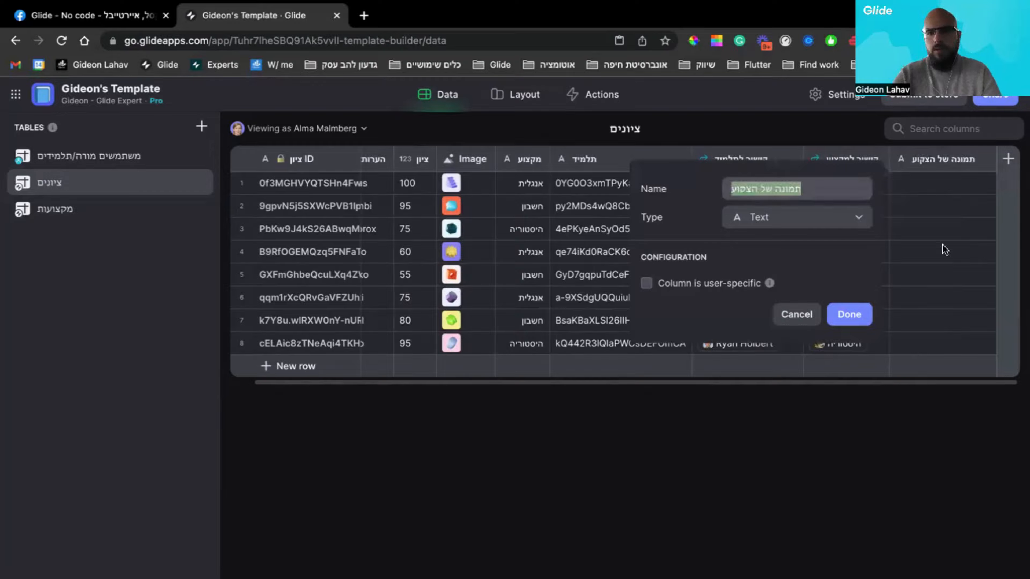
{"action": "key", "text": "Escape"}
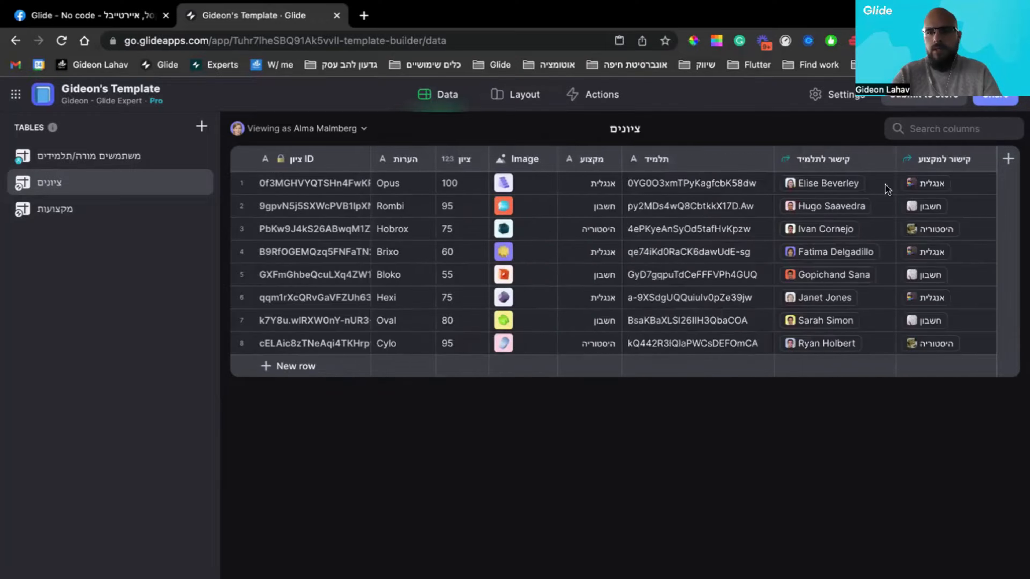
- Add a new column named תמונה של תלמיד to the ציונים table
{"action": "left_click", "coordinate": [1002, 163]}
{"action": "type", "text": "תמונה"}
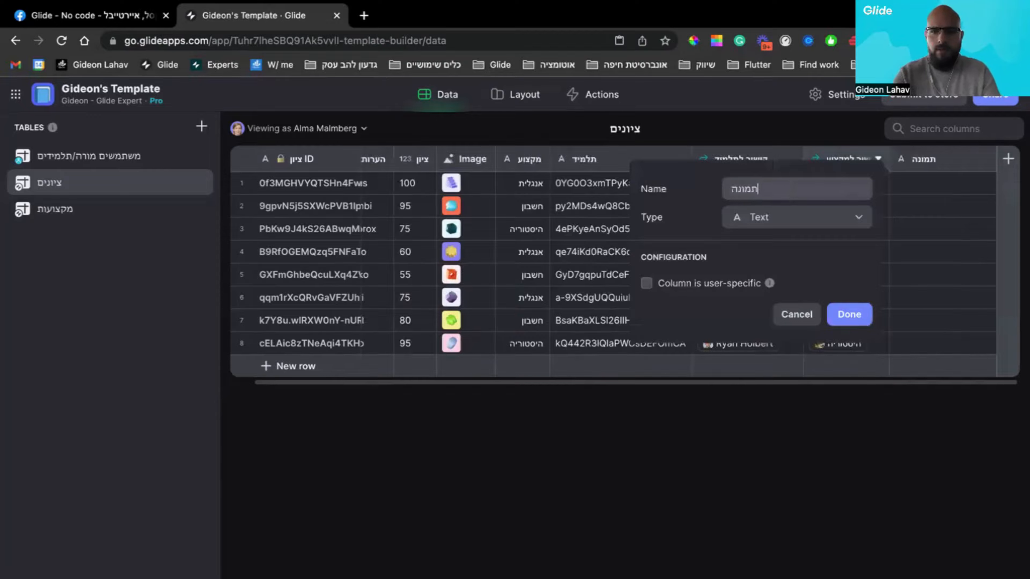
{"action": "type", "text": " שת לתמיד"}
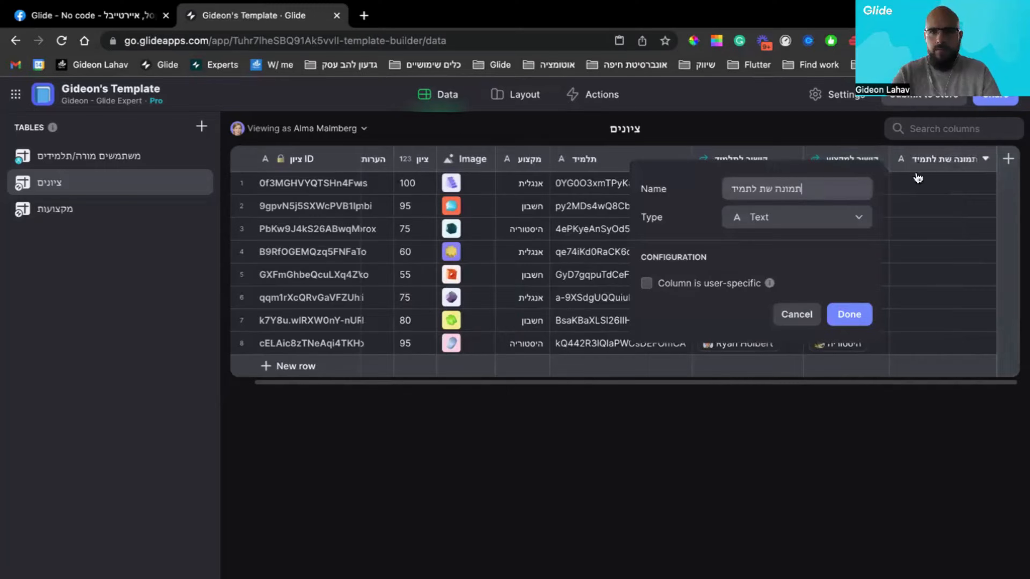
{"action": "left_click", "coordinate": [759, 188]}
{"action": "key", "text": "BackSpace"}
{"action": "key", "text": "BackSpace"}
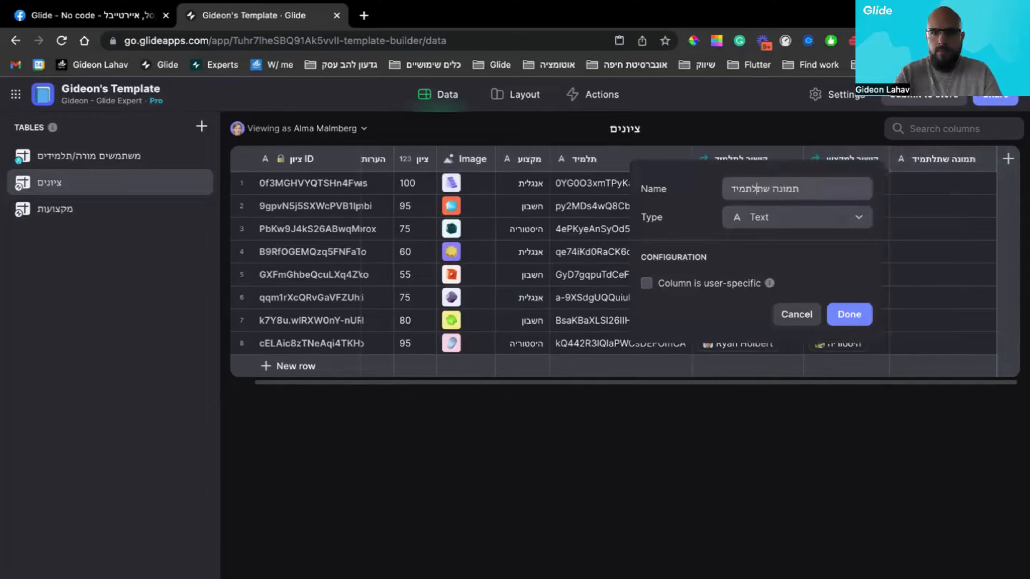
{"action": "type", "text": "ל"}
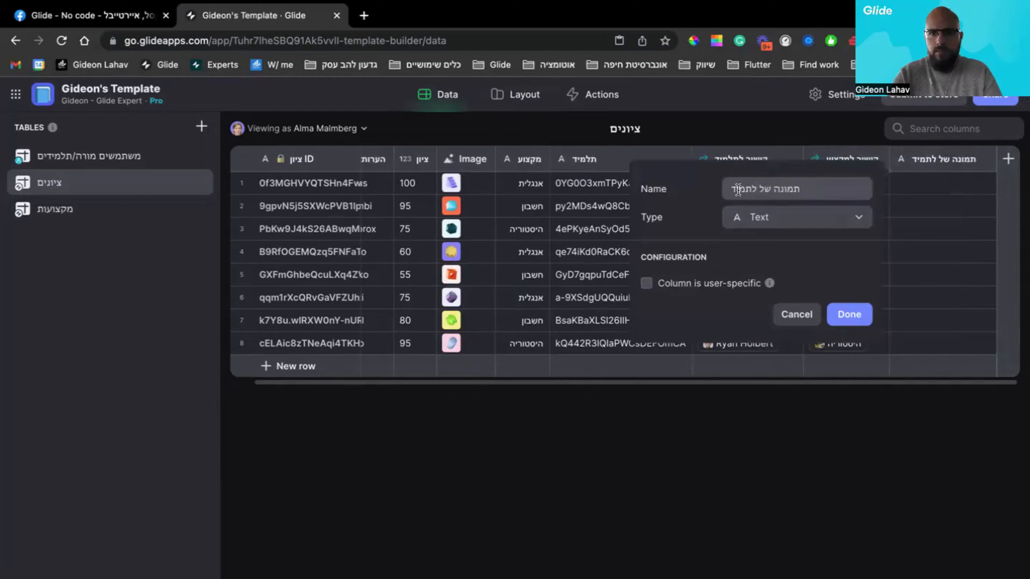
{"action": "double_click", "coordinate": [738, 189]}
{"action": "type", "text": "תלמיד"}
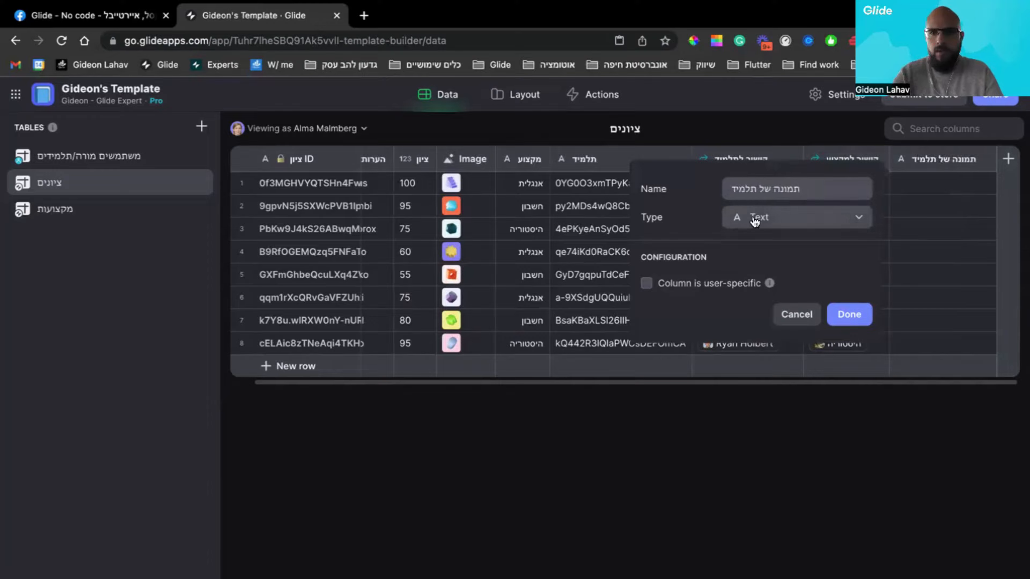
- Make the תמונה של תלמיד column a Lookup of Photo through the קישור לתלמיד relation and save it
{"action": "left_click", "coordinate": [755, 221]}
{"action": "scroll", "coordinate": [780, 406], "scroll_direction": "down", "scroll_amount": 5}
{"action": "left_click", "coordinate": [731, 269]}
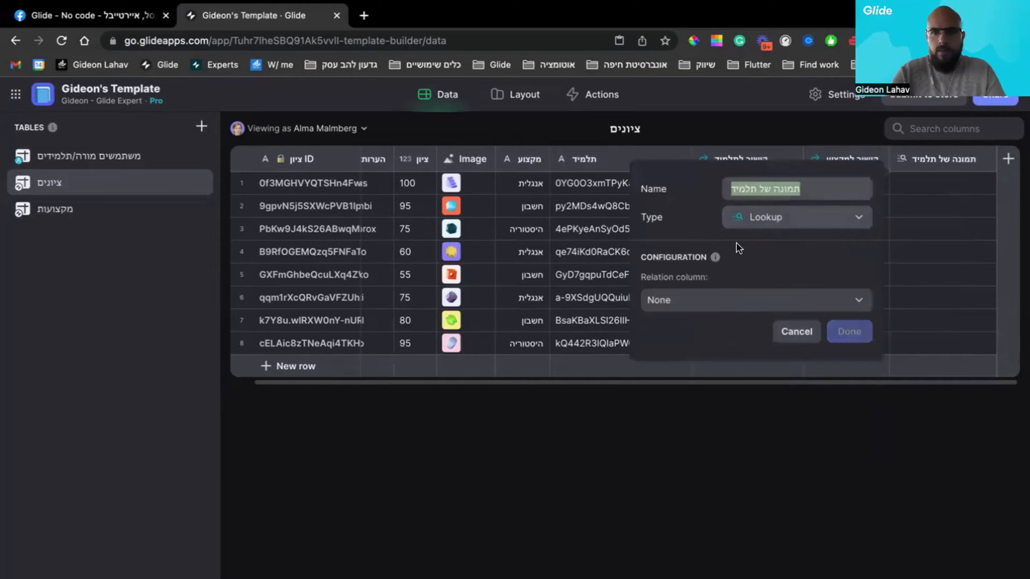
{"action": "left_click", "coordinate": [731, 298]}
{"action": "mouse_move", "coordinate": [712, 356]}
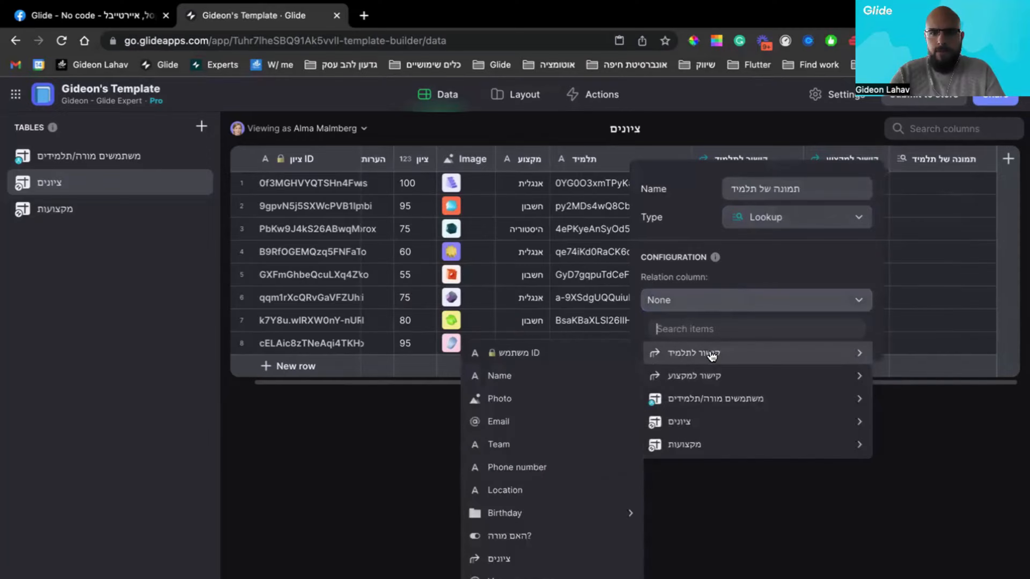
{"action": "left_click", "coordinate": [538, 400]}
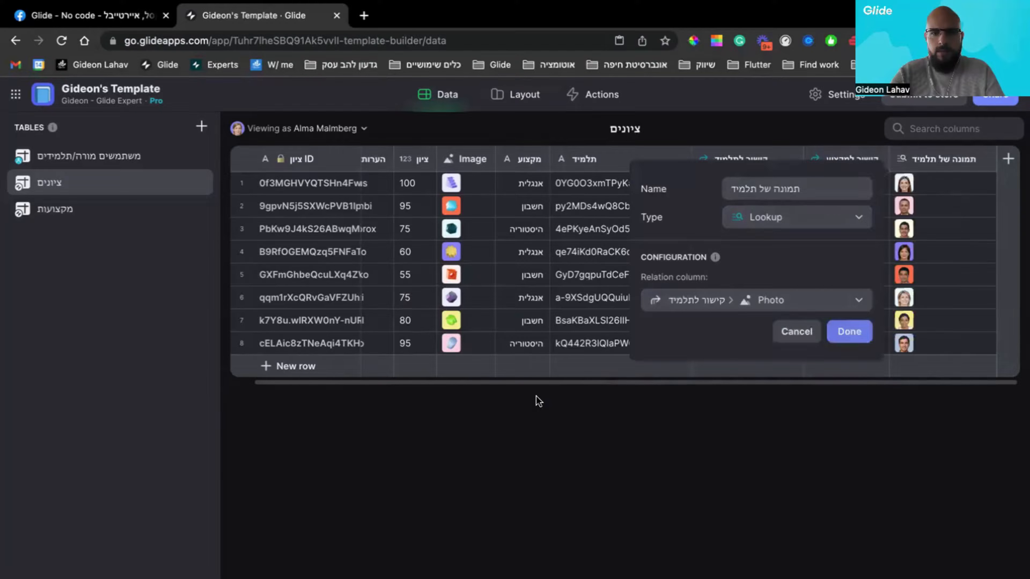
{"action": "left_click", "coordinate": [852, 332]}
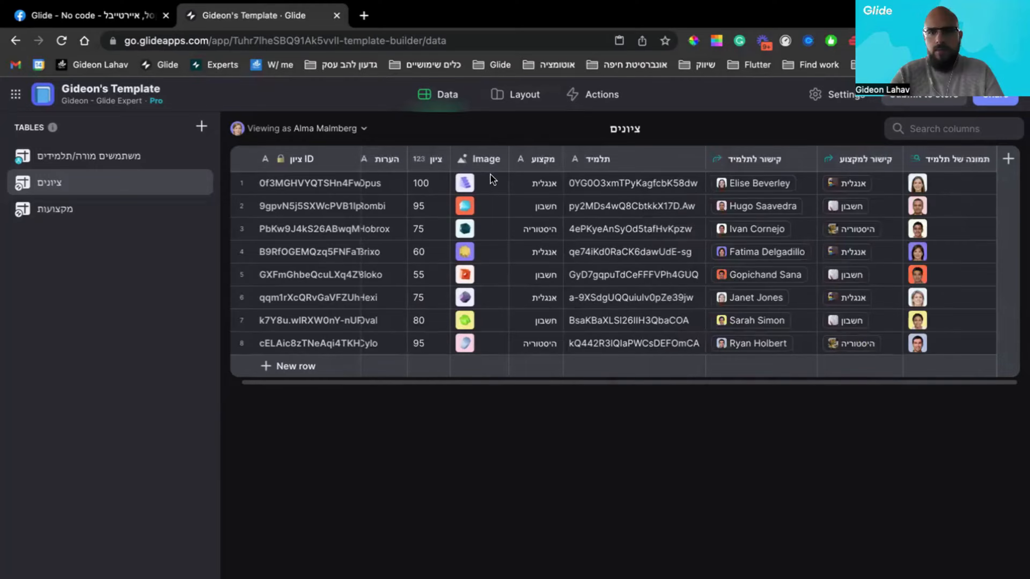
- Find the uses of the ציונים table's Image column and set the ציונים screen card's image to תמונה של תלמיד
{"action": "left_click", "coordinate": [499, 160]}
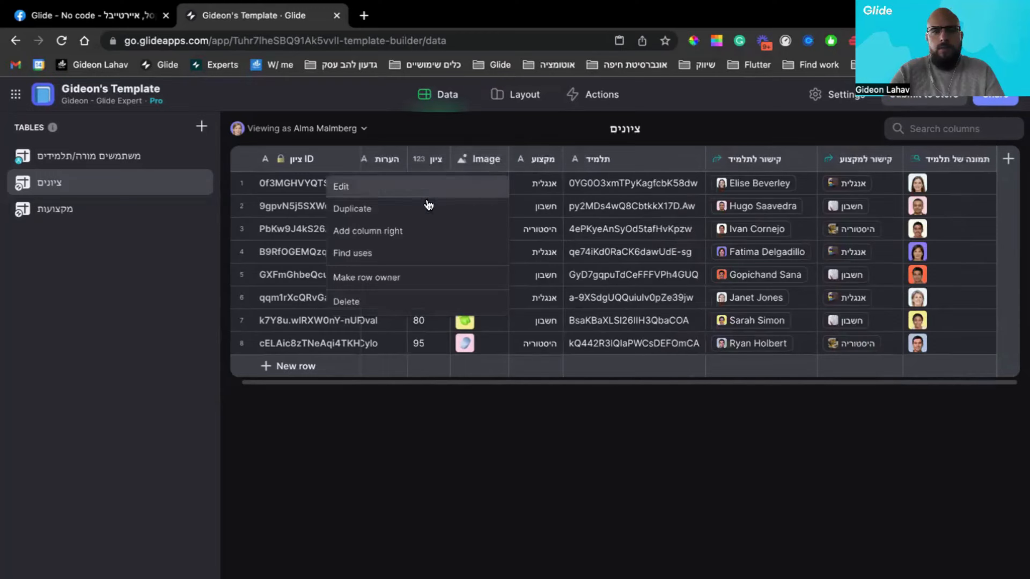
{"action": "left_click", "coordinate": [397, 256]}
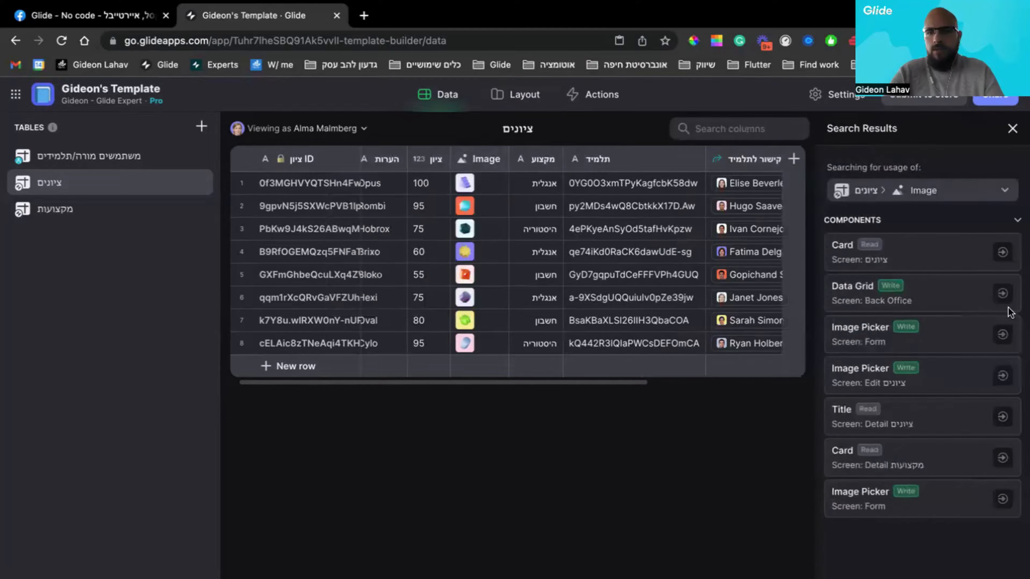
{"action": "left_click", "coordinate": [1000, 255]}
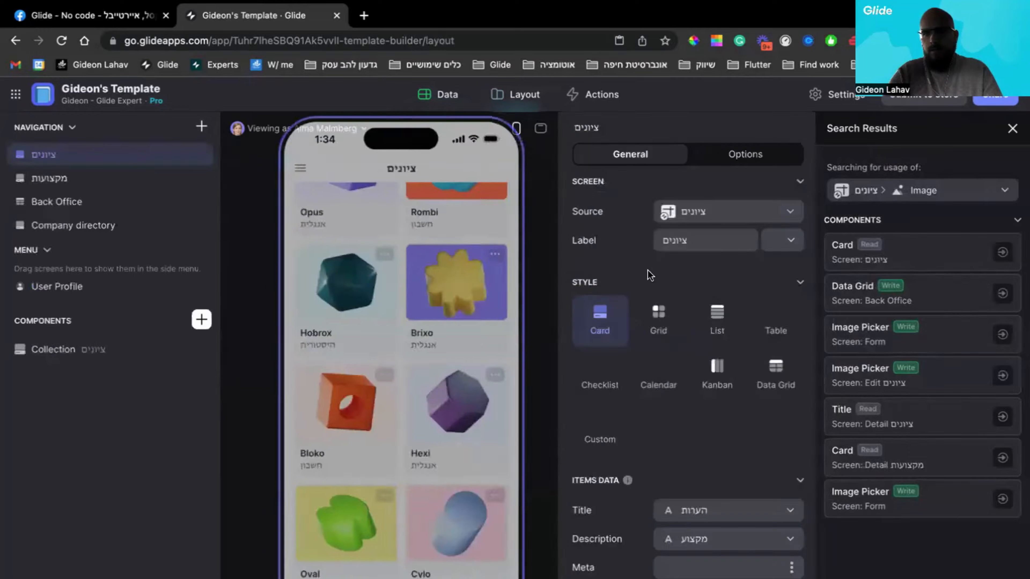
{"action": "left_click", "coordinate": [730, 537]}
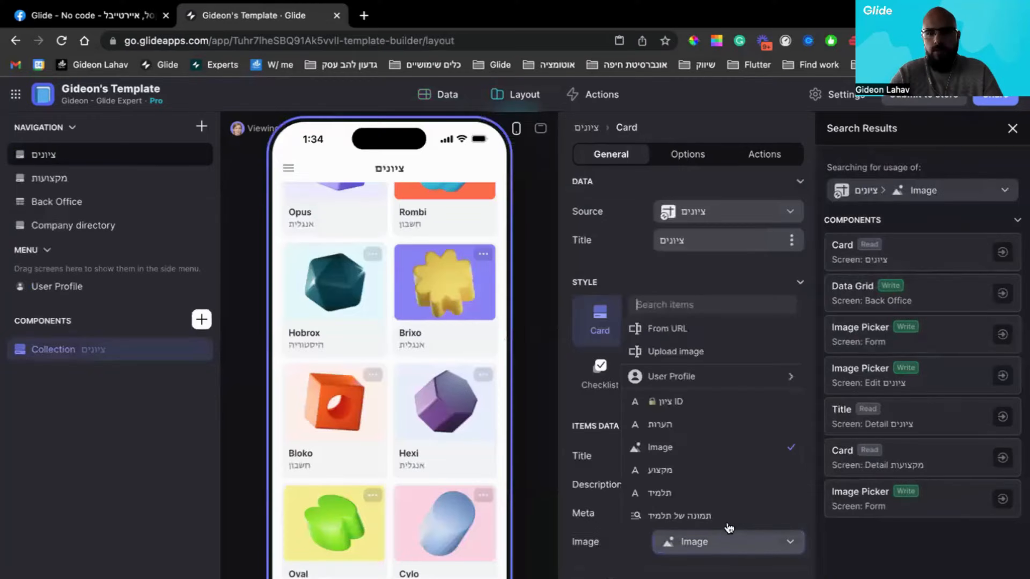
{"action": "left_click", "coordinate": [715, 515]}
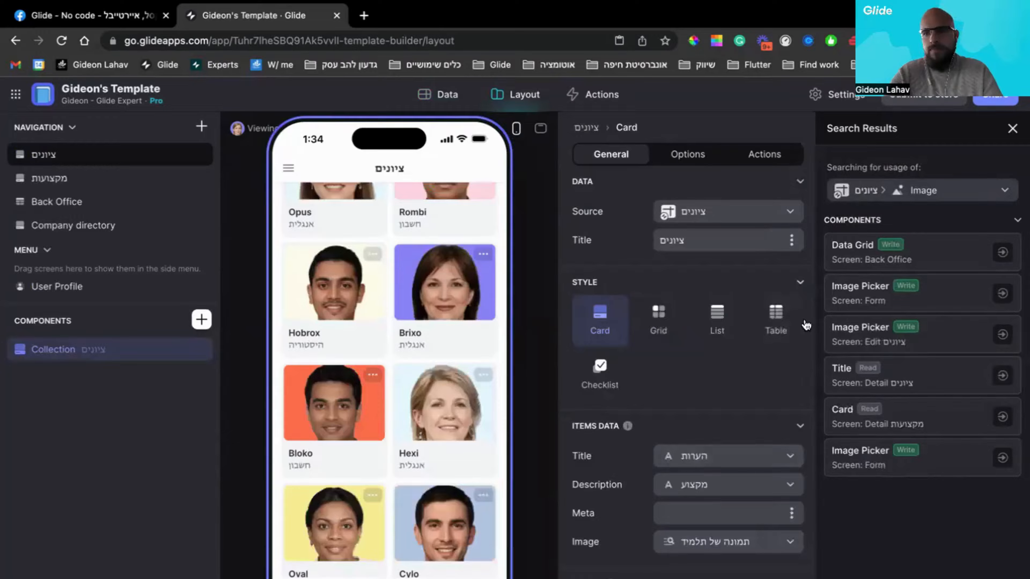
{"action": "left_click", "coordinate": [1012, 129]}
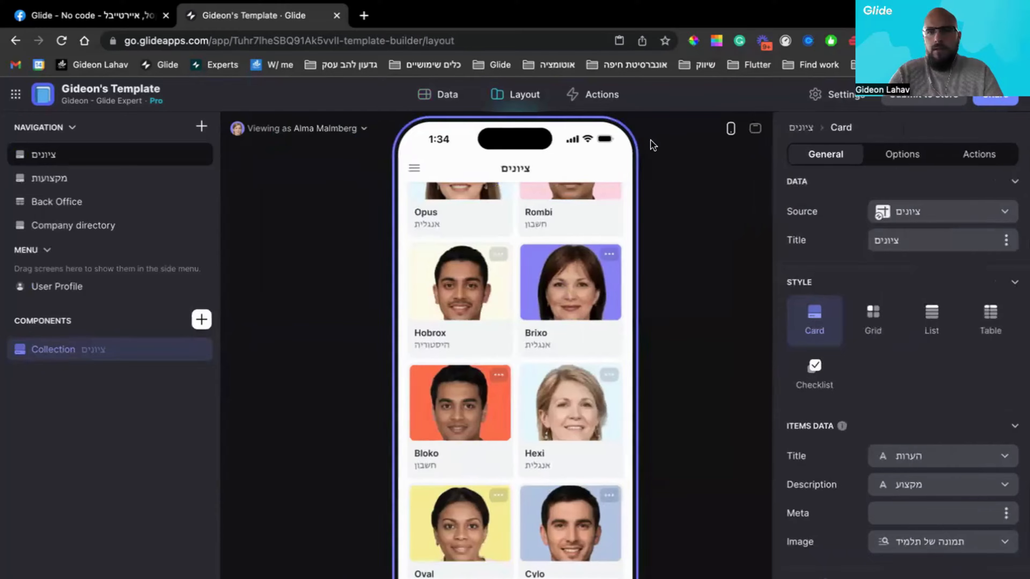
- Switch the ציונים collection to the List style and set its item title to ציון
{"action": "left_click", "coordinate": [946, 316]}
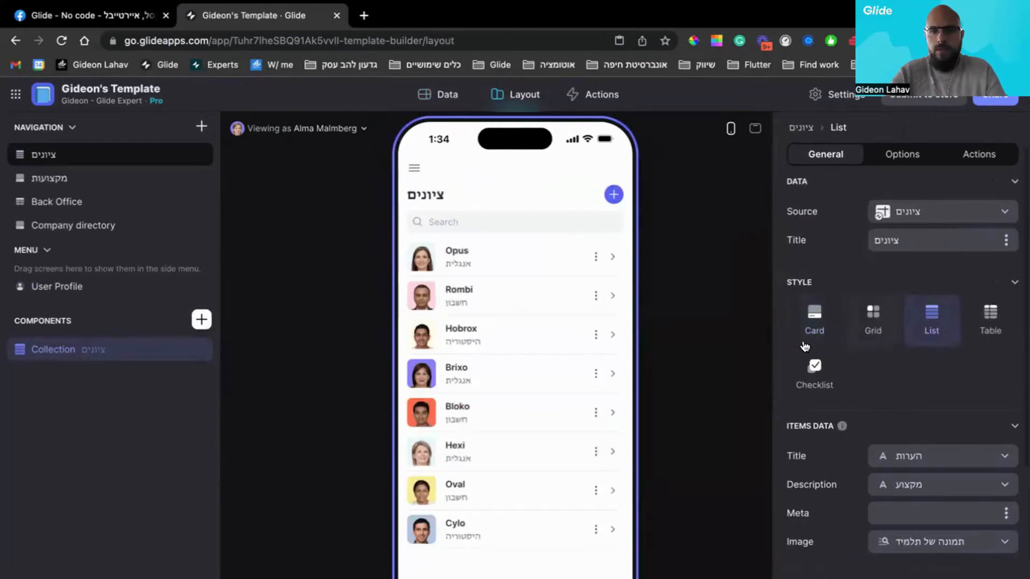
{"action": "left_click", "coordinate": [887, 464]}
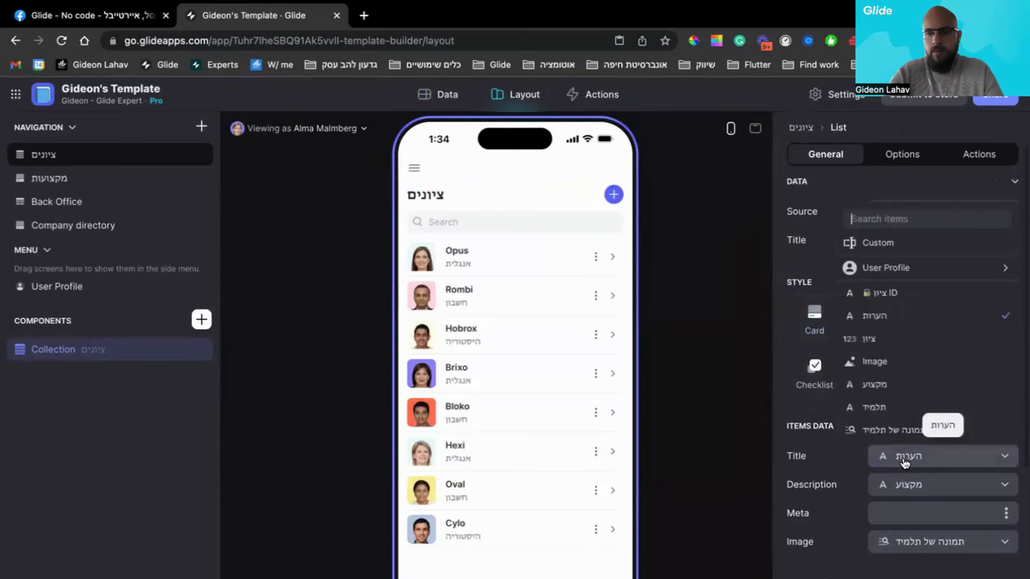
{"action": "left_click", "coordinate": [878, 339]}
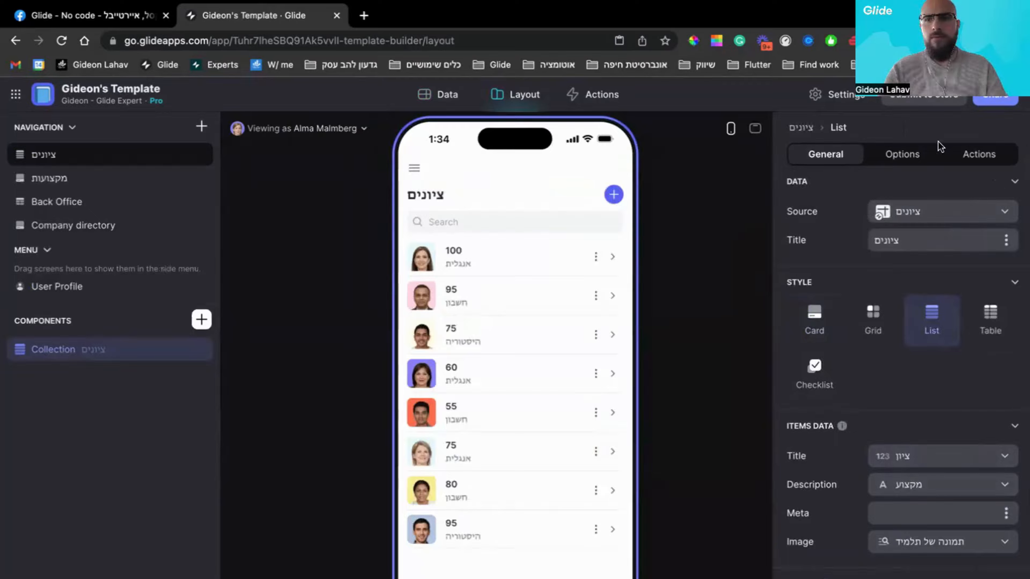
- Search the Legacy icons for "grade" and give the ציונים screen the School Learning icon of a grade sheet with graduation cap
{"action": "left_click", "coordinate": [790, 131]}
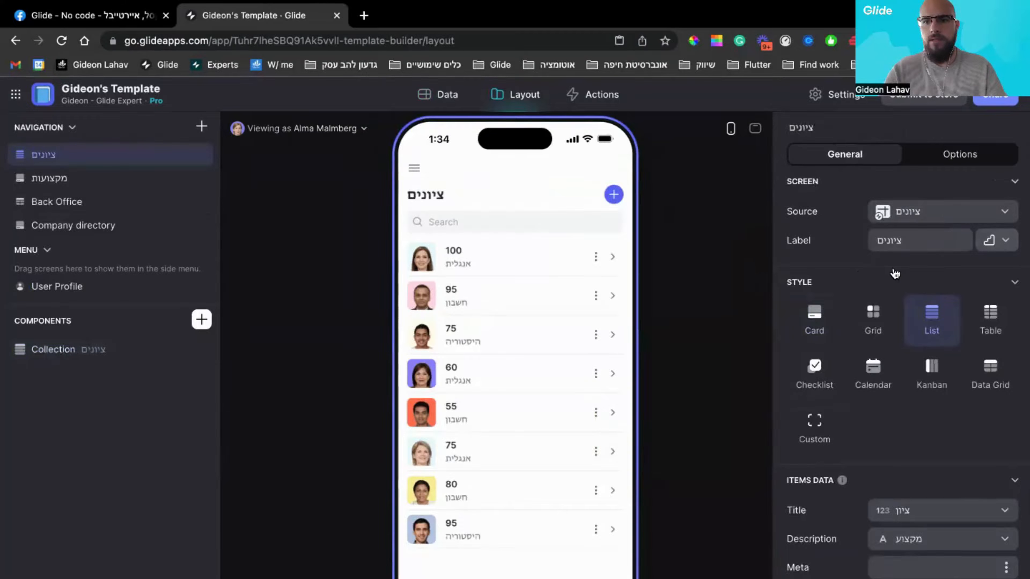
{"action": "left_click", "coordinate": [989, 241]}
{"action": "left_click", "coordinate": [854, 275]}
{"action": "left_click", "coordinate": [850, 316]}
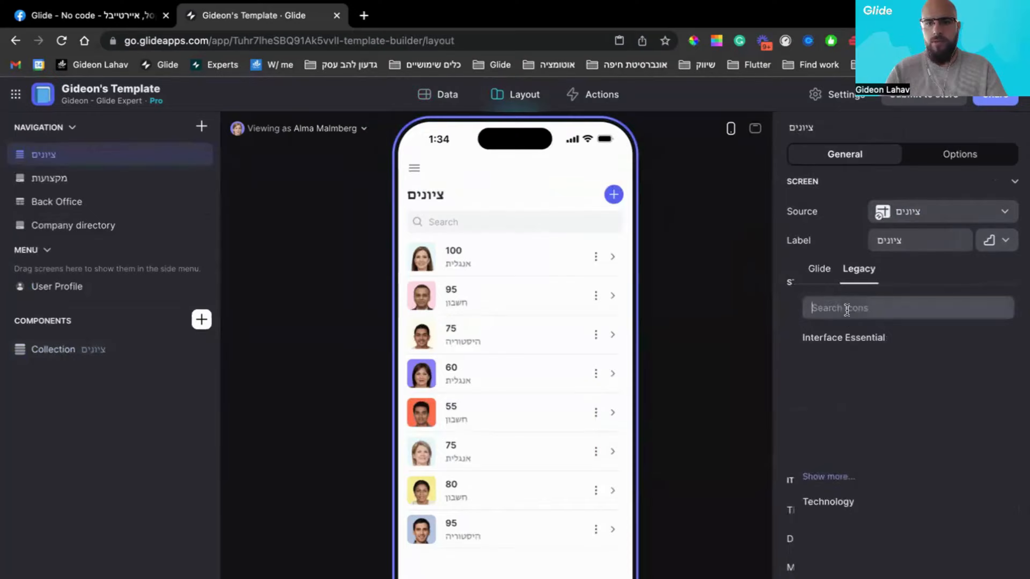
{"action": "type", "text": "ערשגק"}
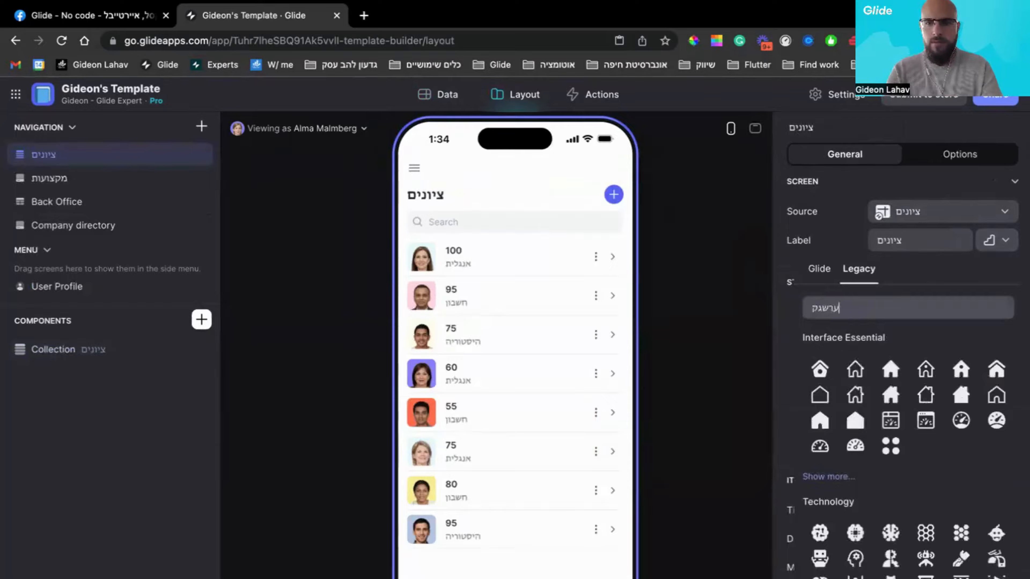
{"action": "key", "text": "BackSpace"}
{"action": "key", "text": "BackSpace"}
{"action": "key", "text": "BackSpace"}
{"action": "key", "text": "BackSpace"}
{"action": "key", "text": "BackSpace"}
{"action": "type", "text": "grad"}
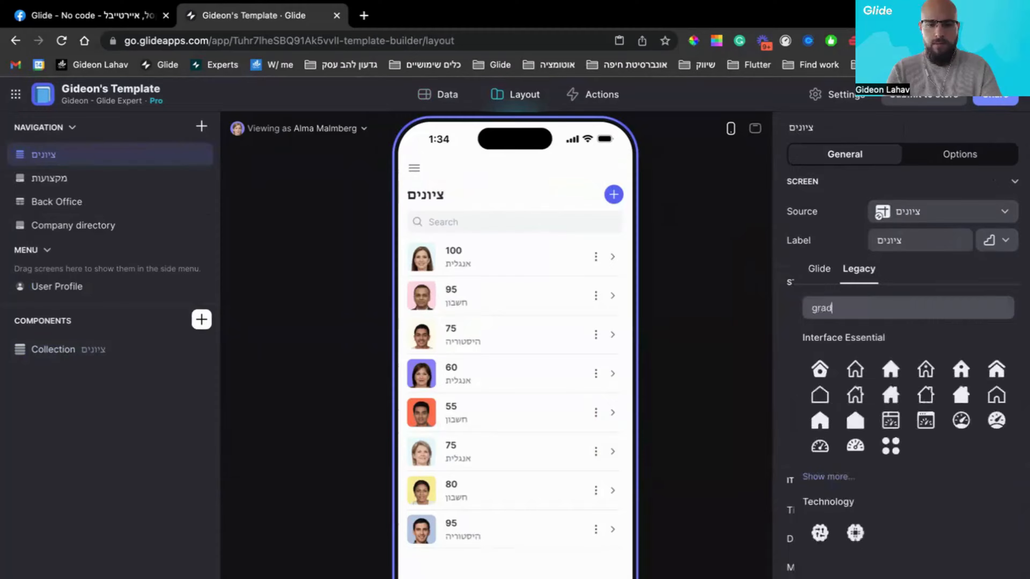
{"action": "type", "text": "e"}
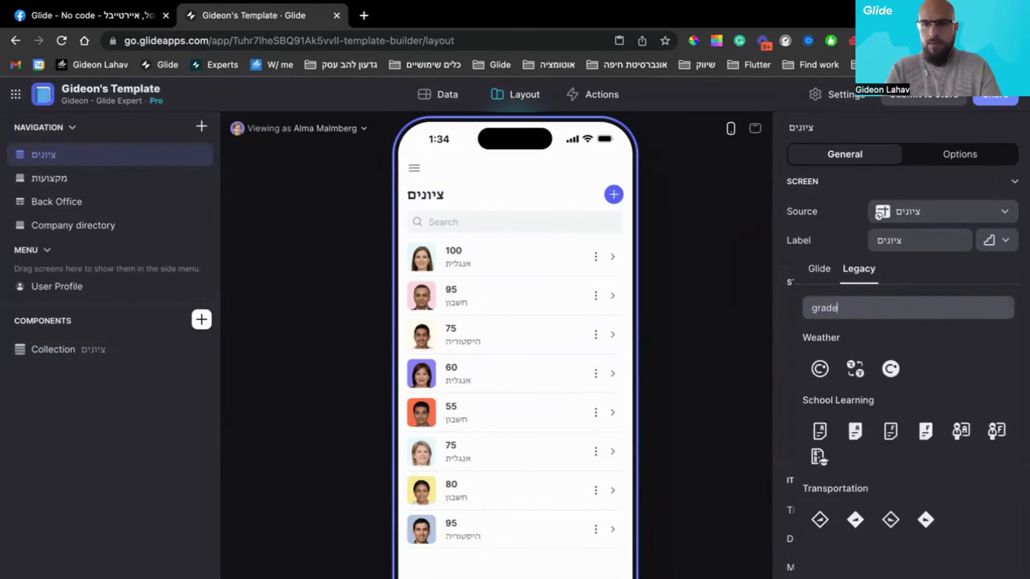
{"action": "left_click", "coordinate": [819, 456]}
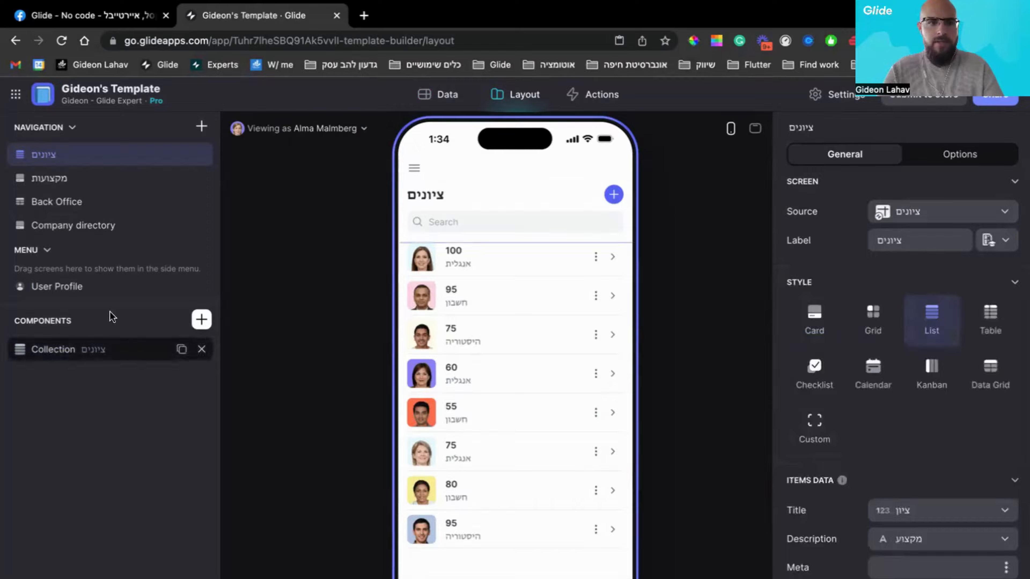
- Search the Legacy icons for "school" and give the מקצועות screen the open book icon from School Learning
{"action": "left_click", "coordinate": [49, 179]}
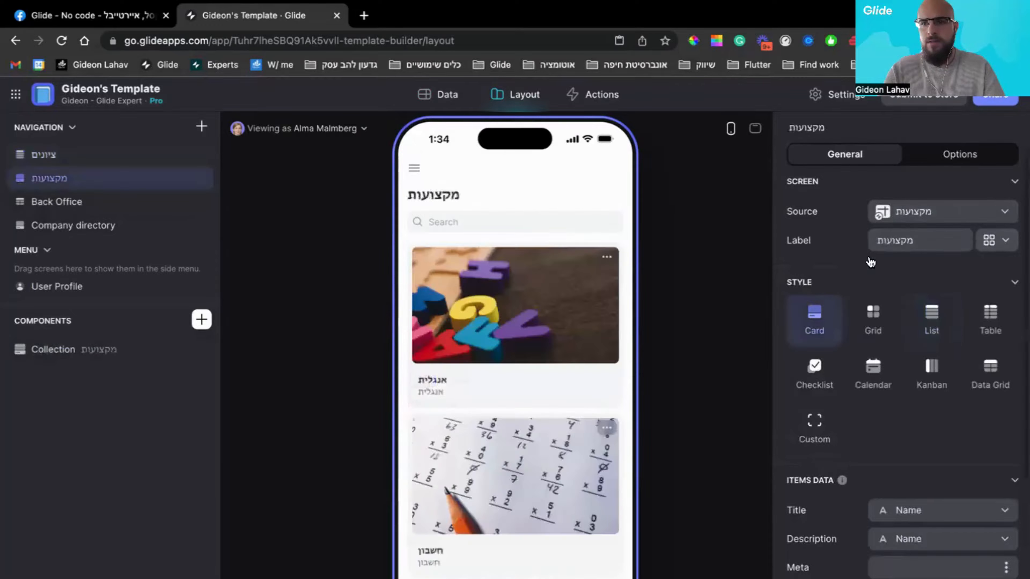
{"action": "left_click", "coordinate": [996, 240]}
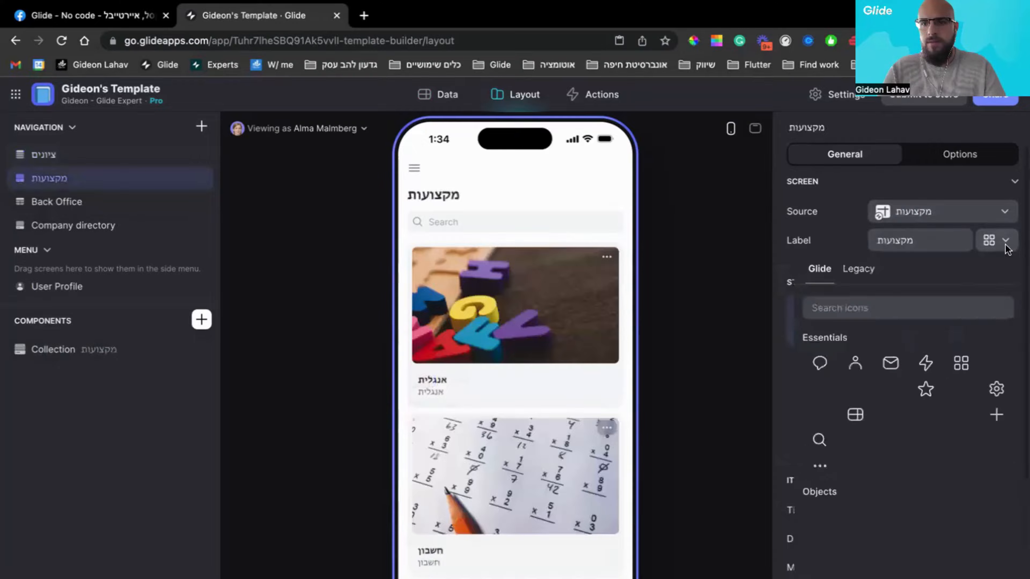
{"action": "left_click", "coordinate": [860, 271]}
{"action": "left_click", "coordinate": [861, 301]}
{"action": "type", "text": "s"}
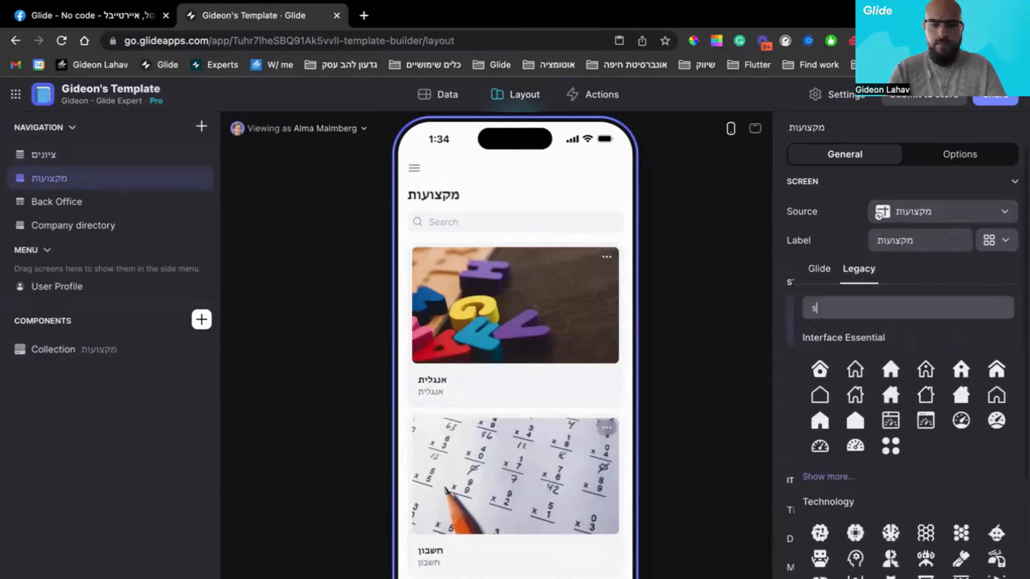
{"action": "type", "text": "chool"}
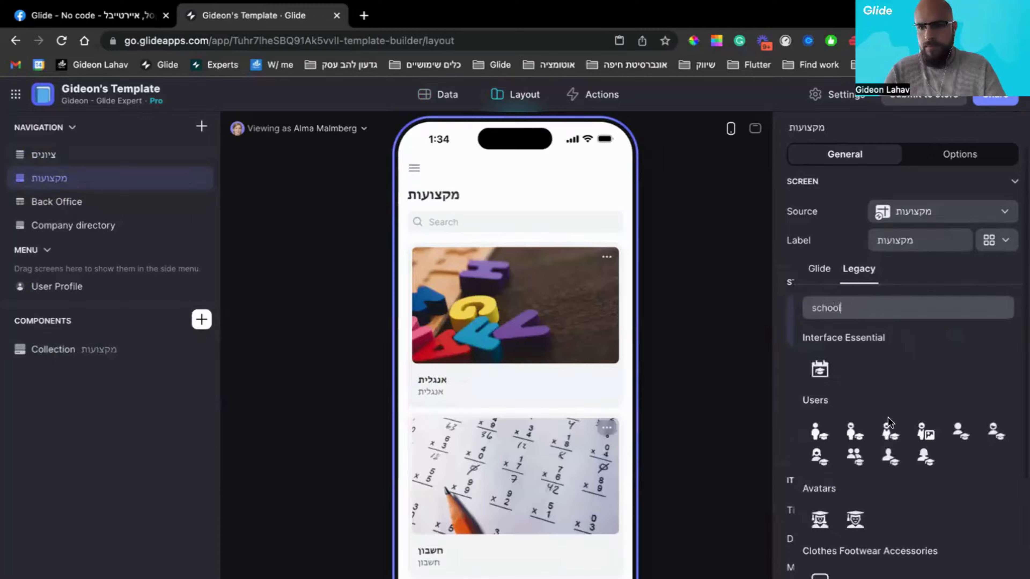
{"action": "scroll", "coordinate": [895, 435], "scroll_direction": "down", "scroll_amount": 3}
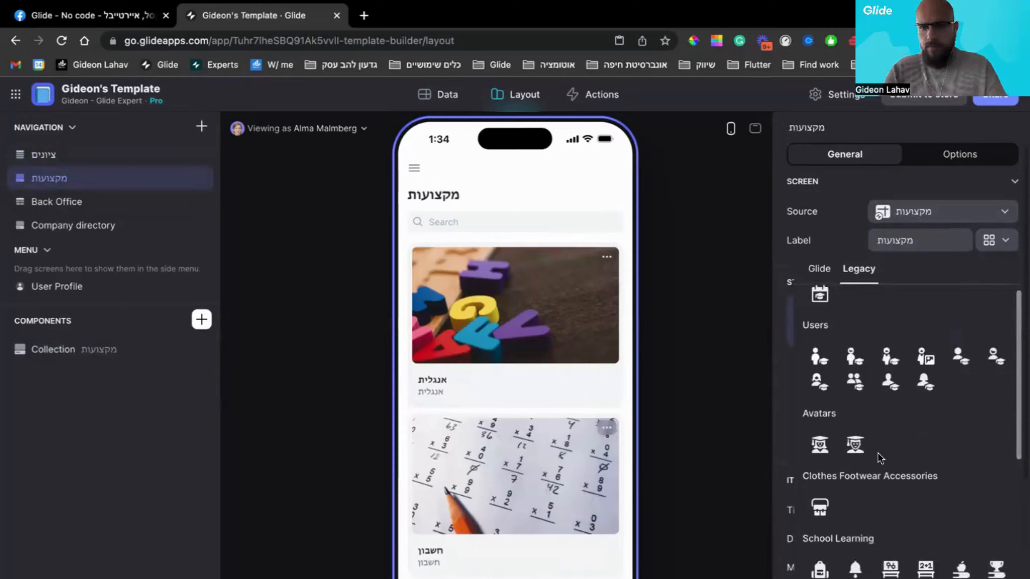
{"action": "scroll", "coordinate": [877, 471], "scroll_direction": "down", "scroll_amount": 2}
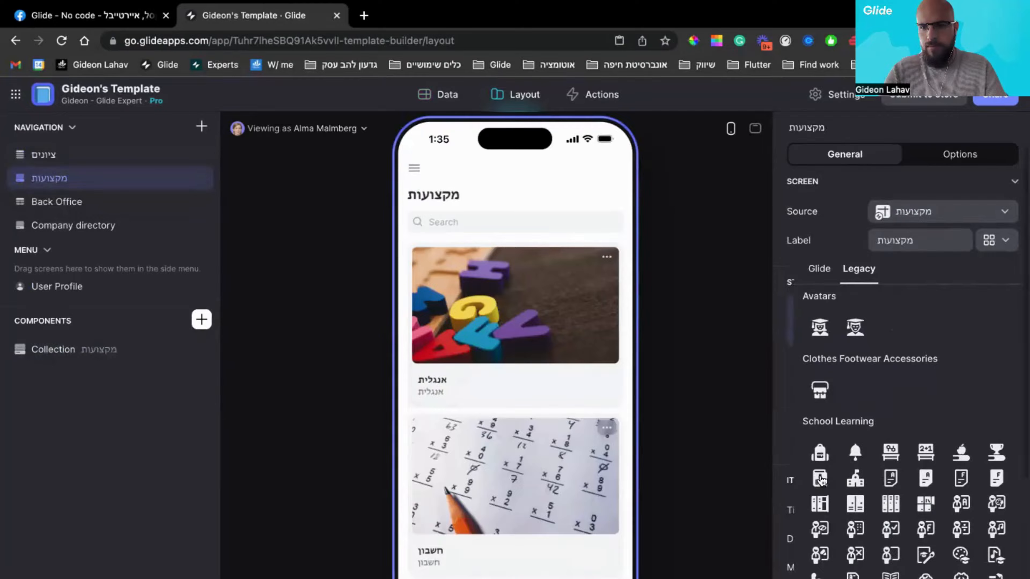
{"action": "scroll", "coordinate": [867, 494], "scroll_direction": "down", "scroll_amount": 1}
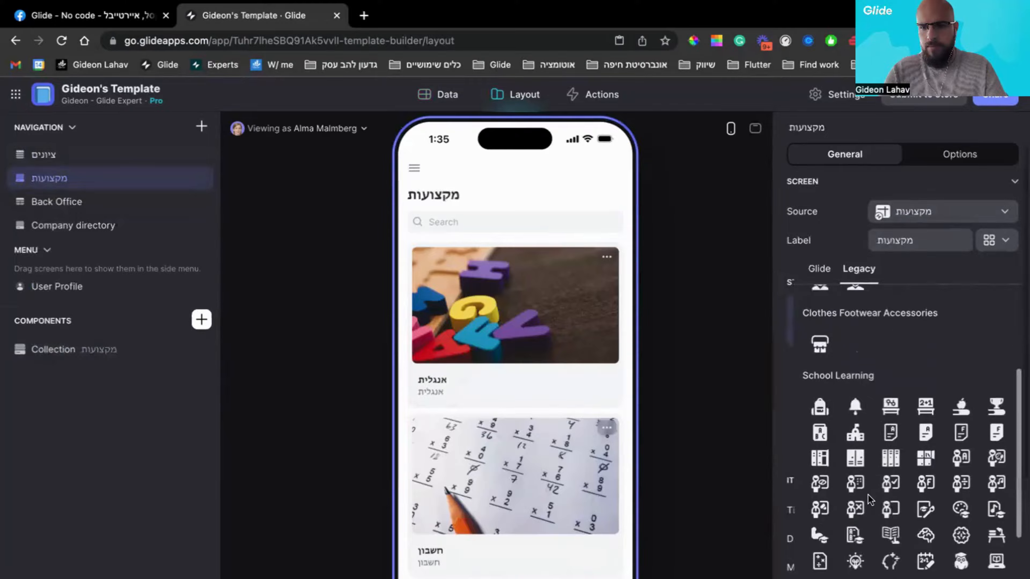
{"action": "left_click", "coordinate": [888, 537]}
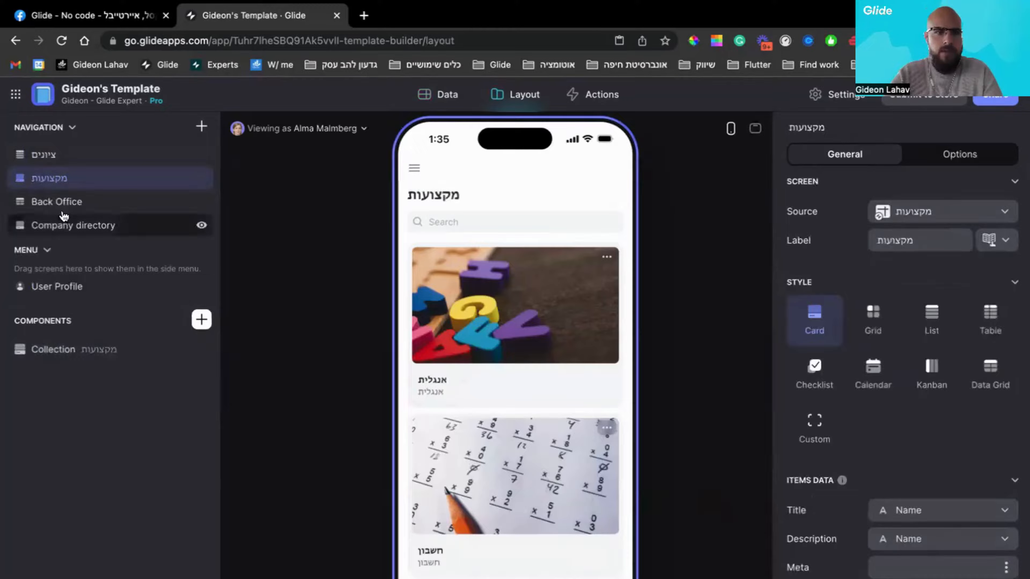
- Delete the Back Office screen from the app's navigation
{"action": "left_click", "coordinate": [65, 226]}
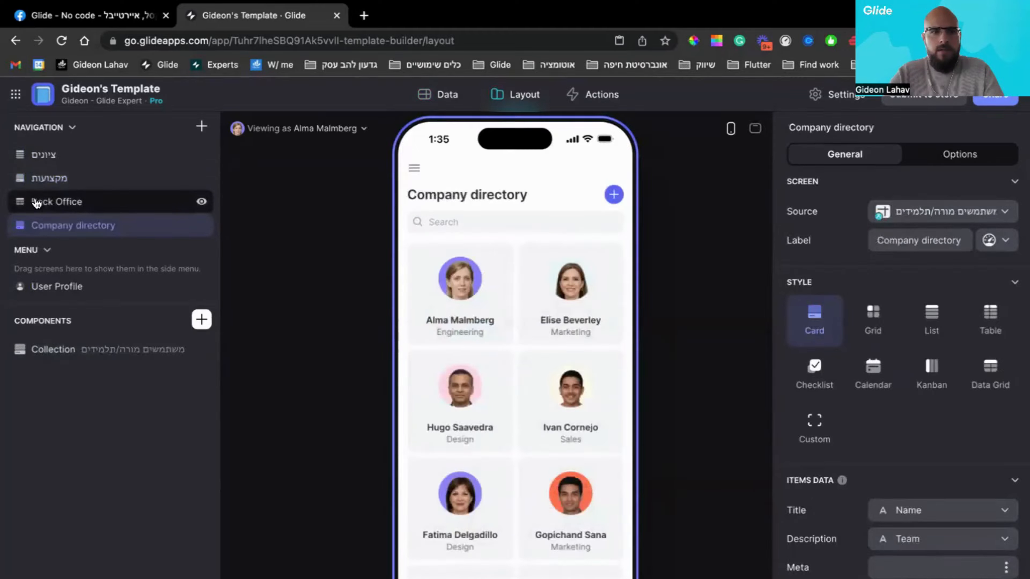
{"action": "left_click", "coordinate": [76, 205]}
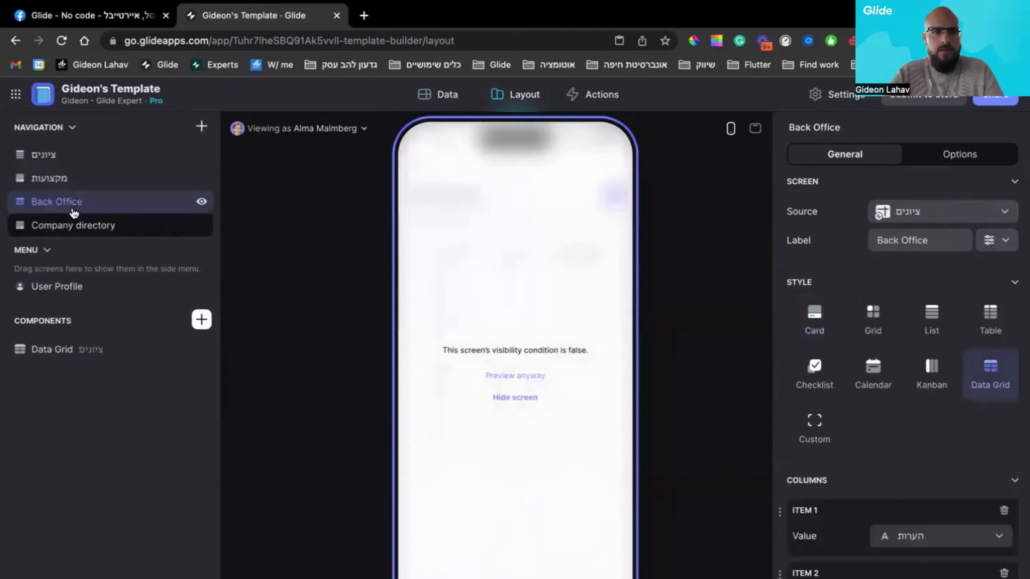
{"action": "right_click", "coordinate": [79, 206]}
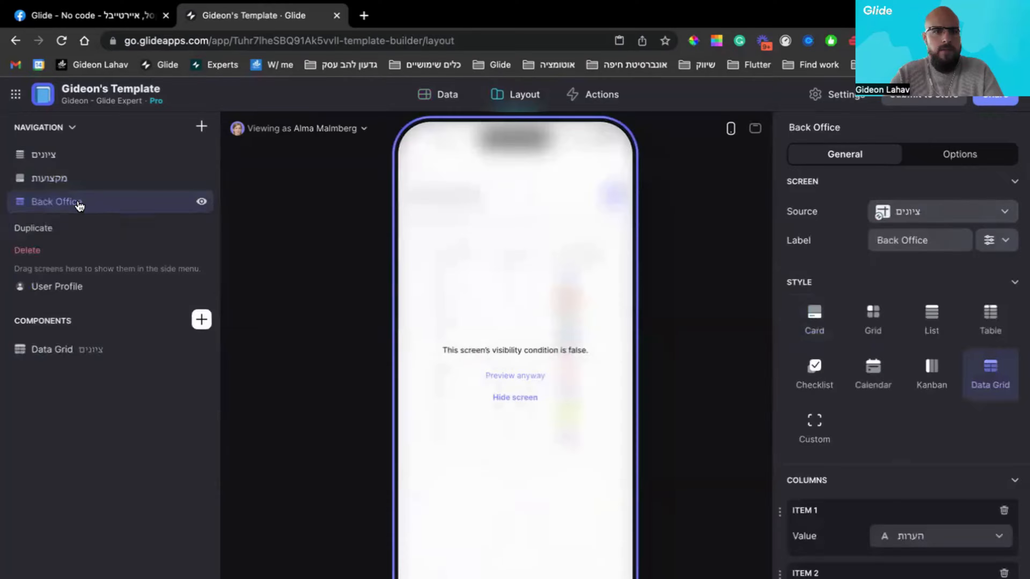
{"action": "left_click", "coordinate": [43, 248]}
- Change the Company directory screen's label to משתמשים
{"action": "left_click", "coordinate": [103, 203]}
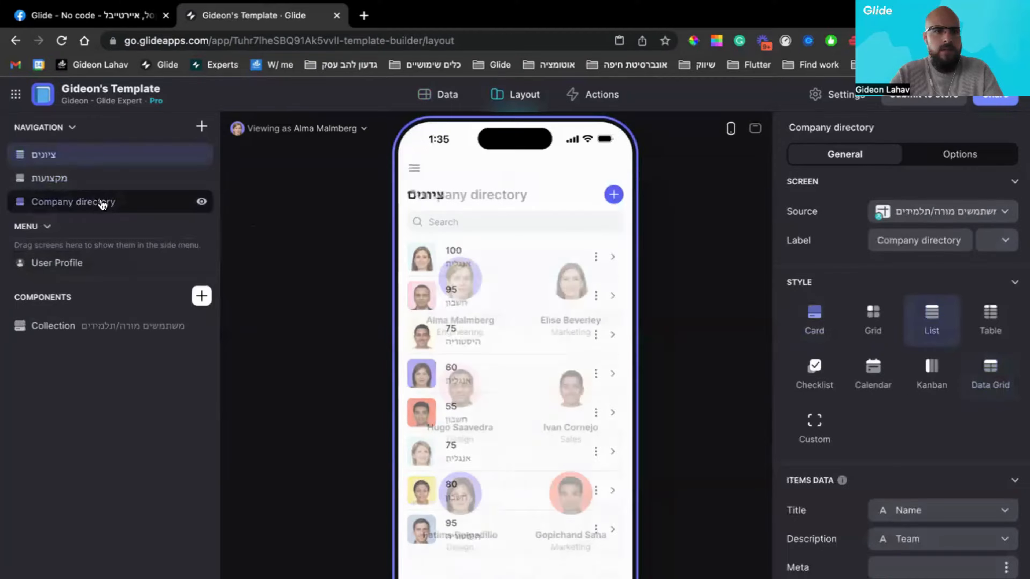
{"action": "triple_click", "coordinate": [927, 239]}
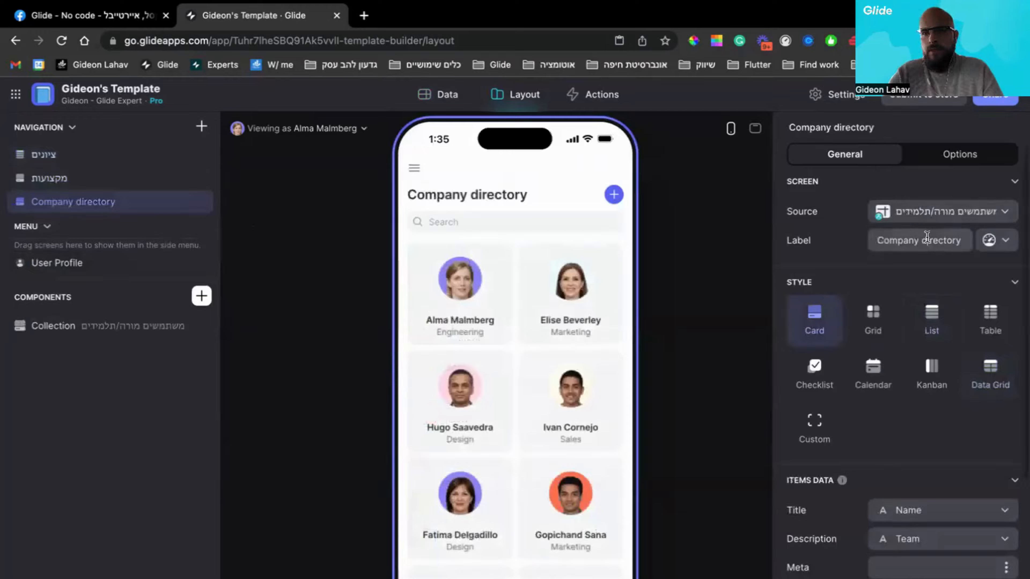
{"action": "type", "text": "מ"}
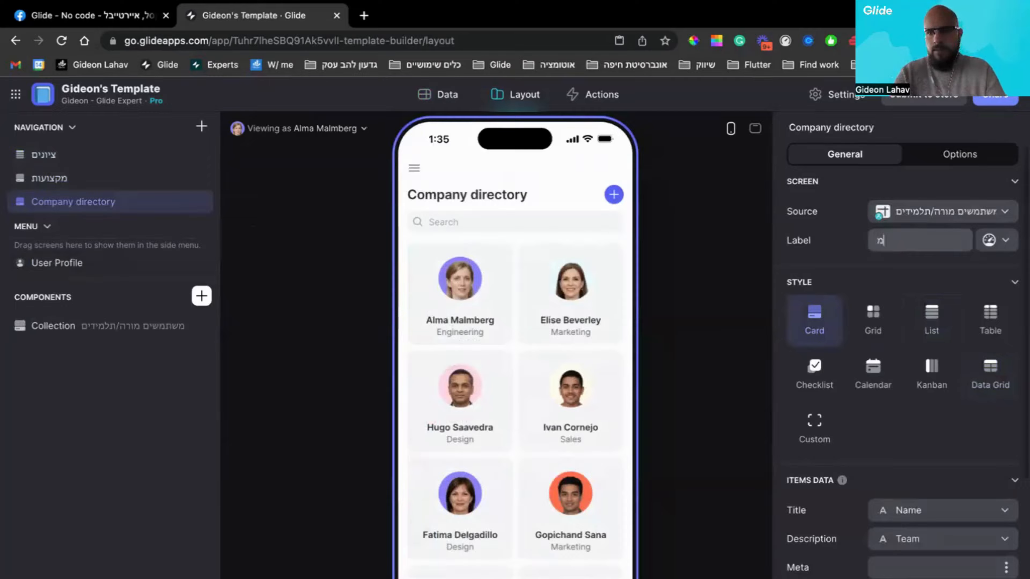
{"action": "type", "text": "שתמשים"}
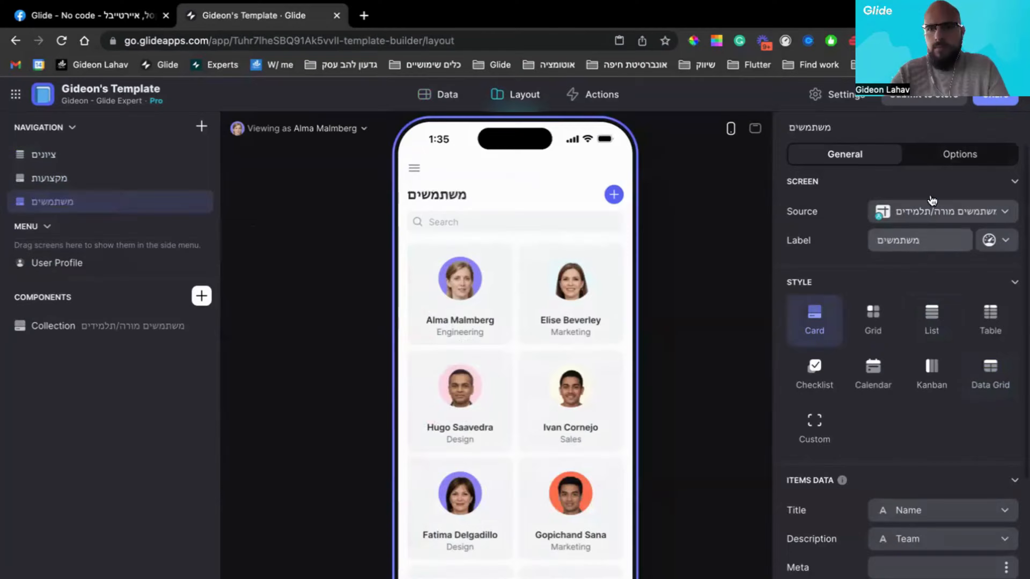
{"action": "left_click", "coordinate": [947, 156]}
{"action": "left_click", "coordinate": [839, 160]}
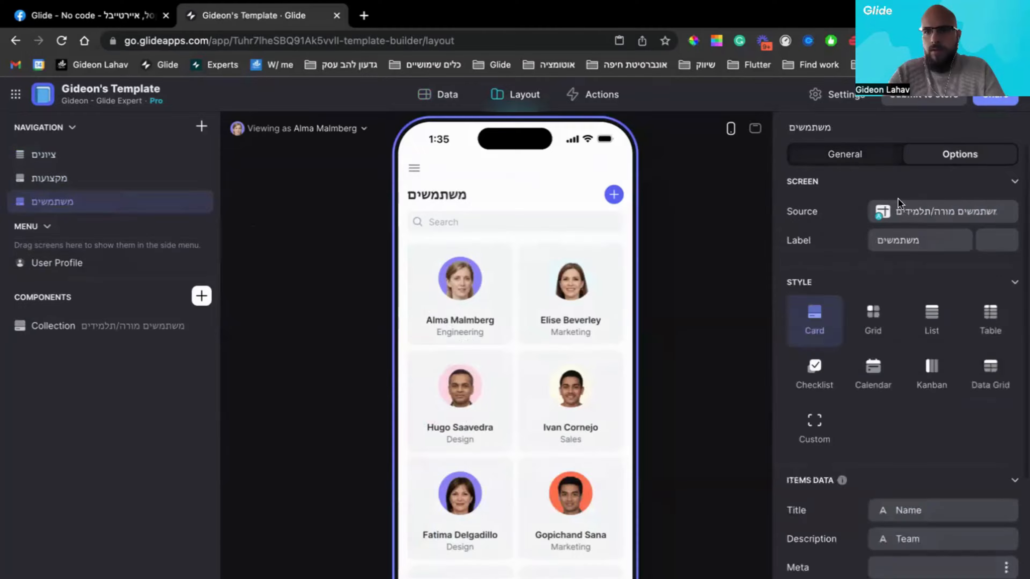
- Change the label of the users screen to תלמידים
{"action": "double_click", "coordinate": [904, 240]}
{"action": "type", "text": "תלמידי"}
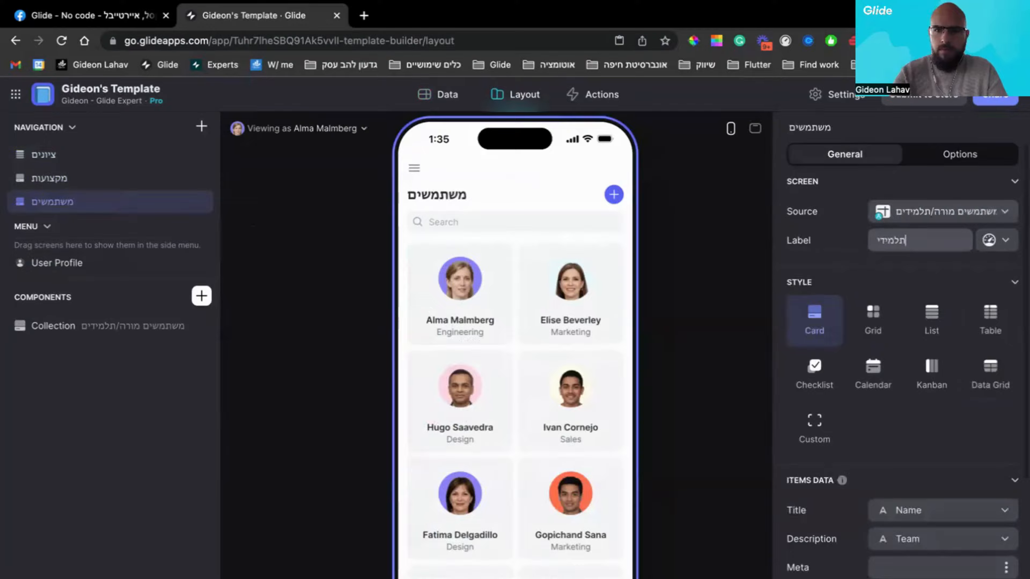
{"action": "type", "text": "ם"}
- Search the Legacy icons for "school" and give the תלמידים screen the second graduate icon under Avatars
{"action": "left_click", "coordinate": [988, 247]}
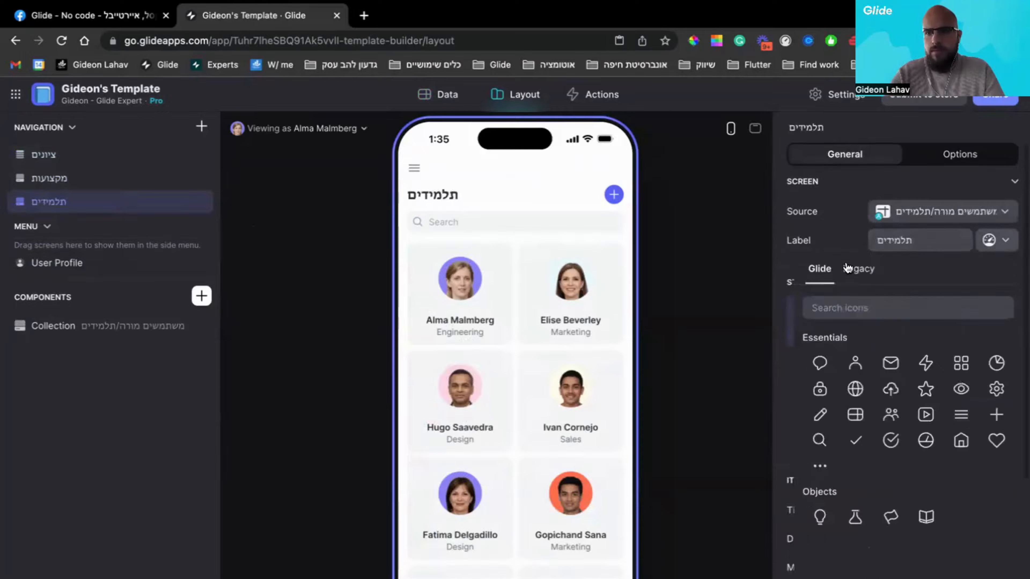
{"action": "left_click", "coordinate": [859, 269]}
{"action": "type", "text": "school"}
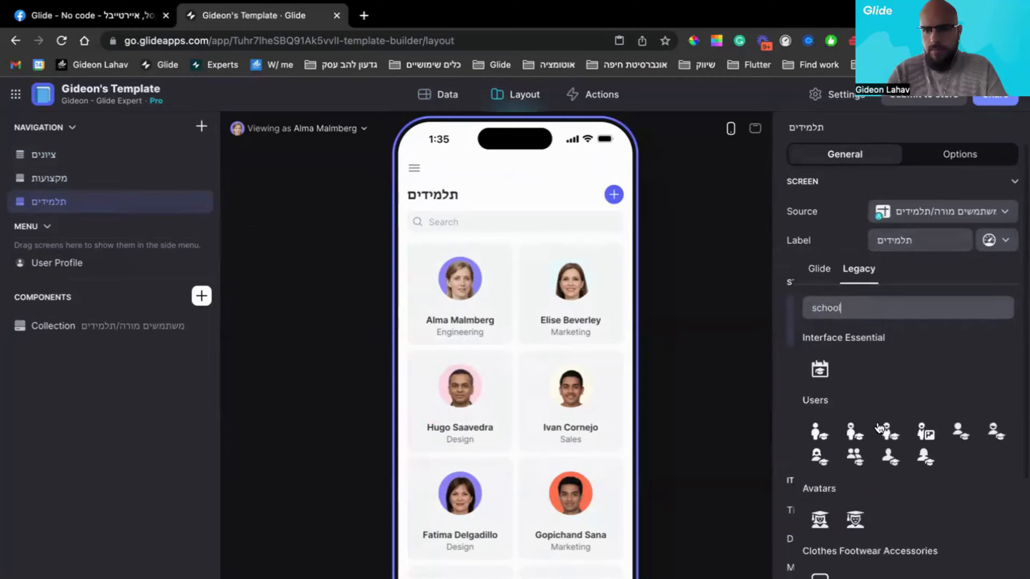
{"action": "scroll", "coordinate": [927, 470], "scroll_direction": "down", "scroll_amount": 1}
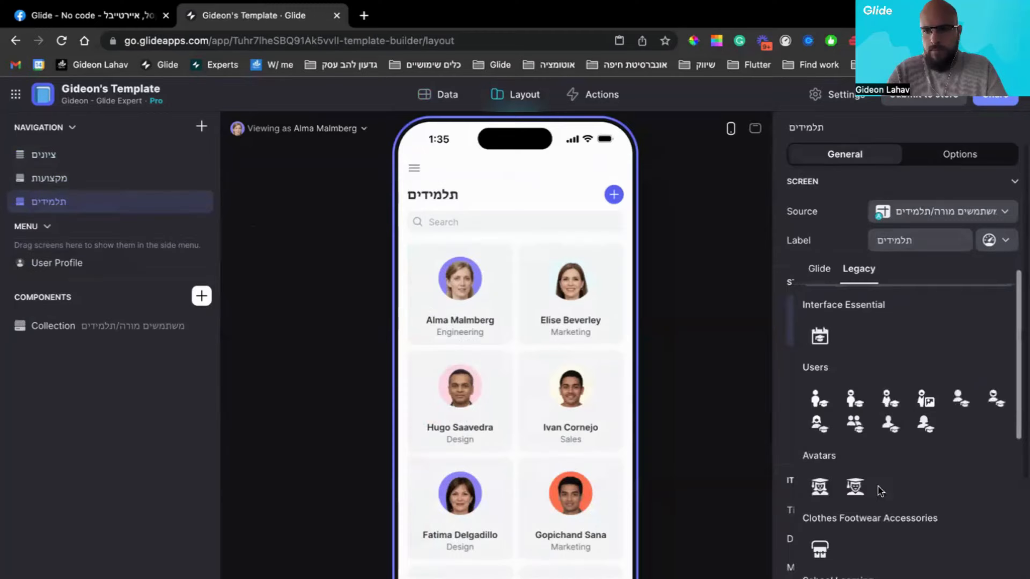
{"action": "left_click", "coordinate": [853, 492]}
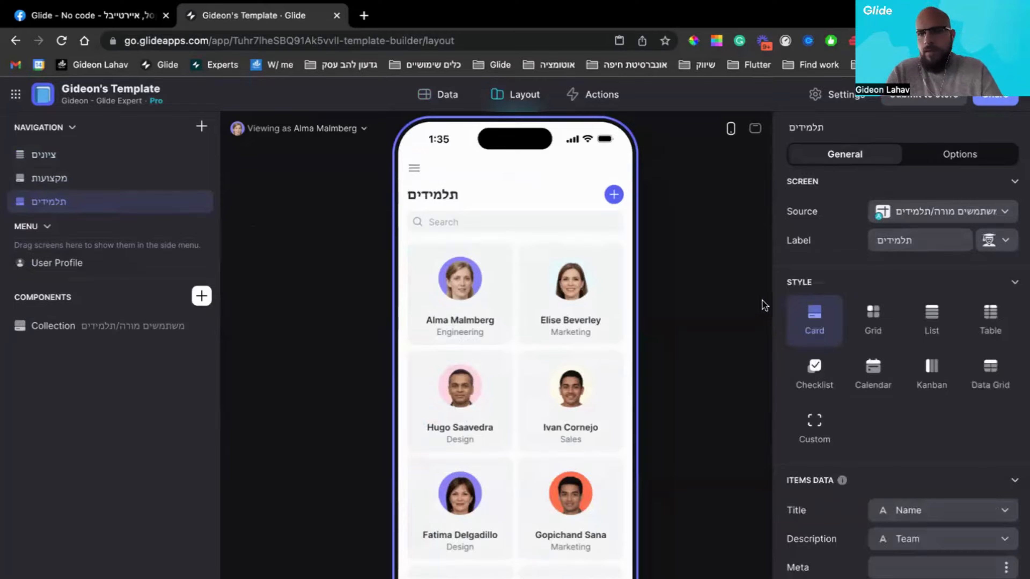
- Replace the Team description of the תלמידים items with an empty custom value and switch the screen to the List style
{"action": "left_click", "coordinate": [906, 539]}
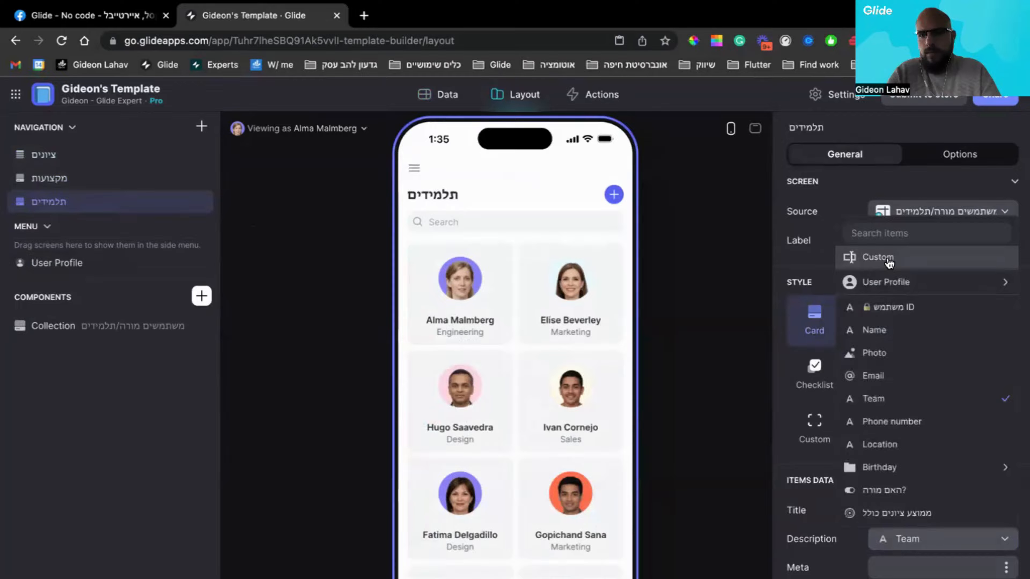
{"action": "left_click", "coordinate": [889, 263]}
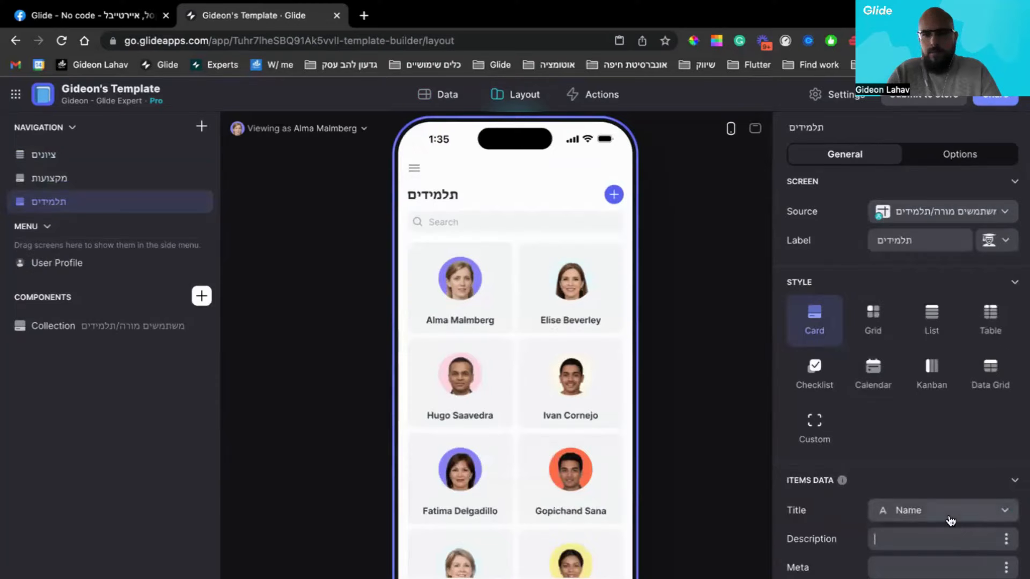
{"action": "left_click", "coordinate": [944, 323]}
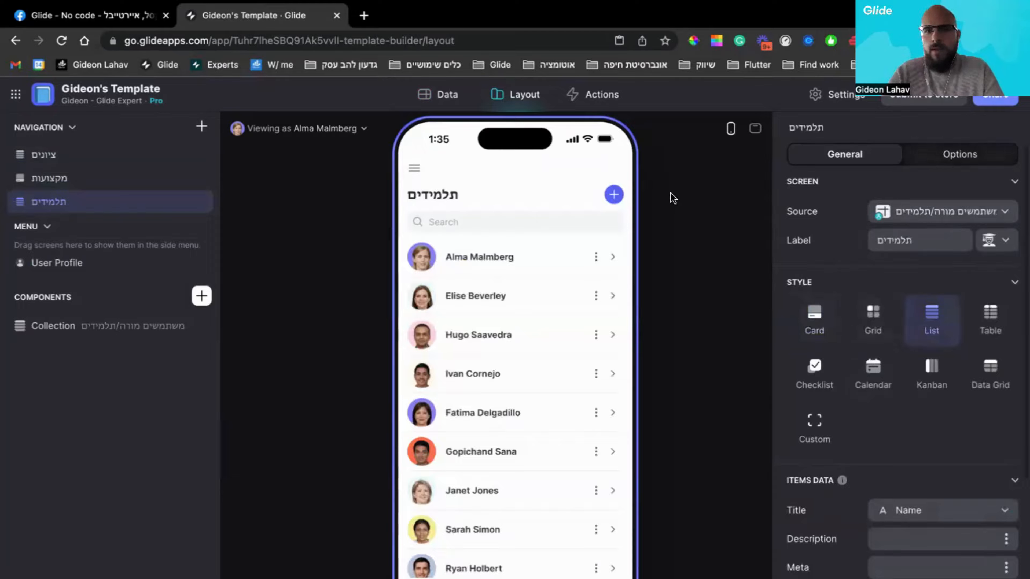
- Open the add form of the תלמידים screen and set its title to תלמיד חדש
{"action": "left_click", "coordinate": [614, 195]}
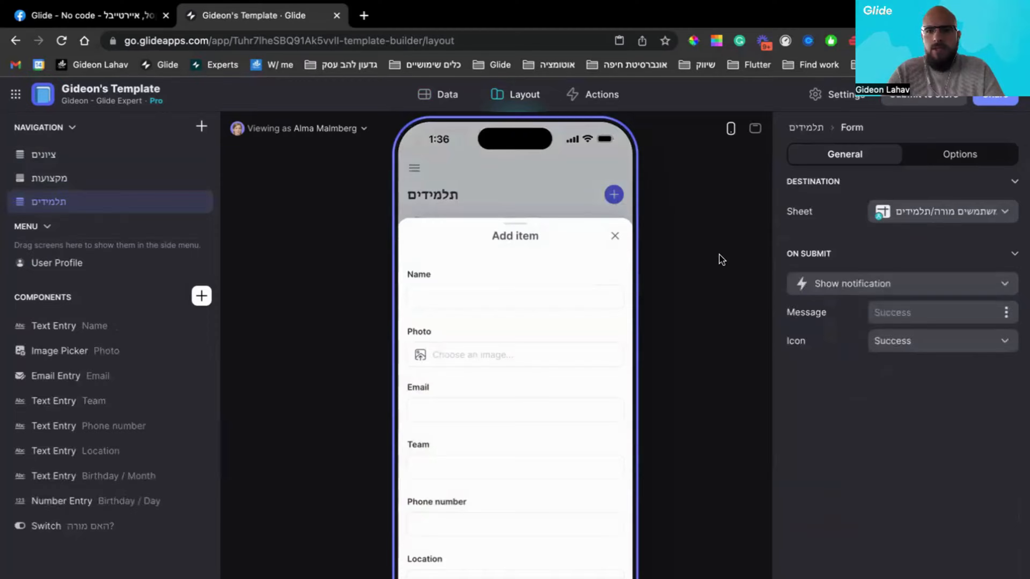
{"action": "left_click", "coordinate": [949, 156]}
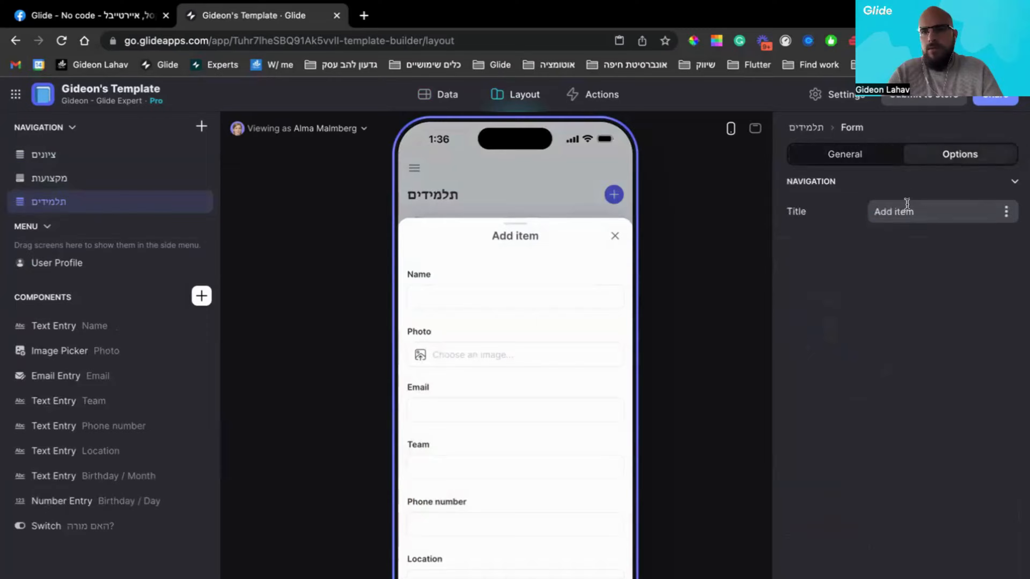
{"action": "triple_click", "coordinate": [907, 209]}
{"action": "type", "text": "תלמיד חדש"}
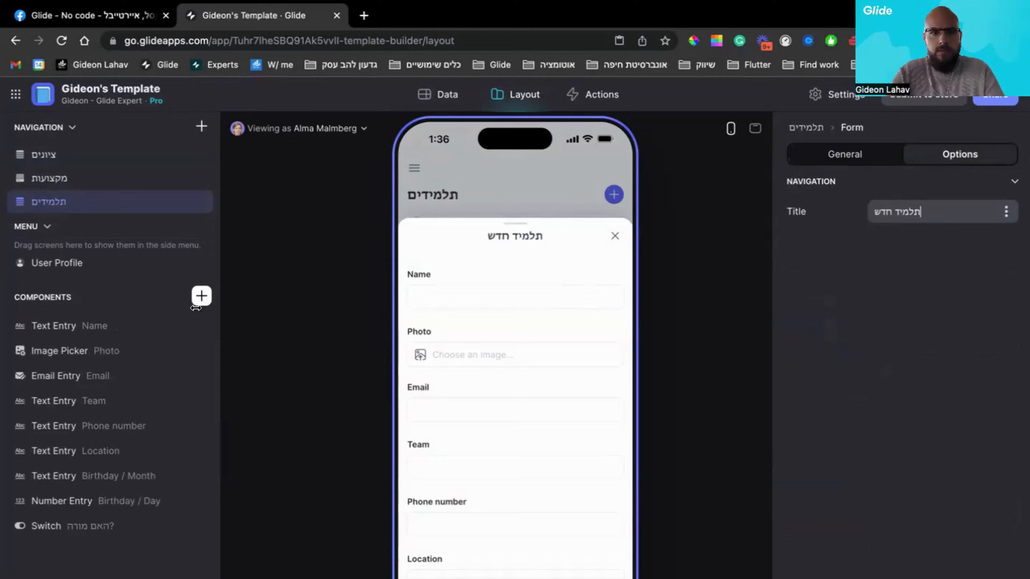
- Label the form's Name entry שם התלמיד and make it required
{"action": "left_click", "coordinate": [83, 326]}
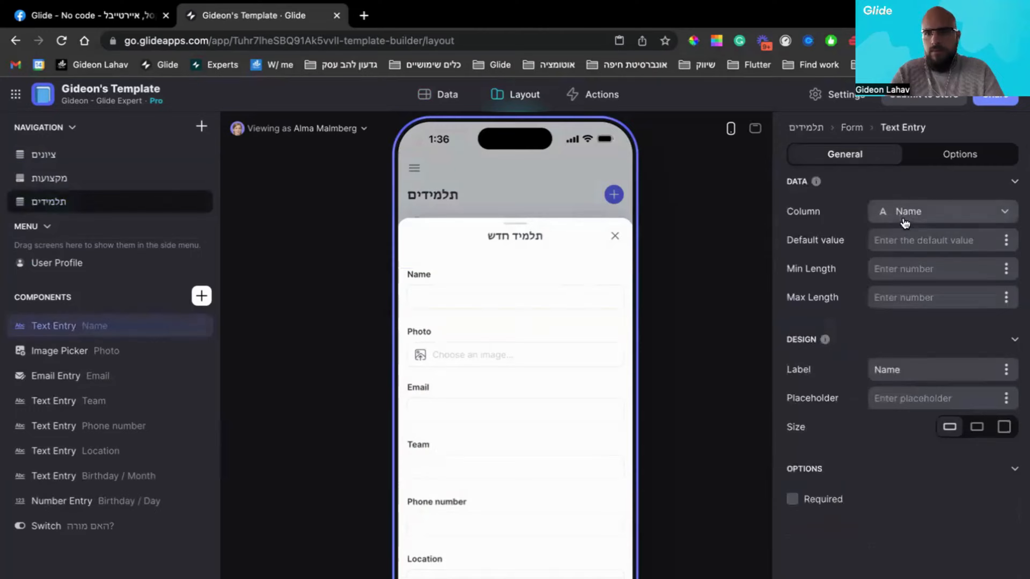
{"action": "double_click", "coordinate": [900, 369]}
{"action": "type", "text": "שם התלמיד"}
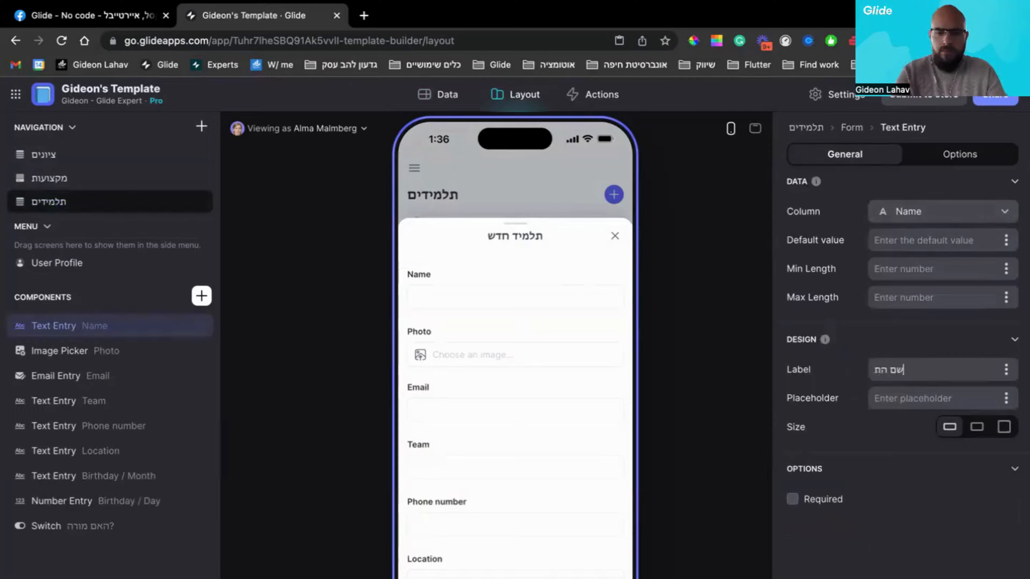
{"action": "left_click", "coordinate": [809, 499]}
- Set the label of the form's Photo image picker to תמונת פרופיל
{"action": "left_click", "coordinate": [105, 351]}
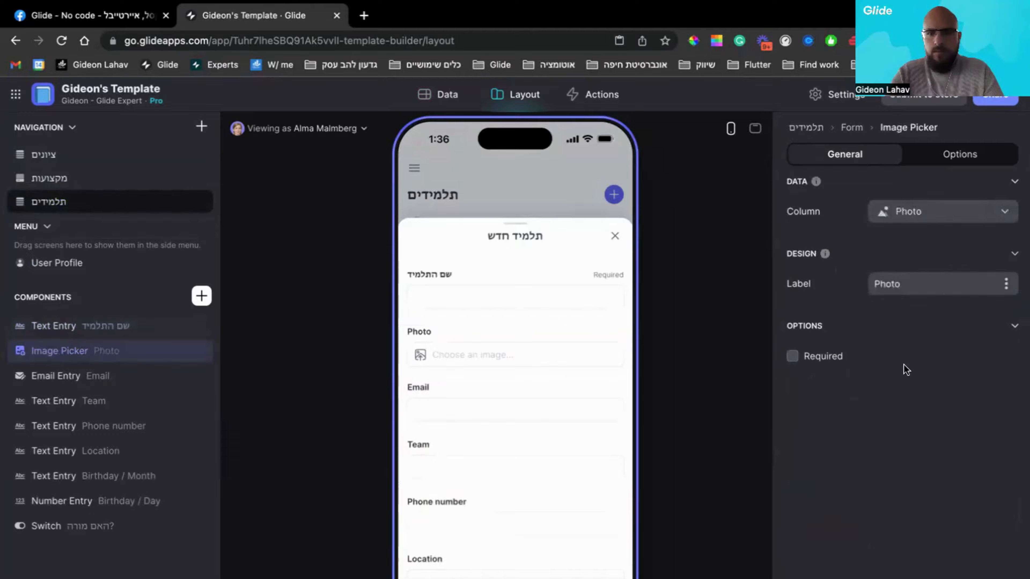
{"action": "double_click", "coordinate": [903, 279]}
{"action": "type", "text": "תמונ"}
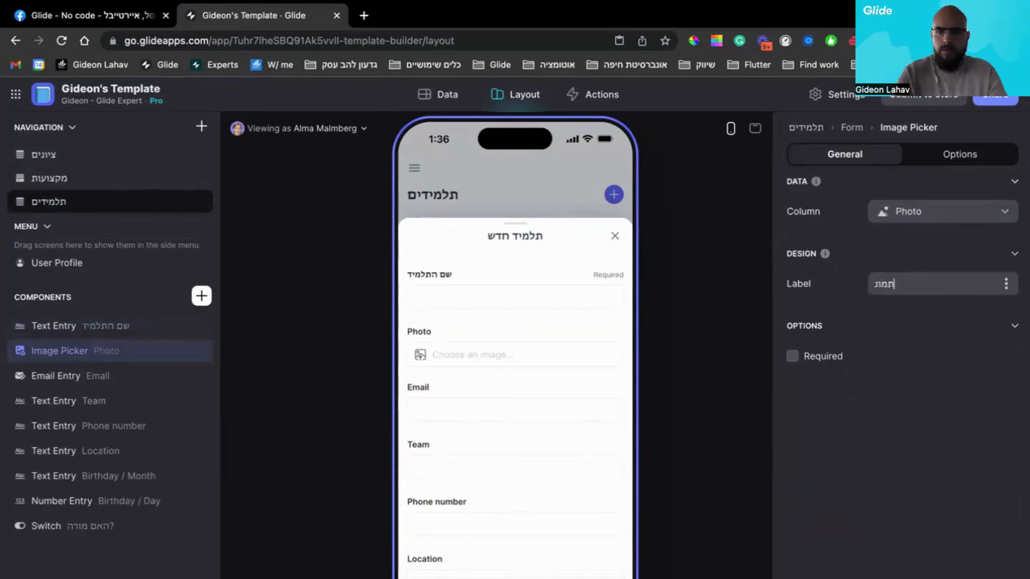
{"action": "type", "text": "ת פרופיל"}
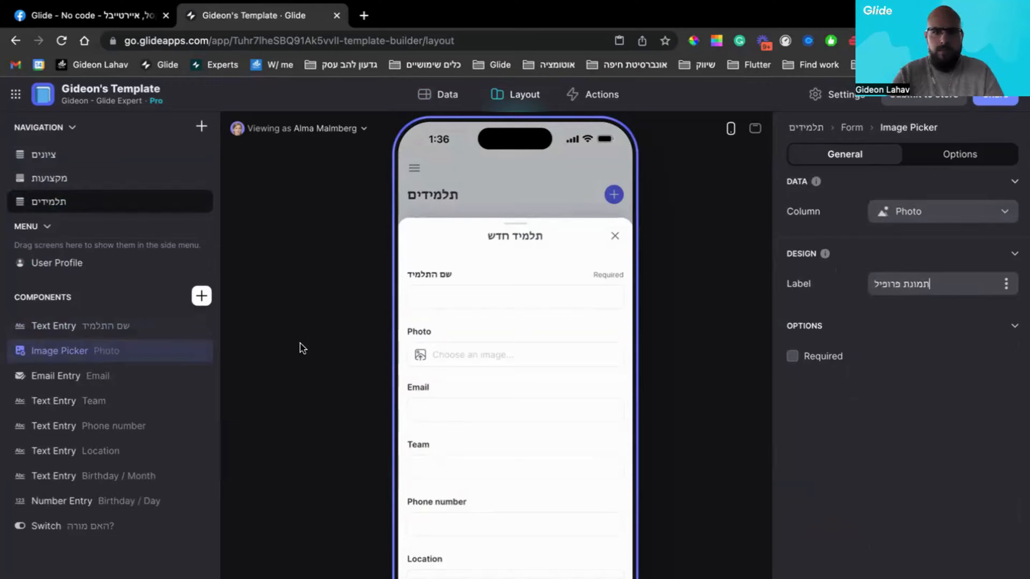
{"action": "left_click", "coordinate": [56, 376]}
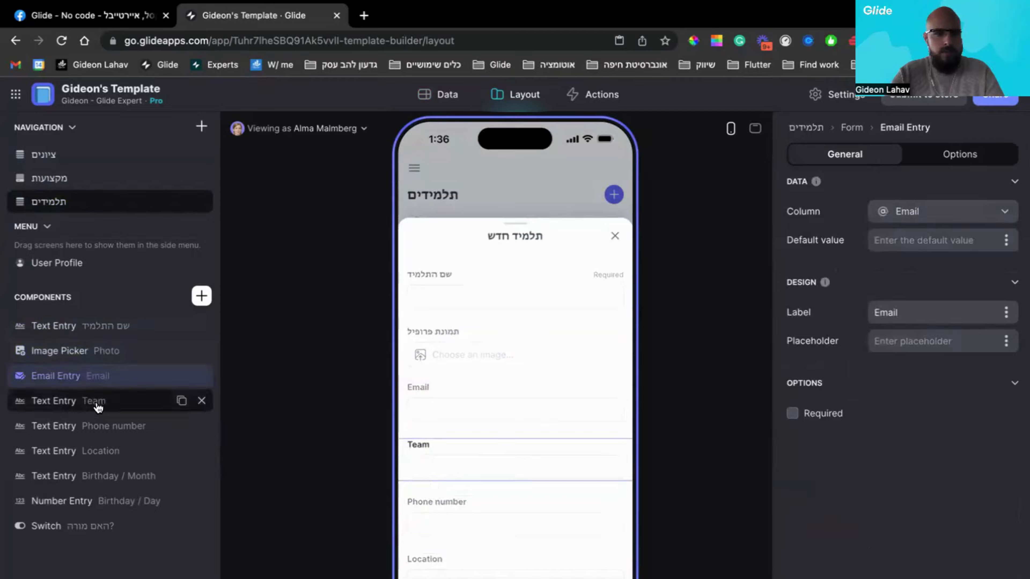
- Keep the Team text entry in the form and change its label to כתה
{"action": "left_click", "coordinate": [202, 401]}
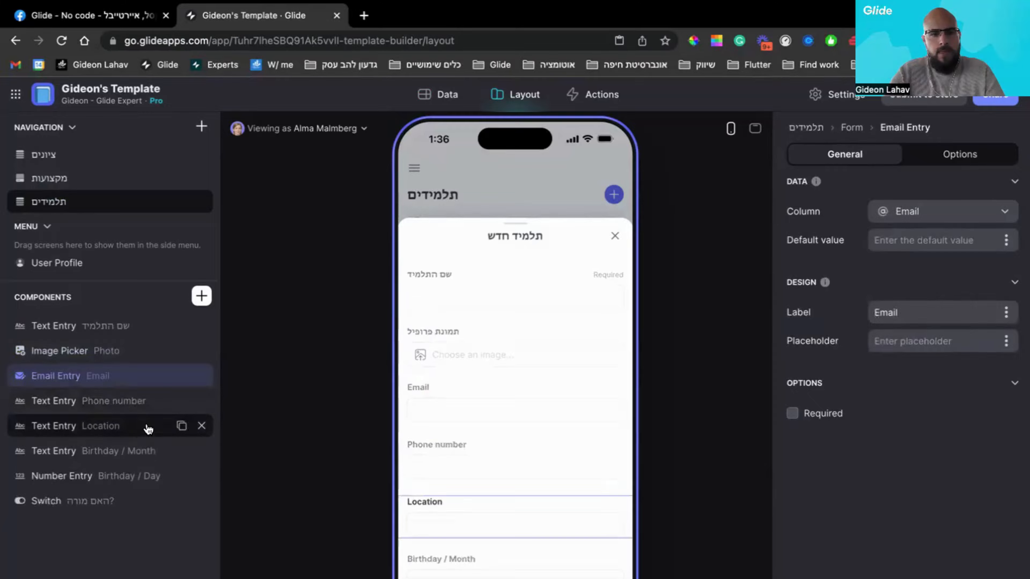
{"action": "key", "text": "ctrl+z"}
{"action": "left_click", "coordinate": [113, 401]}
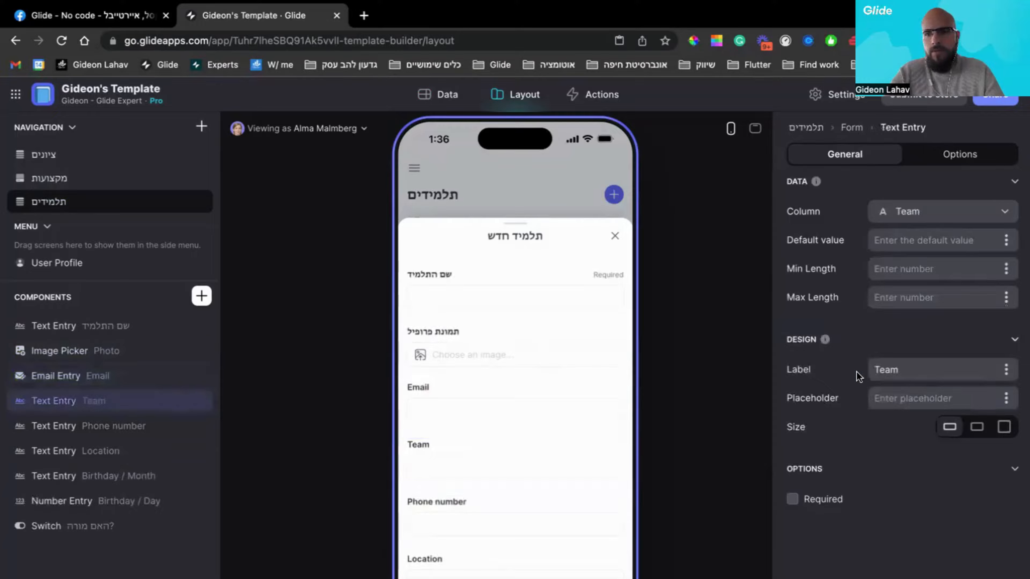
{"action": "double_click", "coordinate": [887, 369]}
{"action": "type", "text": "כתה"}
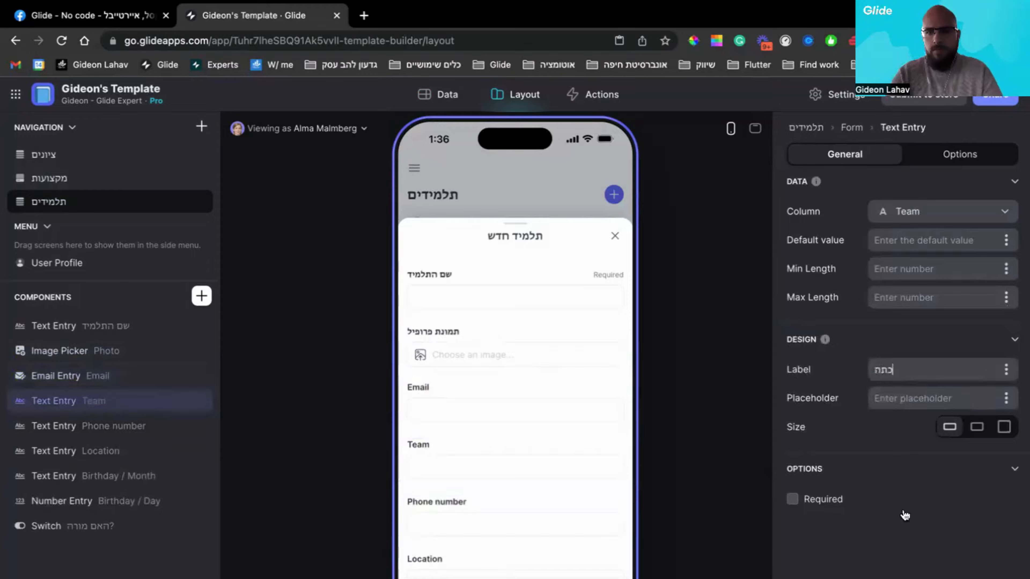
- Rename the Team column of the משתמשים מורה/תלמידים table to כיתה
{"action": "left_click", "coordinate": [445, 96]}
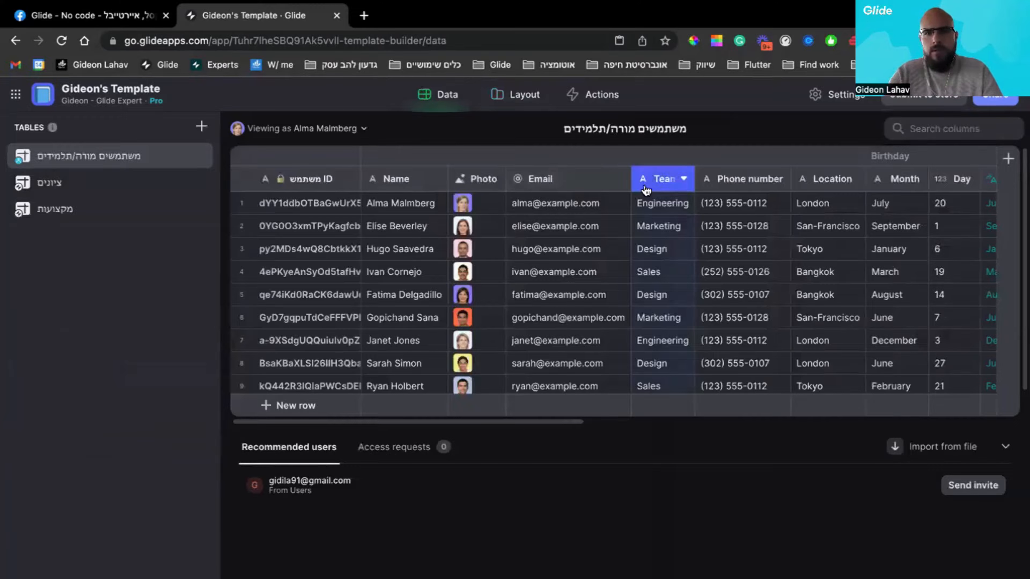
{"action": "left_click", "coordinate": [683, 179]}
{"action": "type", "text": "כית"}
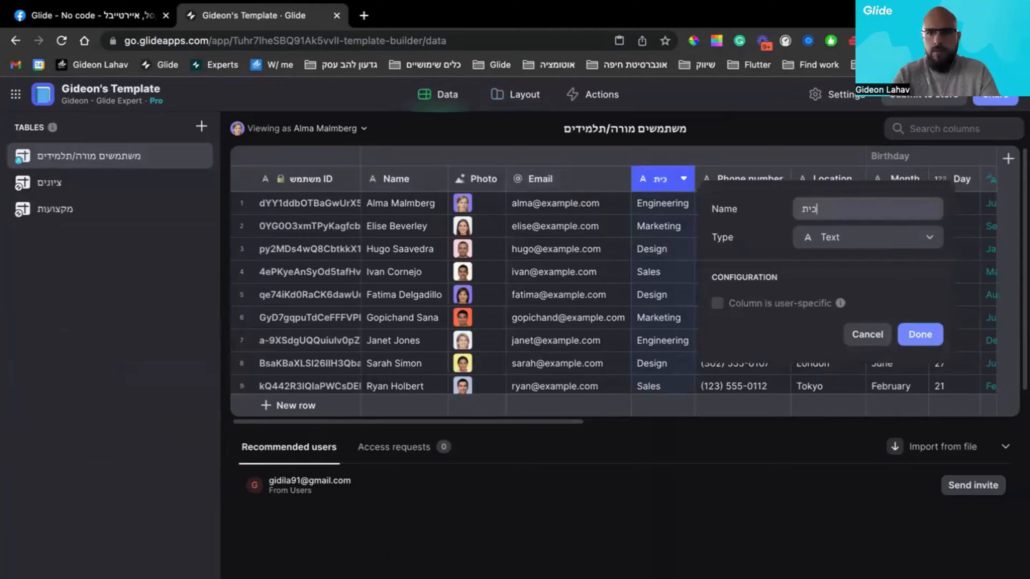
{"action": "type", "text": "ה"}
{"action": "left_click", "coordinate": [919, 334]}
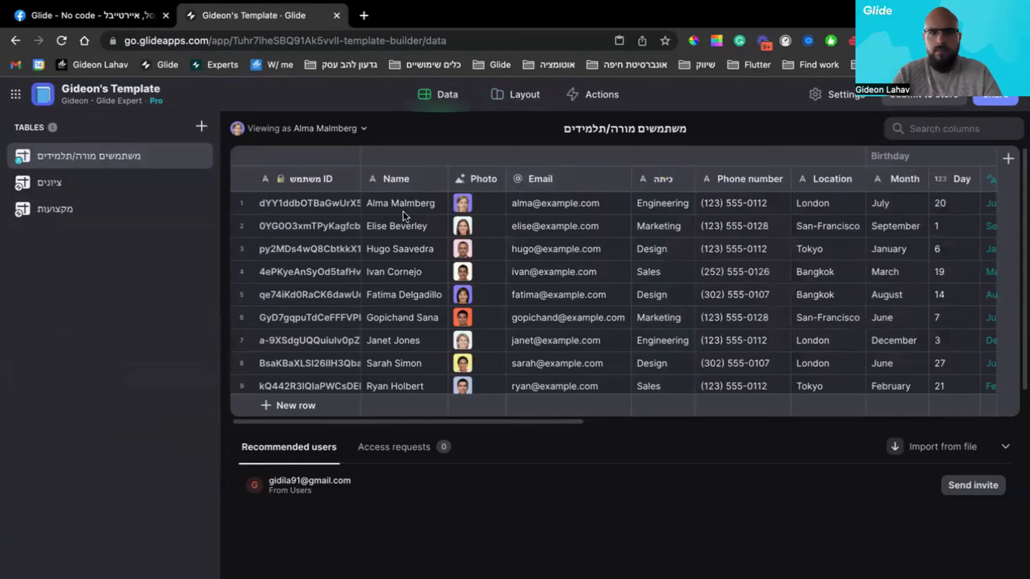
- Create a new empty table named אפשרויות בחירה
{"action": "left_click", "coordinate": [201, 127]}
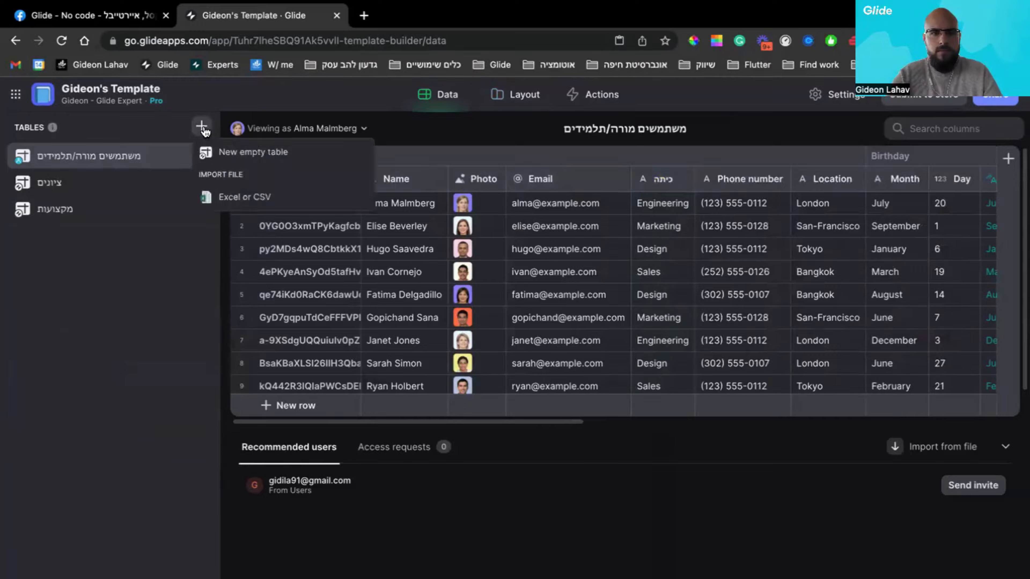
{"action": "left_click", "coordinate": [222, 153]}
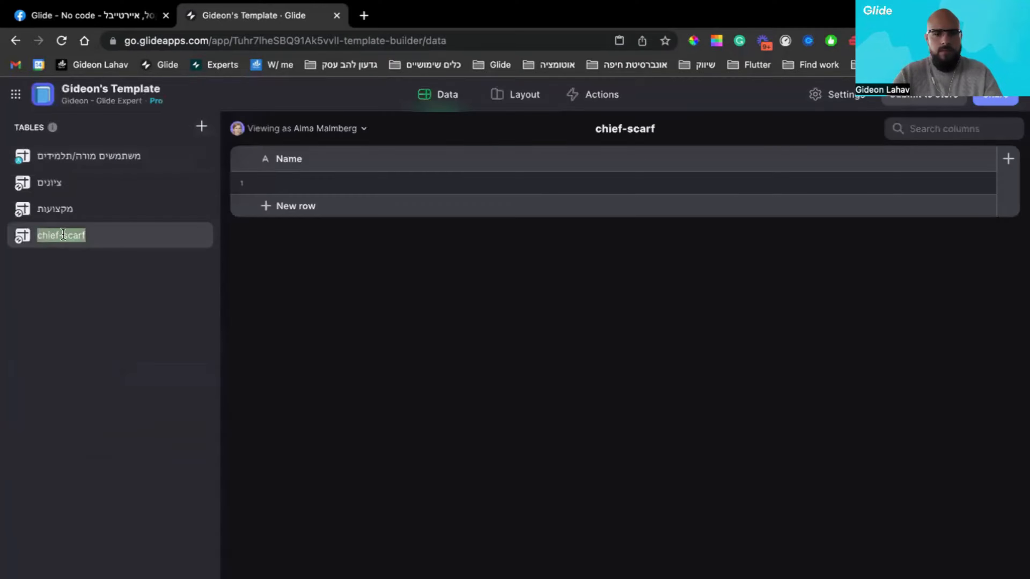
{"action": "type", "text": "אפשרויות בחירה"}
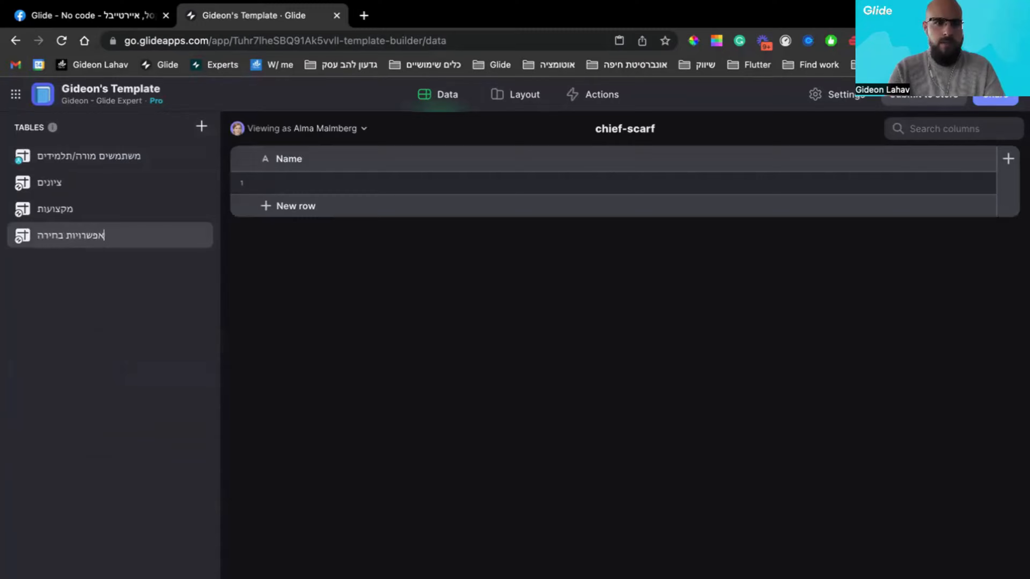
{"action": "key", "text": "Return"}
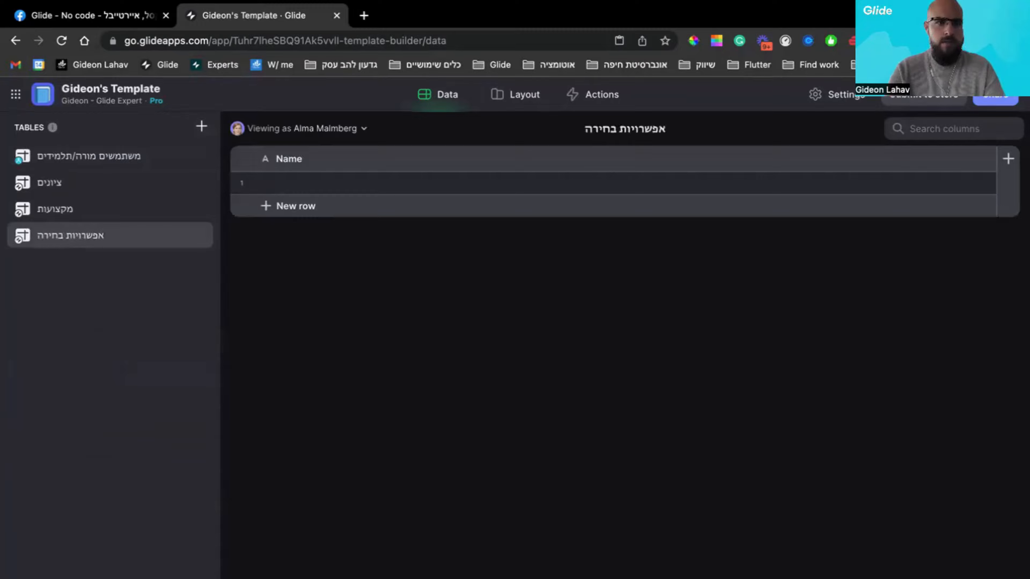
- Rename the Name column of the אפשרויות בחירה table to כיתות, keeping it as the only column
{"action": "double_click", "coordinate": [327, 163]}
{"action": "type", "text": "כיתות"}
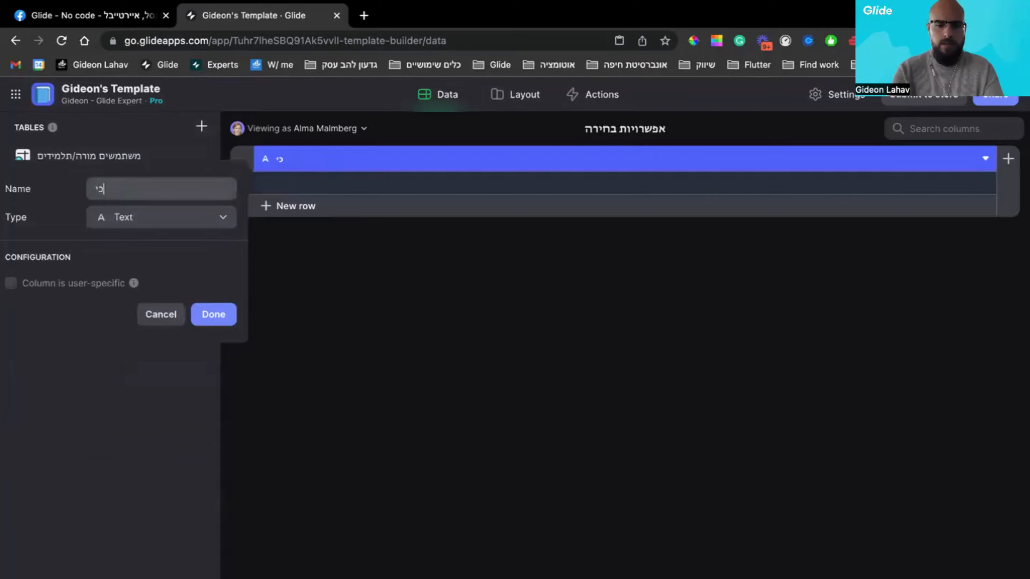
{"action": "left_click", "coordinate": [219, 317]}
{"action": "left_click", "coordinate": [1008, 159]}
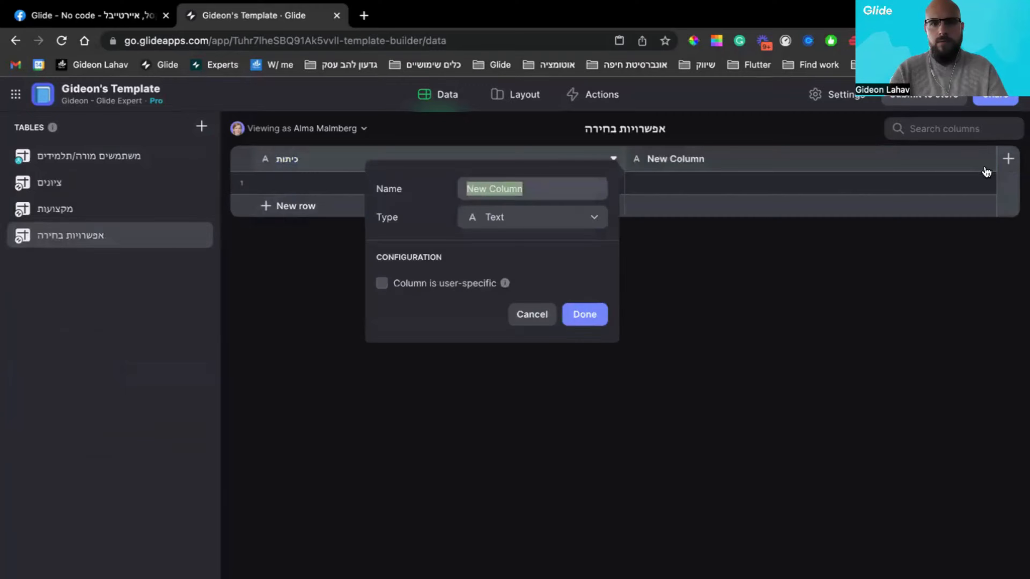
{"action": "left_click", "coordinate": [545, 319]}
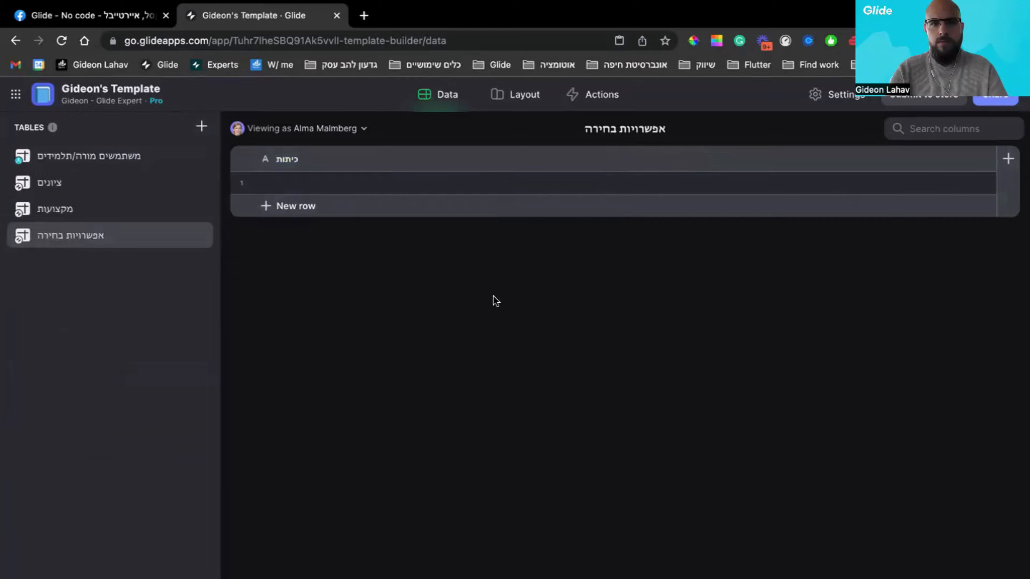
- Enter the classes ז, ח and ט in the first three rows of the כיתות column
{"action": "left_click", "coordinate": [307, 209]}
{"action": "left_click", "coordinate": [307, 192]}
{"action": "left_click", "coordinate": [305, 187]}
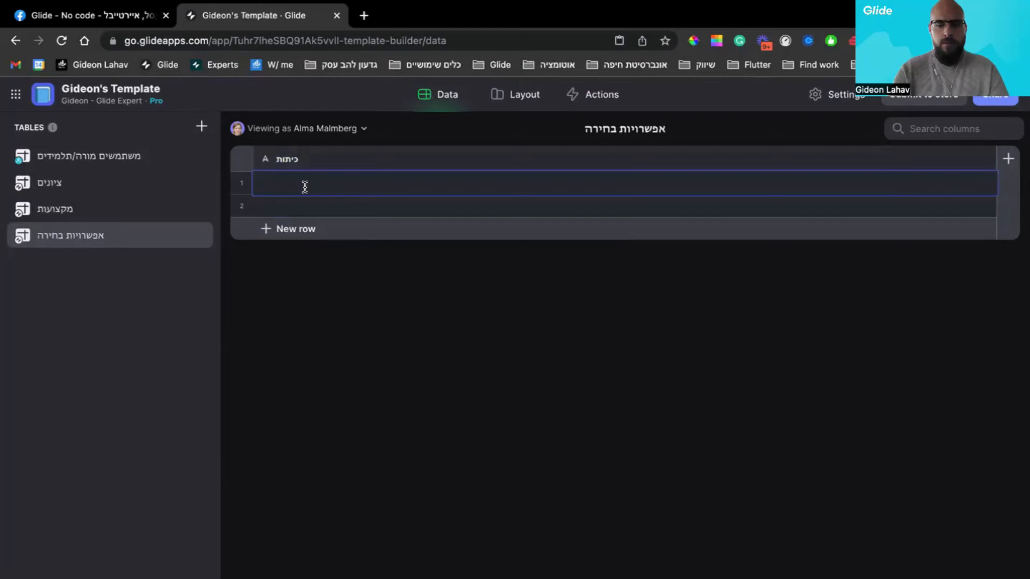
{"action": "left_click", "coordinate": [355, 205]}
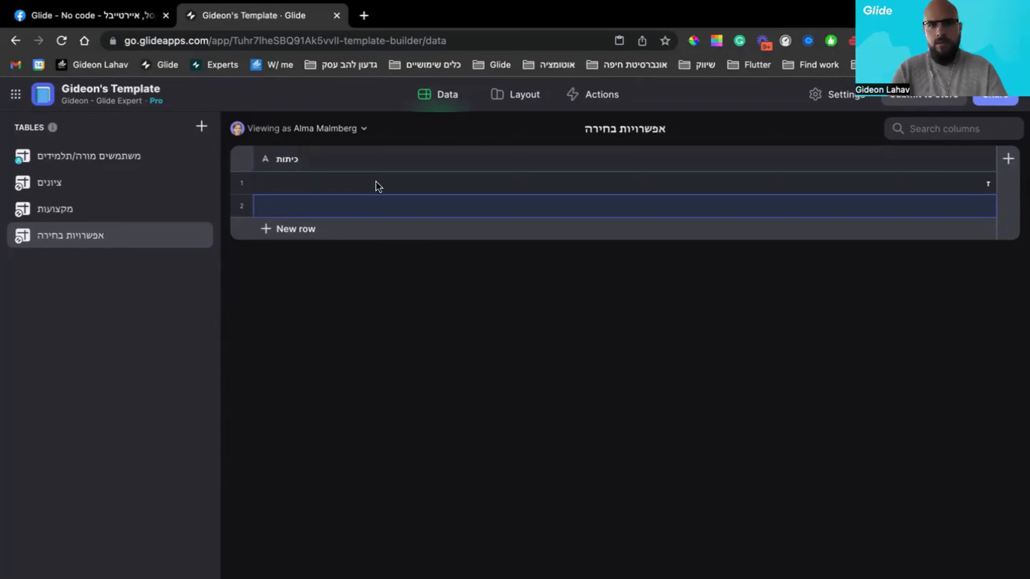
{"action": "left_click", "coordinate": [378, 205]}
{"action": "type", "text": "ח"}
{"action": "key", "text": "Return"}
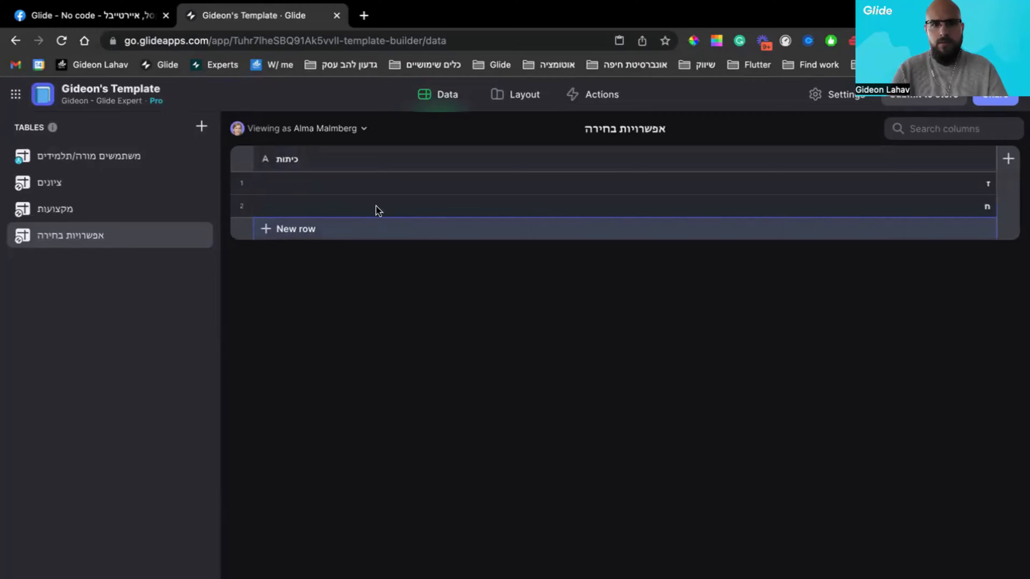
{"action": "left_click", "coordinate": [337, 223]}
{"action": "key", "text": "Return"}
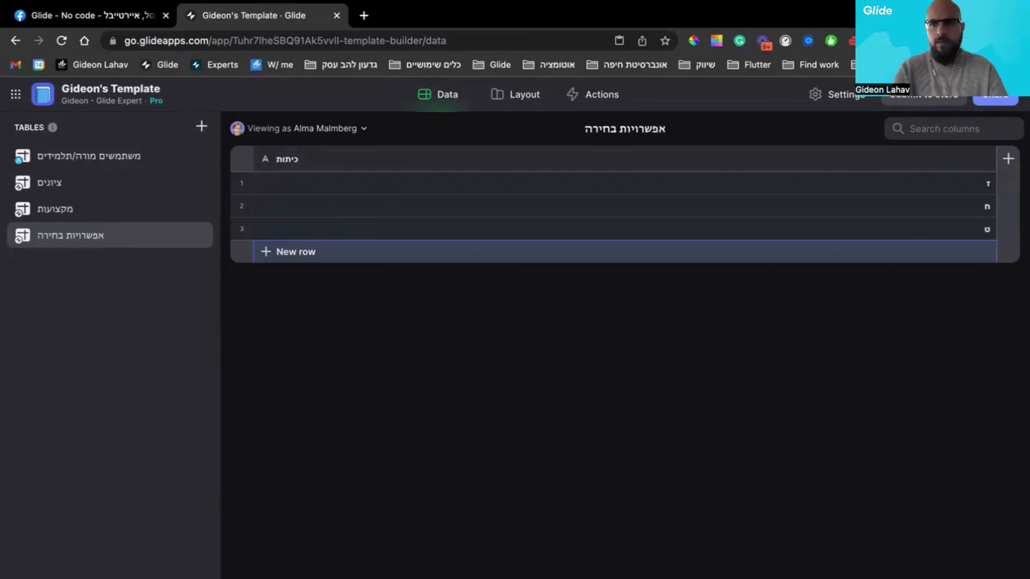
- Add more rows to the כיתות column and enter the classes י, יא and יב, leaving no empty row
{"action": "left_click", "coordinate": [283, 244]}
{"action": "left_click", "coordinate": [288, 268]}
{"action": "left_click", "coordinate": [288, 294]}
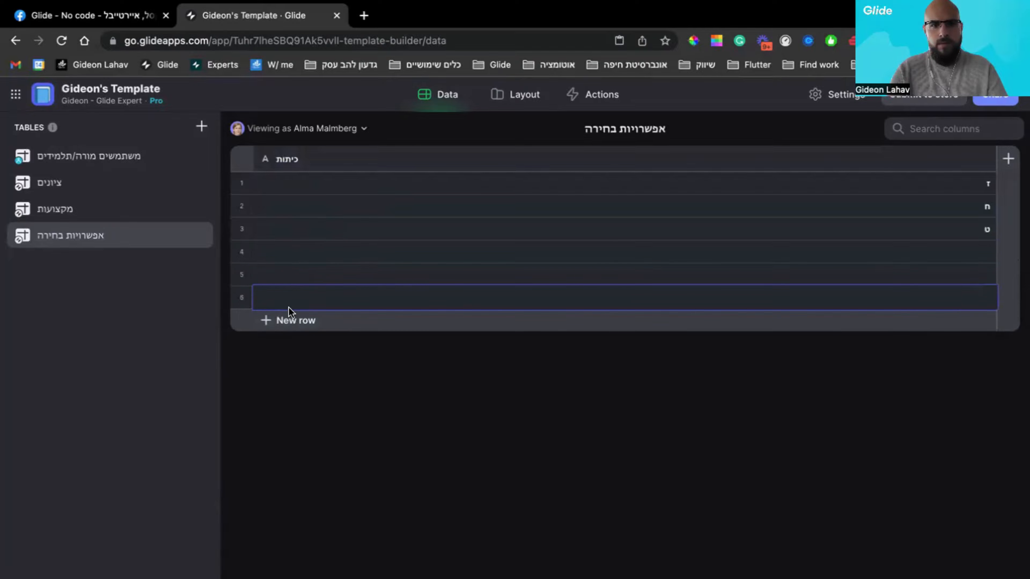
{"action": "left_click", "coordinate": [294, 322]}
{"action": "left_click", "coordinate": [432, 253]}
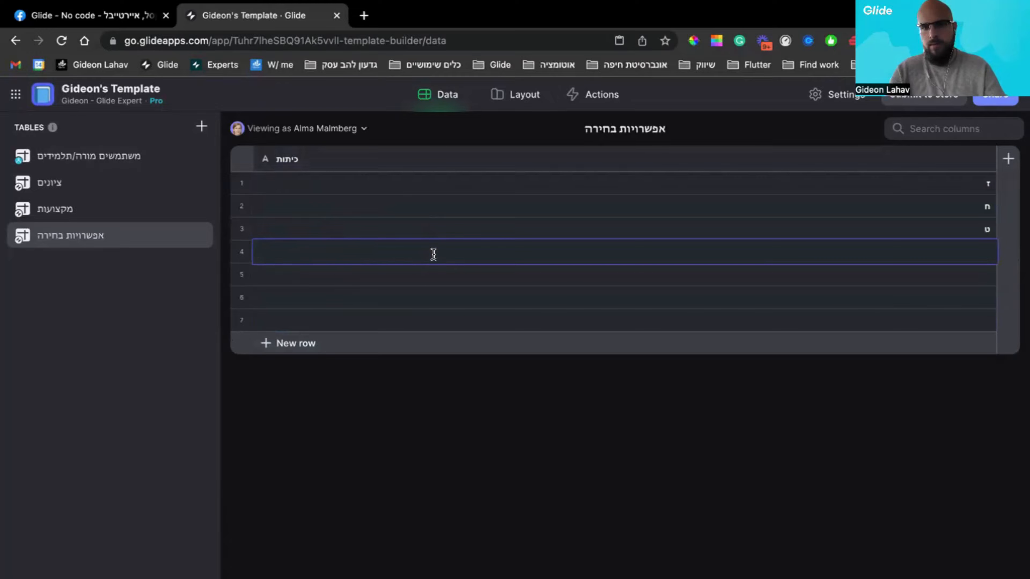
{"action": "key", "text": "Return"}
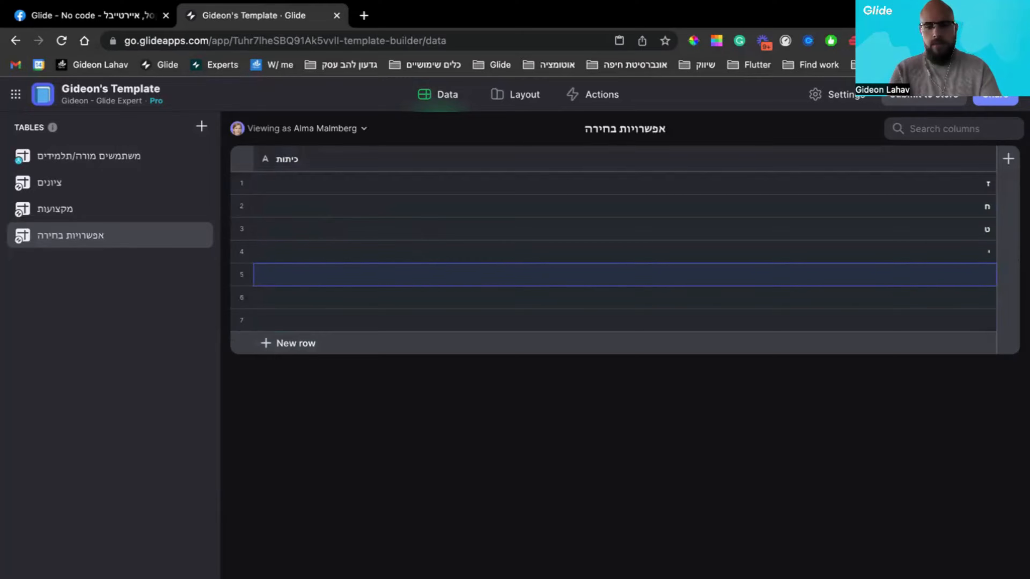
{"action": "left_click", "coordinate": [410, 268]}
{"action": "key", "text": "Return"}
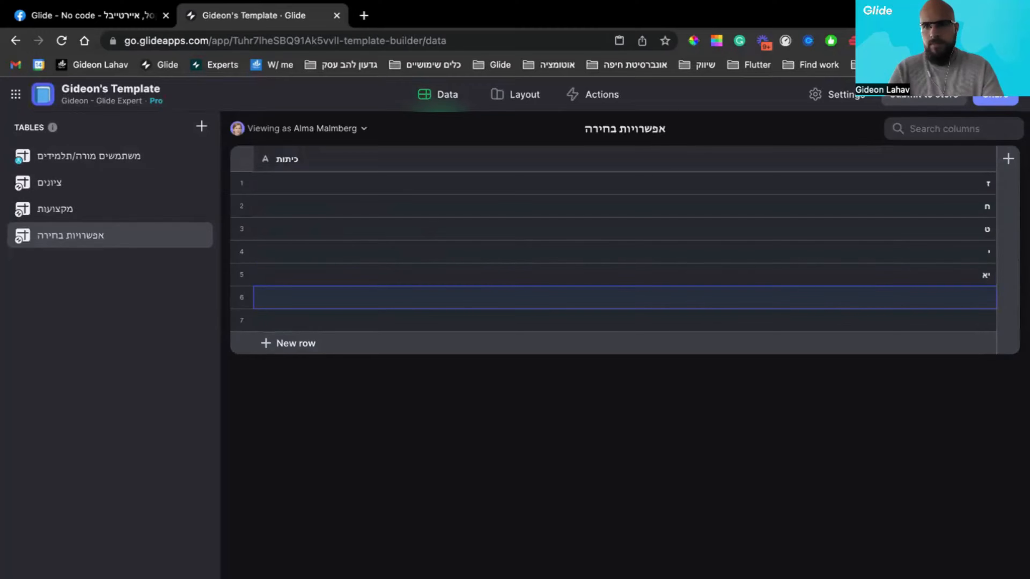
{"action": "left_click", "coordinate": [411, 297]}
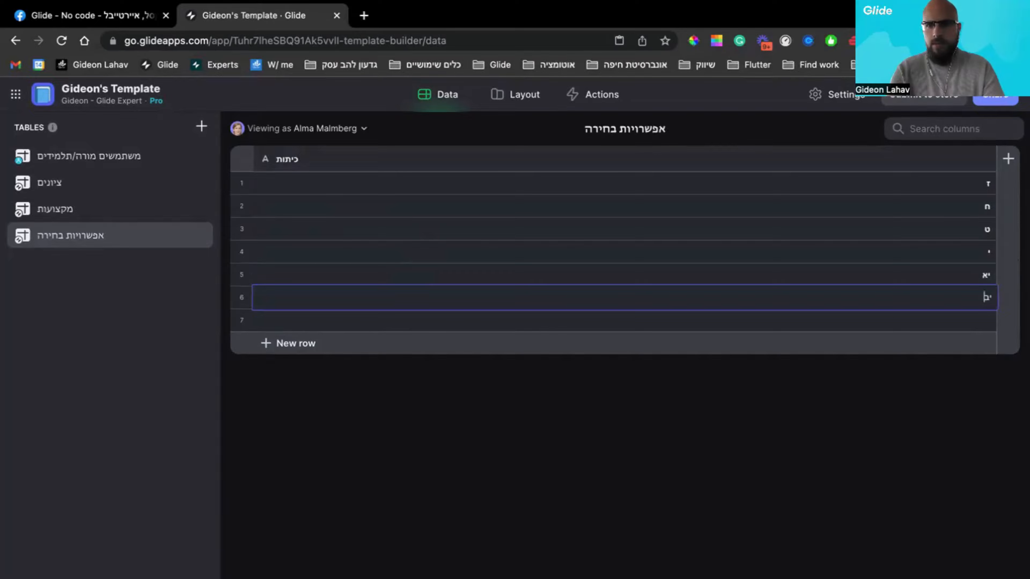
{"action": "type", "text": "יב"}
{"action": "key", "text": "Return"}
{"action": "key", "text": "Escape"}
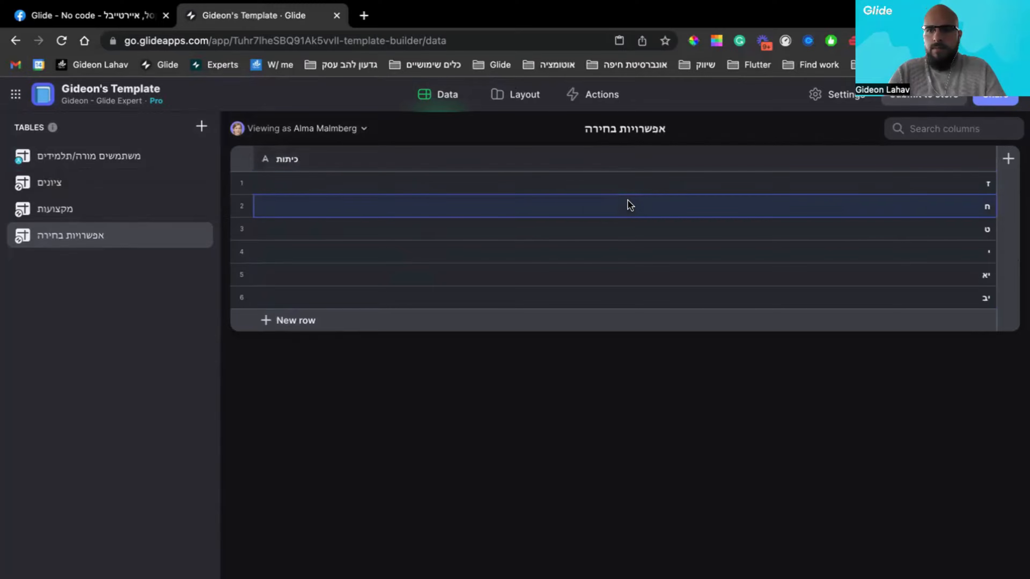
- Replace the values in the כיתה column of the משתמשים מורה/תלמידים table with the classes ח and ט copied from אפשרויות בחירה
{"action": "left_click", "coordinate": [632, 209]}
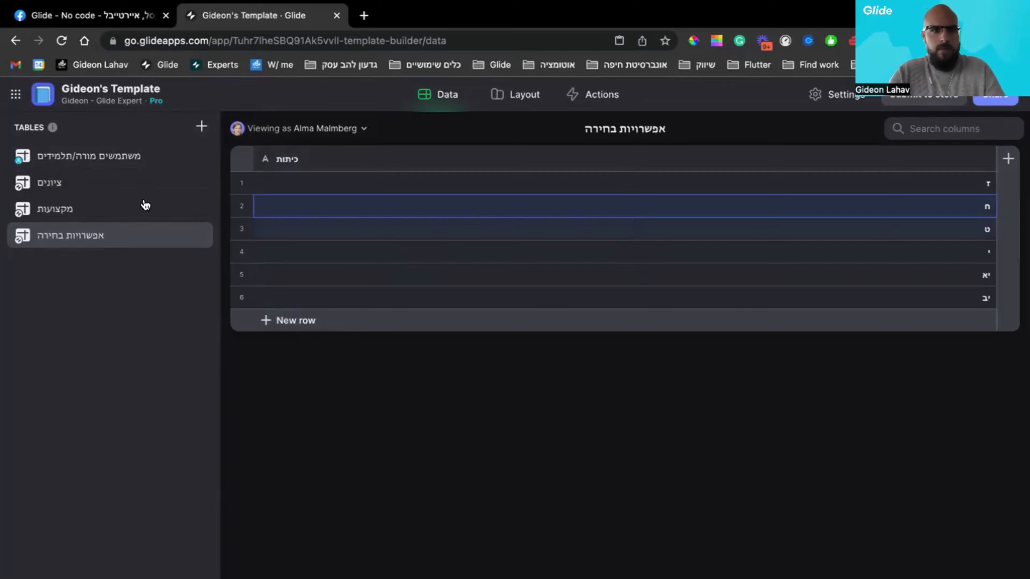
{"action": "left_click", "coordinate": [83, 158]}
{"action": "left_click", "coordinate": [670, 209]}
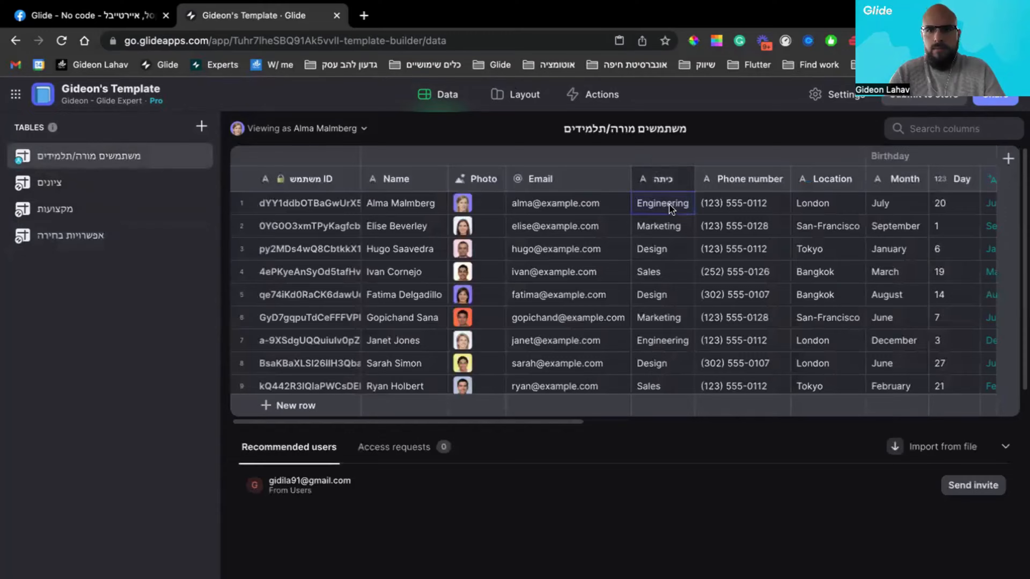
{"action": "key", "text": "Down"}
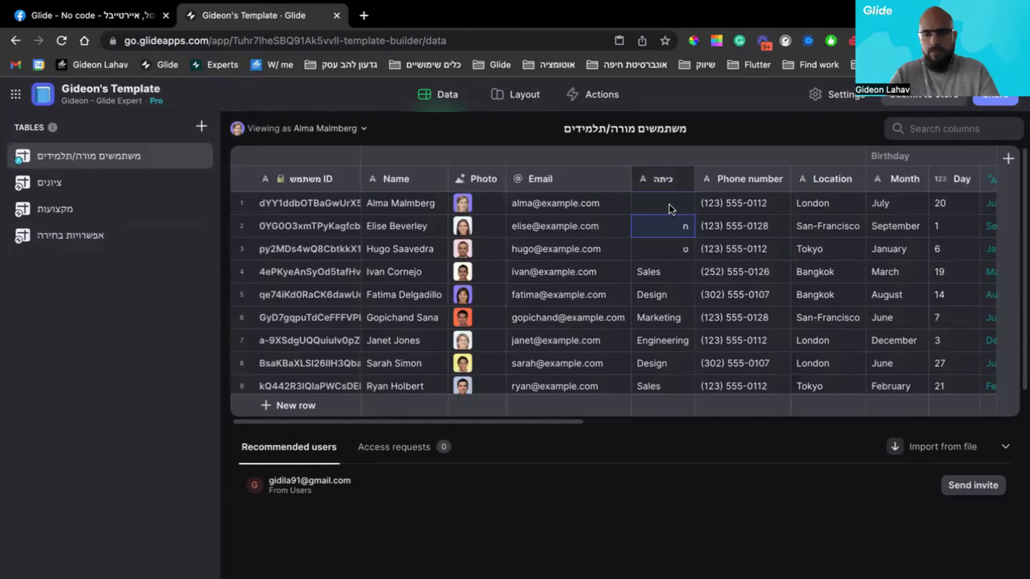
{"action": "key", "text": "Down"}
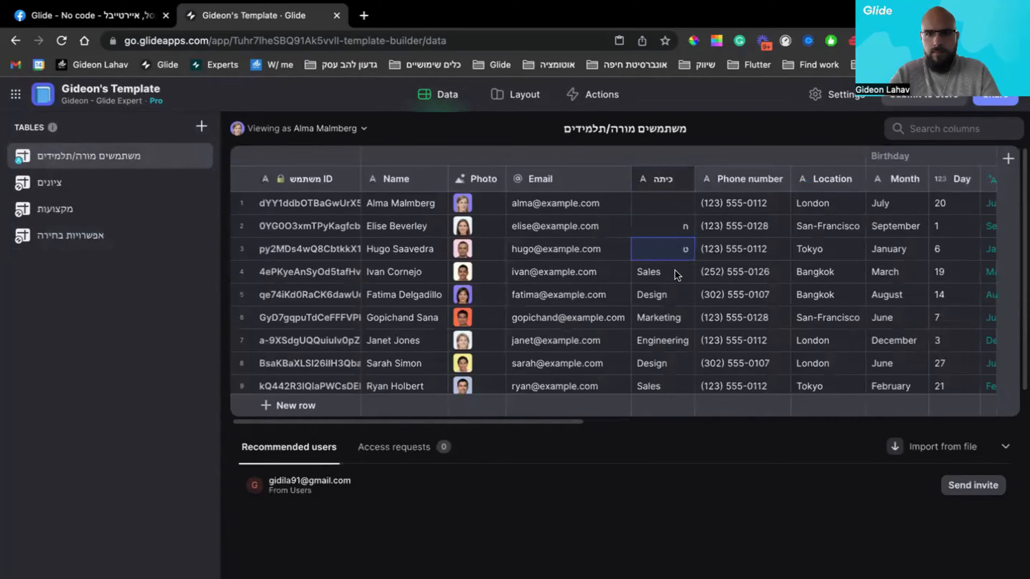
{"action": "left_click", "coordinate": [678, 321]}
{"action": "left_click", "coordinate": [674, 365]}
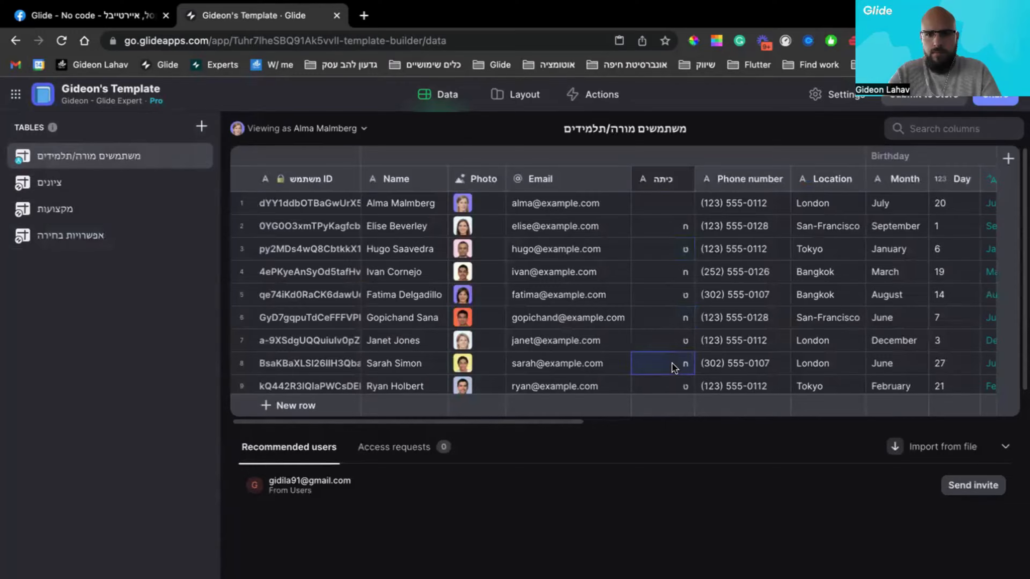
{"action": "left_click", "coordinate": [667, 345]}
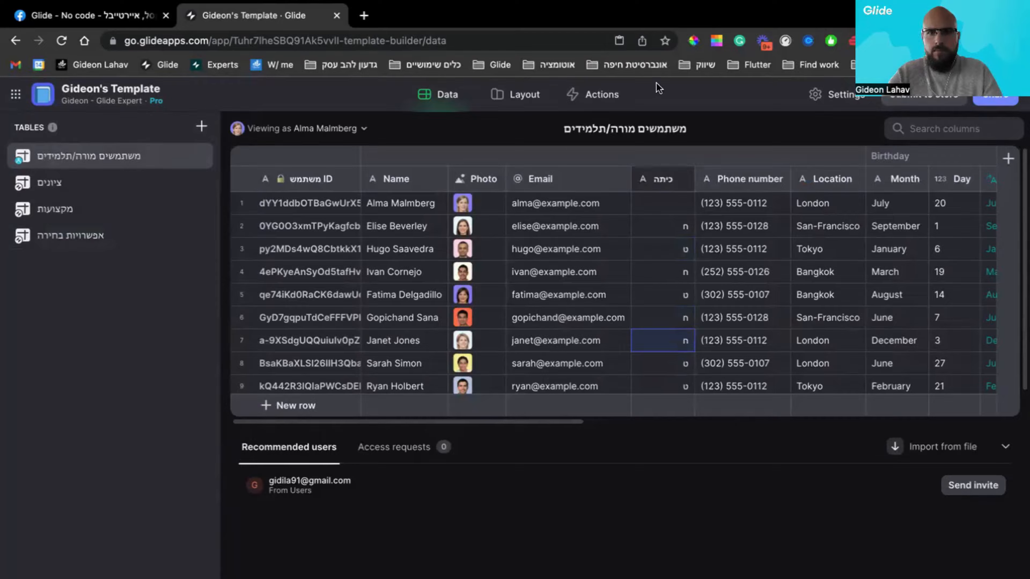
- Replace the כתה text entry in the new-student form with a Choice component that writes to the כיתה column
{"action": "left_click", "coordinate": [536, 95]}
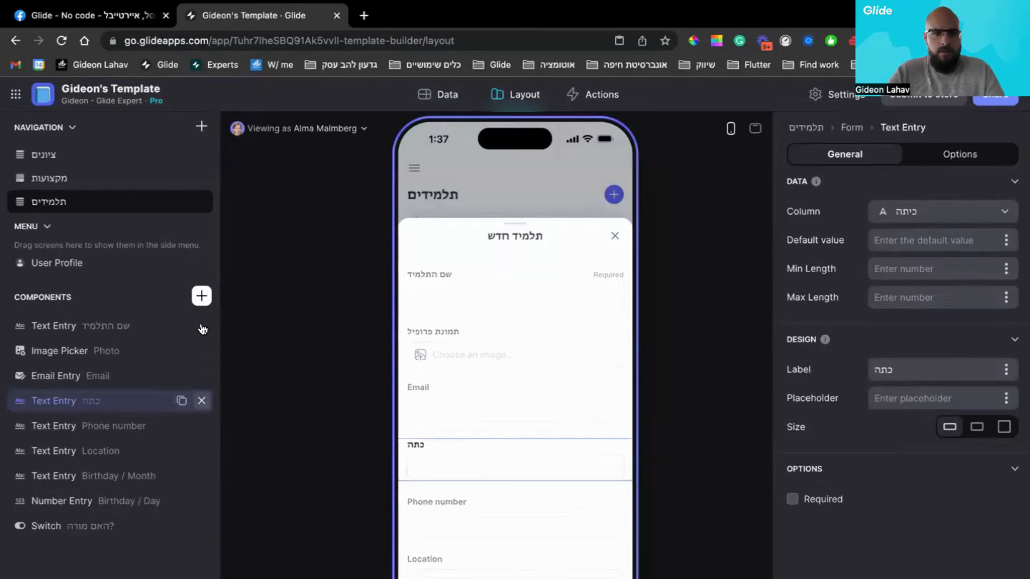
{"action": "left_click", "coordinate": [202, 401]}
{"action": "left_click", "coordinate": [201, 296]}
{"action": "type", "text": "ch"}
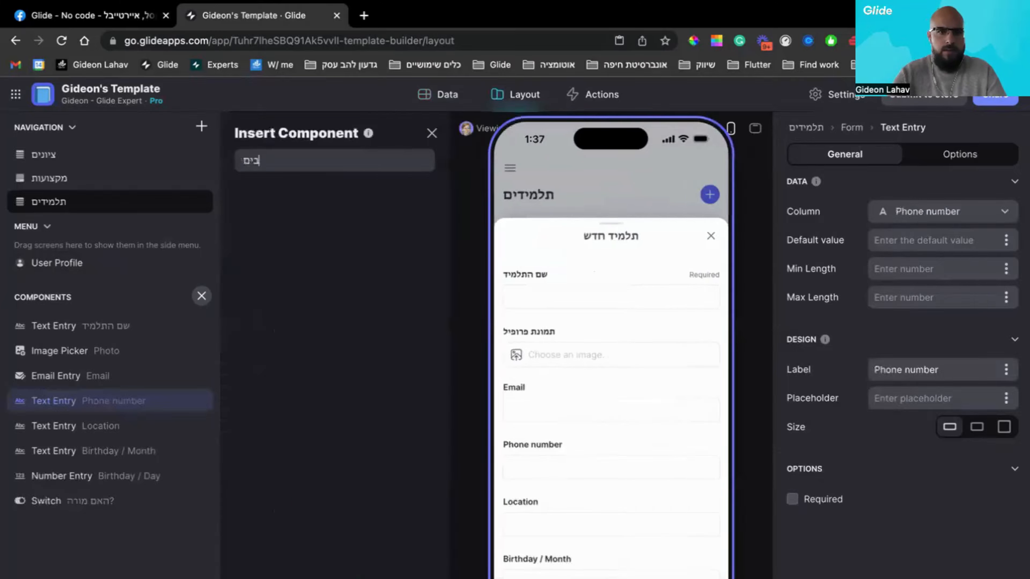
{"action": "key", "text": "ctrl+a"}
{"action": "type", "text": "chi"}
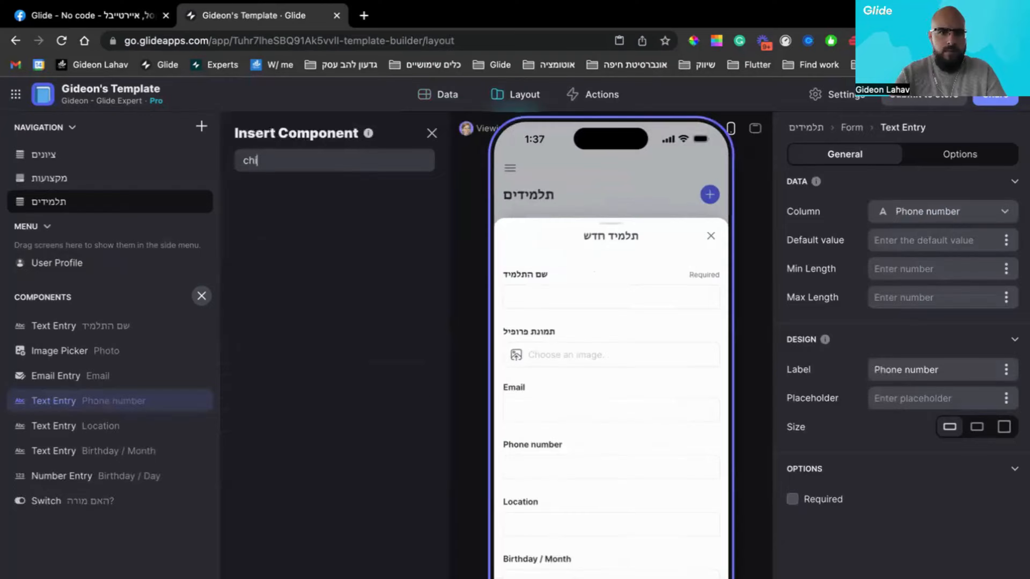
{"action": "key", "text": "BackSpace"}
{"action": "left_click_drag", "start_coordinate": [313, 231], "coordinate": [86, 409]}
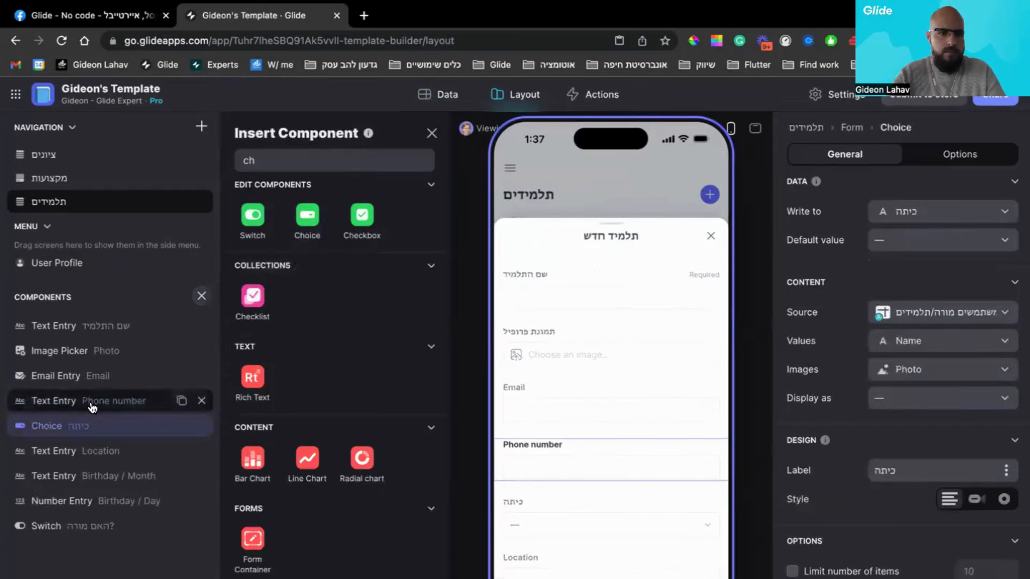
- Replace the Phone number text entry in the new-student form with a Phone Entry component
{"action": "left_click", "coordinate": [87, 402]}
{"action": "left_click", "coordinate": [203, 401]}
{"action": "left_click", "coordinate": [266, 167]}
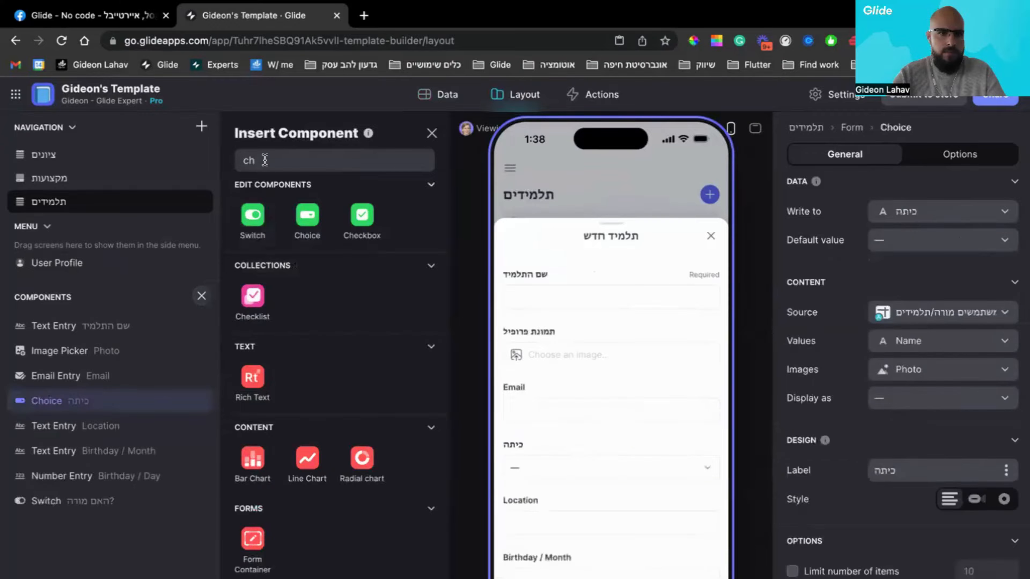
{"action": "key", "text": "BackSpace"}
{"action": "key", "text": "BackSpace"}
{"action": "type", "text": "pho"}
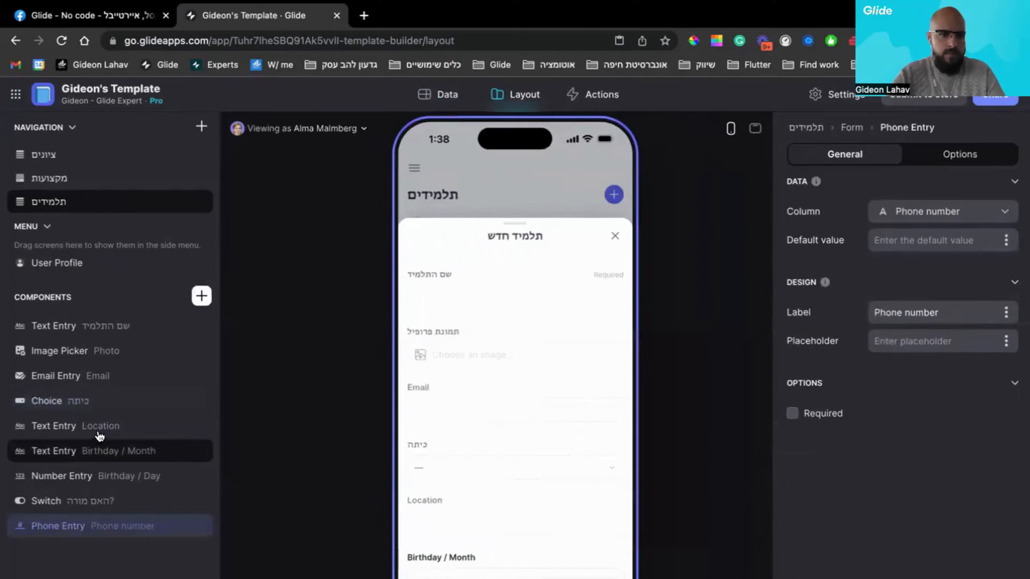
- Delete the Location, Birthday / Month and Birthday / Day entries and the האם מורה? switch from the new-student form
{"action": "left_click", "coordinate": [162, 426]}
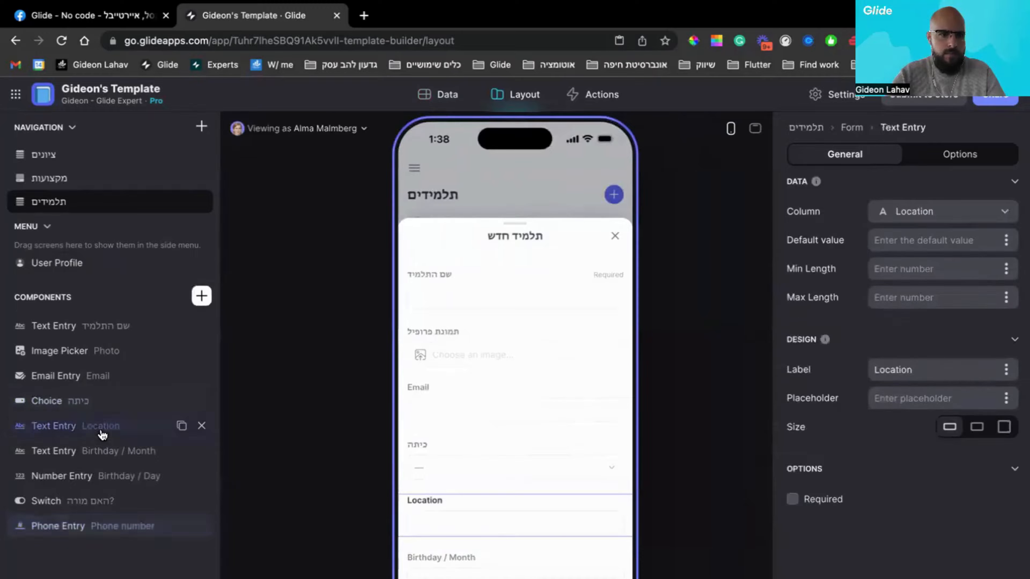
{"action": "left_click", "coordinate": [202, 427]}
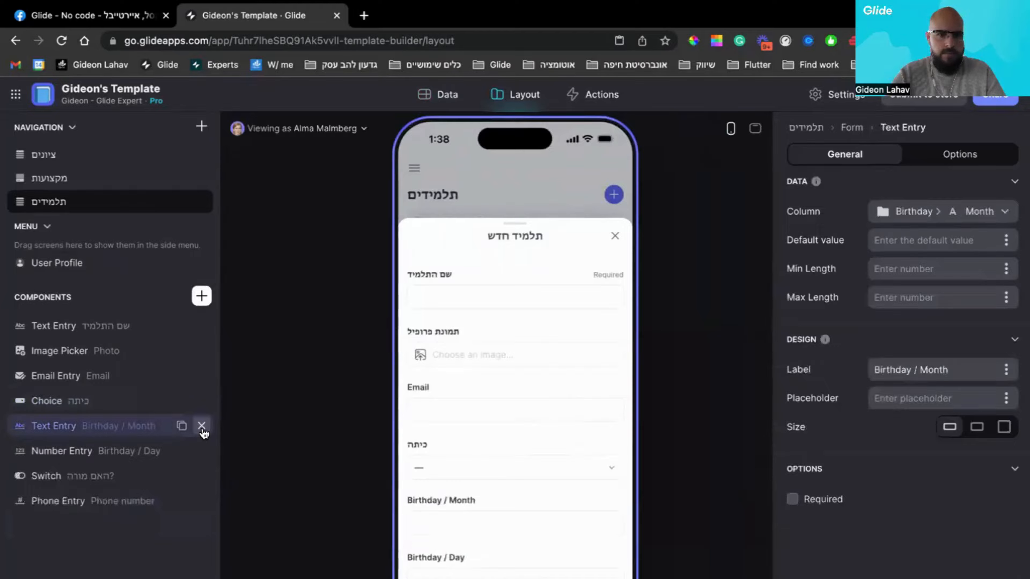
{"action": "left_click", "coordinate": [201, 426]}
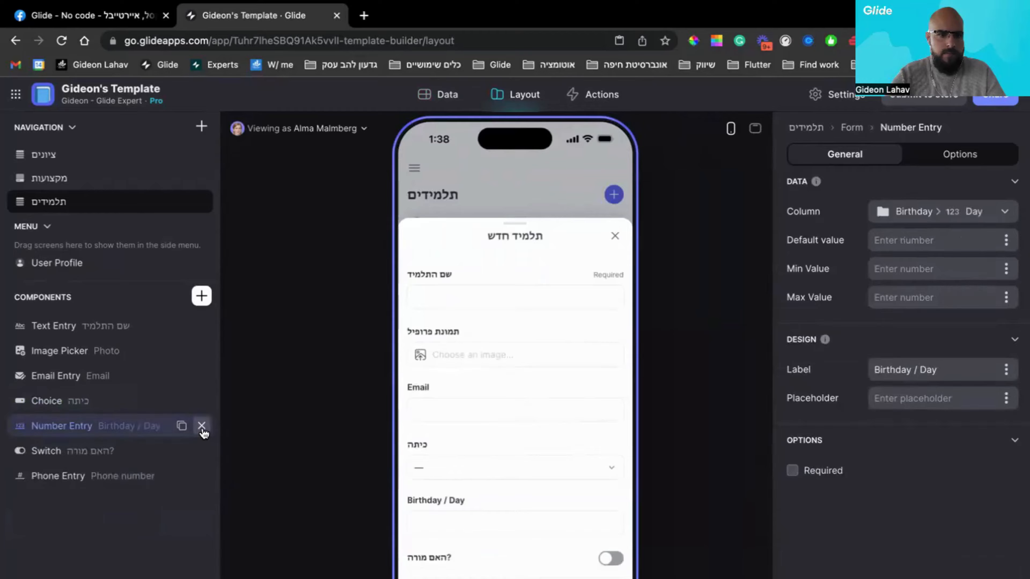
{"action": "left_click", "coordinate": [201, 426]}
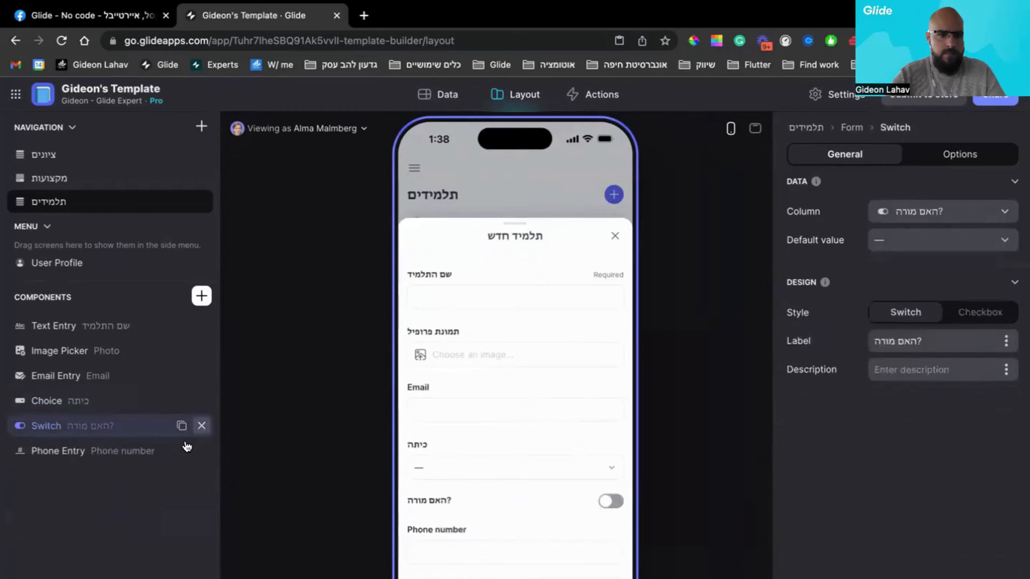
{"action": "left_click", "coordinate": [201, 426]}
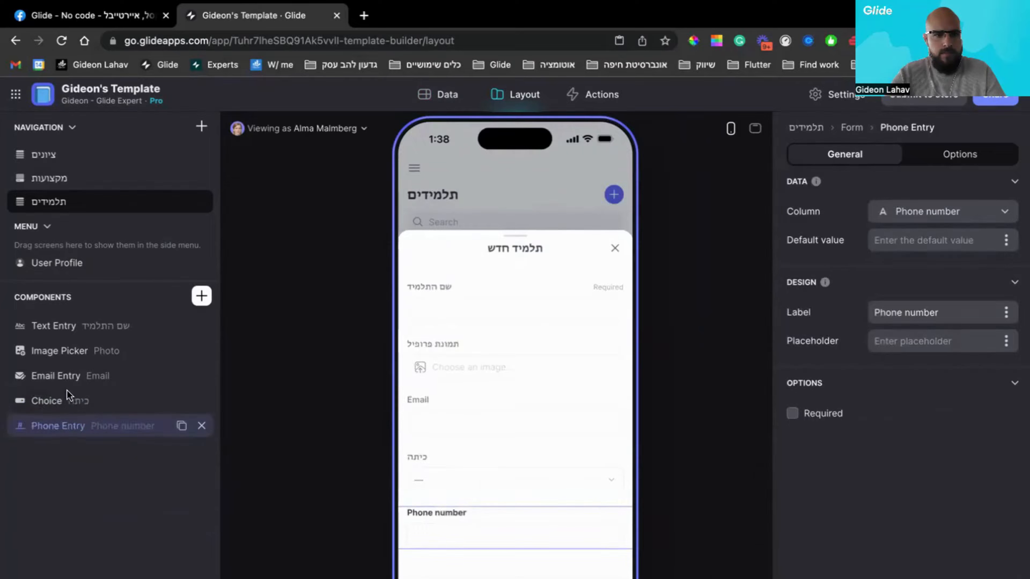
- Move the כיתה choice below the phone entry and show its options from the כיתות column of אפשרויות בחירה as chips
{"action": "left_click_drag", "start_coordinate": [67, 393], "coordinate": [32, 426]}
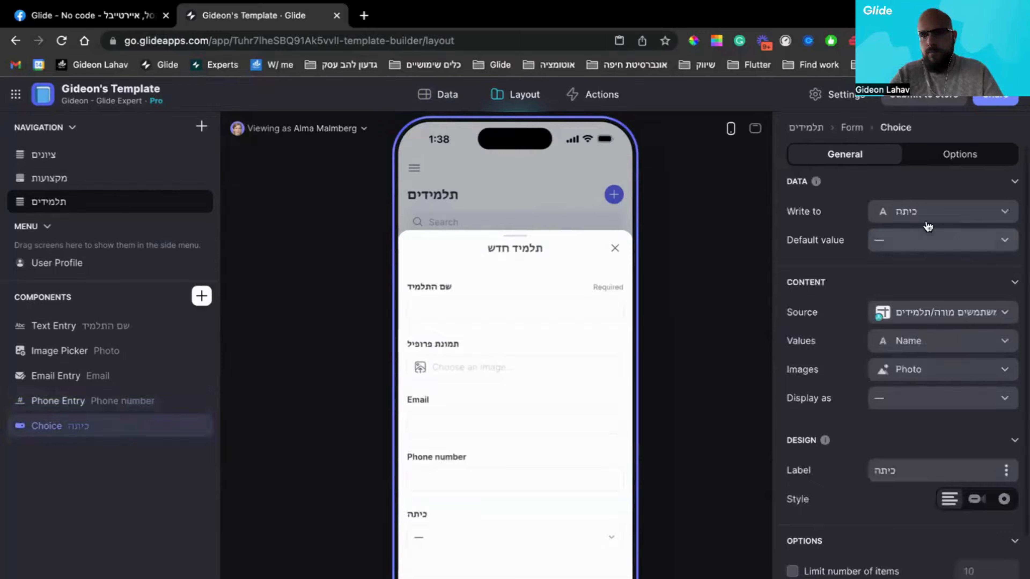
{"action": "left_click", "coordinate": [945, 313]}
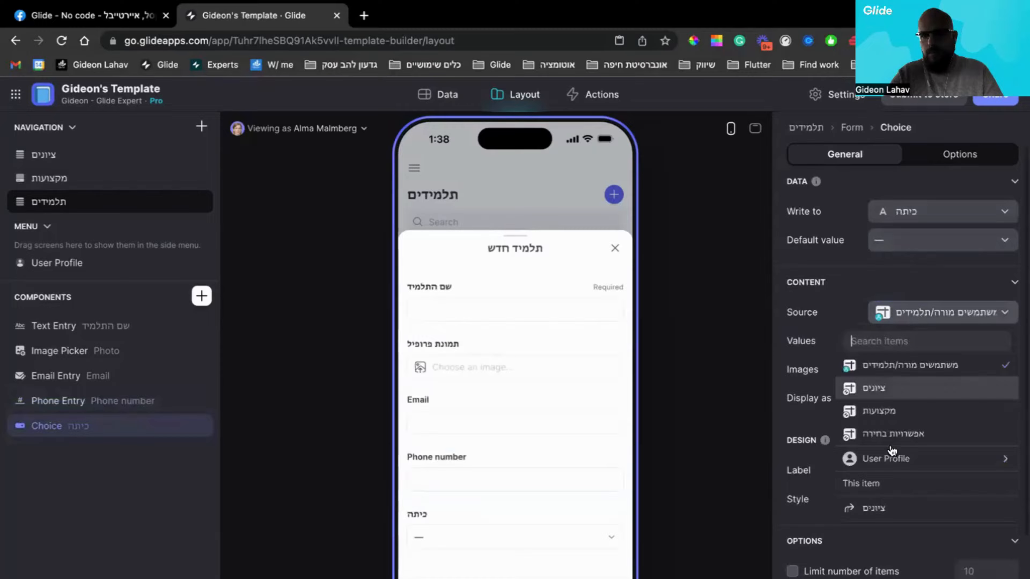
{"action": "left_click", "coordinate": [881, 432]}
{"action": "left_click", "coordinate": [911, 408]}
{"action": "left_click", "coordinate": [887, 472]}
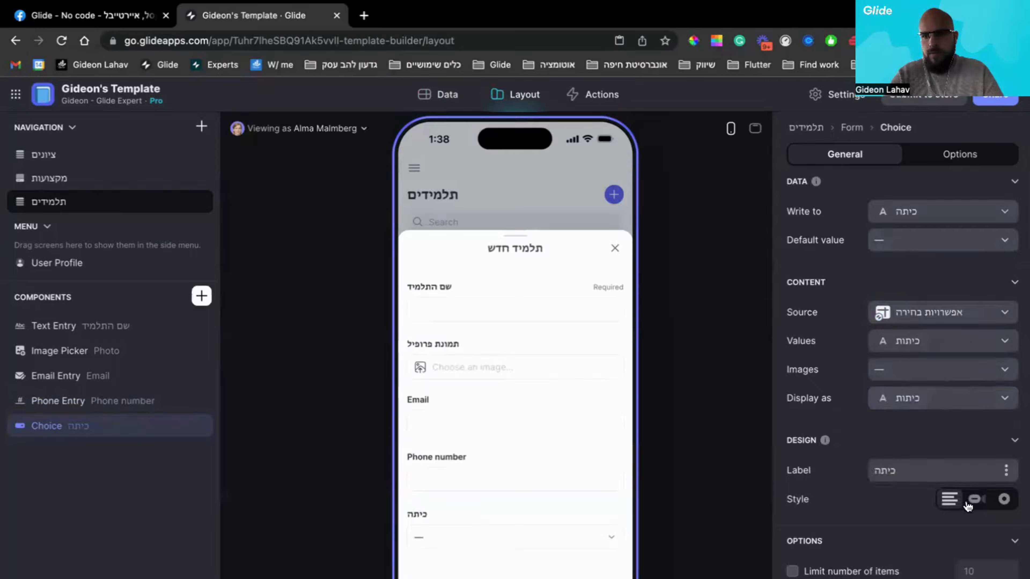
{"action": "left_click", "coordinate": [975, 498]}
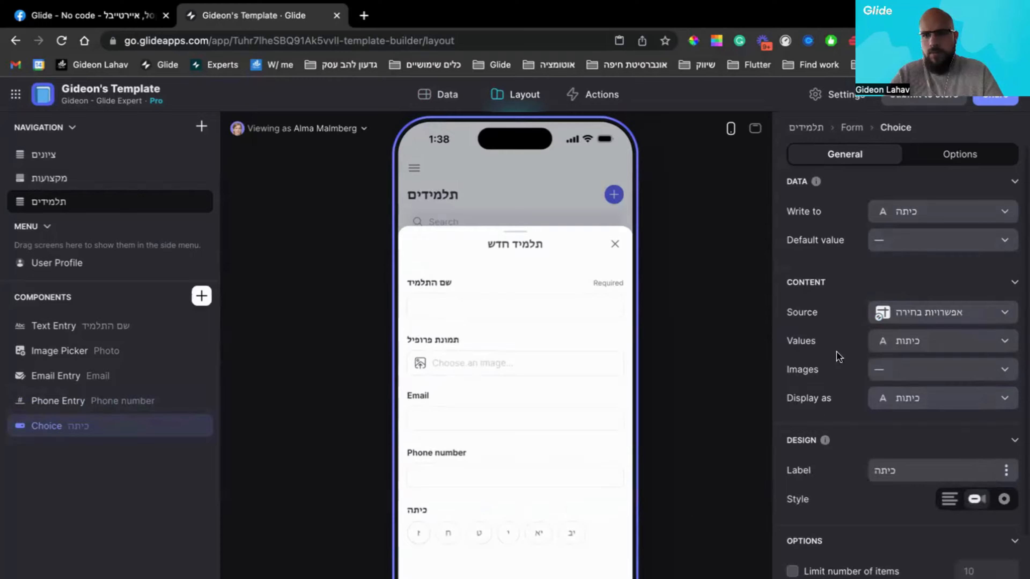
- Set the default value of the כיתה choice to ח and make the field required
{"action": "left_click", "coordinate": [912, 240]}
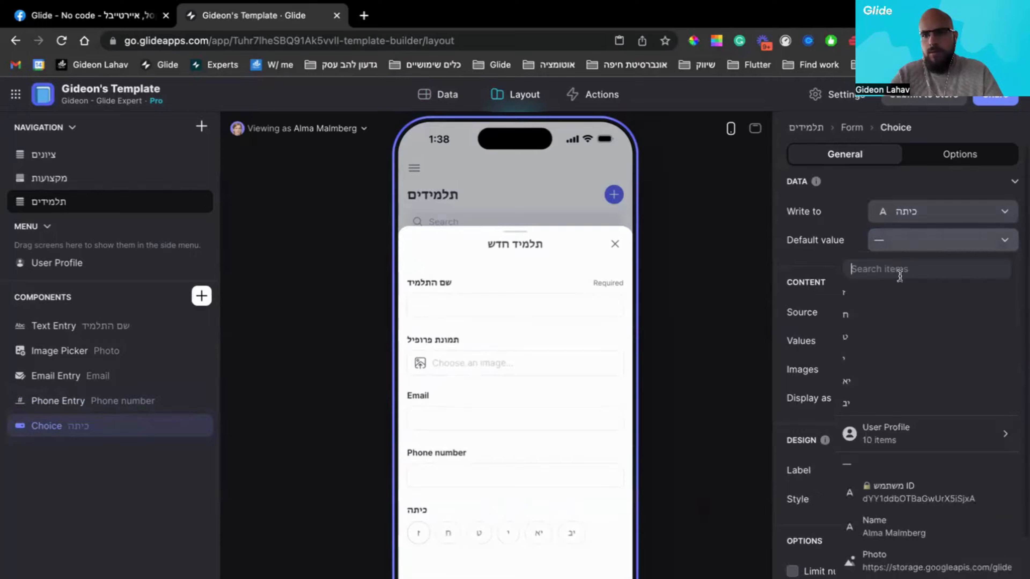
{"action": "left_click", "coordinate": [897, 313]}
{"action": "scroll", "coordinate": [835, 507], "scroll_direction": "down", "scroll_amount": 2}
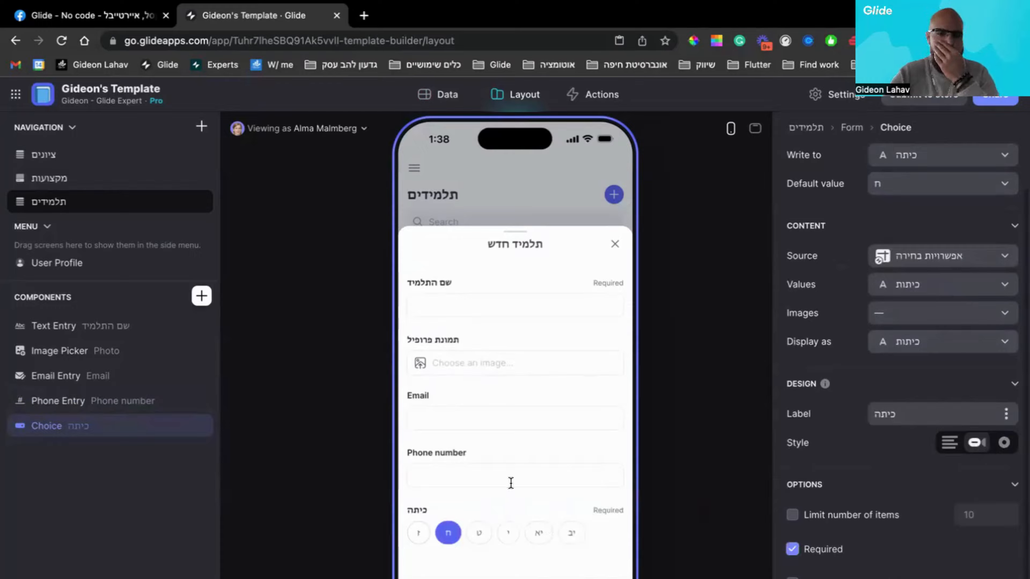
- Change the label of the phone entry in the new-student form to טלפון
{"action": "left_click", "coordinate": [116, 401]}
{"action": "double_click", "coordinate": [892, 312]}
{"action": "triple_click", "coordinate": [892, 311]}
{"action": "type", "text": "טלפון"}
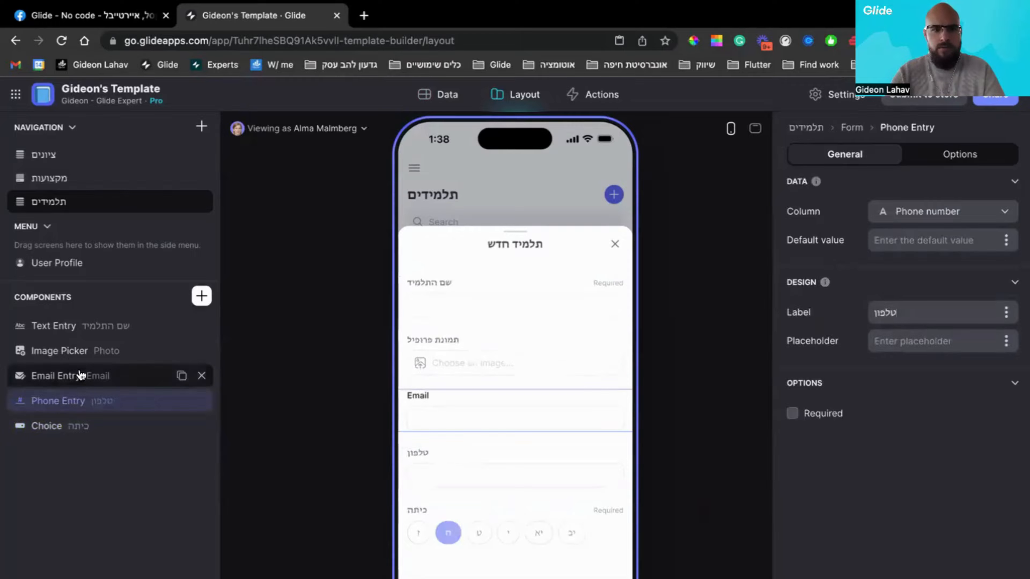
- Change the label of the email entry in the new-student form to דוא״ל
{"action": "left_click", "coordinate": [61, 376]}
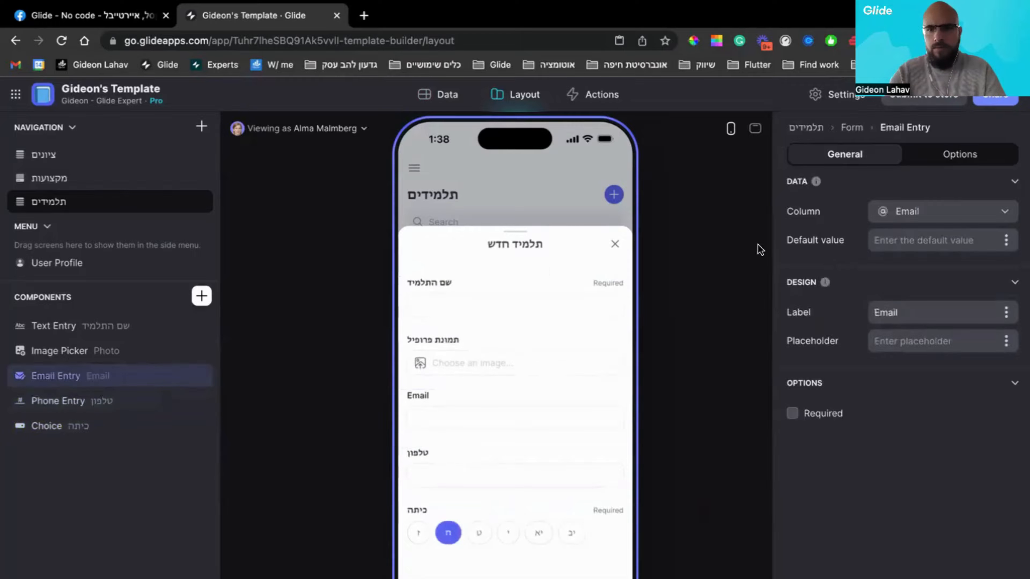
{"action": "double_click", "coordinate": [893, 318]}
{"action": "type", "text": "ד"}
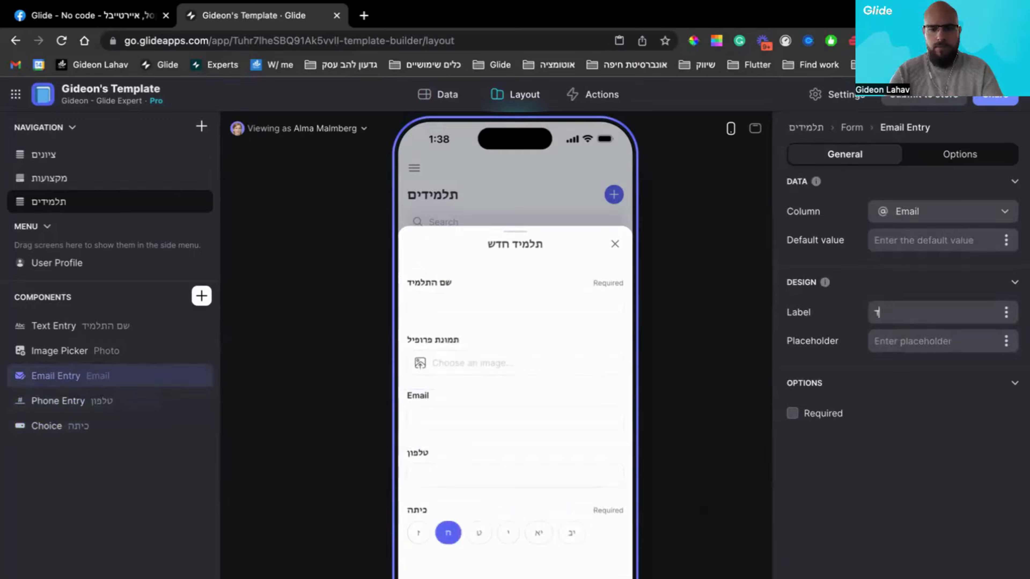
{"action": "type", "text": "וא\"ל"}
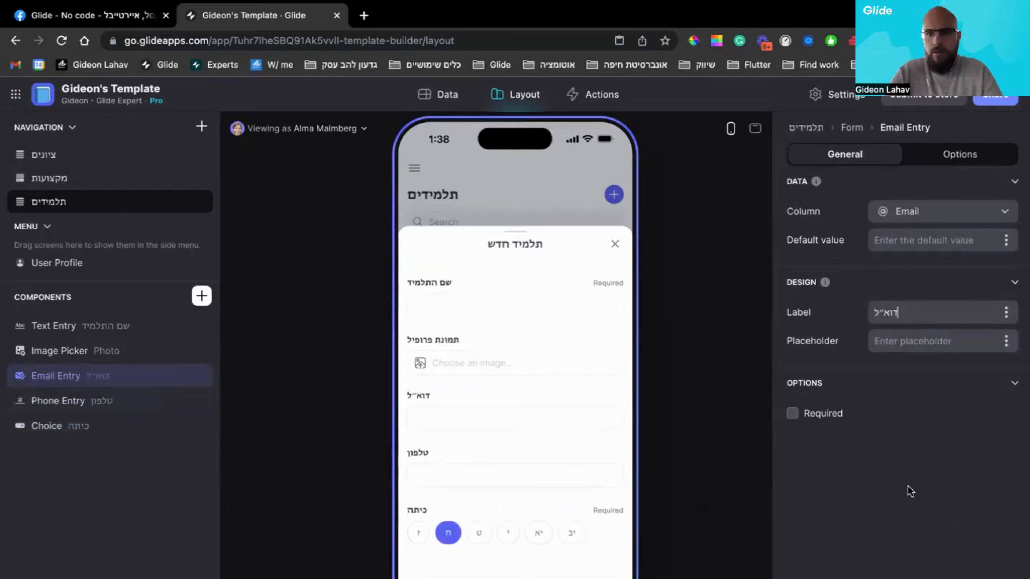
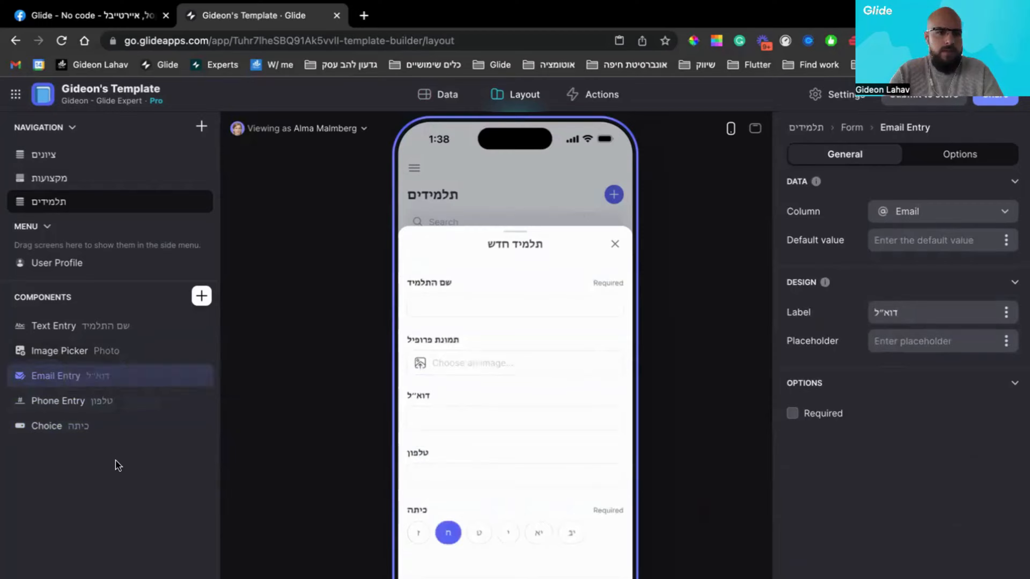
- Copy all components of the new-student form and close the form
{"action": "right_click", "coordinate": [61, 403]}
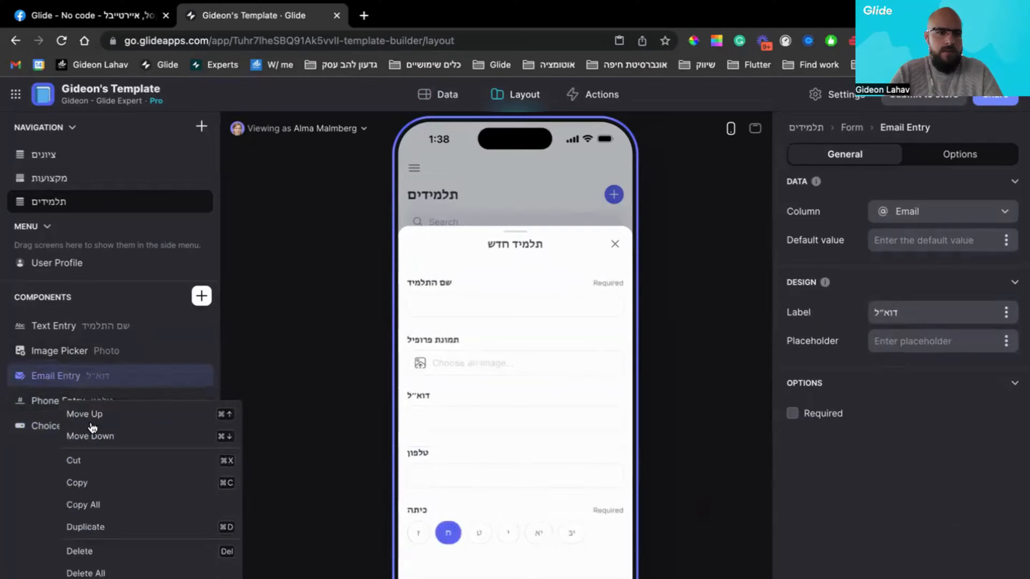
{"action": "left_click", "coordinate": [107, 501]}
{"action": "left_click", "coordinate": [614, 247]}
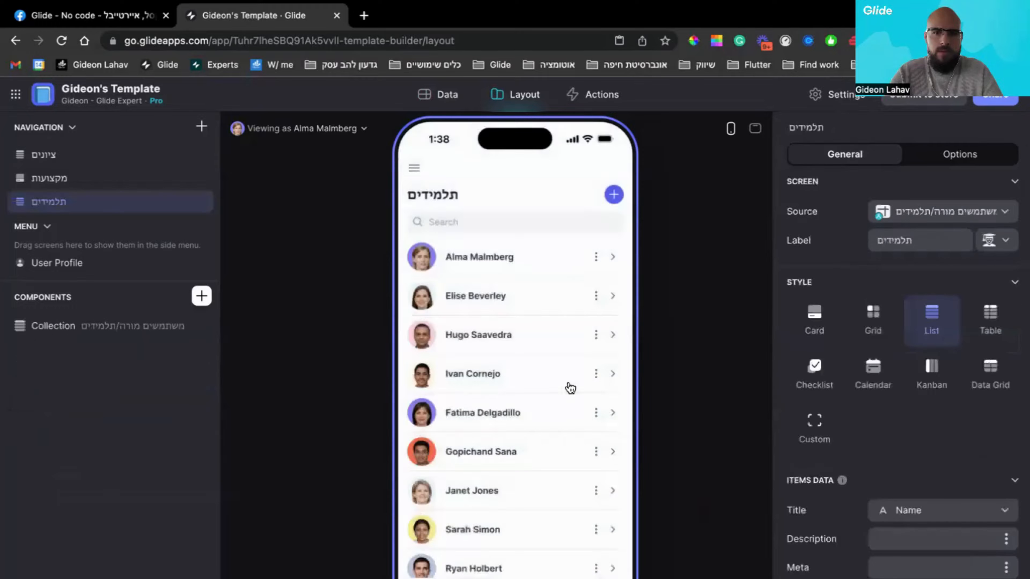
- Delete all components of the student edit form, paste the copied form components in their place, and leave the form
{"action": "left_click", "coordinate": [546, 301]}
{"action": "right_click", "coordinate": [60, 376]}
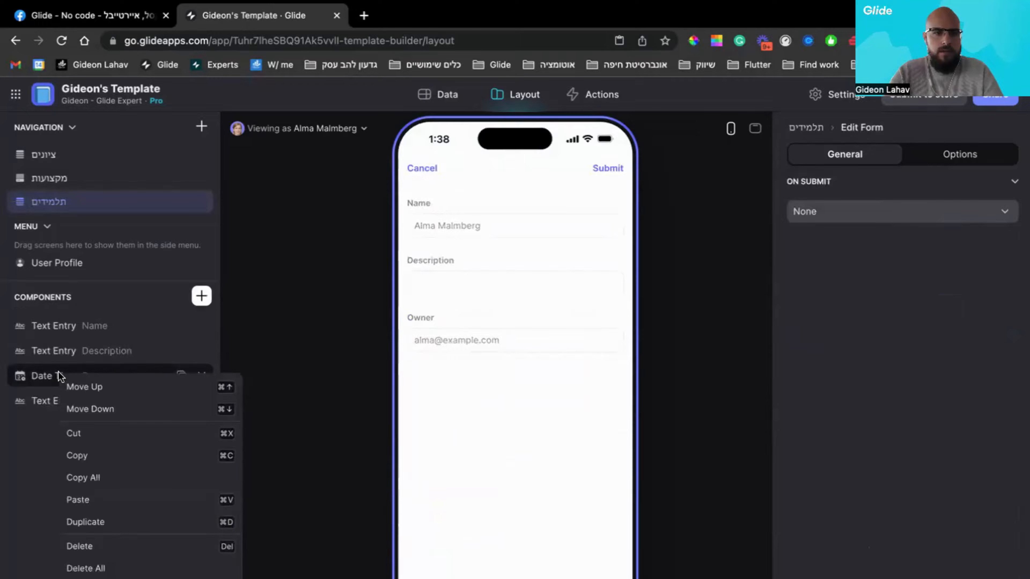
{"action": "left_click", "coordinate": [118, 567]}
{"action": "left_click", "coordinate": [649, 391]}
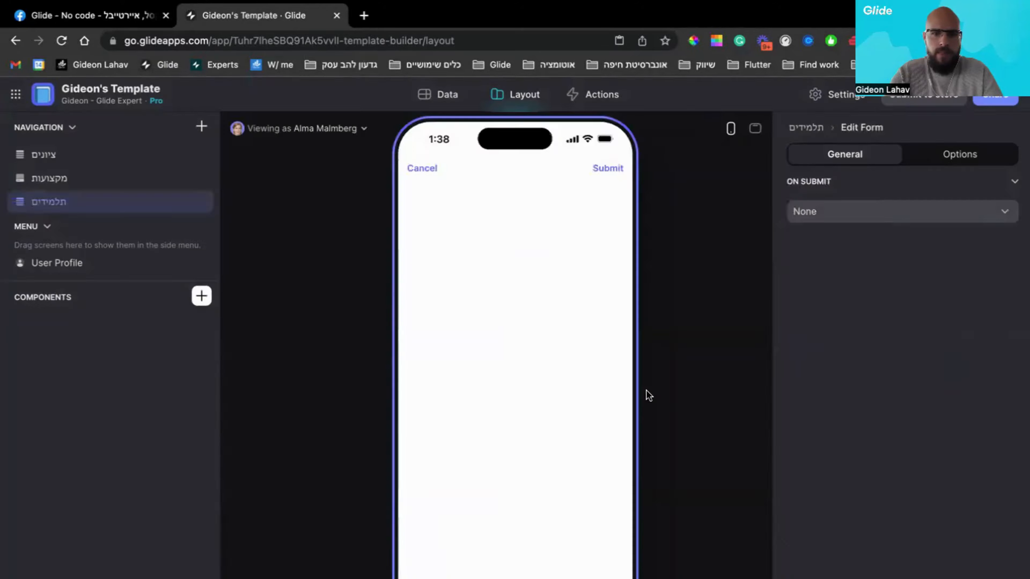
{"action": "key", "text": "super+z"}
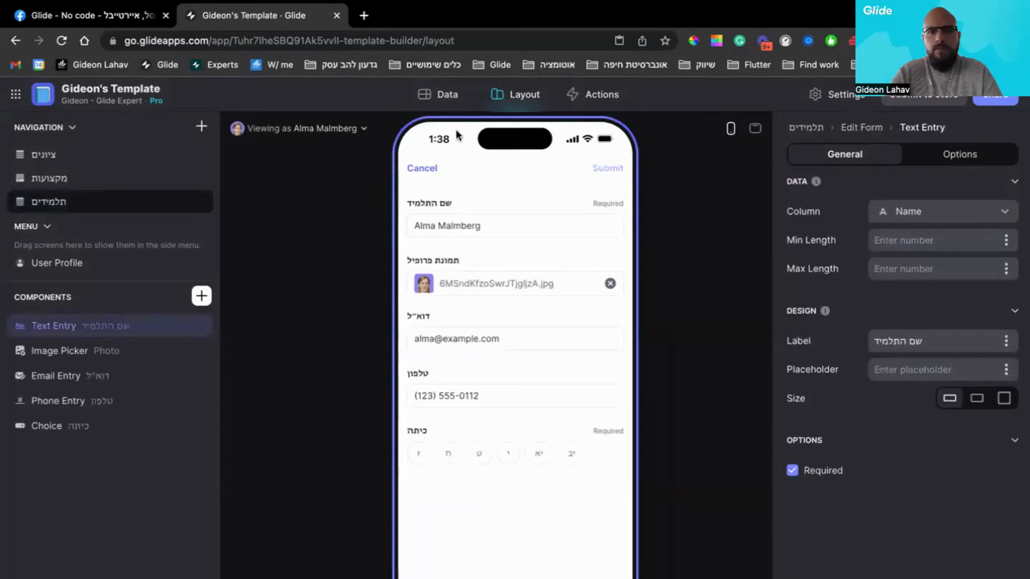
{"action": "left_click", "coordinate": [424, 168]}
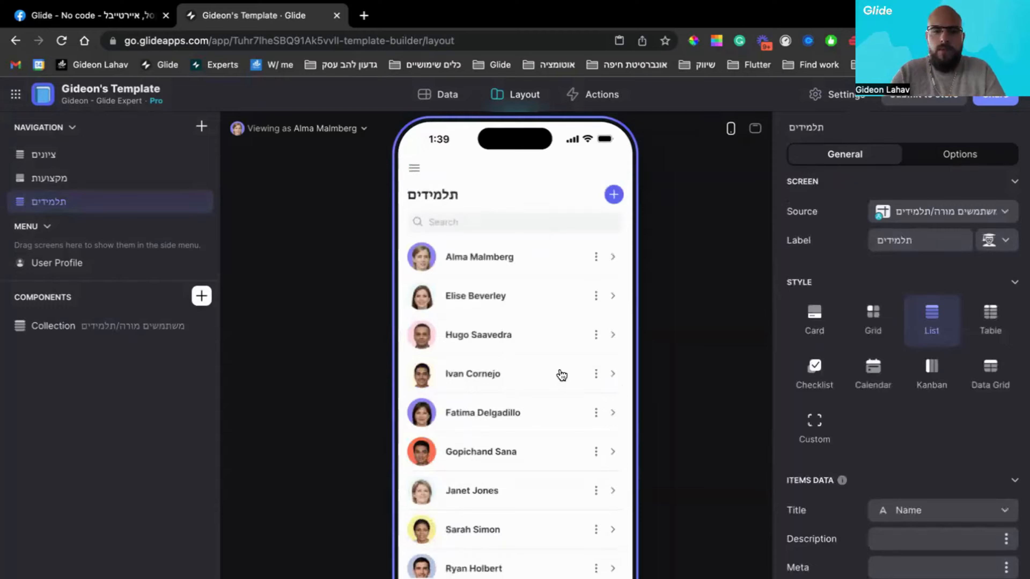
- Open the details screen of the first student in the students list
{"action": "left_click", "coordinate": [487, 254]}
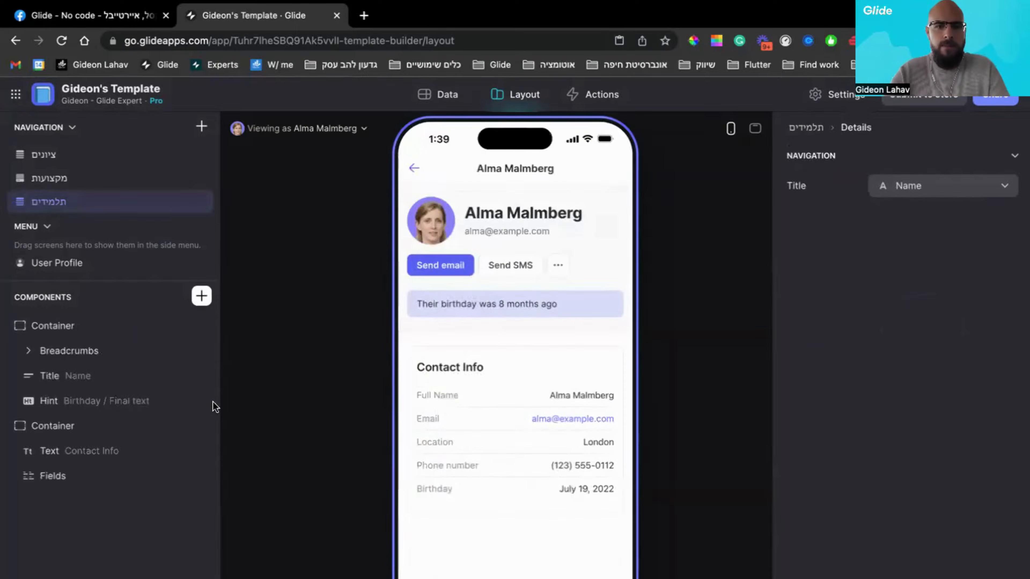
- In the contact fields component, remove the Birthday, Location and Full Name items and relabel the Team item כתה
{"action": "left_click", "coordinate": [72, 474]}
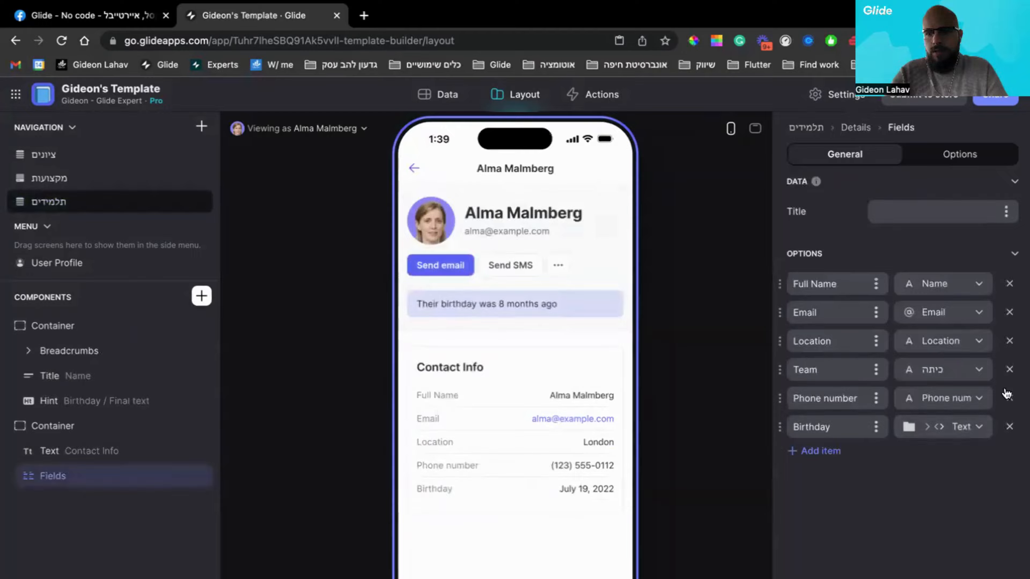
{"action": "left_click", "coordinate": [1009, 426]}
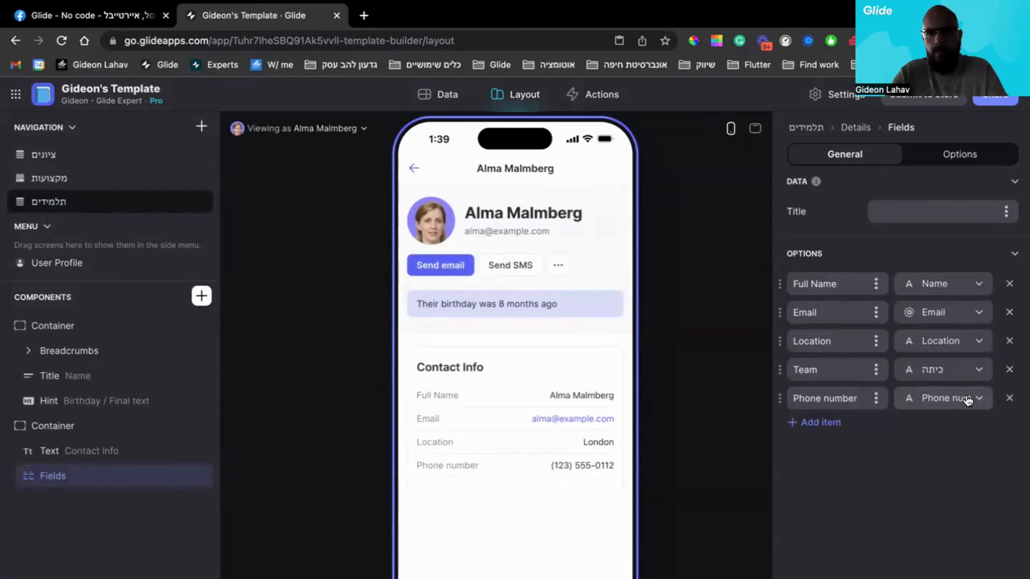
{"action": "double_click", "coordinate": [822, 371]}
{"action": "type", "text": "כתה"}
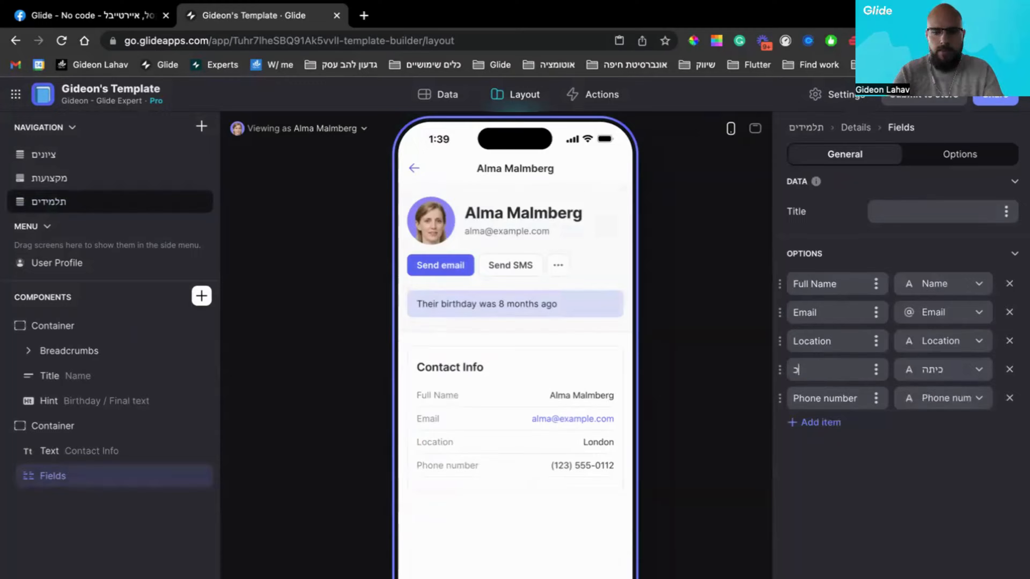
{"action": "left_click", "coordinate": [1009, 341]}
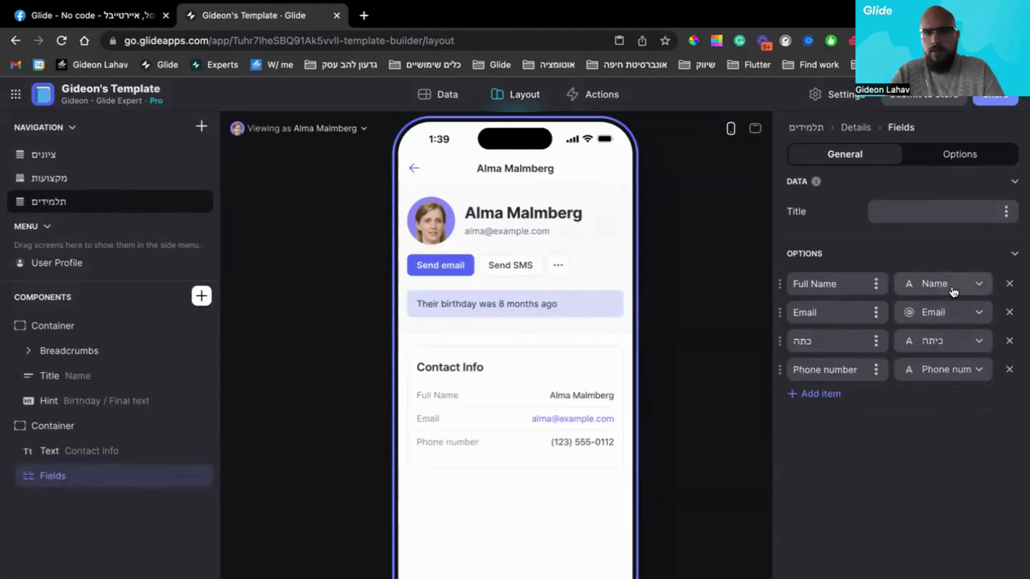
{"action": "left_click", "coordinate": [1010, 284]}
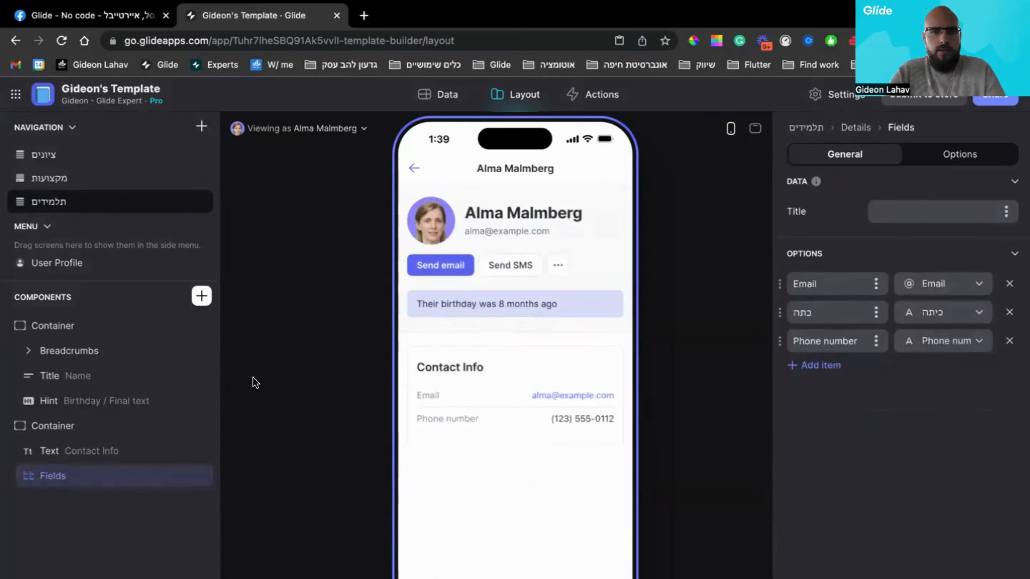
- Replace the Contact Info heading text with פרטי קשר
{"action": "left_click", "coordinate": [81, 450]}
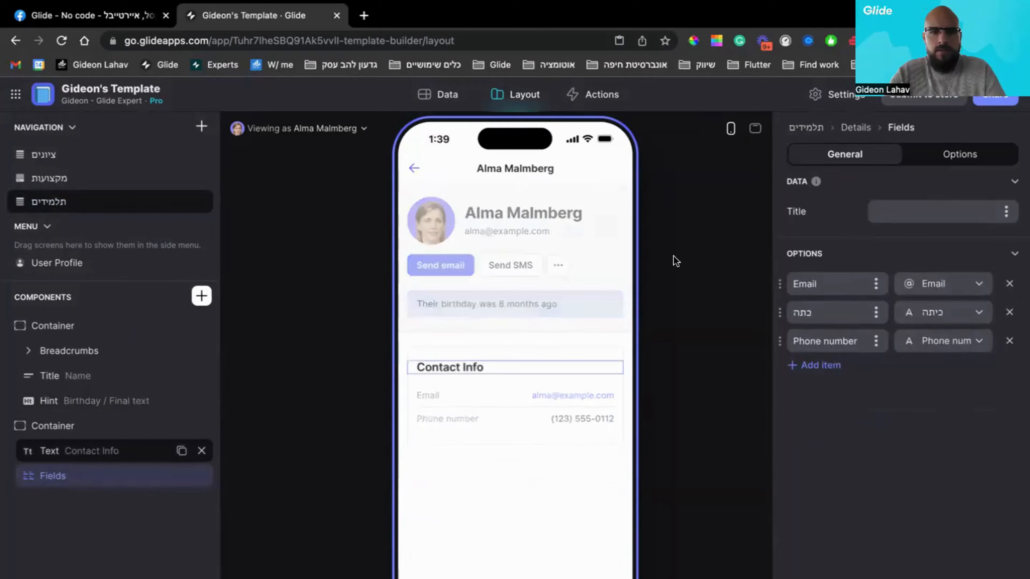
{"action": "left_click", "coordinate": [910, 219]}
{"action": "type", "text": "pryh ear"}
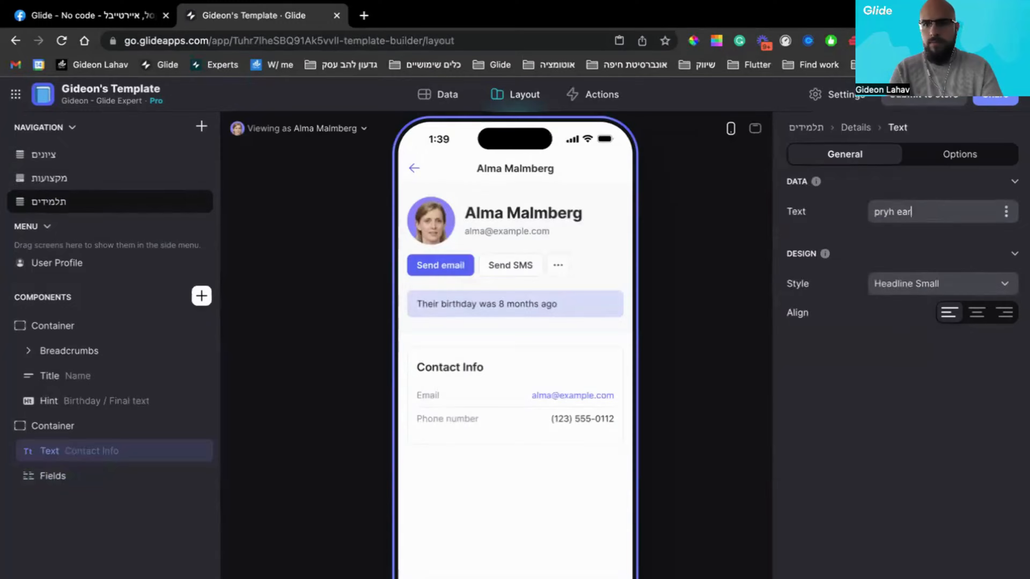
{"action": "key", "text": "ctrl+a"}
{"action": "key", "text": "BackSpace"}
{"action": "type", "text": "ב"}
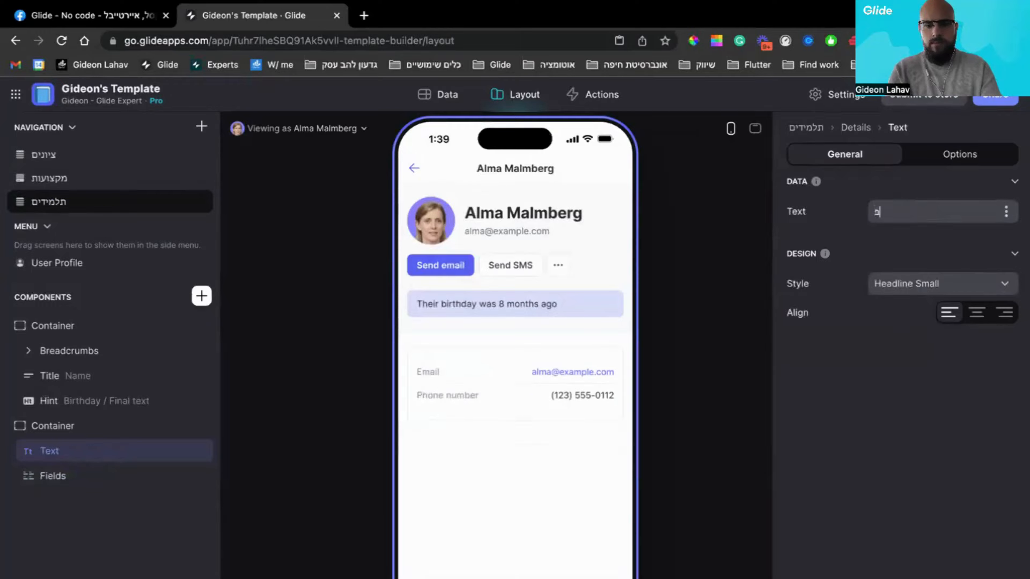
{"action": "type", "text": "רטי קשר"}
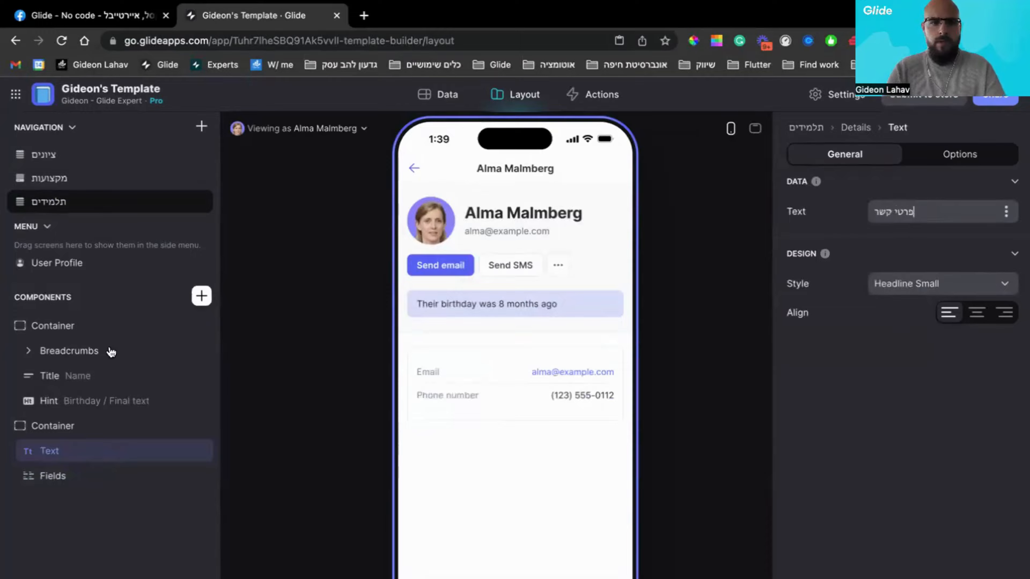
- Delete the contact heading, the container holding the contact fields, and the birthday hint from the student details screen
{"action": "left_click", "coordinate": [201, 451]}
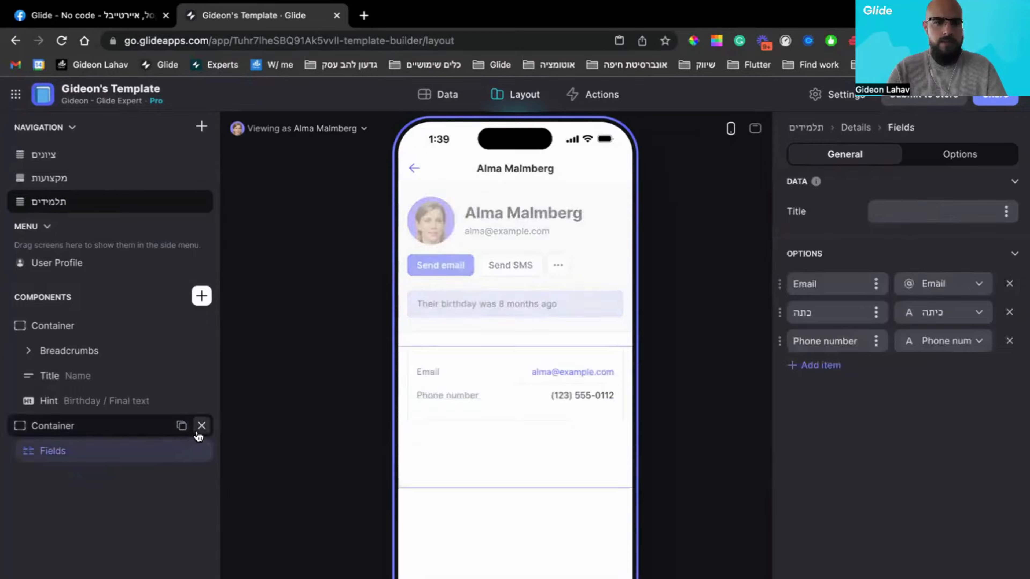
{"action": "left_click", "coordinate": [200, 427]}
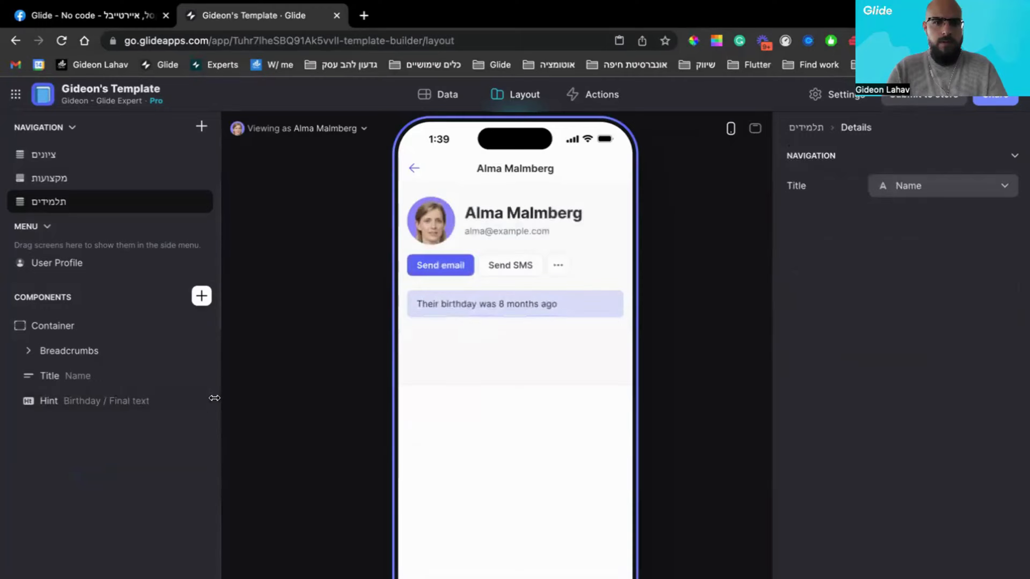
{"action": "left_click", "coordinate": [201, 401]}
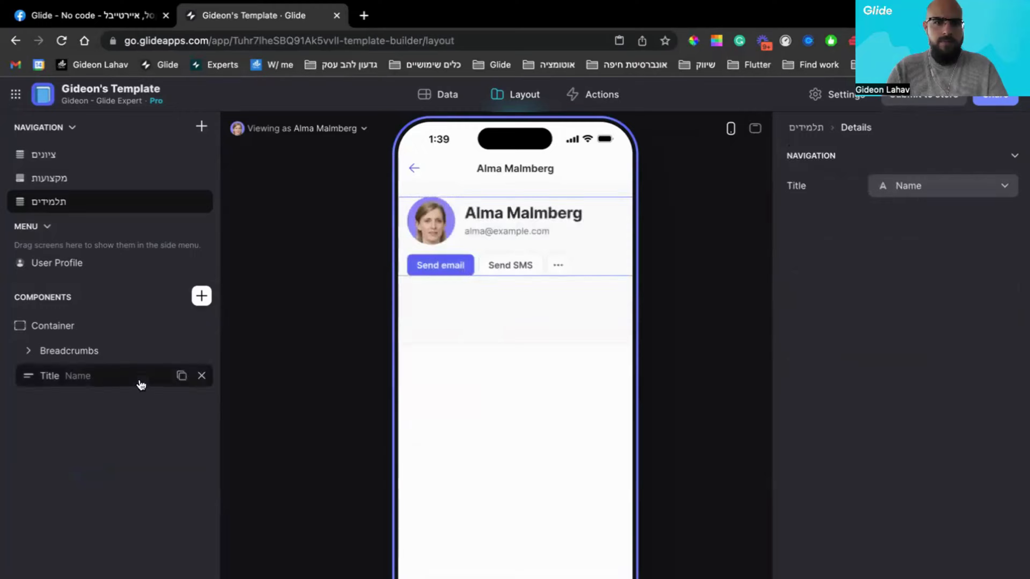
- Make the dial phone number action the first action of the student title component and give it the phone icon
{"action": "left_click", "coordinate": [98, 381]}
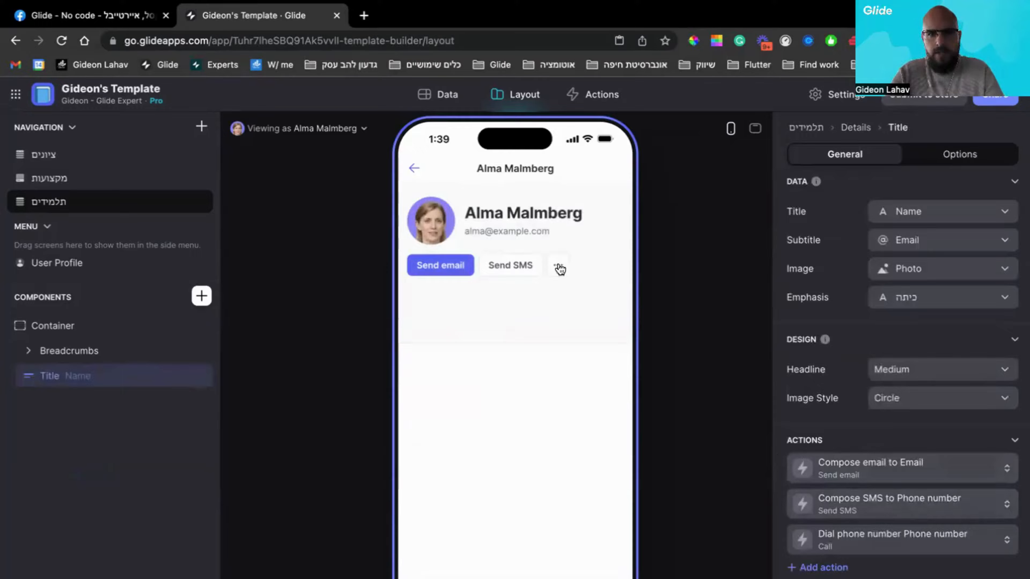
{"action": "left_click_drag", "start_coordinate": [789, 545], "coordinate": [779, 458]}
{"action": "left_click", "coordinate": [863, 476]}
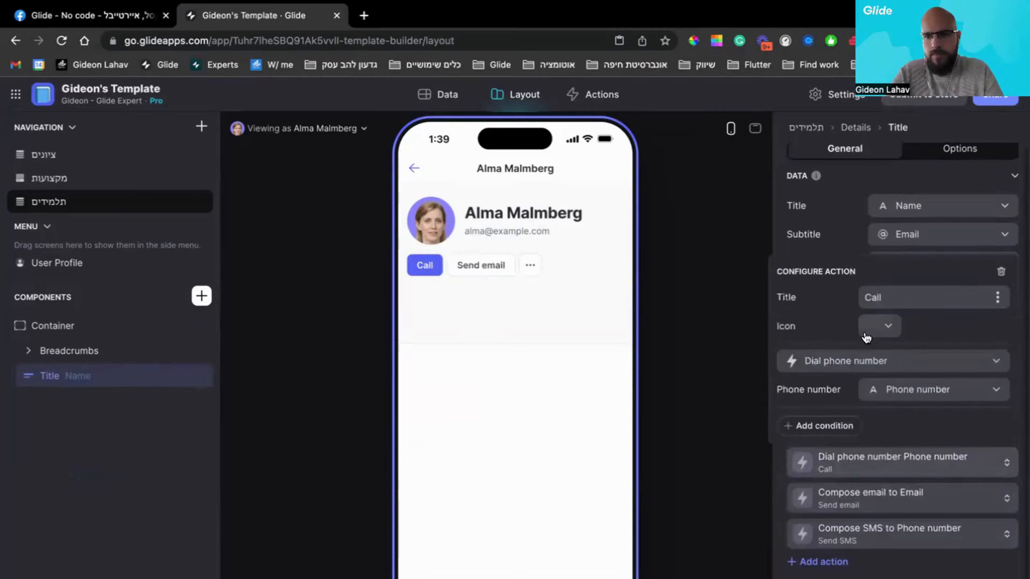
{"action": "left_click", "coordinate": [879, 326]}
{"action": "left_click", "coordinate": [742, 331]}
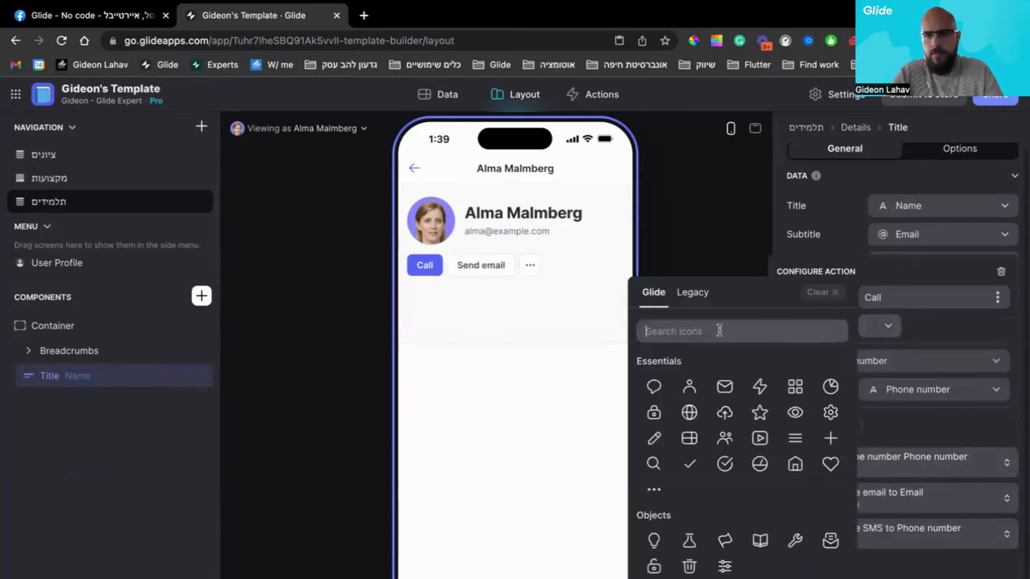
{"action": "type", "text": "call"}
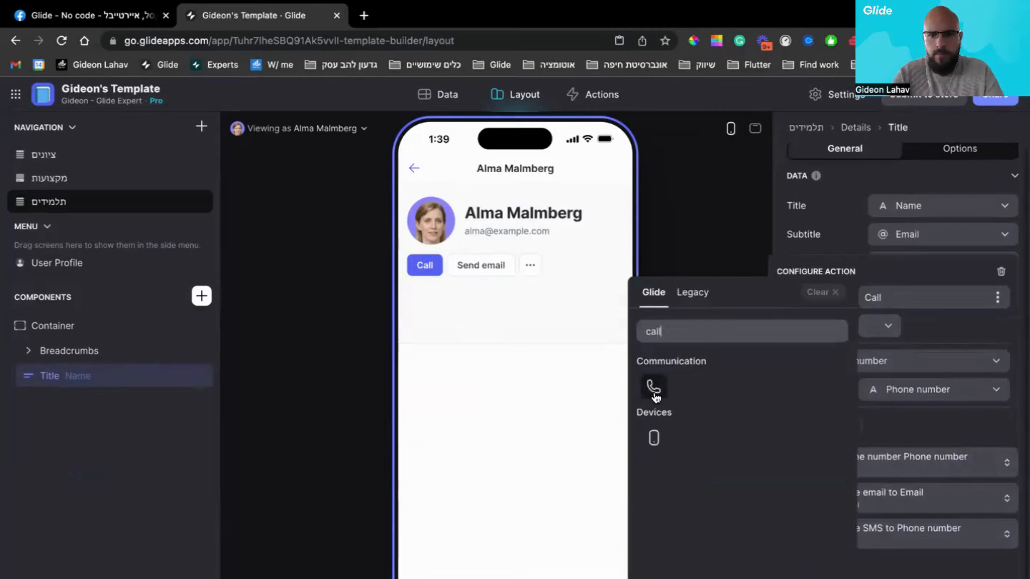
{"action": "left_click", "coordinate": [654, 388]}
- Give the Send email action of the title component the envelope icon and check the remaining title actions
{"action": "left_click", "coordinate": [856, 494]}
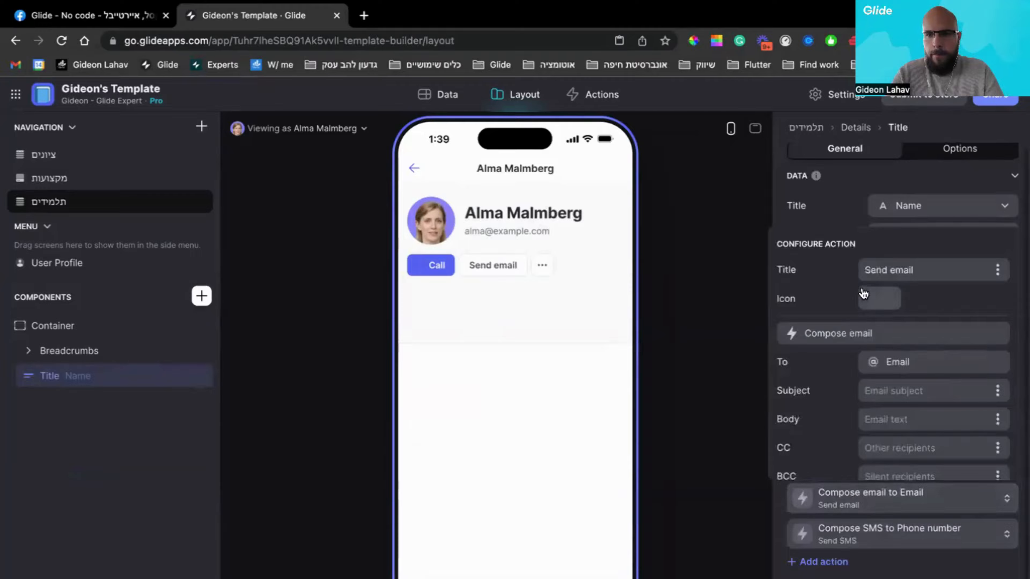
{"action": "left_click", "coordinate": [870, 298]}
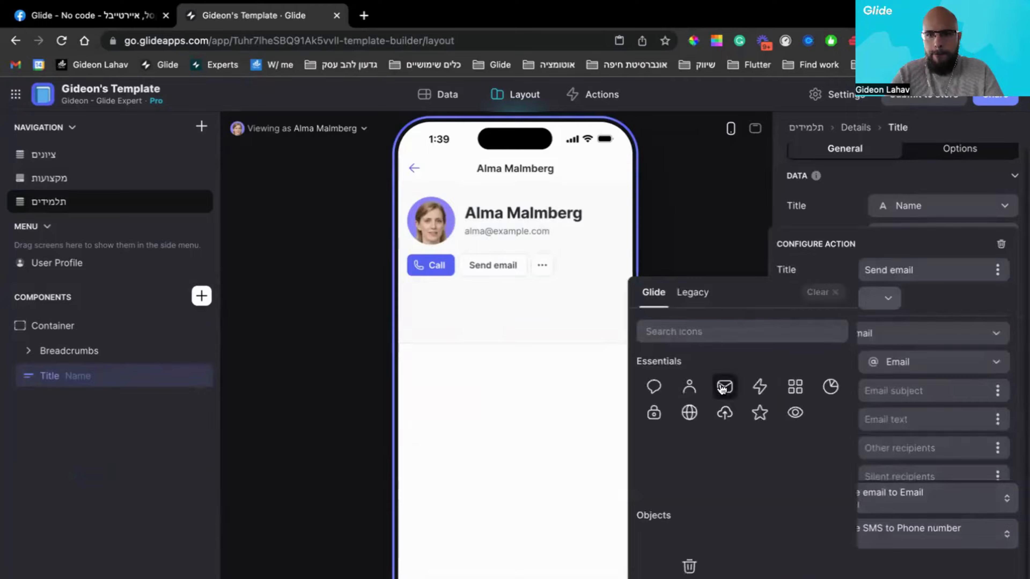
{"action": "left_click", "coordinate": [724, 386]}
{"action": "left_click", "coordinate": [888, 535]}
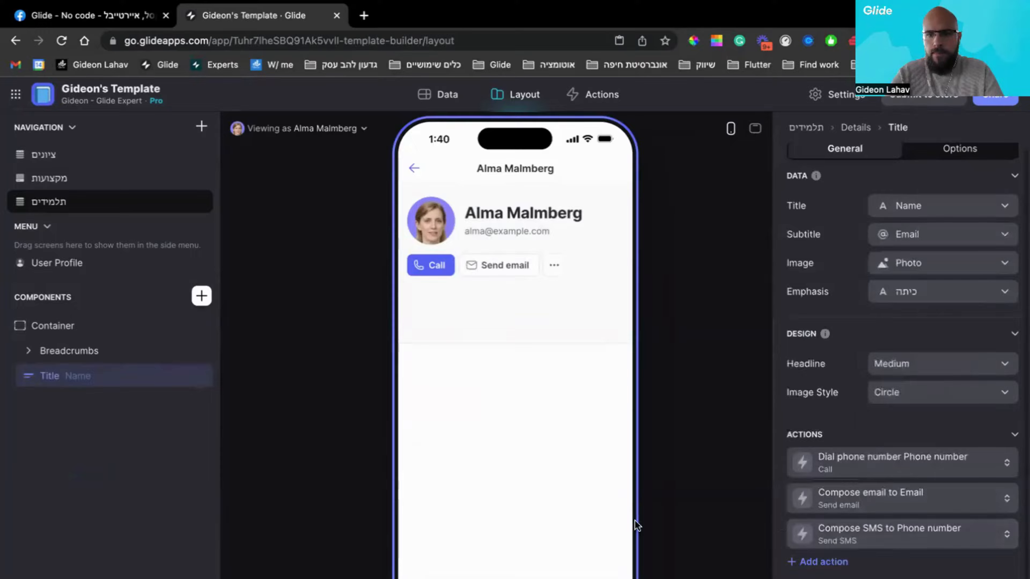
{"action": "left_click", "coordinate": [553, 270]}
{"action": "left_click", "coordinate": [531, 350]}
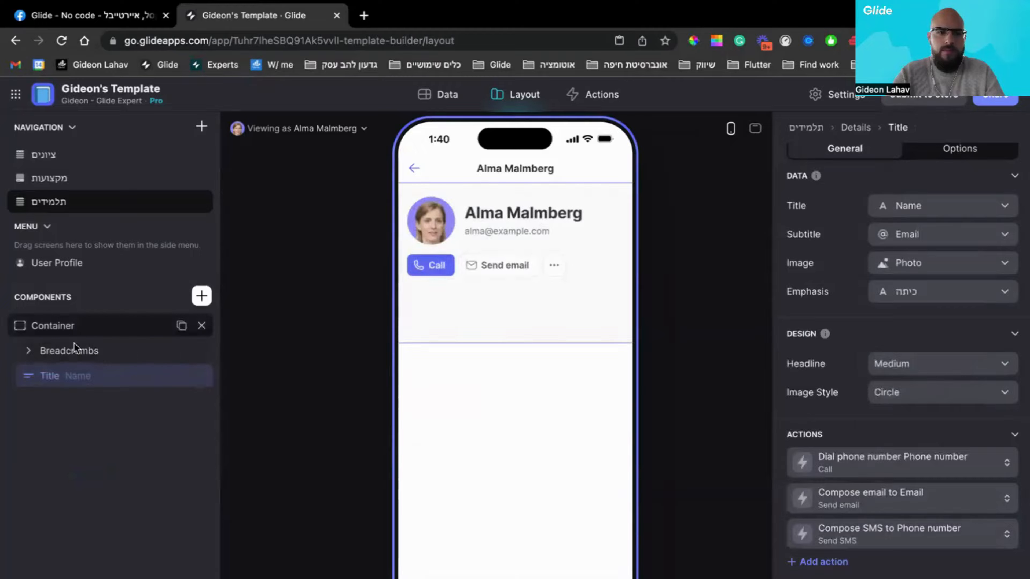
- Clear the email subtitle from the title component on the student details screen
{"action": "left_click", "coordinate": [76, 331]}
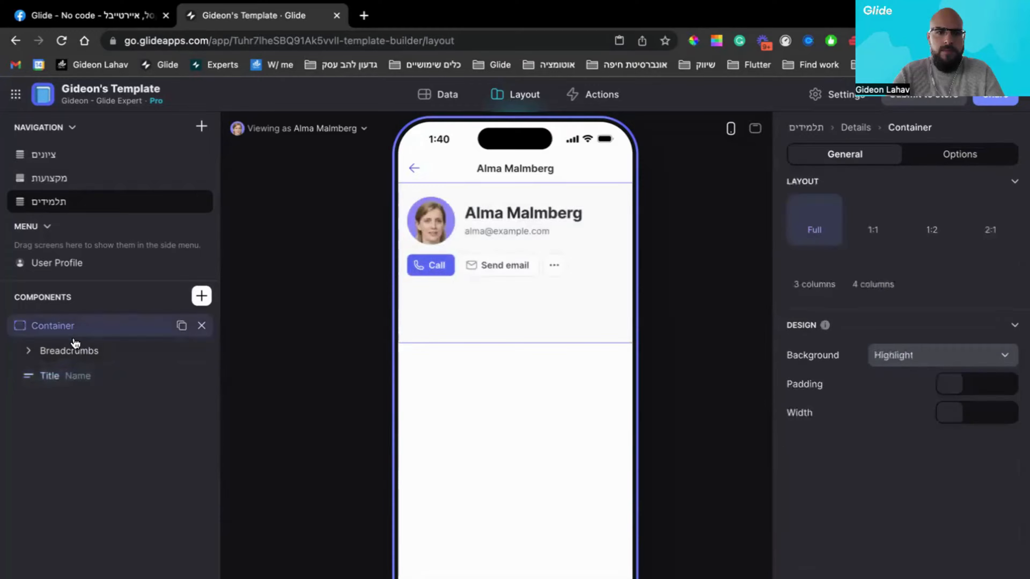
{"action": "left_click", "coordinate": [75, 375]}
{"action": "left_click", "coordinate": [909, 246]}
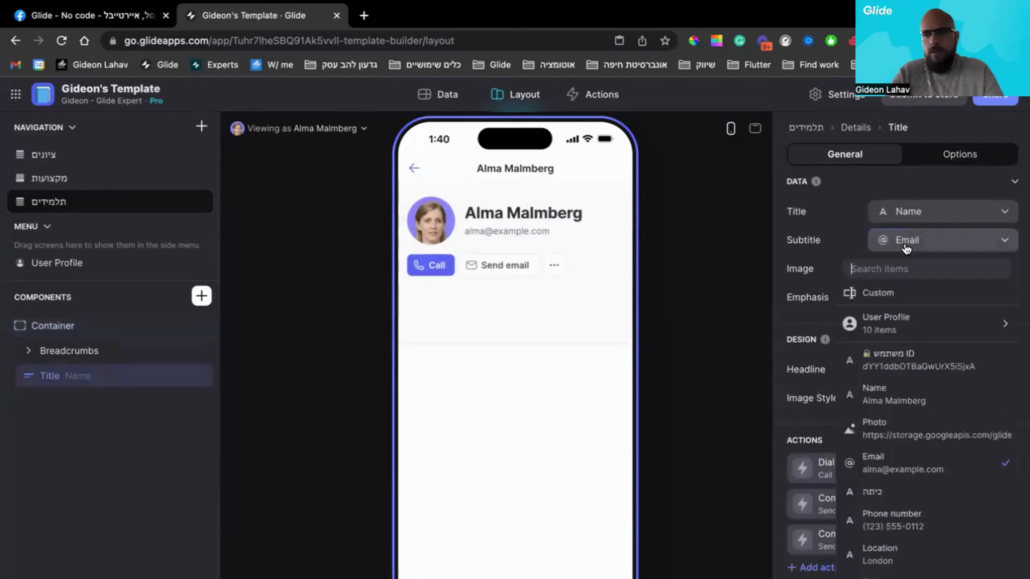
{"action": "left_click", "coordinate": [896, 291]}
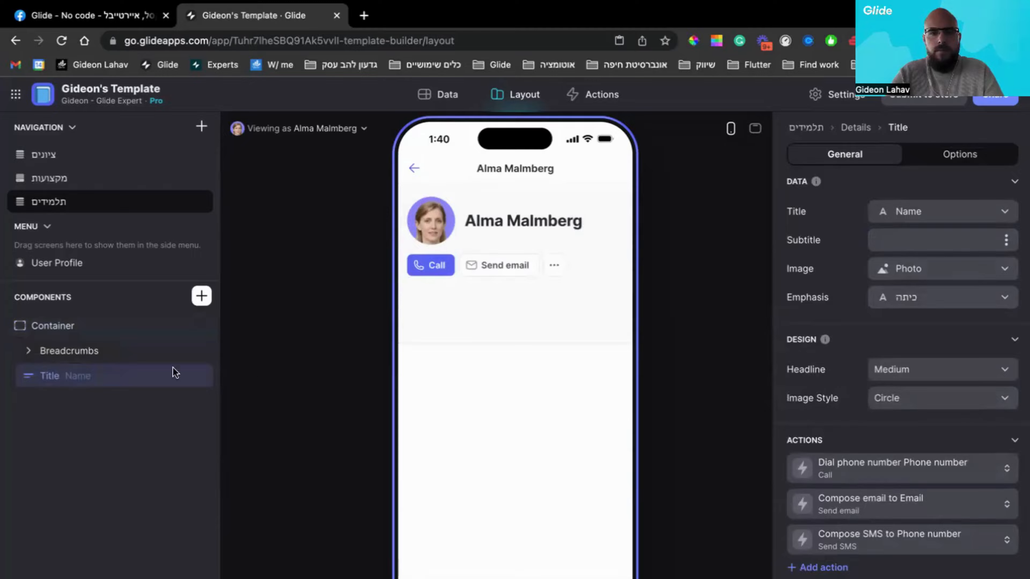
- Add a list collection with ציונים as its source below the title on the student details screen
{"action": "left_click", "coordinate": [201, 296]}
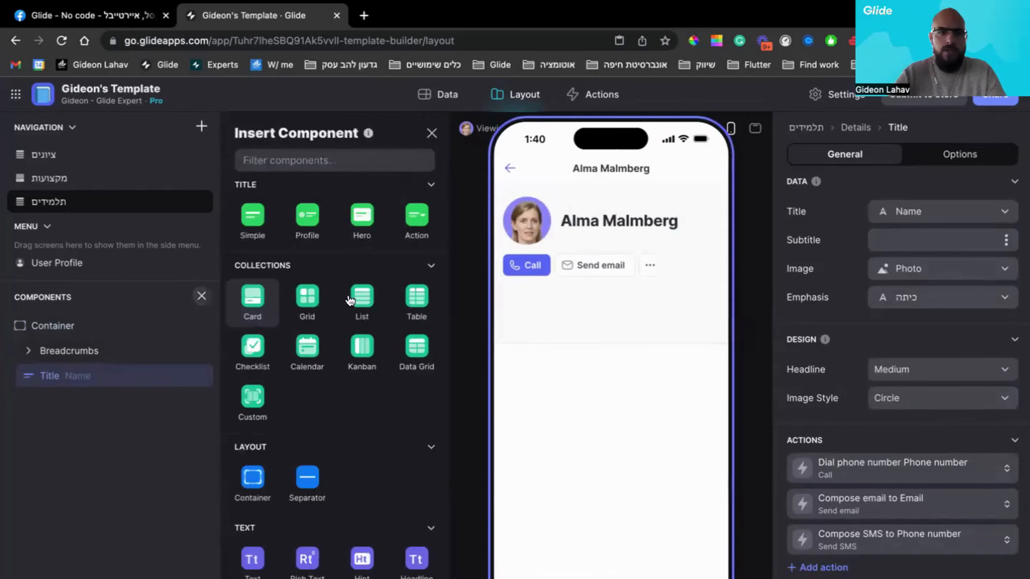
{"action": "left_click", "coordinate": [360, 314]}
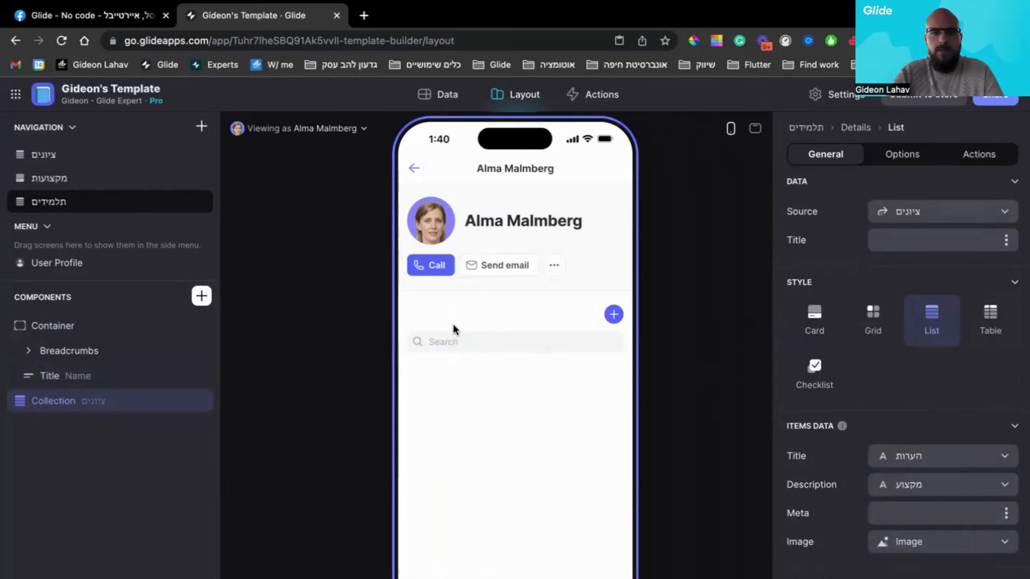
- Change the filter of the תלמידים list so that it shows only rows where האם מורה? is not checked
{"action": "left_click", "coordinate": [89, 202]}
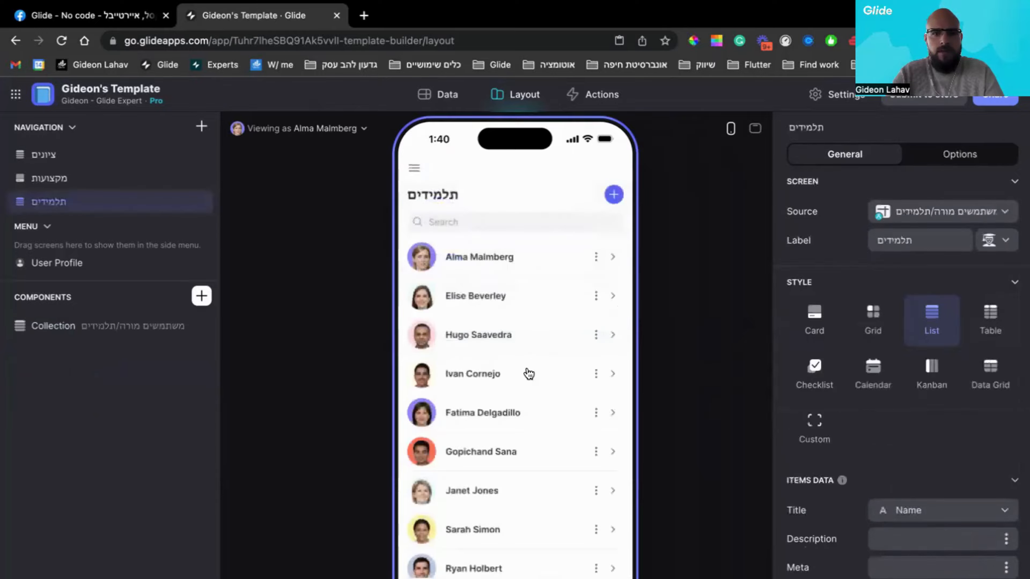
{"action": "left_click", "coordinate": [87, 326]}
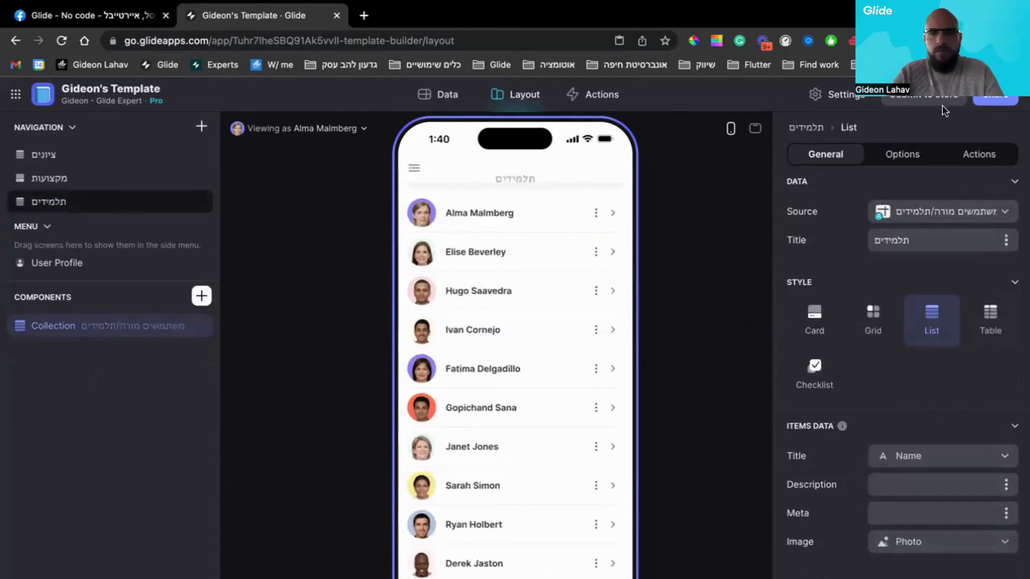
{"action": "left_click", "coordinate": [912, 154]}
{"action": "left_click", "coordinate": [827, 301]}
{"action": "left_click", "coordinate": [833, 294]}
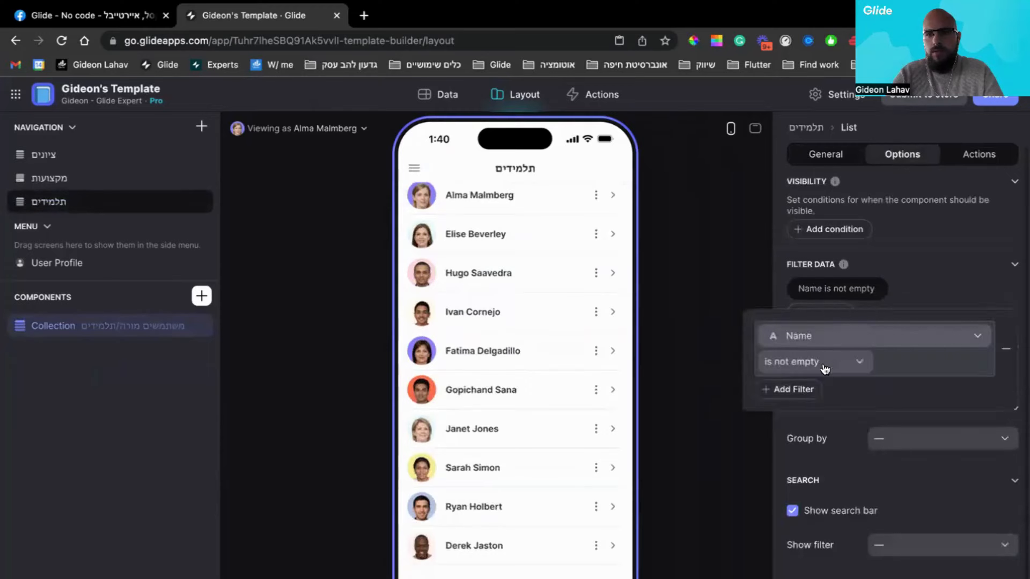
{"action": "left_click", "coordinate": [821, 344]}
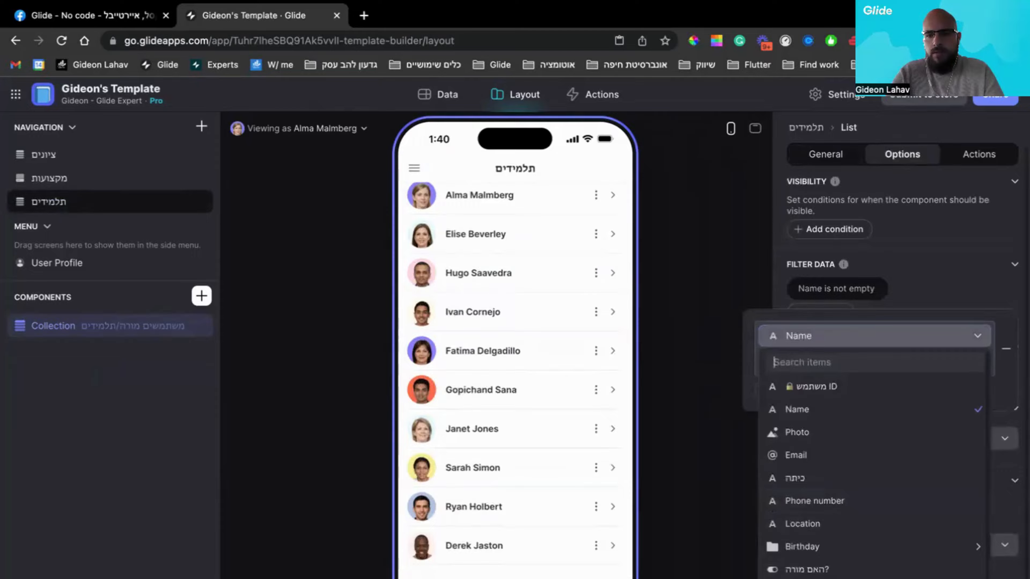
{"action": "left_click", "coordinate": [819, 570]}
{"action": "left_click", "coordinate": [818, 367]}
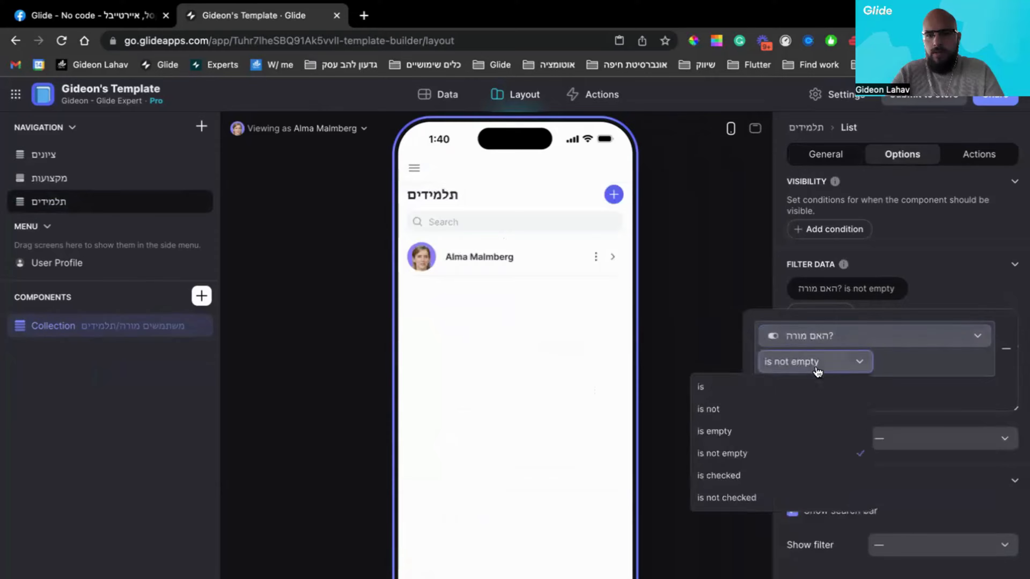
{"action": "left_click", "coordinate": [779, 501]}
{"action": "left_click", "coordinate": [497, 305]}
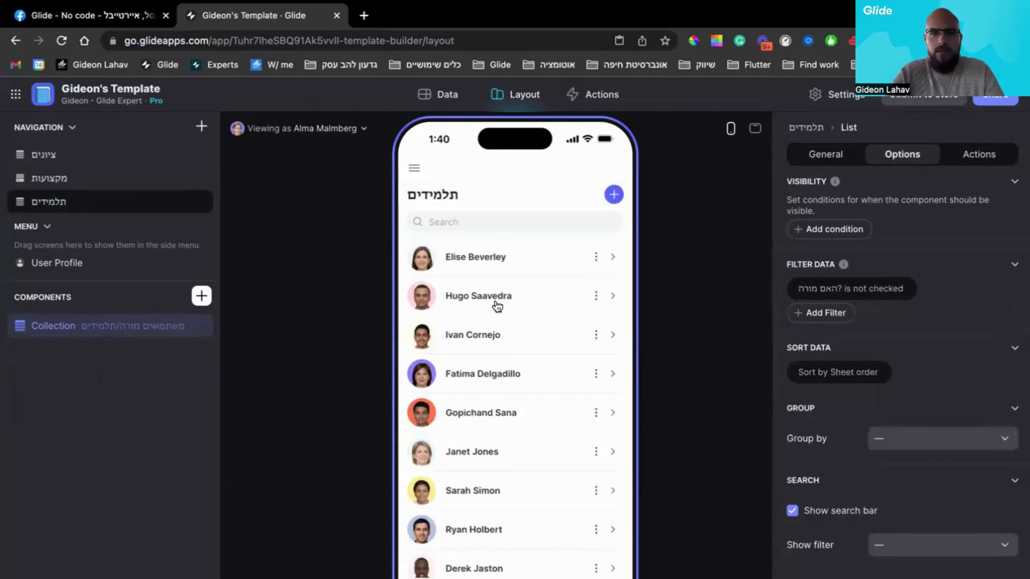
- Open the add form of the grades list on the first student's details screen and title it ציון חדש
{"action": "left_click", "coordinate": [479, 261]}
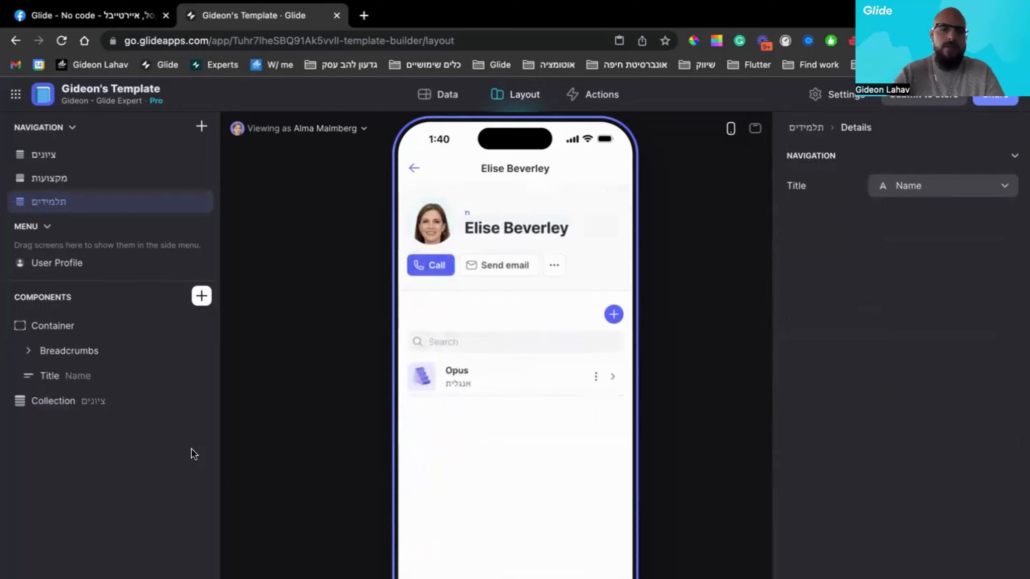
{"action": "left_click", "coordinate": [612, 316]}
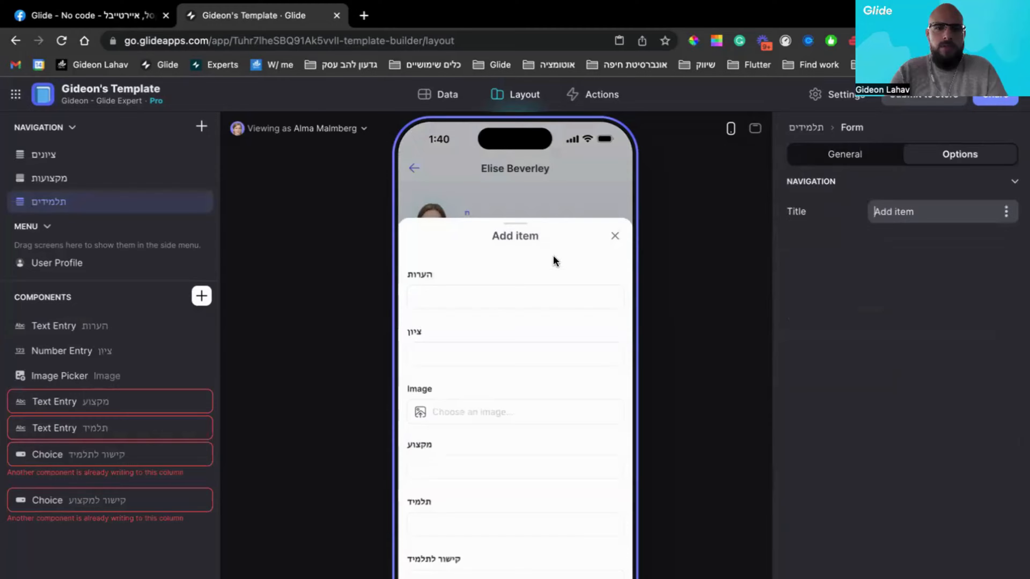
{"action": "triple_click", "coordinate": [893, 207]}
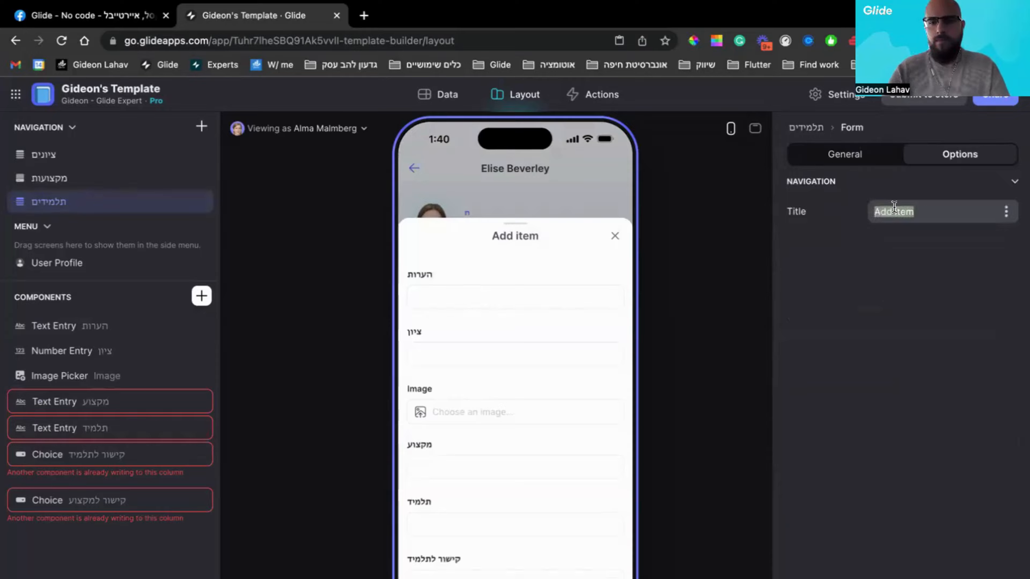
{"action": "type", "text": "mhui"}
{"action": "key", "text": "ctrl+a"}
{"action": "key", "text": "BackSpace"}
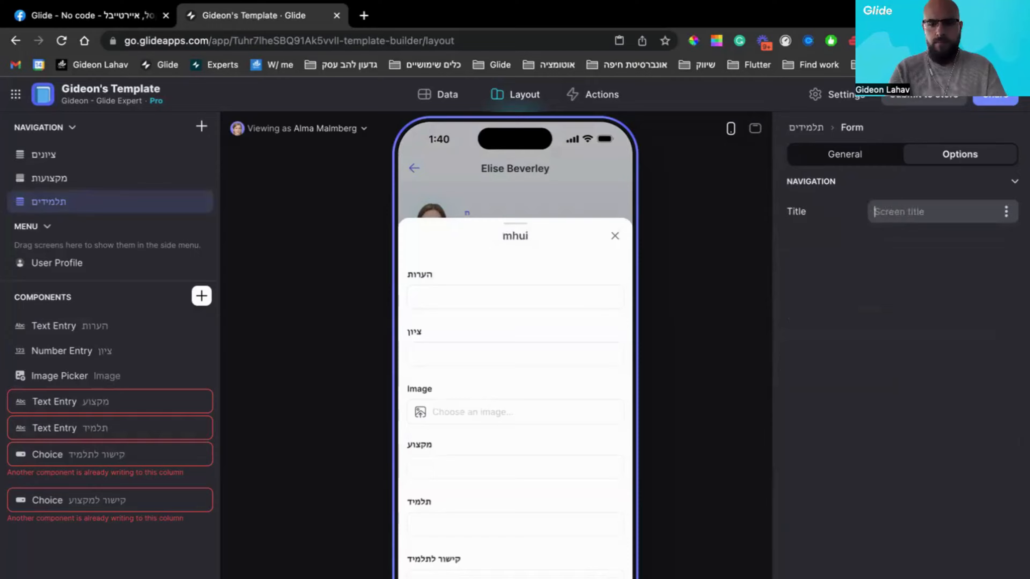
{"action": "type", "text": "מ"}
{"action": "key", "text": "BackSpace"}
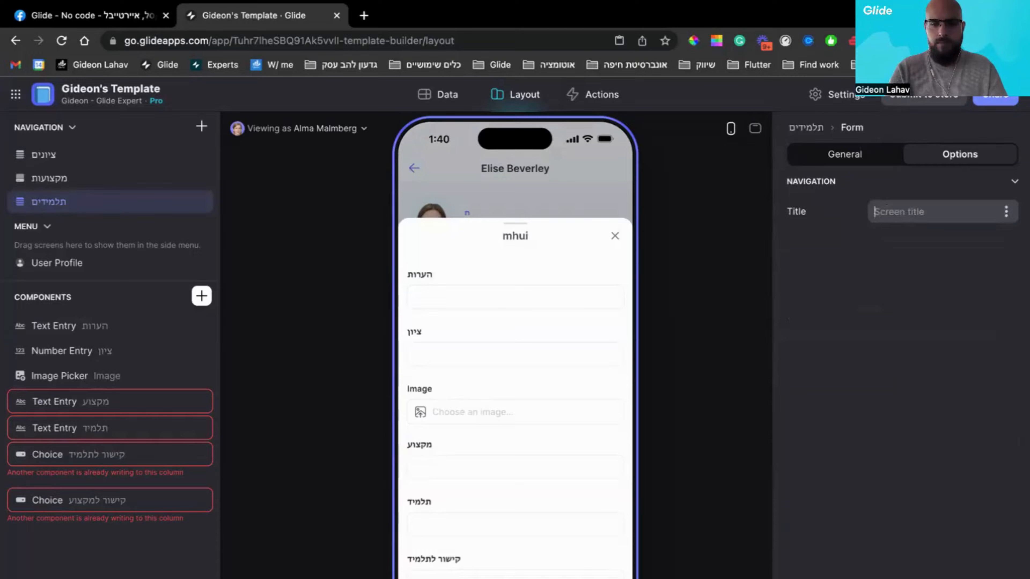
{"action": "type", "text": "ציון חדש"}
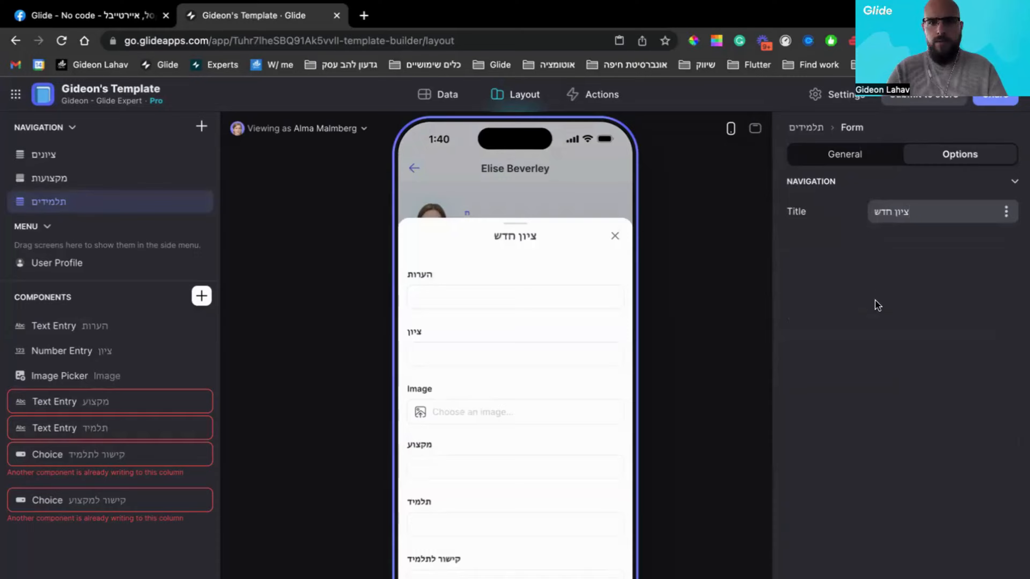
- Move the הערות text entry below the ציון number entry in the form and set it to the middle size
{"action": "left_click", "coordinate": [85, 334]}
{"action": "left_click_drag", "start_coordinate": [81, 358], "coordinate": [81, 360]}
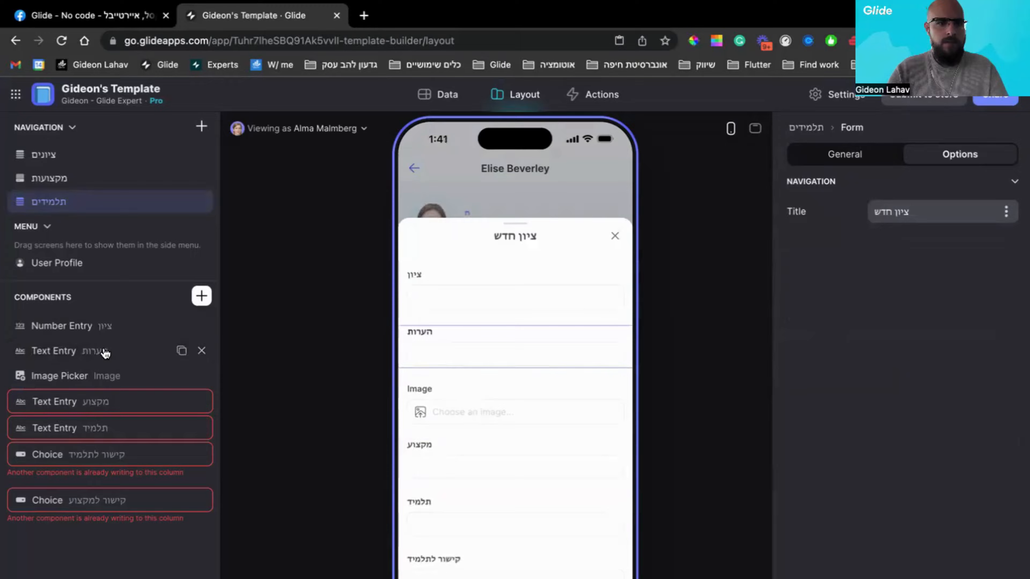
{"action": "left_click", "coordinate": [81, 350]}
{"action": "left_click", "coordinate": [979, 430]}
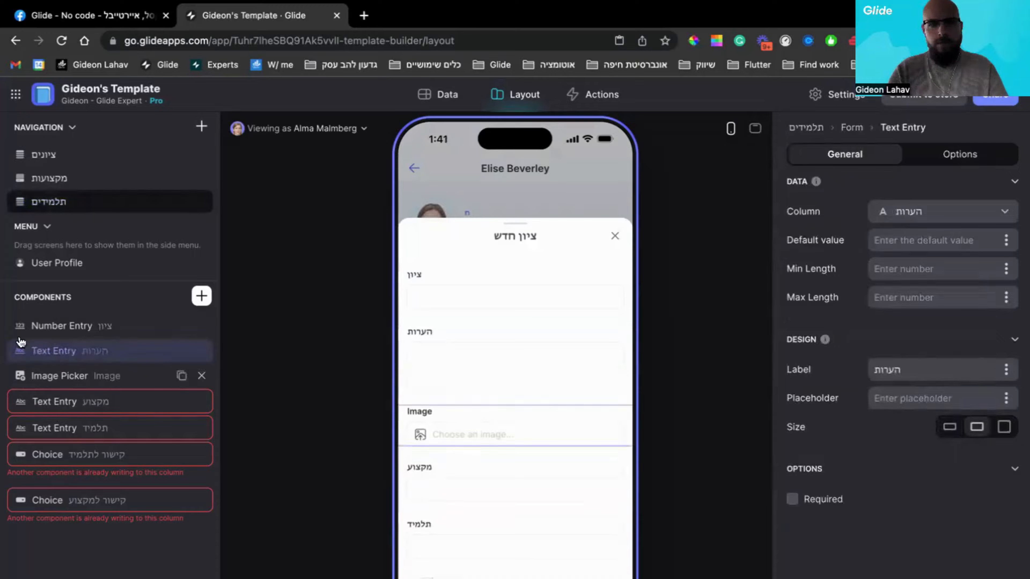
- Make the ציון number entry required, with placeholder #, minimum value 0 and maximum value 100
{"action": "left_click", "coordinate": [514, 297]}
{"action": "left_click", "coordinate": [831, 474]}
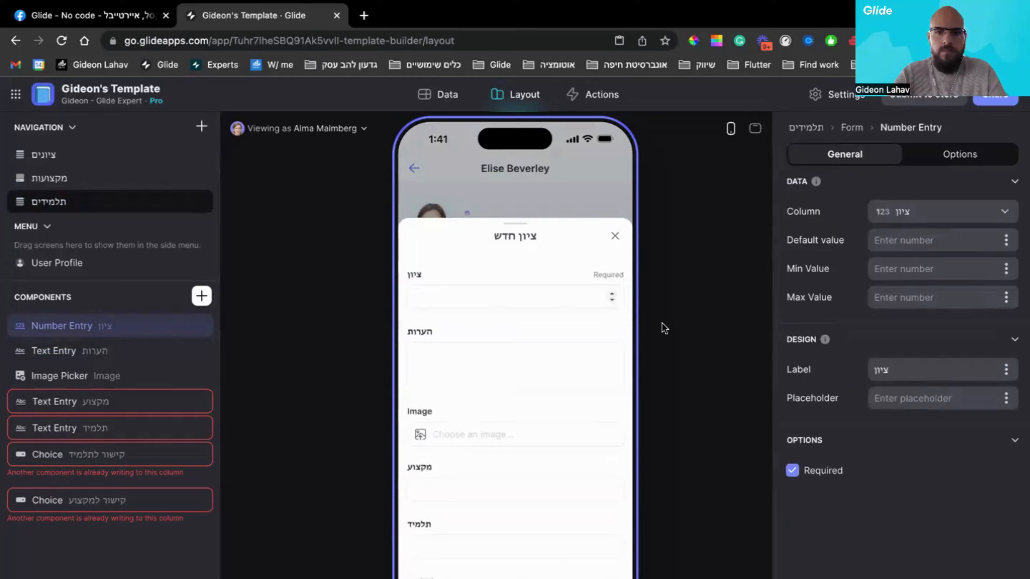
{"action": "left_click", "coordinate": [869, 394]}
{"action": "type", "text": "#"}
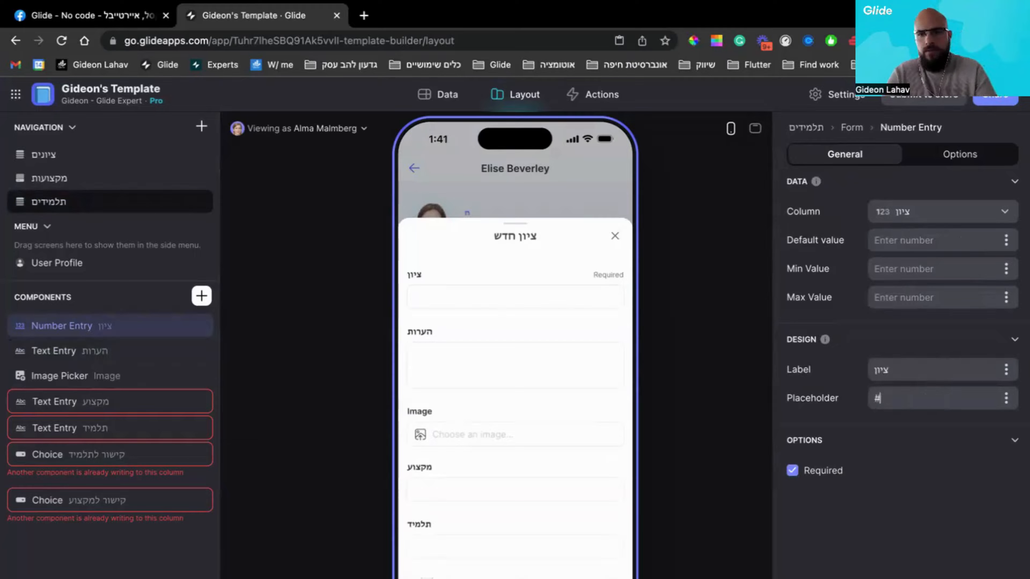
{"action": "left_click", "coordinate": [892, 268]}
{"action": "type", "text": "1"}
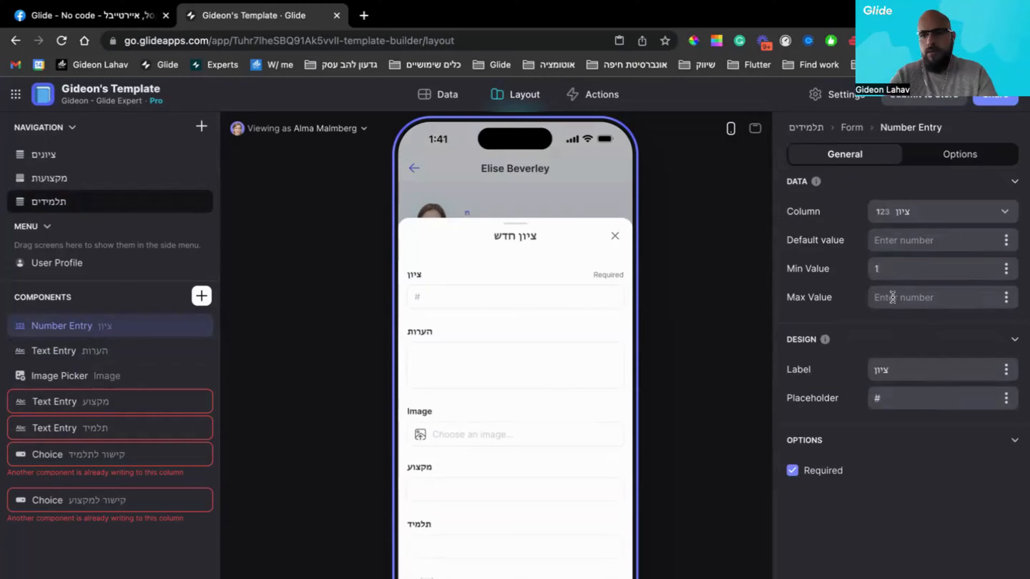
{"action": "type", "text": "100"}
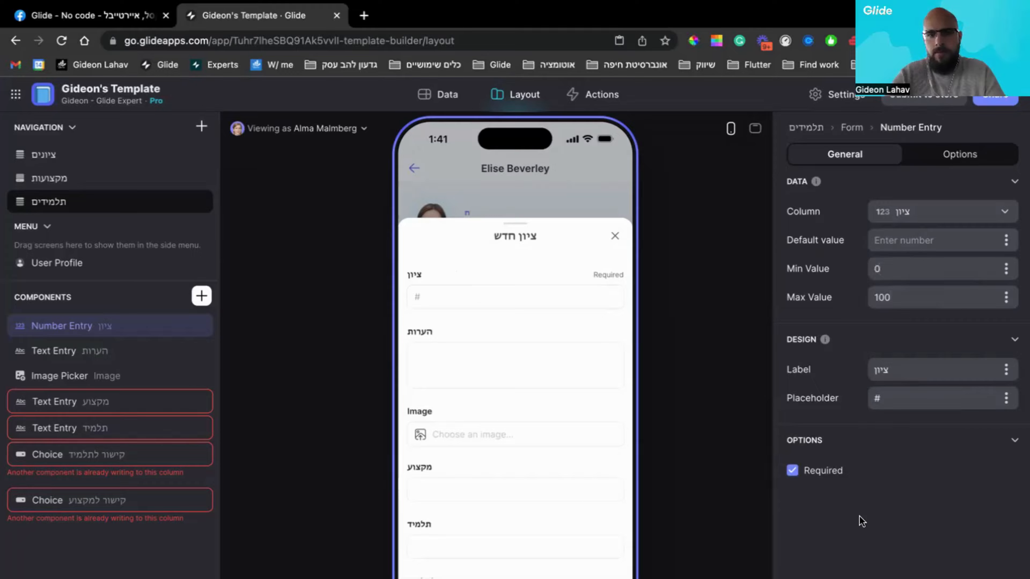
- Delete the image picker, the מקצוע and תלמיד text entries, and the קישור לתלמיד and קישור למקצוע choices from the form
{"action": "left_click", "coordinate": [122, 379]}
{"action": "left_click", "coordinate": [201, 376]}
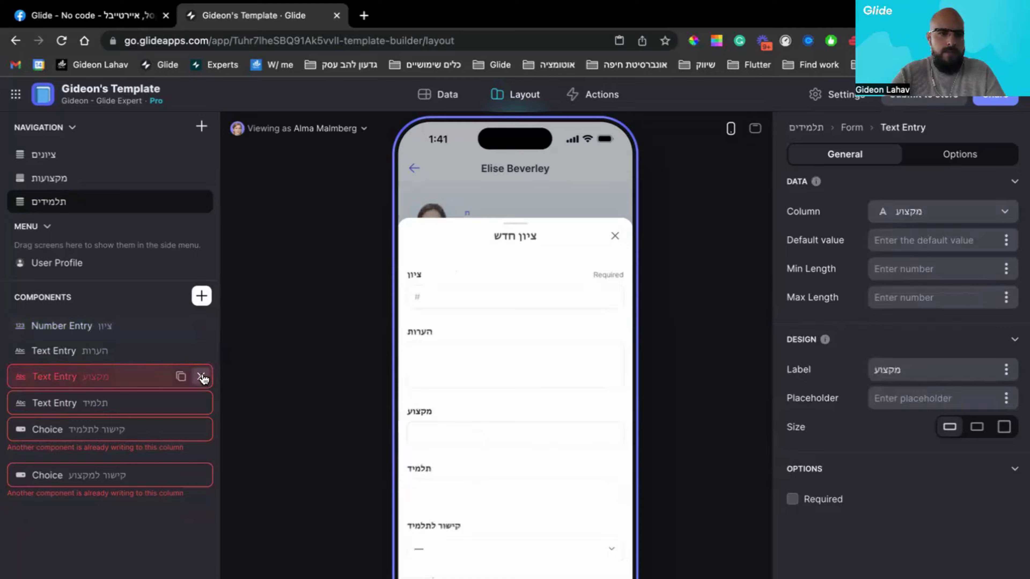
{"action": "left_click", "coordinate": [202, 376]}
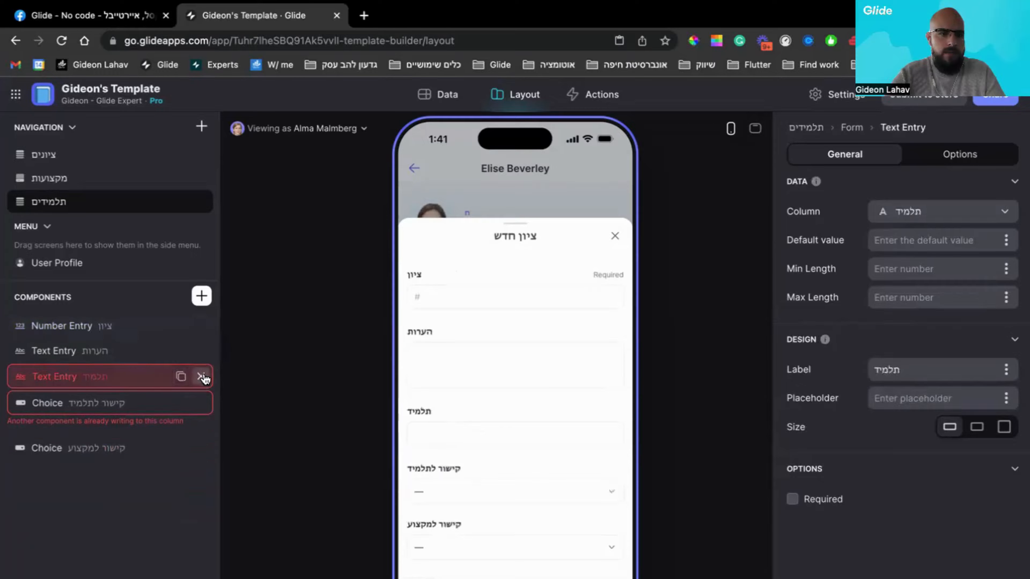
{"action": "left_click", "coordinate": [201, 376]}
{"action": "left_click", "coordinate": [202, 376]}
{"action": "left_click", "coordinate": [202, 377]}
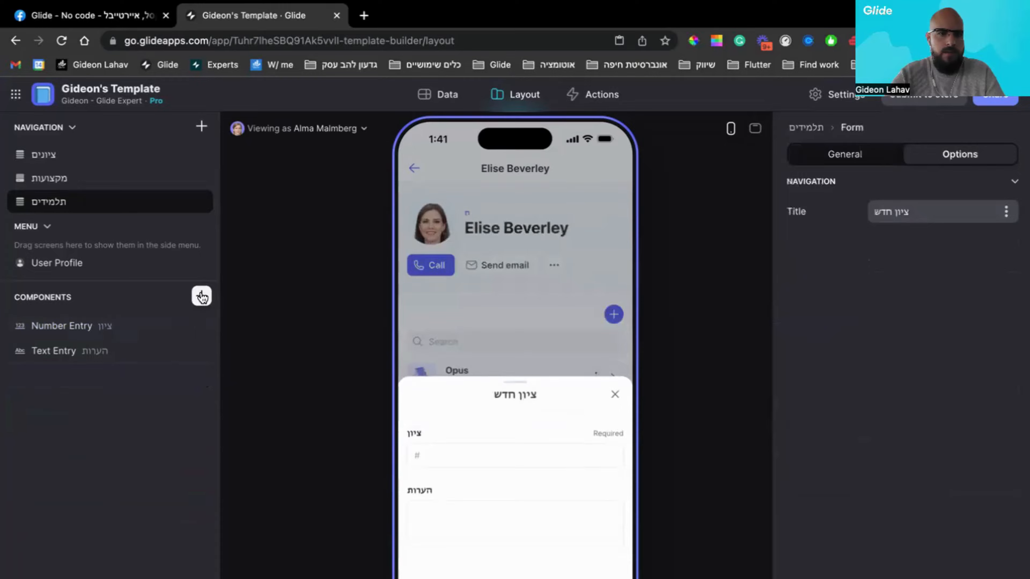
- Add the student's משתמש ID value from the screen to the new grade form and write it to the תלמיד column
{"action": "left_click", "coordinate": [201, 296]}
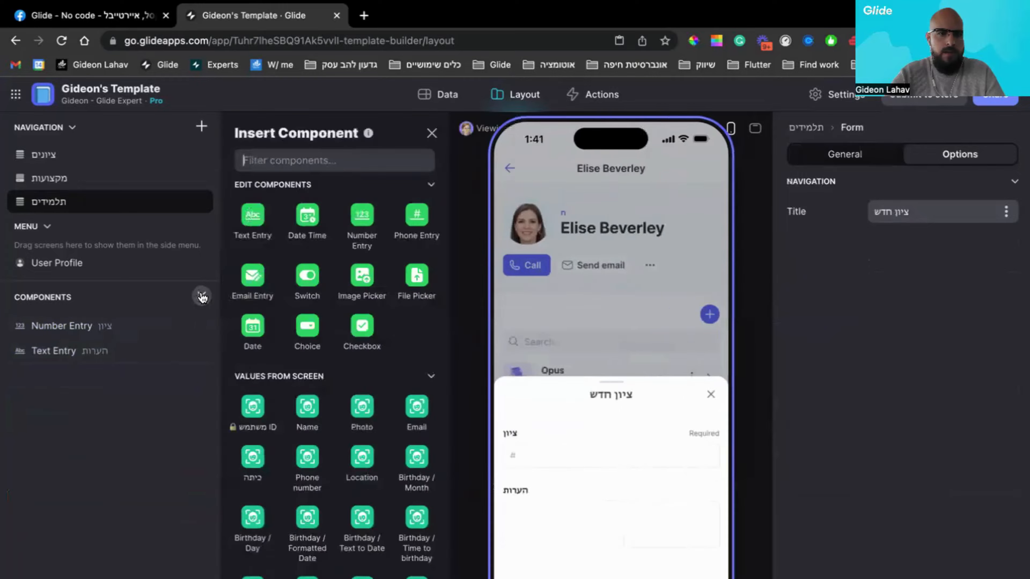
{"action": "left_click", "coordinate": [252, 421]}
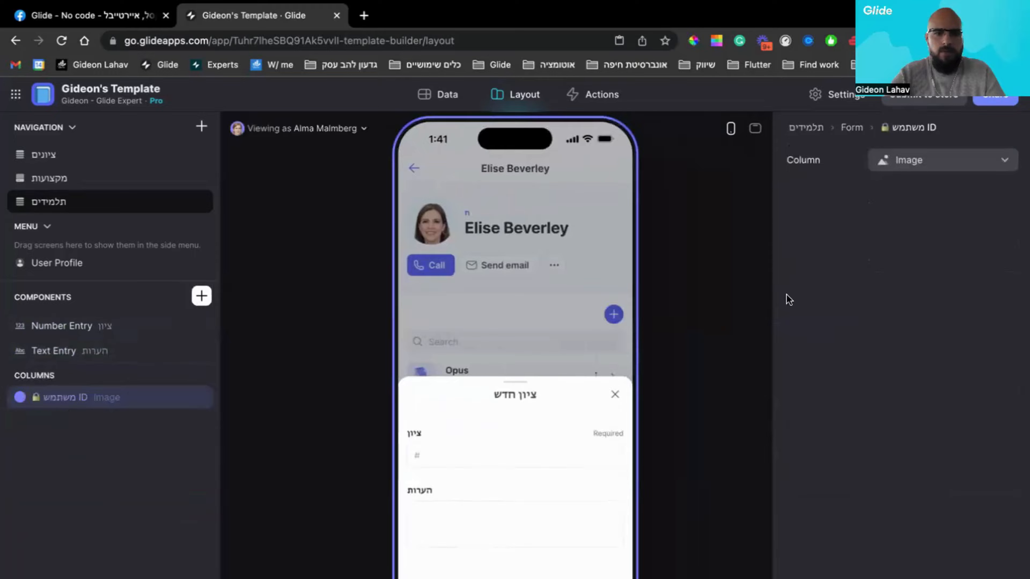
{"action": "left_click", "coordinate": [972, 160]}
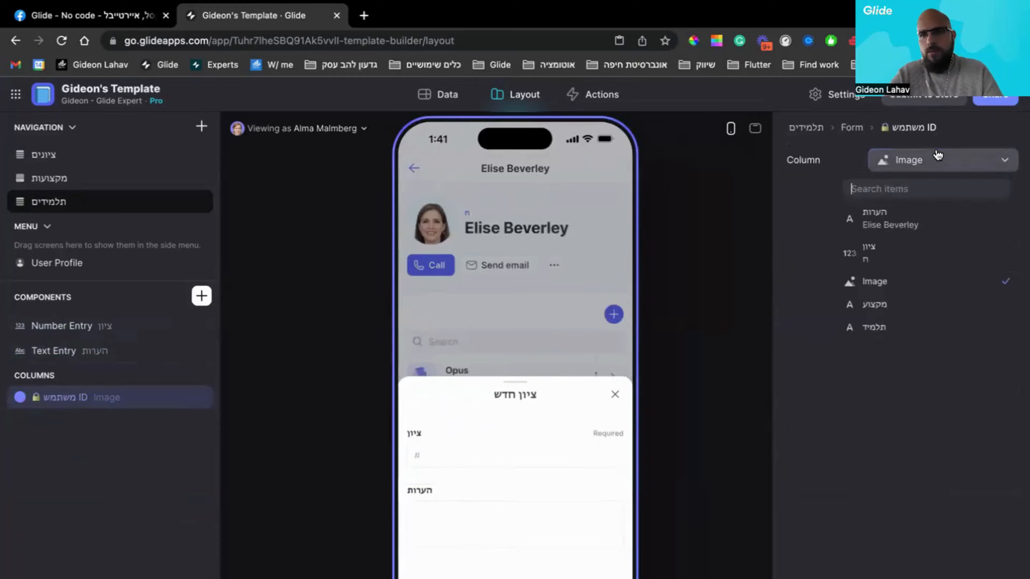
{"action": "left_click", "coordinate": [910, 324]}
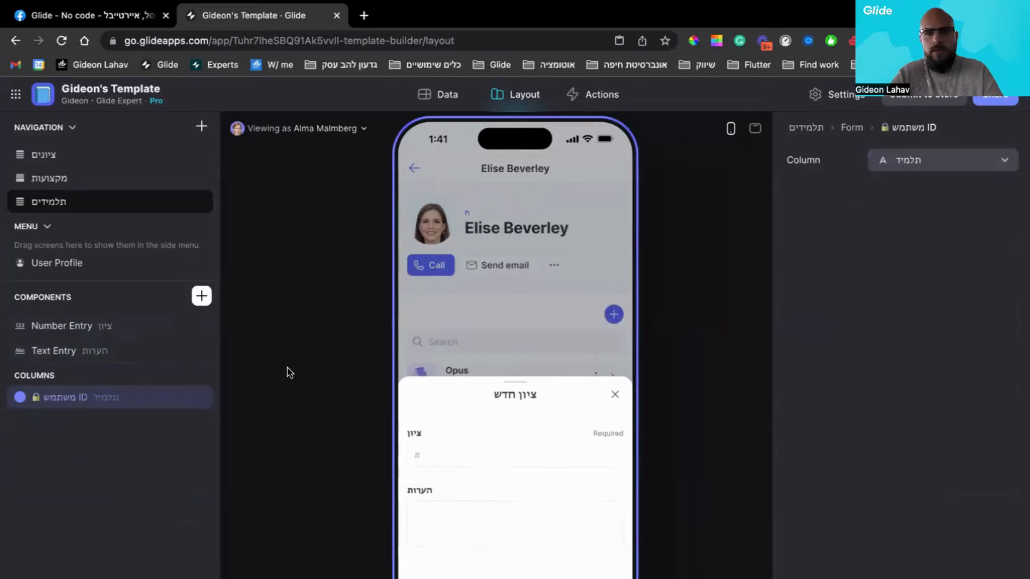
- Add a Choice component to the new grade form that writes to the מקצוע column
{"action": "left_click", "coordinate": [201, 297]}
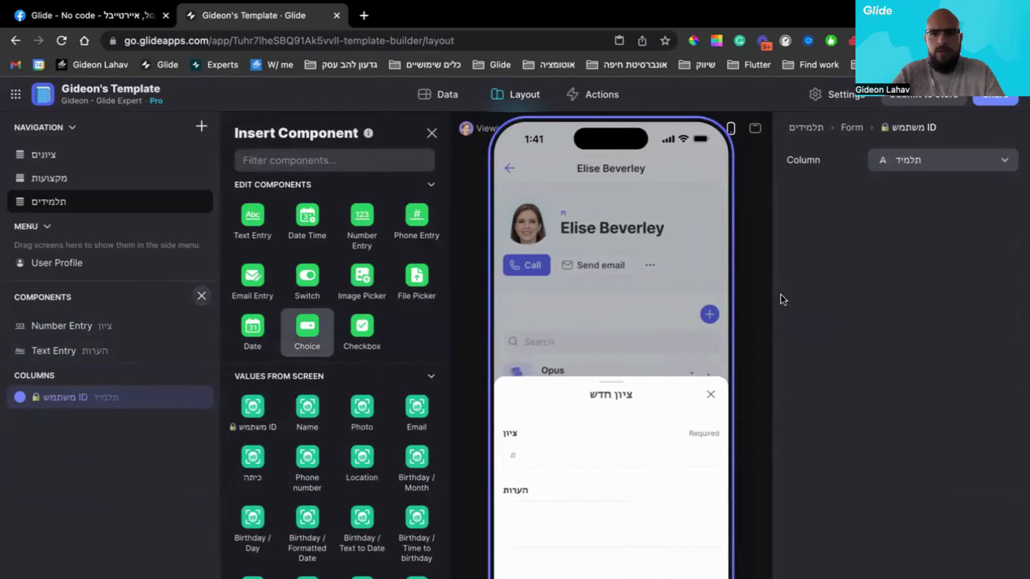
{"action": "left_click", "coordinate": [916, 219]}
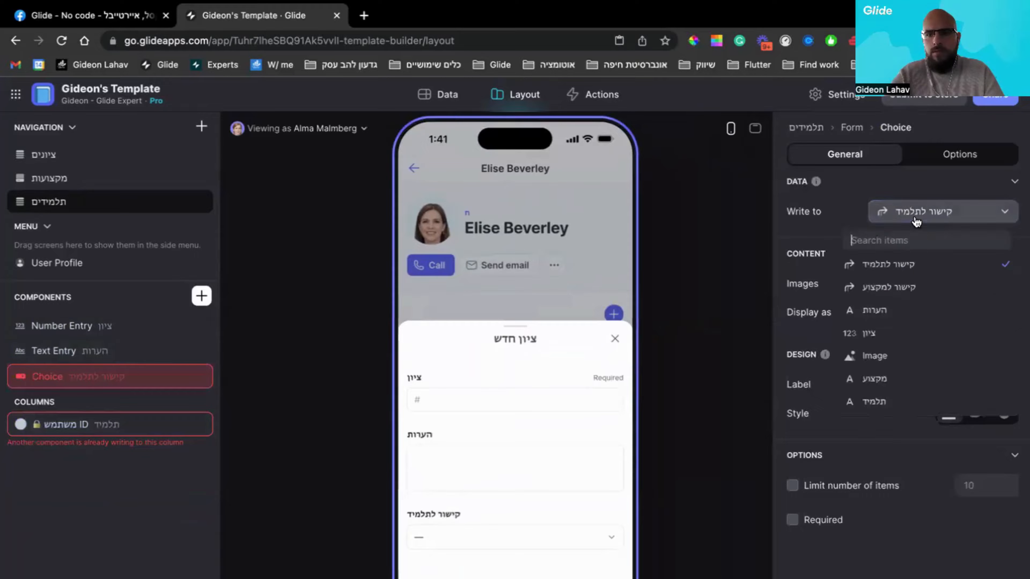
{"action": "left_click", "coordinate": [909, 377]}
- Source the Choice component's options from the מקצועות table with Name as values, and set its style to chips
{"action": "left_click", "coordinate": [908, 312]}
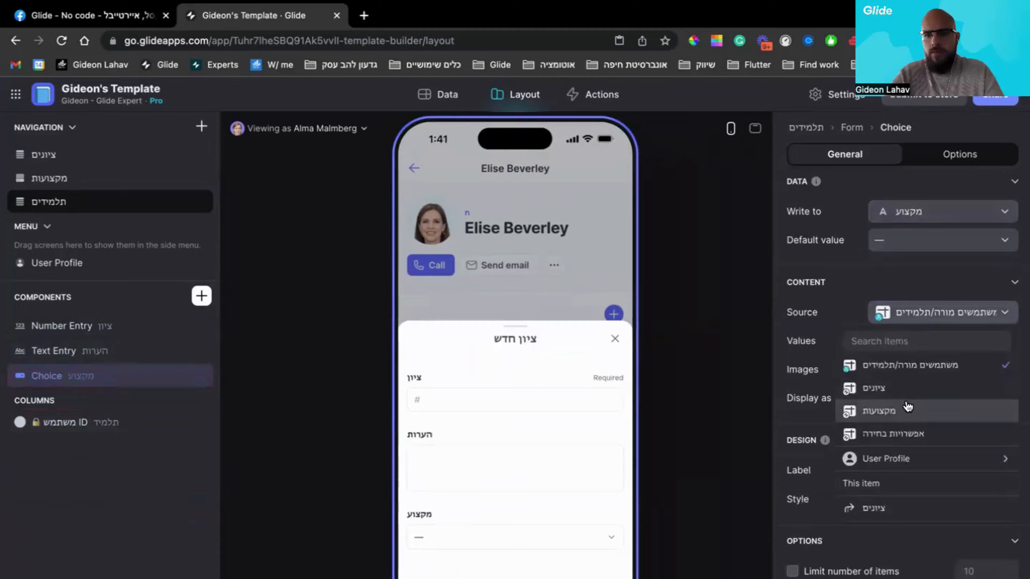
{"action": "left_click", "coordinate": [907, 409]}
{"action": "left_click", "coordinate": [908, 343]}
{"action": "left_click", "coordinate": [908, 343]}
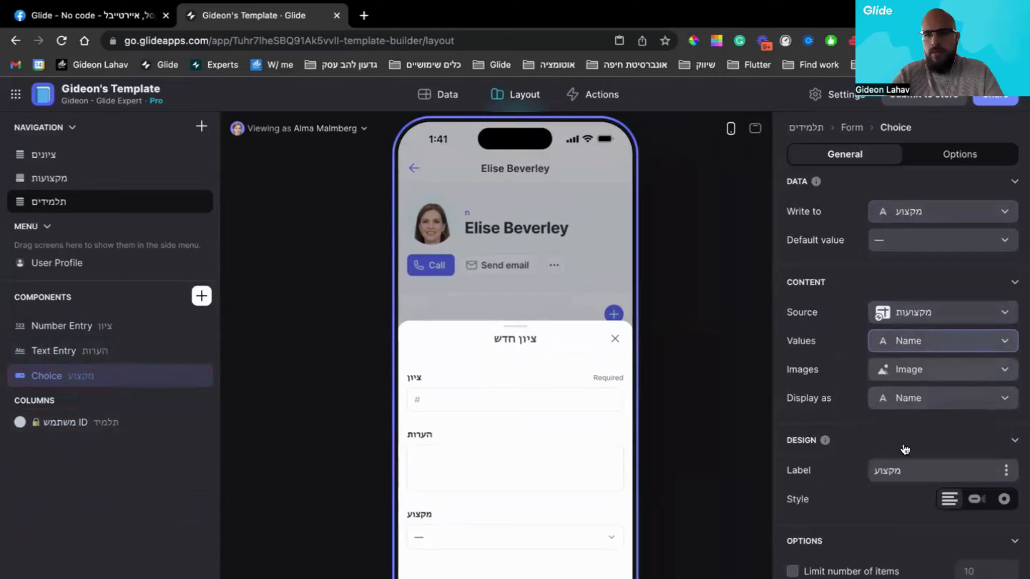
{"action": "left_click", "coordinate": [976, 499]}
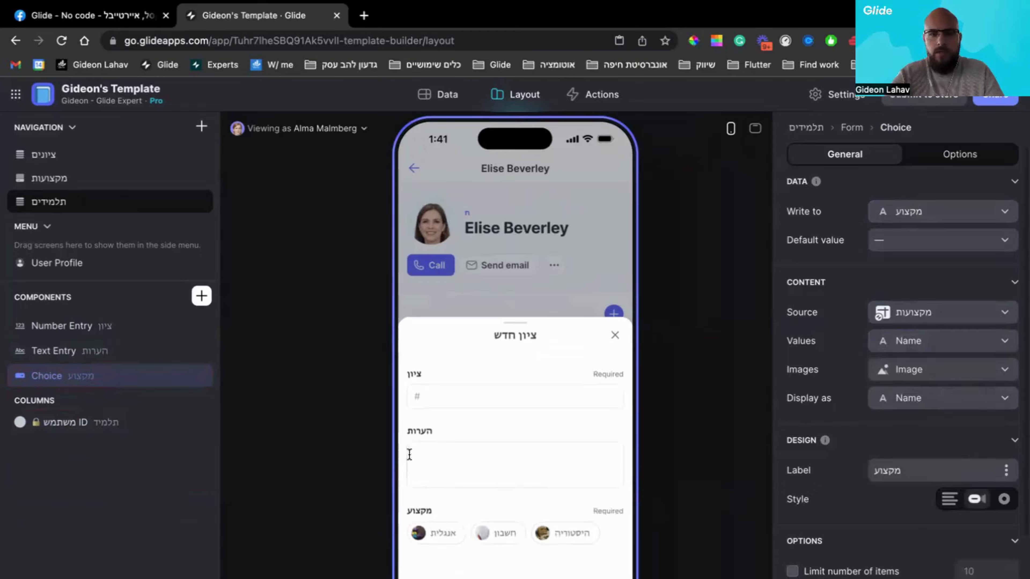
- Submit a test grade of 78 for the subject חשבון through the new grade form, leaving the remarks empty
{"action": "left_click", "coordinate": [495, 394]}
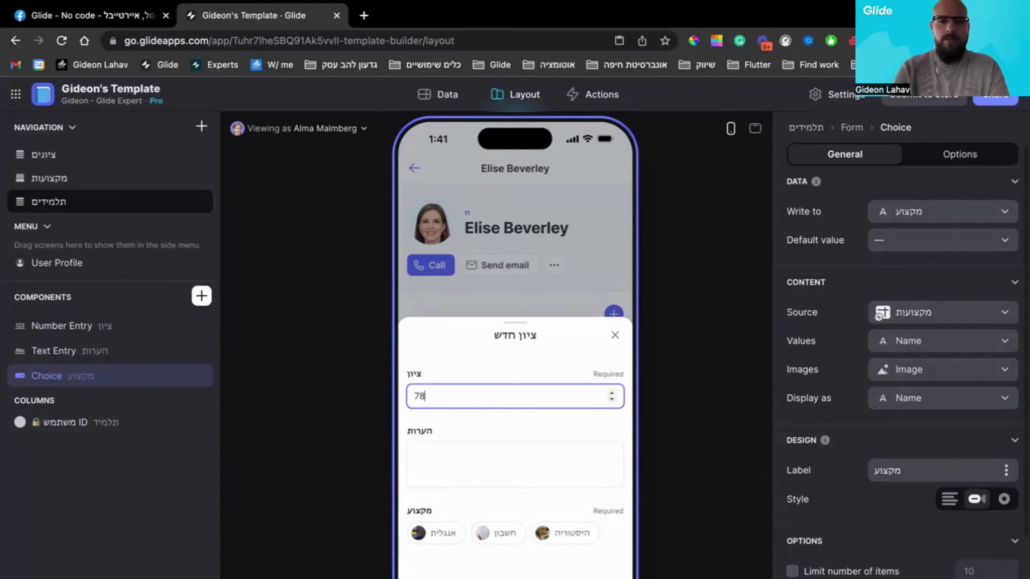
{"action": "type", "text": "78"}
{"action": "left_click", "coordinate": [500, 530]}
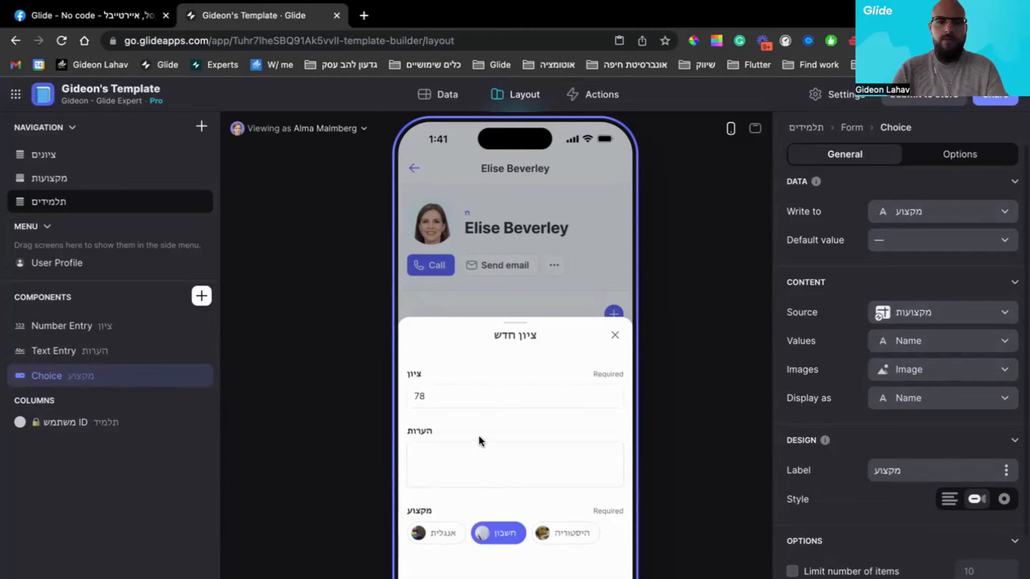
{"action": "left_click", "coordinate": [458, 461]}
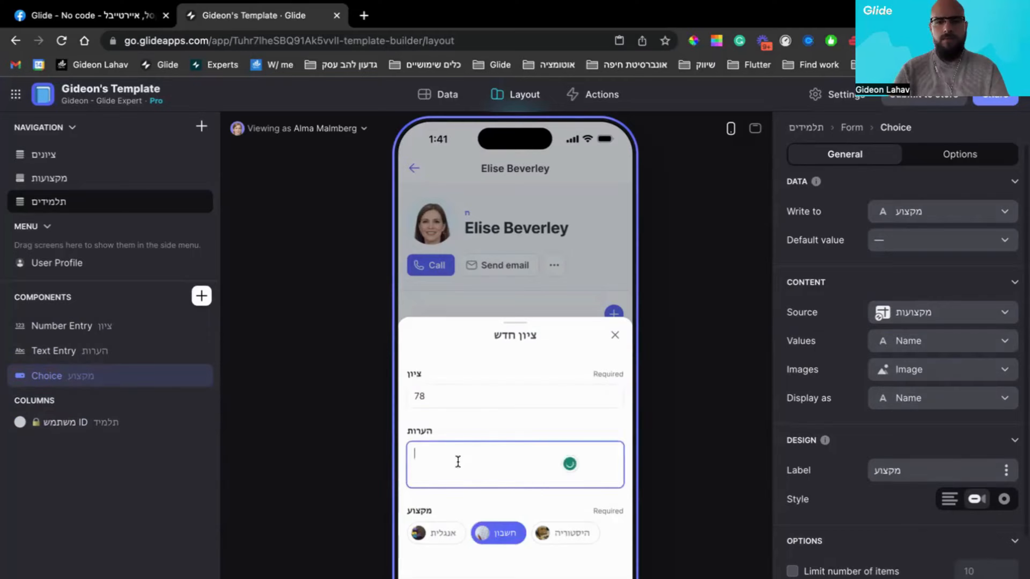
{"action": "left_click", "coordinate": [499, 578]}
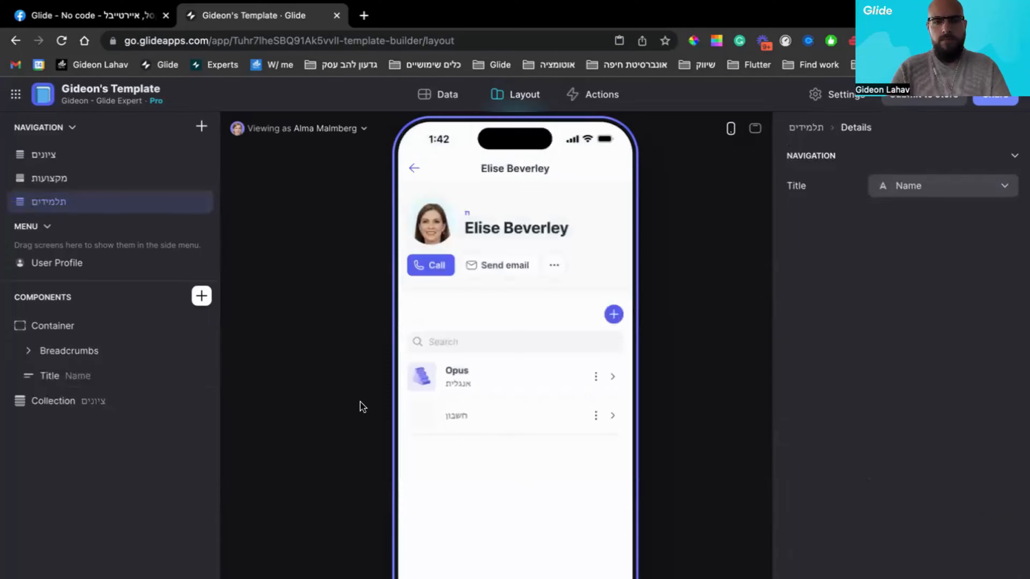
- Clear the item image of the ציונים collection on the student details screen and set the item title to ציון
{"action": "left_click", "coordinate": [69, 400]}
{"action": "left_click", "coordinate": [911, 541]}
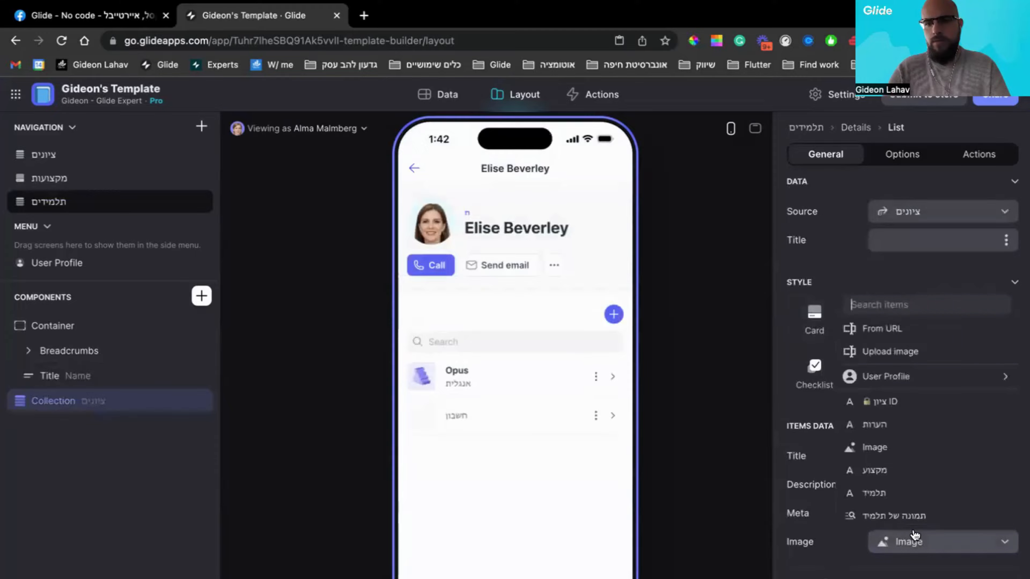
{"action": "left_click", "coordinate": [890, 342]}
{"action": "left_click", "coordinate": [912, 457]}
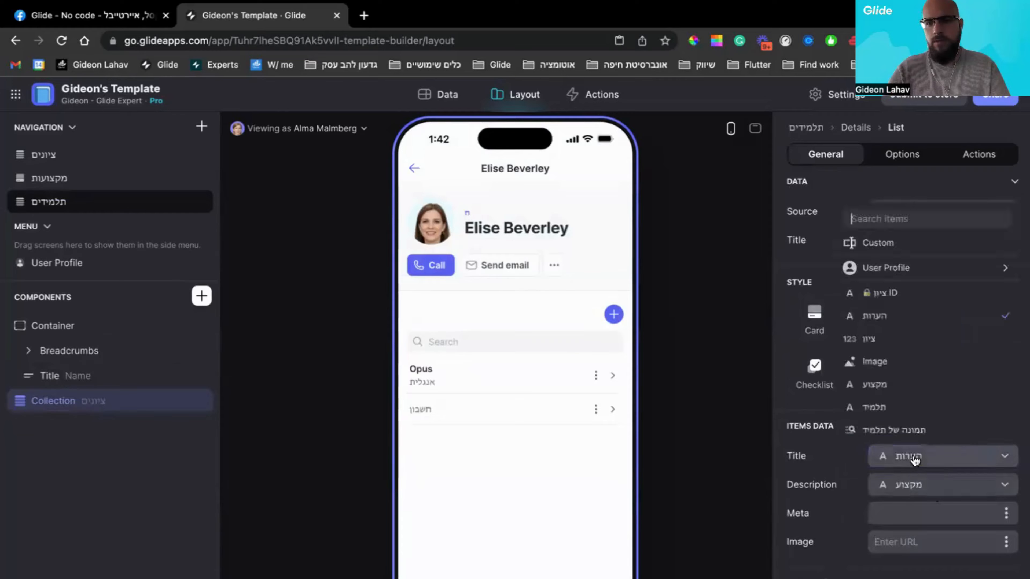
{"action": "left_click", "coordinate": [896, 338]}
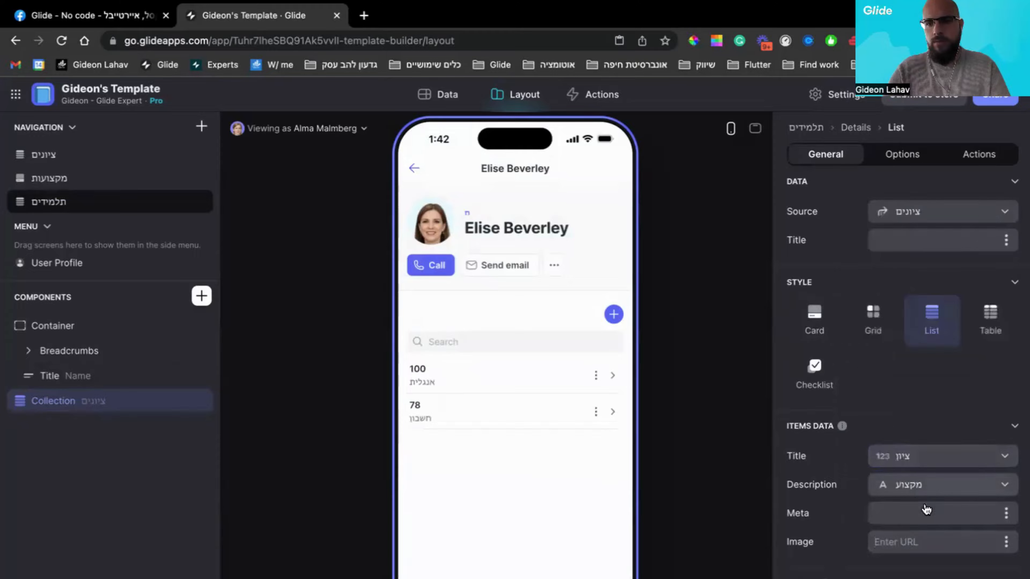
- Set the ציונים collection's item description to הערות and its meta to מקצוע
{"action": "left_click", "coordinate": [940, 484]}
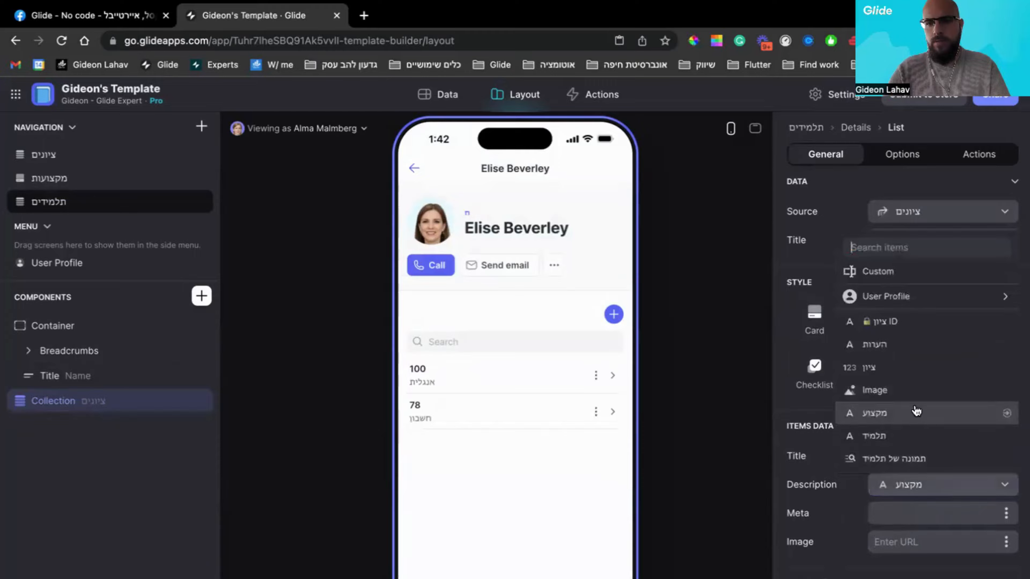
{"action": "left_click", "coordinate": [892, 344]}
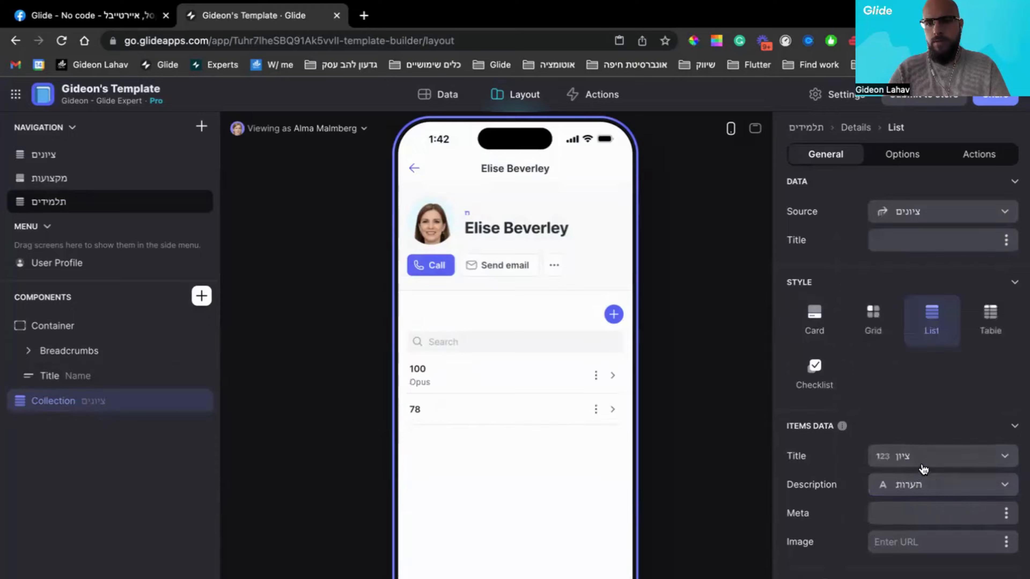
{"action": "left_click", "coordinate": [1002, 512]}
{"action": "left_click", "coordinate": [928, 442]}
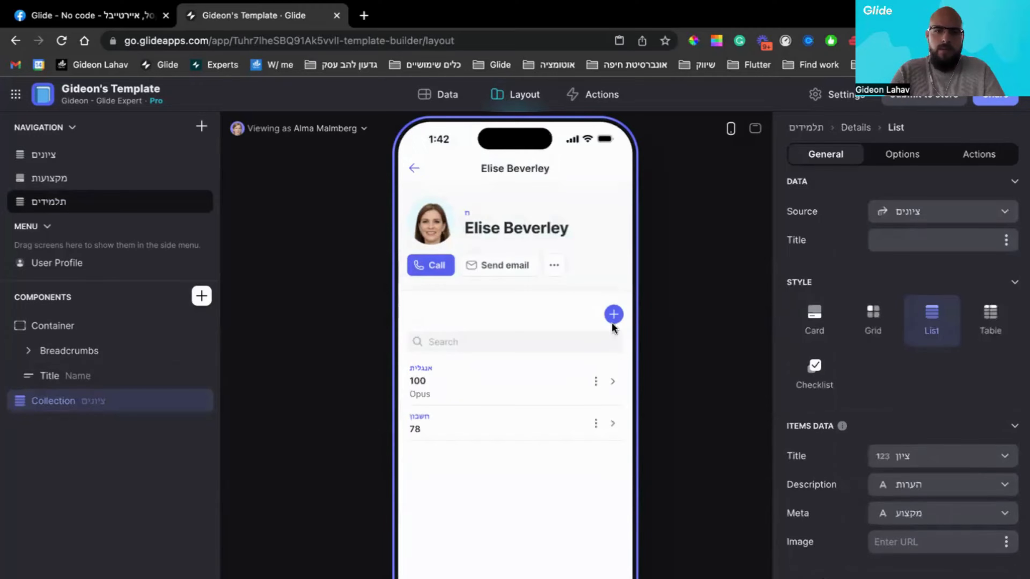
- Copy all components of the ציון חדש form and close the form
{"action": "left_click", "coordinate": [613, 314]}
{"action": "right_click", "coordinate": [91, 374]}
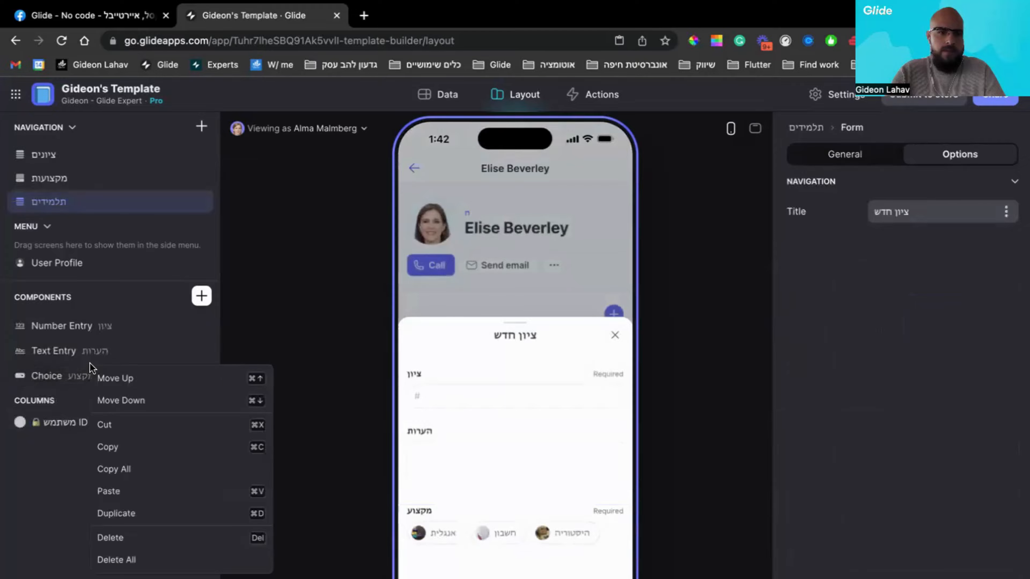
{"action": "left_click", "coordinate": [149, 469]}
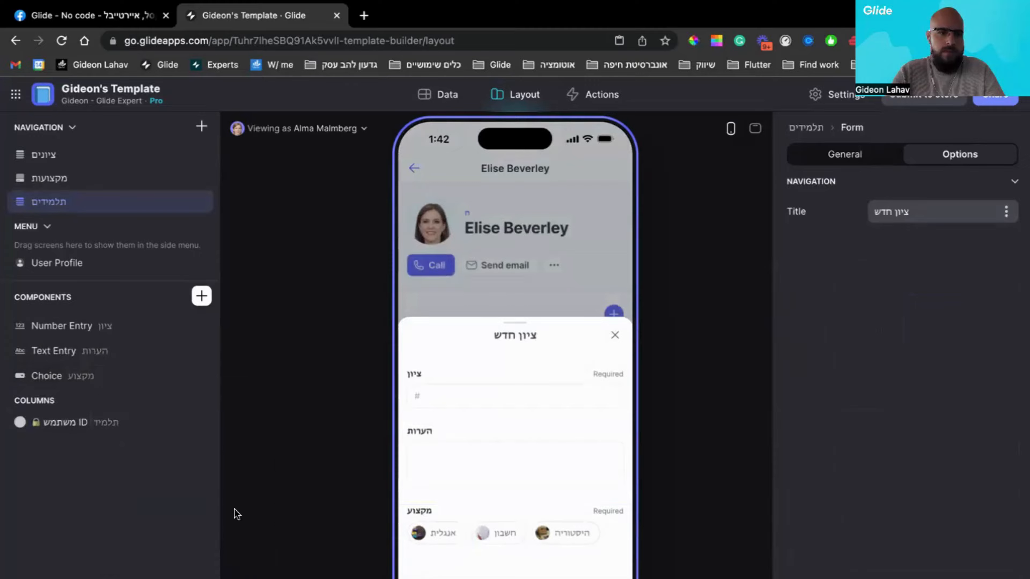
{"action": "key", "text": "Escape"}
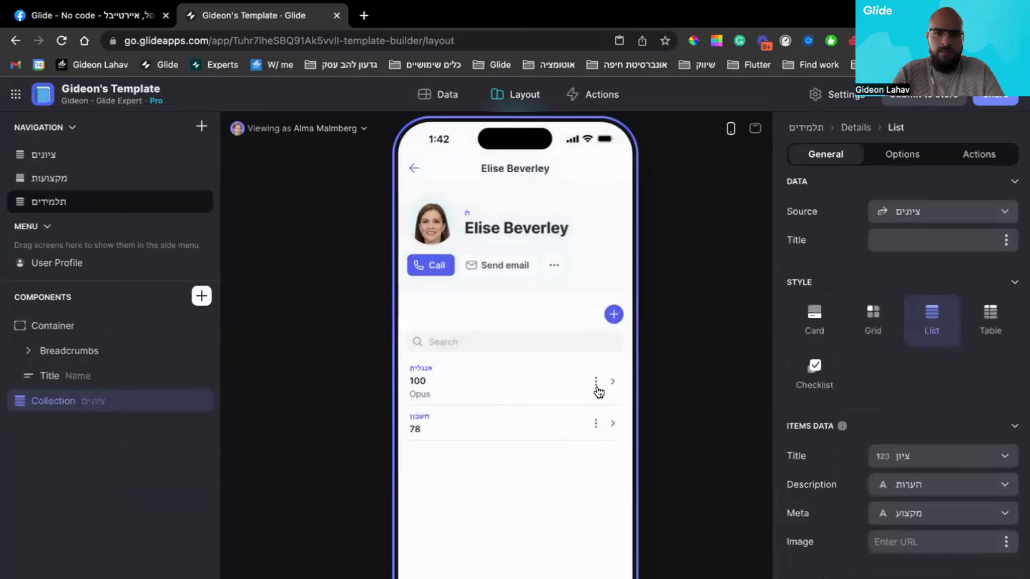
- Open the edit form of the אנגלית grade, replace all its components with the copied ones, and submit the form
{"action": "left_click", "coordinate": [596, 384]}
{"action": "left_click", "coordinate": [556, 410]}
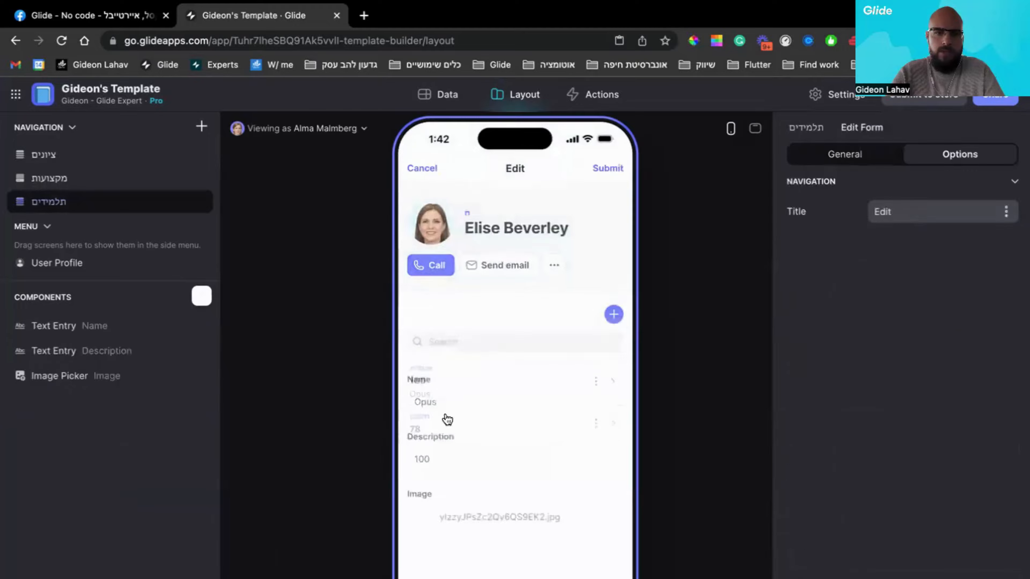
{"action": "right_click", "coordinate": [51, 342]}
{"action": "left_click", "coordinate": [61, 532]}
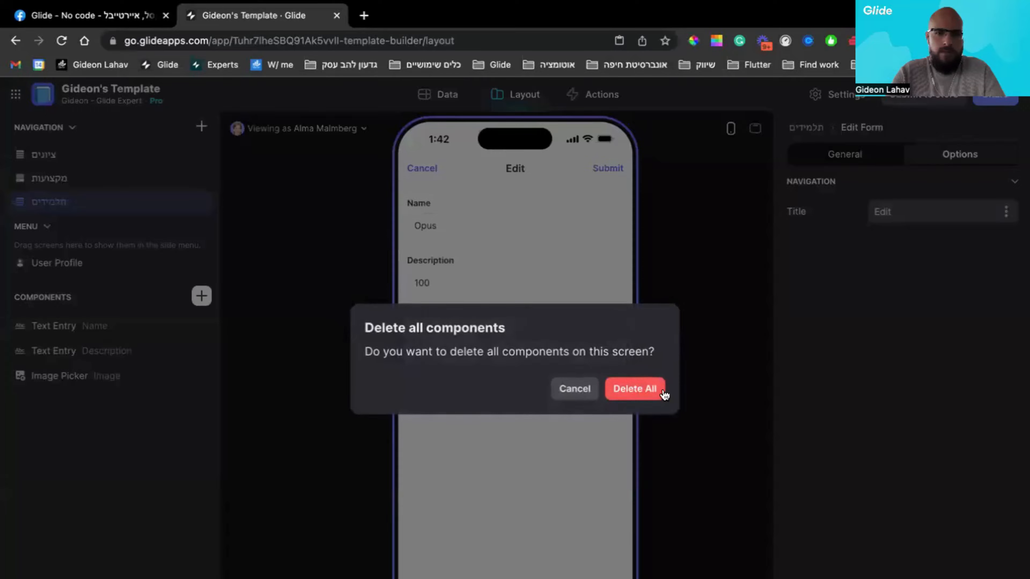
{"action": "left_click", "coordinate": [634, 389]}
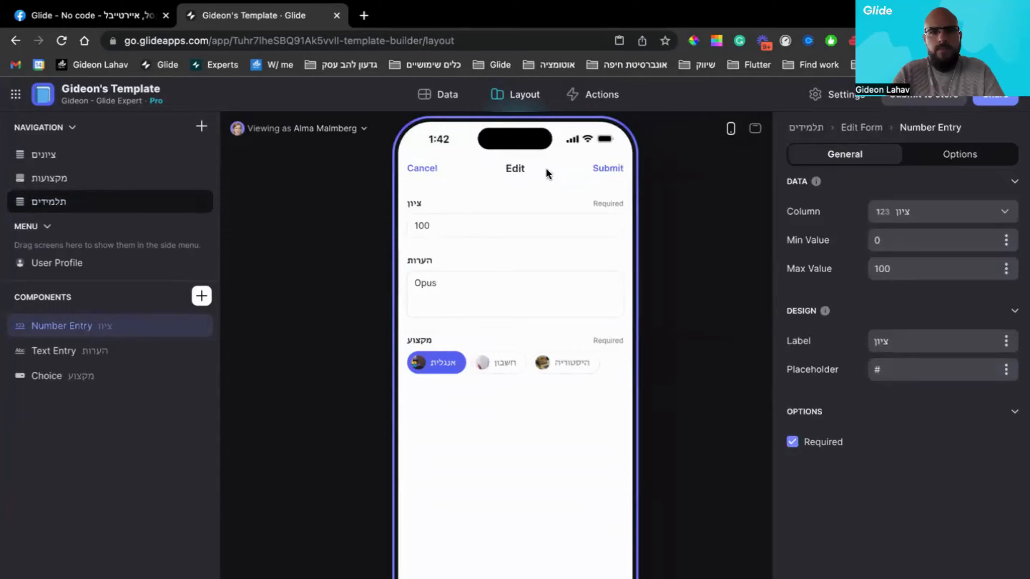
{"action": "left_click", "coordinate": [607, 170]}
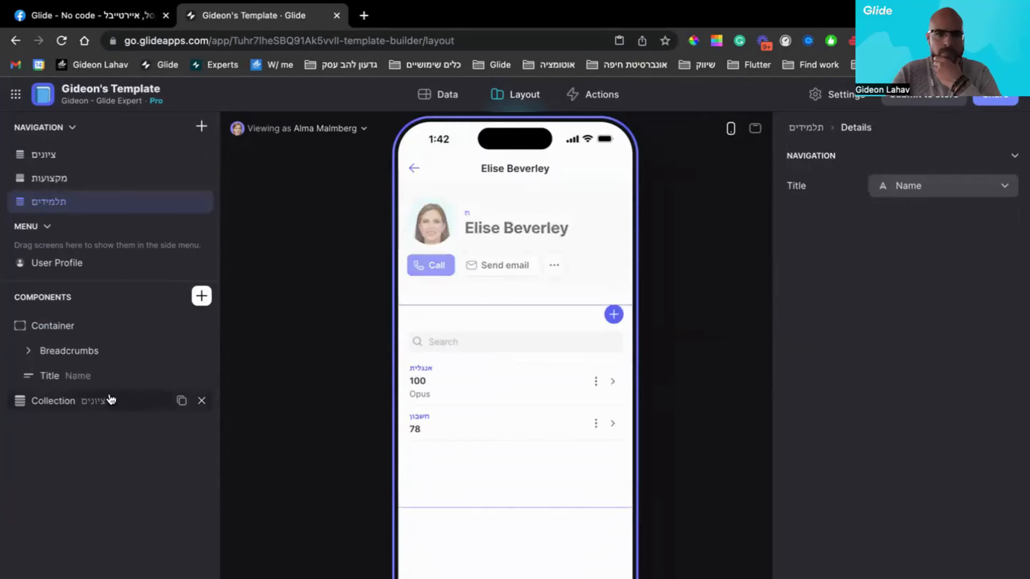
- Set the ציונים collection to offer a filter by מקצוע and to group its items by מקצוע
{"action": "left_click", "coordinate": [93, 401]}
{"action": "left_click", "coordinate": [904, 155]}
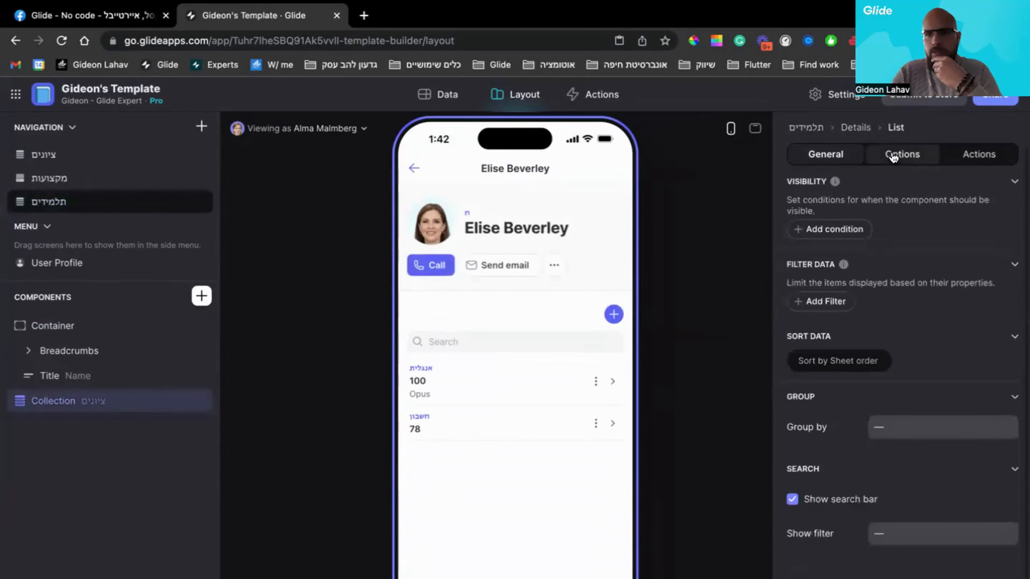
{"action": "left_click", "coordinate": [899, 430]}
{"action": "left_click", "coordinate": [899, 432]}
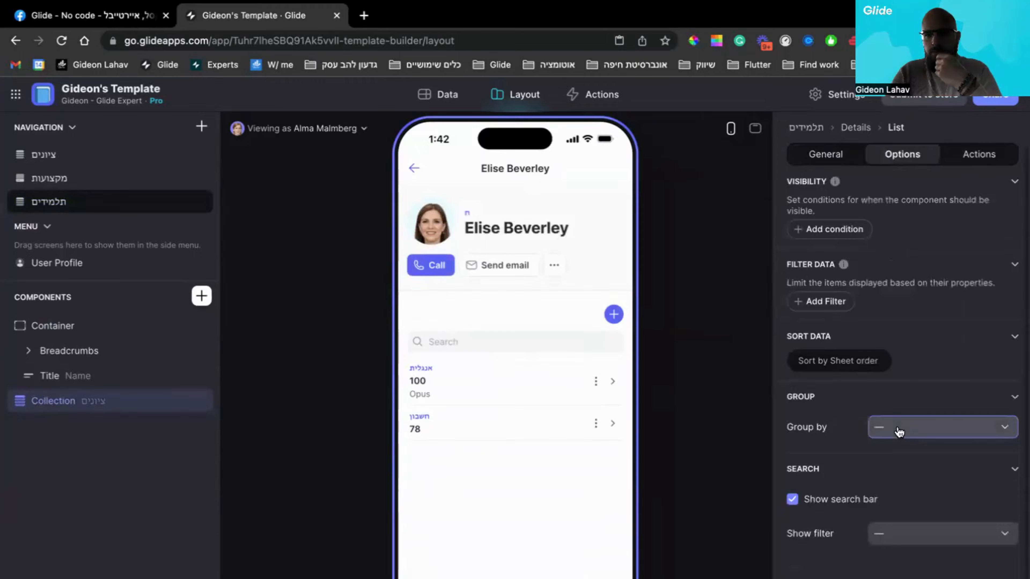
{"action": "left_click", "coordinate": [896, 548]}
{"action": "left_click", "coordinate": [876, 463]}
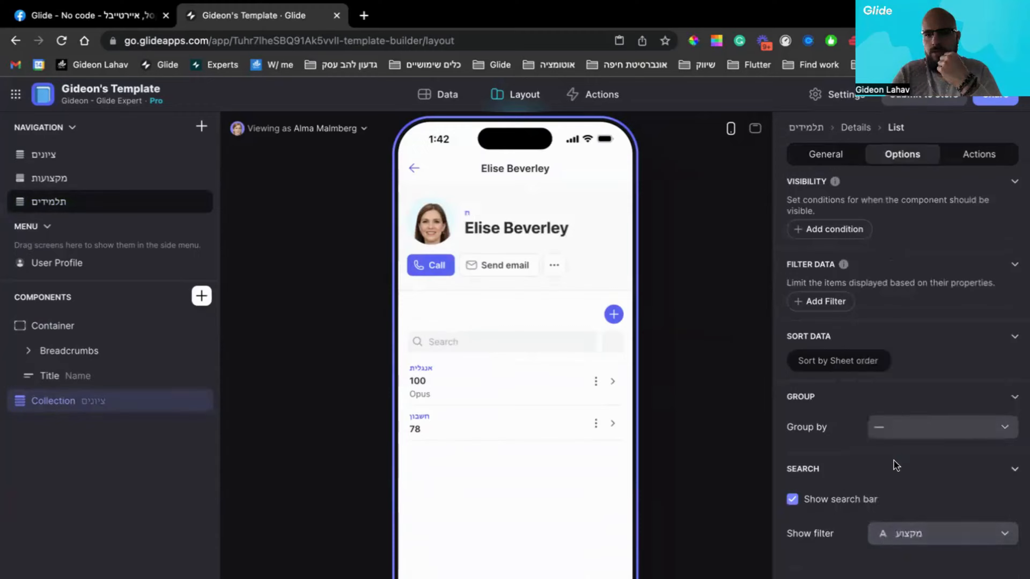
{"action": "left_click", "coordinate": [894, 432]}
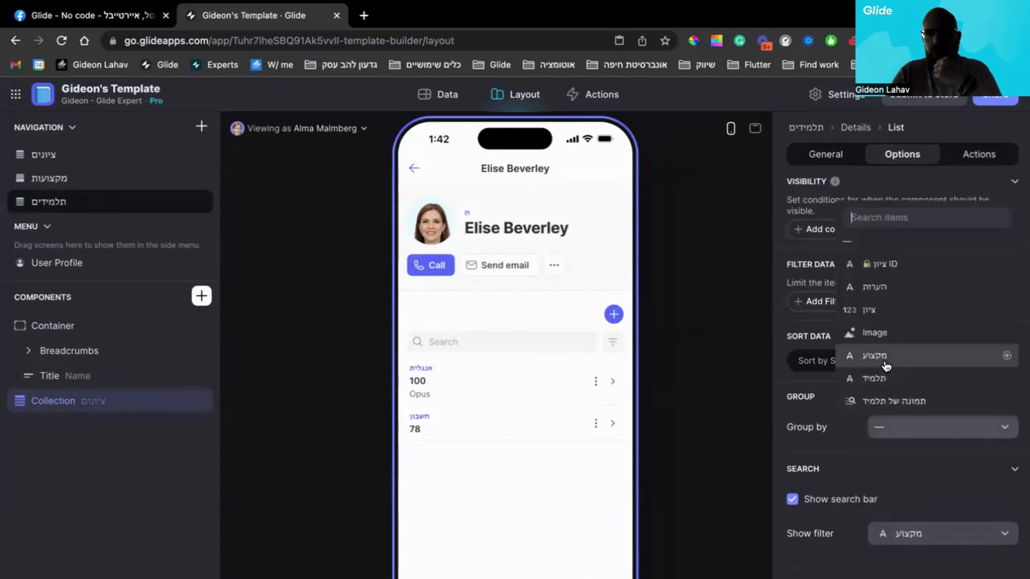
{"action": "left_click", "coordinate": [880, 356]}
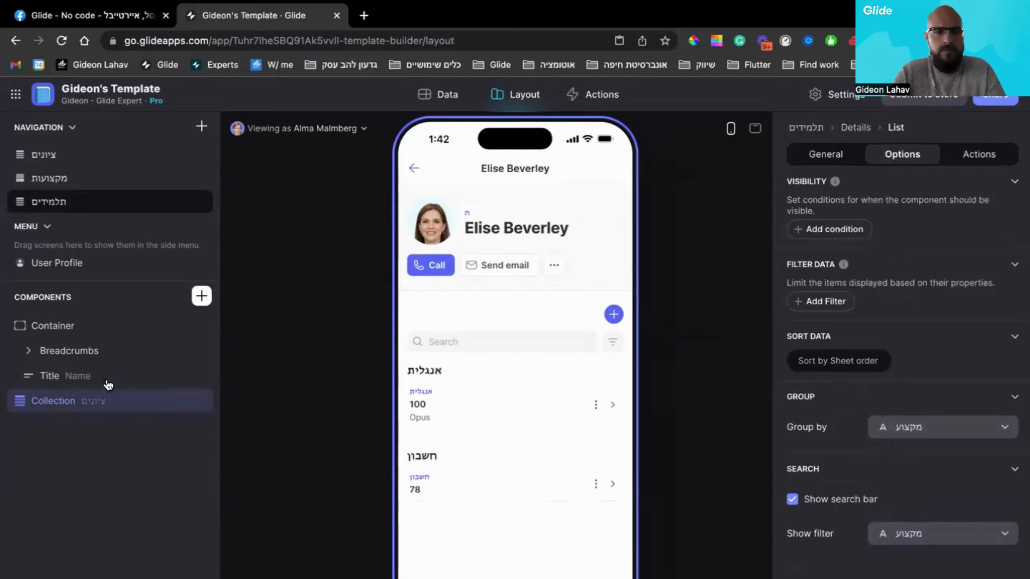
- Replace the ציונים collection's item meta with an empty custom value
{"action": "left_click", "coordinate": [61, 376]}
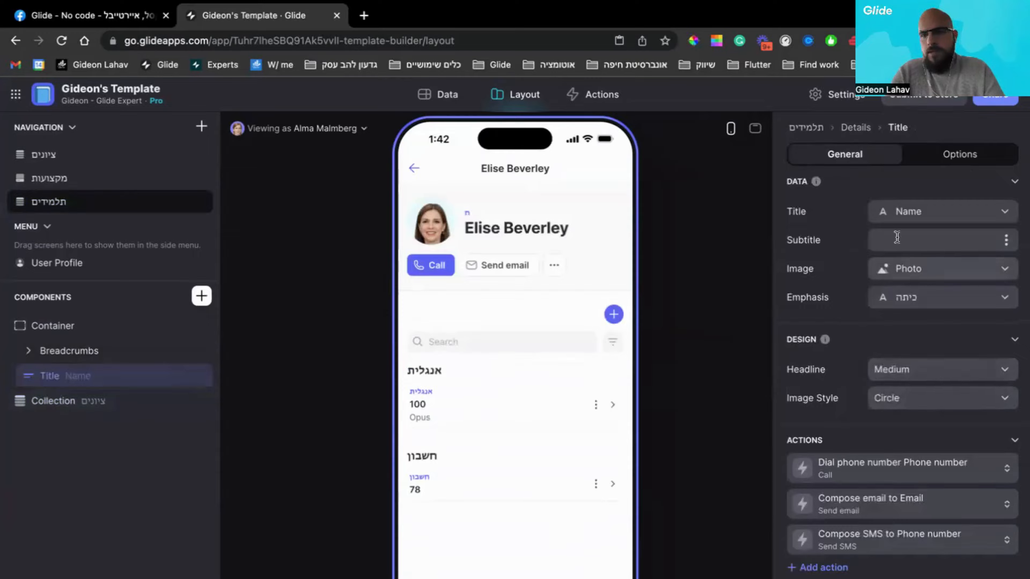
{"action": "left_click", "coordinate": [101, 398]}
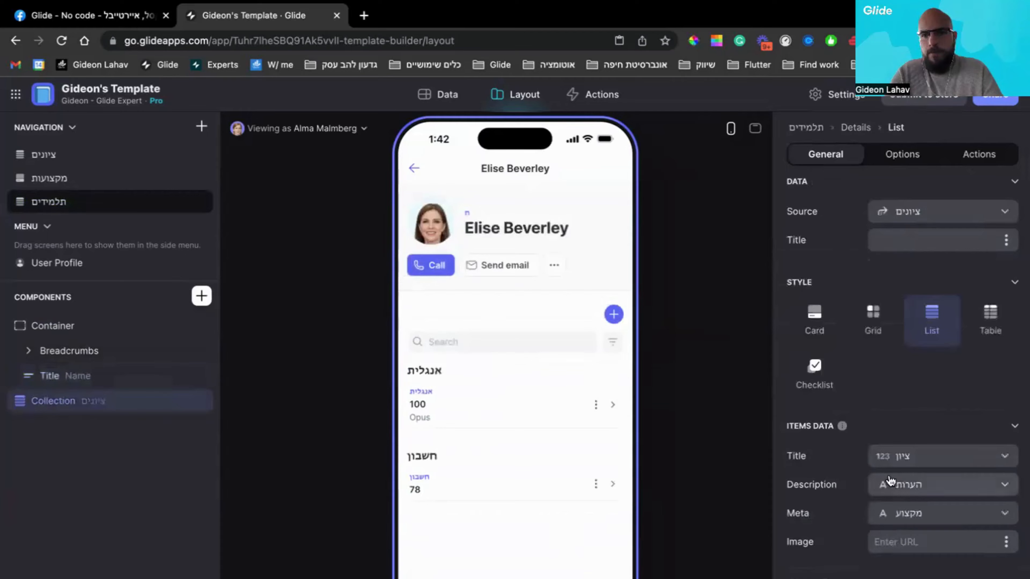
{"action": "left_click", "coordinate": [912, 513]}
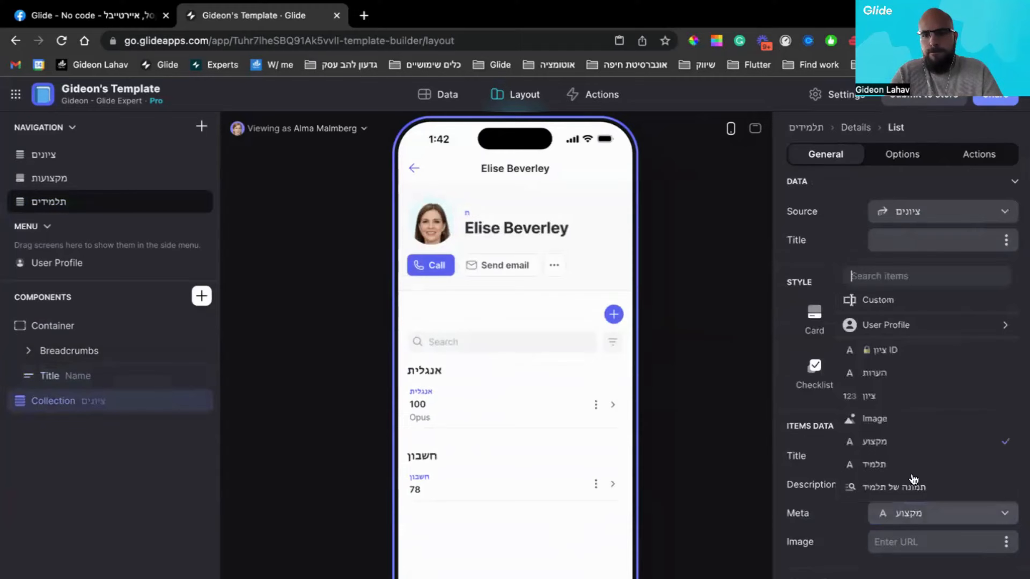
{"action": "left_click", "coordinate": [879, 300]}
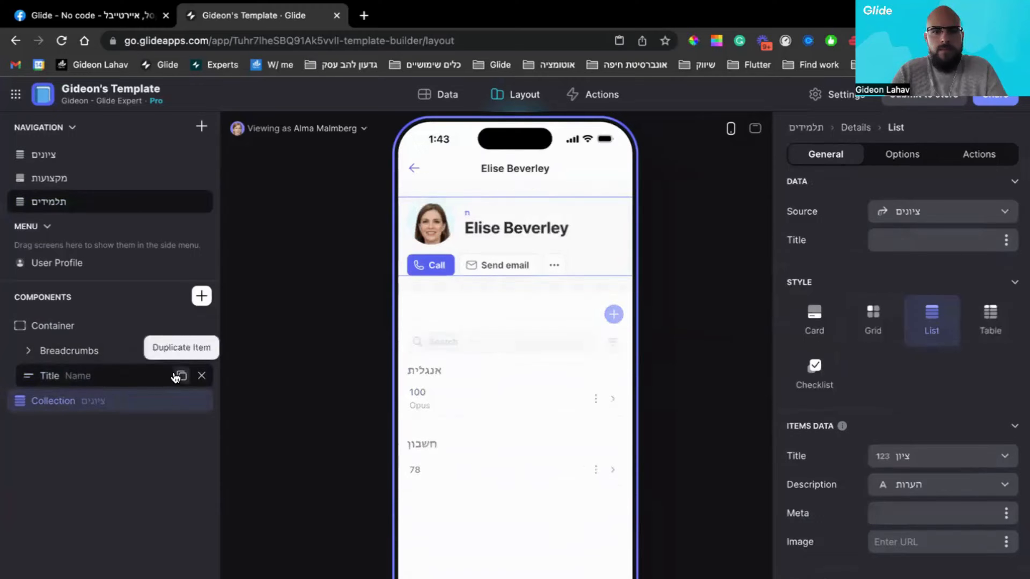
- Clear the emphasis of the student details Title component and set its subtitle to the כיתה column
{"action": "left_click", "coordinate": [77, 374]}
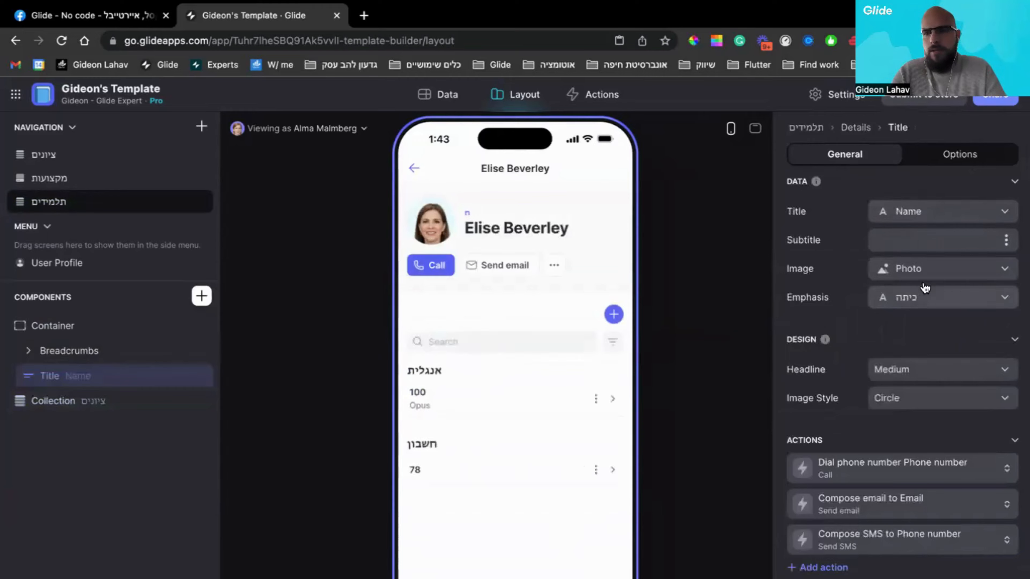
{"action": "left_click", "coordinate": [899, 301]}
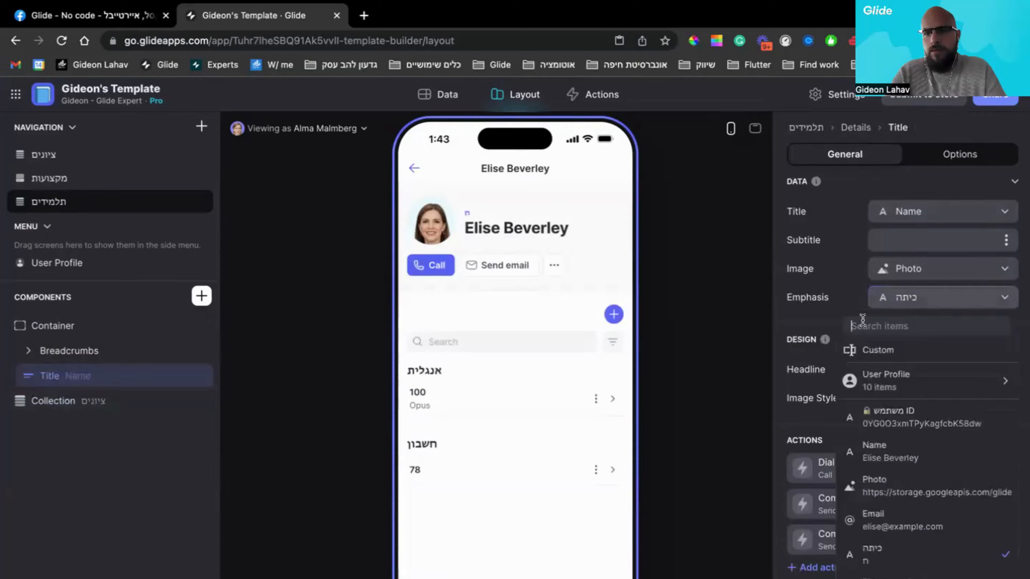
{"action": "left_click", "coordinate": [861, 351]}
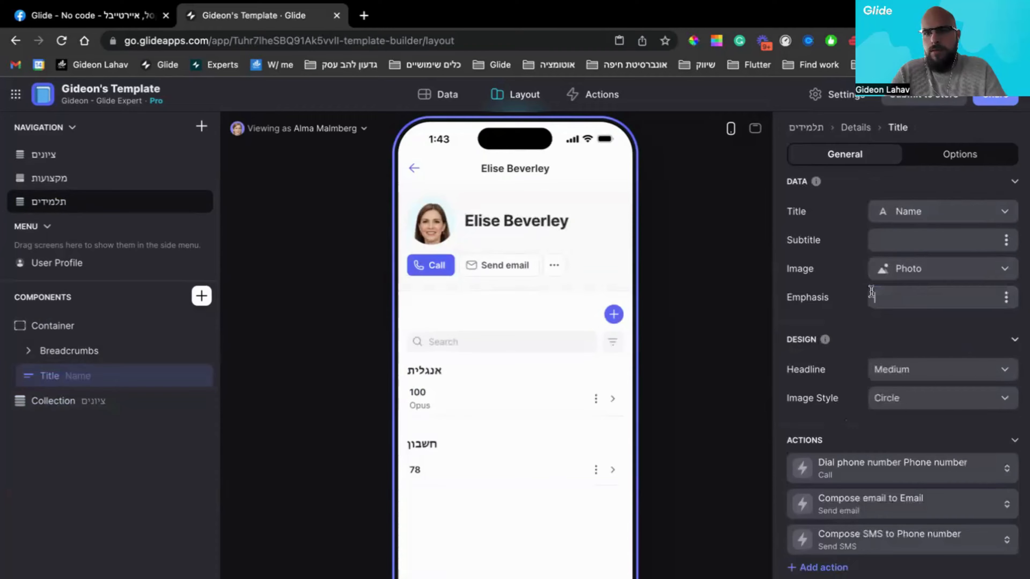
{"action": "left_click", "coordinate": [1005, 244]}
{"action": "left_click", "coordinate": [881, 484]}
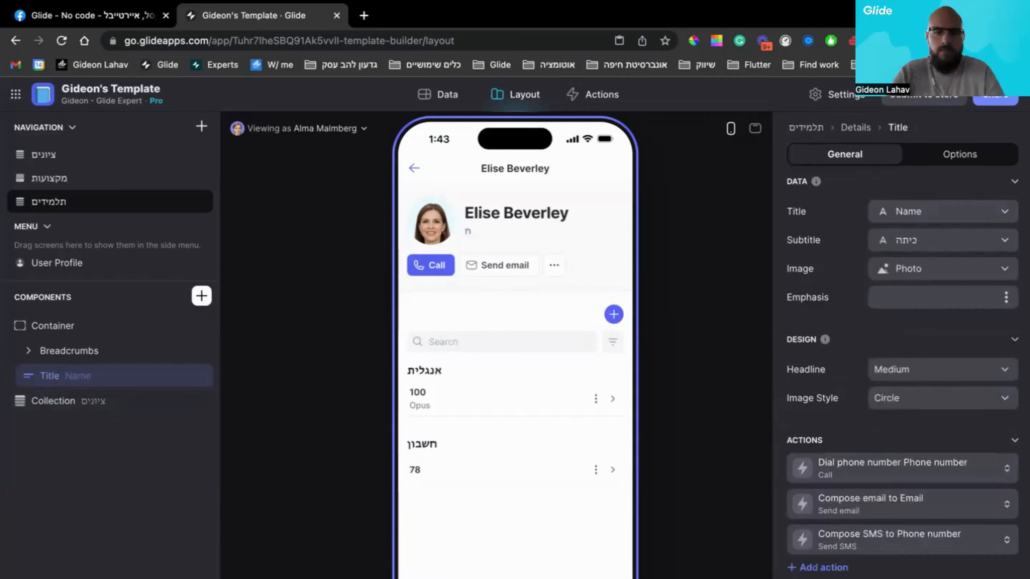
- Set the card size of the מקצועות screen's collection to S
{"action": "left_click", "coordinate": [49, 178]}
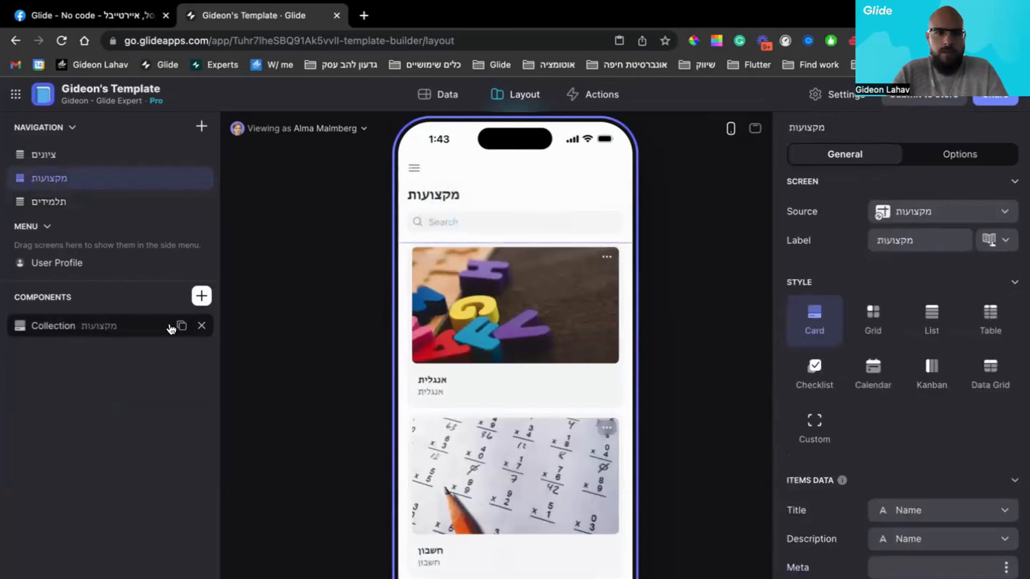
{"action": "left_click", "coordinate": [154, 326]}
{"action": "scroll", "coordinate": [913, 494], "scroll_direction": "down", "scroll_amount": 3}
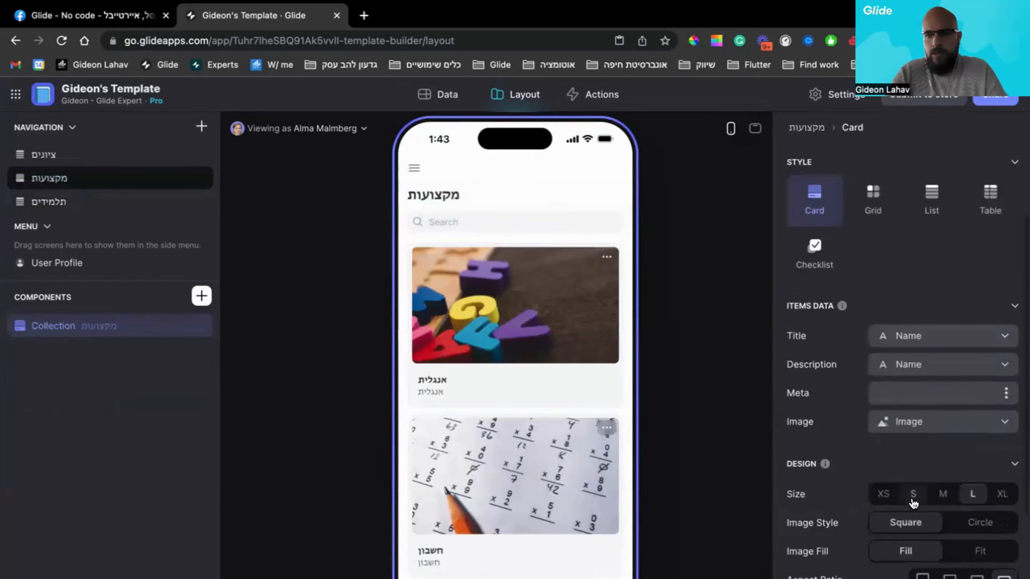
{"action": "left_click", "coordinate": [913, 494]}
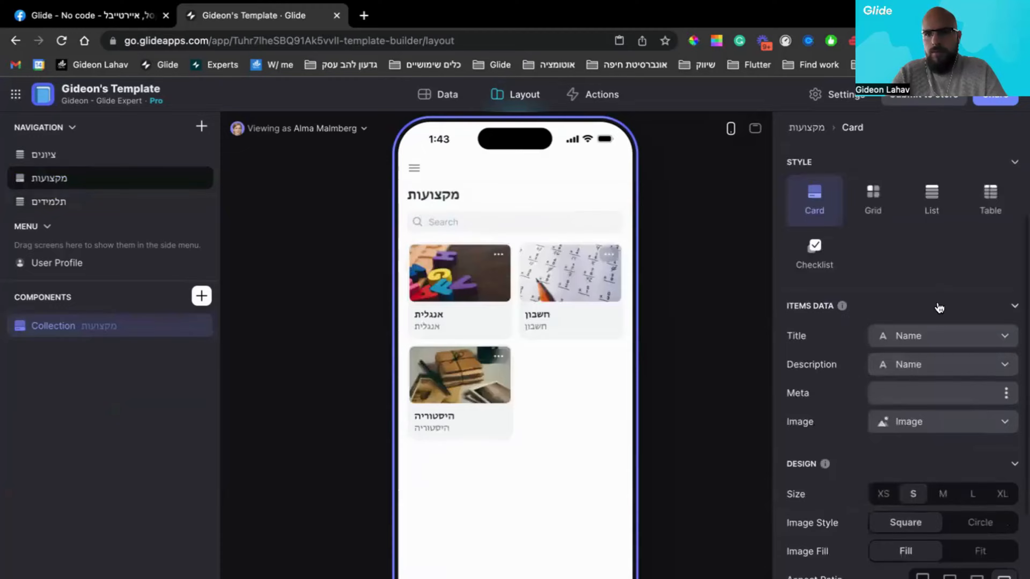
{"action": "scroll", "coordinate": [938, 308], "scroll_direction": "up", "scroll_amount": 5}
{"action": "left_click", "coordinate": [979, 154]}
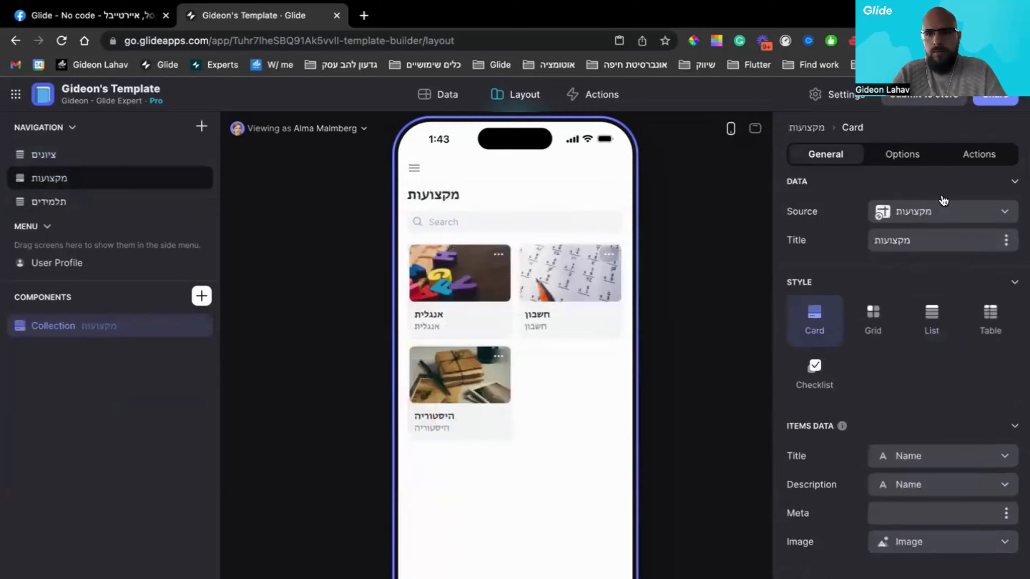
{"action": "left_click", "coordinate": [986, 154]}
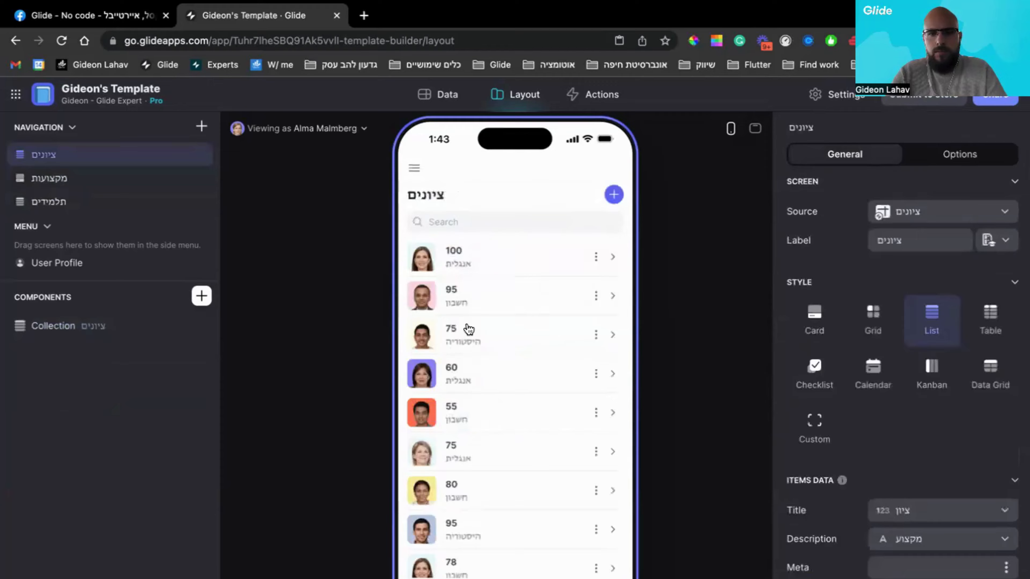
- Copy all components of the ציון חדש form on the תלמידים details screen and close the form
{"action": "left_click", "coordinate": [75, 329]}
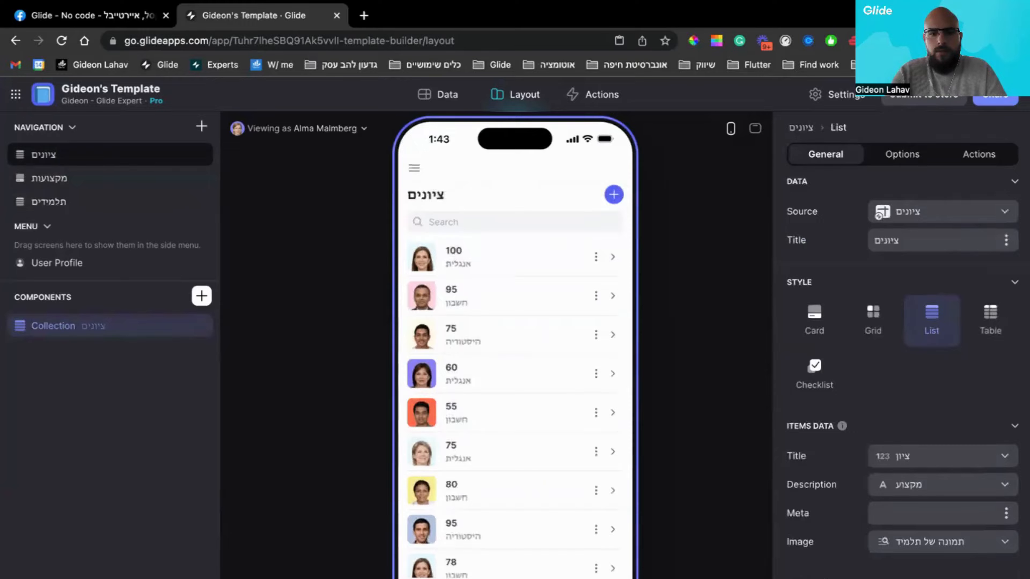
{"action": "left_click", "coordinate": [506, 566]}
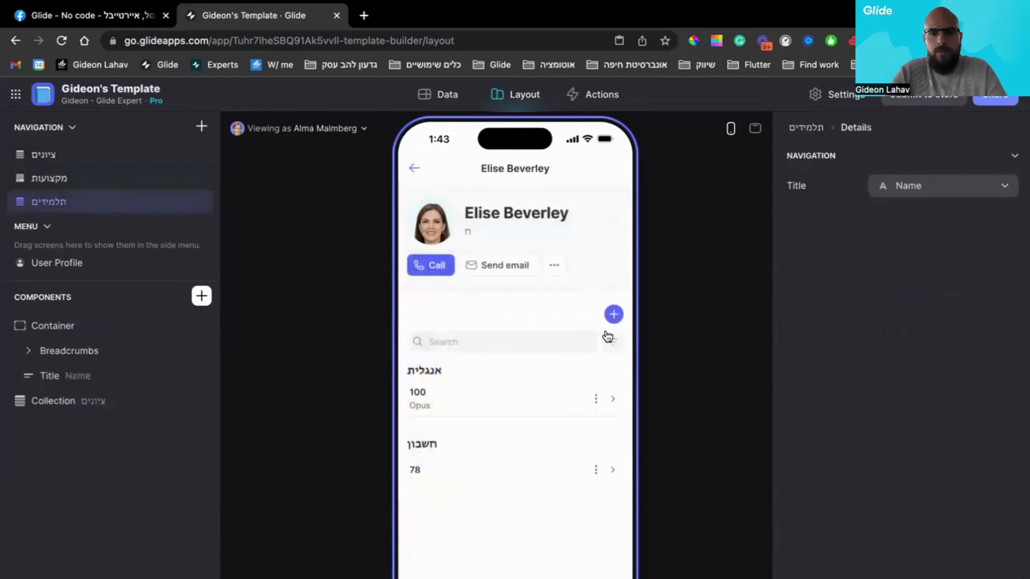
{"action": "left_click", "coordinate": [617, 310]}
{"action": "right_click", "coordinate": [74, 381]}
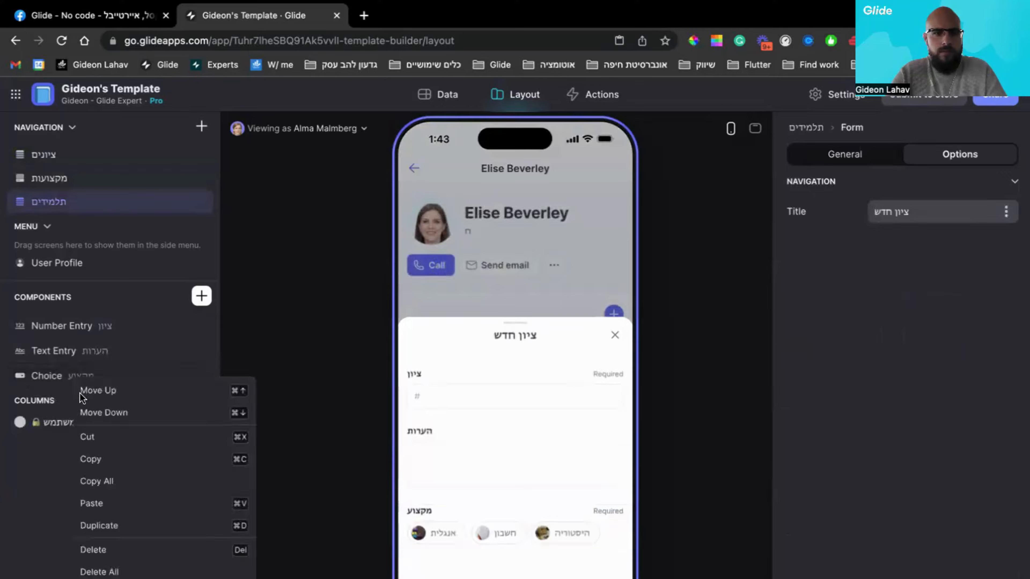
{"action": "left_click", "coordinate": [109, 479]}
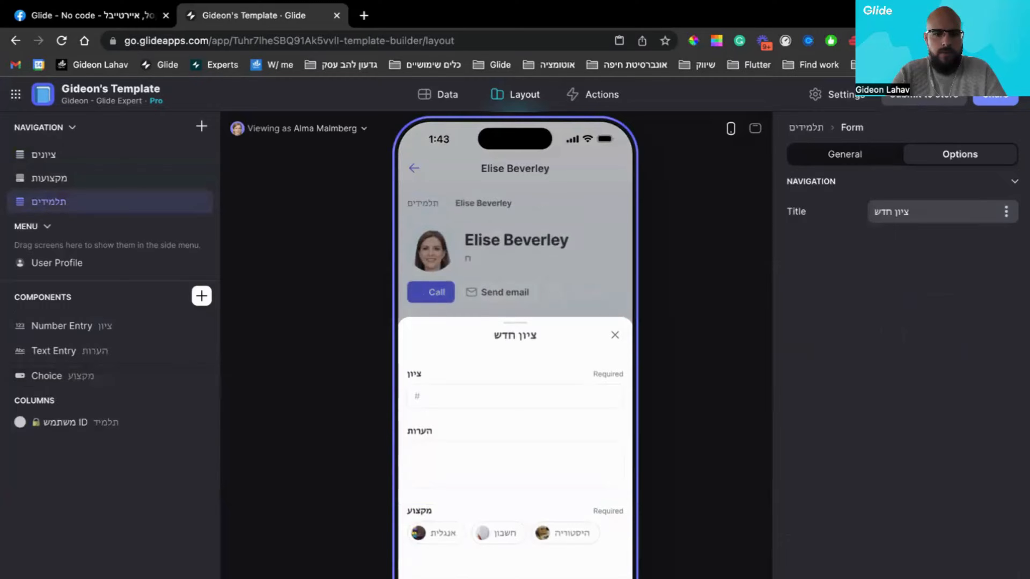
{"action": "key", "text": "Escape"}
- Open the add form of the ציונים screen and title it ציון חדש
{"action": "left_click", "coordinate": [43, 154]}
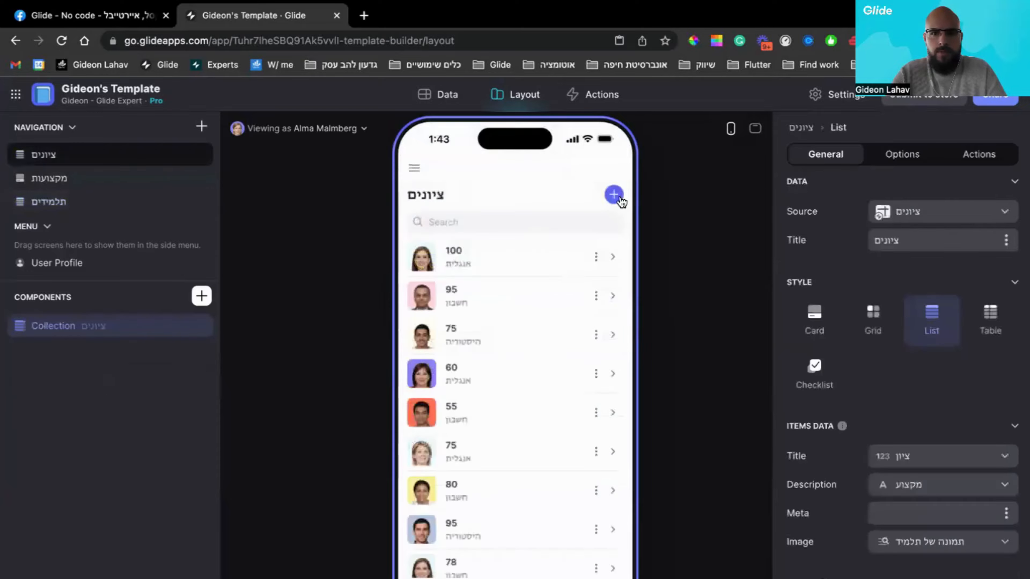
{"action": "left_click", "coordinate": [619, 198]}
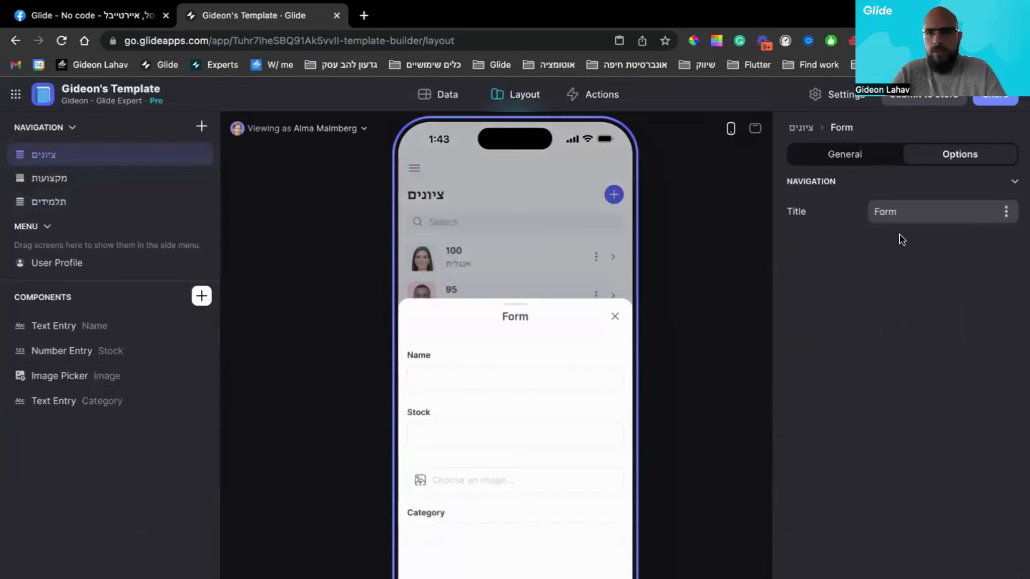
{"action": "double_click", "coordinate": [886, 212]}
{"action": "type", "text": "ציון"}
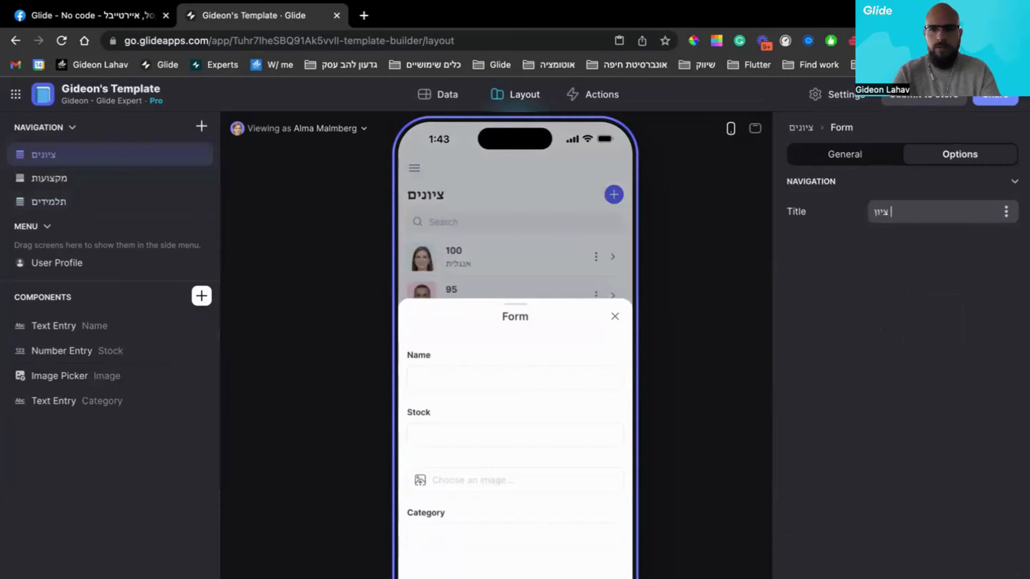
{"action": "type", "text": " חדש"}
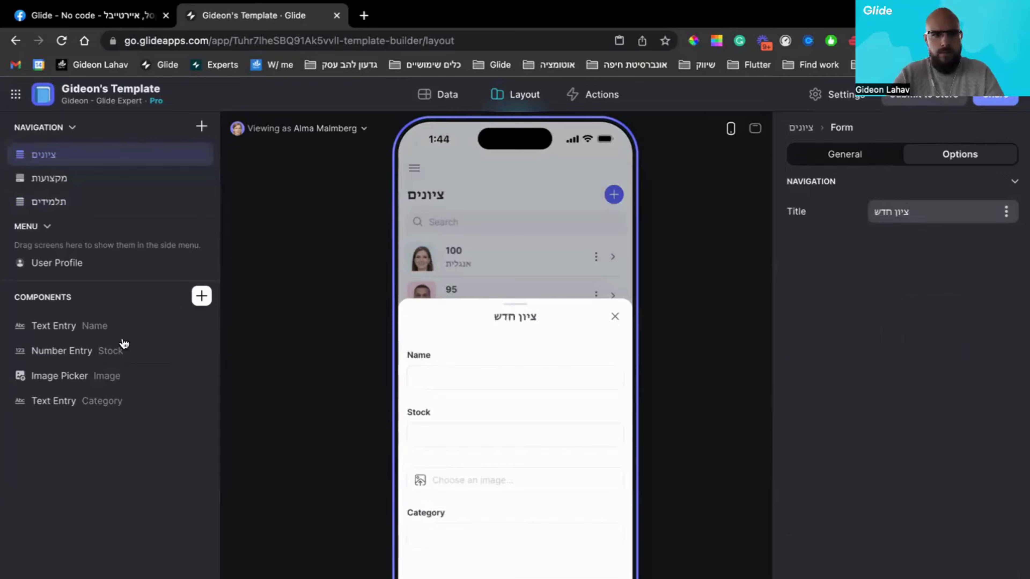
- Delete all components of the ציונים add form and paste the copied grade form components in their place
{"action": "right_click", "coordinate": [125, 342]}
{"action": "left_click", "coordinate": [146, 377]}
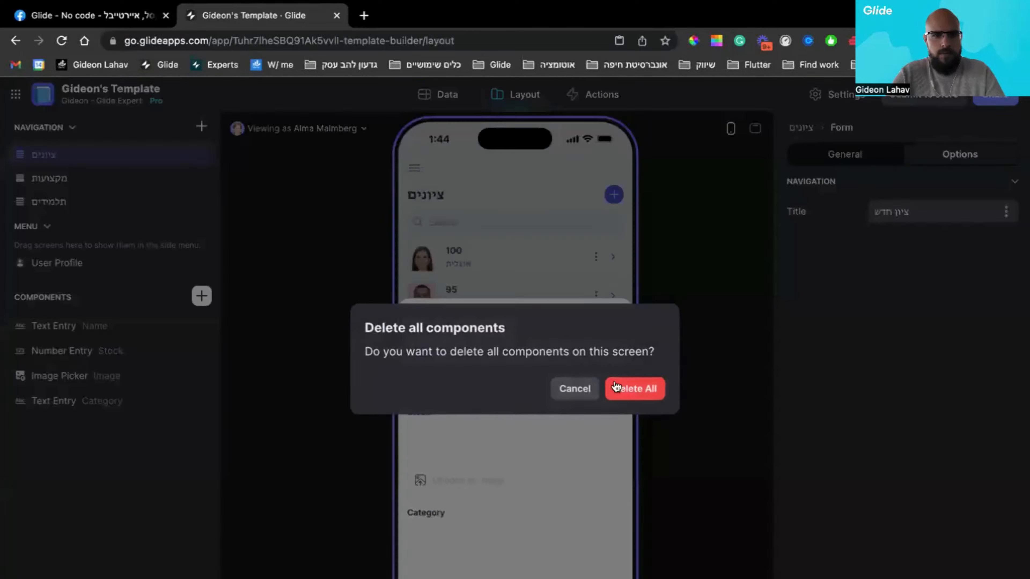
{"action": "left_click", "coordinate": [634, 389]}
{"action": "key", "text": "super+z"}
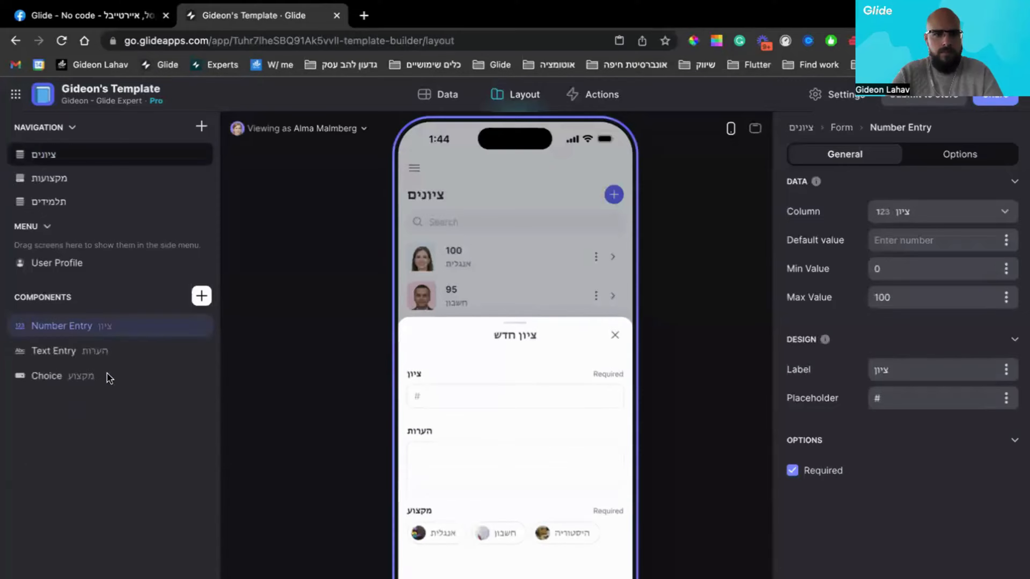
- Duplicate the מקצוע choice component and make the duplicate write to the תלמיד column
{"action": "left_click", "coordinate": [181, 376]}
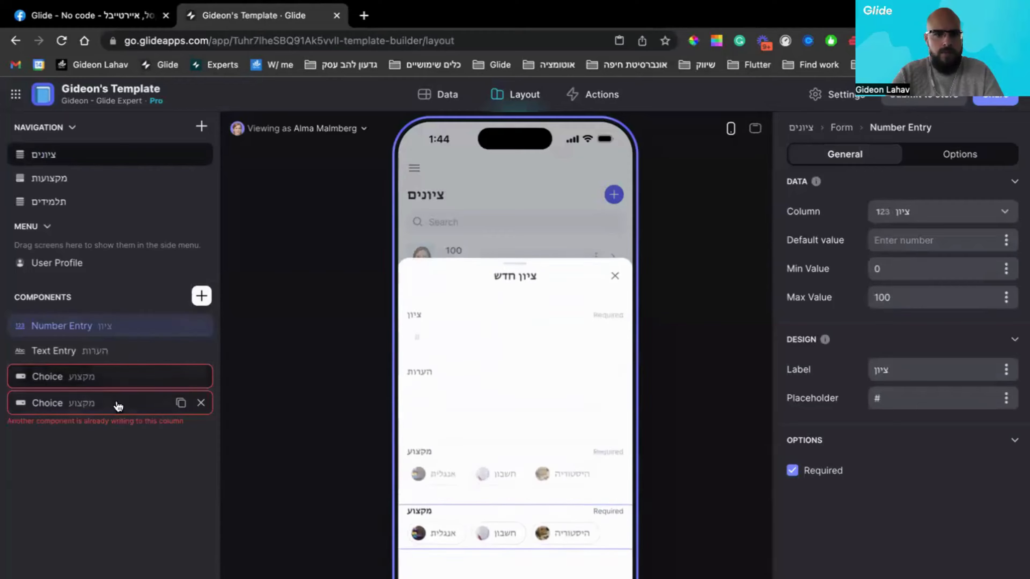
{"action": "left_click", "coordinate": [120, 404]}
{"action": "left_click", "coordinate": [932, 212]}
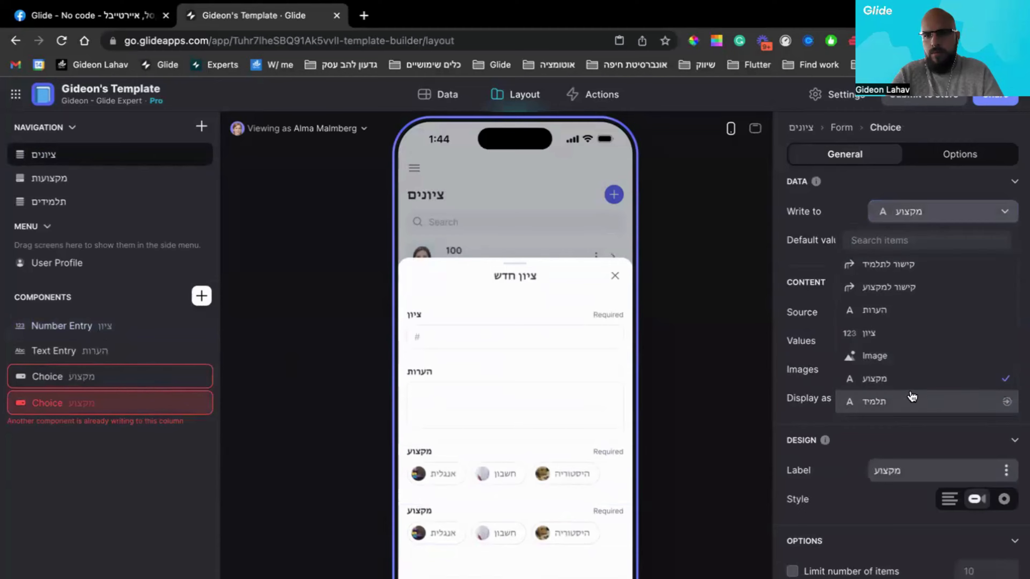
{"action": "left_click", "coordinate": [912, 397]}
- Set the תלמיד choice's source to the משתמשים מורה/תלמידים table and its values to the משתמש ID column
{"action": "left_click", "coordinate": [904, 312]}
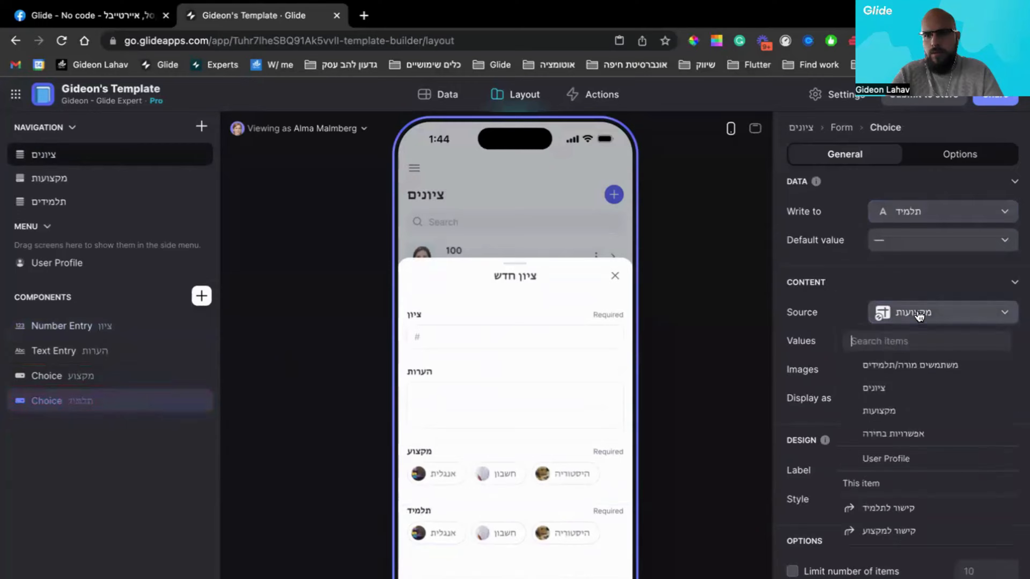
{"action": "left_click", "coordinate": [901, 367]}
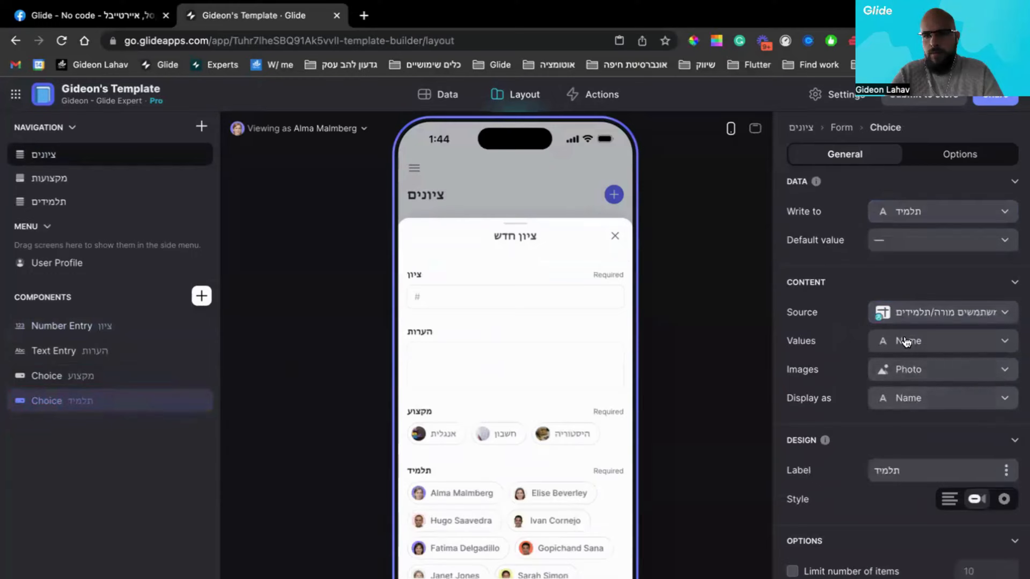
{"action": "left_click", "coordinate": [902, 367]}
{"action": "left_click", "coordinate": [898, 399]}
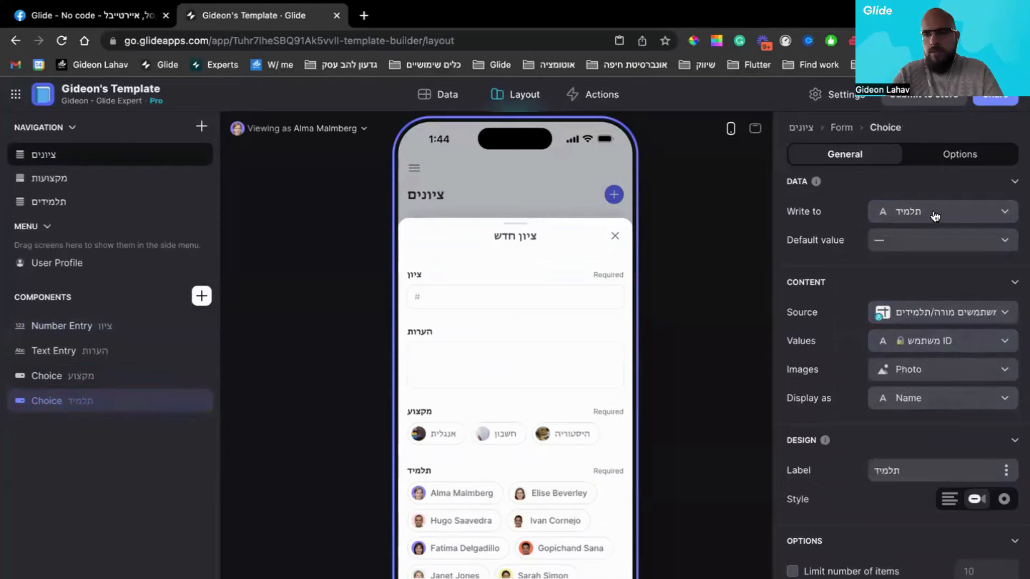
- Filter the תלמיד choice's data to rows where האם מורה? is not checked
{"action": "left_click", "coordinate": [947, 155]}
{"action": "left_click", "coordinate": [837, 303]}
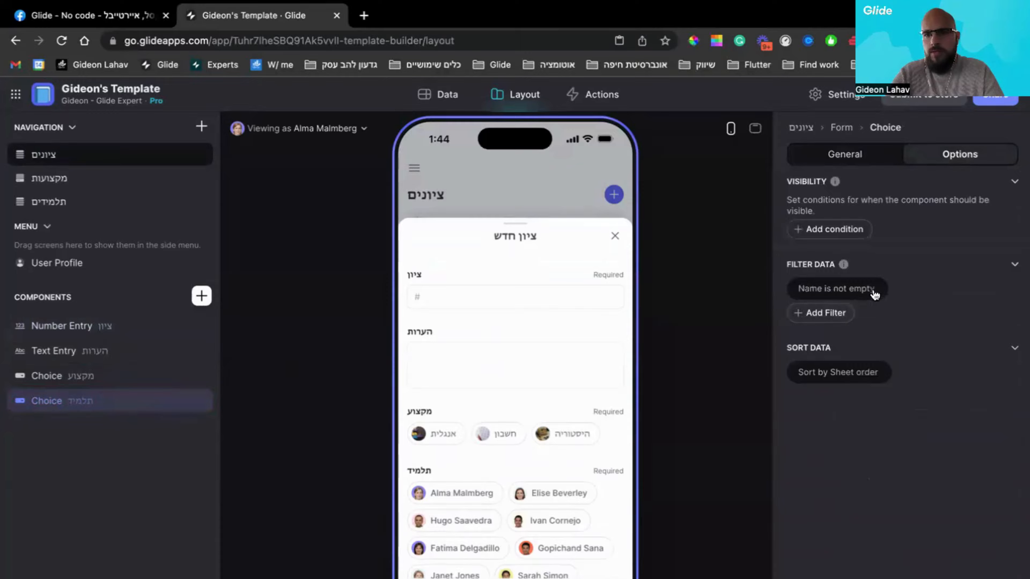
{"action": "left_click", "coordinate": [866, 336]}
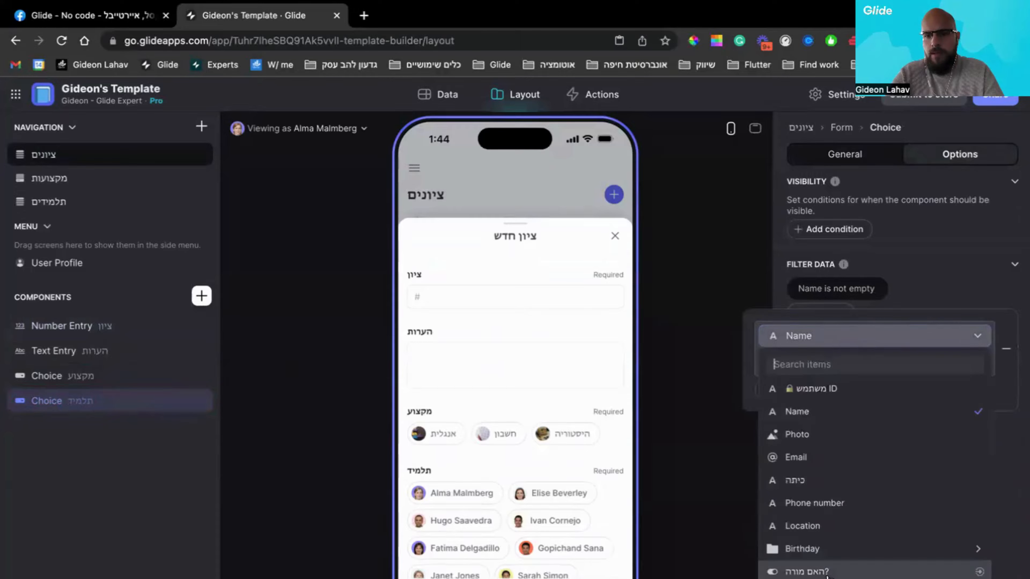
{"action": "left_click", "coordinate": [815, 569]}
{"action": "left_click", "coordinate": [807, 362]}
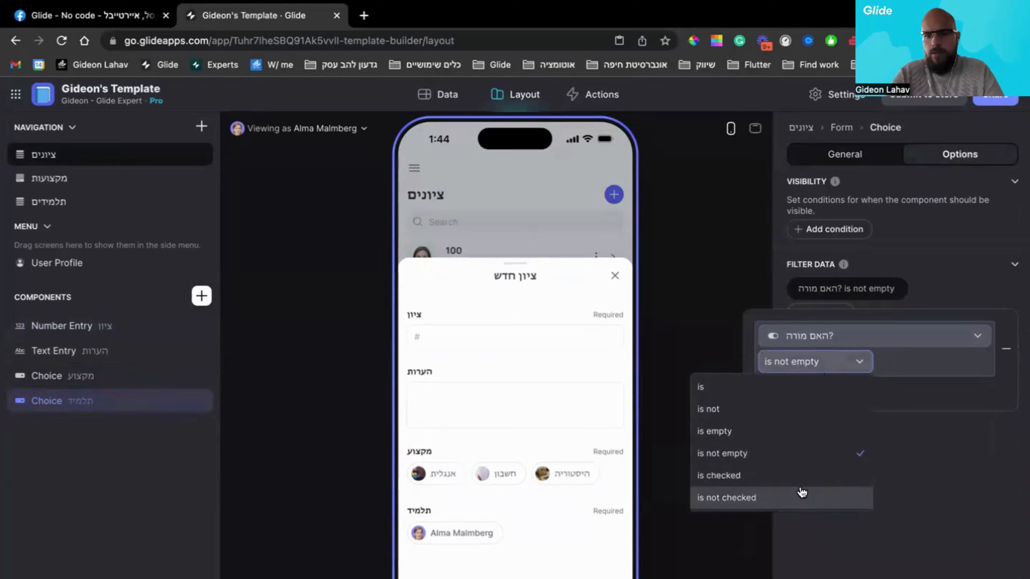
{"action": "left_click", "coordinate": [801, 492]}
- Show the תלמיד choice as a dropdown and sort its options by Name in ascending order
{"action": "left_click", "coordinate": [836, 160]}
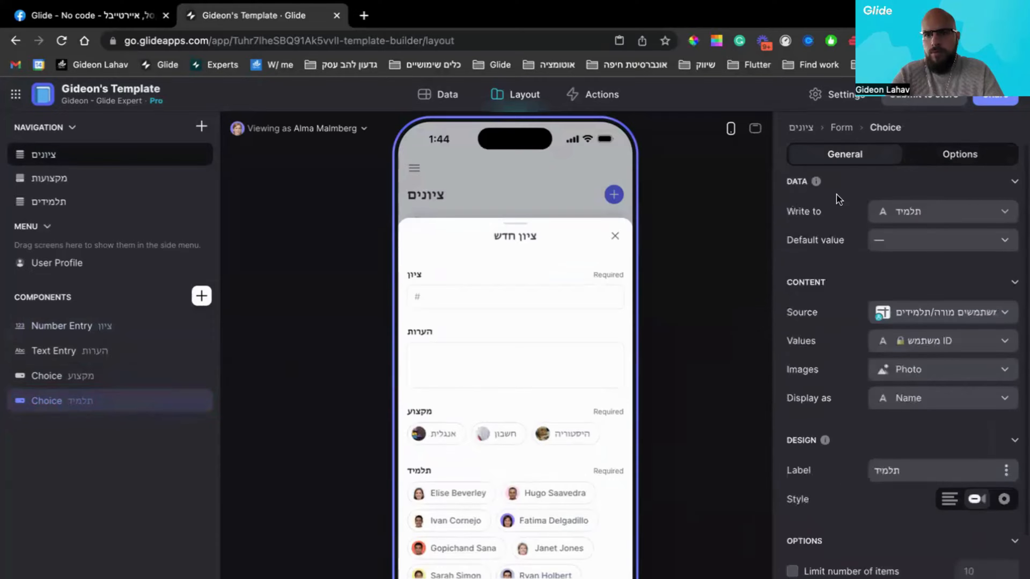
{"action": "left_click", "coordinate": [950, 500]}
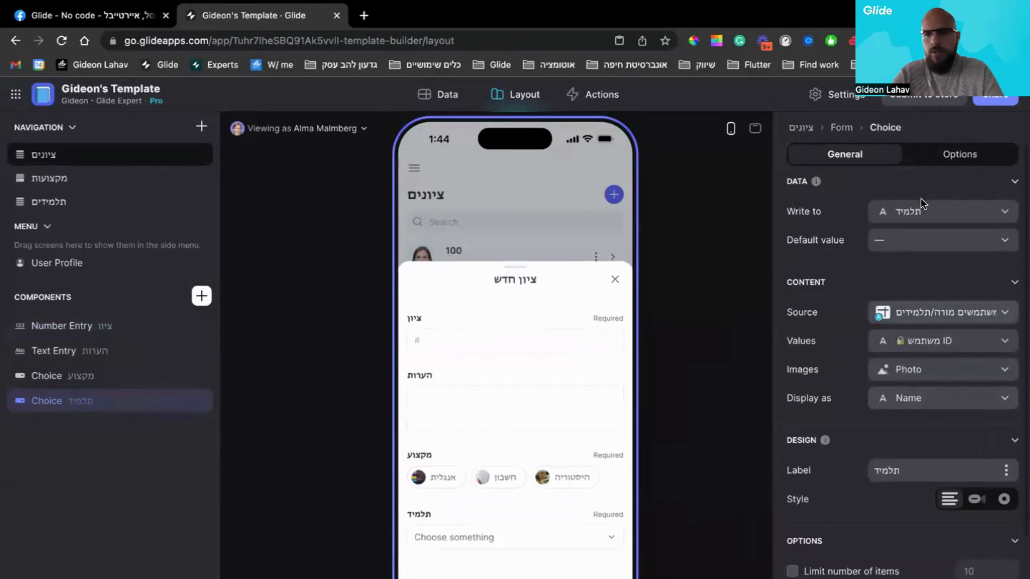
{"action": "left_click", "coordinate": [959, 155]}
{"action": "left_click", "coordinate": [830, 367]}
{"action": "left_click", "coordinate": [828, 389]}
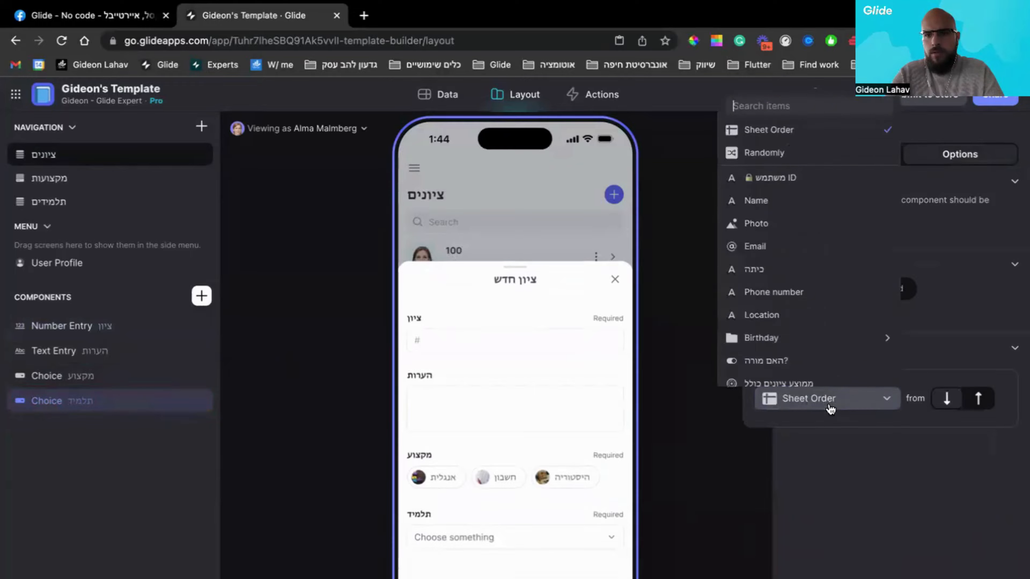
{"action": "left_click", "coordinate": [792, 193]}
{"action": "left_click", "coordinate": [856, 517]}
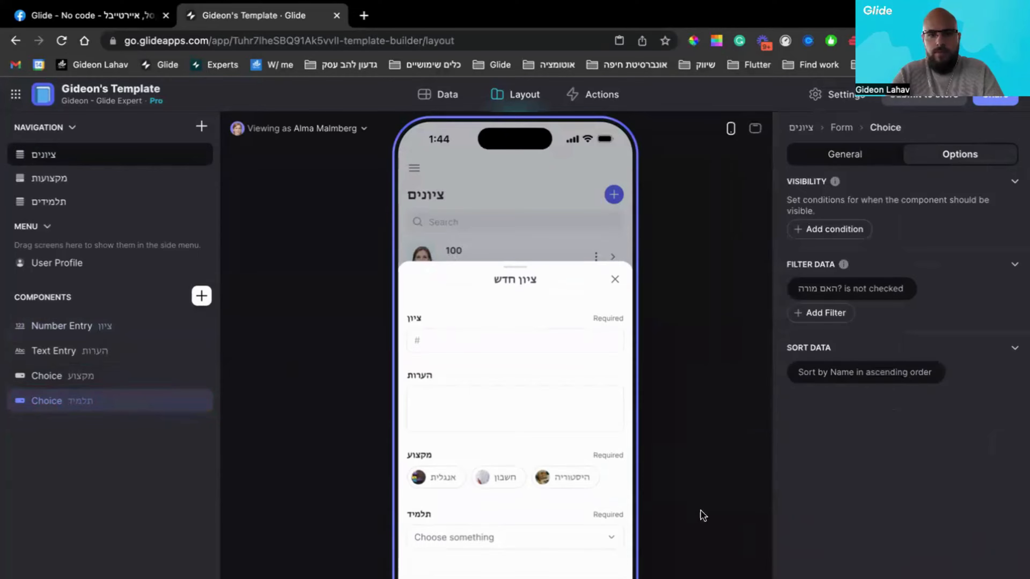
- Reorder the form so the תלמיד choice comes first with the מקצוע choice directly below it, checking the student dropdown's options
{"action": "left_click_drag", "start_coordinate": [81, 318], "coordinate": [81, 325]}
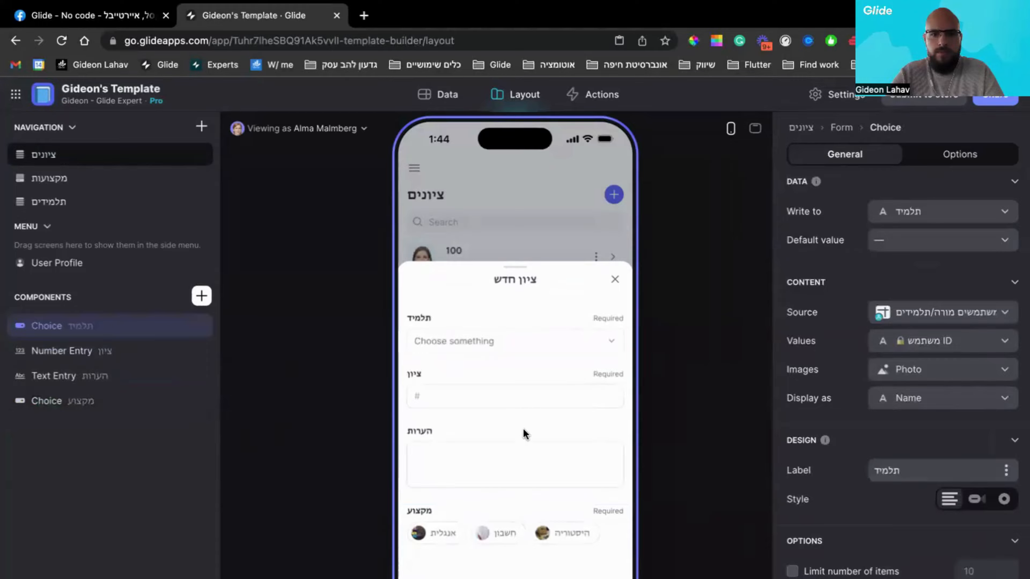
{"action": "left_click", "coordinate": [509, 347]}
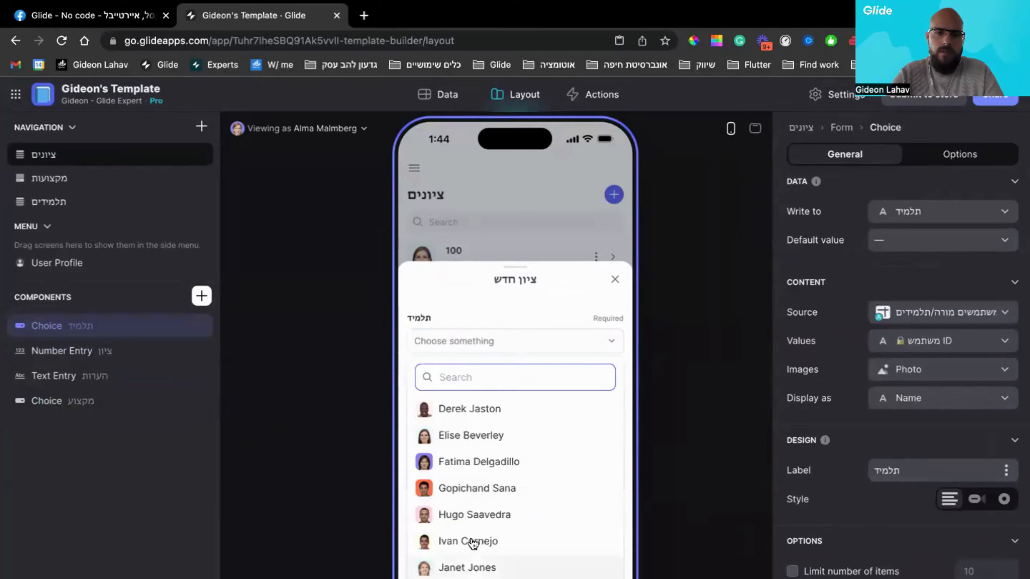
{"action": "left_click", "coordinate": [504, 345]}
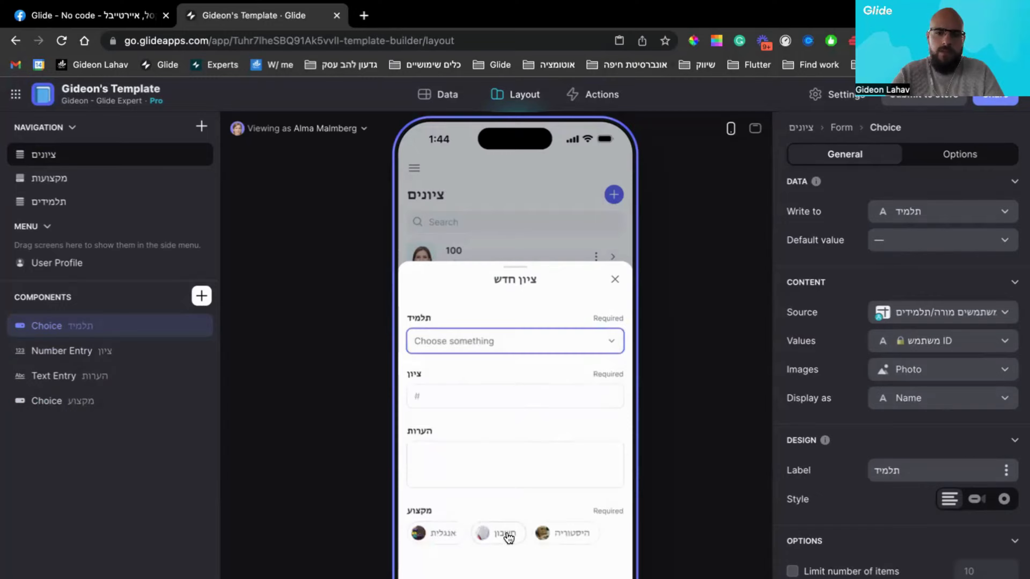
{"action": "left_click_drag", "start_coordinate": [68, 349], "coordinate": [67, 345]}
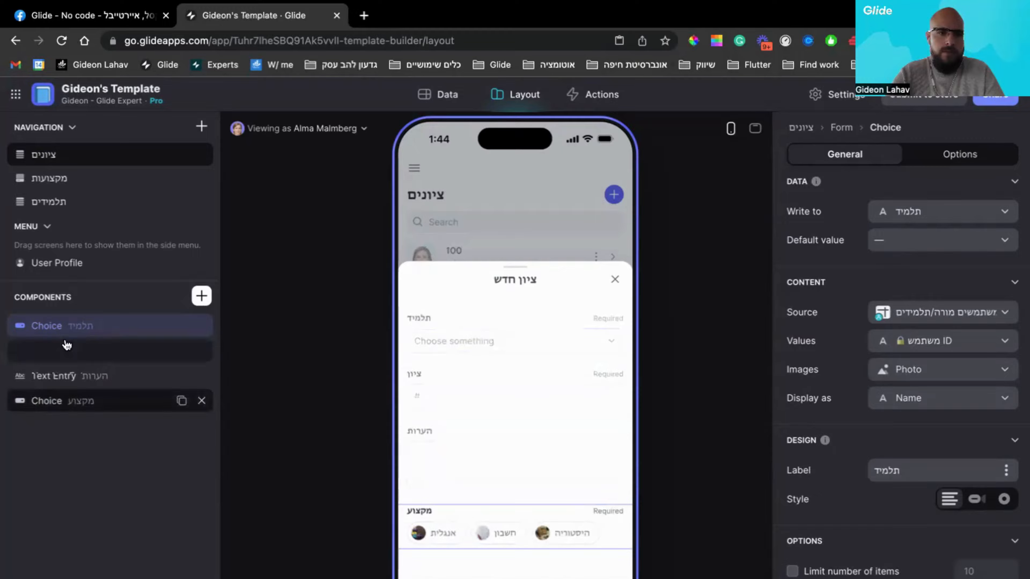
- Copy all components of the ציון חדש form
{"action": "left_click_drag", "start_coordinate": [516, 439], "coordinate": [626, 428]}
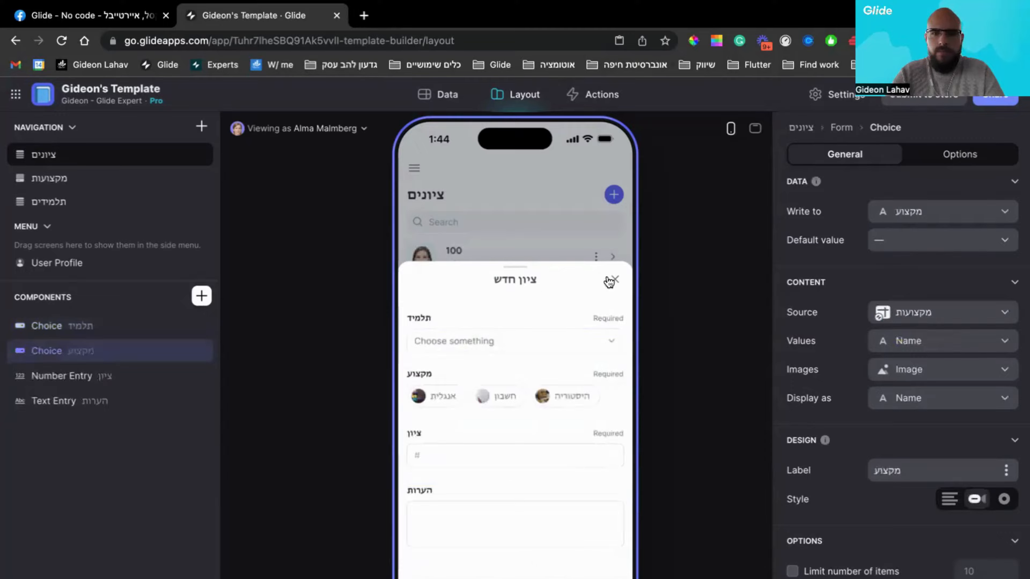
{"action": "right_click", "coordinate": [81, 329]}
{"action": "left_click", "coordinate": [153, 428]}
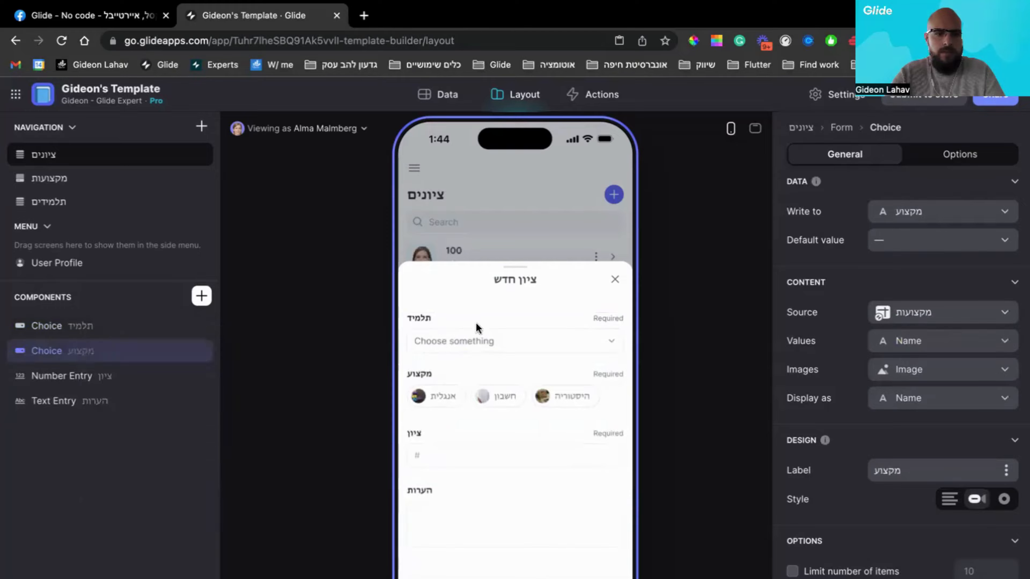
- Replace all components of the first grade's Edit form with the copied ones and submit the form
{"action": "left_click", "coordinate": [615, 280]}
{"action": "left_click", "coordinate": [595, 260]}
{"action": "left_click", "coordinate": [490, 285]}
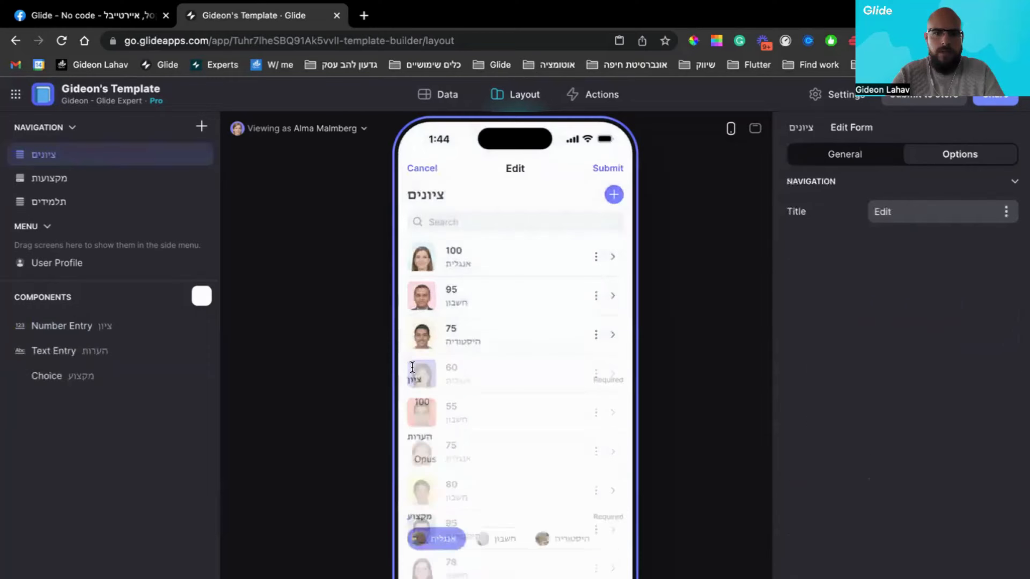
{"action": "right_click", "coordinate": [54, 354]}
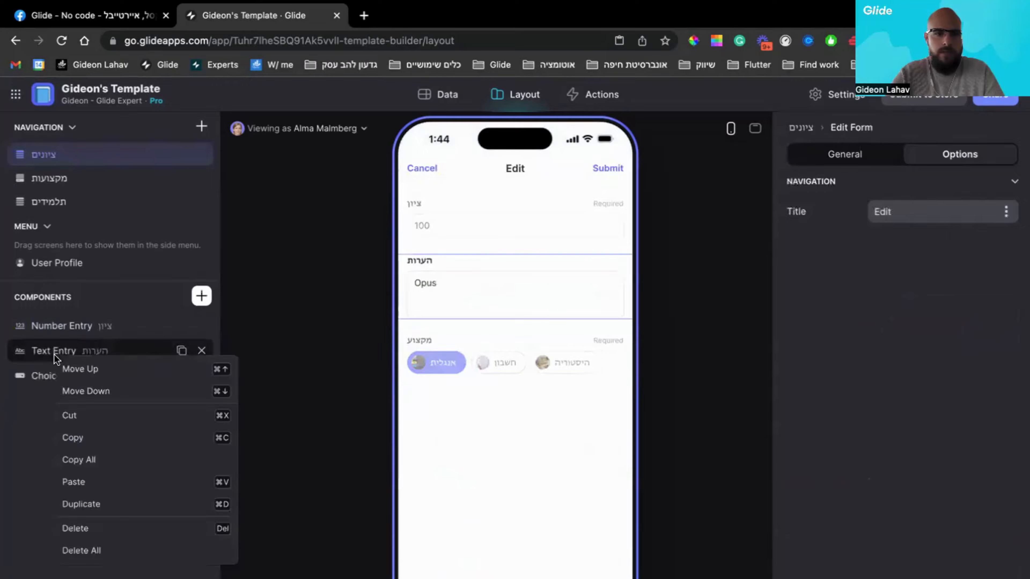
{"action": "left_click", "coordinate": [100, 561]}
{"action": "left_click", "coordinate": [653, 390]}
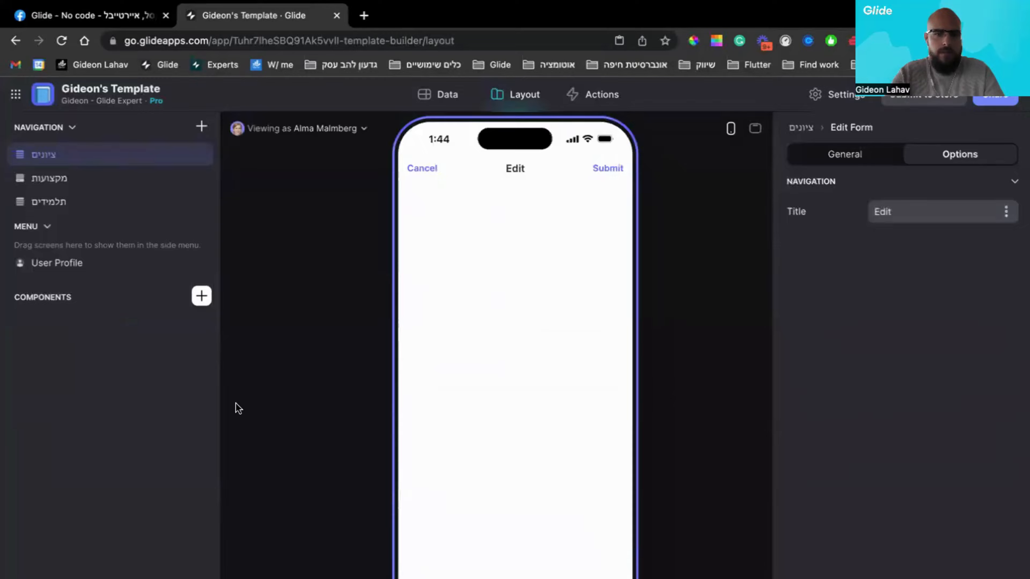
{"action": "key", "text": "ctrl+z"}
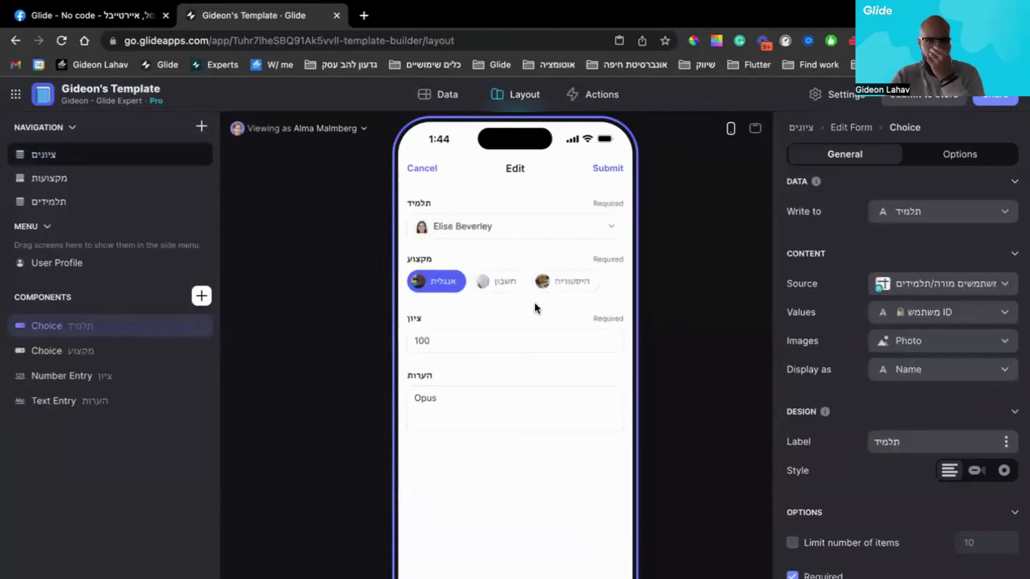
{"action": "left_click", "coordinate": [606, 168]}
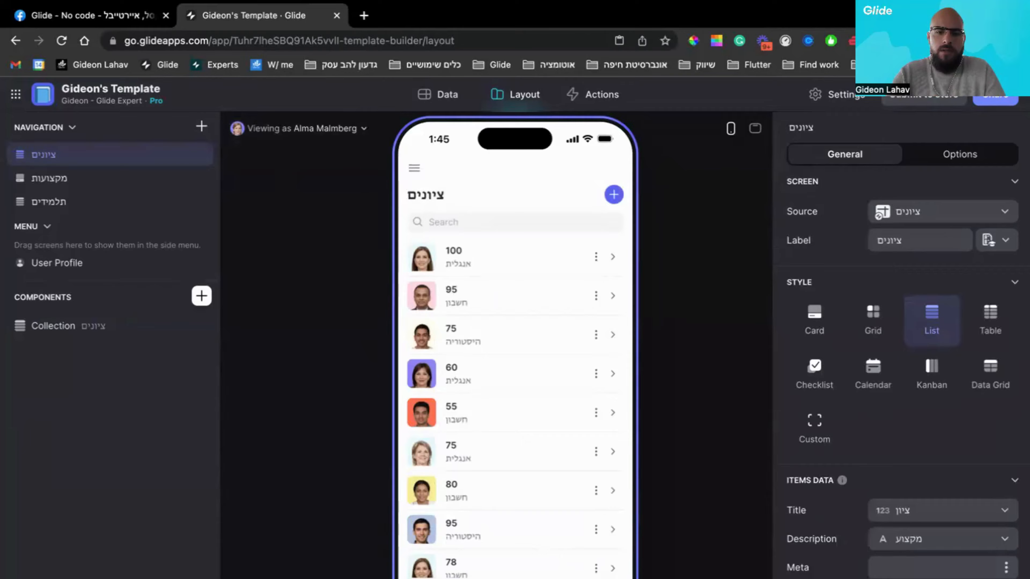
- Copy all components of the תלמידים details screen, including the header container and the grades collection
{"action": "left_click", "coordinate": [501, 260]}
{"action": "left_click", "coordinate": [467, 400]}
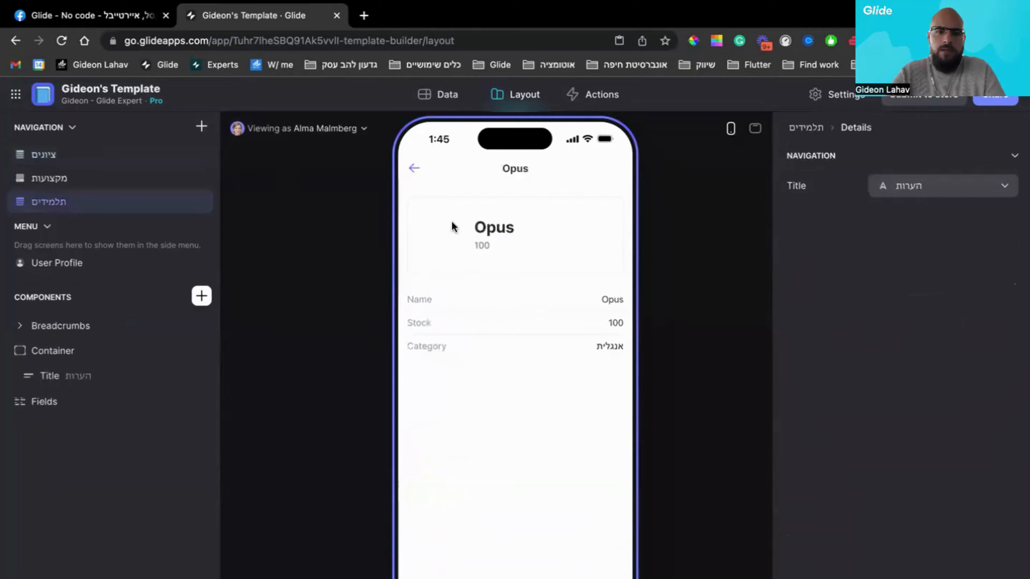
{"action": "left_click", "coordinate": [414, 168]}
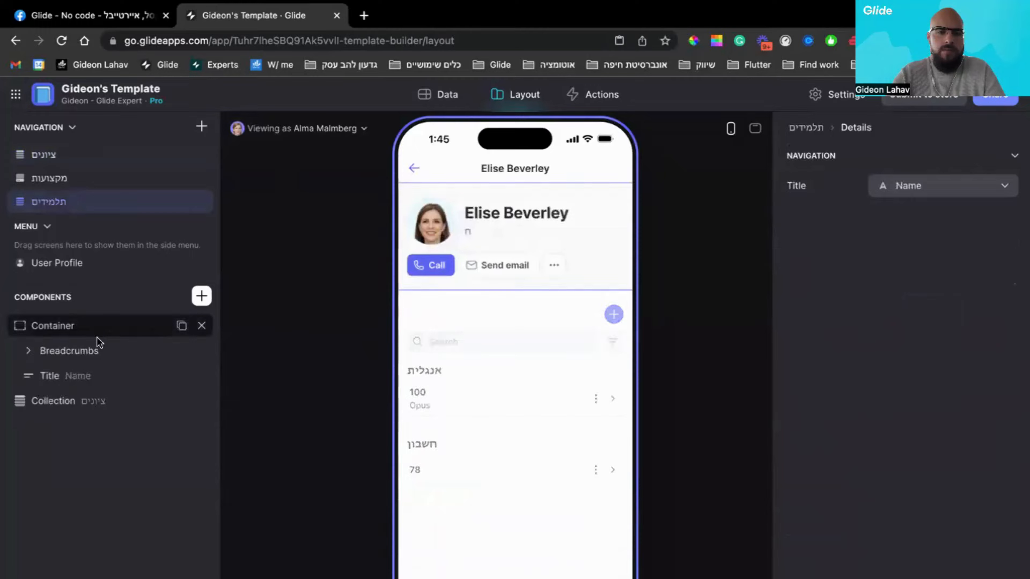
{"action": "right_click", "coordinate": [83, 369]}
{"action": "left_click", "coordinate": [105, 471]}
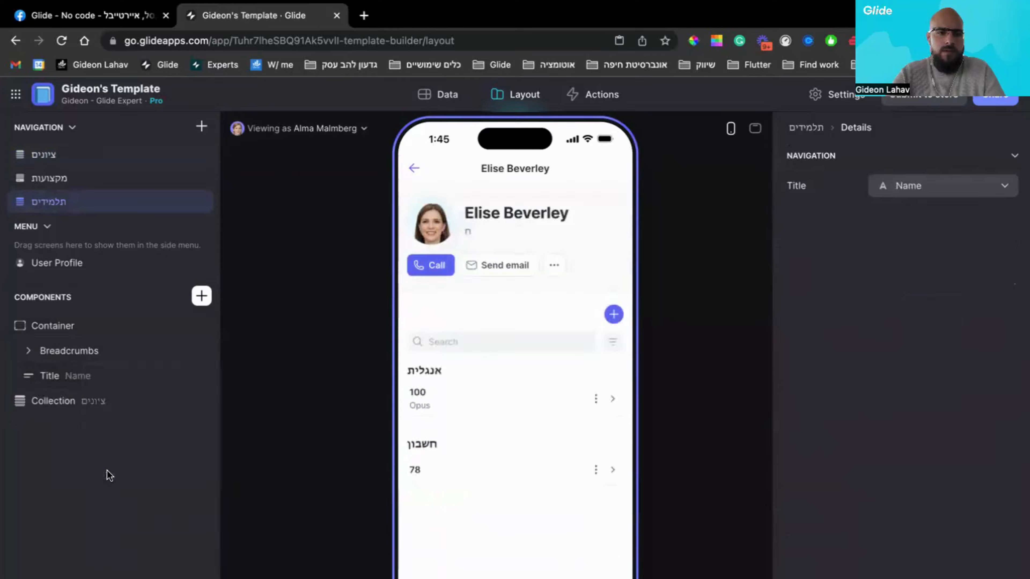
- Add a custom screen to the navigation and label it אזור אישי
{"action": "left_click", "coordinate": [201, 127]}
{"action": "left_click", "coordinate": [202, 127]}
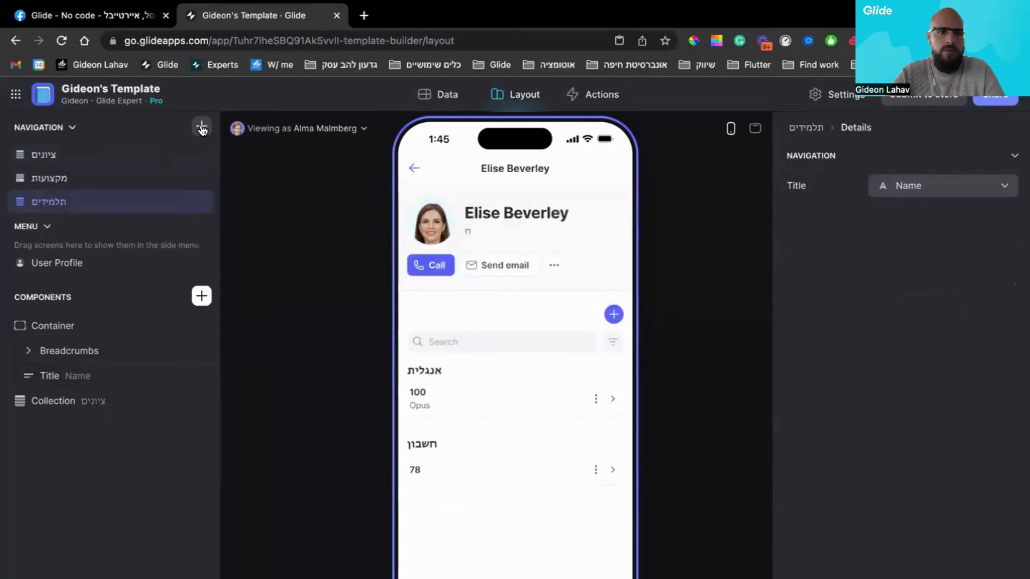
{"action": "left_click", "coordinate": [201, 128]}
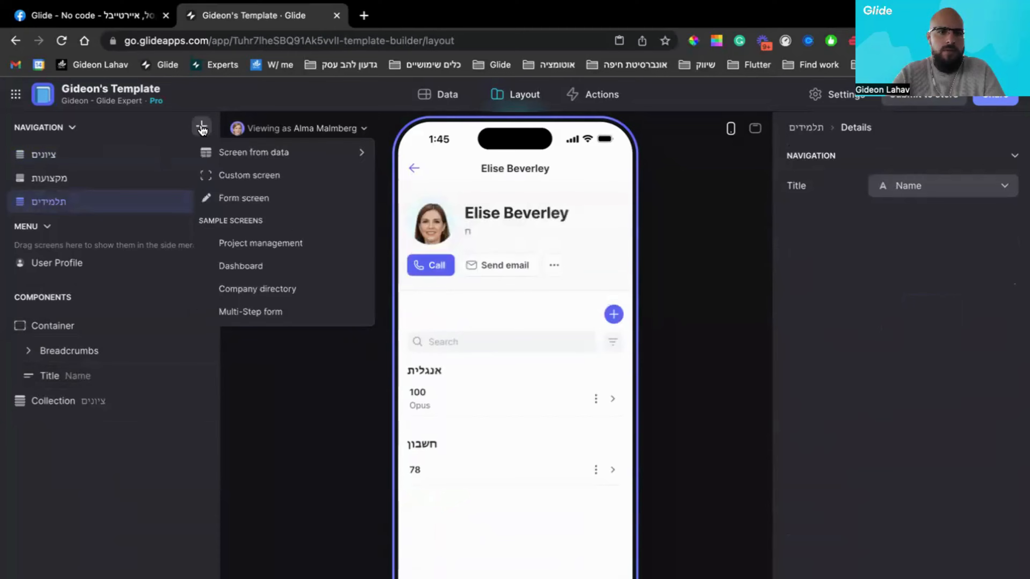
{"action": "left_click", "coordinate": [232, 176]}
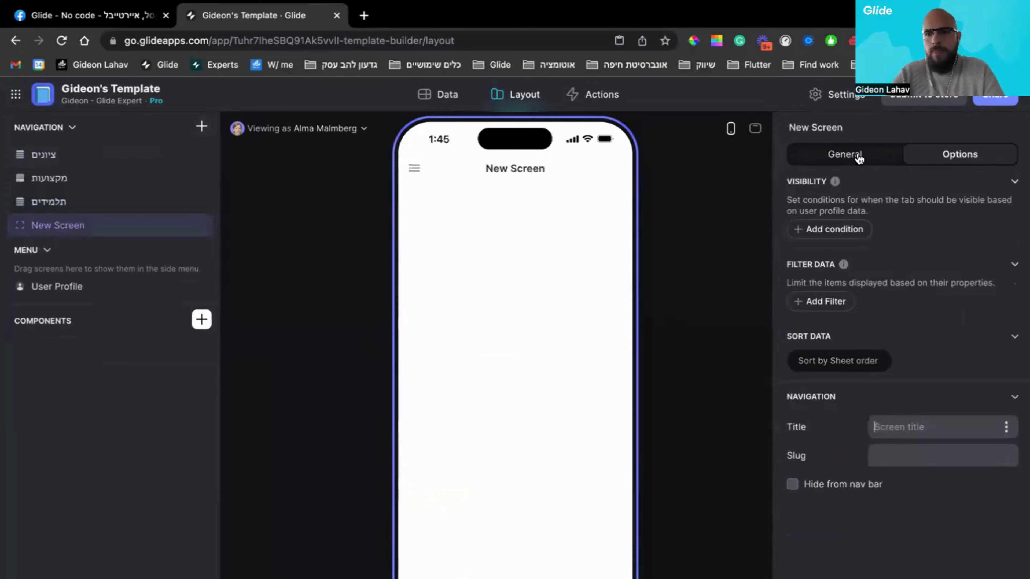
{"action": "left_click", "coordinate": [859, 158]}
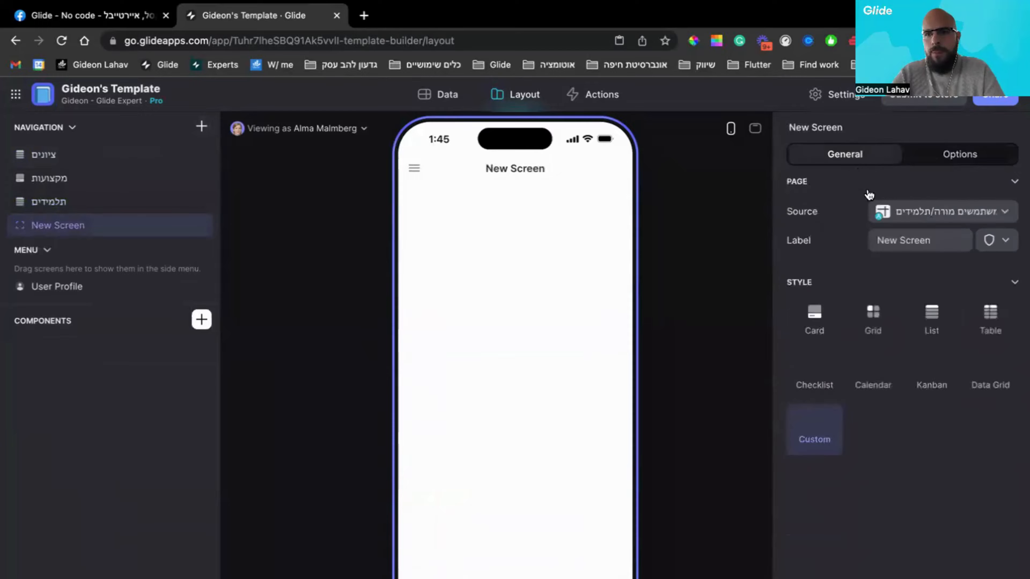
{"action": "triple_click", "coordinate": [903, 239]}
{"action": "type", "text": "אזור "}
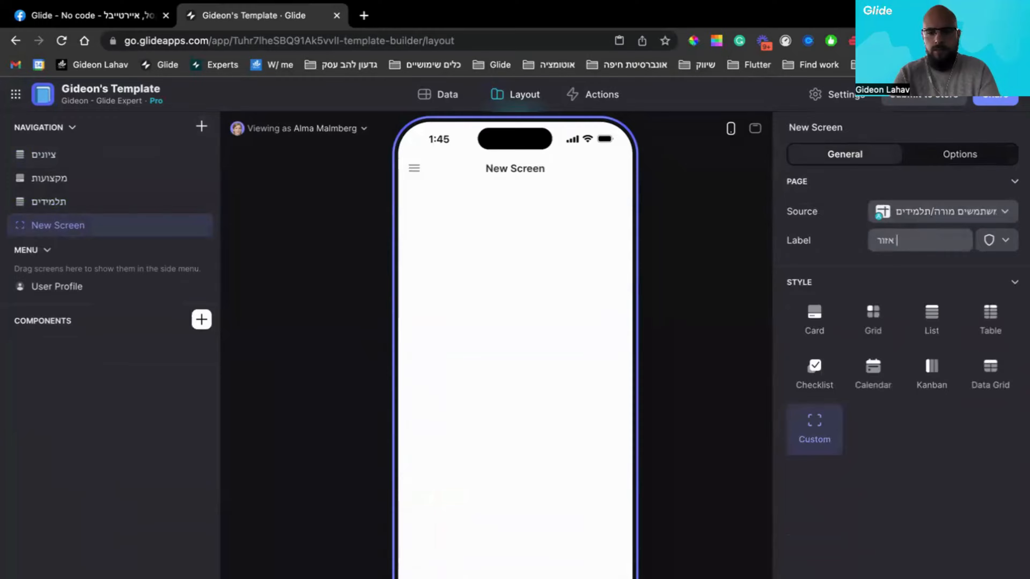
{"action": "type", "text": "אישי"}
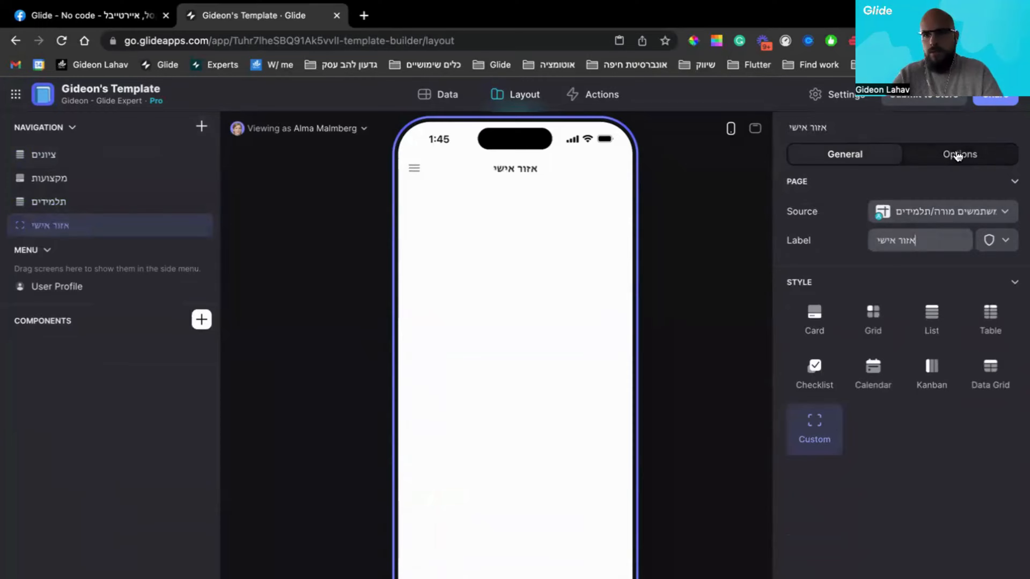
- Filter the אזור אישי screen's data to rows where Email is signed-in user
{"action": "left_click", "coordinate": [957, 156]}
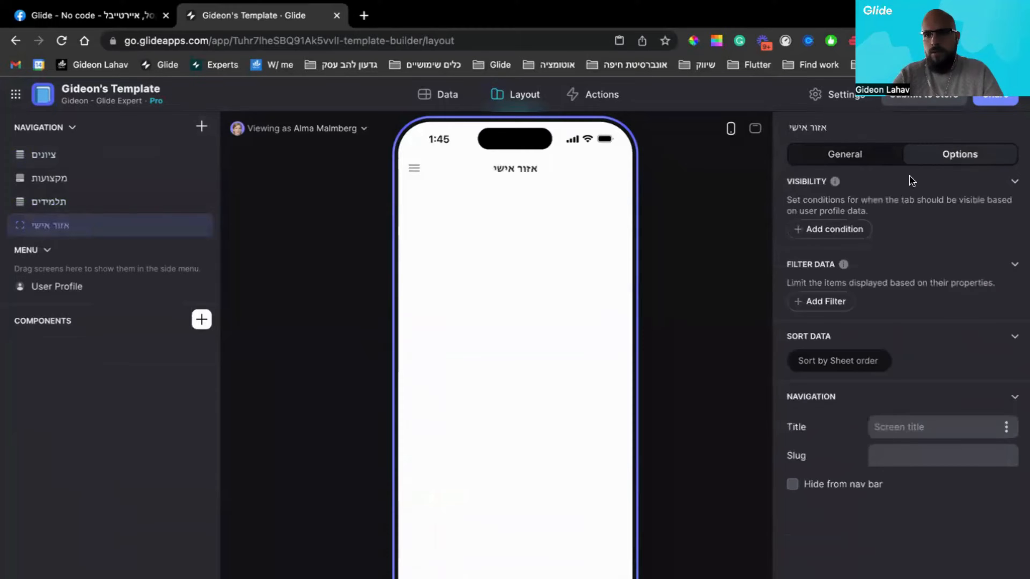
{"action": "left_click", "coordinate": [815, 305]}
{"action": "left_click", "coordinate": [813, 291]}
{"action": "left_click", "coordinate": [807, 337]}
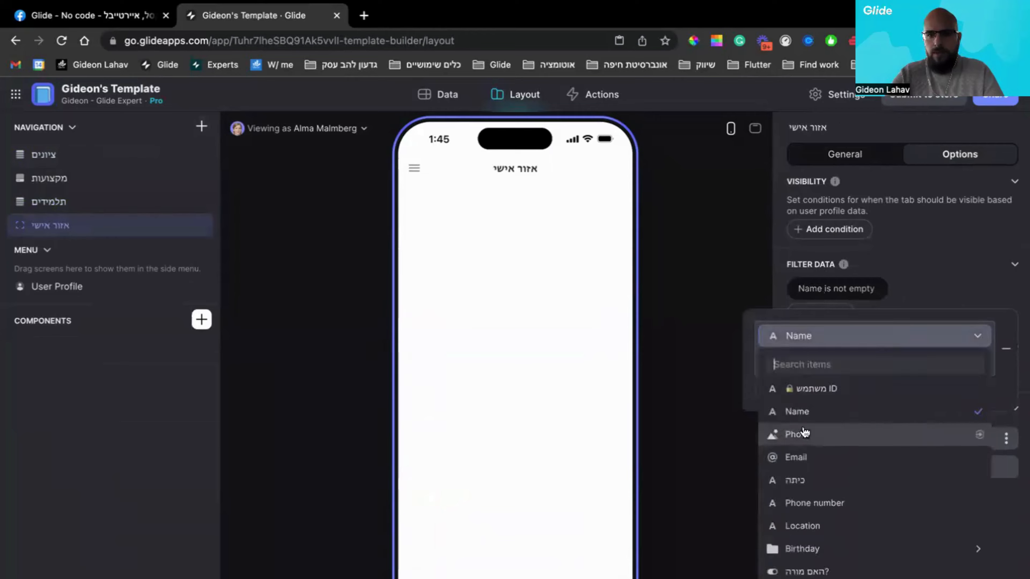
{"action": "left_click", "coordinate": [800, 457]}
{"action": "left_click", "coordinate": [815, 365]}
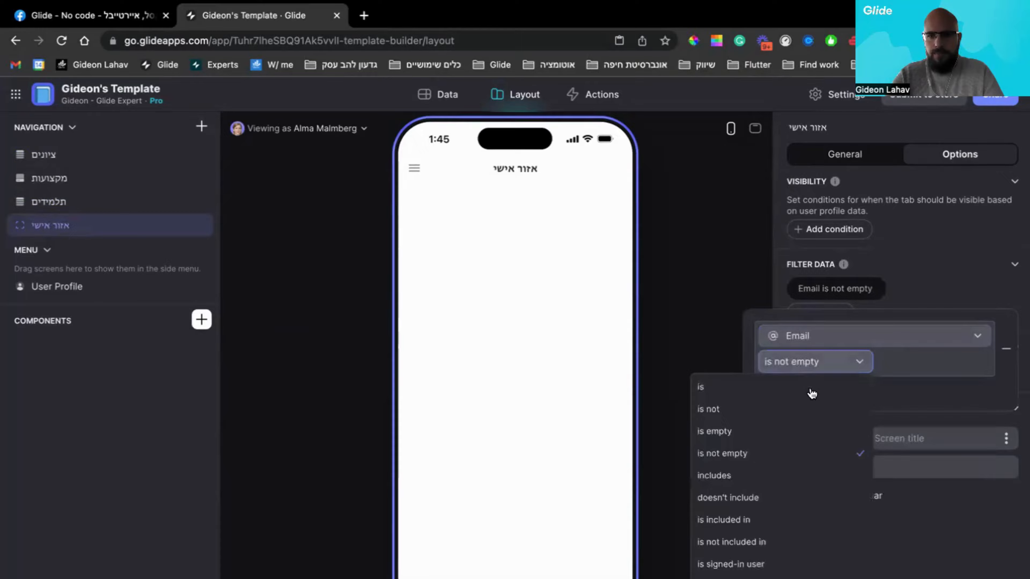
{"action": "left_click", "coordinate": [776, 568]}
{"action": "left_click", "coordinate": [804, 534]}
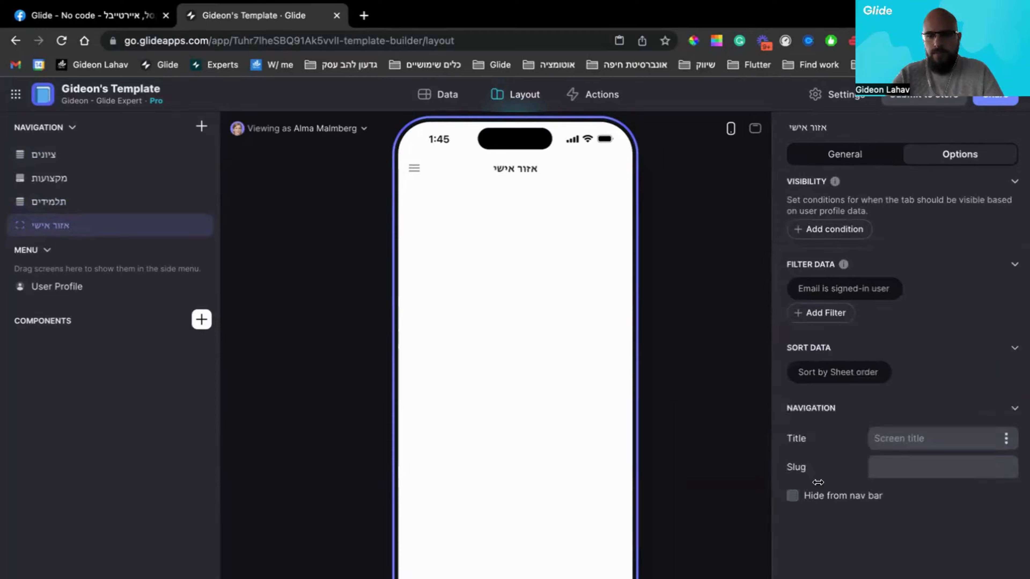
- Set the screen's title to אזור אישי and its slug to profile
{"action": "type", "text": "אזור אישי"}
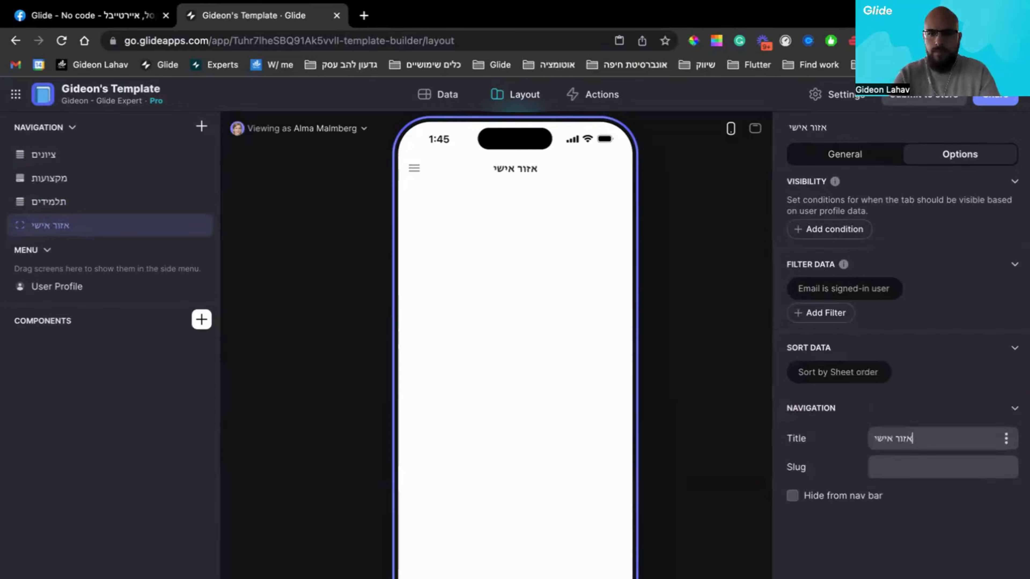
{"action": "left_click", "coordinate": [901, 462]}
{"action": "type", "text": "p"}
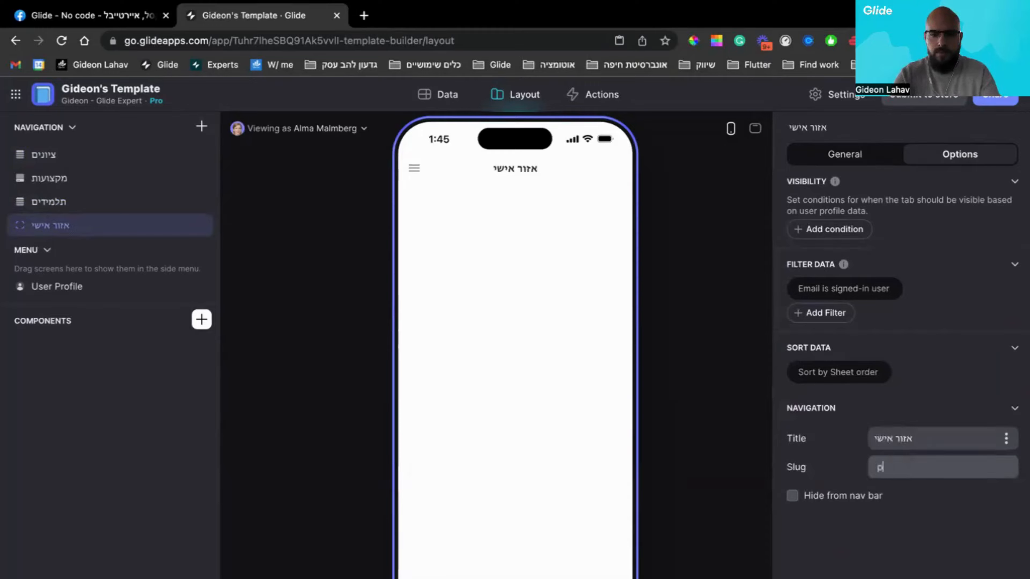
{"action": "type", "text": "rofile"}
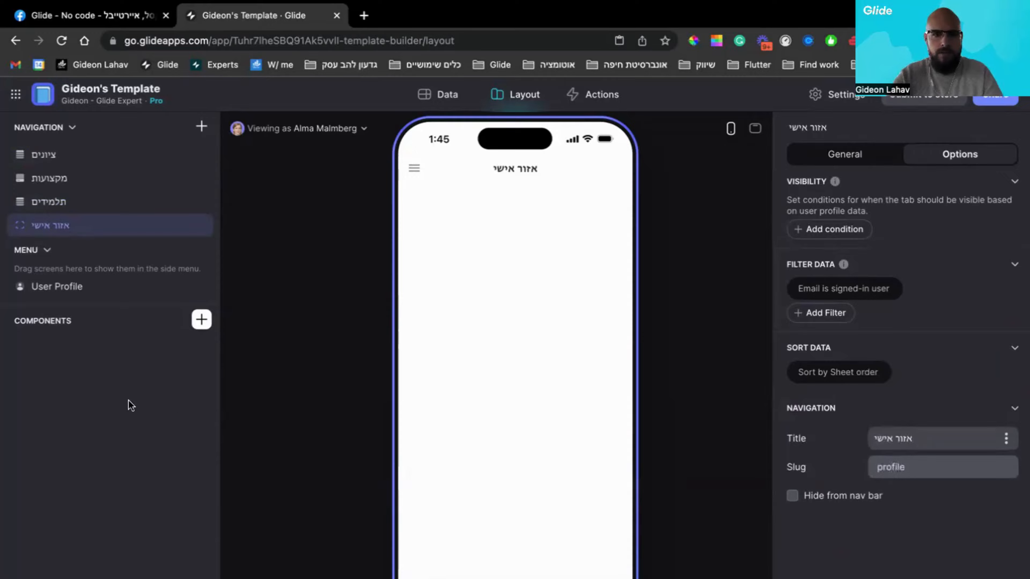
- Paste the copied student details components into the אזור אישי screen
{"action": "right_click", "coordinate": [114, 412]}
{"action": "left_click", "coordinate": [126, 422]}
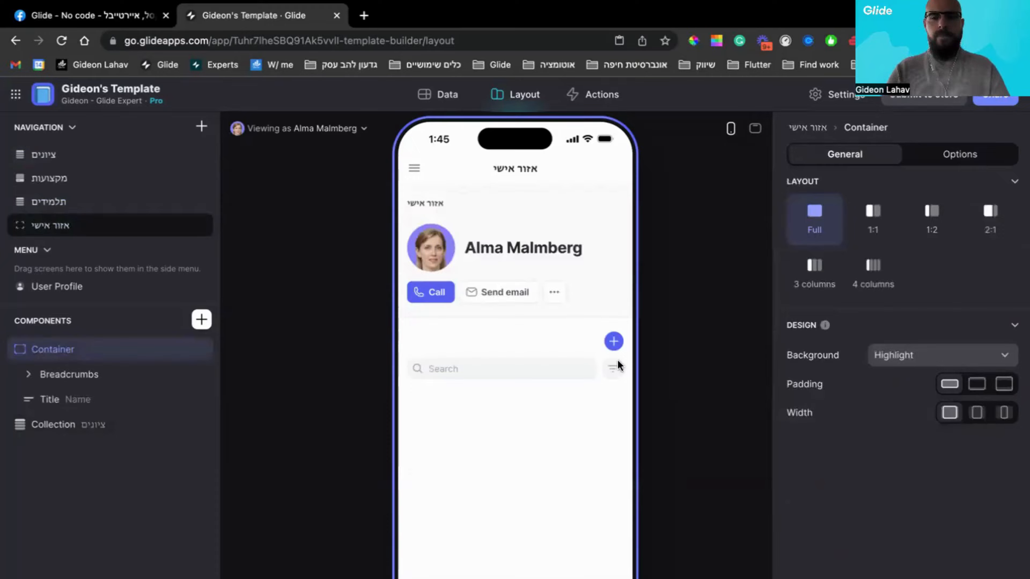
{"action": "left_click", "coordinate": [922, 160]}
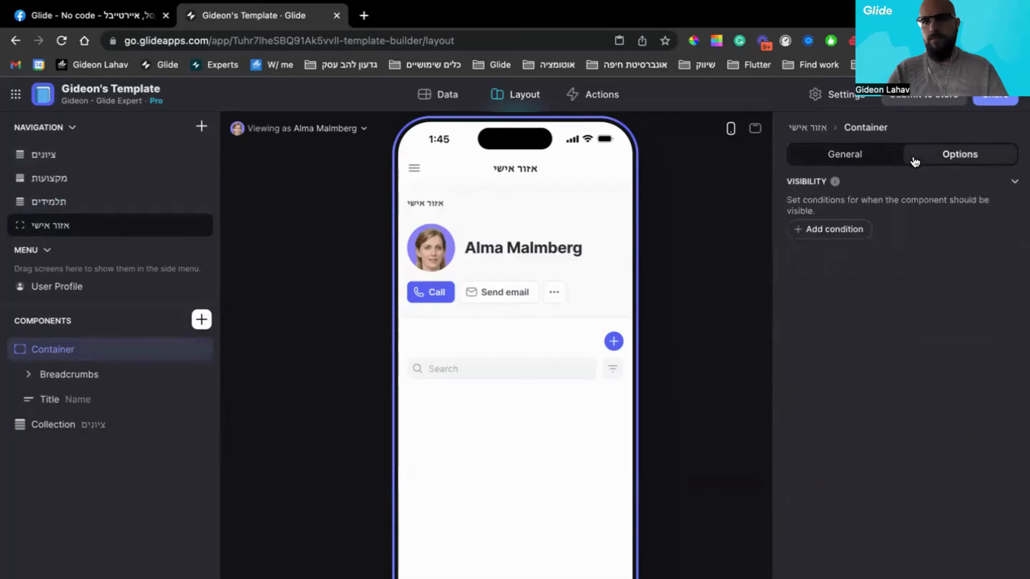
{"action": "left_click", "coordinate": [809, 128]}
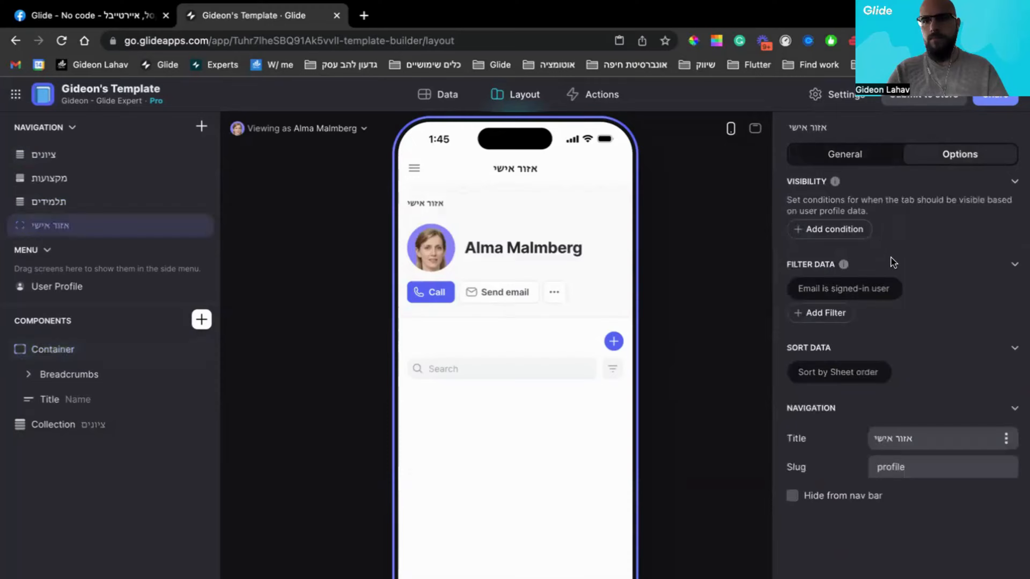
- Search the Legacy icons for profile and give the אזור אישי screen the Work Office Companies icon
{"action": "left_click", "coordinate": [837, 158]}
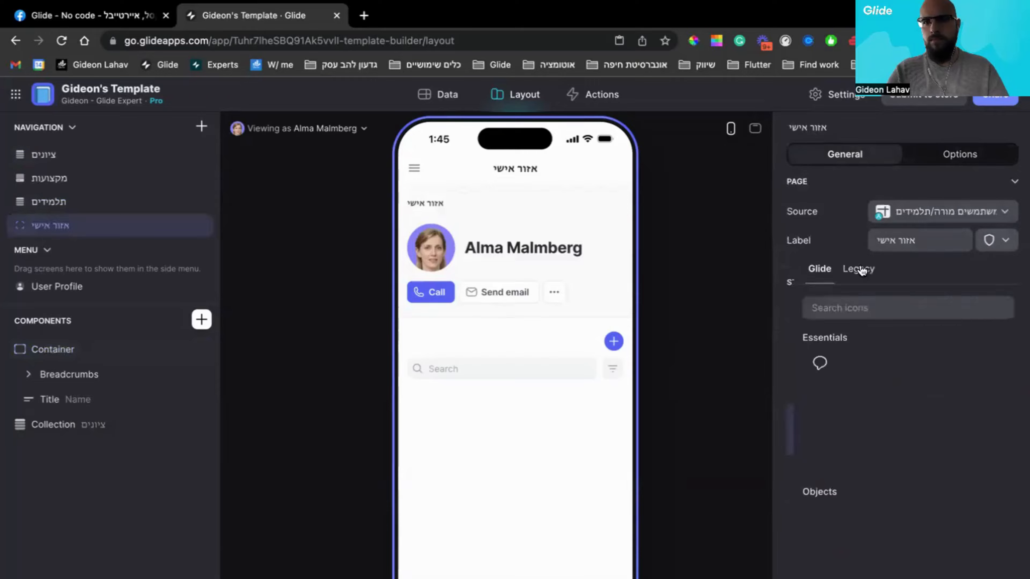
{"action": "left_click", "coordinate": [859, 270]}
{"action": "left_click", "coordinate": [859, 313]}
{"action": "type", "text": "פרסכורק"}
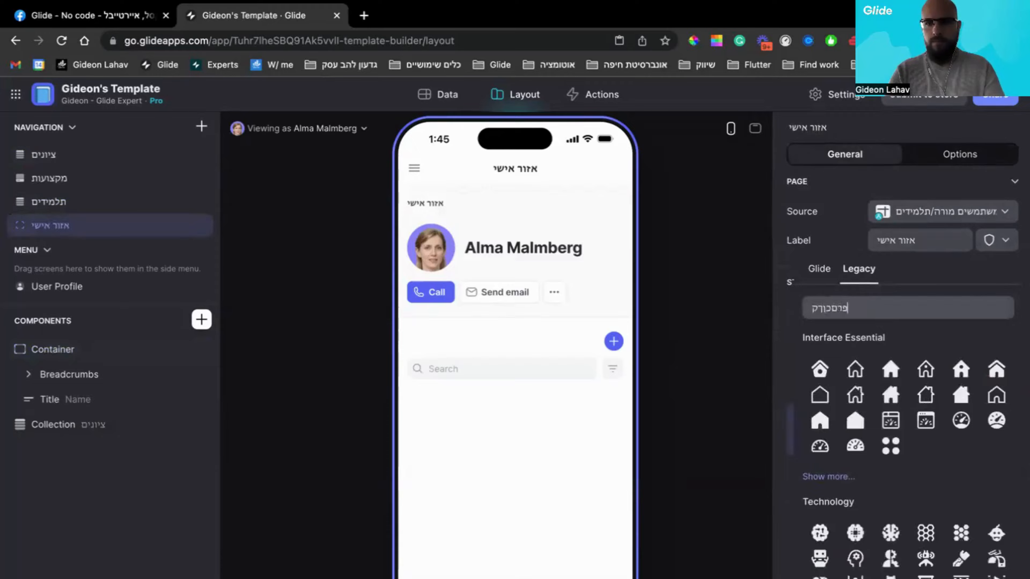
{"action": "key", "text": "ctrl+a"}
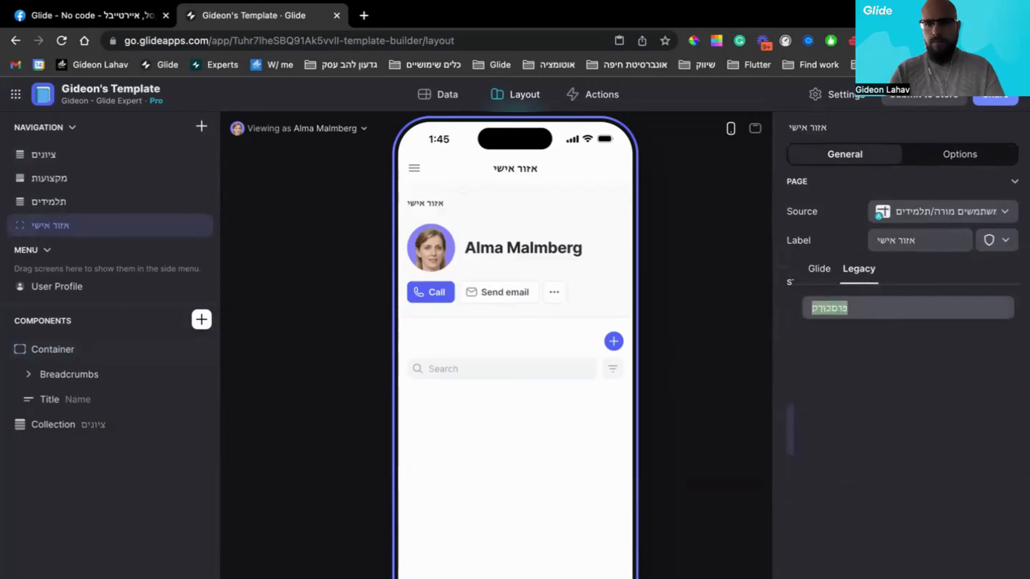
{"action": "key", "text": "BackSpace"}
{"action": "type", "text": "prog"}
{"action": "key", "text": "BackSpace"}
{"action": "type", "text": "file"}
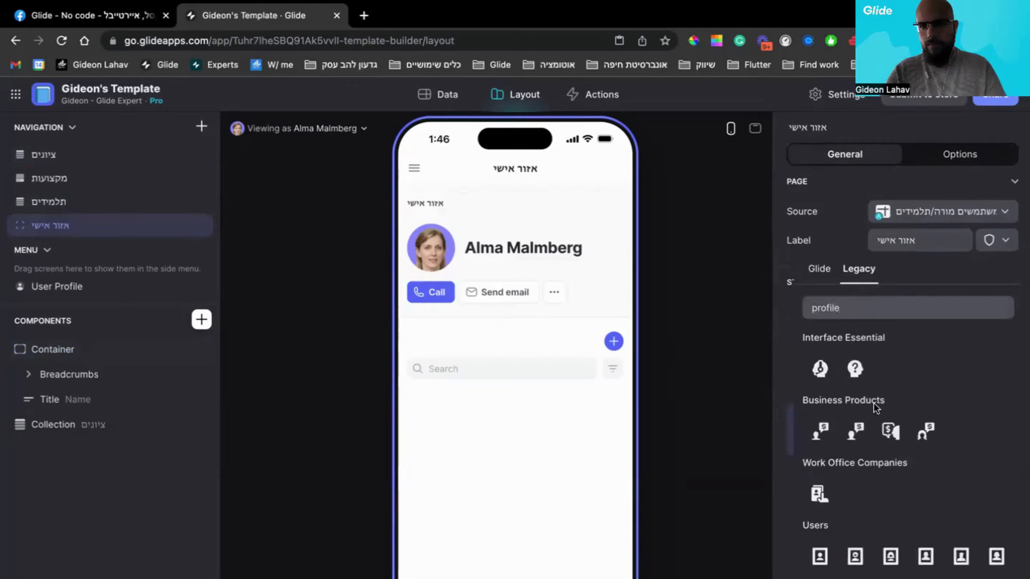
{"action": "scroll", "coordinate": [877, 395], "scroll_direction": "down", "scroll_amount": 1}
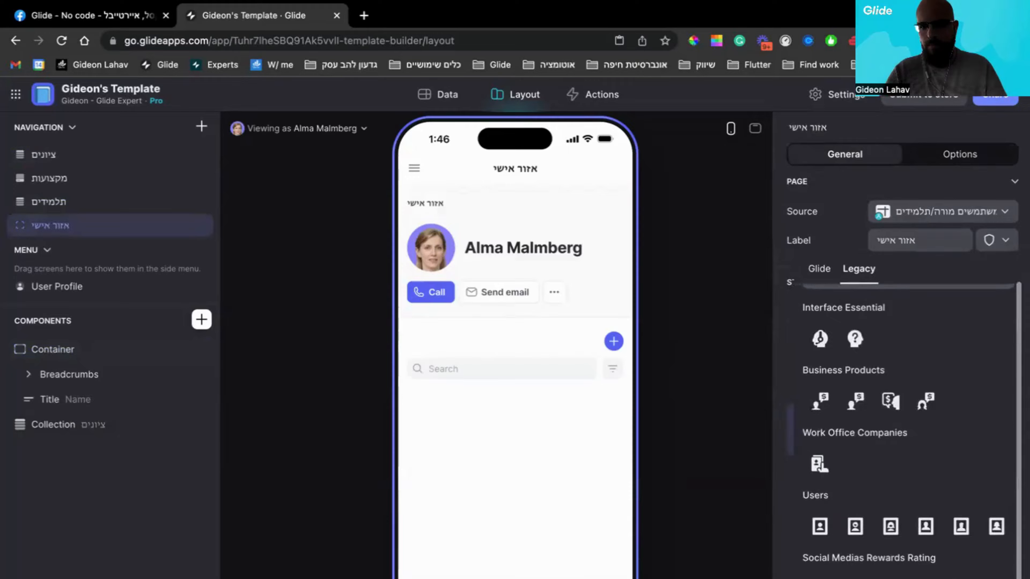
{"action": "left_click", "coordinate": [819, 464]}
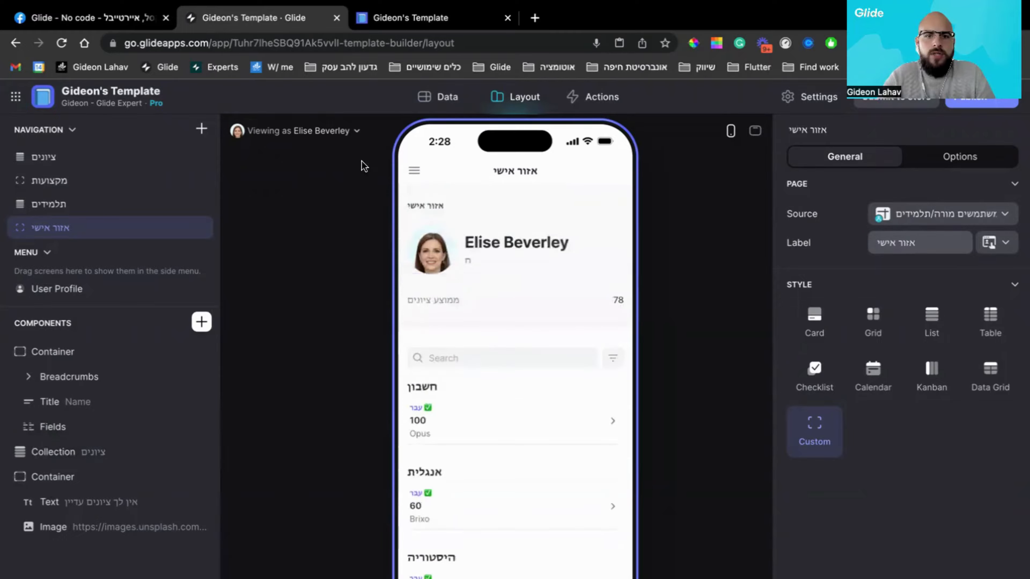
- Examine the אזור אישי screen's visibility condition and the settings of its ציונים collection
{"action": "left_click", "coordinate": [956, 158]}
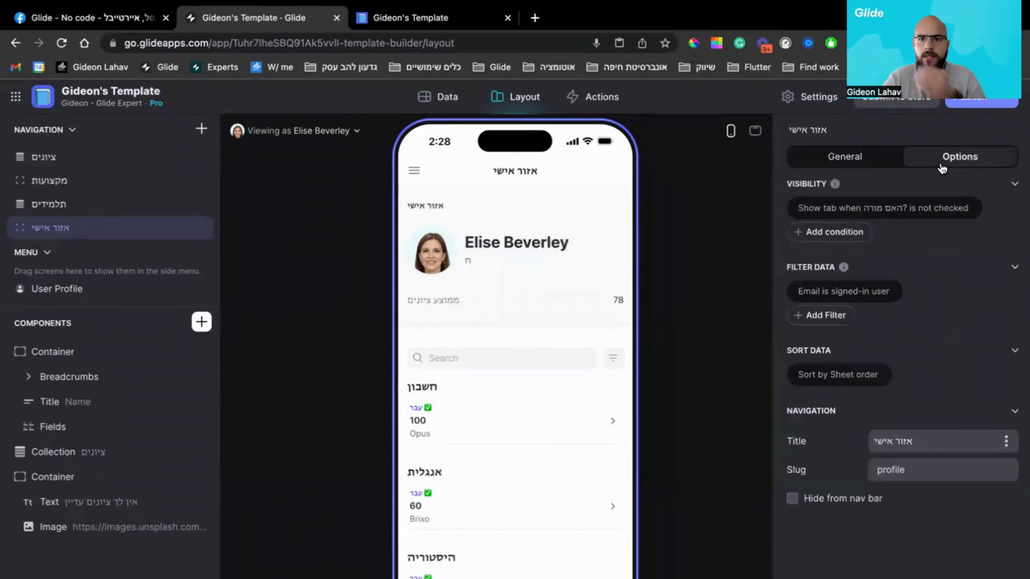
{"action": "left_click", "coordinate": [875, 209]}
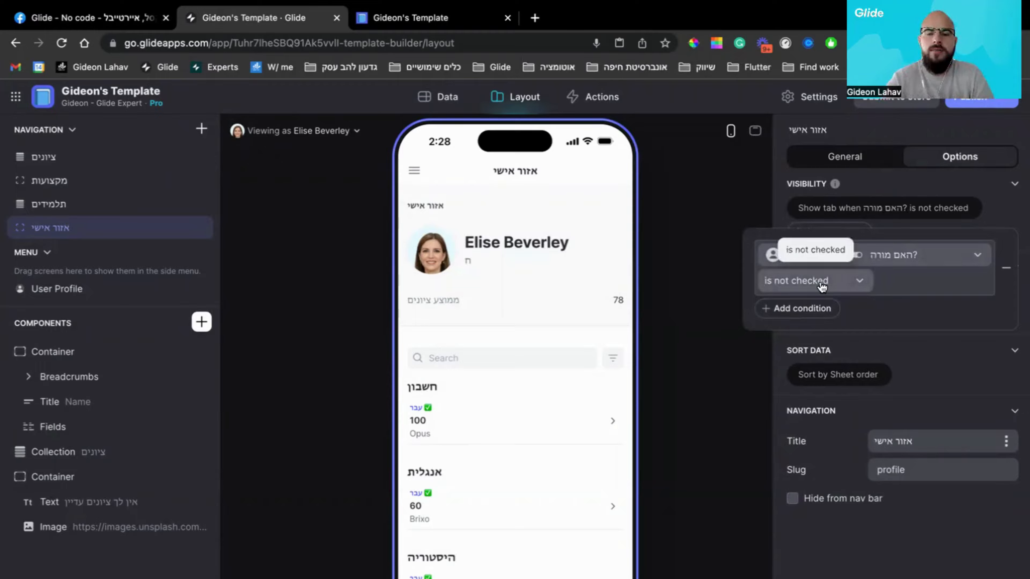
{"action": "left_click", "coordinate": [69, 452]}
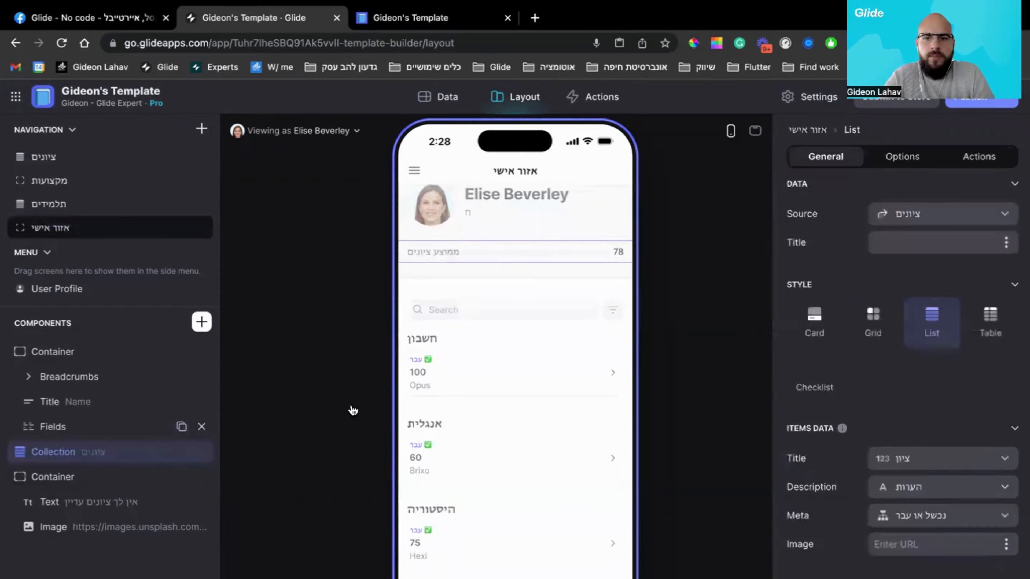
- Examine the options and item actions of the ציונים collection on the אזור אישי screen
{"action": "left_click", "coordinate": [912, 162]}
{"action": "left_click", "coordinate": [990, 158]}
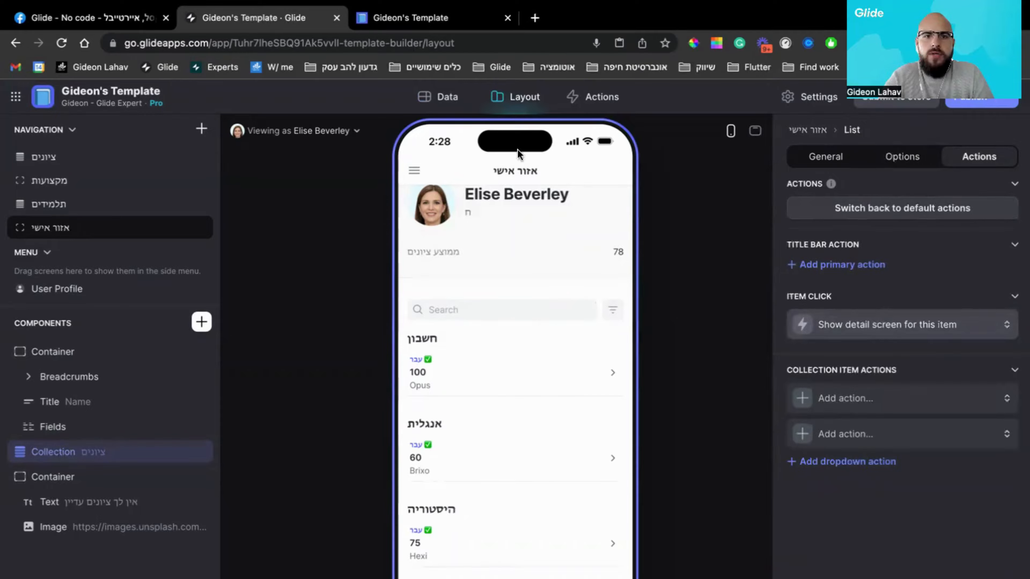
- Open the configuration of the נכשל או עבר If → Then → Else column in the ציונים data table
{"action": "left_click", "coordinate": [426, 99]}
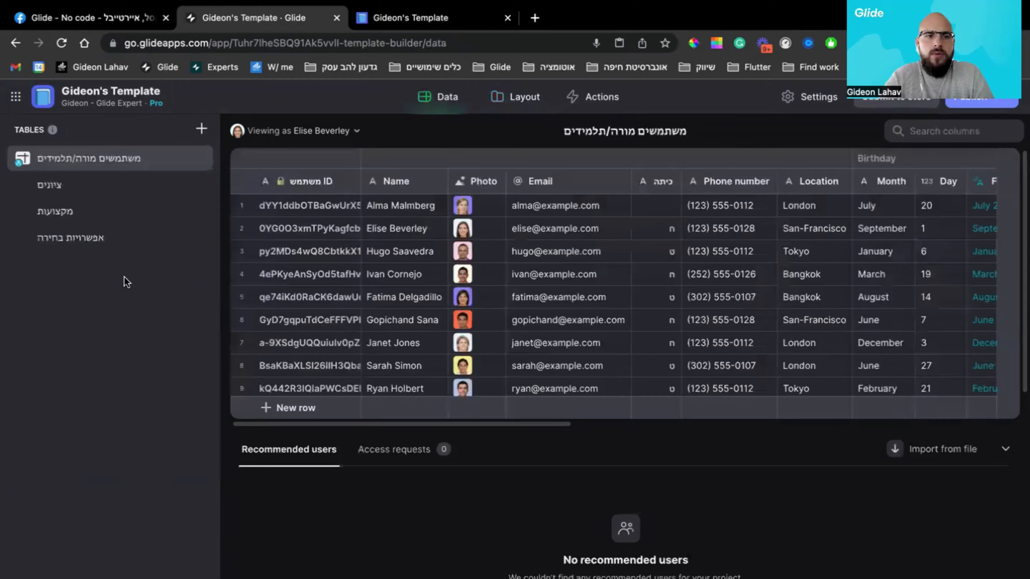
{"action": "left_click", "coordinate": [86, 191]}
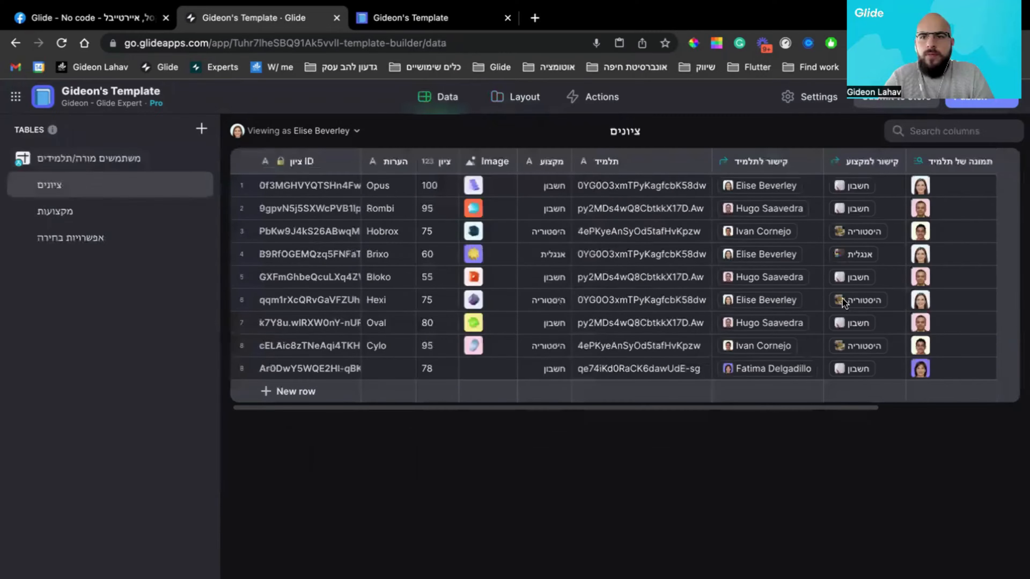
{"action": "scroll", "coordinate": [842, 297], "scroll_direction": "right", "scroll_amount": 5}
{"action": "left_click", "coordinate": [860, 166]}
{"action": "double_click", "coordinate": [860, 167]}
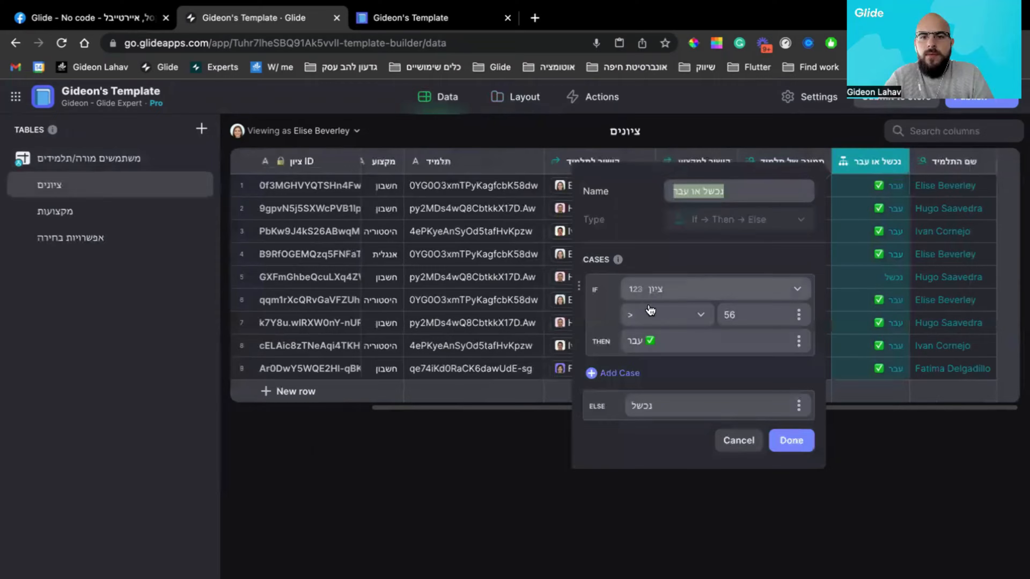
- Insert a red circle emoji from the emoji picker after the column's Then value עבר ✅
{"action": "left_click_drag", "start_coordinate": [676, 337], "coordinate": [603, 338]}
{"action": "left_click", "coordinate": [673, 410]}
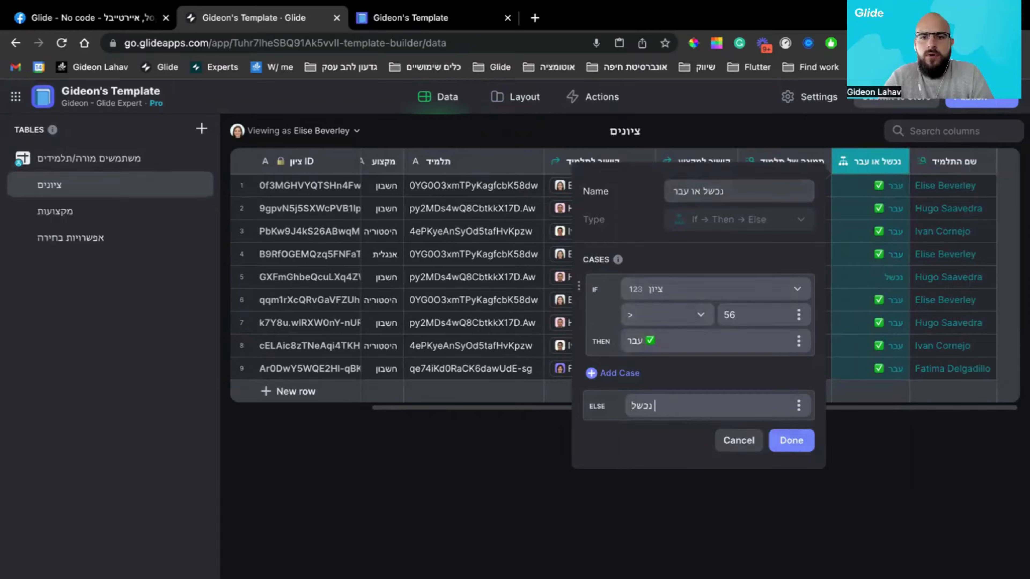
{"action": "right_click", "coordinate": [689, 406]}
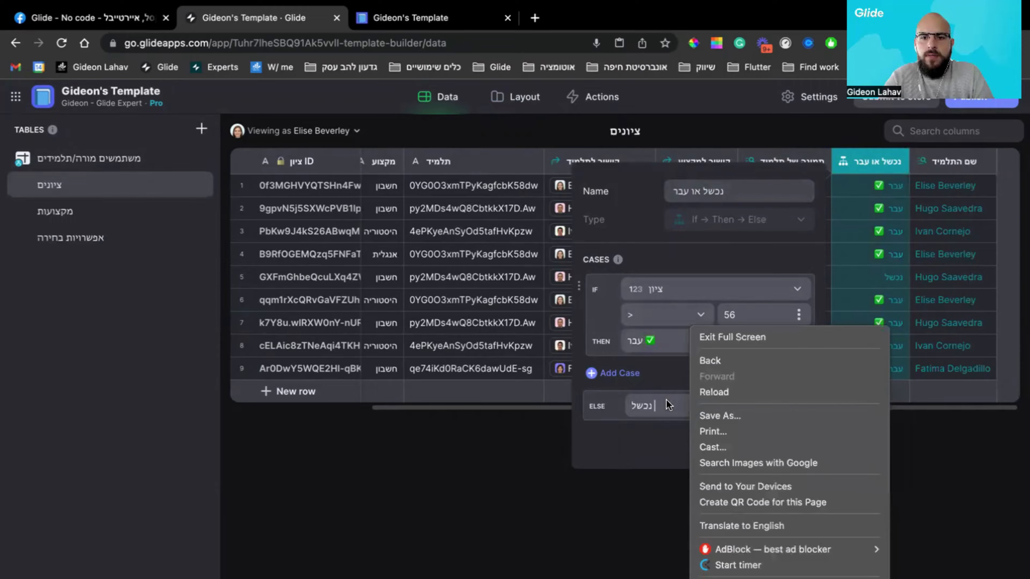
{"action": "left_click", "coordinate": [661, 405]}
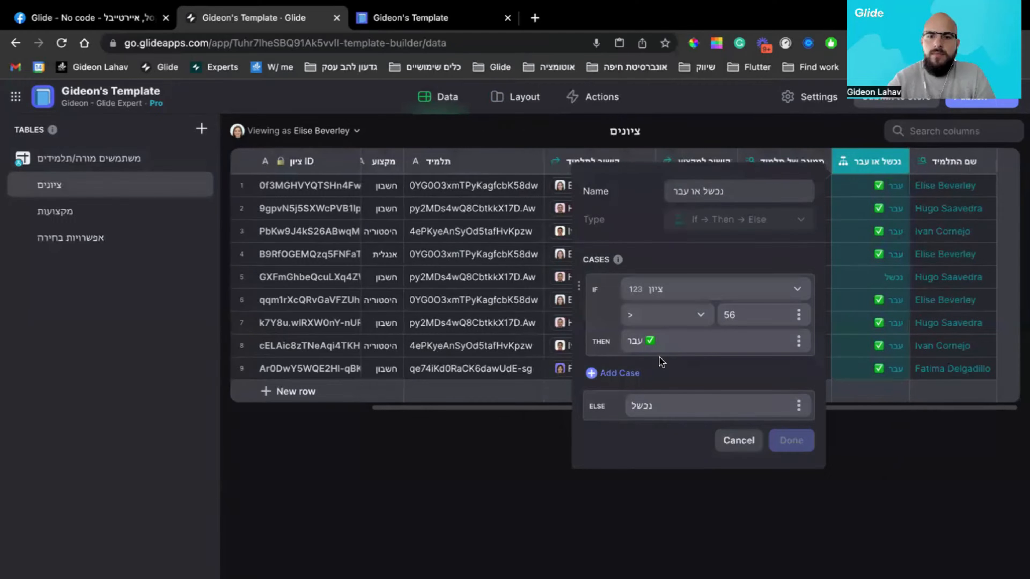
{"action": "left_click", "coordinate": [666, 341]}
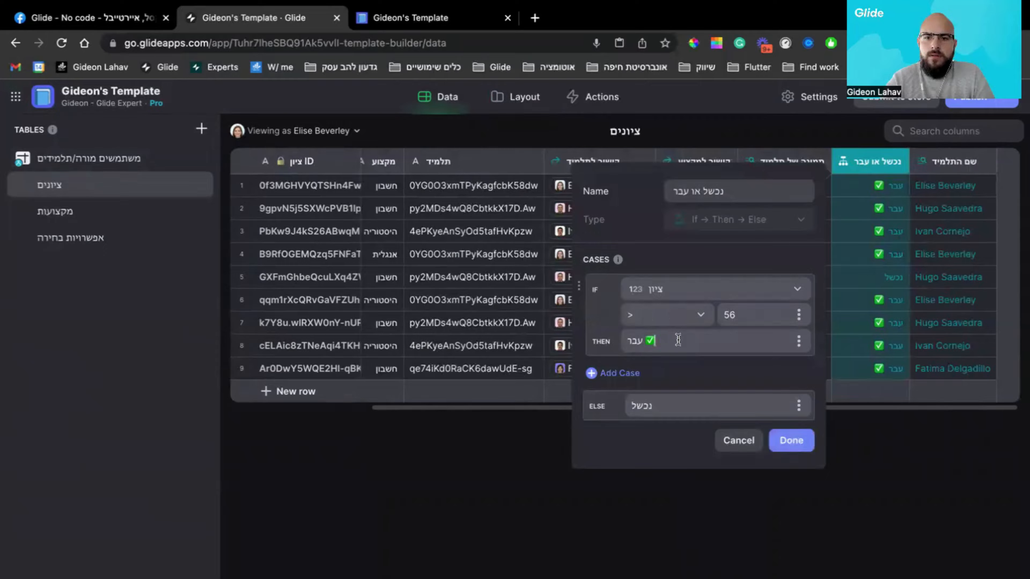
{"action": "right_click", "coordinate": [678, 341]}
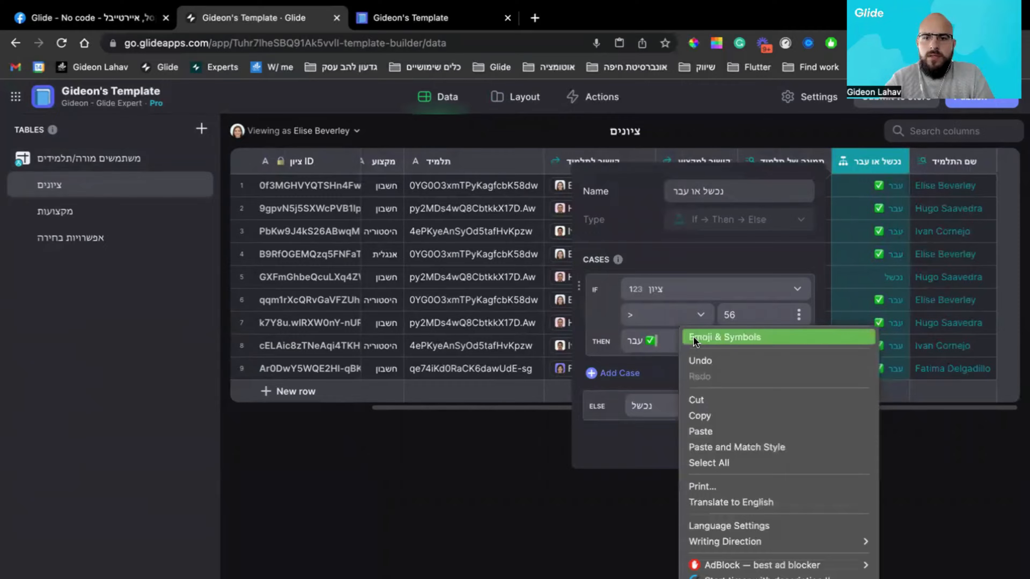
{"action": "left_click", "coordinate": [694, 338]}
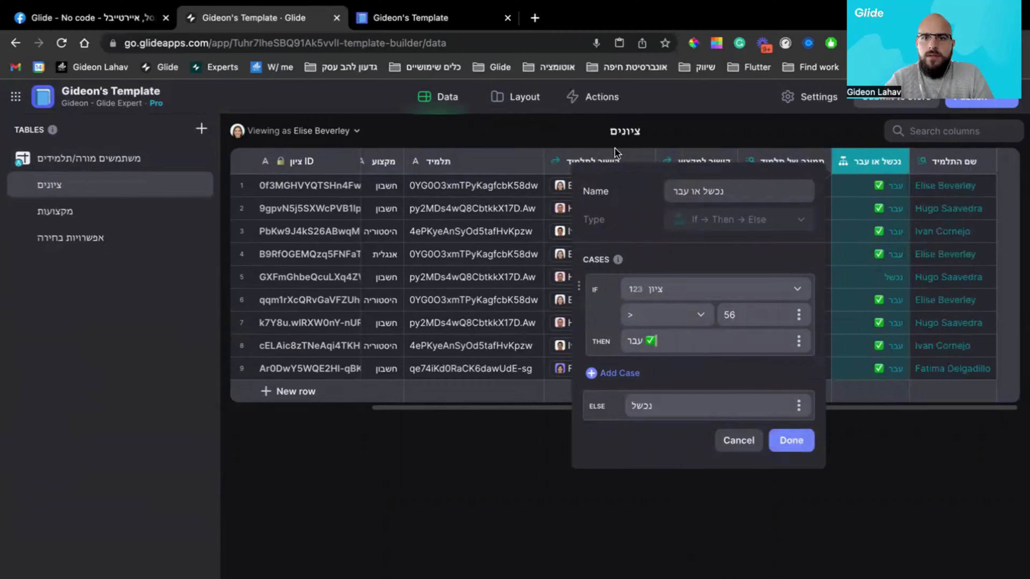
{"action": "left_click", "coordinate": [593, 181]}
- Move the red circle emoji from the Then value to the Else value נכשל and save the column
{"action": "left_click_drag", "start_coordinate": [668, 343], "coordinate": [656, 341]}
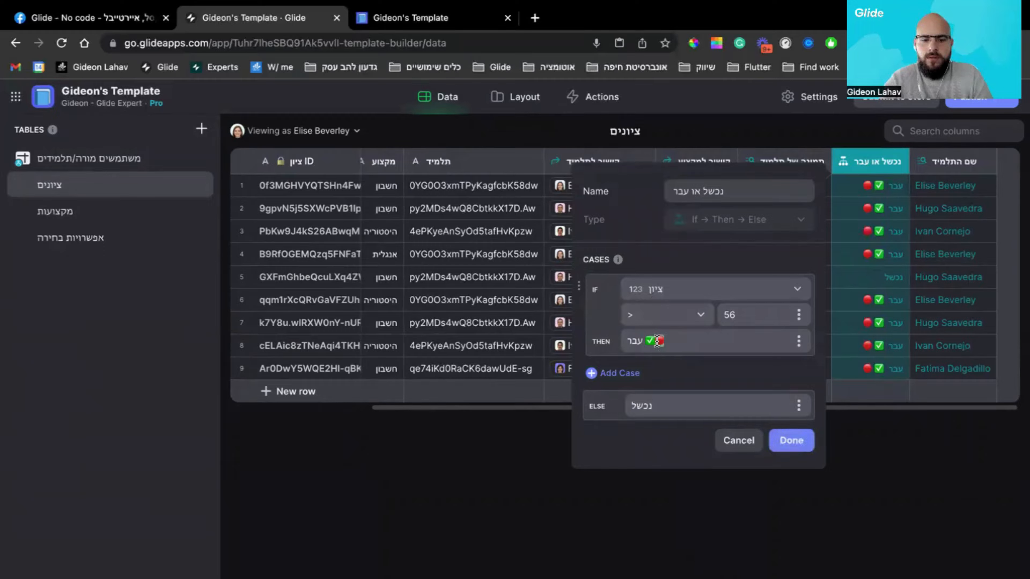
{"action": "key", "text": "ctrl+x"}
{"action": "left_click", "coordinate": [681, 405]}
{"action": "key", "text": "ctrl+v"}
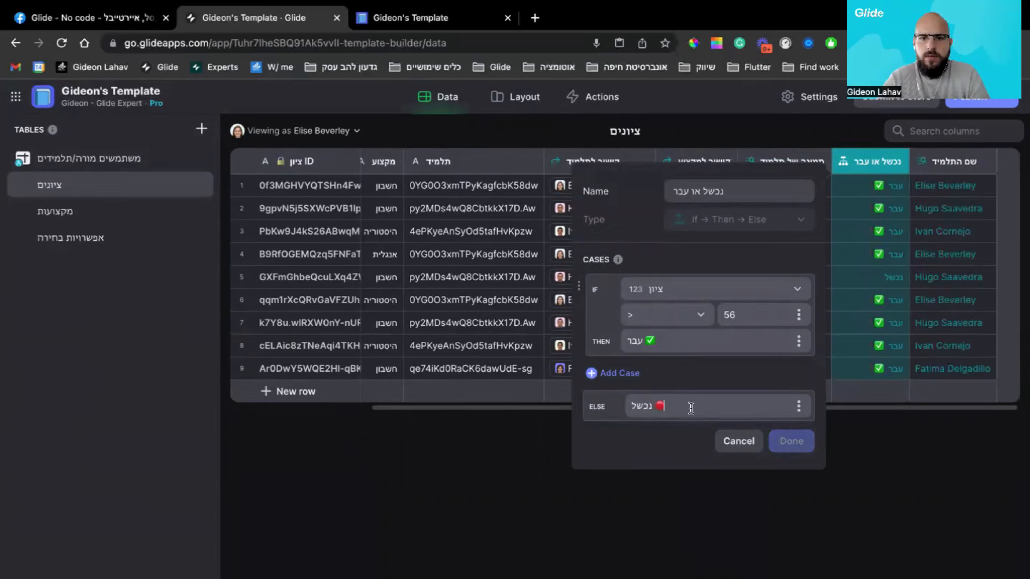
{"action": "left_click", "coordinate": [790, 441]}
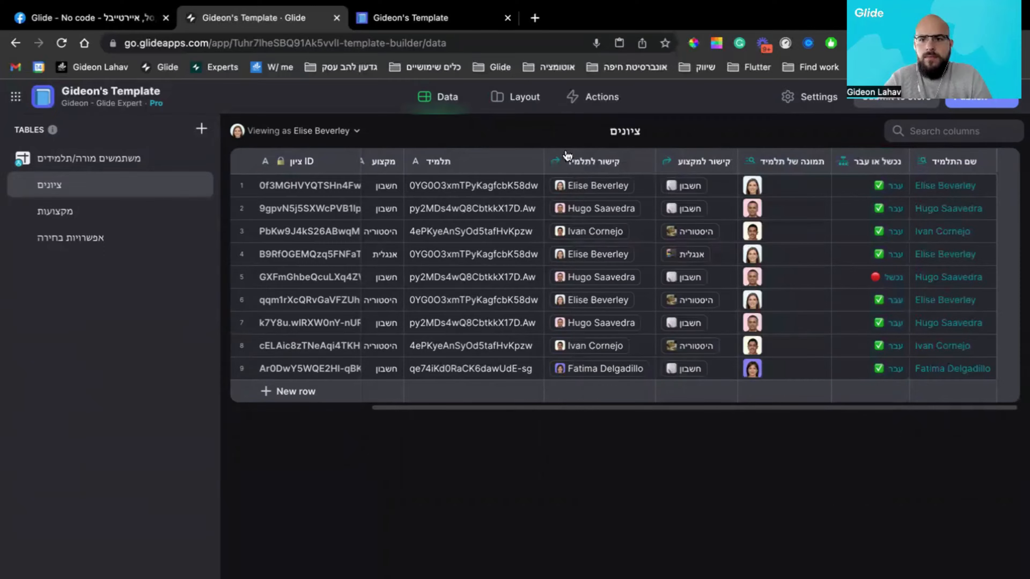
- Preview the אזור אישי screen in the layout editor as several different students, with and without grades
{"action": "left_click", "coordinate": [508, 99]}
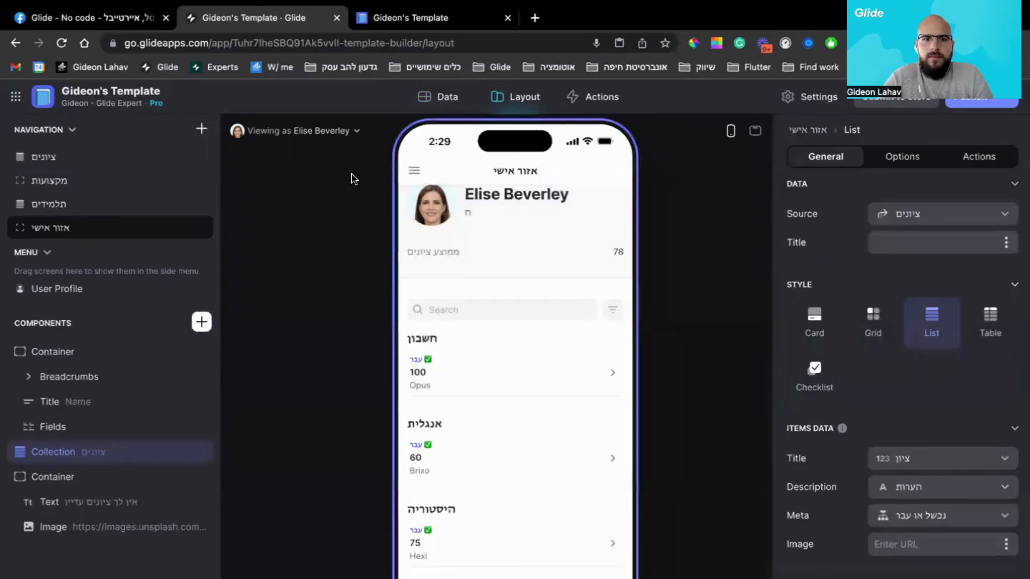
{"action": "left_click", "coordinate": [351, 132]}
{"action": "left_click", "coordinate": [293, 281]}
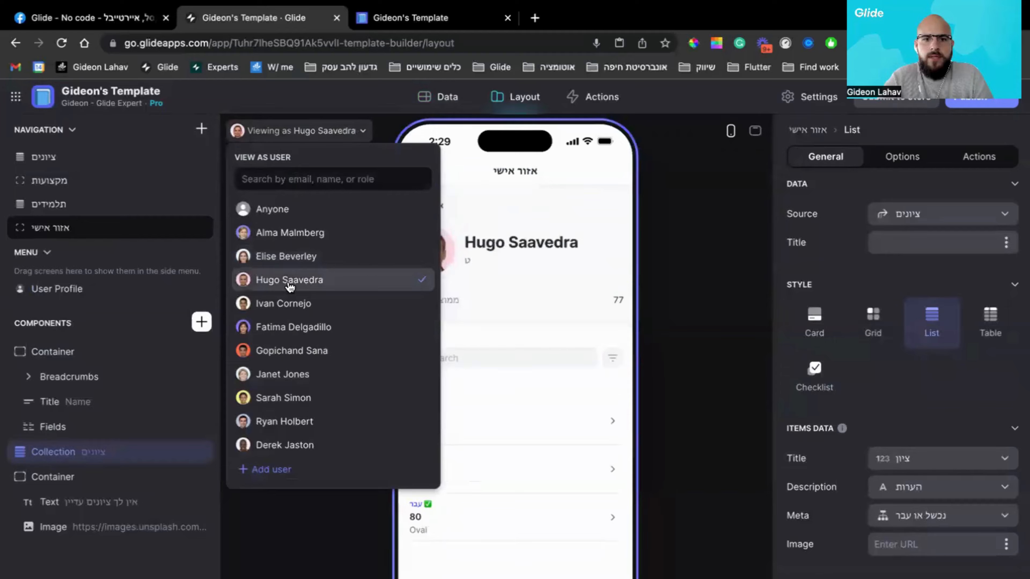
{"action": "left_click", "coordinate": [302, 325]}
{"action": "left_click", "coordinate": [297, 304]}
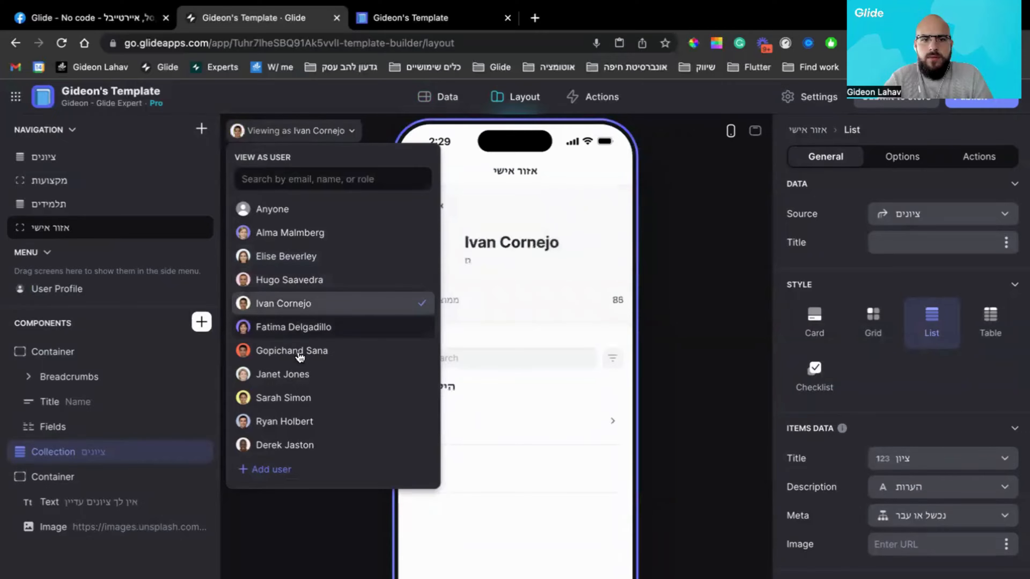
{"action": "left_click", "coordinate": [297, 350]}
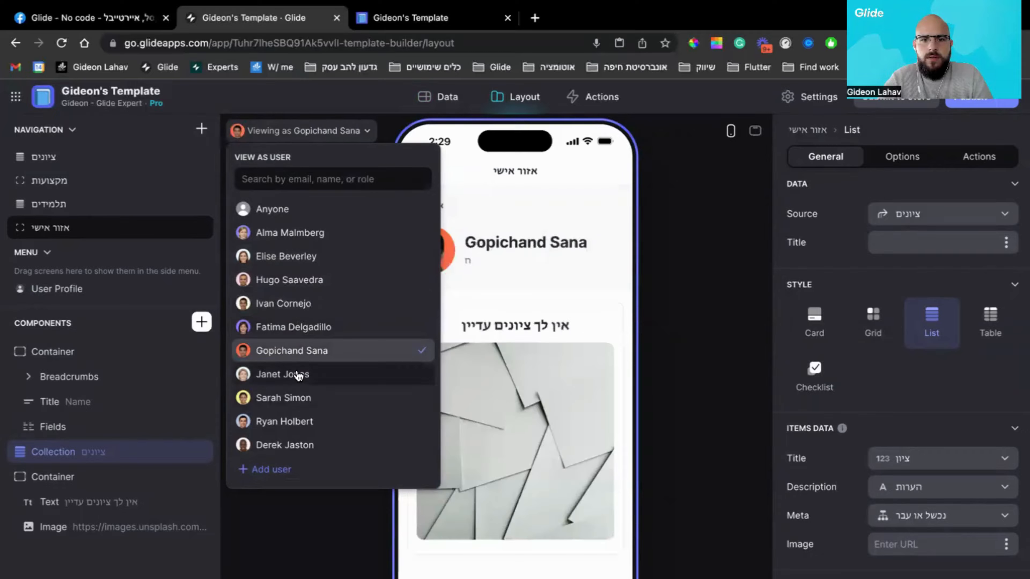
{"action": "left_click", "coordinate": [297, 374]}
{"action": "left_click", "coordinate": [300, 351]}
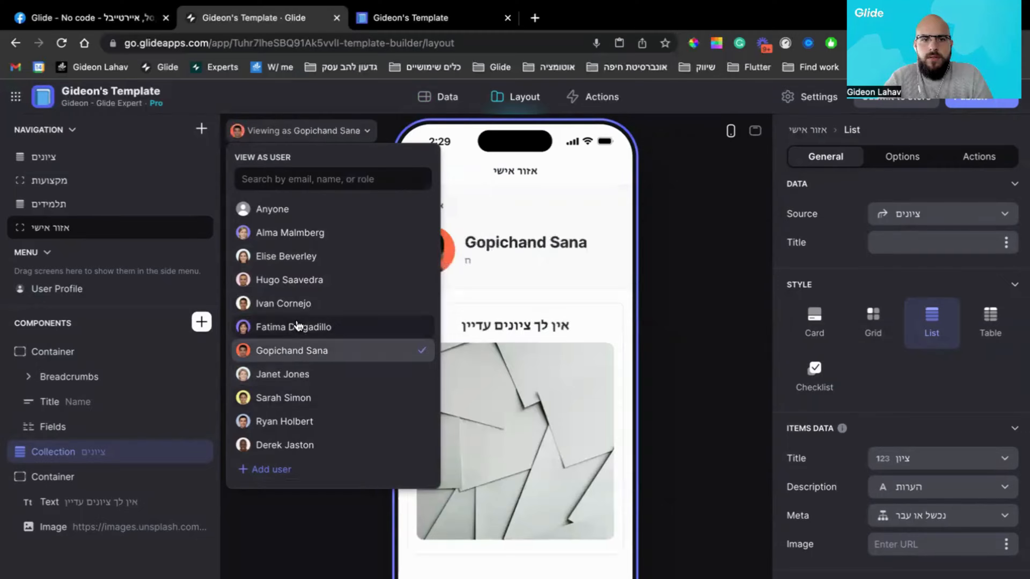
{"action": "left_click", "coordinate": [296, 328]}
{"action": "left_click", "coordinate": [296, 305]}
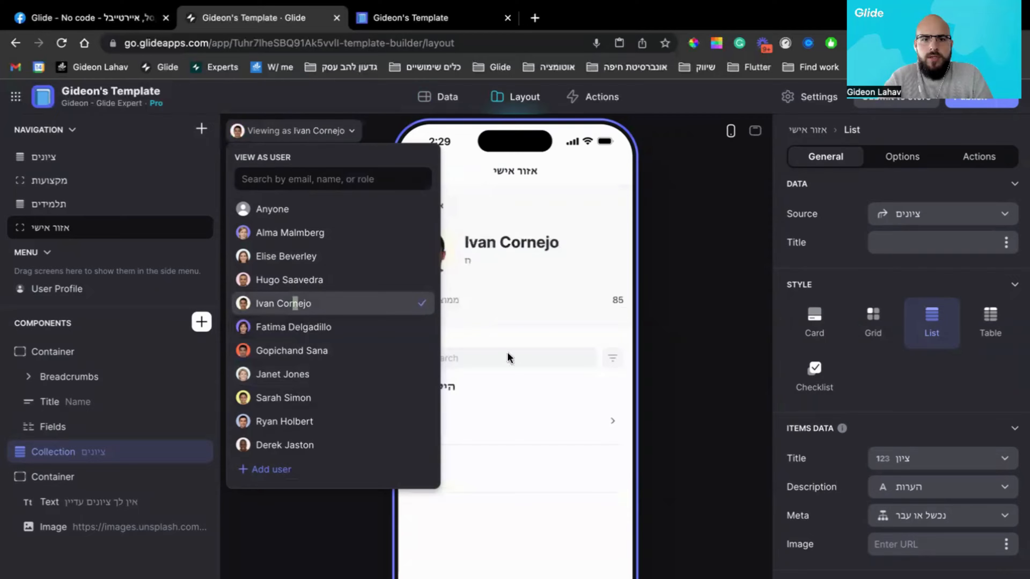
- Open a היסטוריה grade's detail screen, examine its Title component's Emphasis setting, and return to the אזור אישי screen
{"action": "left_click", "coordinate": [483, 538]}
{"action": "left_click", "coordinate": [490, 436]}
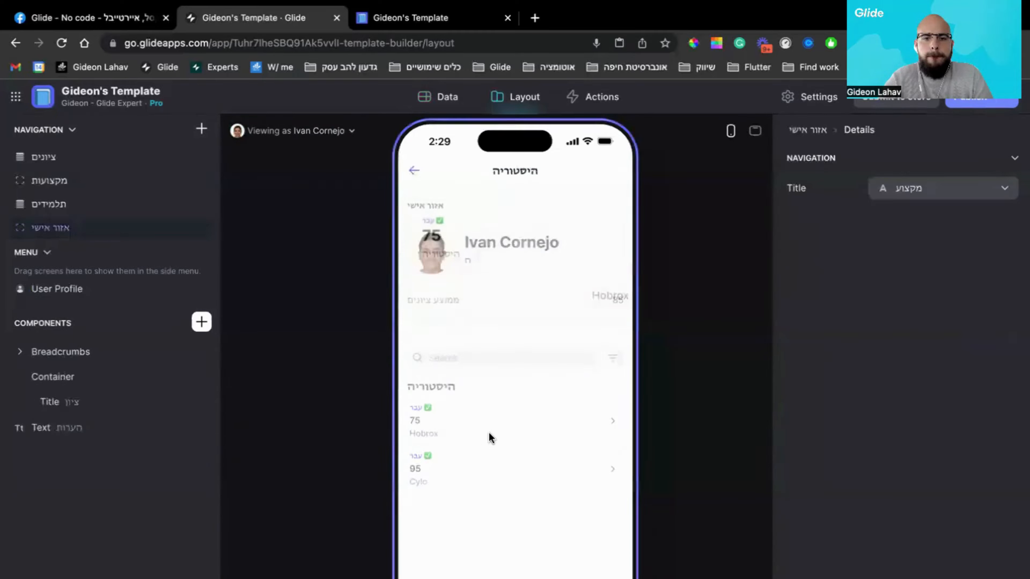
{"action": "left_click", "coordinate": [53, 401]}
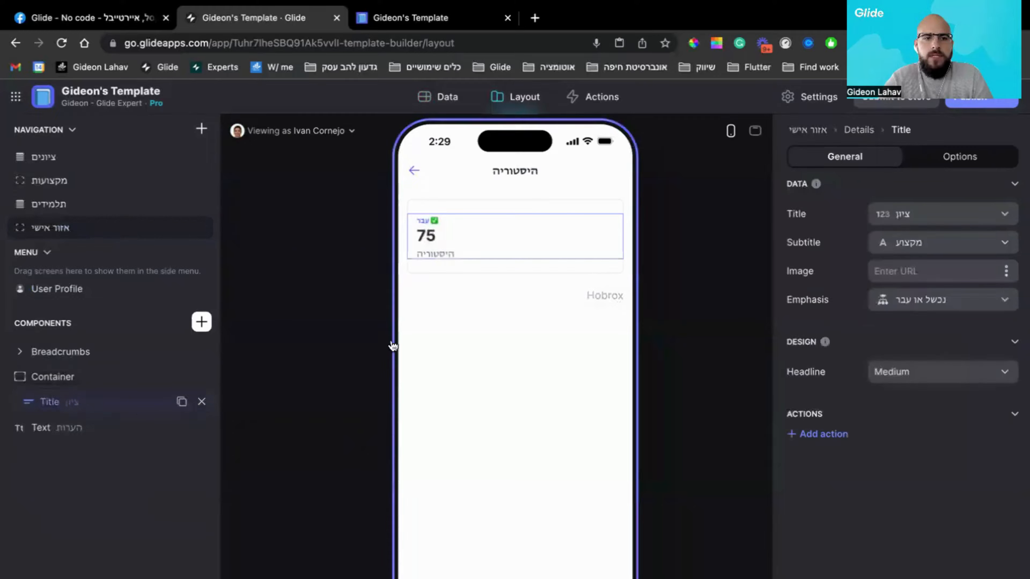
{"action": "left_click", "coordinate": [920, 310]}
{"action": "left_click", "coordinate": [894, 307]}
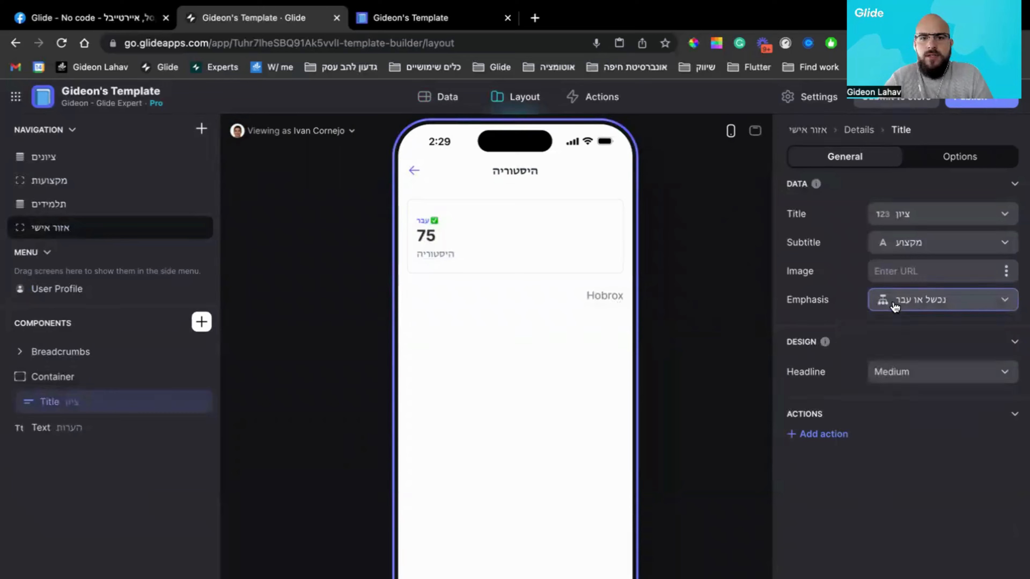
{"action": "left_click", "coordinate": [414, 171]}
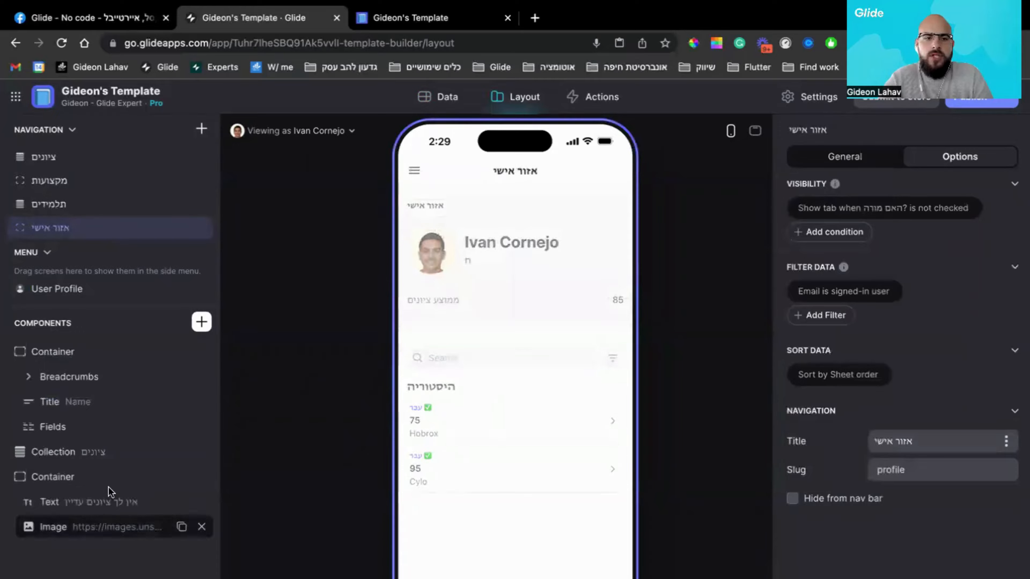
- Examine the visibility condition of the container holding the אין לך ציונים עדיין text
{"action": "left_click", "coordinate": [72, 479]}
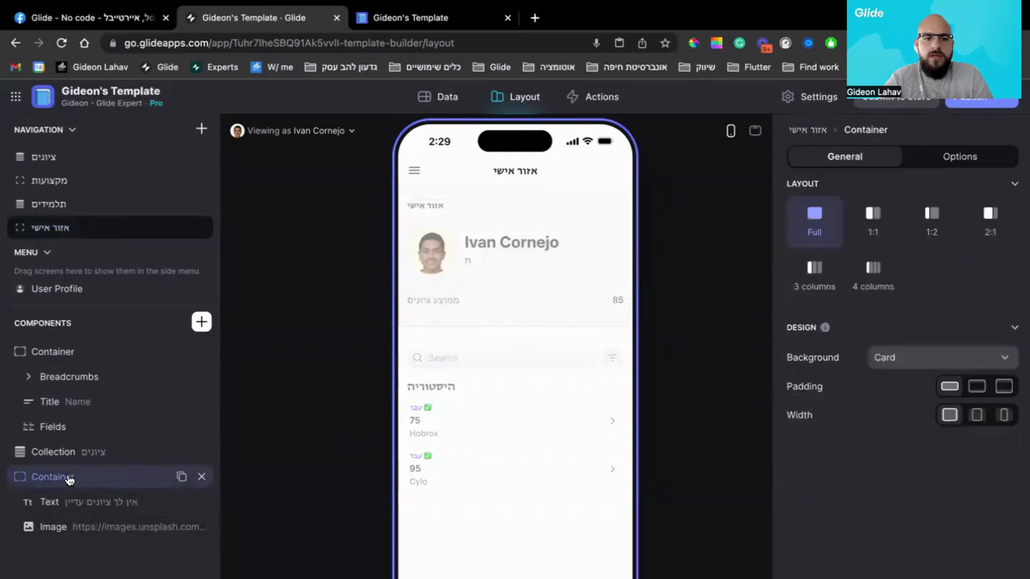
{"action": "left_click", "coordinate": [985, 155]}
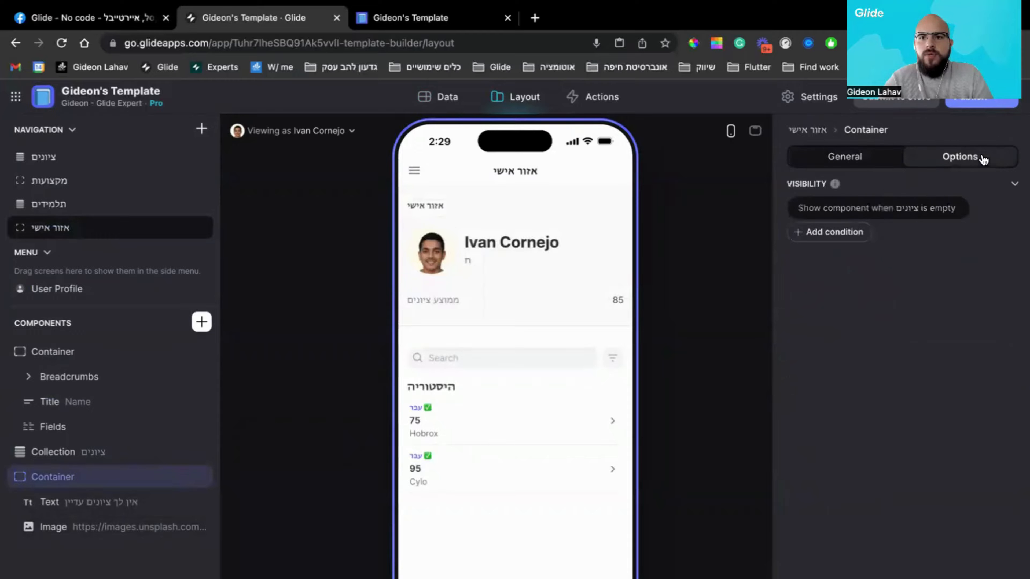
{"action": "left_click", "coordinate": [876, 210]}
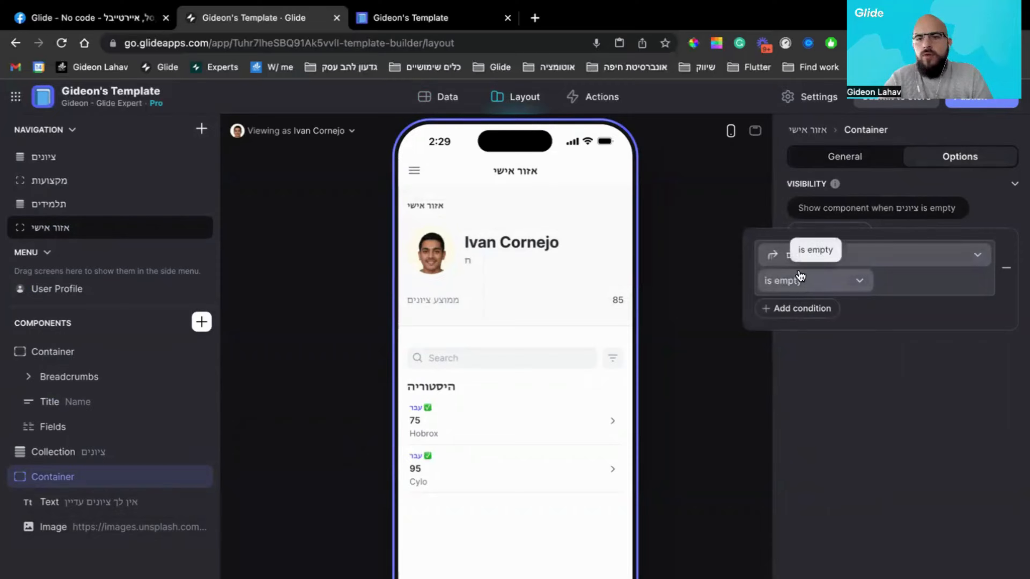
{"action": "left_click", "coordinate": [832, 421]}
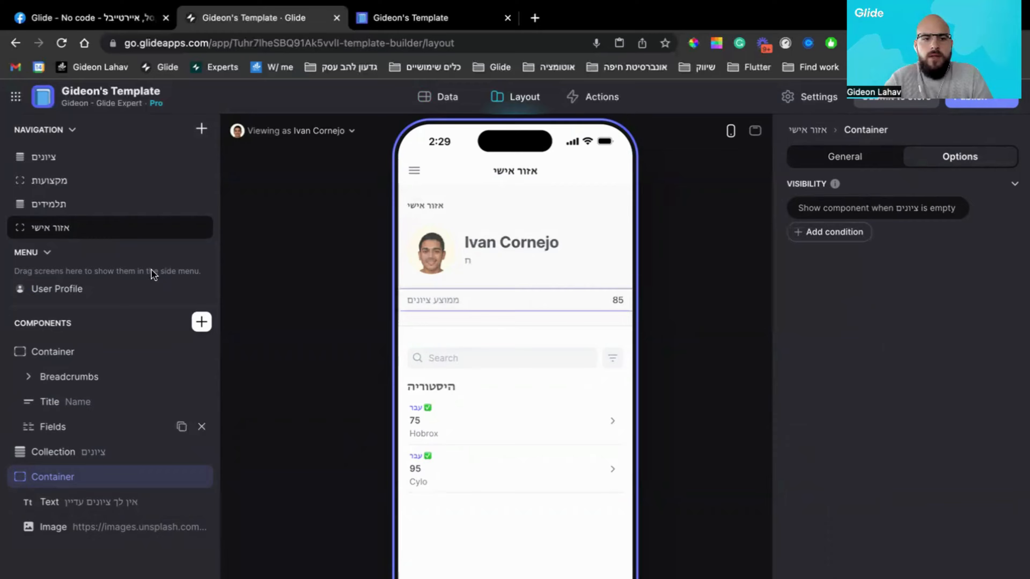
- Preview the אזור אישי screen as a student without grades and examine the empty-state container's image and text settings
{"action": "left_click", "coordinate": [315, 132]}
{"action": "left_click", "coordinate": [279, 349]}
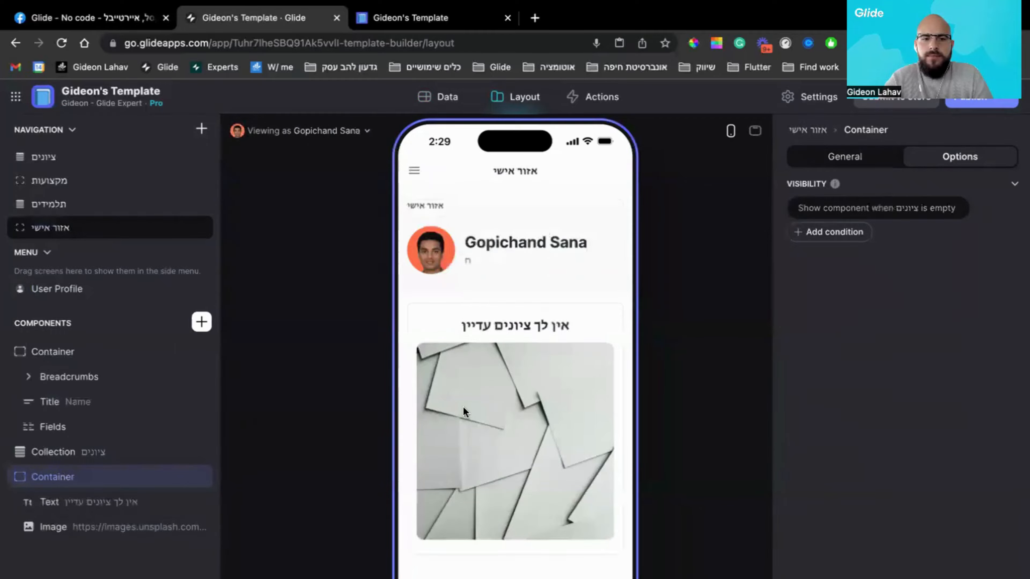
{"action": "left_click", "coordinate": [81, 527]}
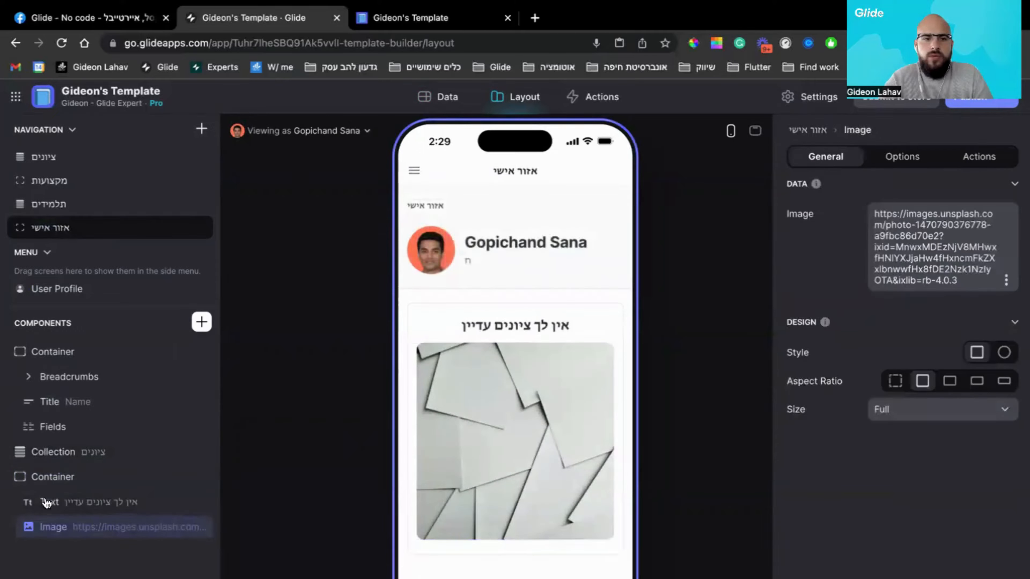
{"action": "left_click", "coordinate": [193, 502]}
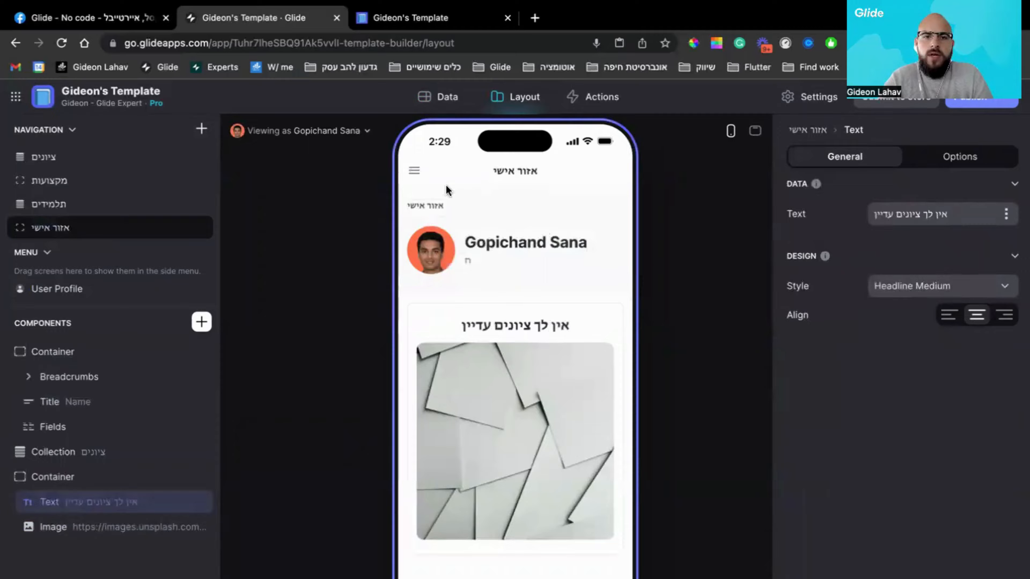
- Preview the app as the teacher, hiding the אזור אישי screen, and examine the ציונים screen's visibility condition
{"action": "left_click", "coordinate": [360, 131]}
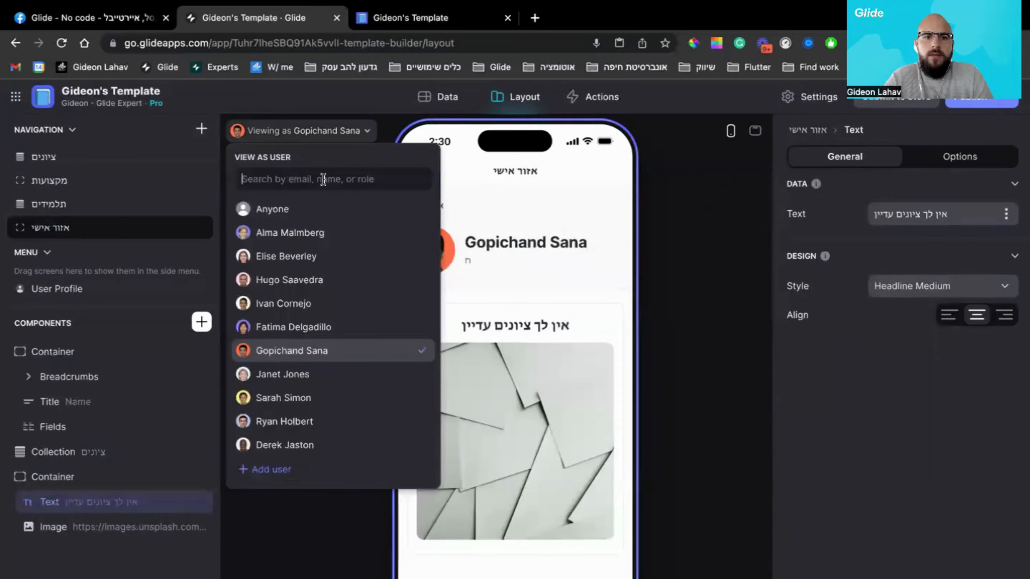
{"action": "left_click", "coordinate": [329, 235]}
{"action": "left_click", "coordinate": [522, 407]}
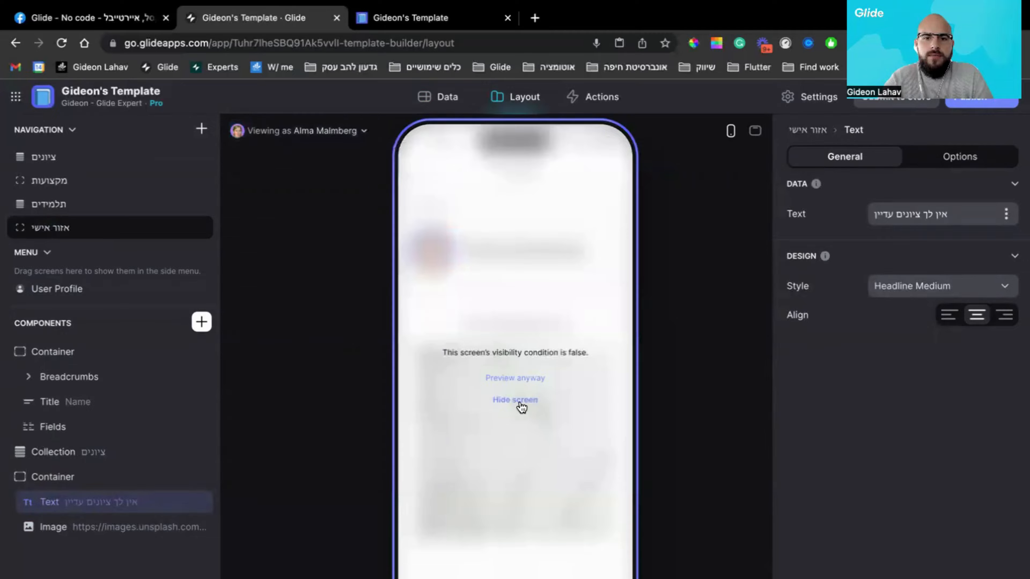
{"action": "left_click", "coordinate": [521, 405]}
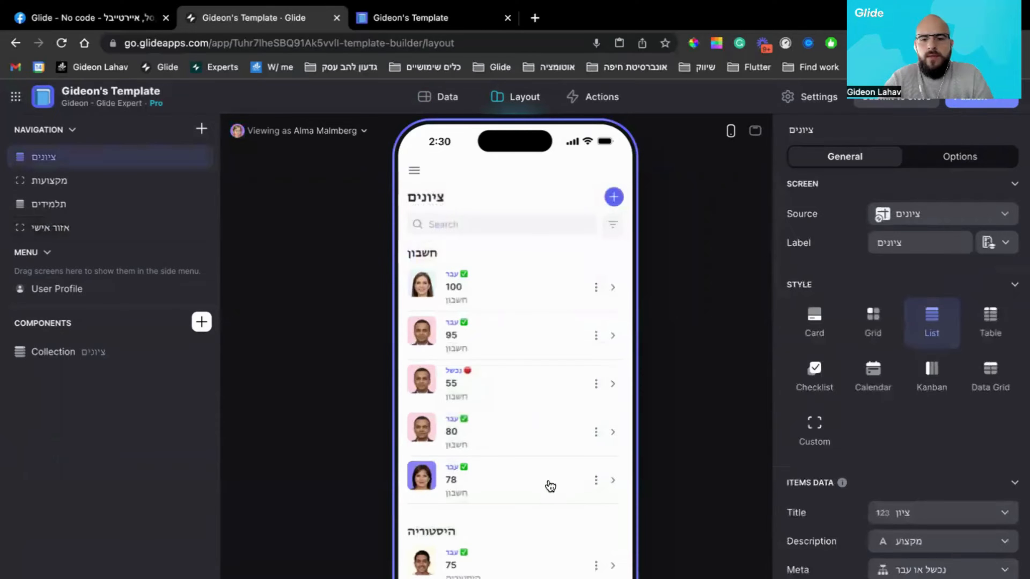
{"action": "left_click", "coordinate": [966, 156]}
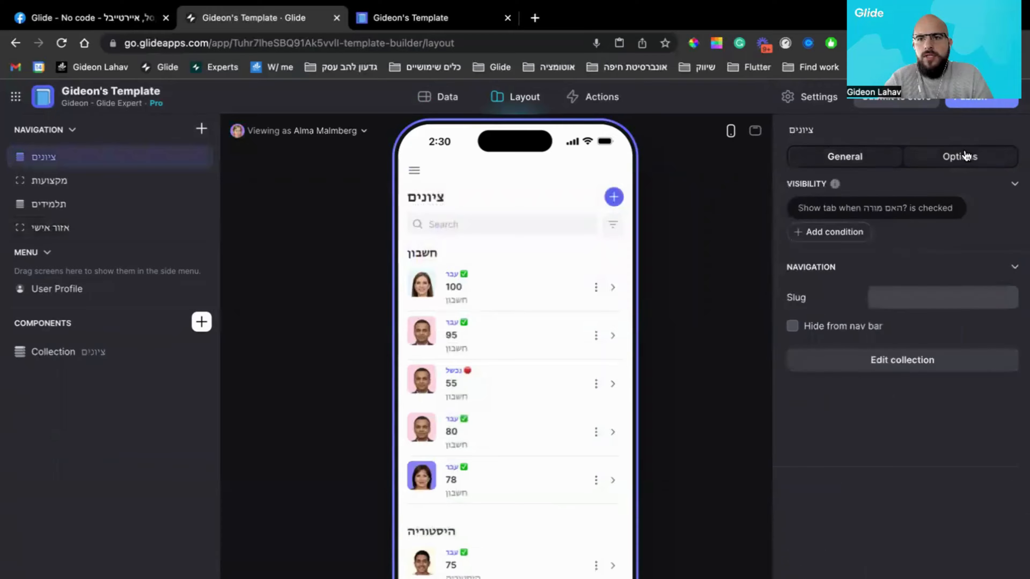
{"action": "left_click", "coordinate": [895, 209]}
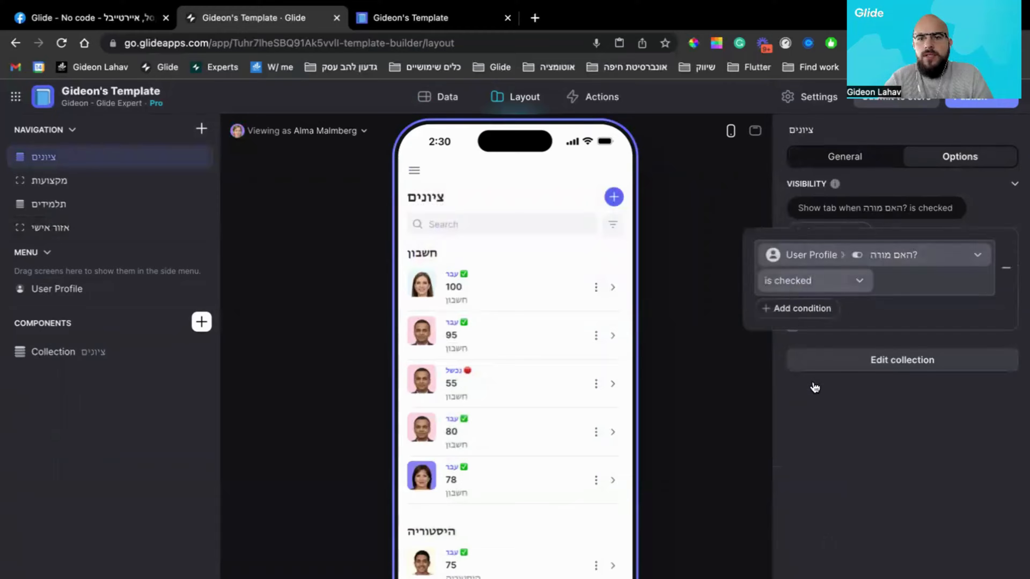
- Open the failing חשבון grade of 55 and add a list collection sourced from קישור לתלמיד, titled תלמיד, to its detail screen
{"action": "left_click", "coordinate": [829, 444]}
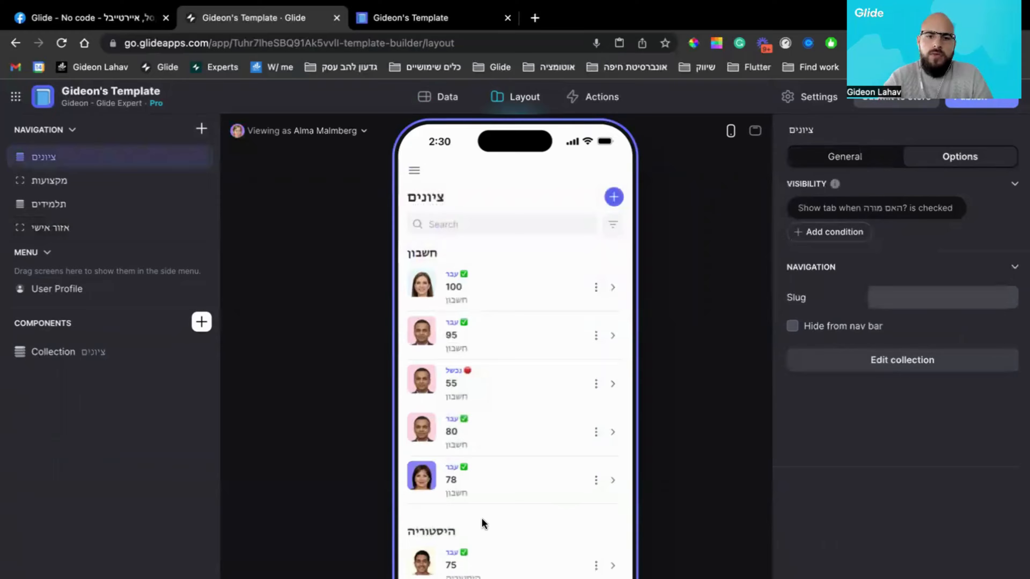
{"action": "scroll", "coordinate": [499, 474], "scroll_direction": "down", "scroll_amount": 5}
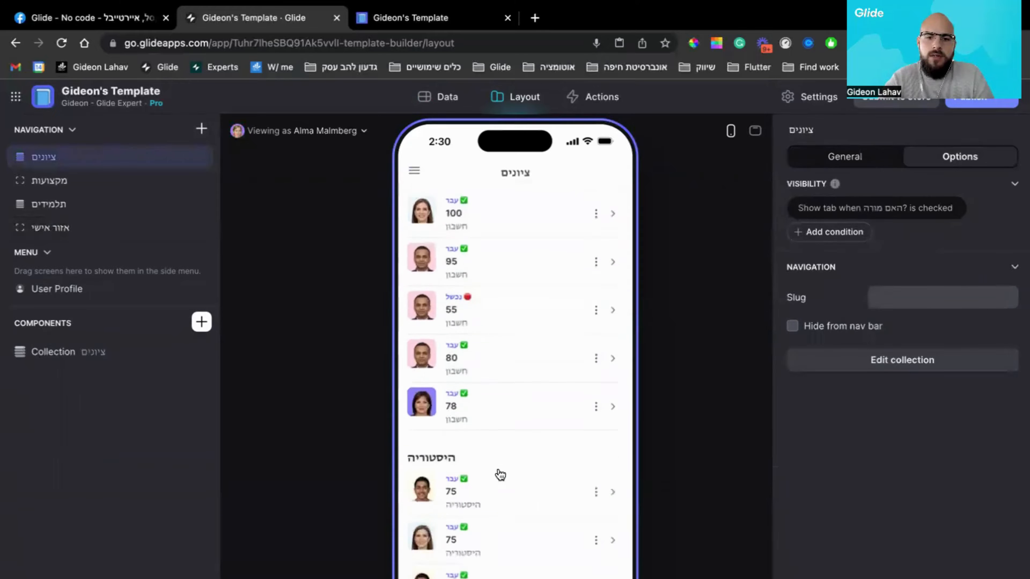
{"action": "scroll", "coordinate": [500, 512], "scroll_direction": "up", "scroll_amount": 5}
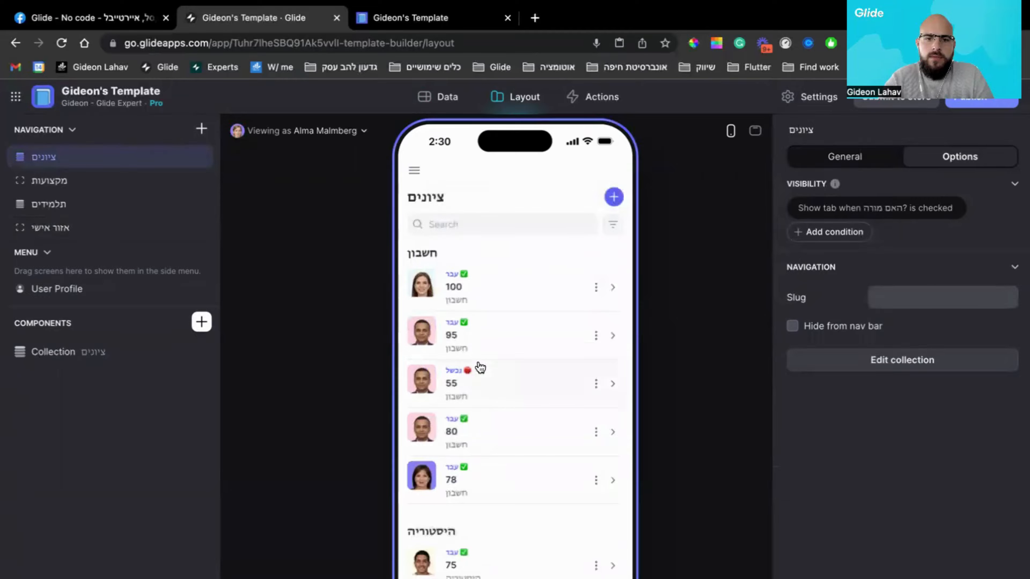
{"action": "left_click", "coordinate": [480, 368]}
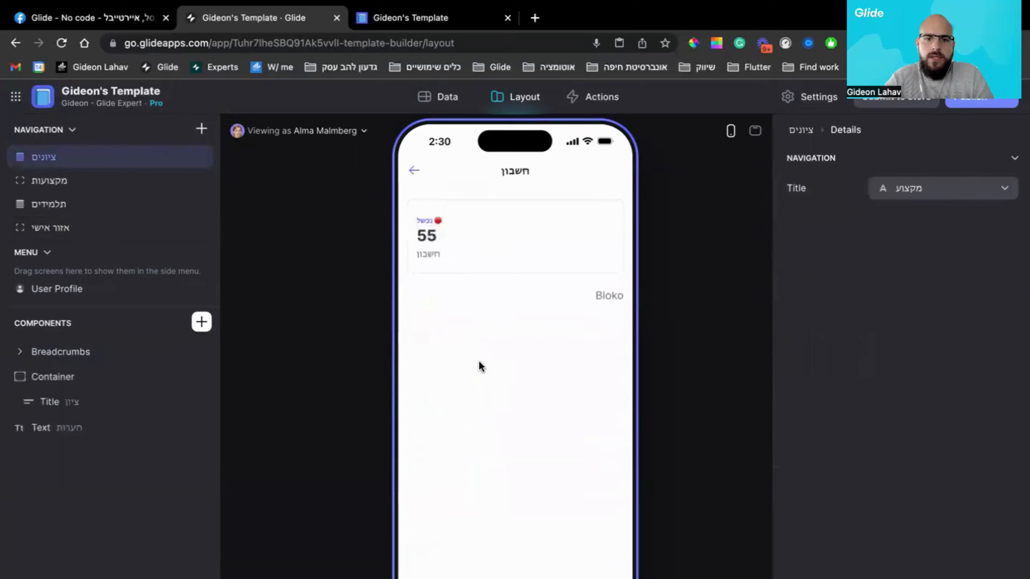
{"action": "left_click", "coordinate": [201, 323]}
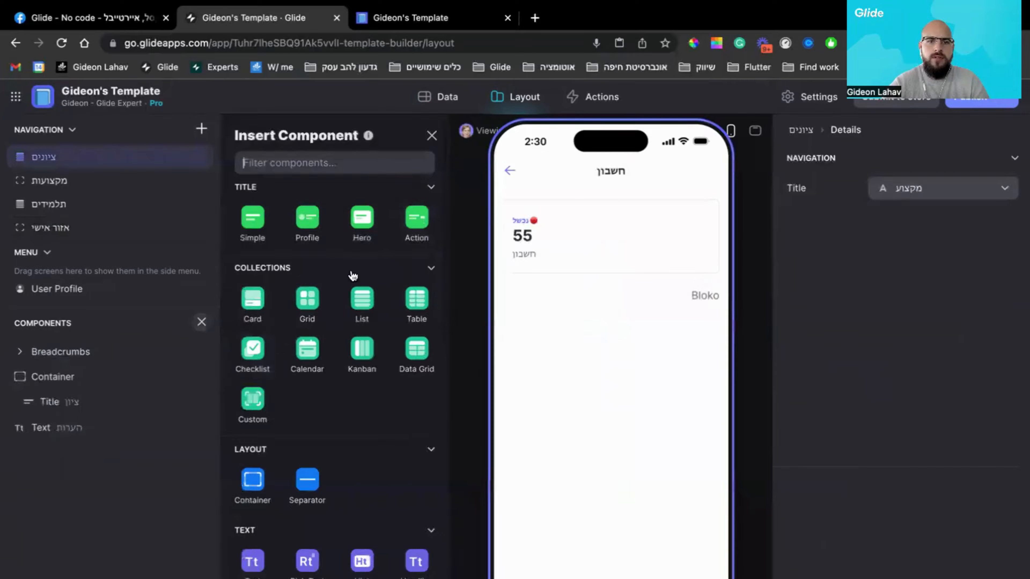
{"action": "left_click_drag", "start_coordinate": [584, 367], "coordinate": [609, 352]}
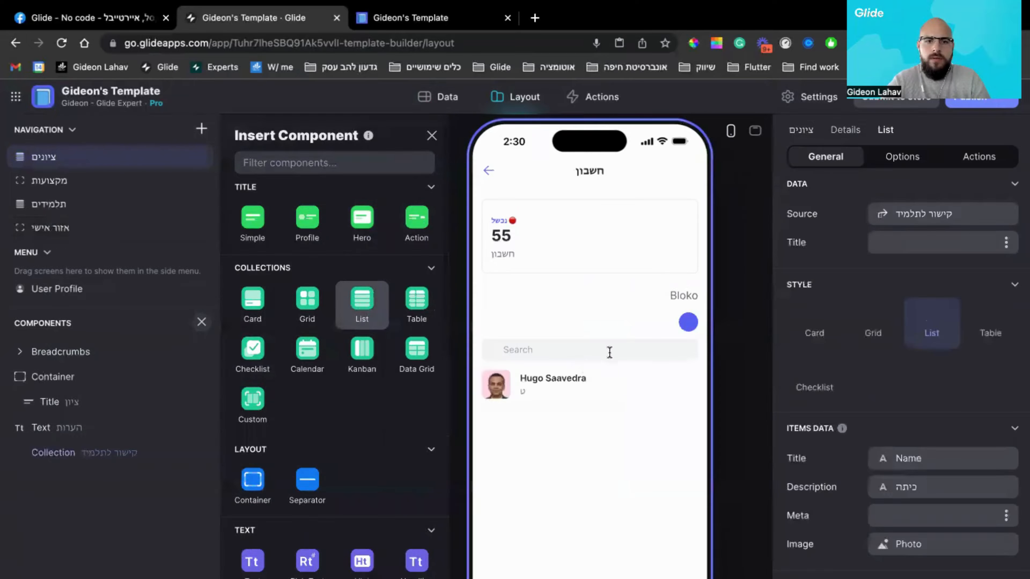
{"action": "left_click", "coordinate": [899, 244]}
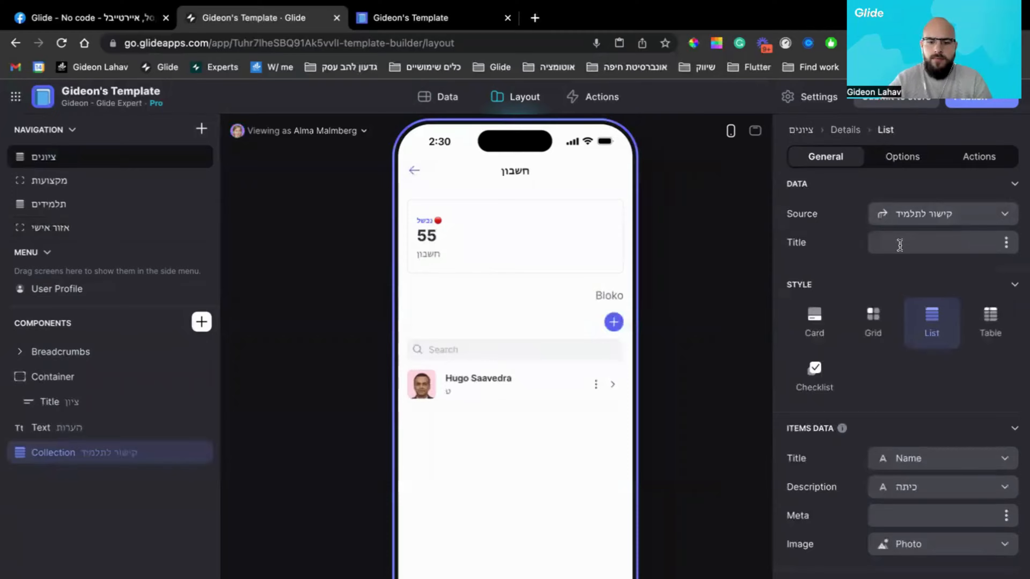
{"action": "type", "text": "תלמיד"}
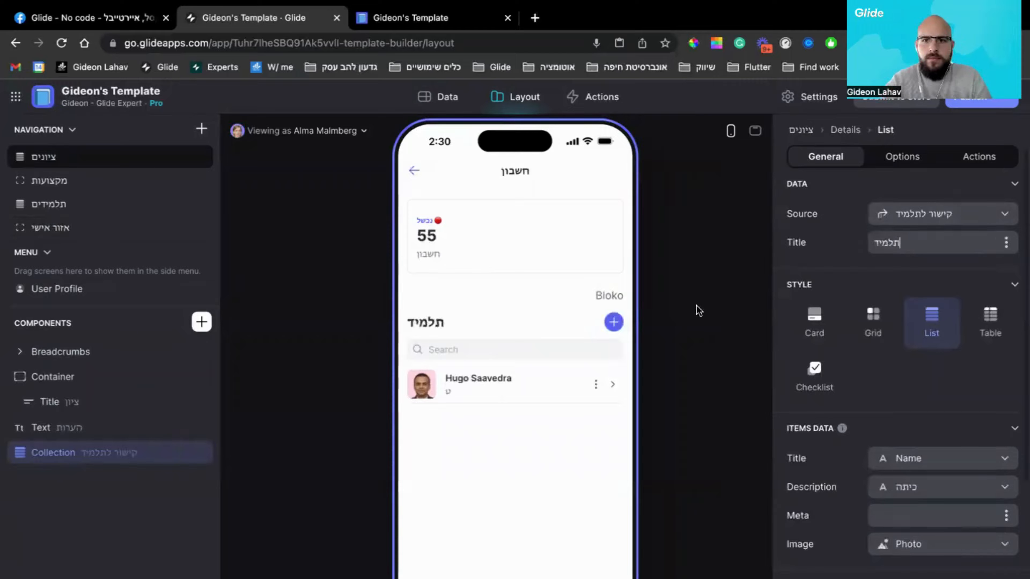
- Enable advanced actions on the תלמיד list, delete its Add and Edit actions, and hide its search bar
{"action": "left_click", "coordinate": [1010, 159]}
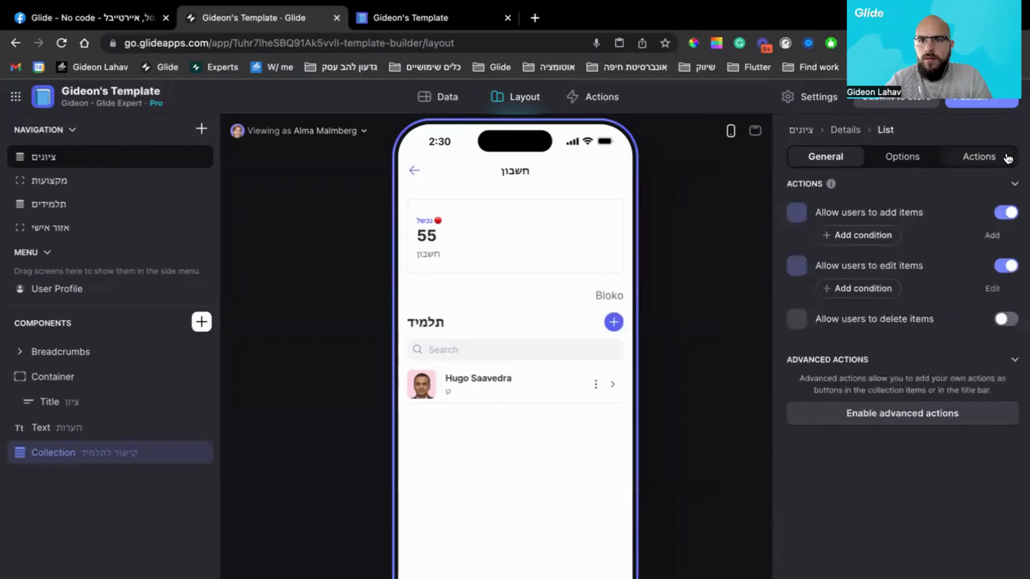
{"action": "left_click", "coordinate": [894, 415]}
{"action": "left_click", "coordinate": [884, 280]}
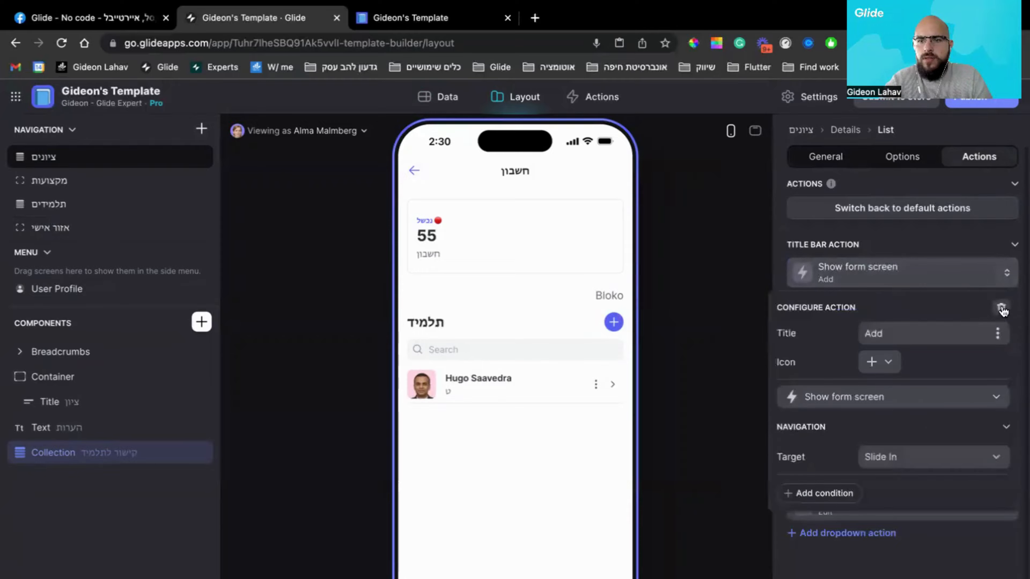
{"action": "left_click", "coordinate": [1001, 309]}
{"action": "left_click", "coordinate": [872, 467]}
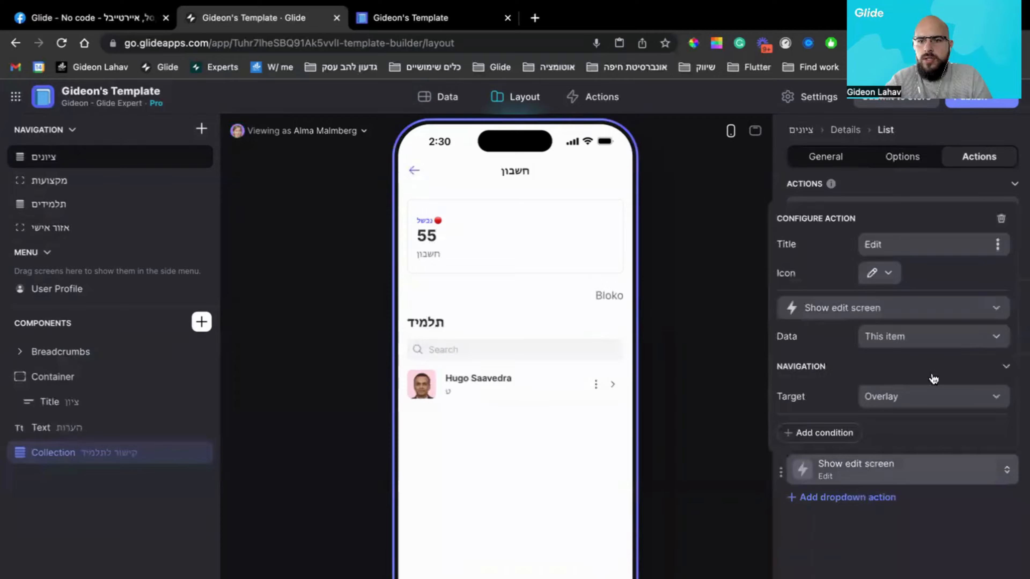
{"action": "left_click", "coordinate": [995, 221]}
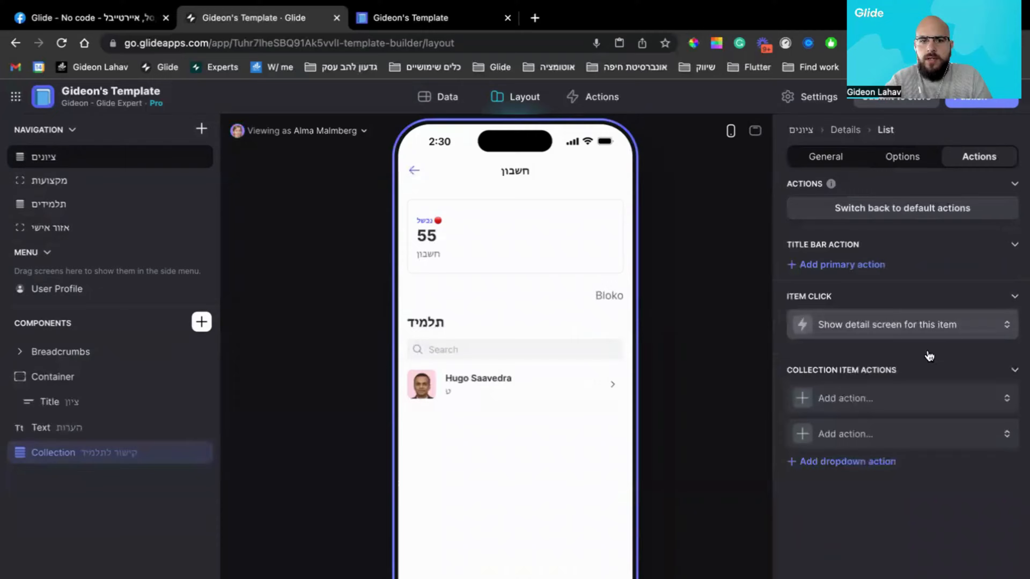
{"action": "left_click", "coordinate": [896, 161]}
{"action": "left_click", "coordinate": [832, 507]}
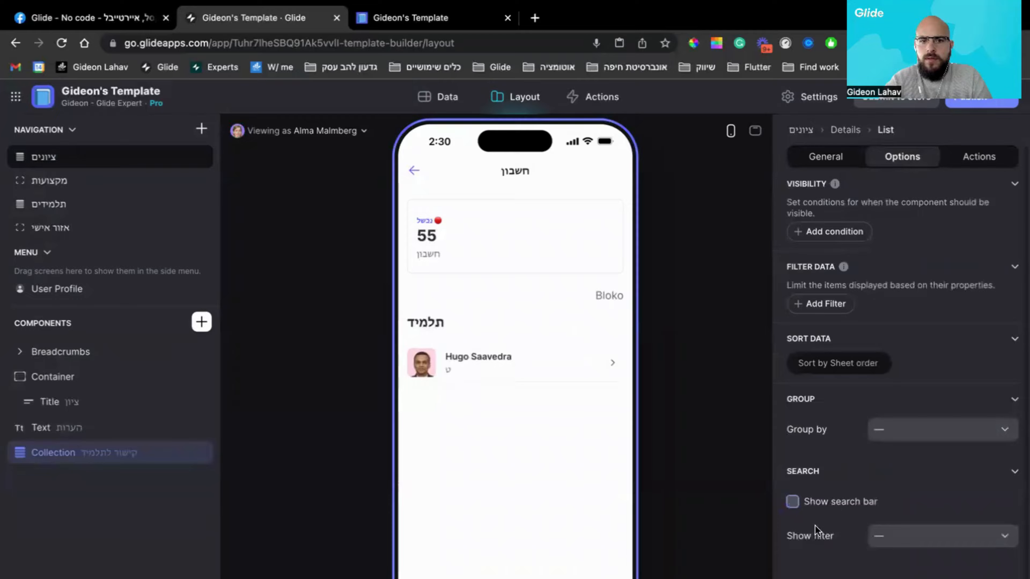
- Set the Meta of the ציונים collection on the student's detail screen to נכשל או עבר and check its new-grade form
{"action": "left_click", "coordinate": [468, 371]}
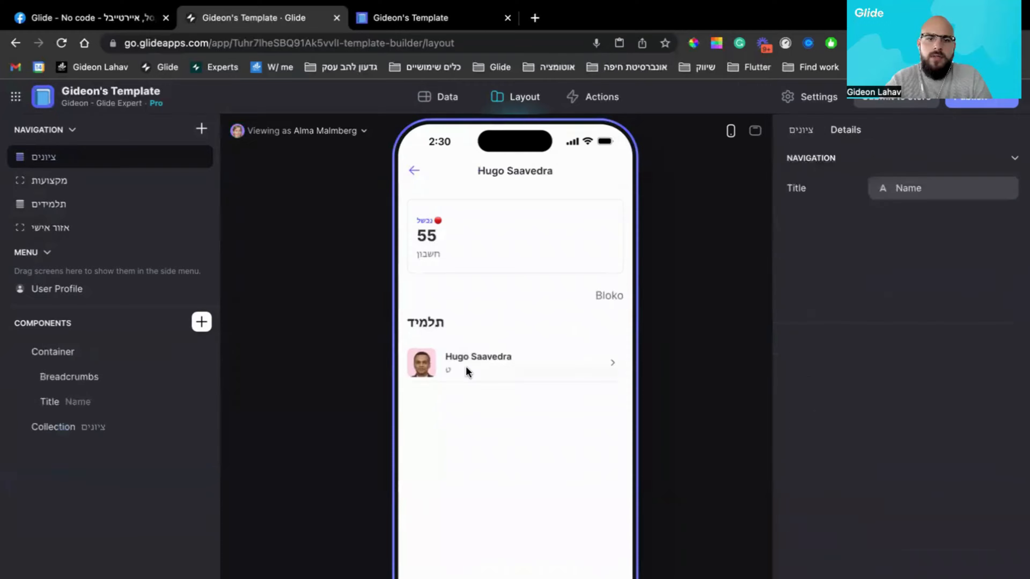
{"action": "left_click", "coordinate": [99, 436]}
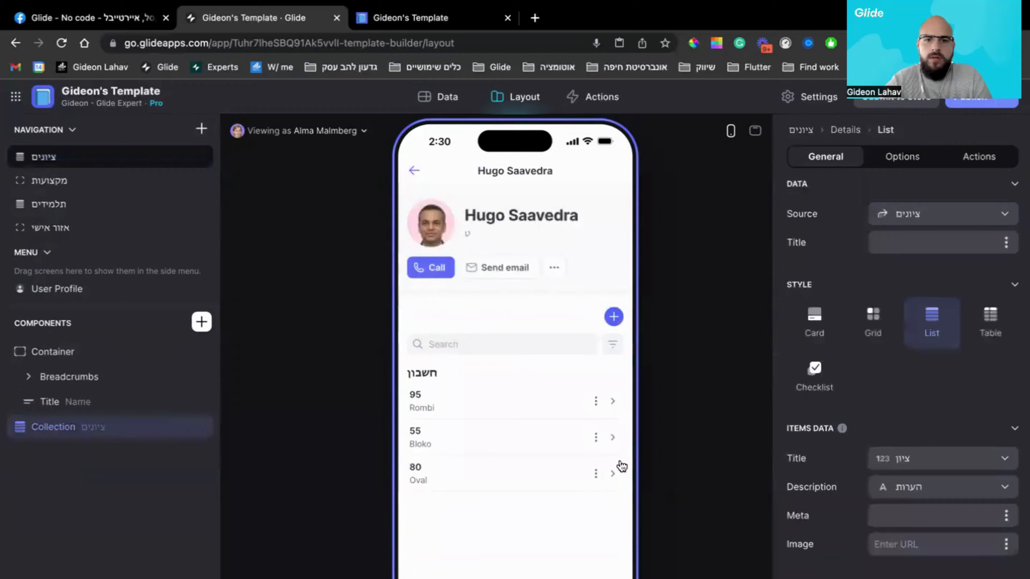
{"action": "left_click", "coordinate": [1006, 516]}
{"action": "left_click", "coordinate": [942, 467]}
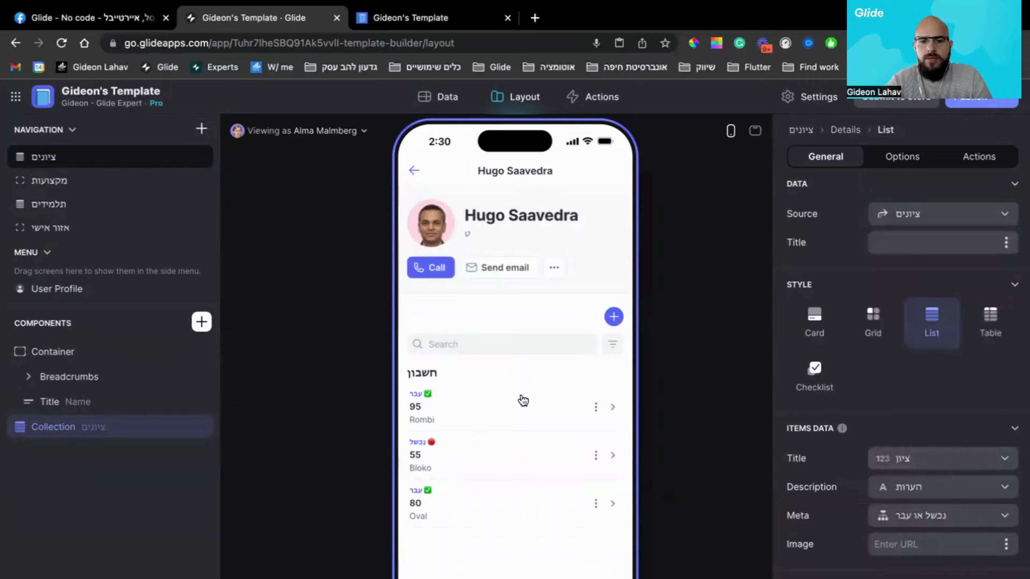
{"action": "left_click", "coordinate": [613, 317]}
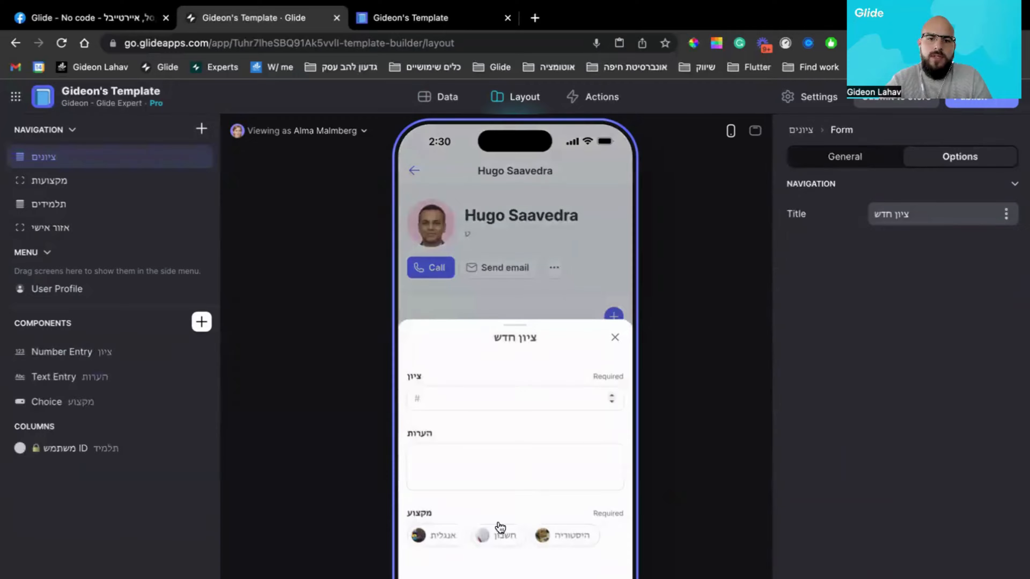
{"action": "left_click", "coordinate": [615, 339]}
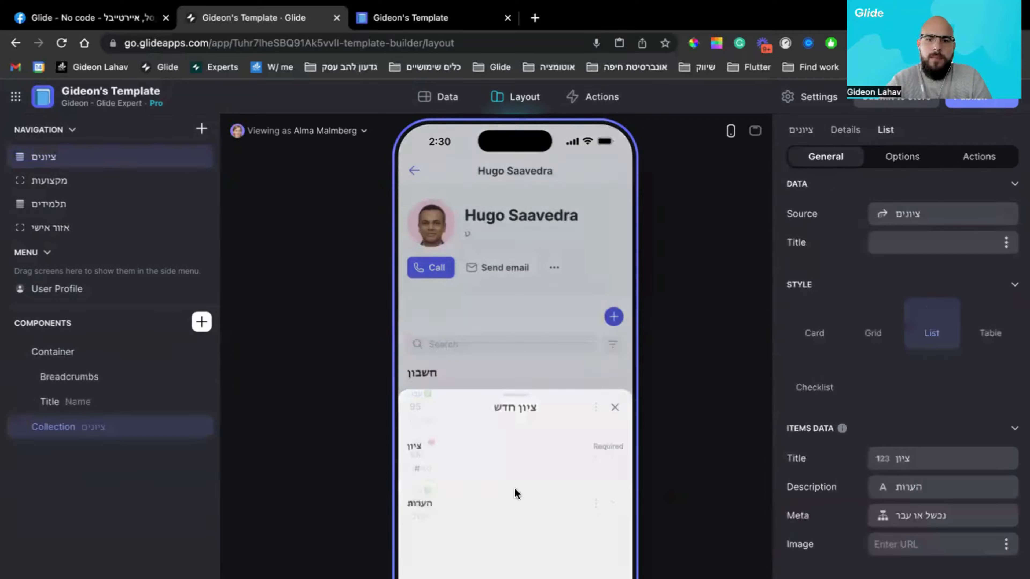
- Leave the student's detail screen and examine the Description source of the collection on the מקצועות screen
{"action": "left_click", "coordinate": [414, 171]}
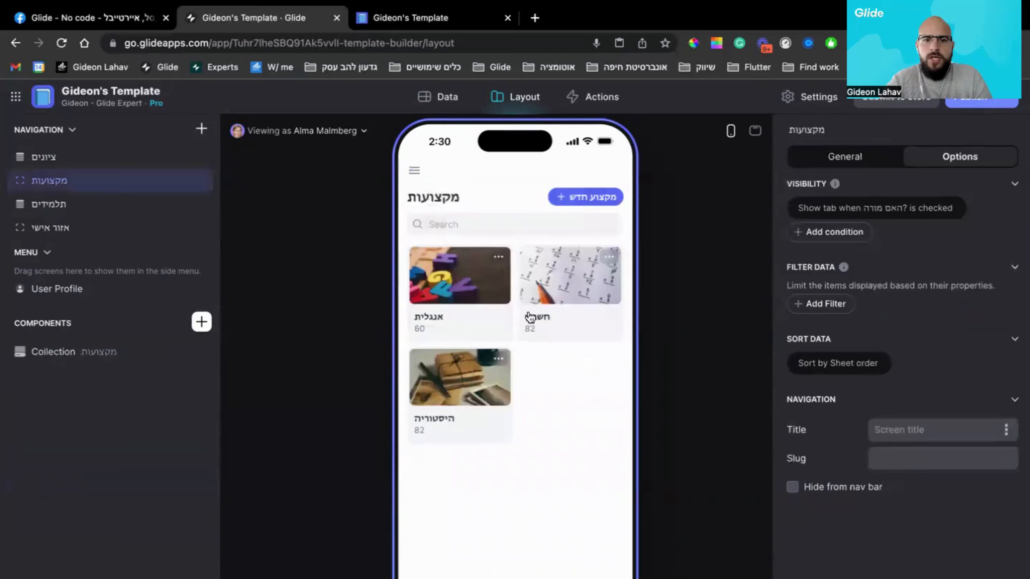
{"action": "left_click", "coordinate": [126, 356]}
{"action": "left_click", "coordinate": [914, 497]}
{"action": "left_click", "coordinate": [912, 495]}
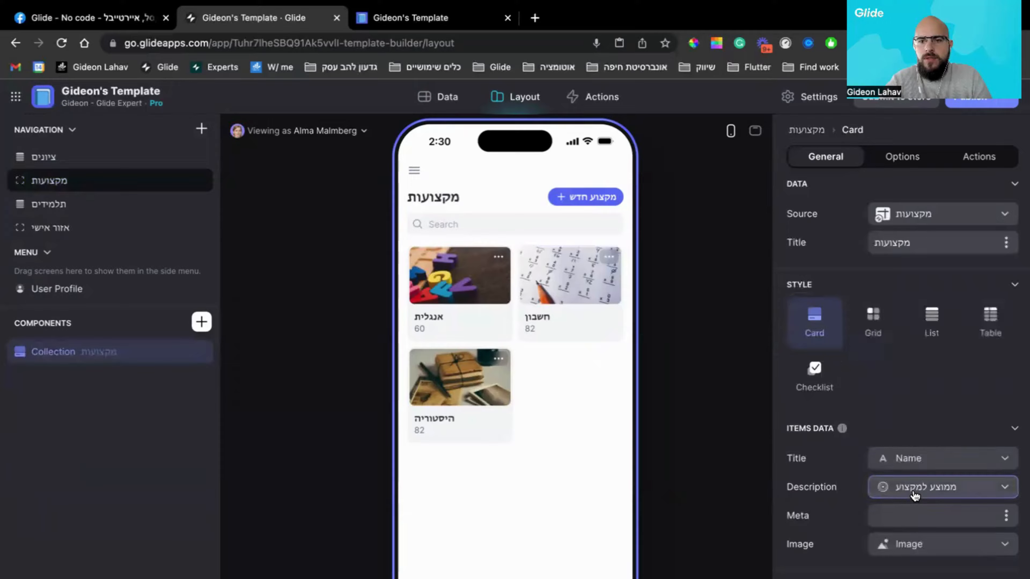
- Examine the אנגלית subject's new-grade form, follow its grade to the student and their חשבון grade, and return to the מקצועות screen
{"action": "left_click", "coordinate": [469, 296]}
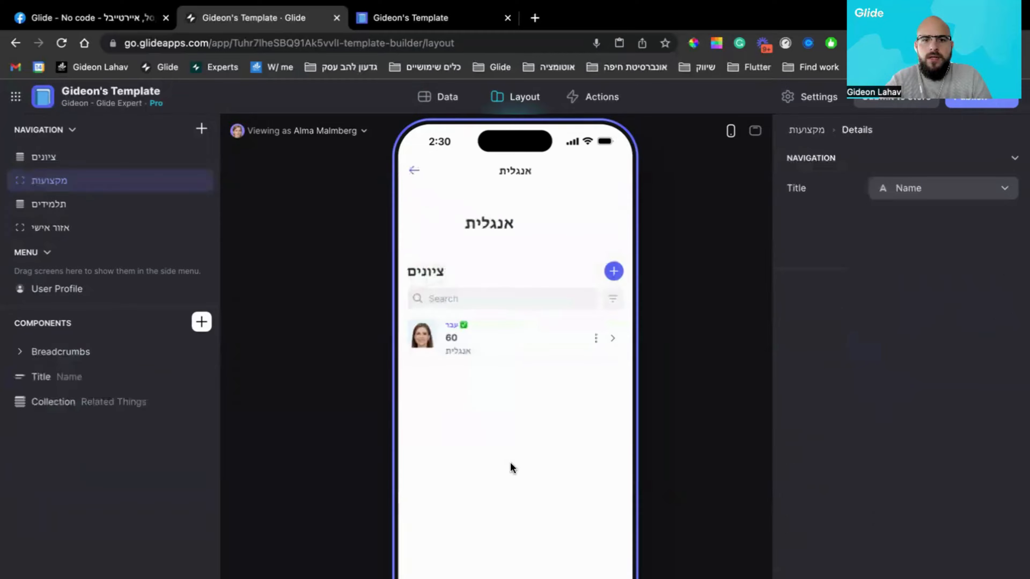
{"action": "left_click", "coordinate": [606, 273]}
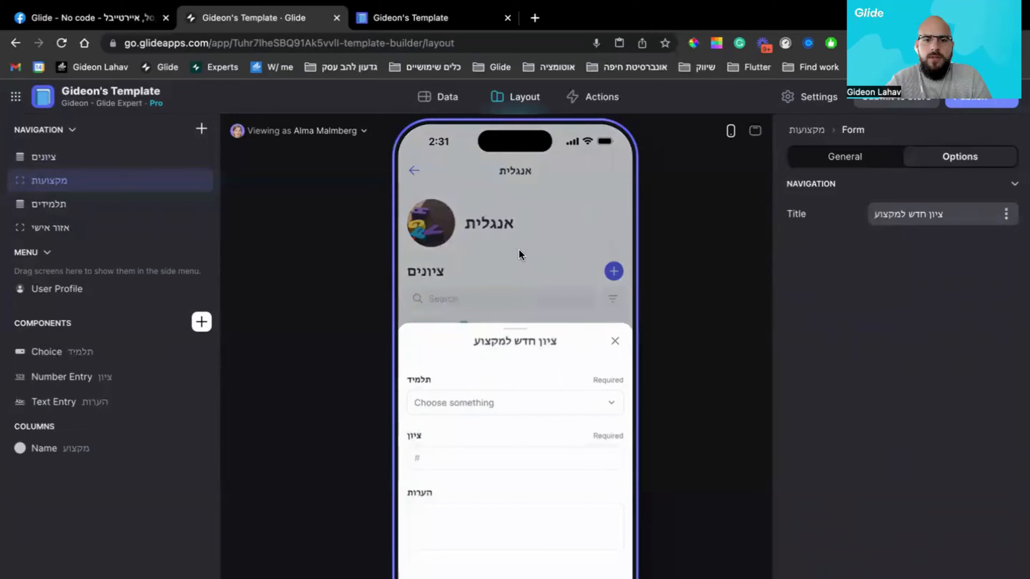
{"action": "key", "text": "Escape"}
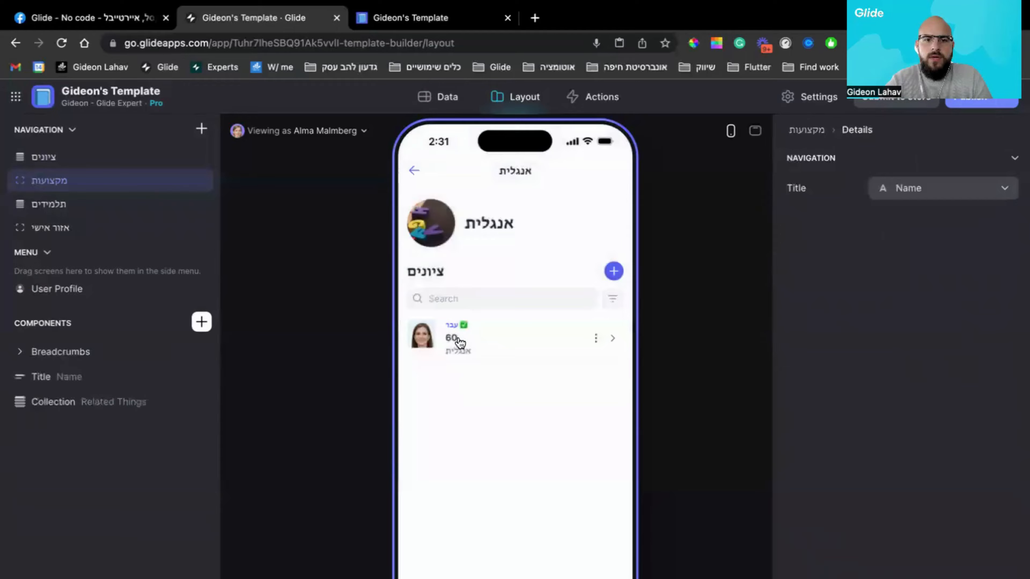
{"action": "left_click", "coordinate": [457, 336]}
{"action": "left_click", "coordinate": [478, 365]}
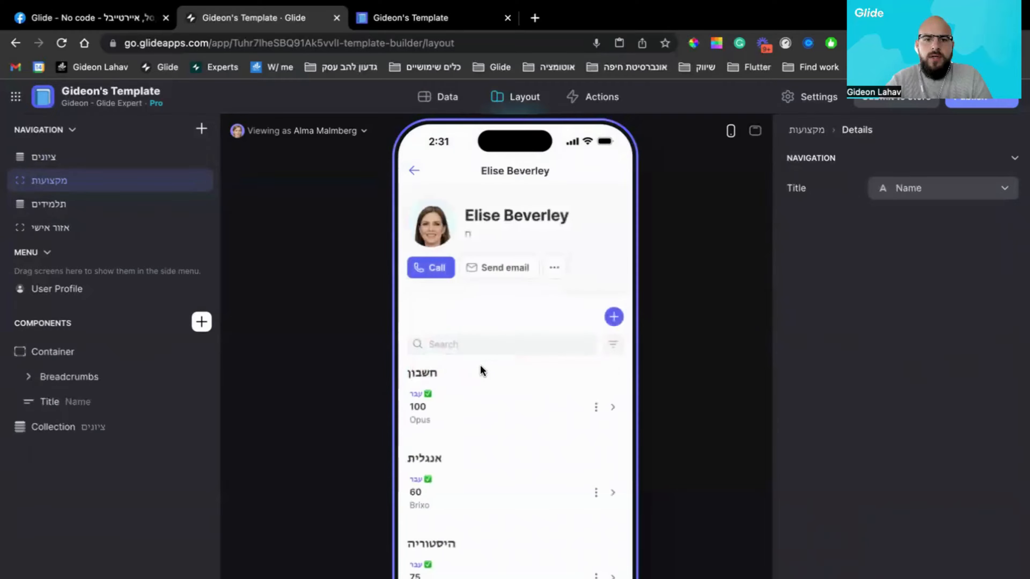
{"action": "left_click", "coordinate": [467, 422]}
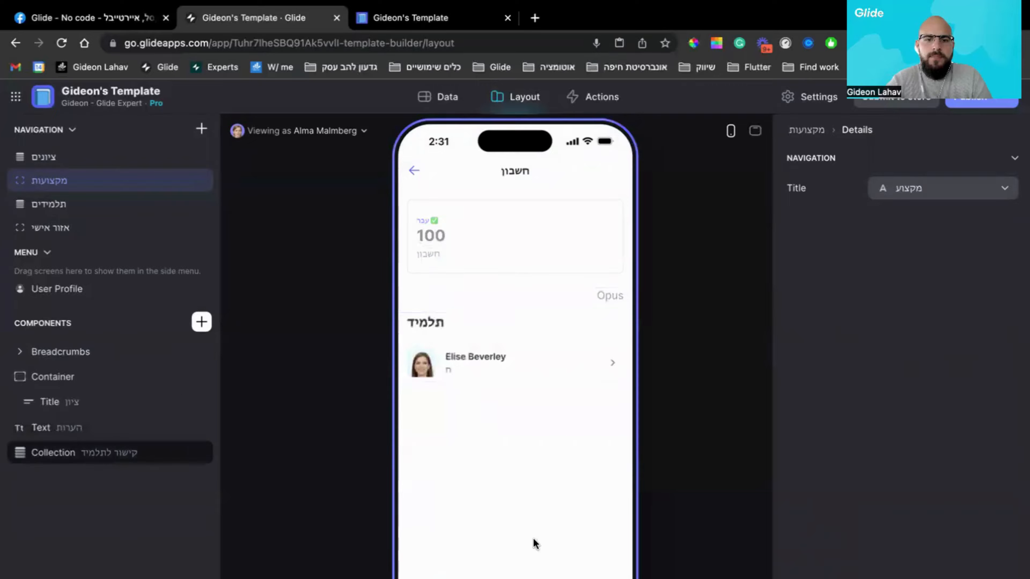
{"action": "left_click", "coordinate": [49, 180]}
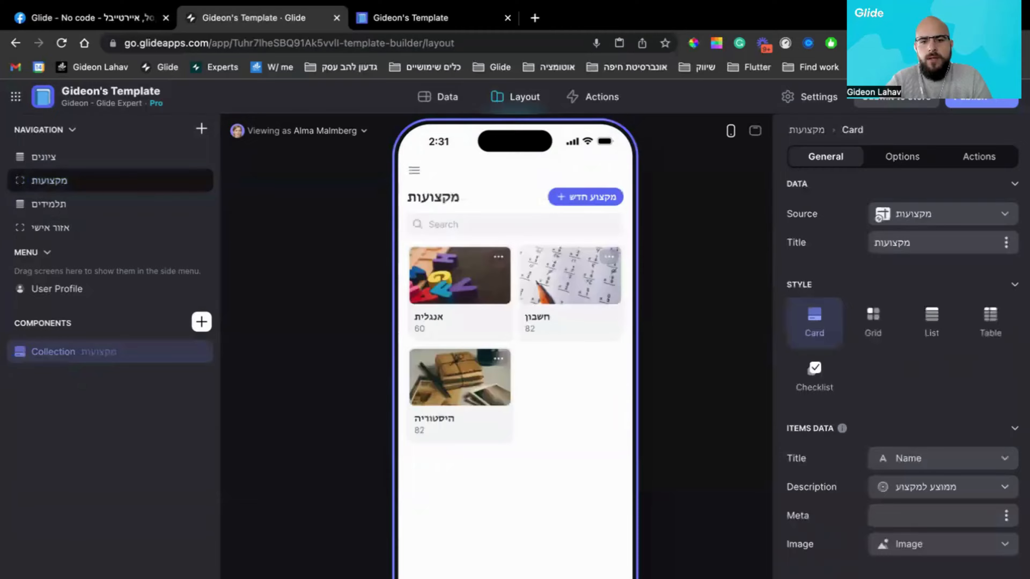
- Set the Description of the תלמידים screen's collection to ממוצע ציונים כולל
{"action": "left_click", "coordinate": [49, 204]}
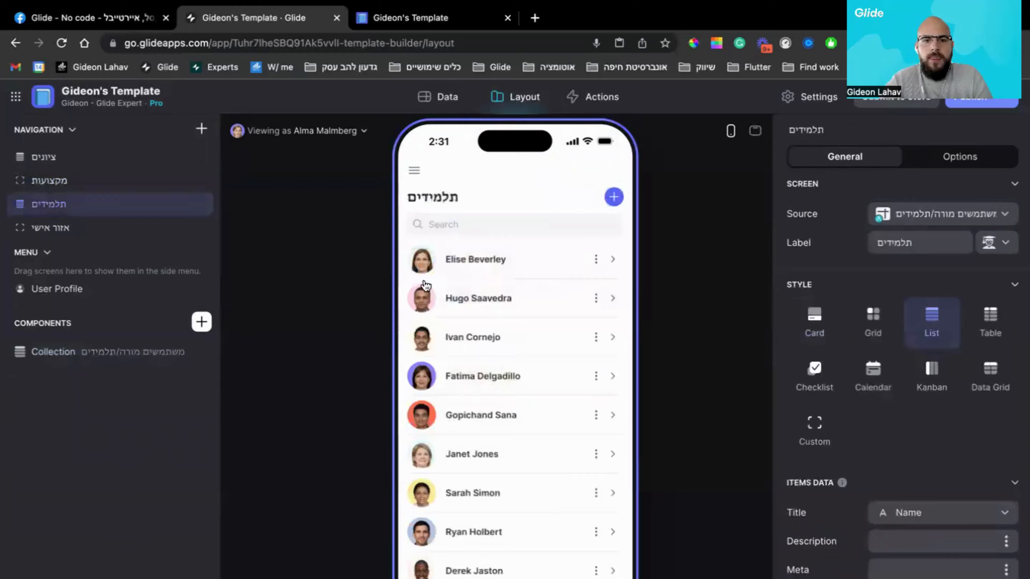
{"action": "left_click", "coordinate": [80, 353]}
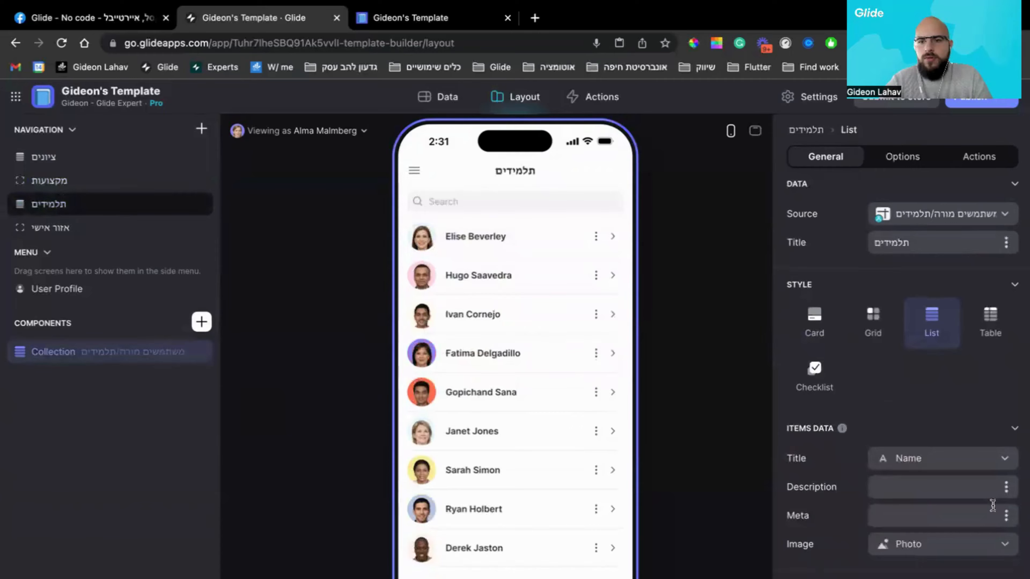
{"action": "left_click", "coordinate": [1004, 487]}
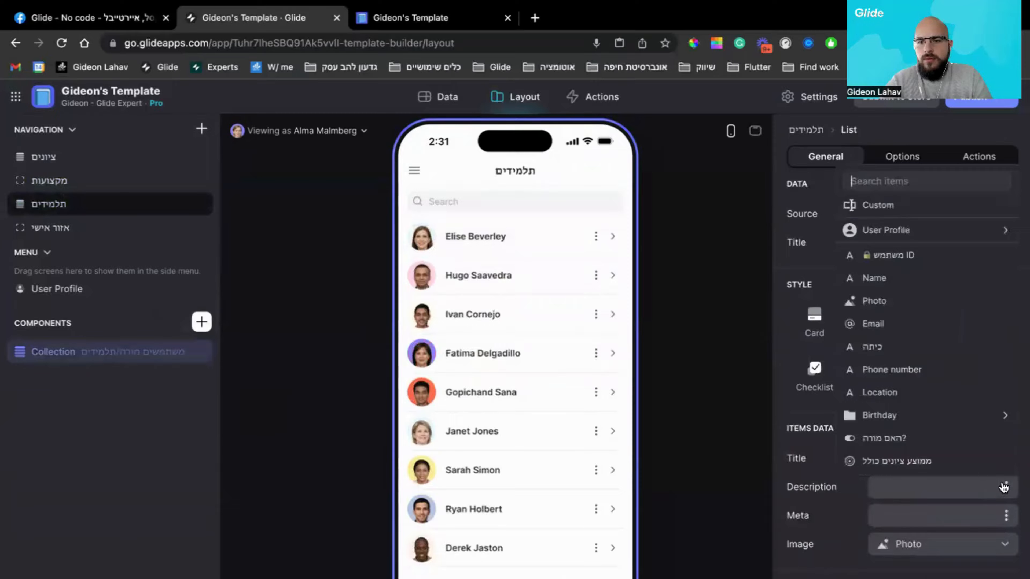
{"action": "left_click", "coordinate": [951, 461]}
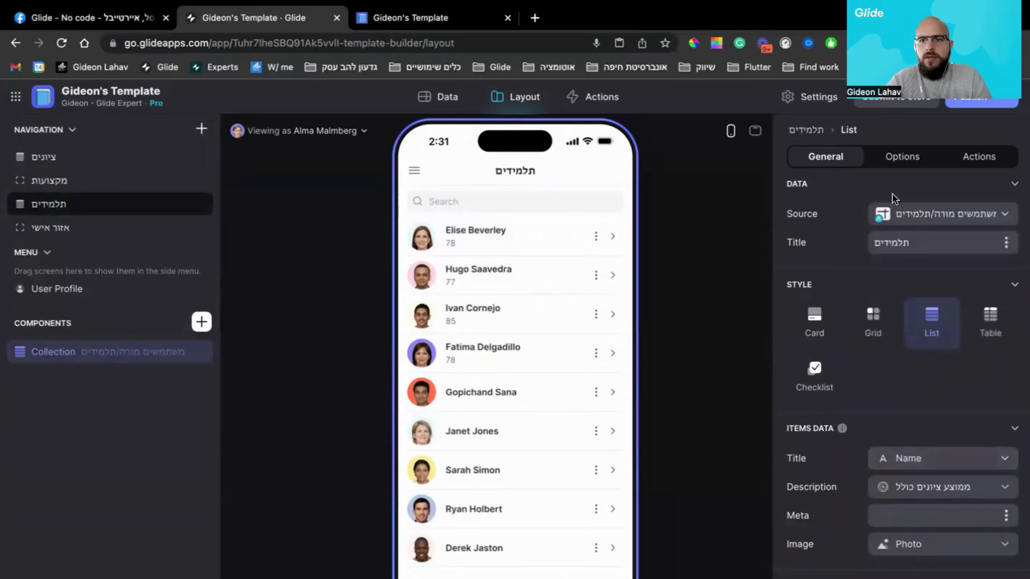
- Sort the תלמידים collection by ממוצע ציונים כולל in descending order and open the first student's detail screen
{"action": "left_click", "coordinate": [902, 157]}
{"action": "left_click", "coordinate": [826, 385]}
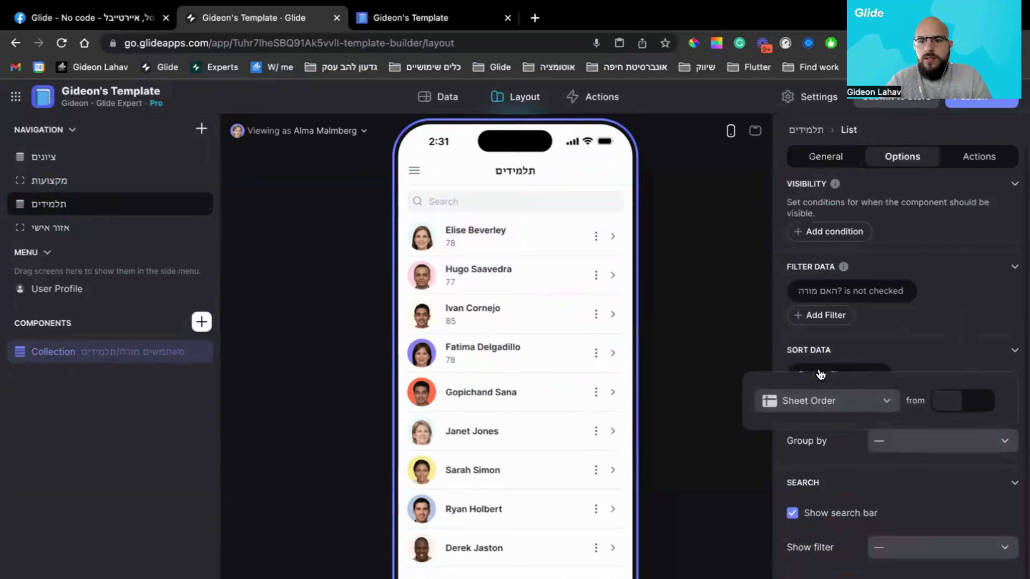
{"action": "left_click", "coordinate": [820, 401]}
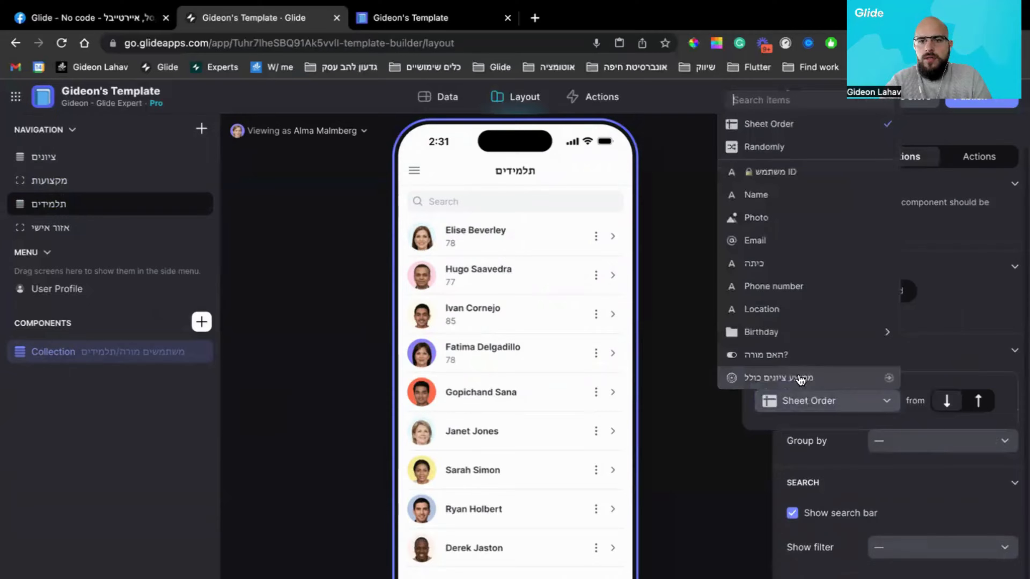
{"action": "left_click", "coordinate": [801, 379]}
{"action": "left_click", "coordinate": [975, 401]}
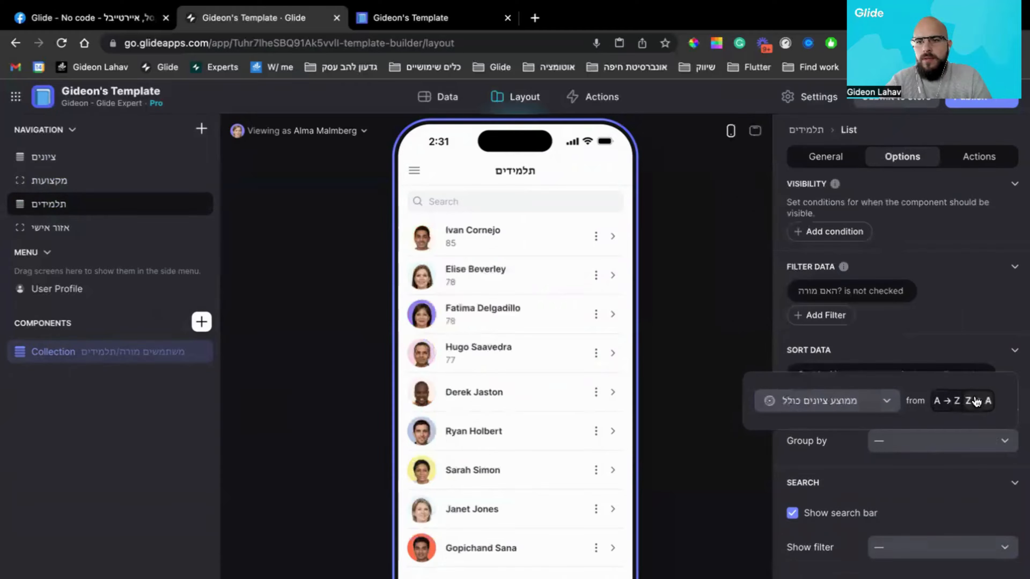
{"action": "left_click", "coordinate": [872, 576]}
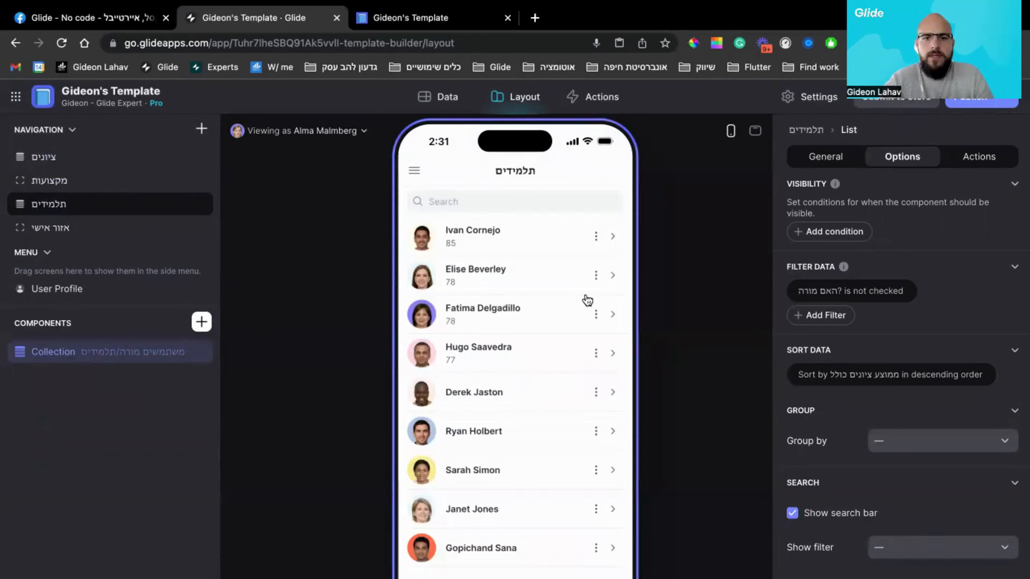
{"action": "left_click", "coordinate": [520, 244]}
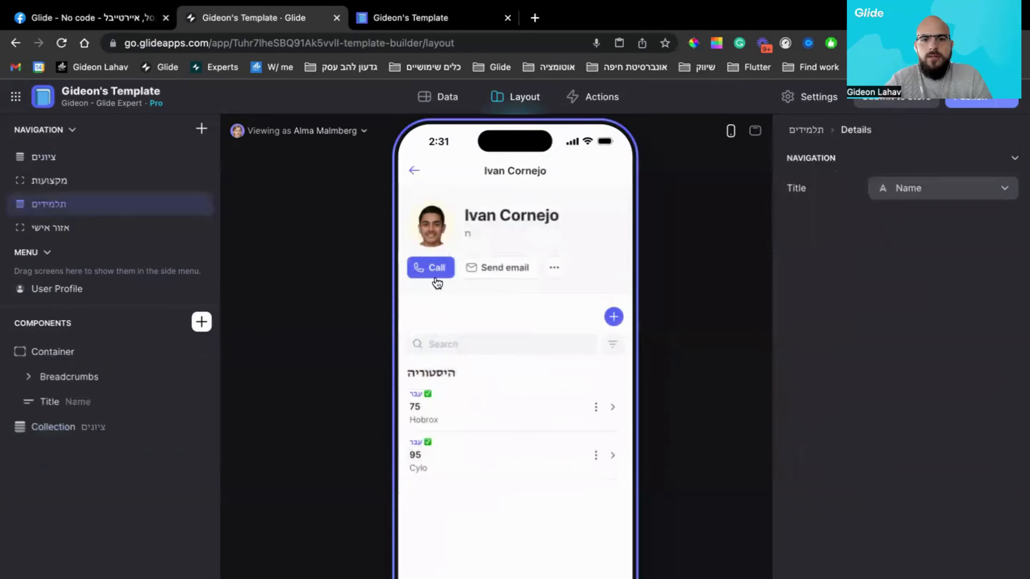
- Examine the new-grade form on the student's detail screen
{"action": "left_click", "coordinate": [615, 316]}
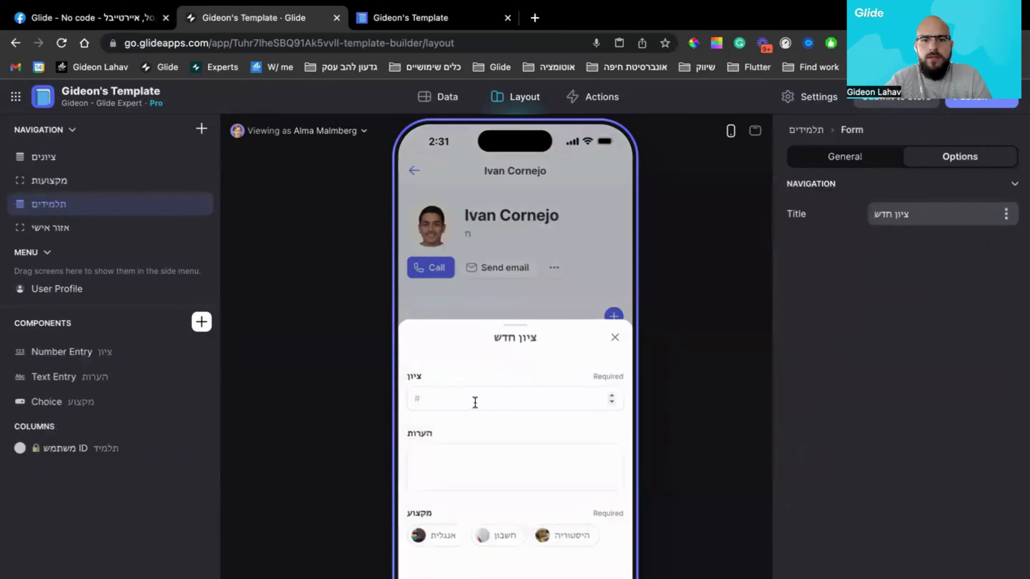
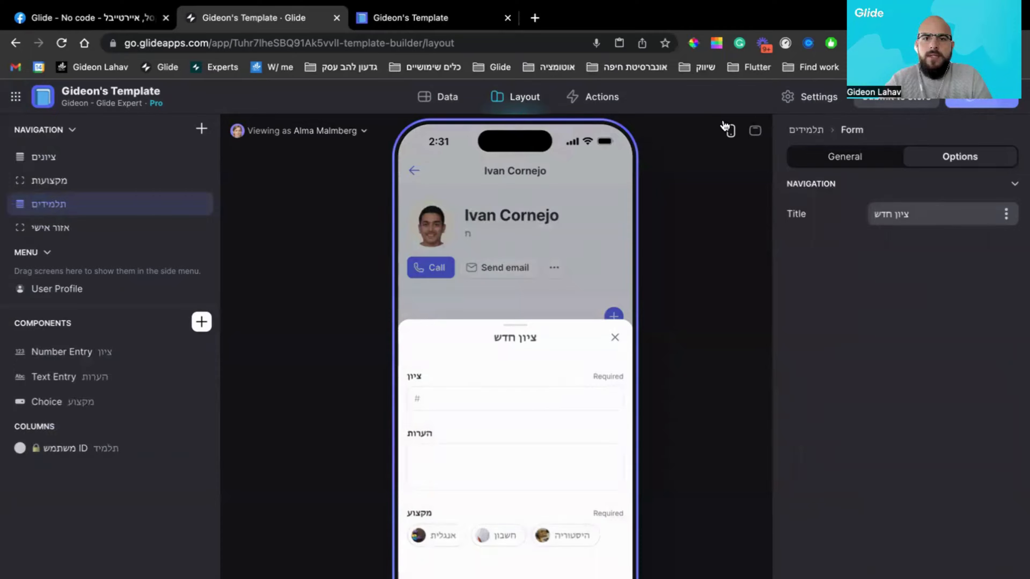
- Close the old template preview, copy the template's private share link, and open it in a new browser tab
{"action": "mouse_move", "coordinate": [504, 25]}
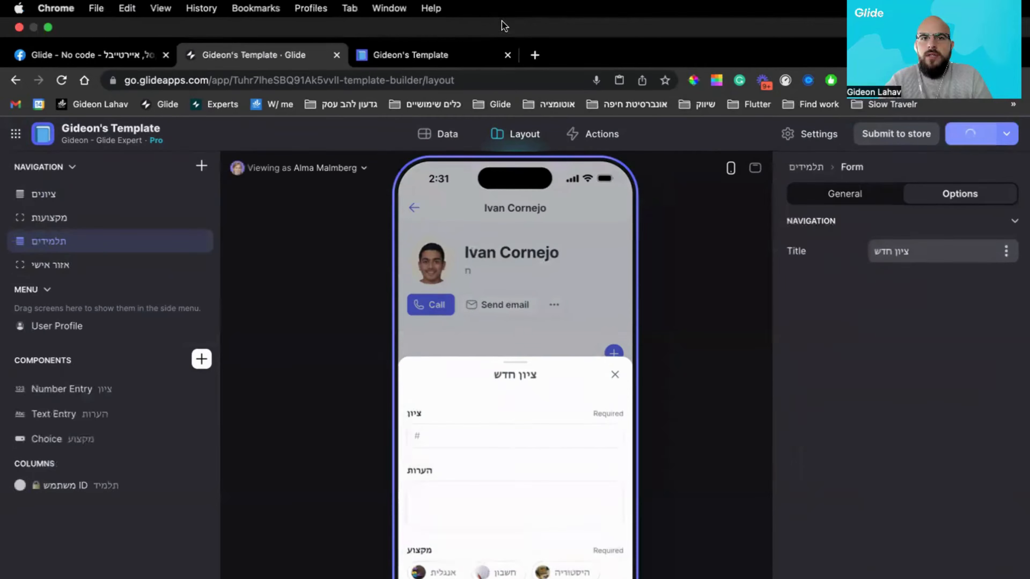
{"action": "left_click", "coordinate": [507, 55]}
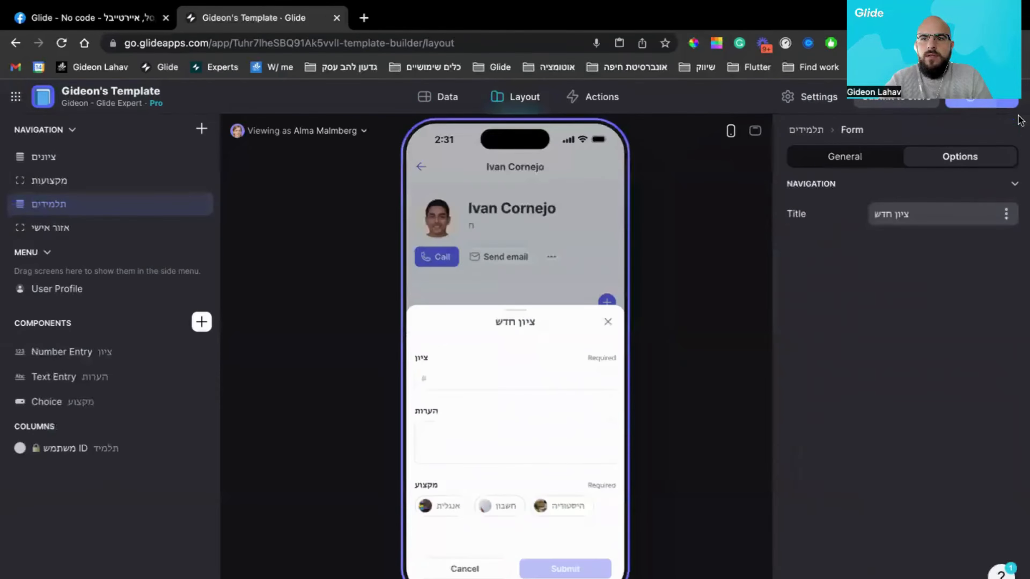
{"action": "left_click", "coordinate": [1009, 106]}
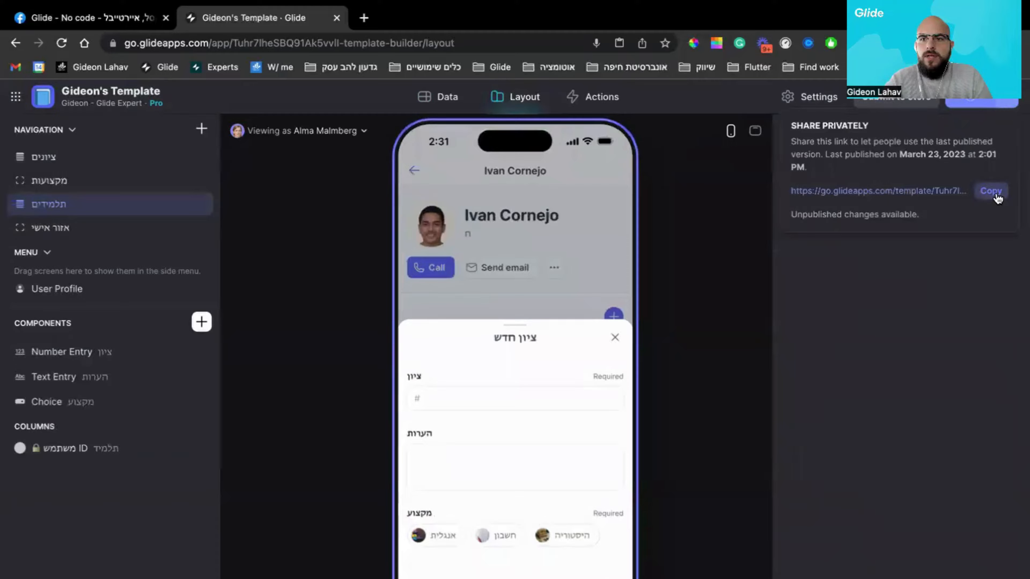
{"action": "left_click", "coordinate": [793, 339]}
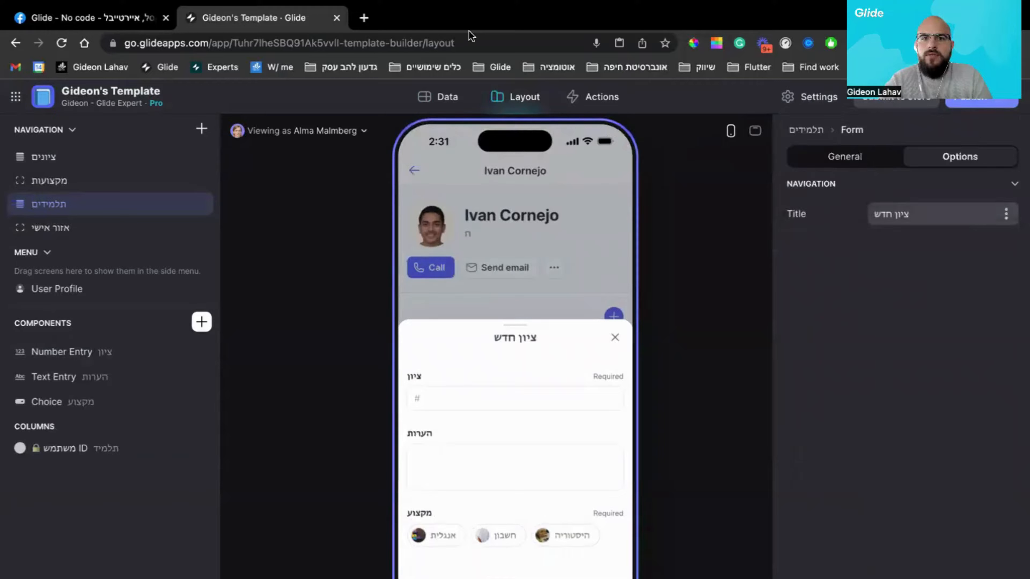
{"action": "left_click", "coordinate": [363, 17]}
{"action": "key", "text": "super+v"}
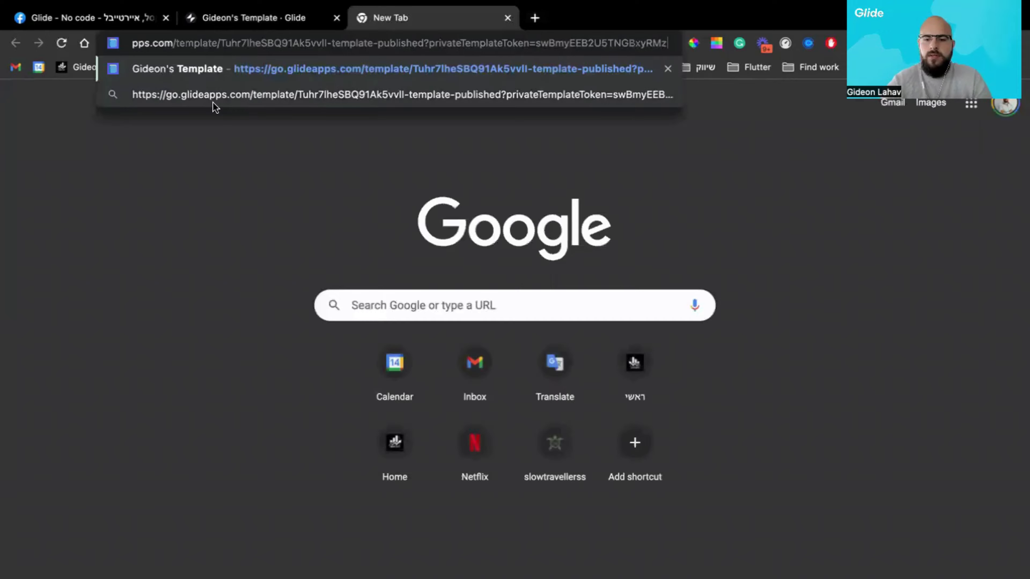
{"action": "key", "text": "Return"}
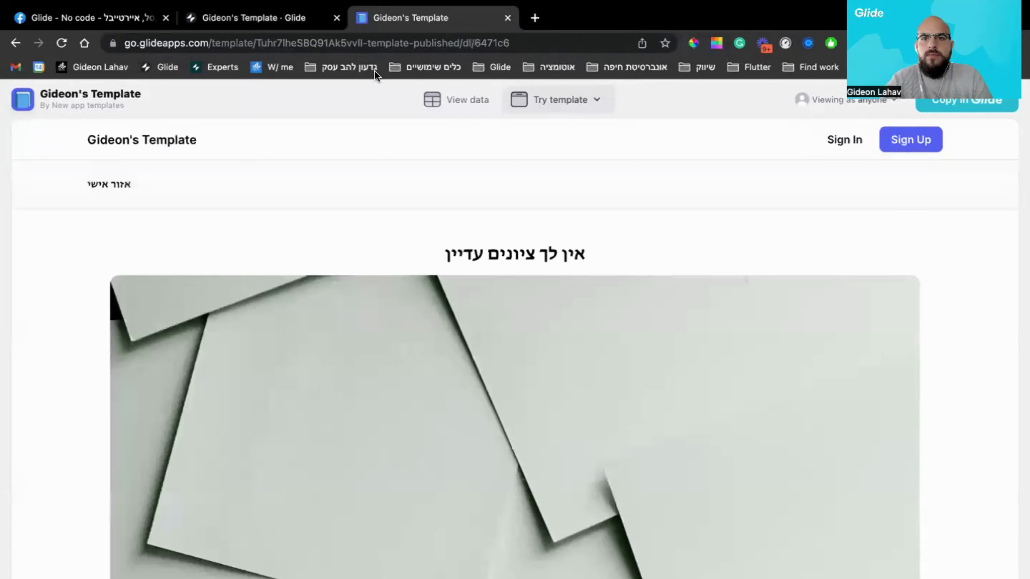
- View the published template as the first listed user, the teacher, and as the student listed second
{"action": "left_click", "coordinate": [847, 100]}
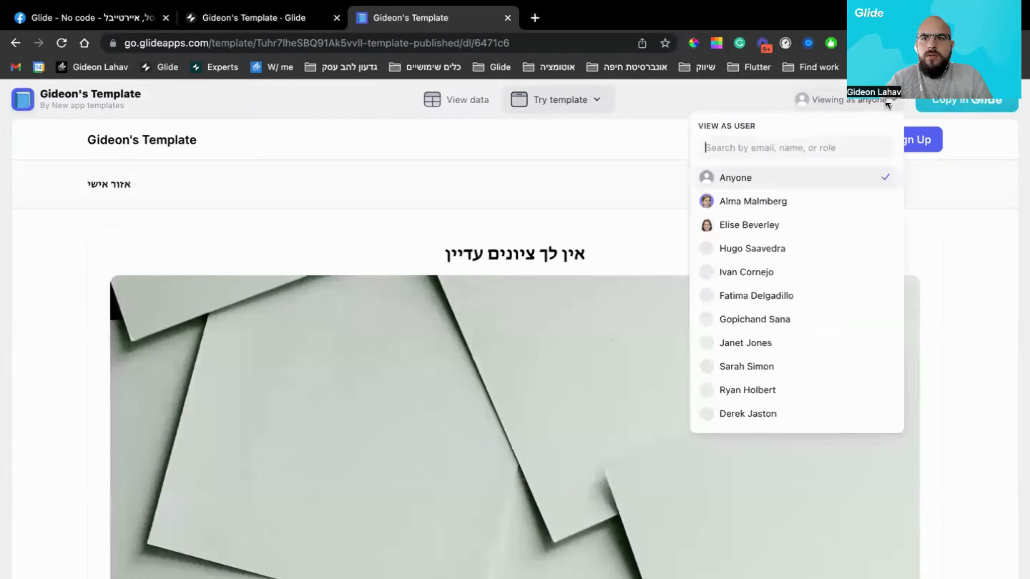
{"action": "left_click", "coordinate": [774, 201]}
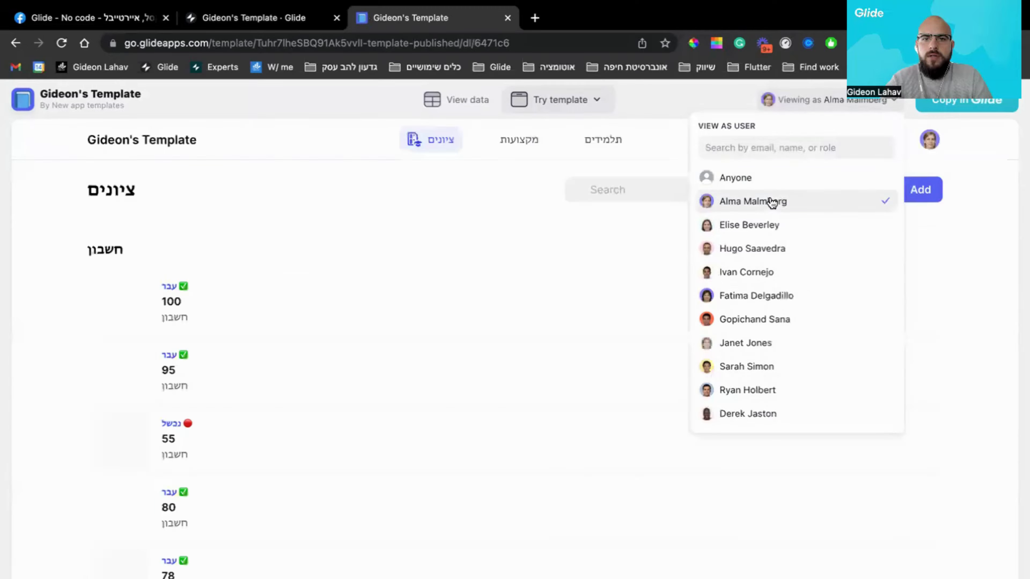
{"action": "left_click", "coordinate": [742, 227]}
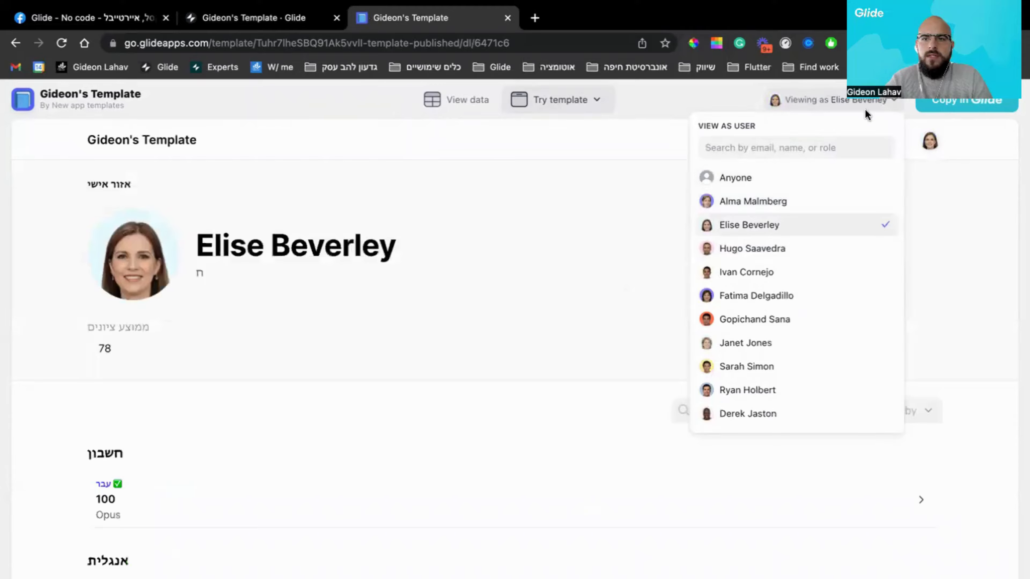
{"action": "left_click", "coordinate": [912, 116]}
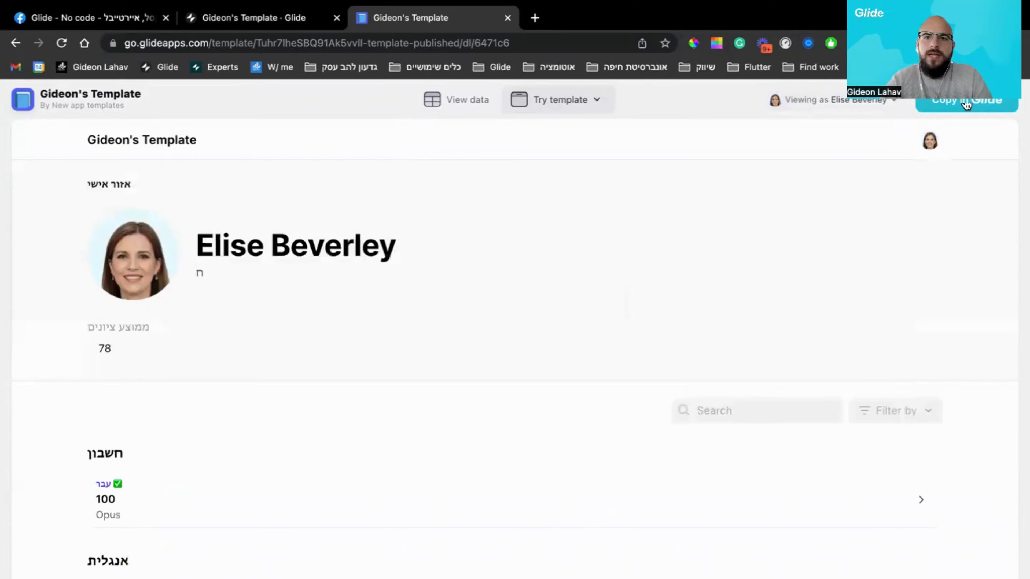
- Return to the Glide builder and rename the template as מעקב ציונים in its Template Info settings
{"action": "left_click", "coordinate": [237, 23]}
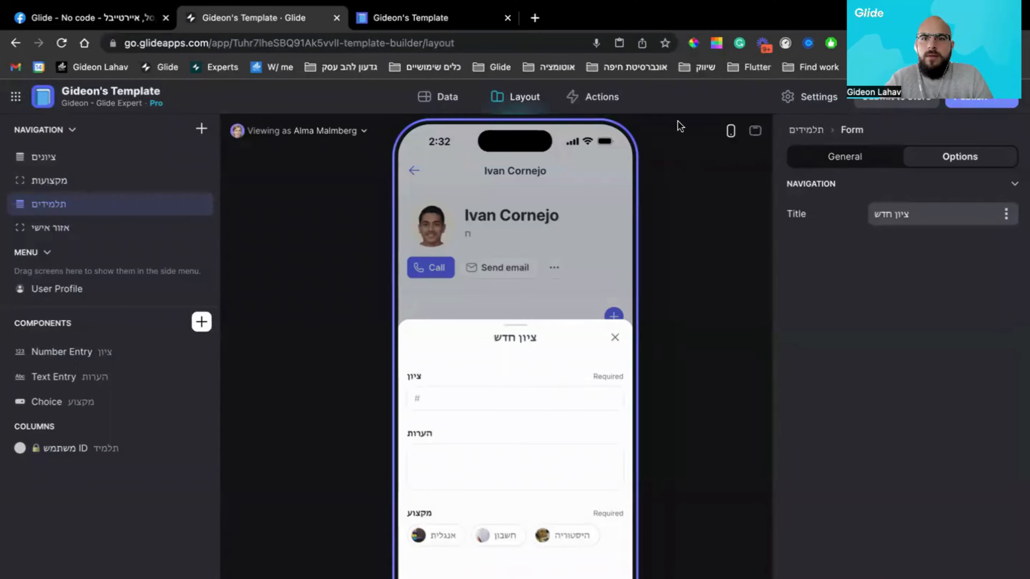
{"action": "left_click", "coordinate": [801, 100]}
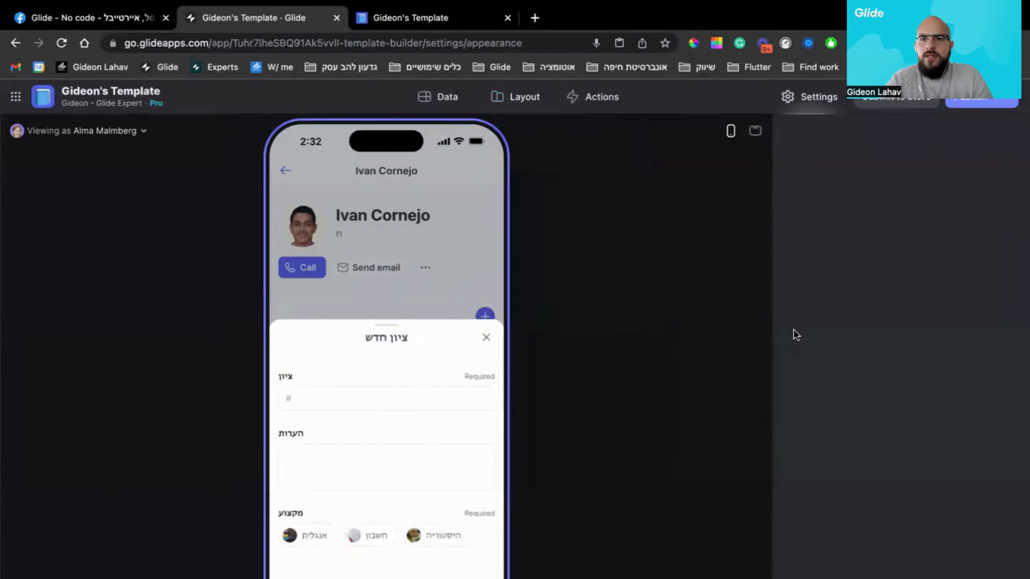
{"action": "left_click", "coordinate": [685, 213]}
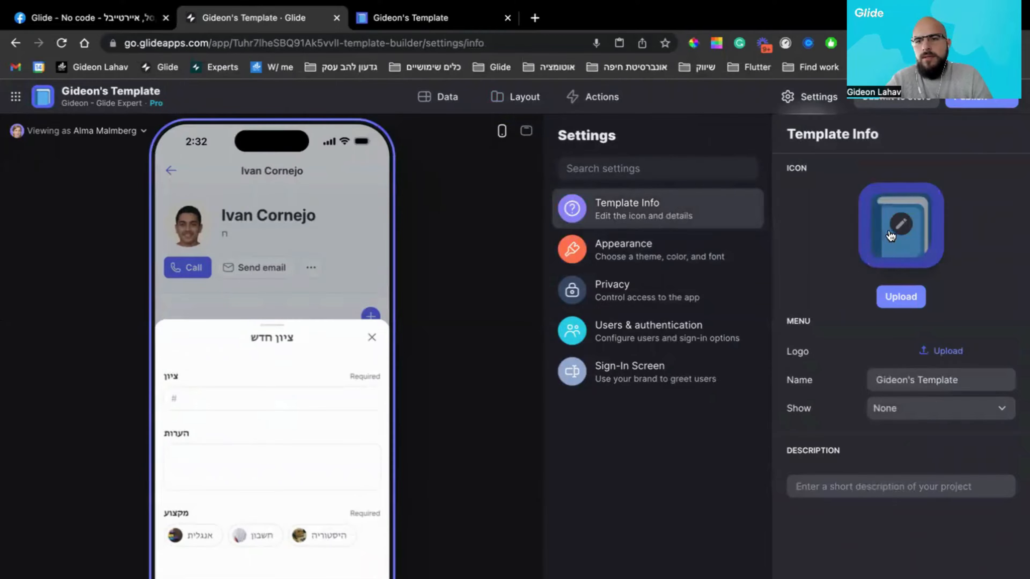
{"action": "triple_click", "coordinate": [904, 380]}
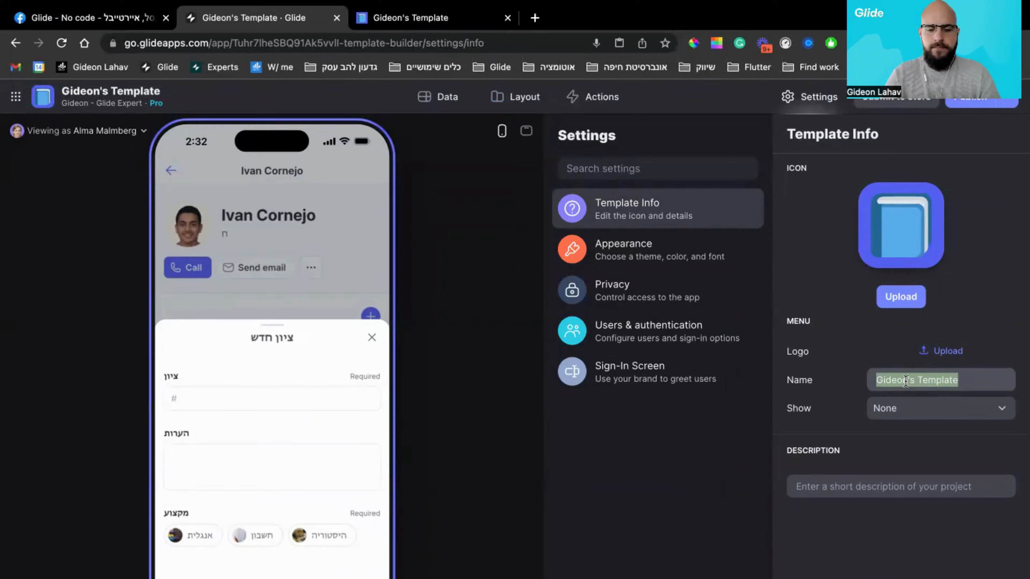
{"action": "type", "text": "mh"}
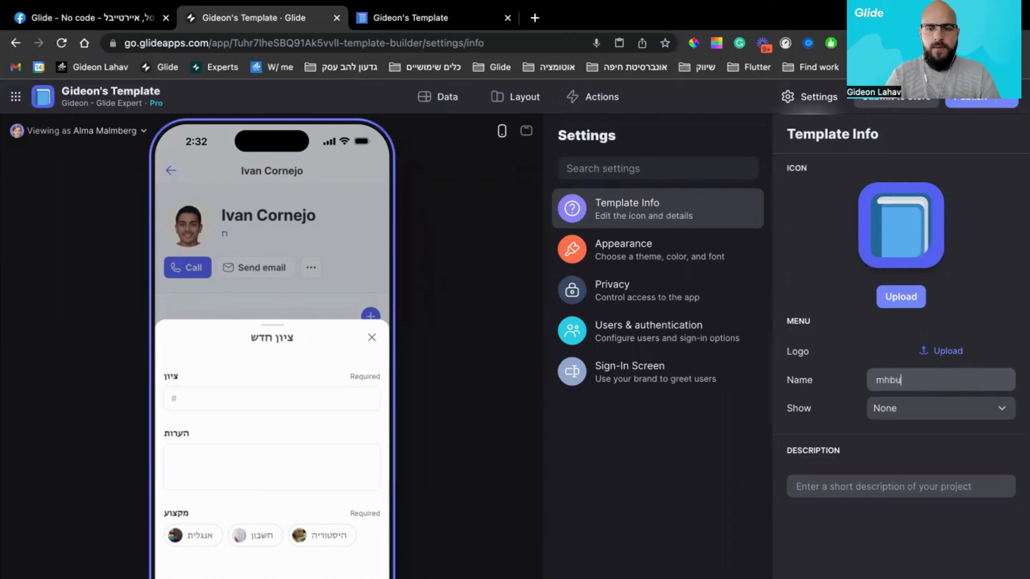
{"action": "type", "text": "bu"}
{"action": "key", "text": "ctrl+a"}
{"action": "type", "text": "צ"}
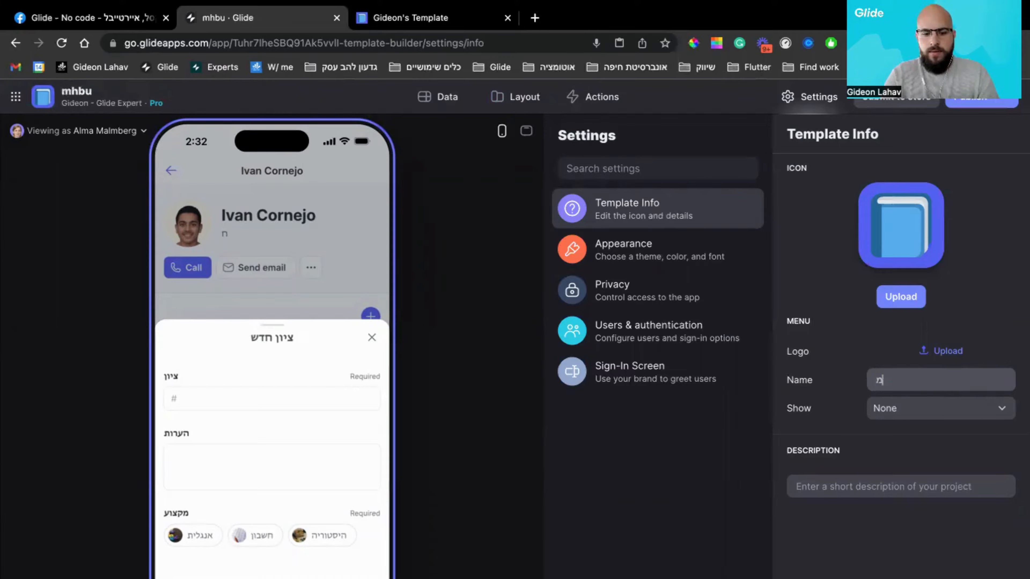
{"action": "type", "text": "עקב ציונים"}
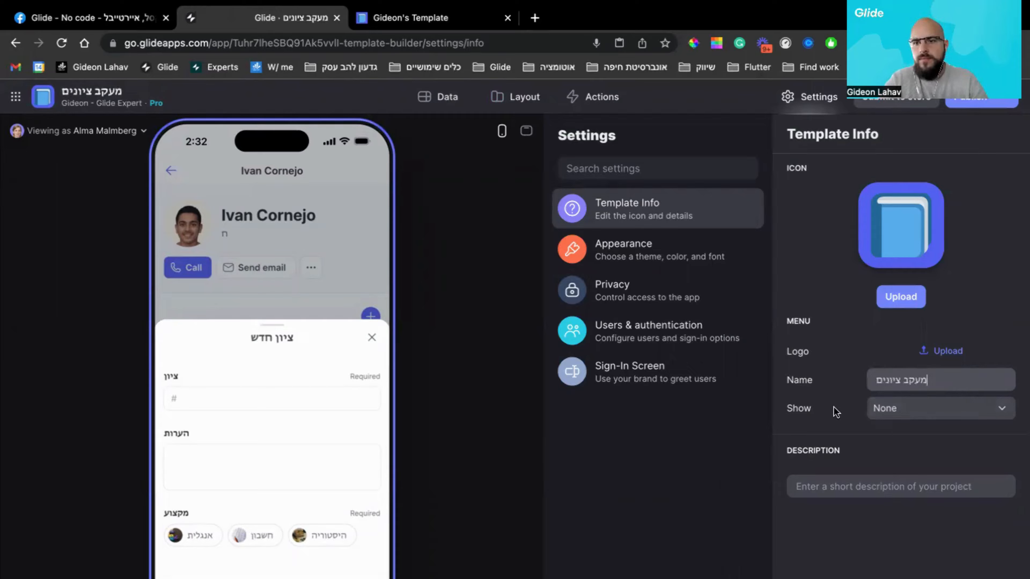
- Set the template's description to בעזרת אפליקציה זו ניתן לעקוב אחר ציונים
{"action": "left_click", "coordinate": [854, 483]}
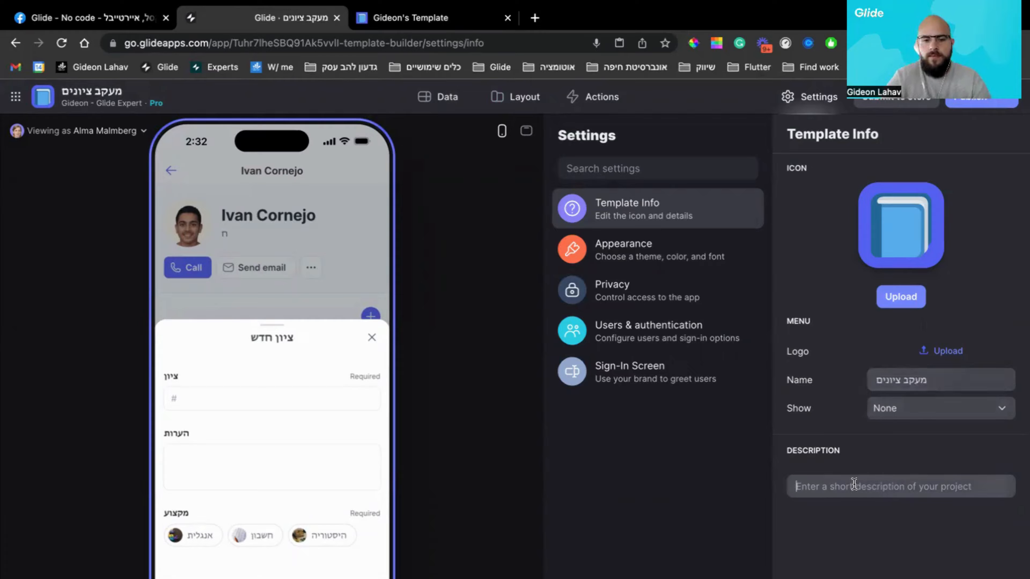
{"action": "type", "text": "בעזרת אפ"}
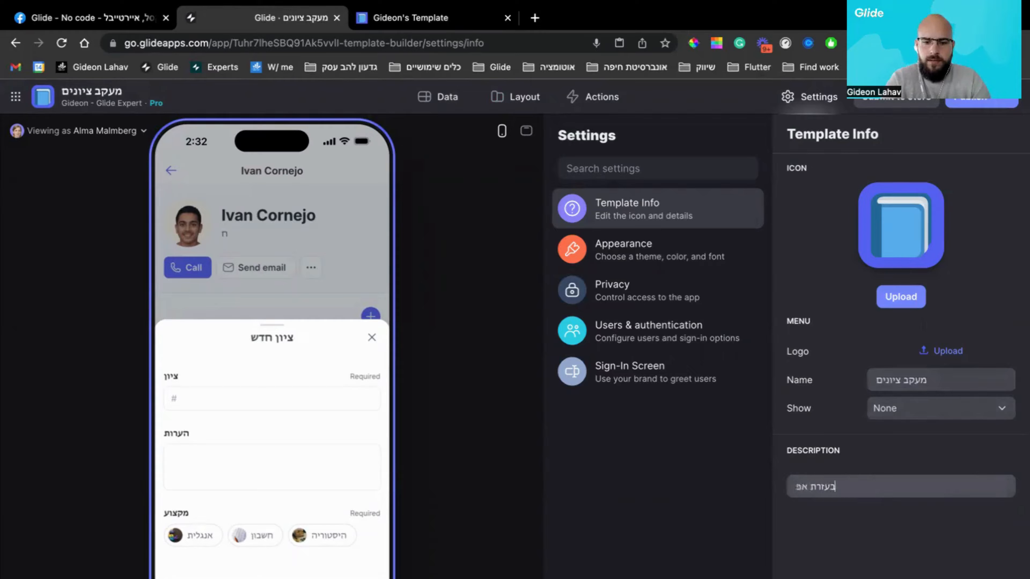
{"action": "type", "text": "ליקציה זו ני"}
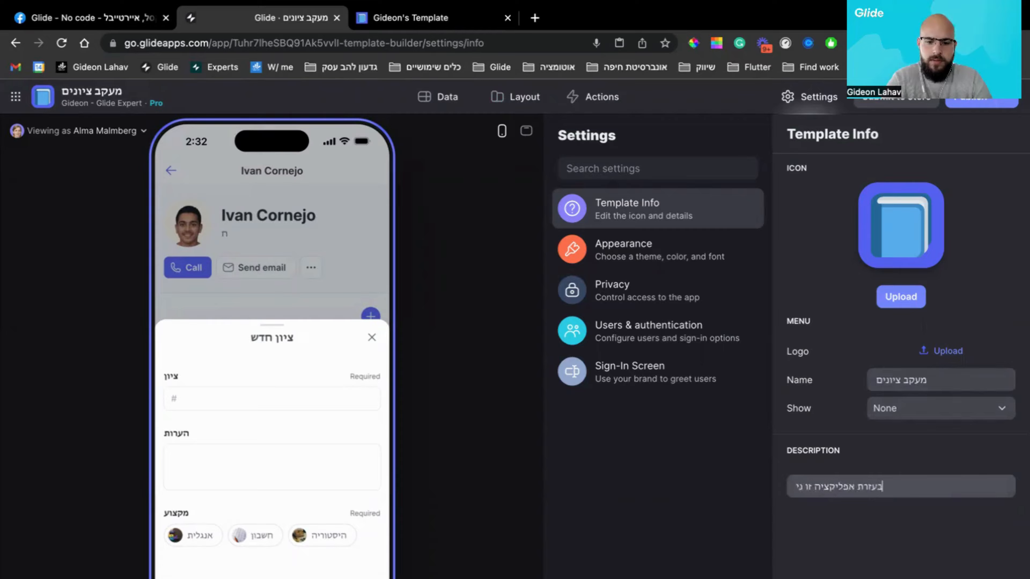
{"action": "type", "text": "תן לעקוב אח"}
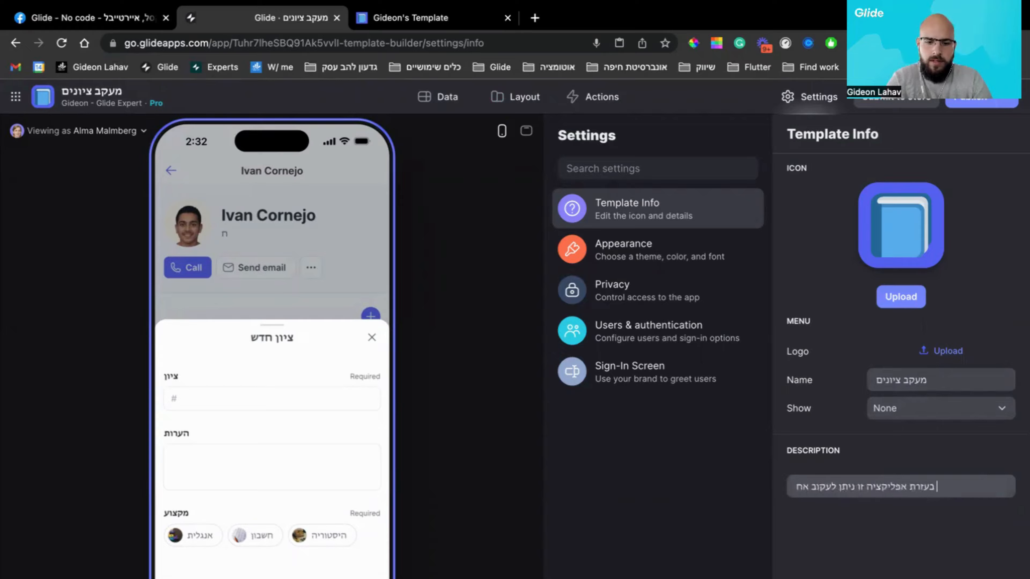
{"action": "type", "text": "ר צ"}
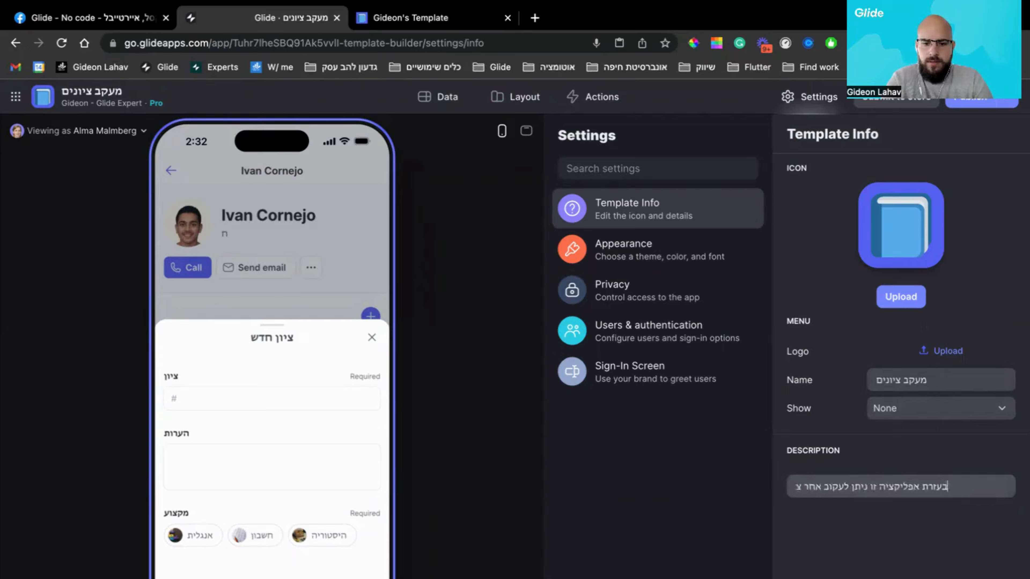
{"action": "type", "text": "יונים"}
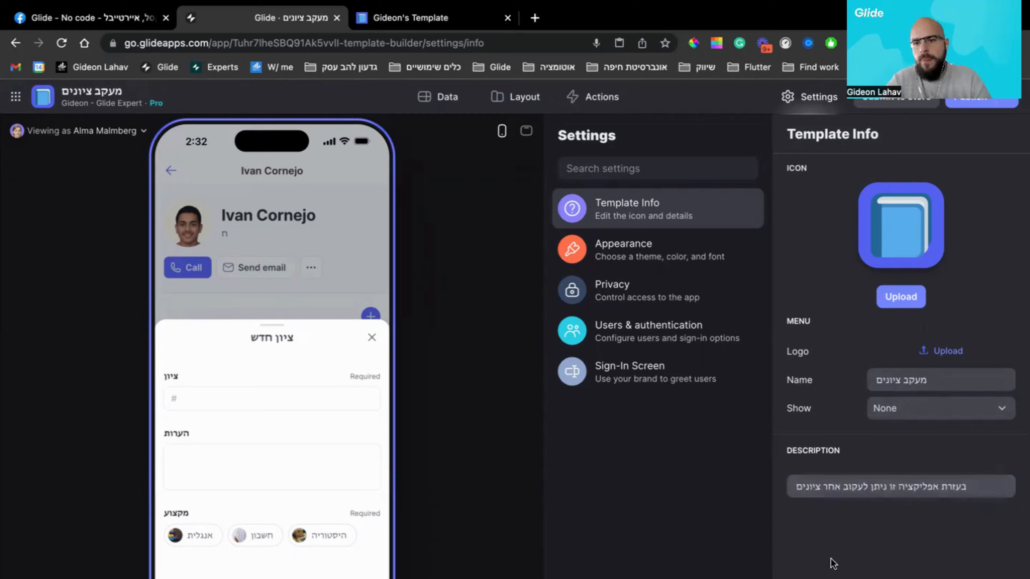
- Add a column named תפקיד of type If → Then → Else to the משתמשים מורה/תלמידים table
{"action": "left_click", "coordinate": [440, 96]}
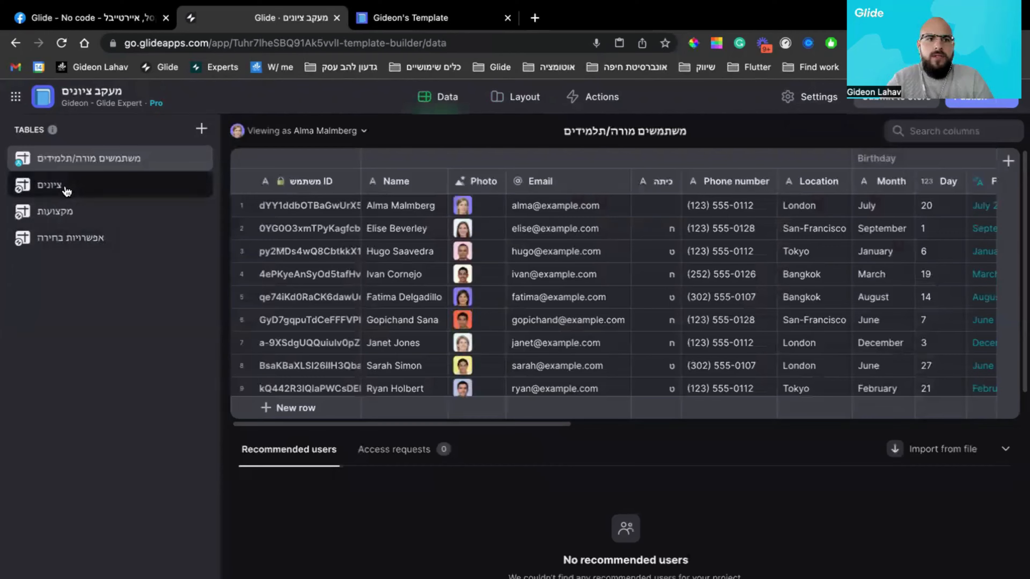
{"action": "left_click", "coordinate": [1009, 162]}
{"action": "type", "text": "ת"}
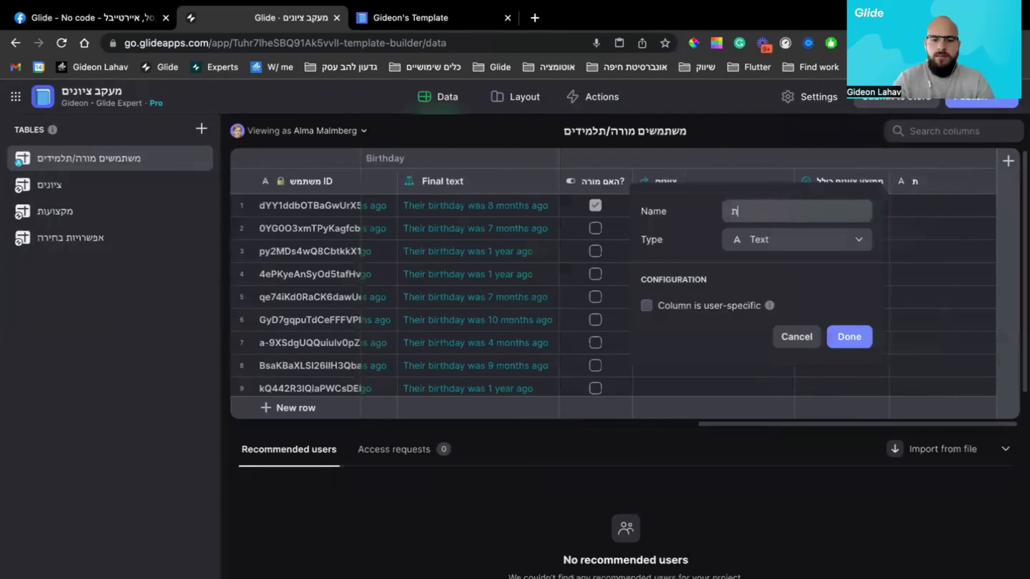
{"action": "type", "text": "פקיד"}
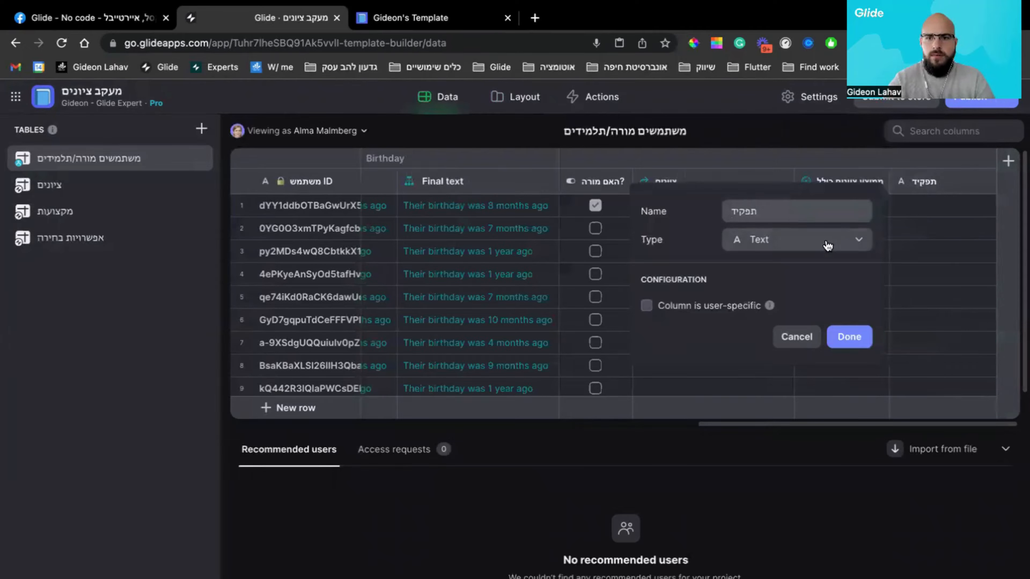
{"action": "left_click", "coordinate": [854, 239]}
{"action": "type", "text": "if"}
{"action": "left_click", "coordinate": [796, 293]}
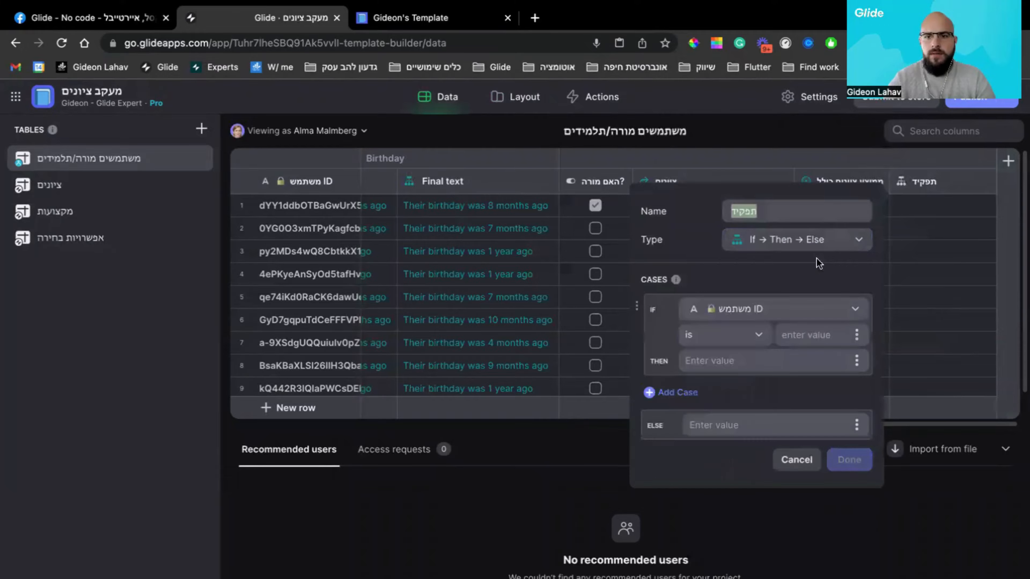
- Configure the תפקיד column to return מורה if האם מורה? is checked and תלמיד otherwise, and save it
{"action": "left_click", "coordinate": [794, 308]}
{"action": "left_click", "coordinate": [725, 569]}
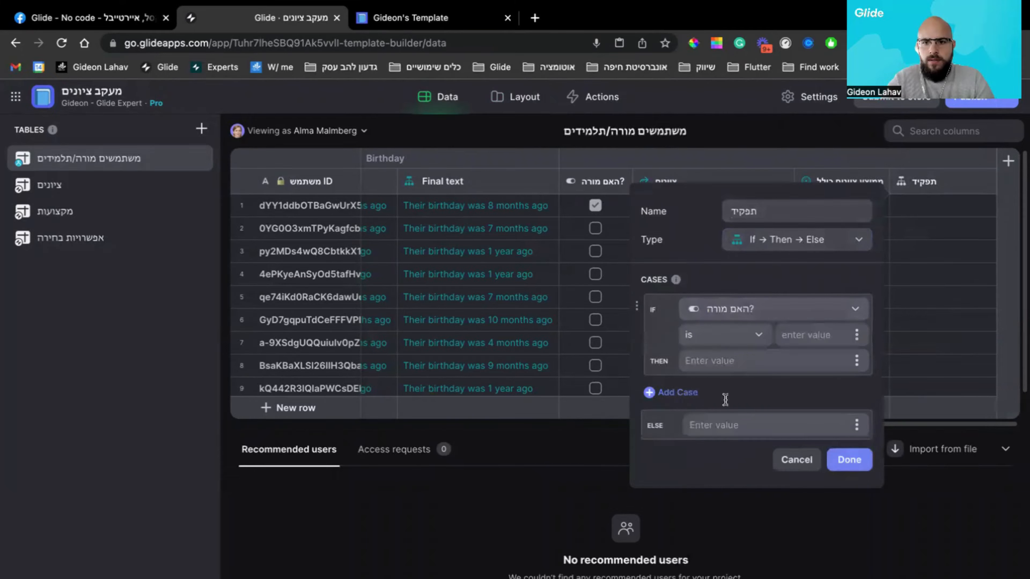
{"action": "left_click", "coordinate": [709, 335]}
{"action": "left_click", "coordinate": [675, 448]}
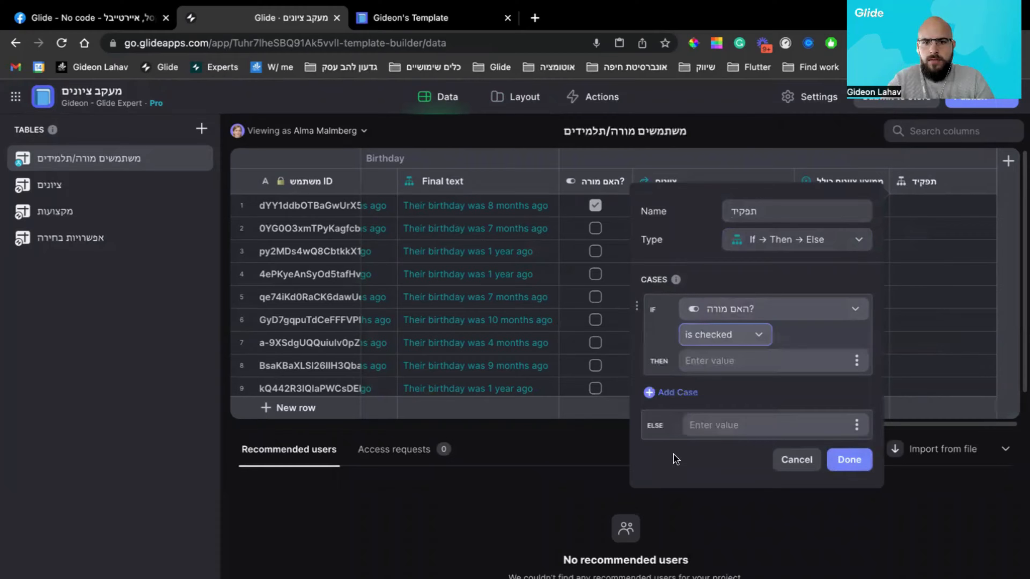
{"action": "left_click", "coordinate": [739, 361]}
{"action": "type", "text": "nurv"}
{"action": "key", "text": "ctrl+a"}
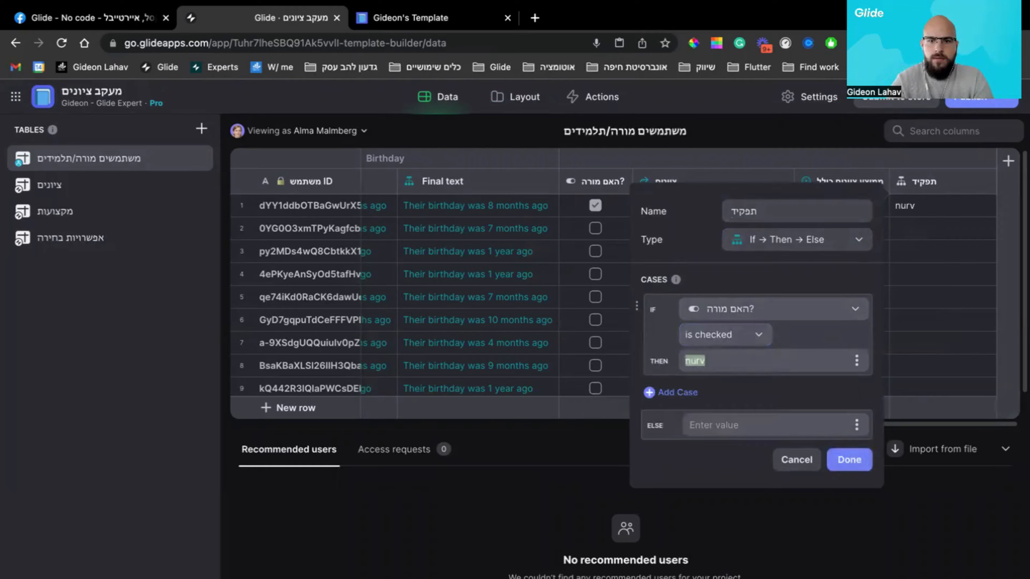
{"action": "type", "text": "מורה"}
{"action": "left_click", "coordinate": [731, 424]}
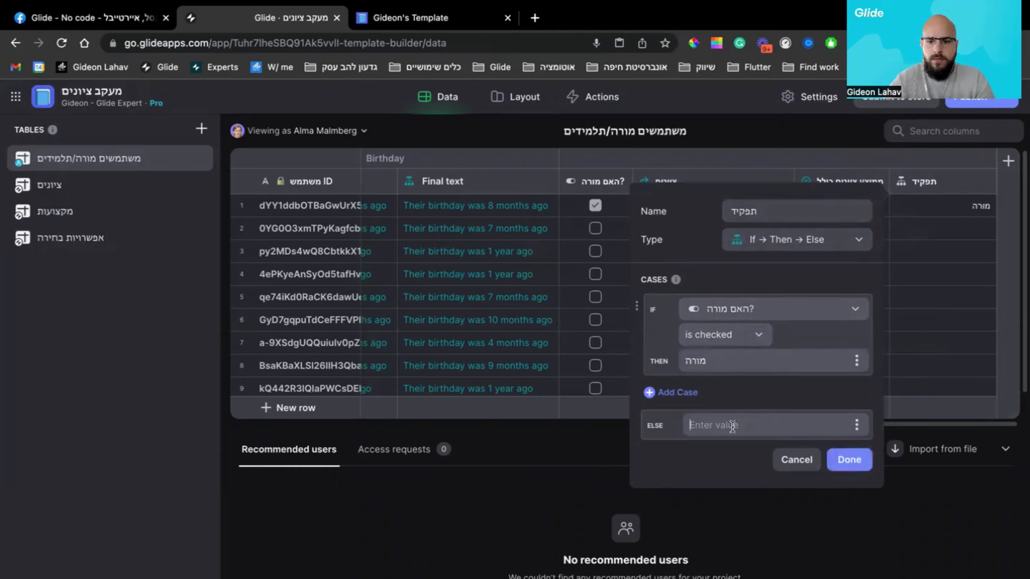
{"action": "type", "text": "תלמיד"}
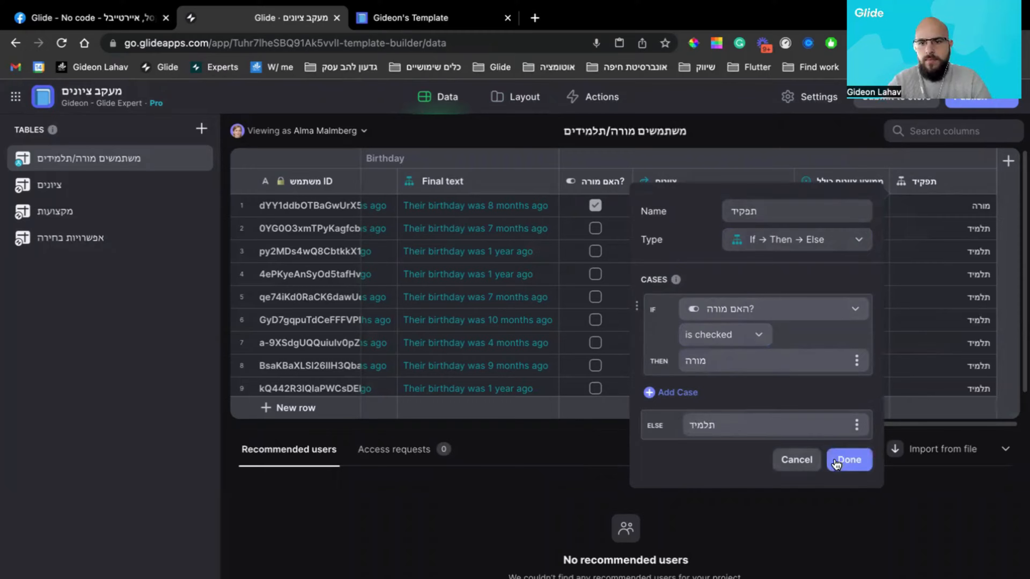
{"action": "left_click", "coordinate": [849, 459]}
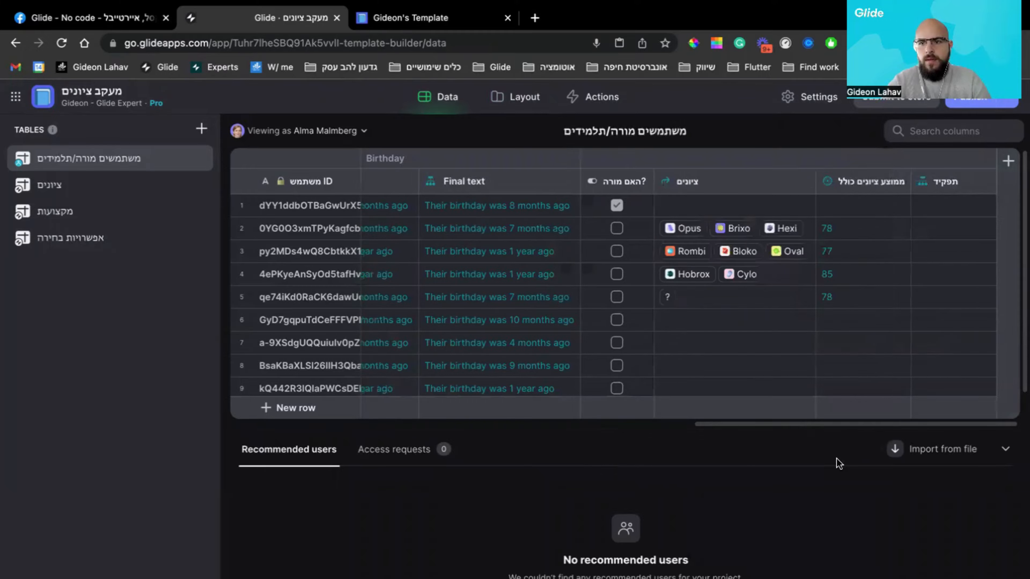
- Leave the open student form, open the User Profile screen in the layout and set its title to פרופיל
{"action": "left_click", "coordinate": [524, 97]}
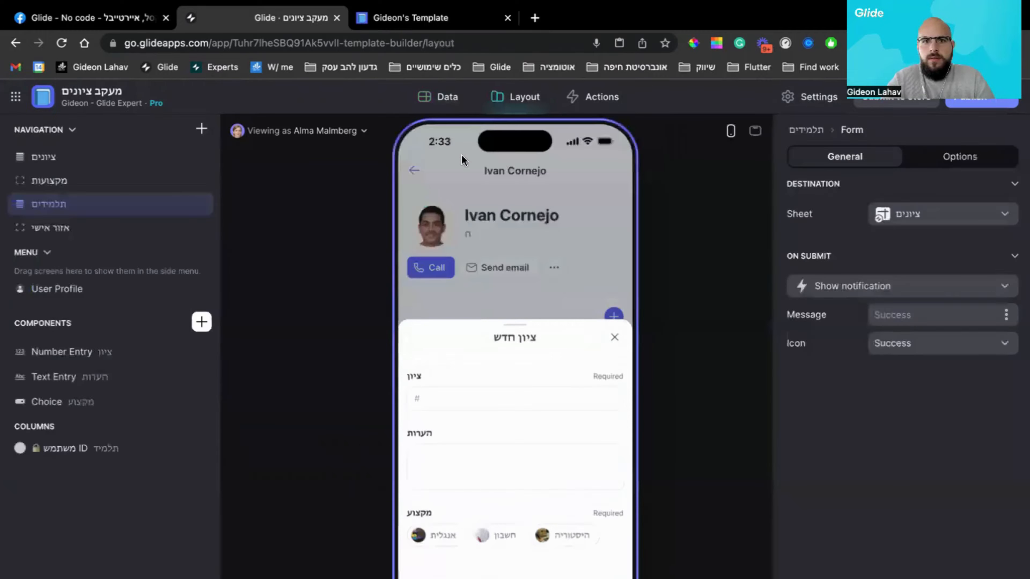
{"action": "left_click", "coordinate": [400, 244]}
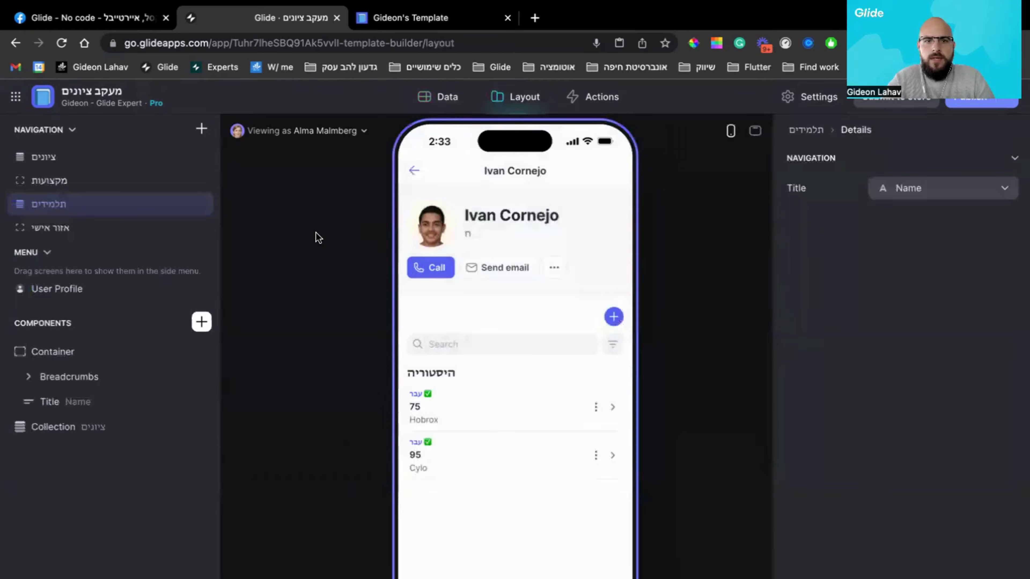
{"action": "left_click", "coordinate": [415, 172]}
{"action": "left_click", "coordinate": [413, 173]}
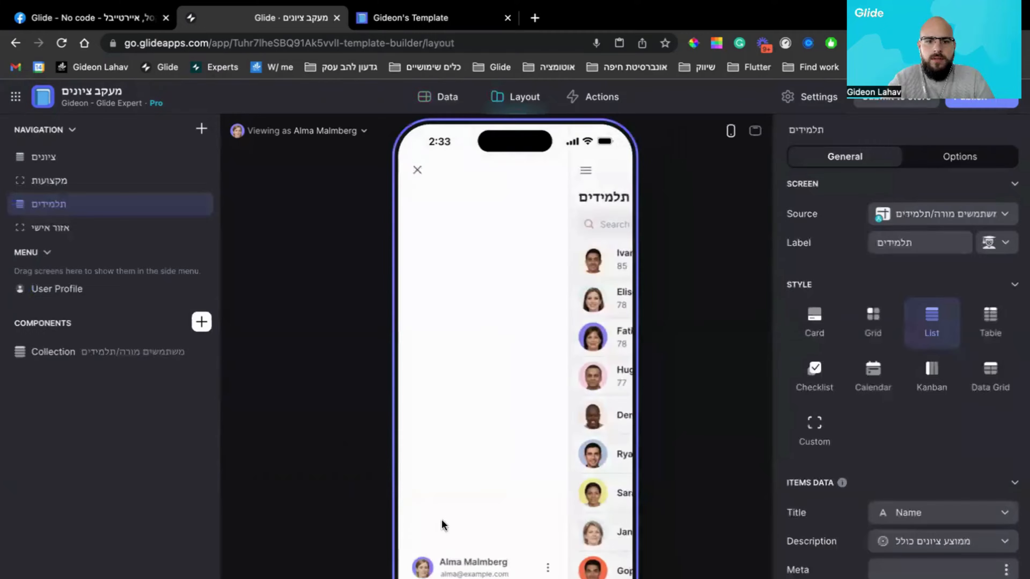
{"action": "left_click", "coordinate": [445, 568]}
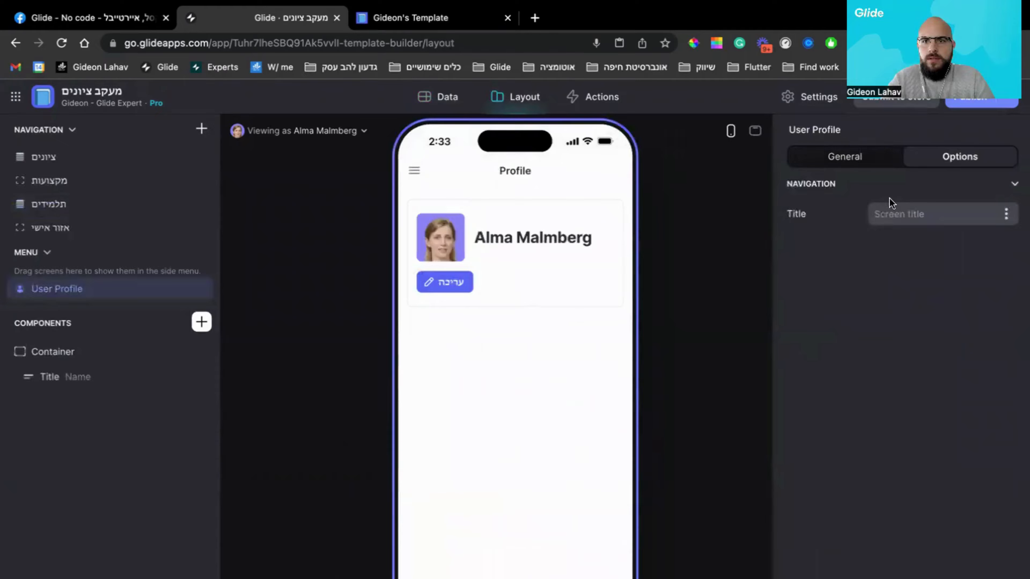
{"action": "left_click", "coordinate": [1007, 214]}
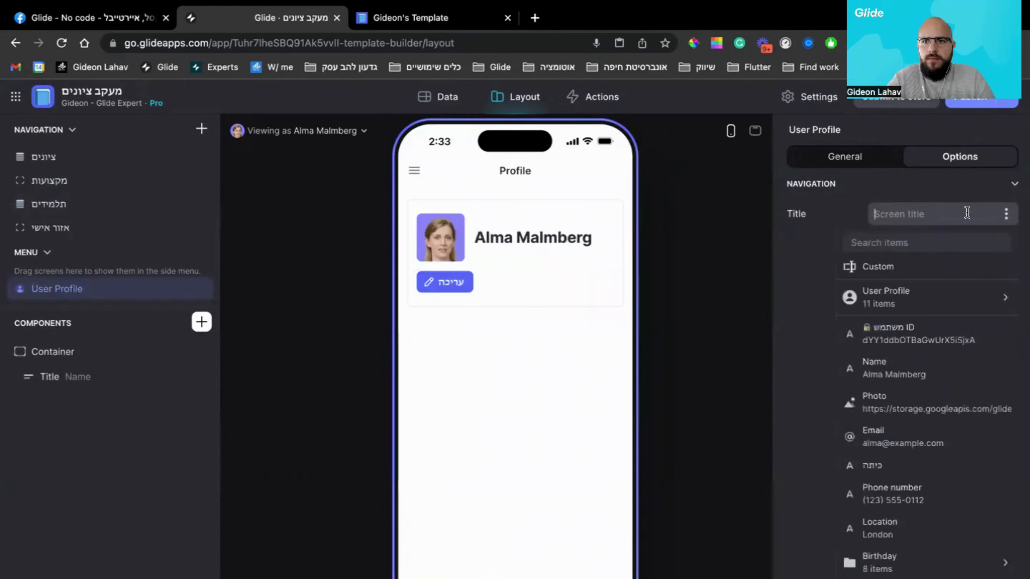
{"action": "type", "text": "פרופיל"}
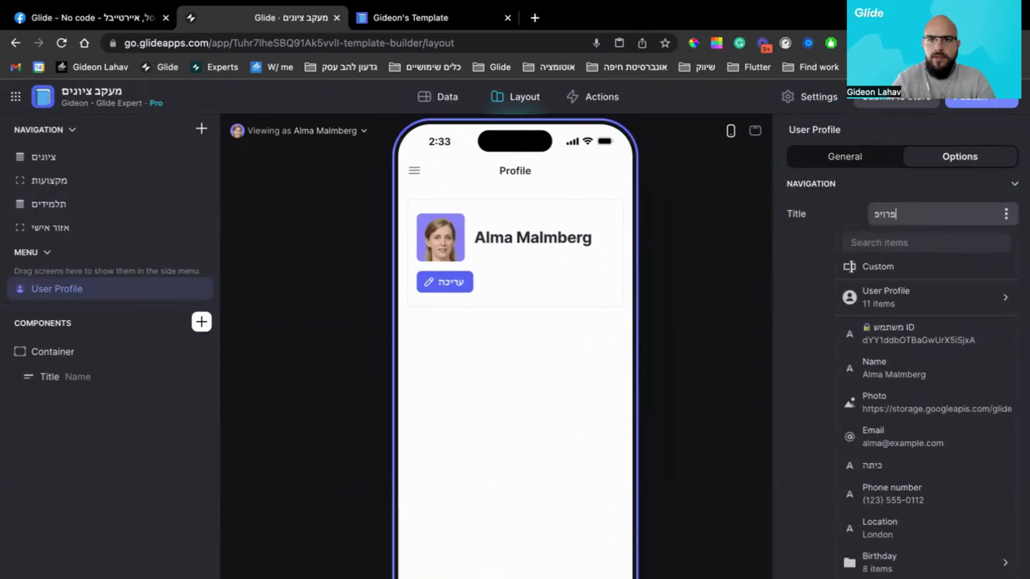
{"action": "left_click", "coordinate": [784, 306]}
{"action": "left_click", "coordinate": [827, 157]}
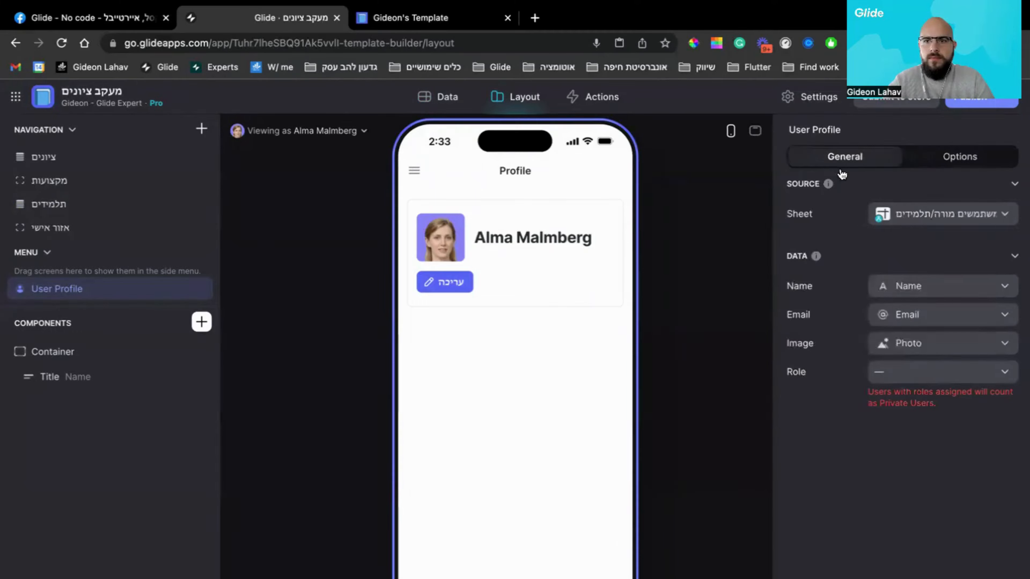
{"action": "left_click", "coordinate": [899, 373]}
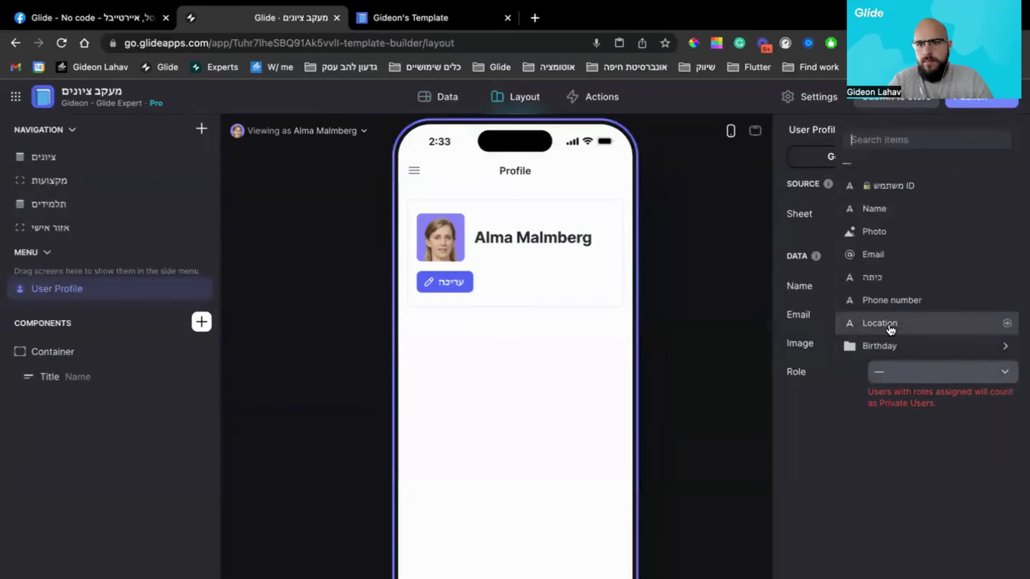
{"action": "mouse_move", "coordinate": [878, 346]}
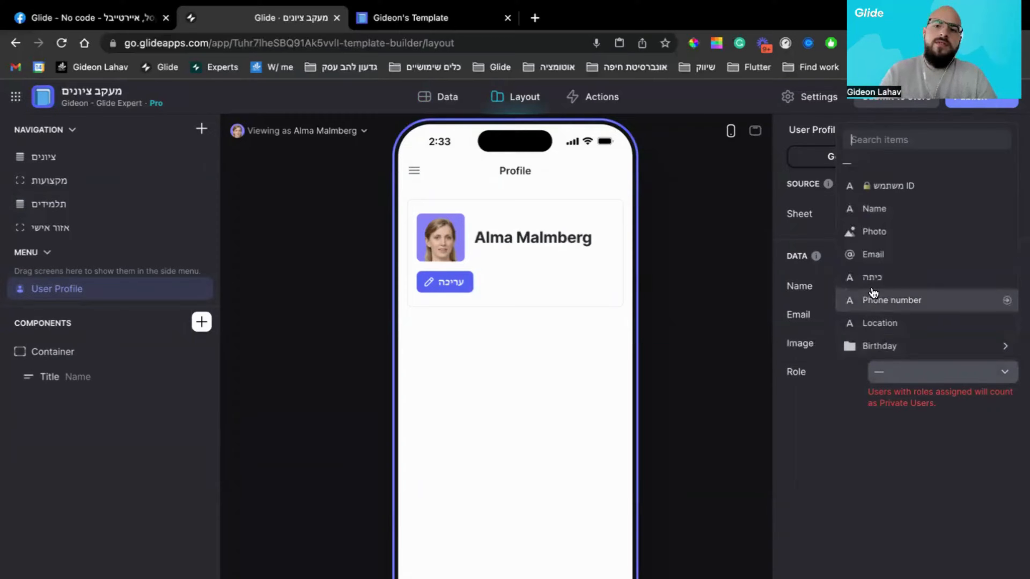
{"action": "left_click", "coordinate": [862, 502]}
- Add a text column named תפקיד מילולי to the משתמשים מורה/תלמידים table
{"action": "left_click", "coordinate": [439, 97]}
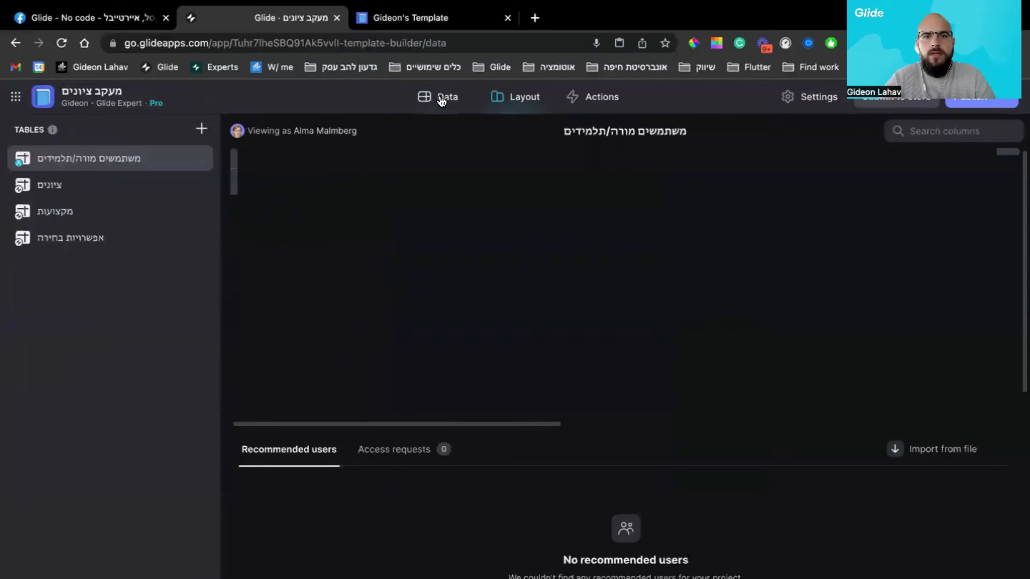
{"action": "left_click", "coordinate": [1008, 162]}
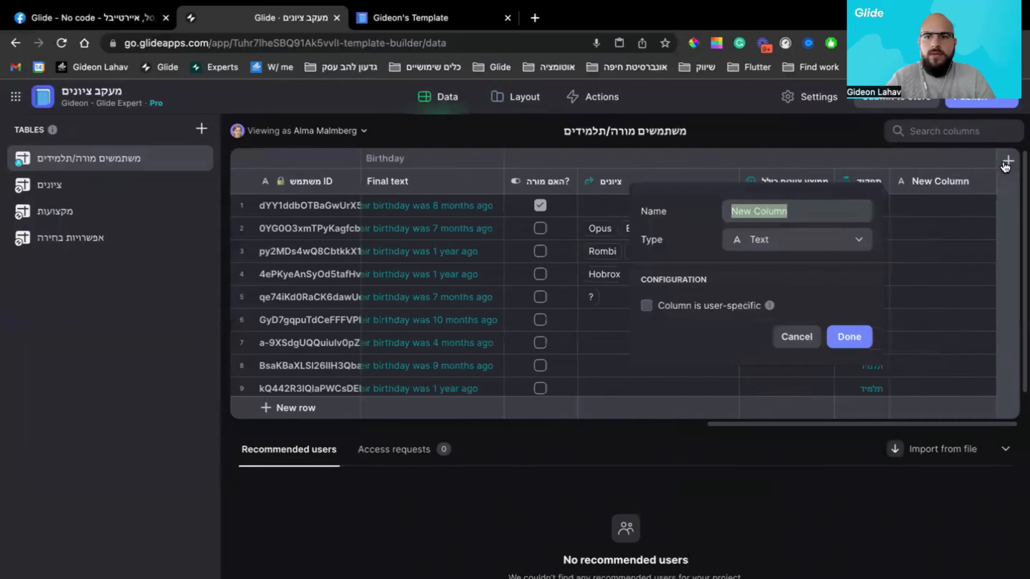
{"action": "type", "text": "תפקיד"}
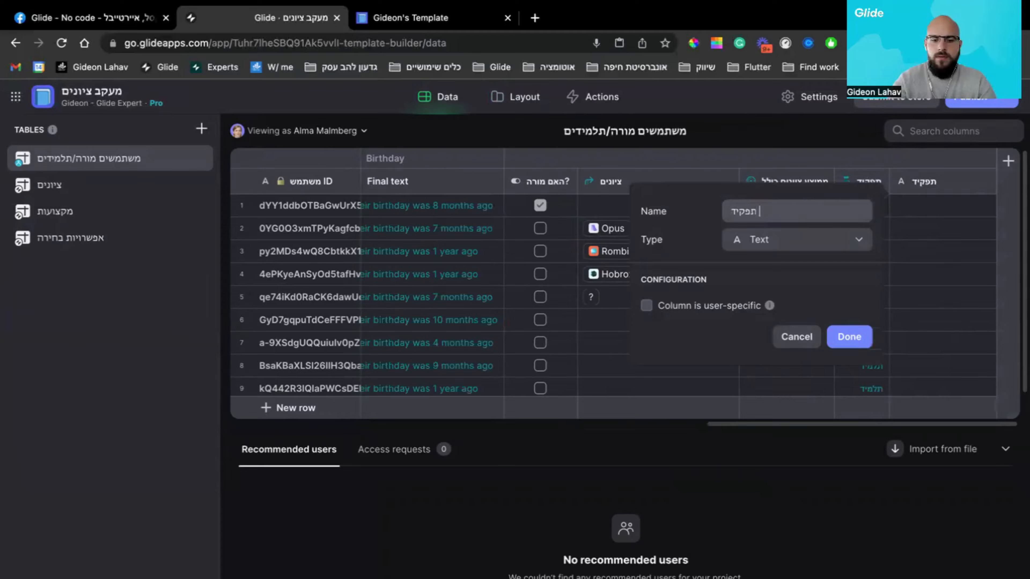
{"action": "type", "text": " מלילוי"}
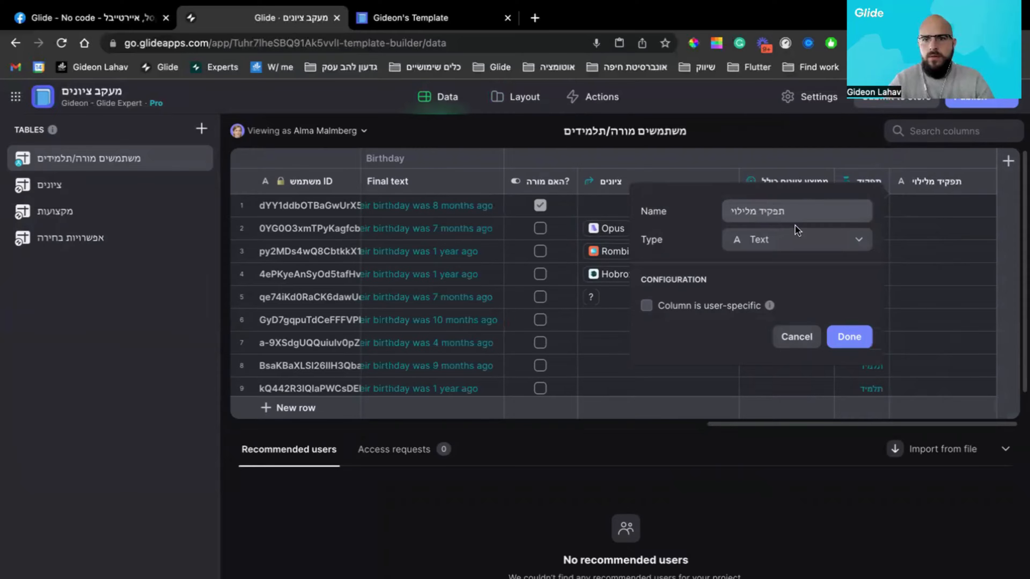
{"action": "double_click", "coordinate": [751, 209]}
{"action": "type", "text": "מילולי"}
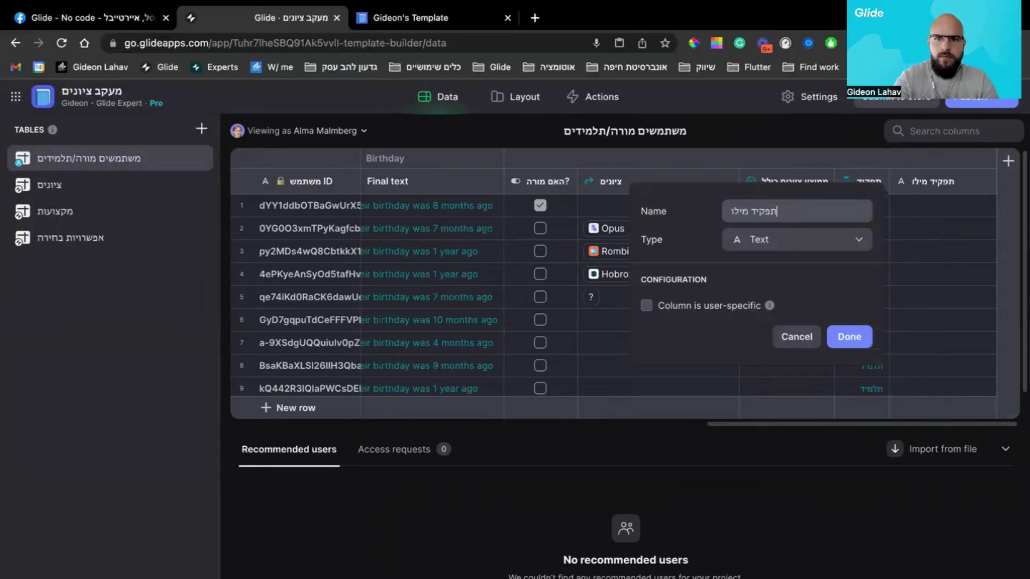
{"action": "left_click", "coordinate": [845, 335]}
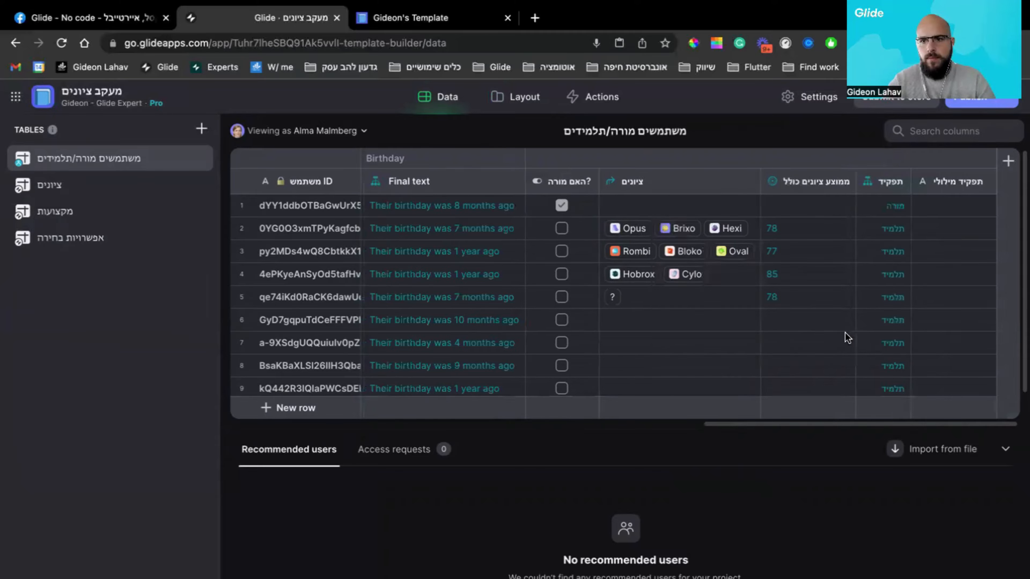
- Copy the visible role values from the תפקיד column into the תפקיד מילולי column
{"action": "left_click", "coordinate": [941, 216]}
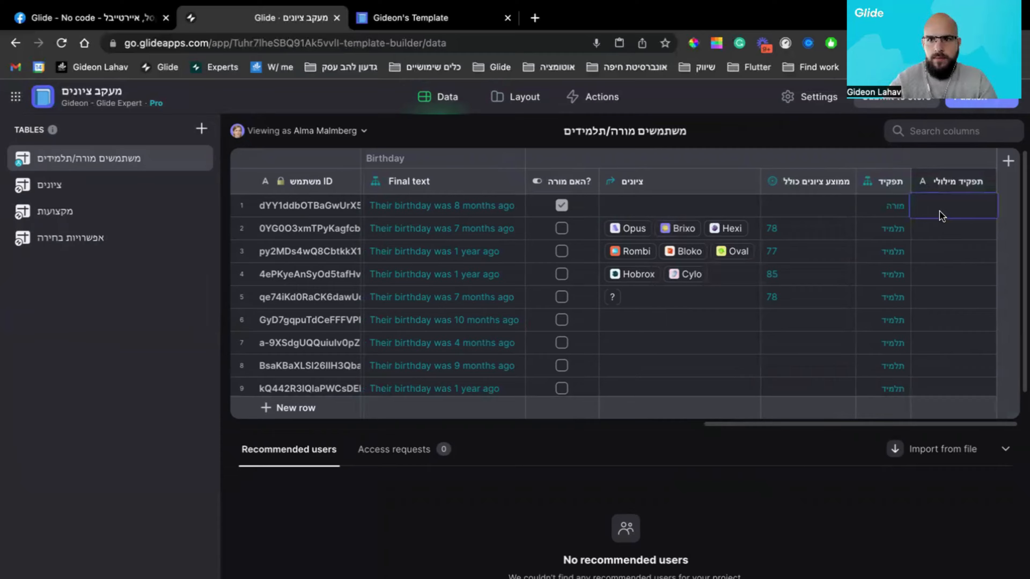
{"action": "left_click_drag", "start_coordinate": [884, 212], "coordinate": [880, 389]}
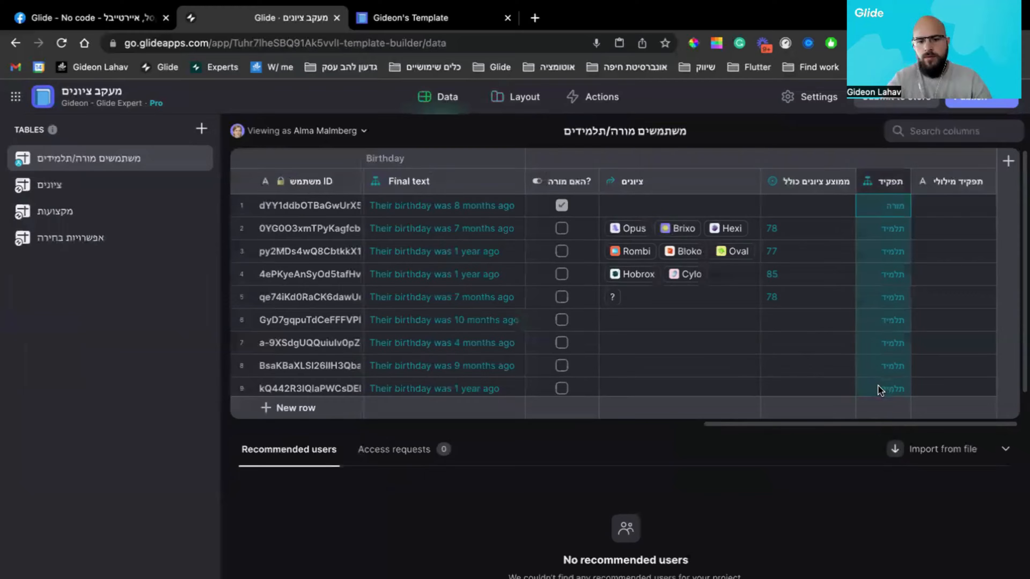
{"action": "key", "text": "ctrl+c"}
{"action": "left_click", "coordinate": [939, 198]}
{"action": "key", "text": "ctrl+v"}
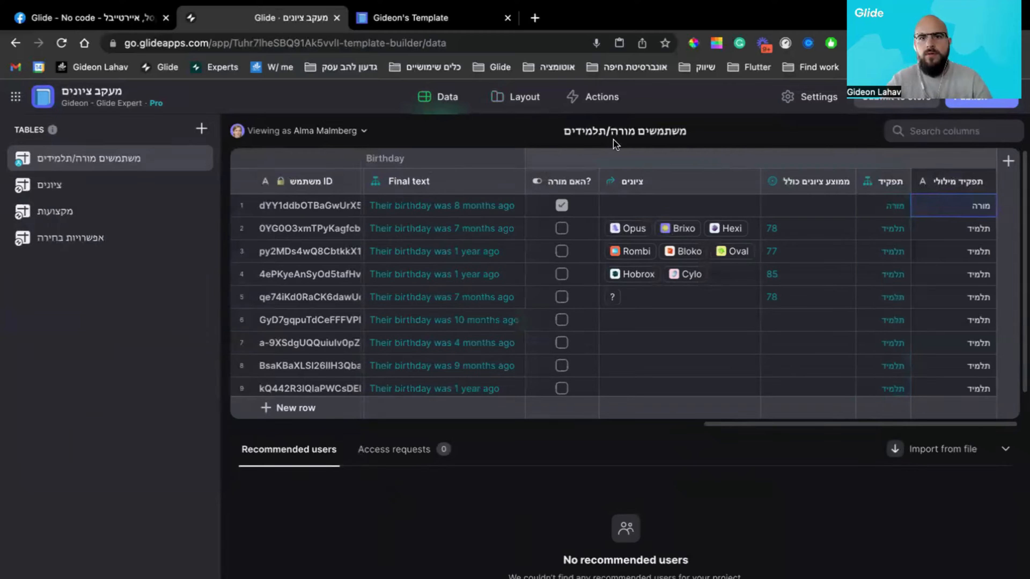
- Return to the User Profile layout and assign the תפקיד מילולי column as the Role
{"action": "left_click", "coordinate": [523, 103]}
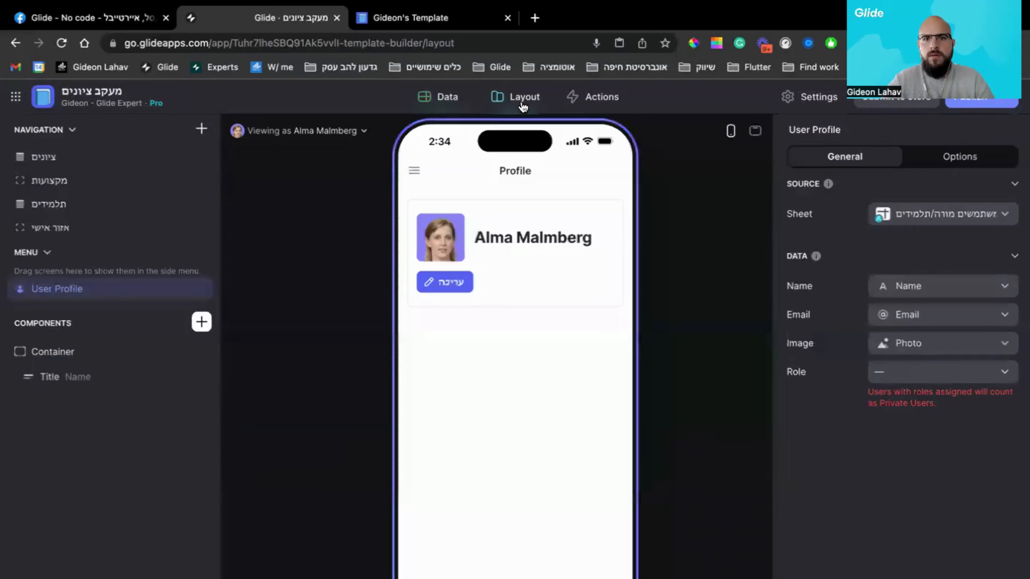
{"action": "left_click", "coordinate": [897, 367]}
{"action": "left_click", "coordinate": [888, 351]}
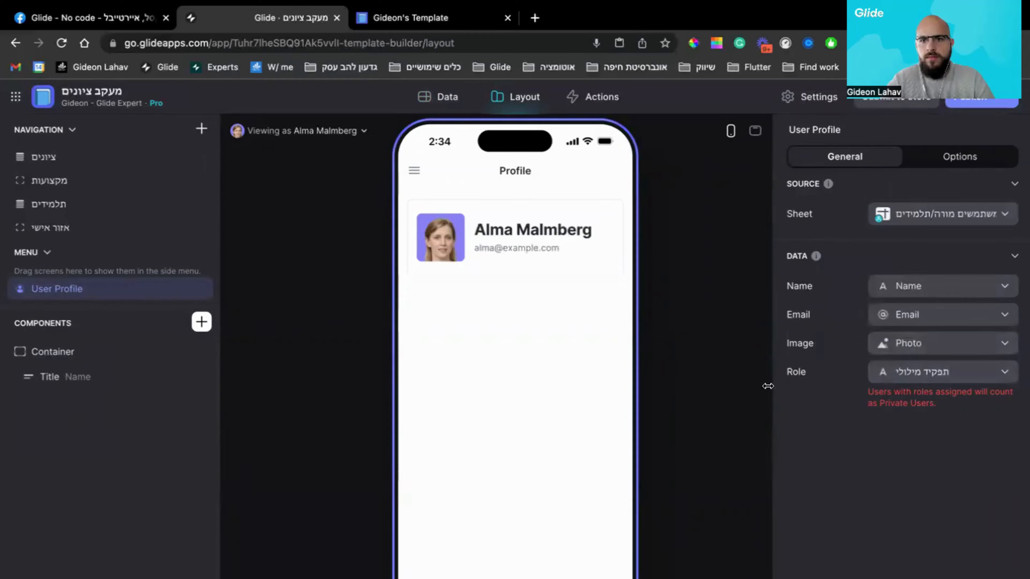
- Add an action titled עריכה with a pencil icon to the User Profile screen's Title component
{"action": "left_click", "coordinate": [82, 379]}
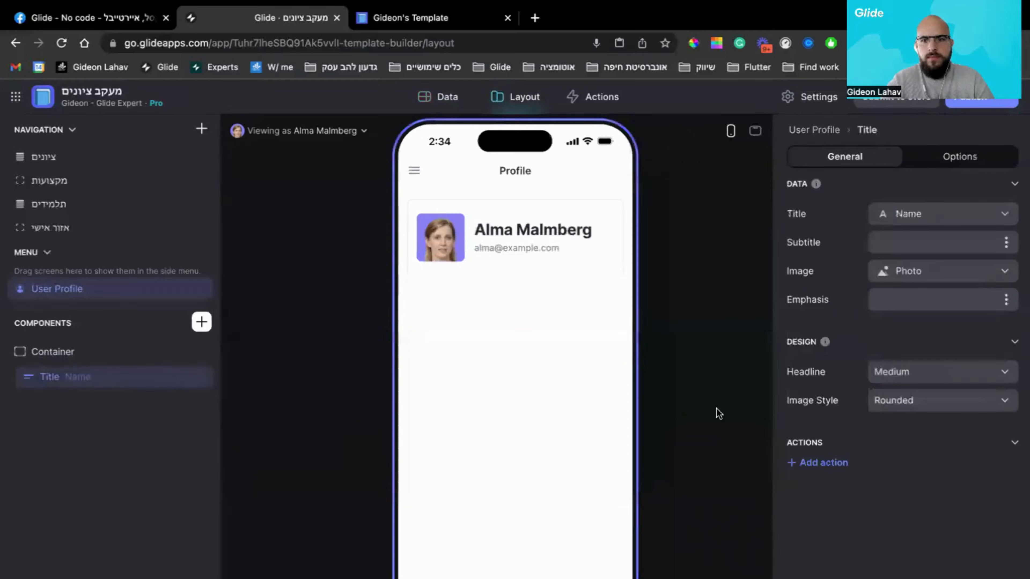
{"action": "left_click", "coordinate": [823, 463]}
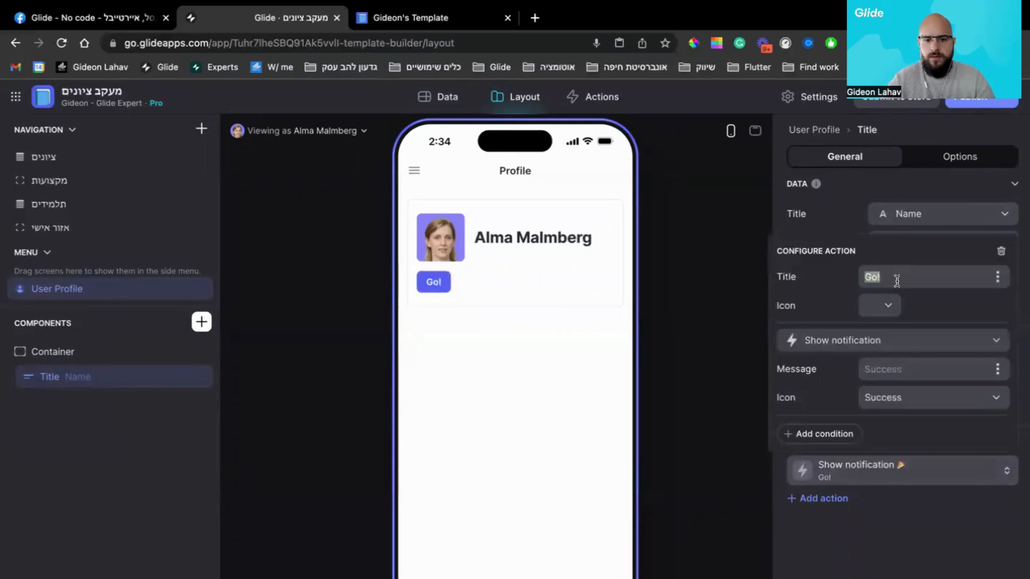
{"action": "type", "text": "עריכה"}
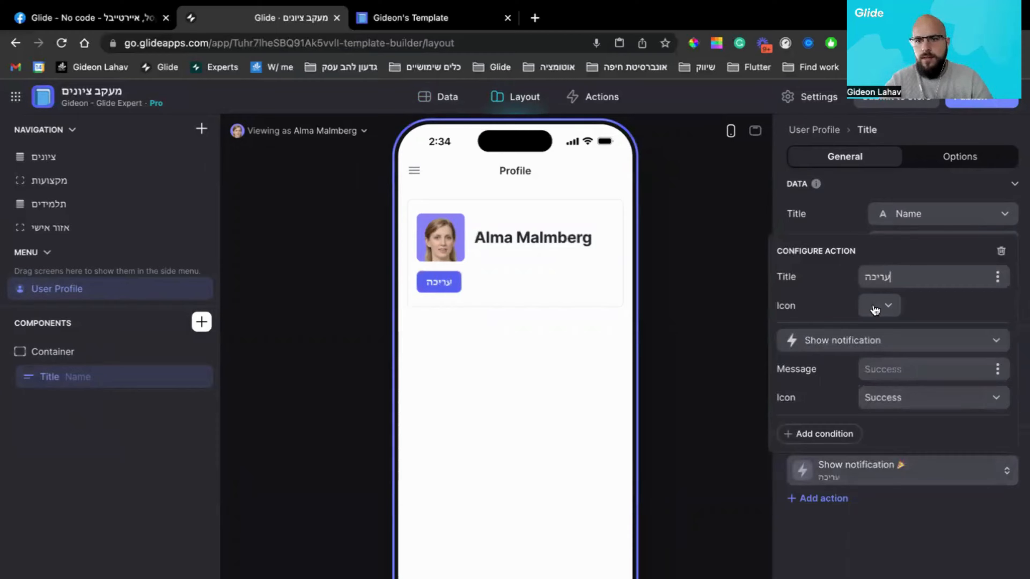
{"action": "left_click", "coordinate": [879, 305]}
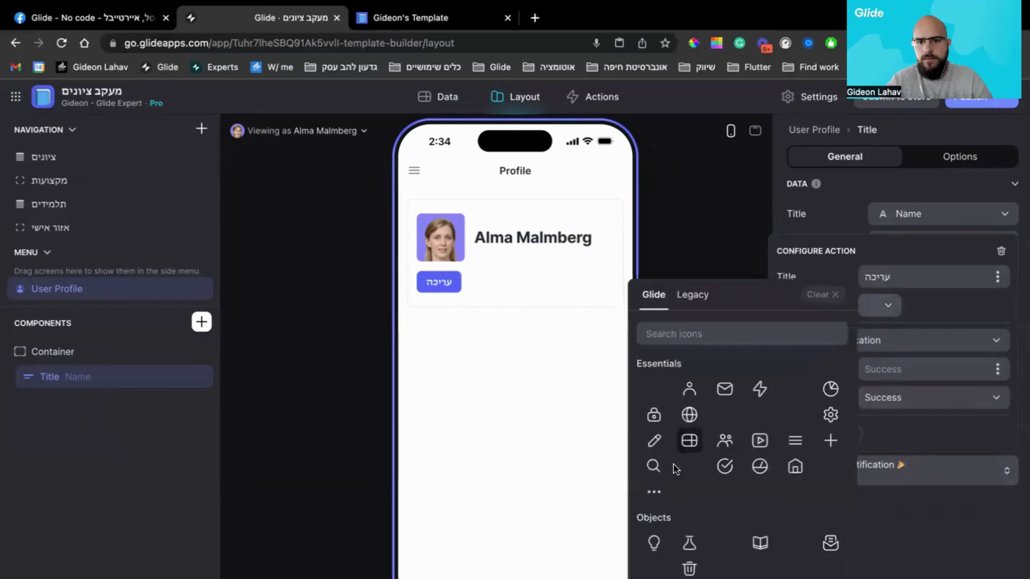
{"action": "left_click", "coordinate": [652, 433]}
{"action": "left_click", "coordinate": [896, 557]}
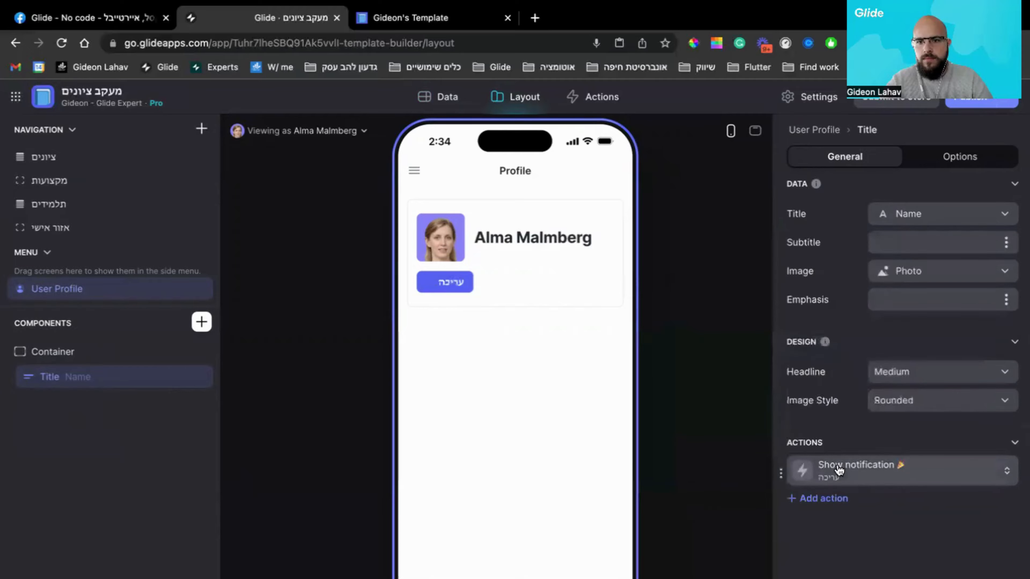
- Change the עריכה button's action to Show edit screen
{"action": "left_click", "coordinate": [836, 469]}
{"action": "left_click", "coordinate": [900, 342]}
{"action": "type", "text": "edit"}
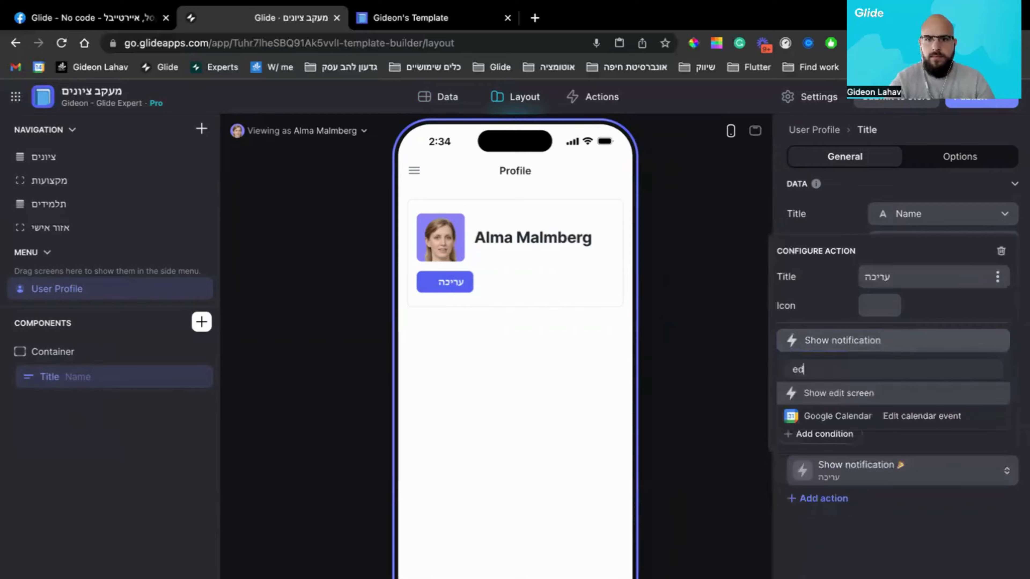
{"action": "key", "text": "Return"}
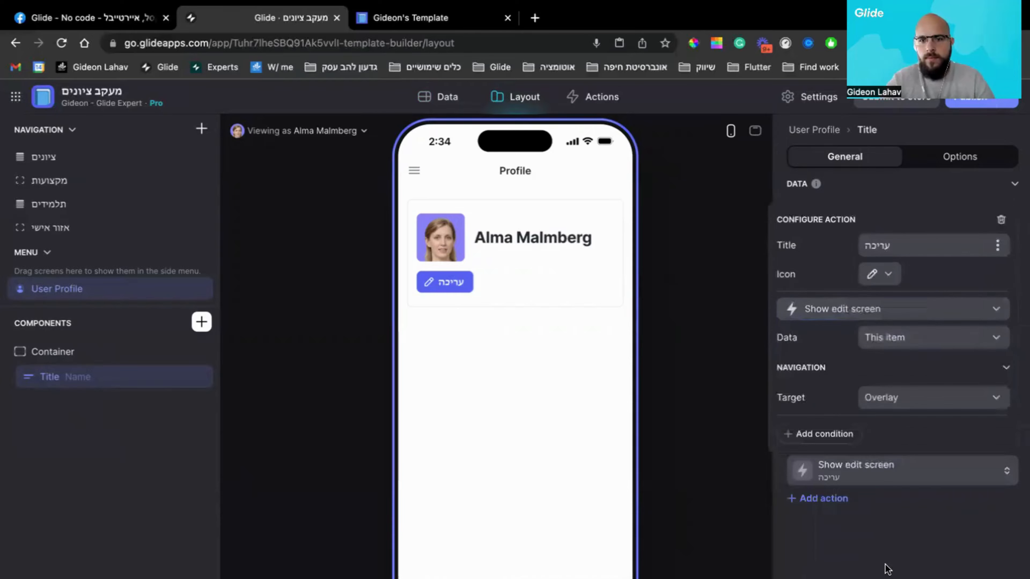
{"action": "left_click", "coordinate": [887, 567]}
- Open the profile's edit form and add a checkbox component for the האם מורה? column
{"action": "left_click", "coordinate": [444, 285]}
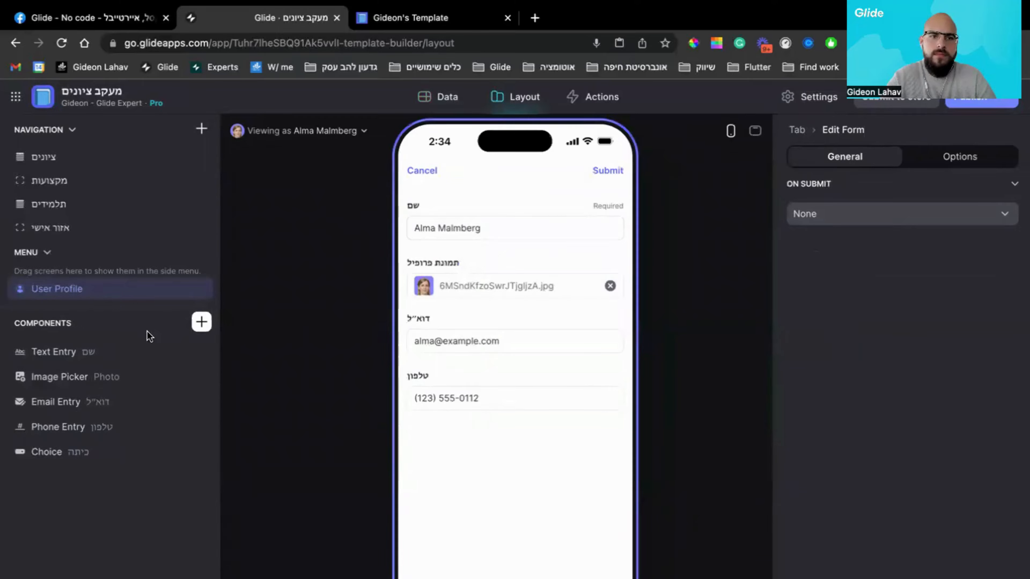
{"action": "left_click", "coordinate": [201, 323]}
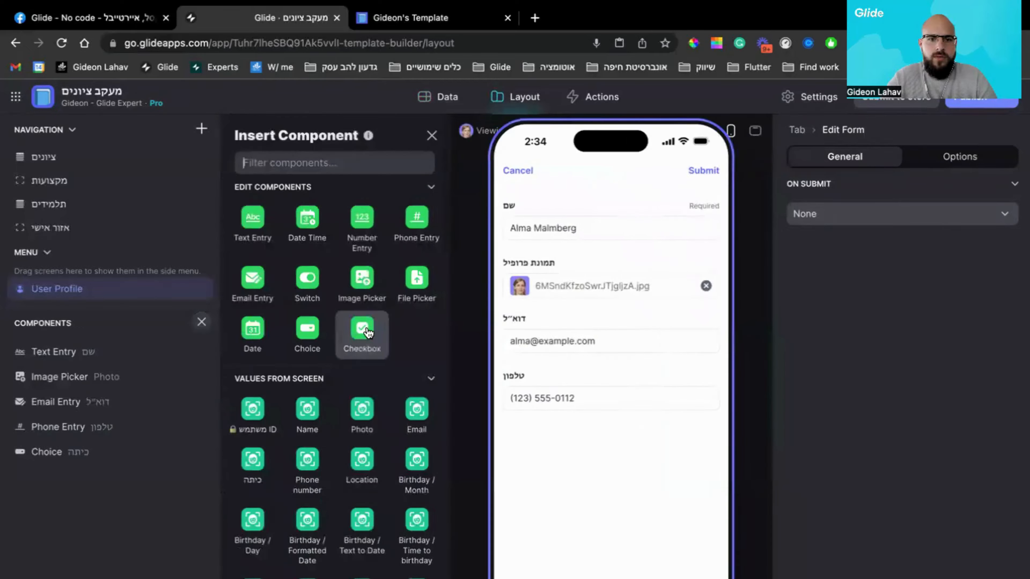
{"action": "left_click", "coordinate": [373, 334]}
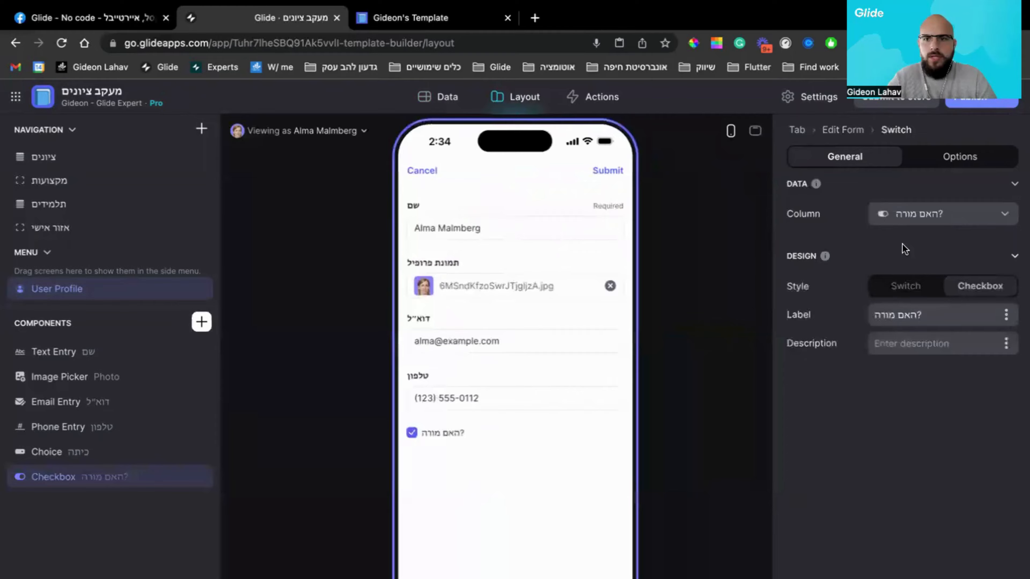
- Set the checkbox's visibility condition to show it only when האם מורה? is checked
{"action": "left_click", "coordinate": [945, 158]}
{"action": "left_click", "coordinate": [833, 234]}
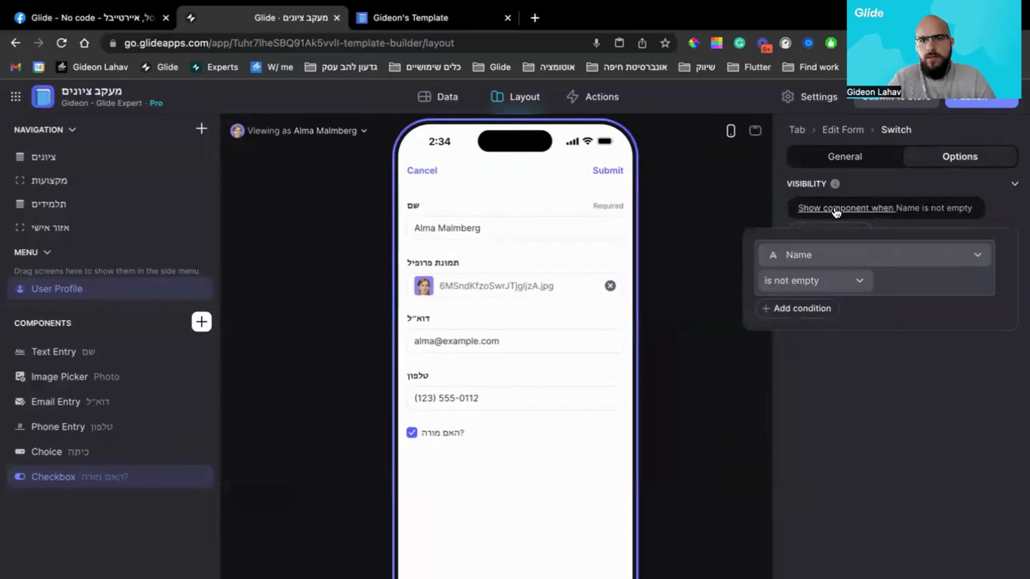
{"action": "left_click", "coordinate": [795, 255]}
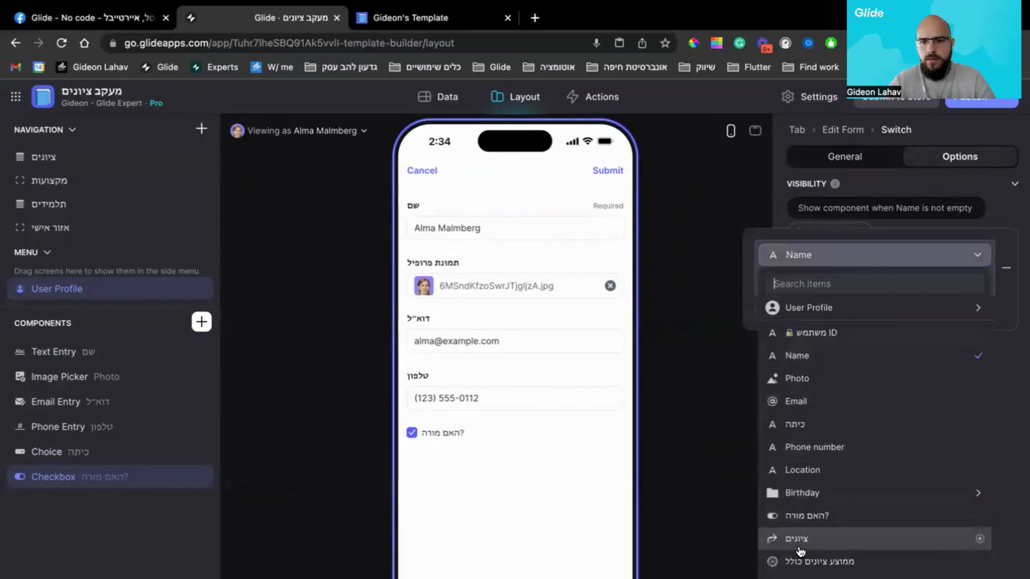
{"action": "left_click", "coordinate": [842, 518]}
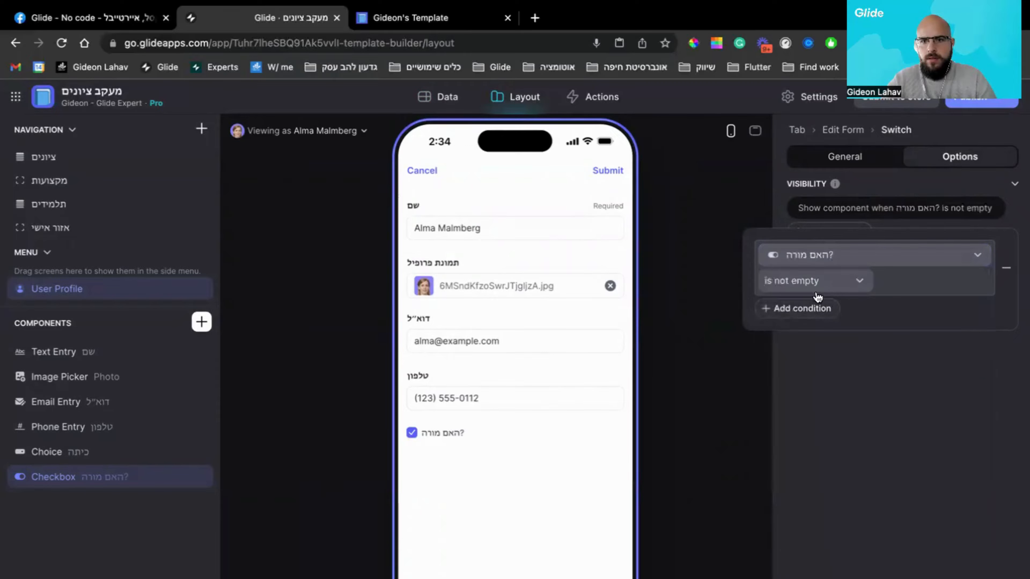
{"action": "left_click", "coordinate": [815, 281]}
{"action": "left_click", "coordinate": [775, 397]}
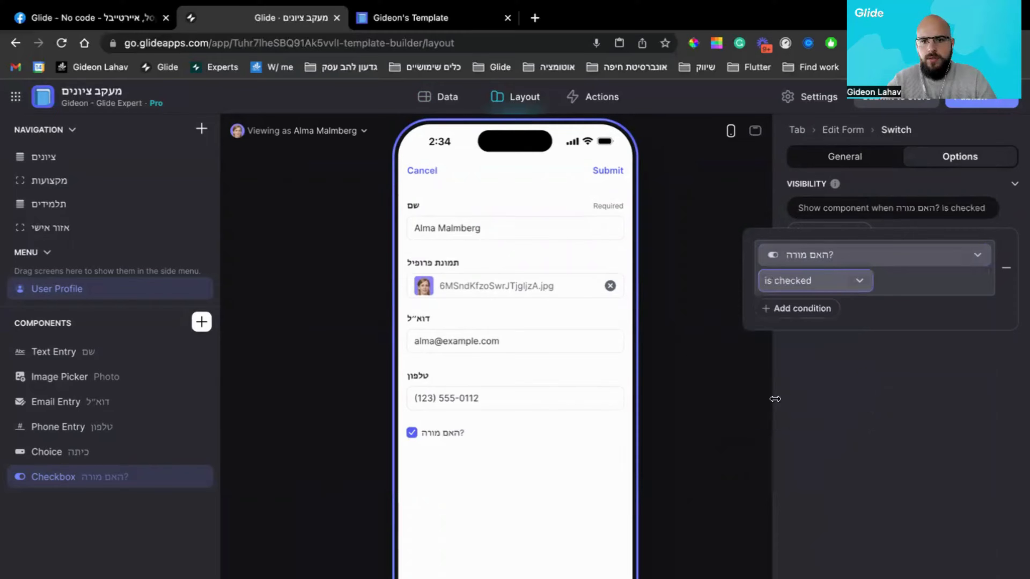
{"action": "left_click", "coordinate": [831, 467]}
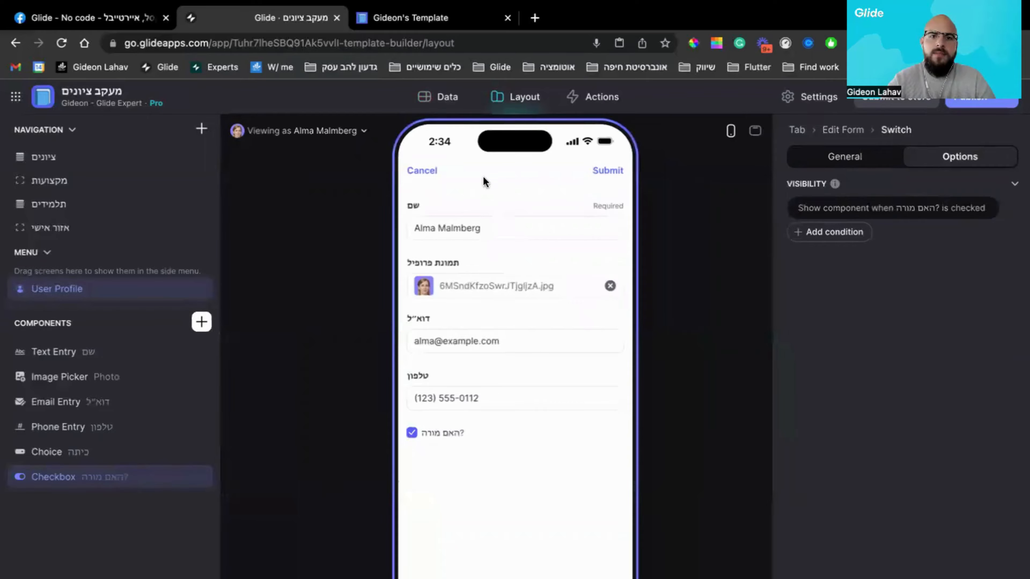
- Delete the Location column from the משתמשים מורה/תלמידים table
{"action": "left_click", "coordinate": [439, 102]}
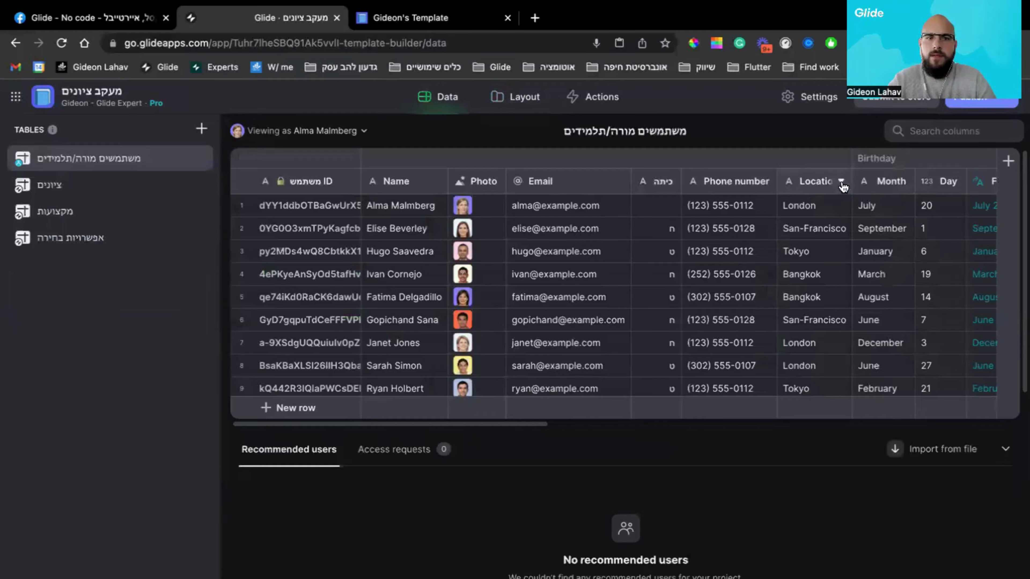
{"action": "left_click", "coordinate": [841, 183]}
{"action": "left_click", "coordinate": [707, 326]}
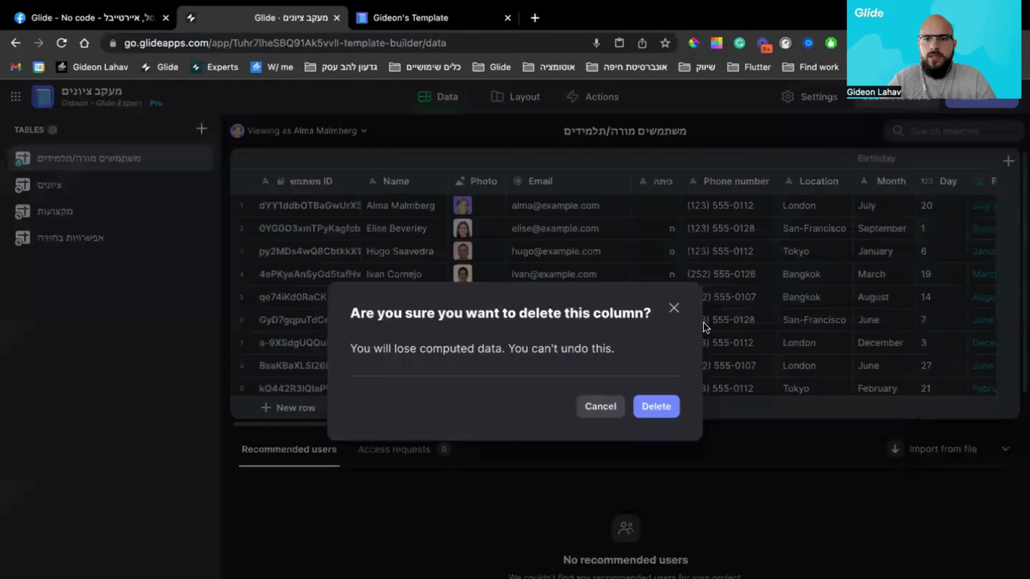
{"action": "left_click", "coordinate": [651, 407]}
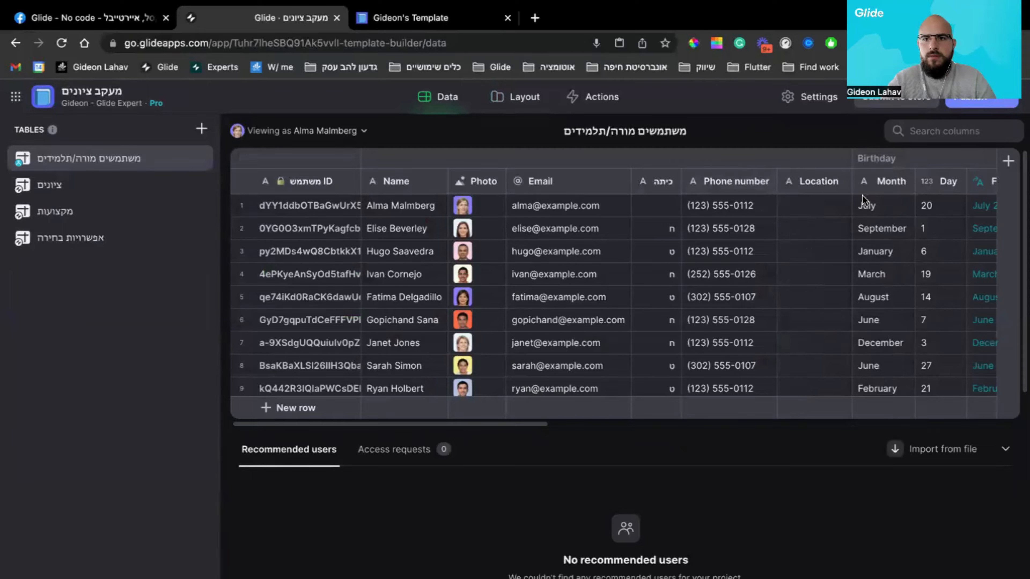
- Delete the Month and Day columns from the Birthday group of the users table
{"action": "left_click", "coordinate": [831, 181]}
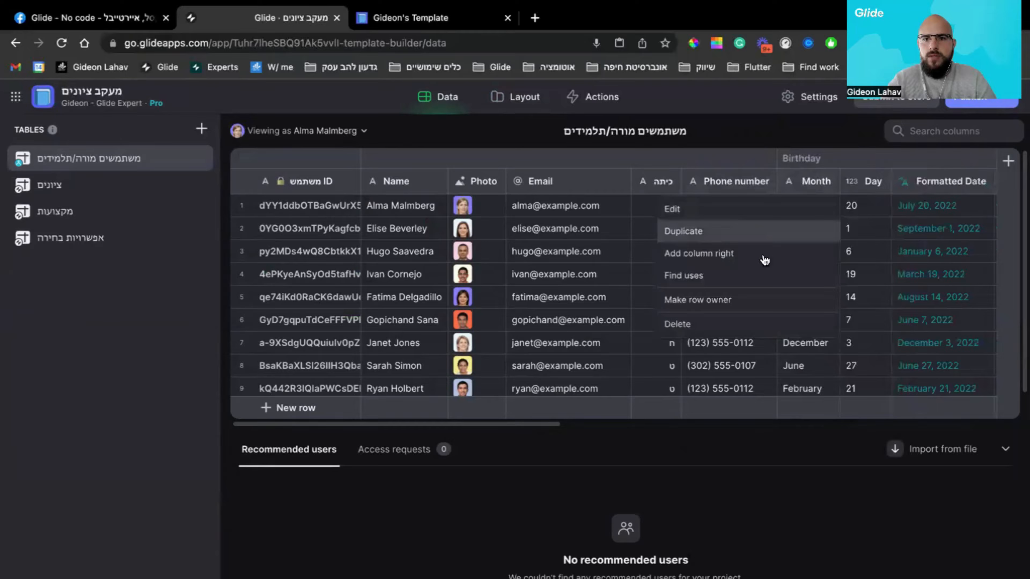
{"action": "left_click", "coordinate": [724, 325]}
{"action": "left_click", "coordinate": [667, 406]}
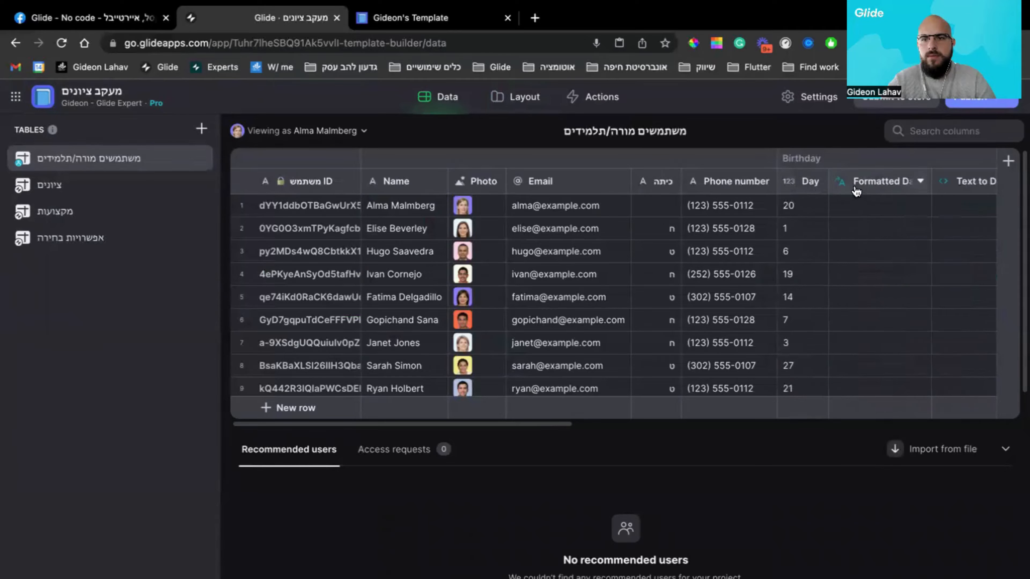
{"action": "left_click", "coordinate": [821, 183]}
{"action": "left_click", "coordinate": [714, 303]}
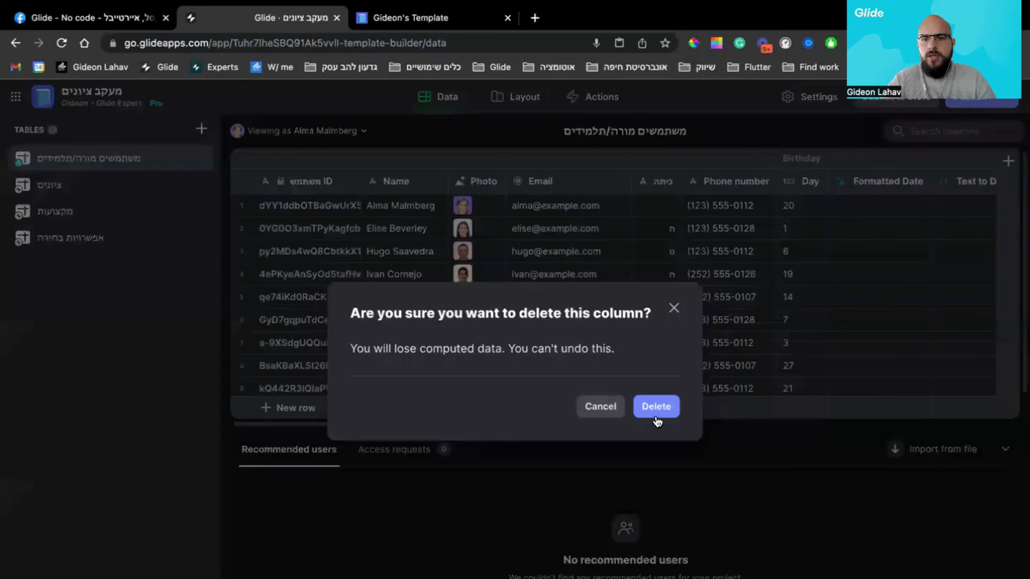
{"action": "left_click", "coordinate": [658, 409]}
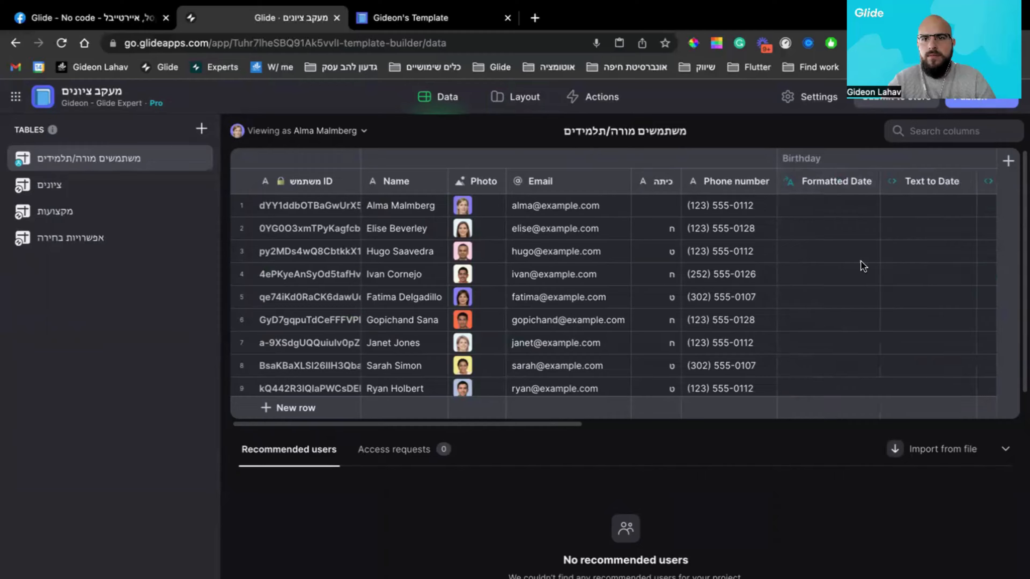
- Delete the Formatted Date and Time to birthday columns from the Birthday group
{"action": "scroll", "coordinate": [863, 265], "scroll_direction": "right", "scroll_amount": 3}
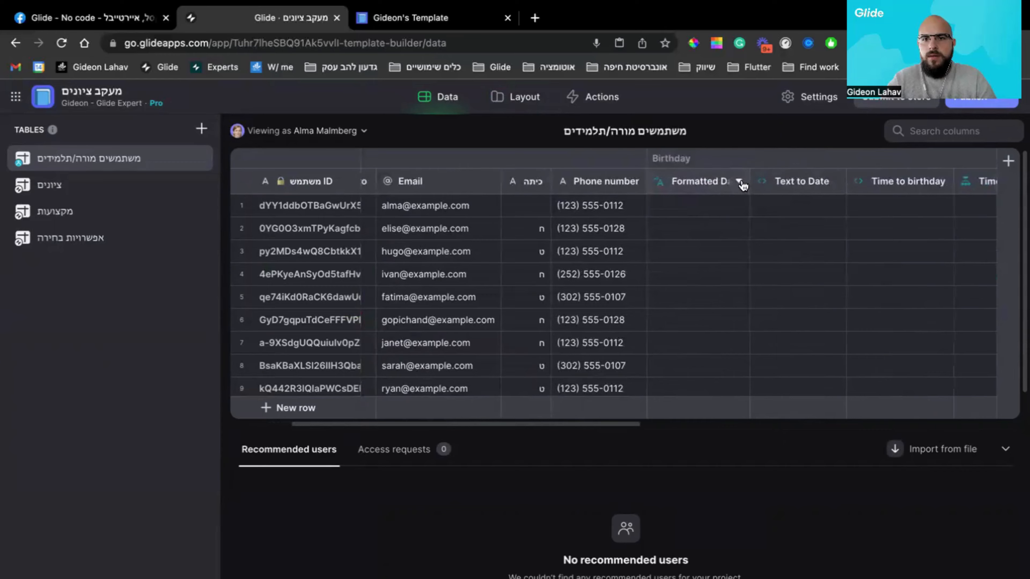
{"action": "left_click", "coordinate": [740, 183]}
{"action": "left_click", "coordinate": [657, 300]}
{"action": "left_click", "coordinate": [656, 407]}
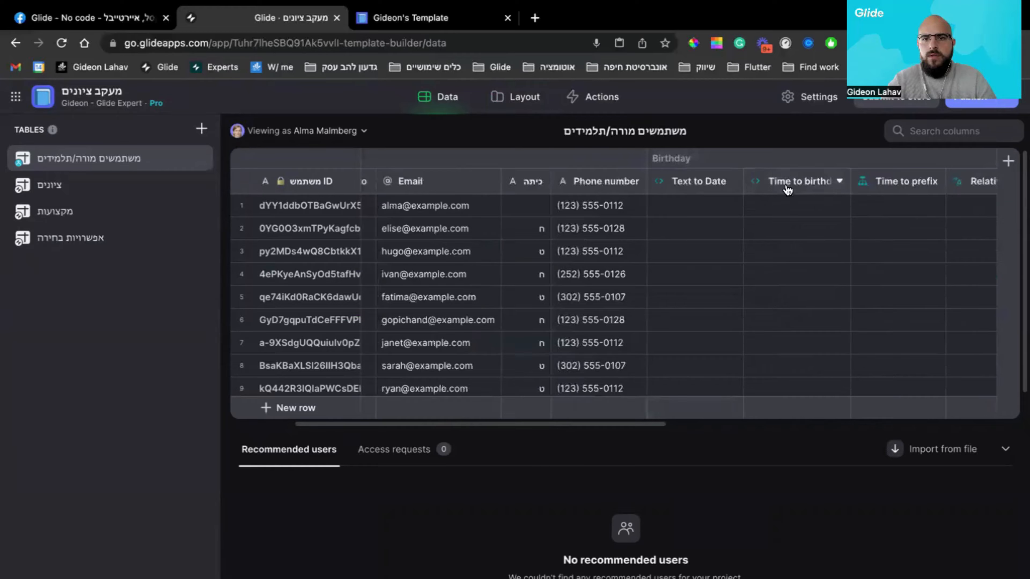
{"action": "left_click", "coordinate": [840, 183]}
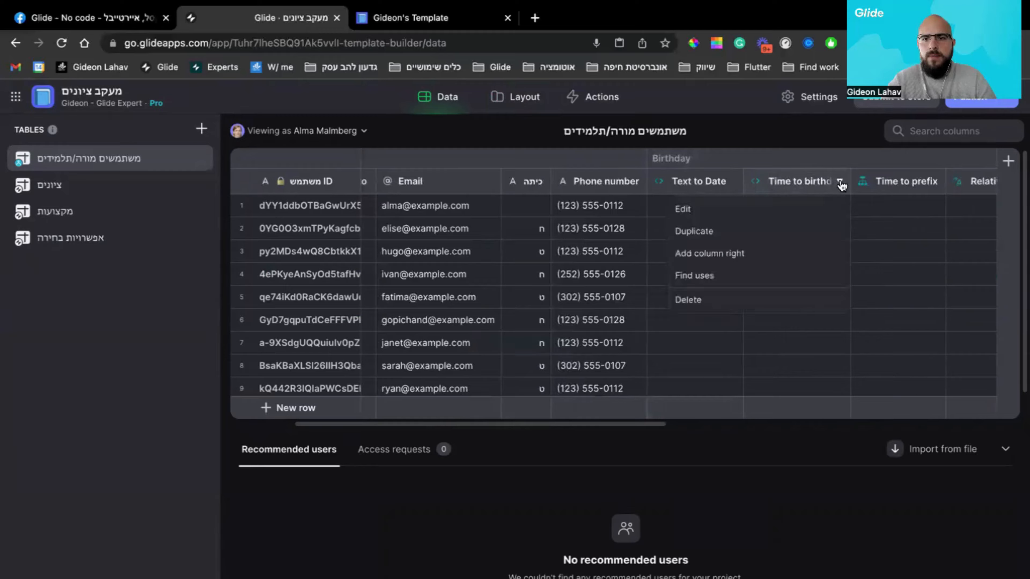
{"action": "left_click", "coordinate": [709, 301]}
{"action": "left_click", "coordinate": [656, 408]}
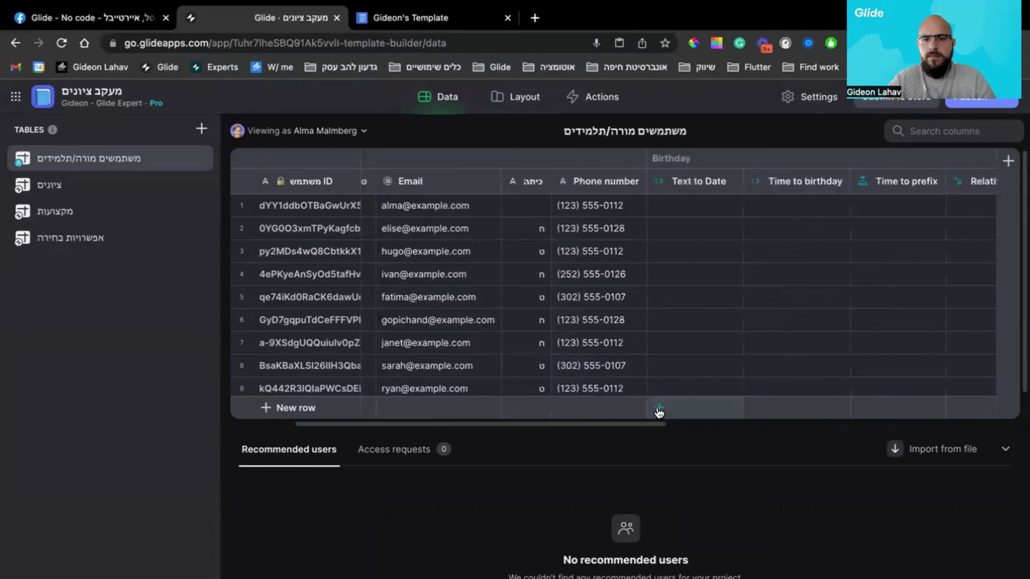
- Delete the Text to Date and Time to prefix columns from the Birthday group
{"action": "left_click", "coordinate": [733, 181]}
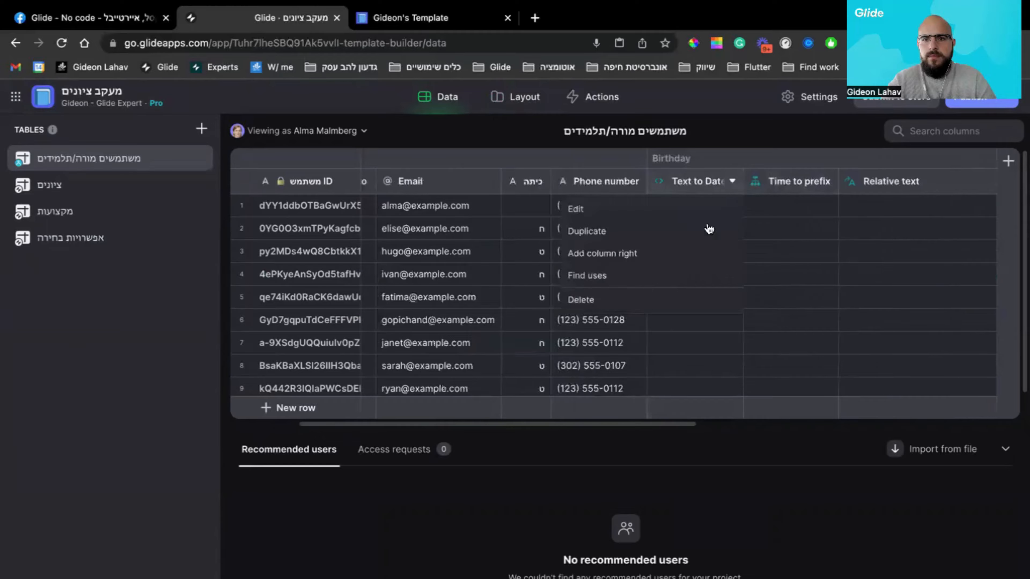
{"action": "left_click", "coordinate": [593, 301]}
{"action": "left_click", "coordinate": [656, 411]}
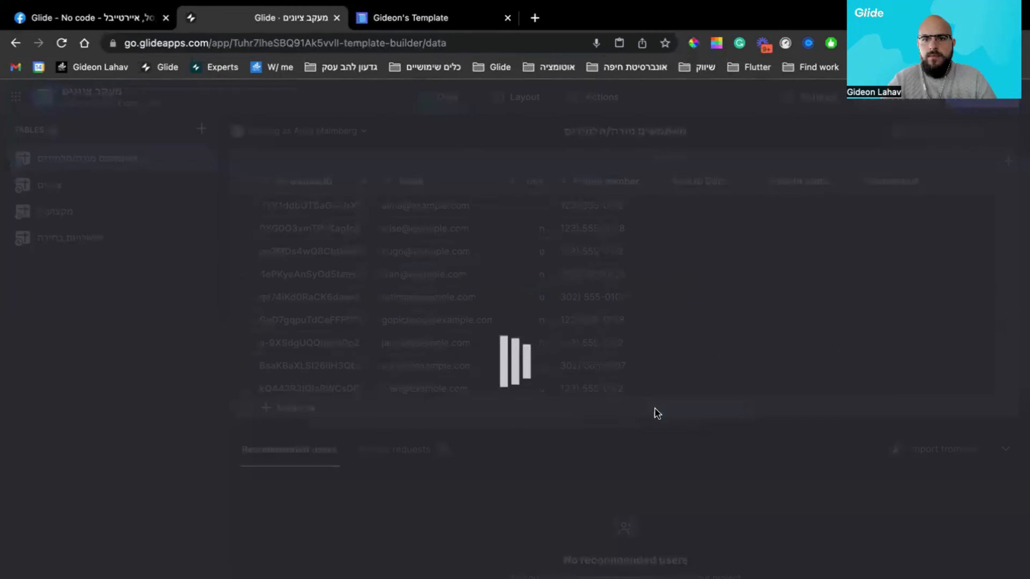
{"action": "left_click", "coordinate": [730, 181]}
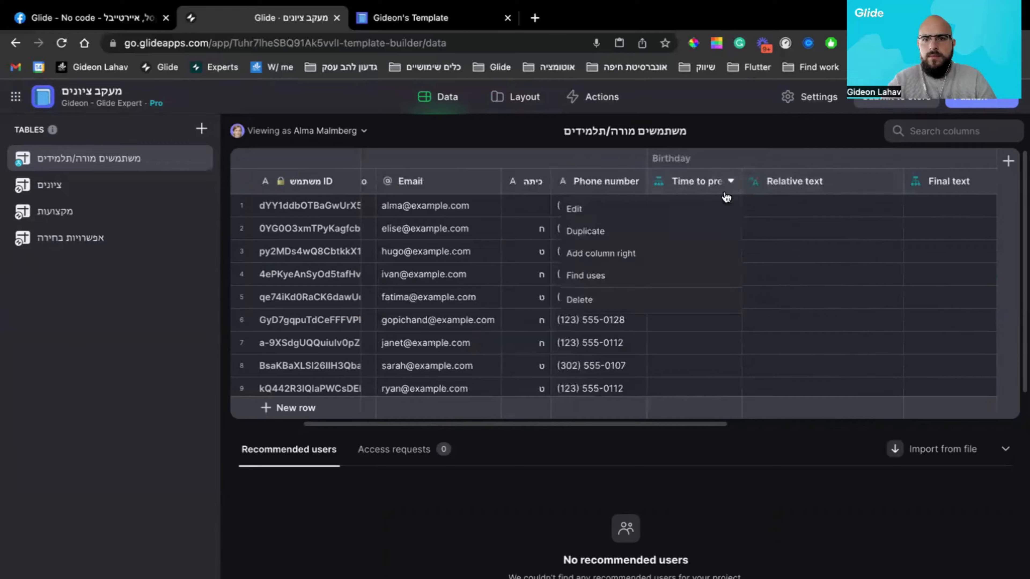
{"action": "left_click", "coordinate": [650, 300]}
{"action": "left_click", "coordinate": [655, 410]}
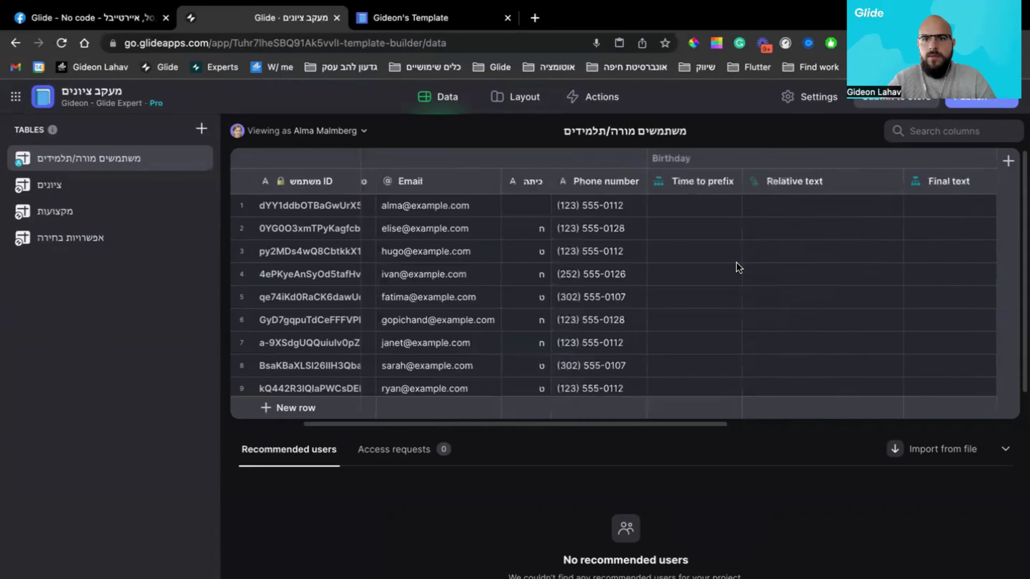
- Delete the Relative text and Final text columns, the last ones in the Birthday group
{"action": "left_click", "coordinate": [797, 181]}
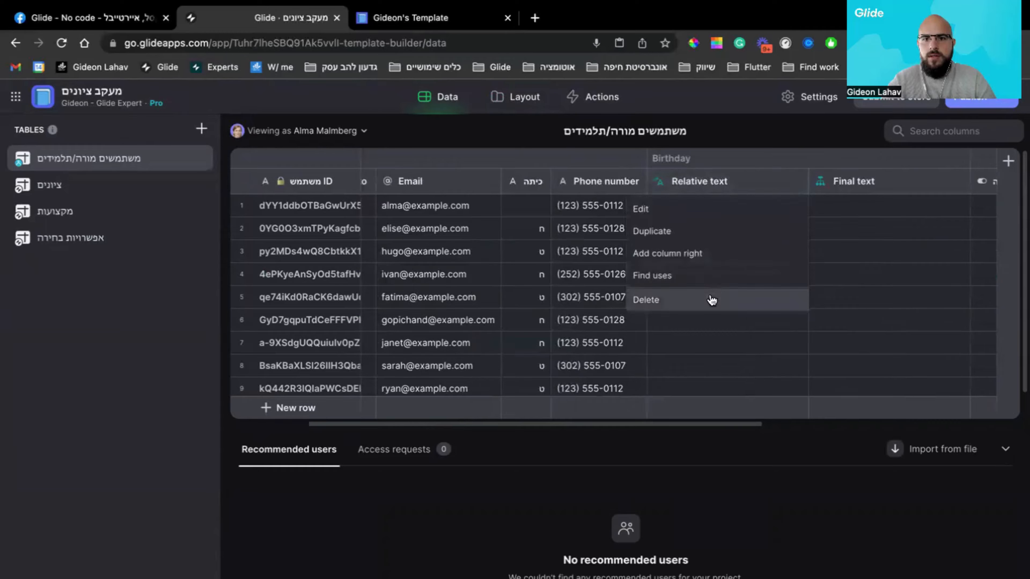
{"action": "left_click", "coordinate": [771, 299]}
{"action": "left_click", "coordinate": [658, 407]}
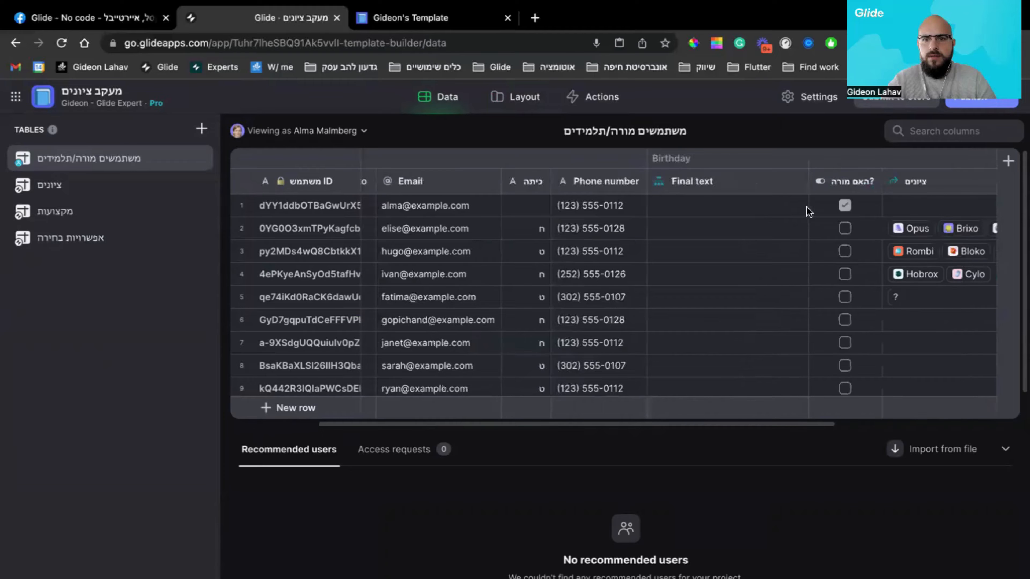
{"action": "left_click", "coordinate": [797, 183]}
{"action": "left_click", "coordinate": [654, 300]}
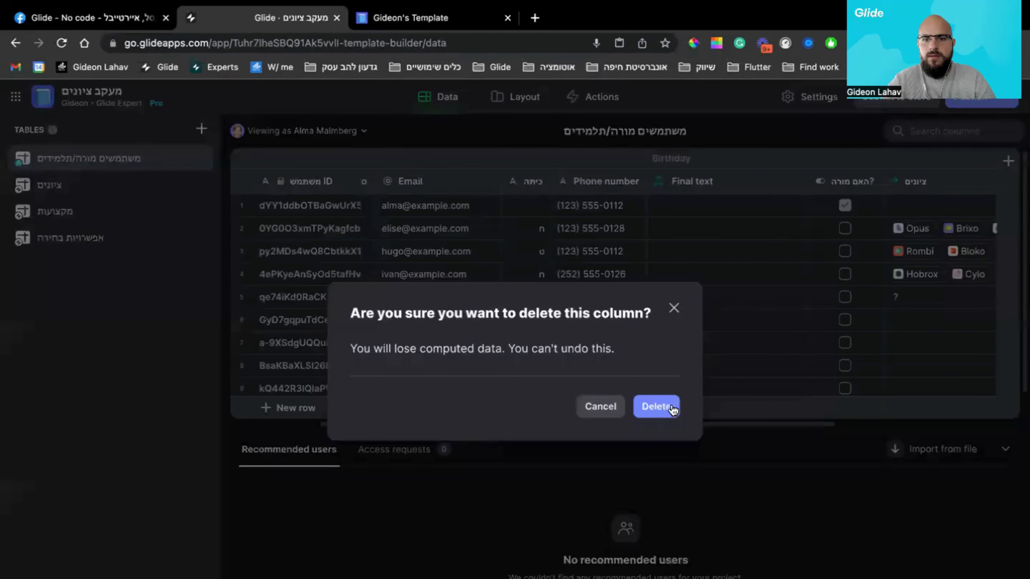
{"action": "left_click", "coordinate": [668, 407]}
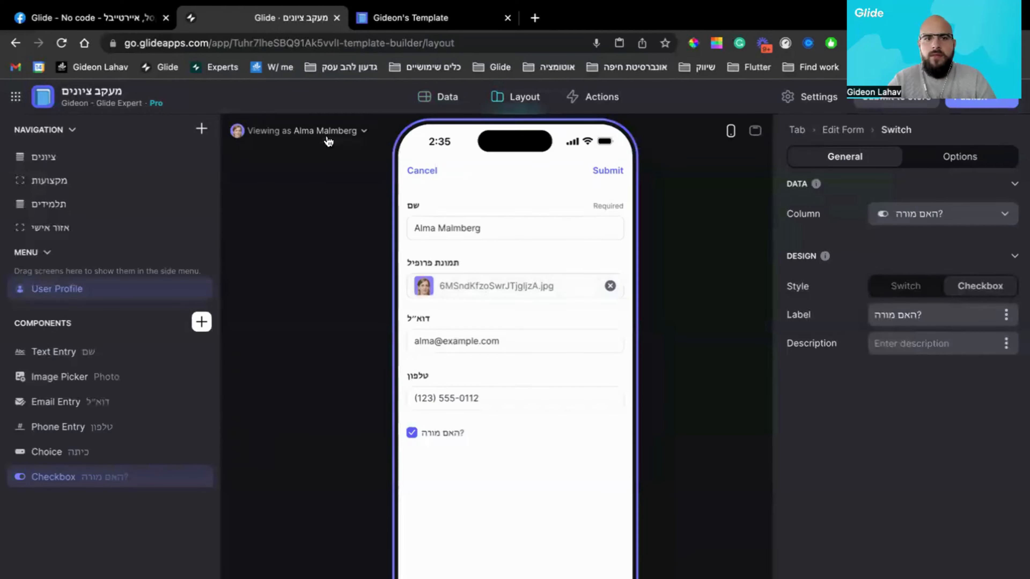
- Check the roles in the view-as user list, and fill the last user's empty תפקיד מילולי cell with תלמיד in the users table
{"action": "left_click", "coordinate": [318, 131]}
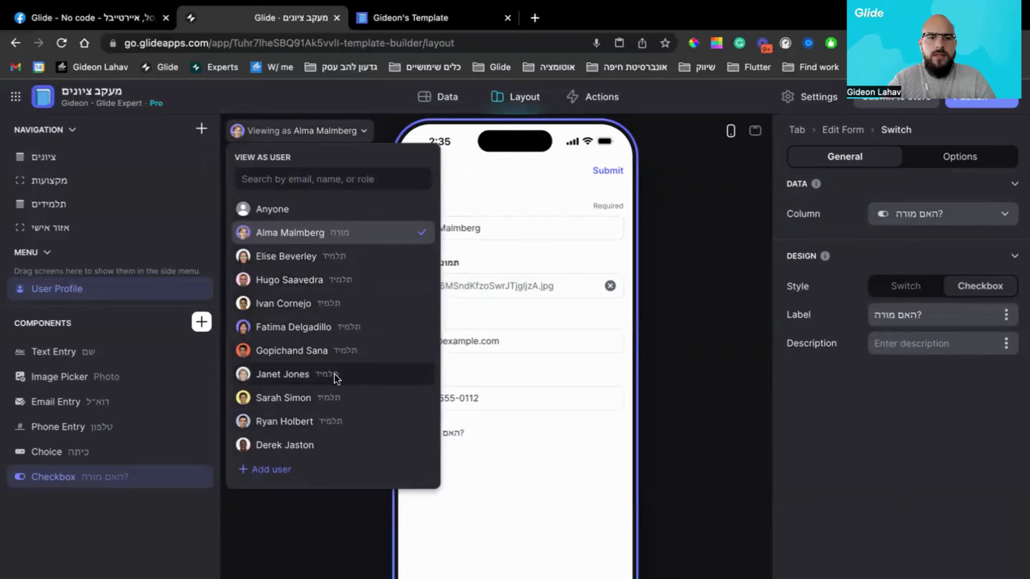
{"action": "left_click", "coordinate": [438, 101]}
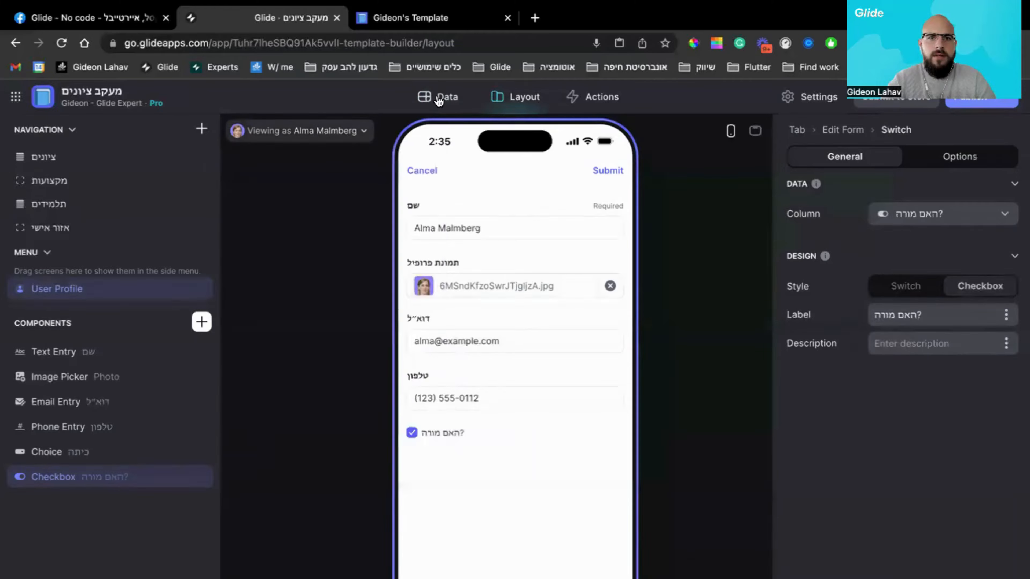
{"action": "left_click", "coordinate": [439, 97]}
{"action": "scroll", "coordinate": [764, 242], "scroll_direction": "right", "scroll_amount": 3}
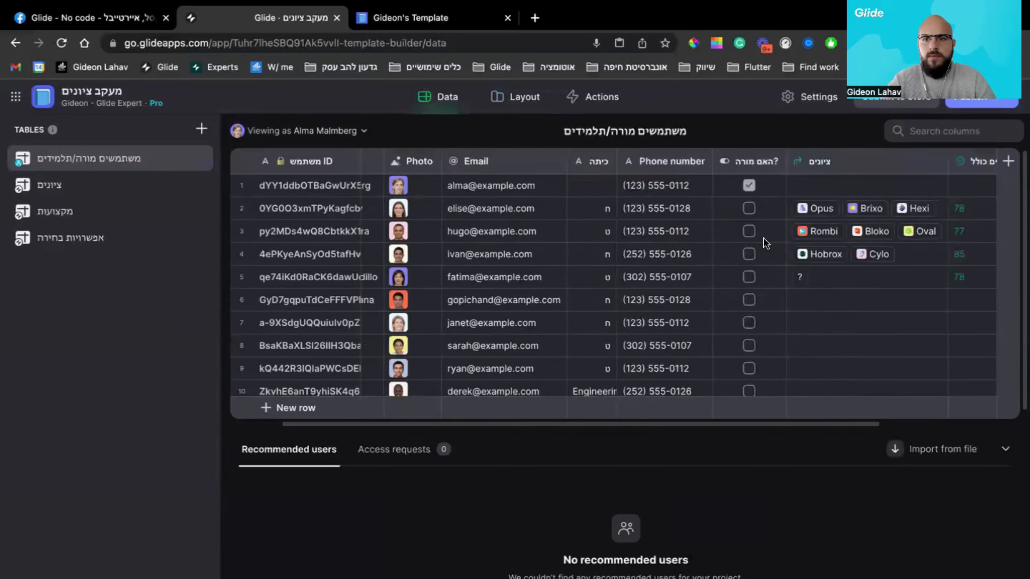
{"action": "scroll", "coordinate": [883, 198], "scroll_direction": "right", "scroll_amount": 6}
{"action": "scroll", "coordinate": [884, 199], "scroll_direction": "down", "scroll_amount": 1}
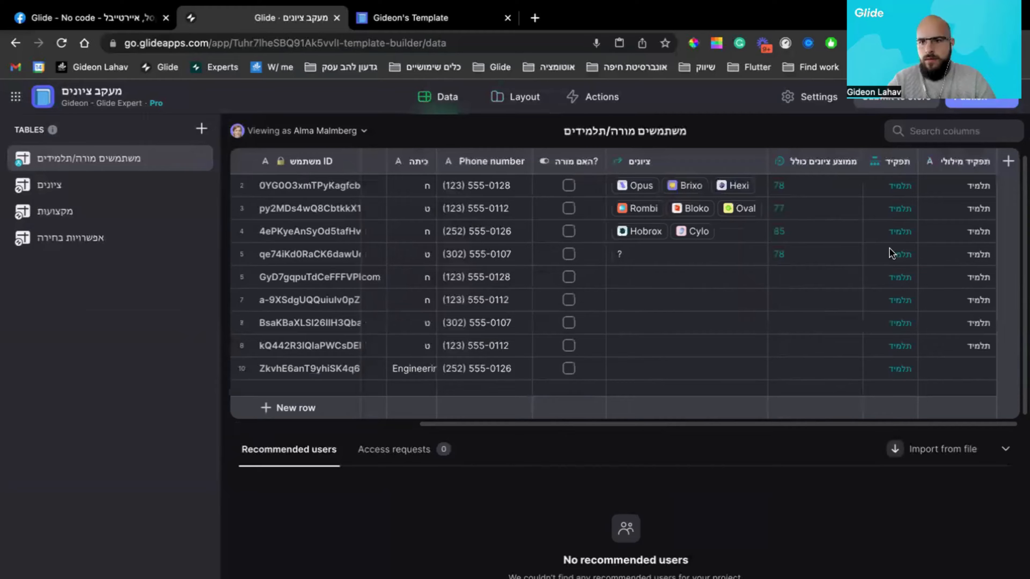
{"action": "left_click", "coordinate": [908, 371]}
{"action": "left_click", "coordinate": [958, 376]}
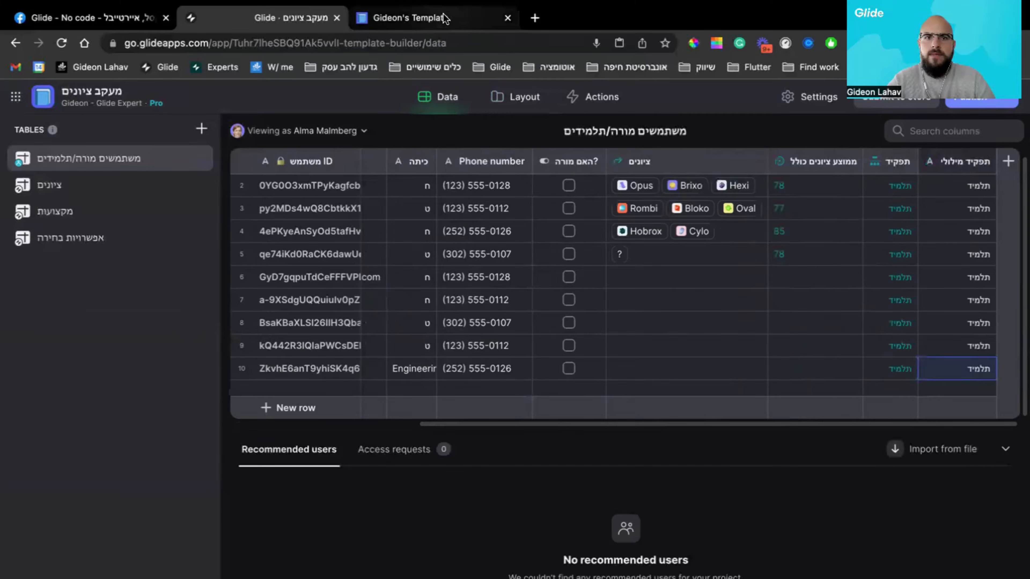
- Check the user list in the already open template preview, reload that page, and close its tab
{"action": "left_click", "coordinate": [422, 17]}
{"action": "left_click", "coordinate": [829, 109]}
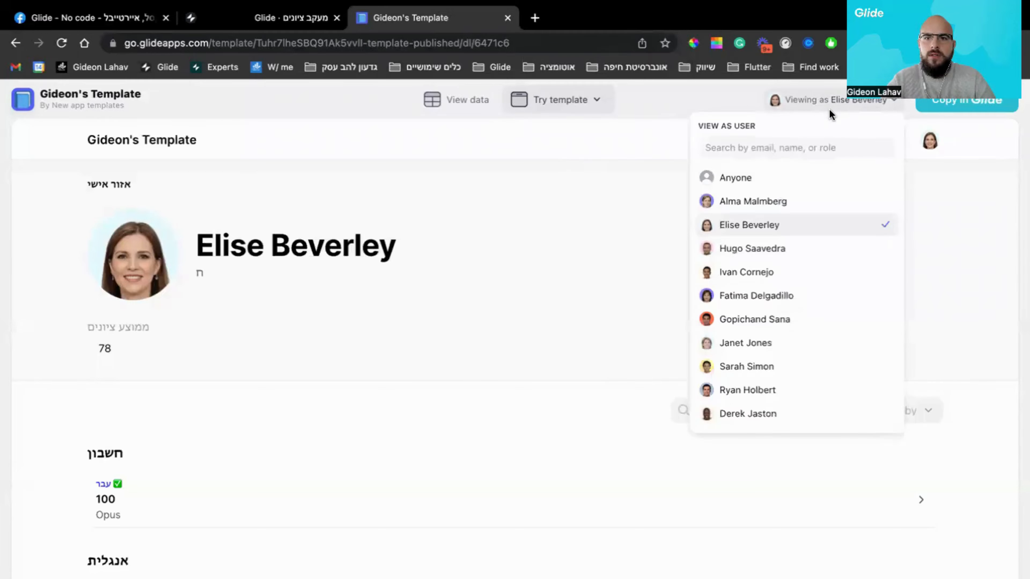
{"action": "left_click", "coordinate": [487, 103]}
{"action": "left_click", "coordinate": [61, 43]}
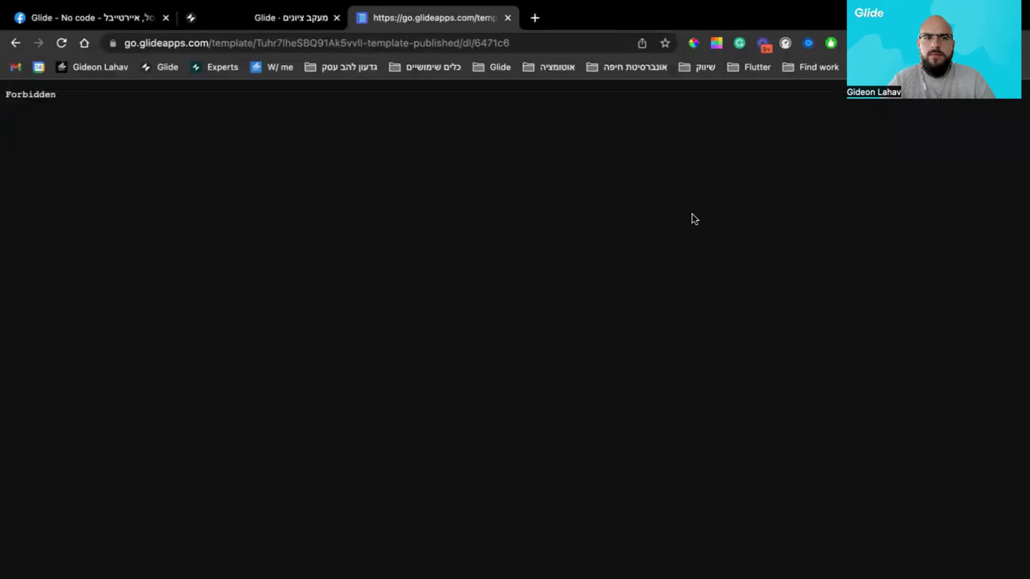
{"action": "left_click", "coordinate": [507, 18]}
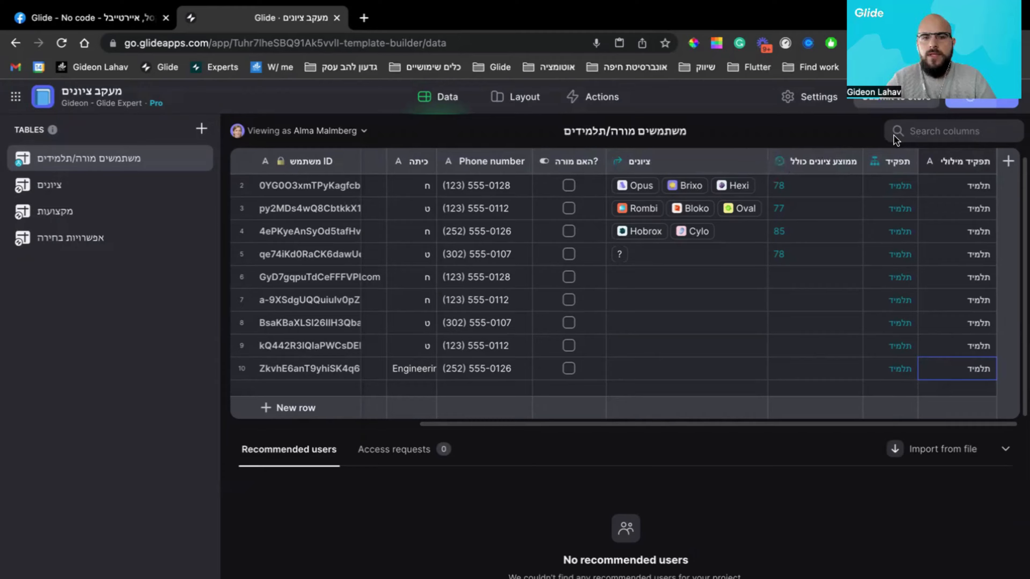
- Publish the template again, copy its private share link, and open the link in a new browser tab
{"action": "left_click", "coordinate": [1012, 106]}
{"action": "left_click", "coordinate": [994, 198]}
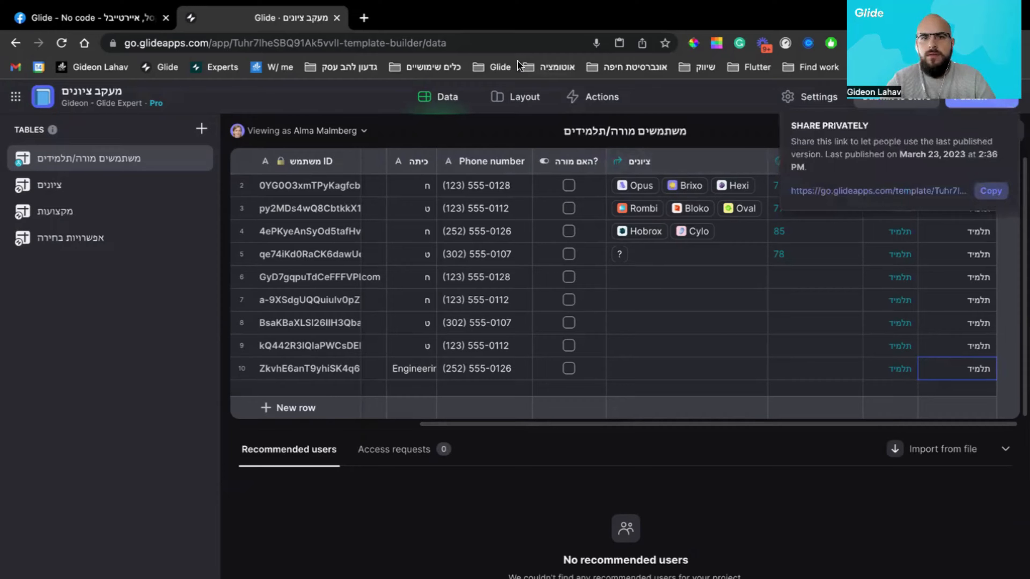
{"action": "left_click", "coordinate": [363, 17]}
{"action": "key", "text": "super+v"}
{"action": "key", "text": "Return"}
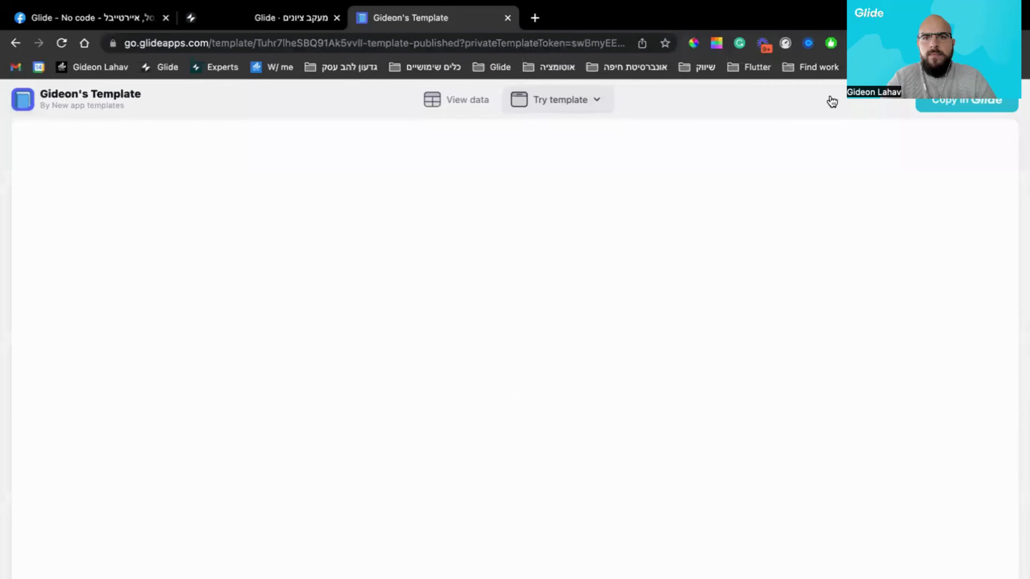
- Preview the published template as the מורה user and as several תלמיד users
{"action": "left_click", "coordinate": [828, 105]}
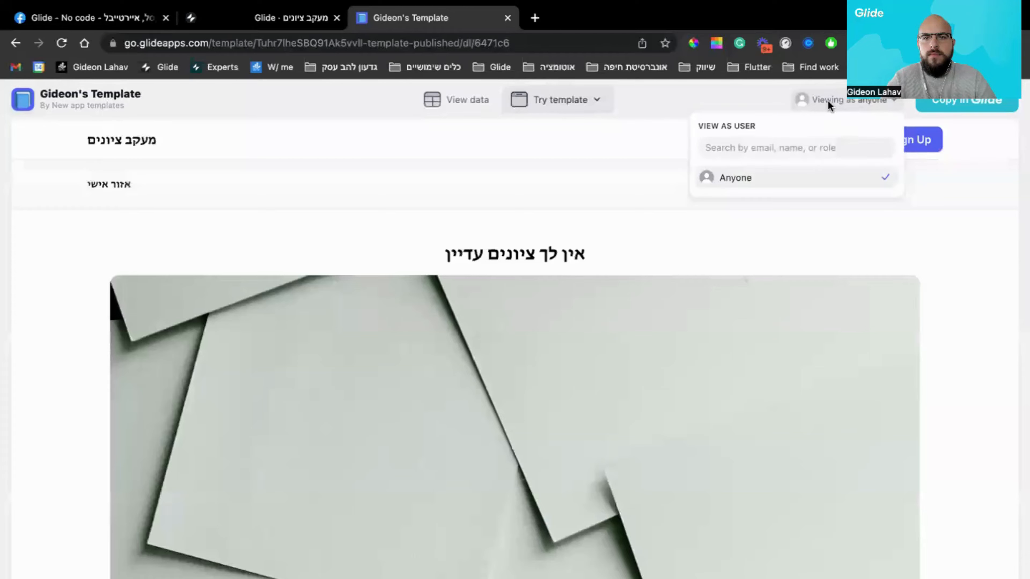
{"action": "left_click", "coordinate": [827, 104]}
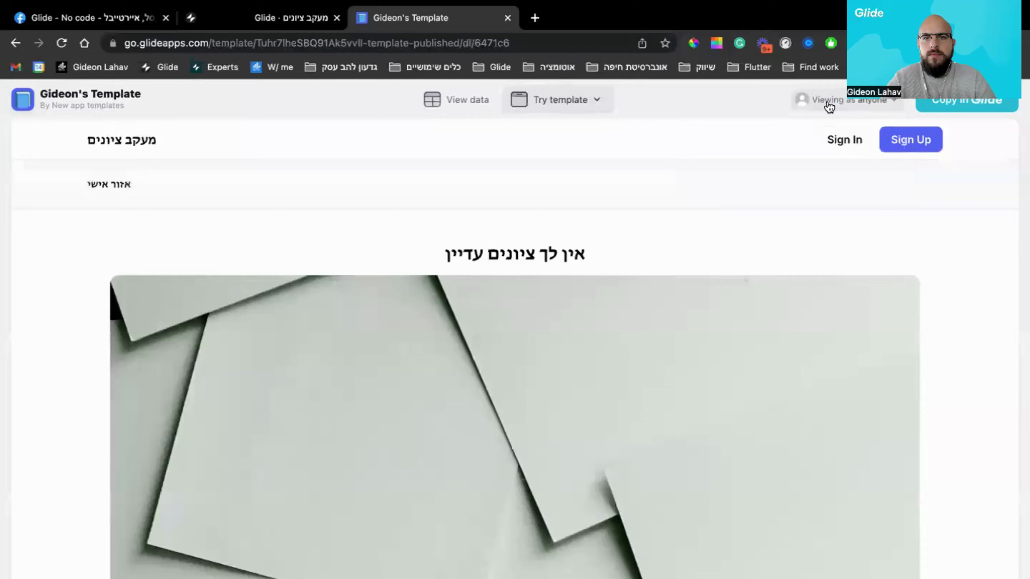
{"action": "left_click", "coordinate": [828, 104]}
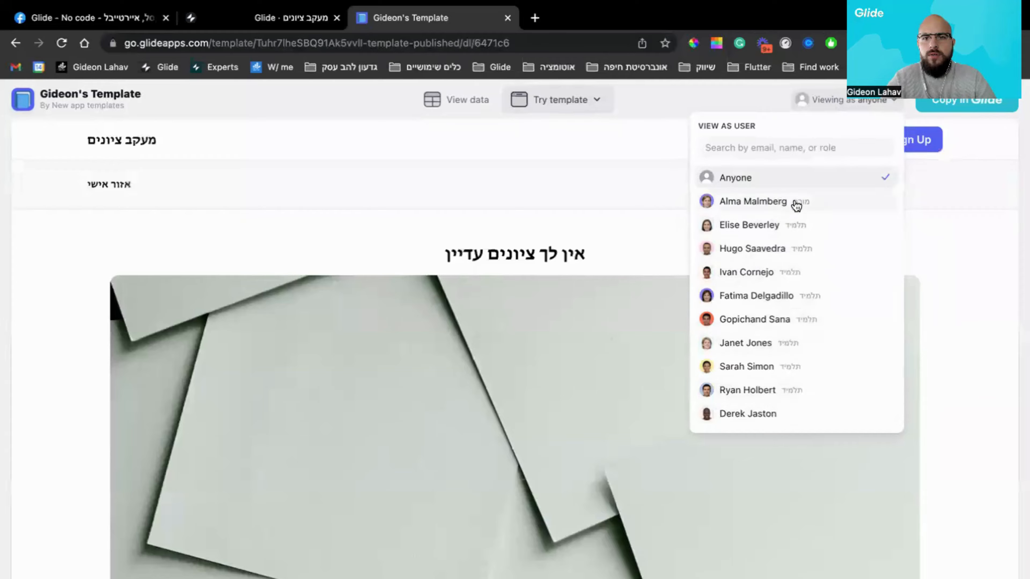
{"action": "left_click", "coordinate": [772, 211]}
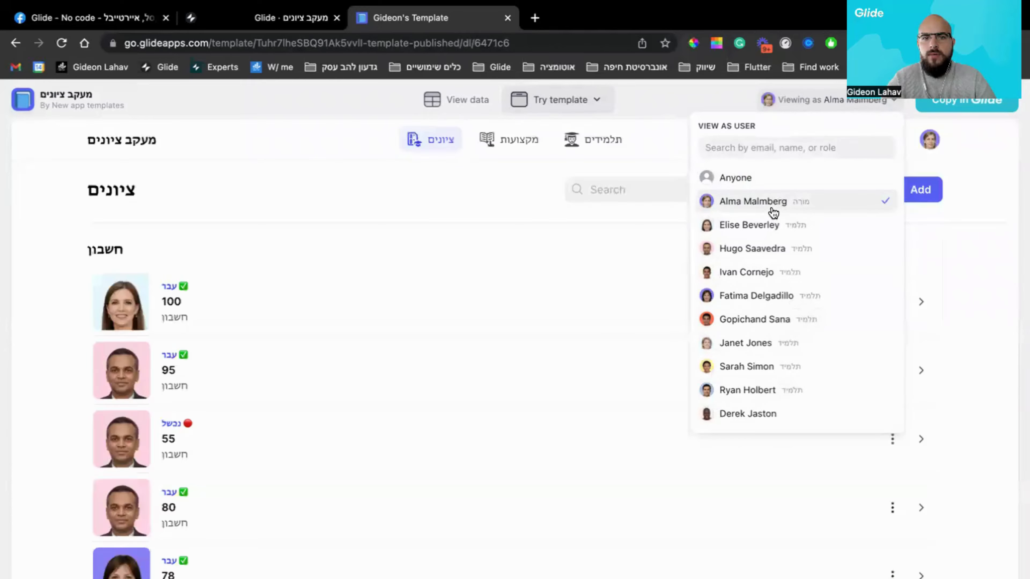
{"action": "left_click", "coordinate": [770, 224]}
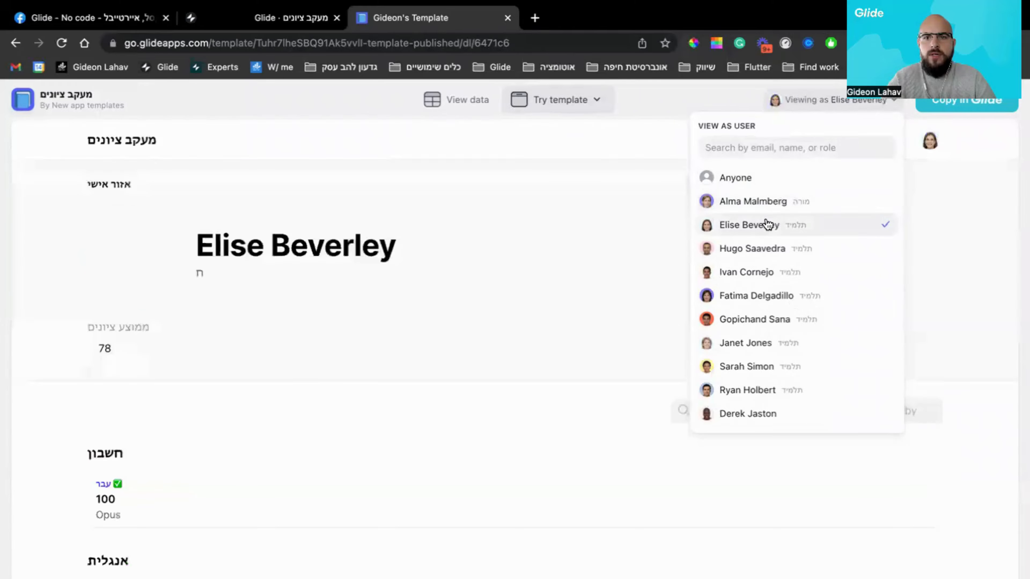
{"action": "left_click", "coordinate": [770, 269]}
{"action": "left_click", "coordinate": [772, 320]}
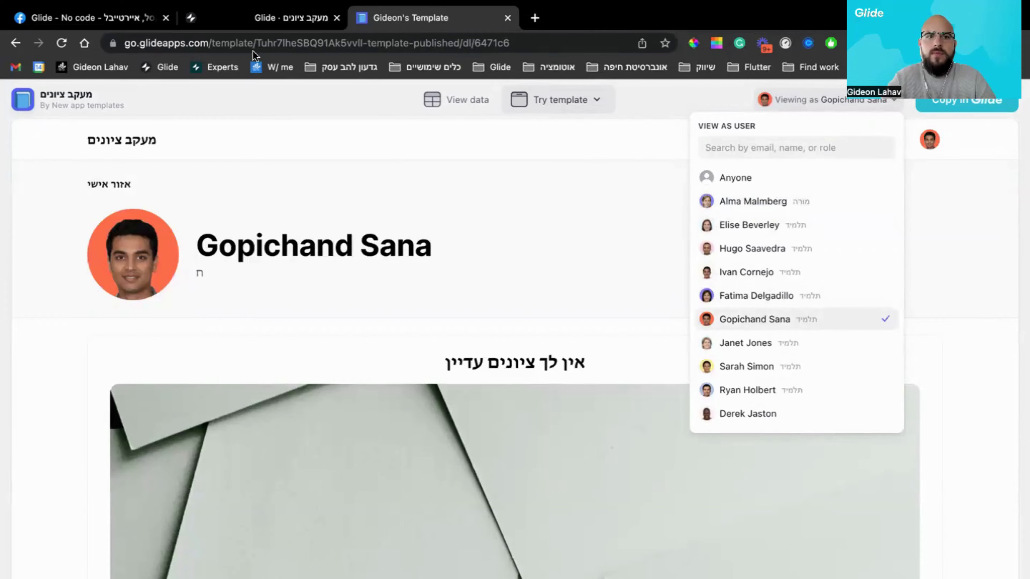
- Return to the app builder's layout editor and cancel the open edit form on the User Profile screen
{"action": "left_click", "coordinate": [625, 166]}
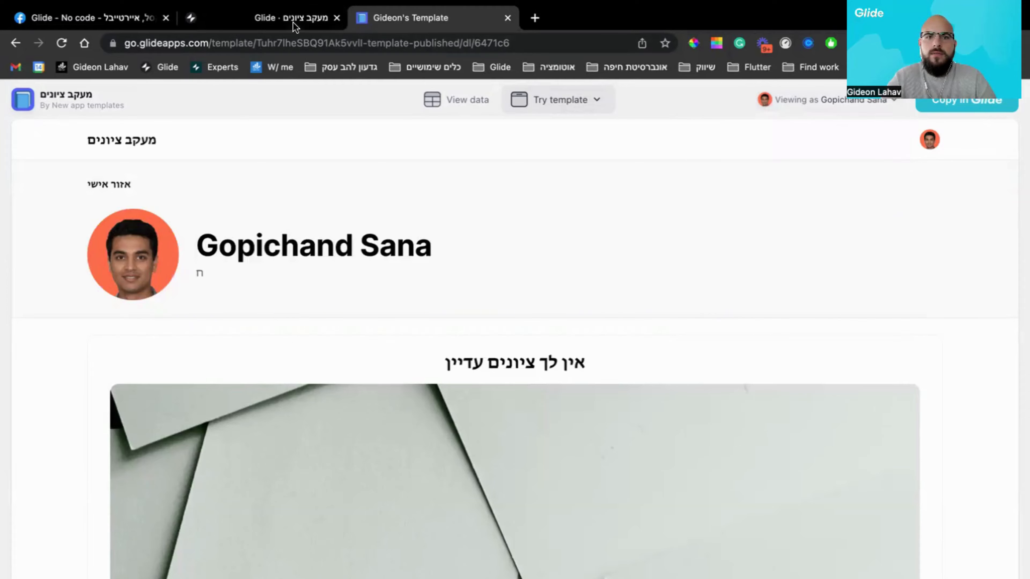
{"action": "left_click", "coordinate": [280, 22]}
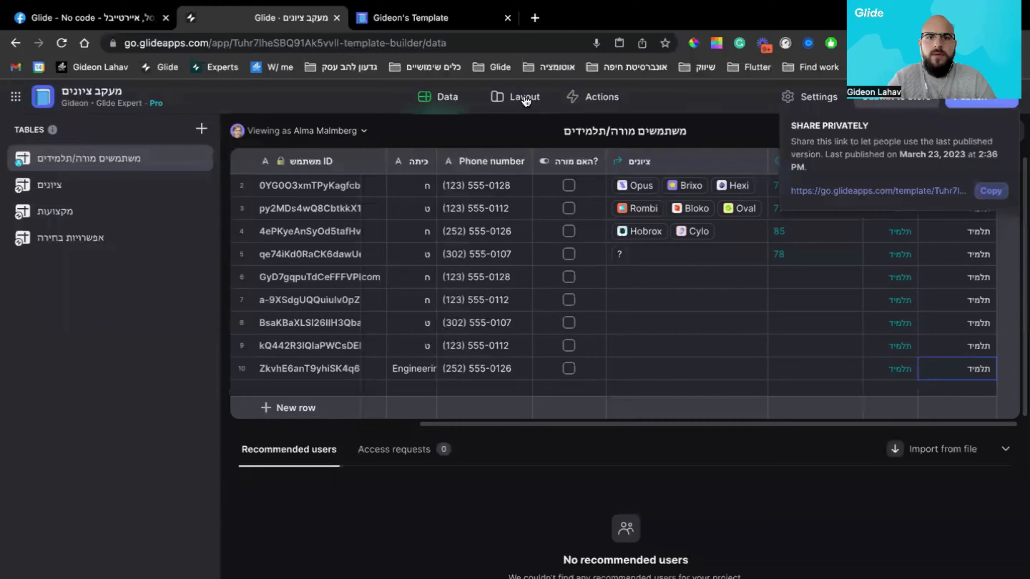
{"action": "left_click", "coordinate": [472, 101]}
{"action": "left_click", "coordinate": [531, 99]}
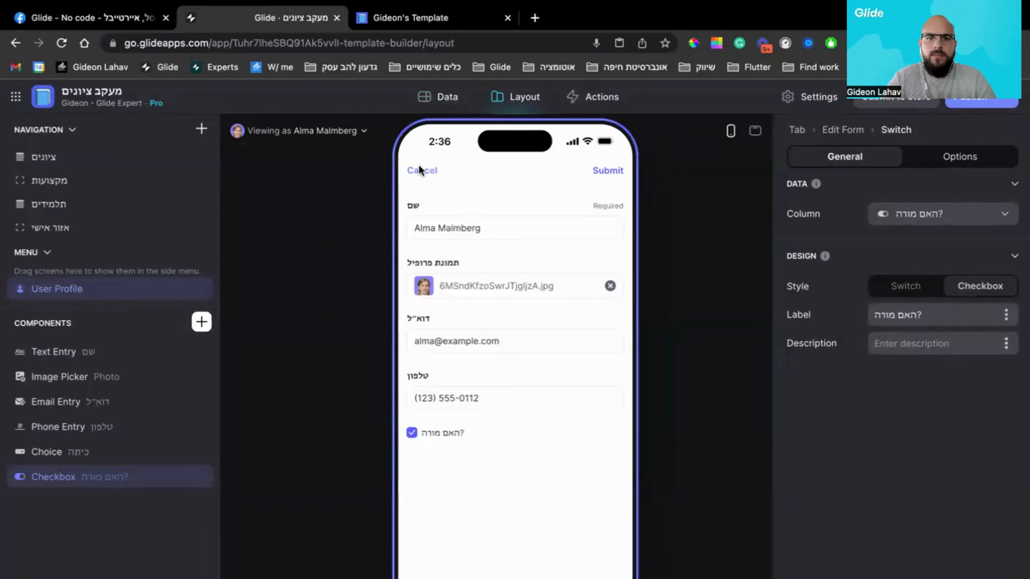
{"action": "left_click", "coordinate": [420, 167]}
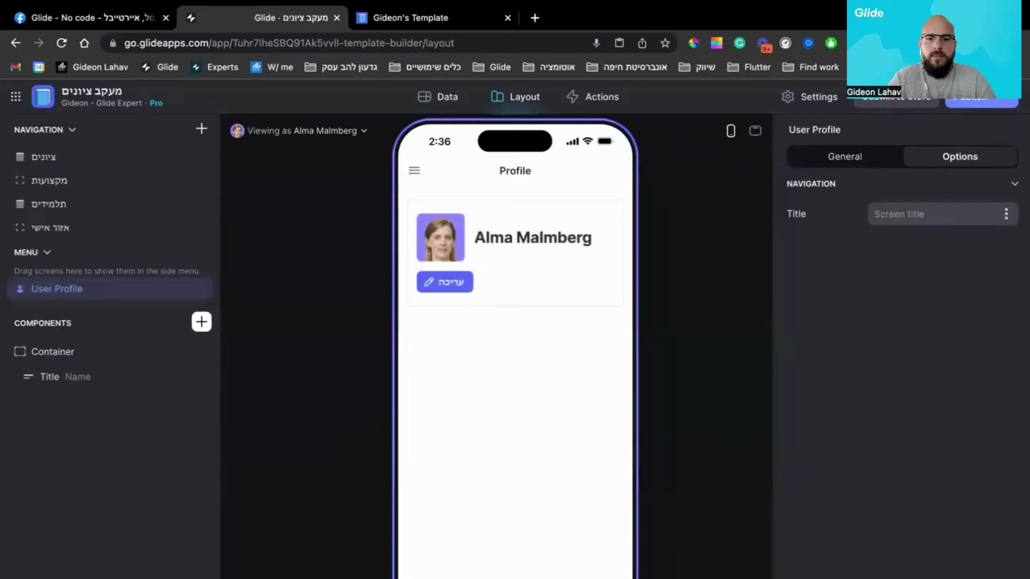
- Review the ציונים and מקצועות screens, and open the new-grade form from the חשבון subject's details
{"action": "left_click", "coordinate": [48, 204]}
{"action": "left_click", "coordinate": [48, 181]}
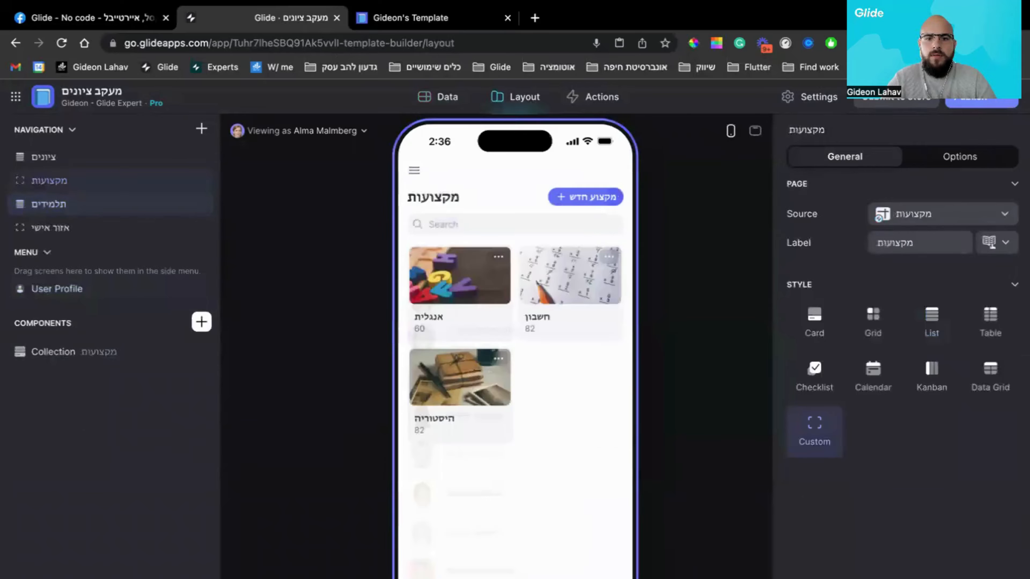
{"action": "left_click", "coordinate": [547, 302]}
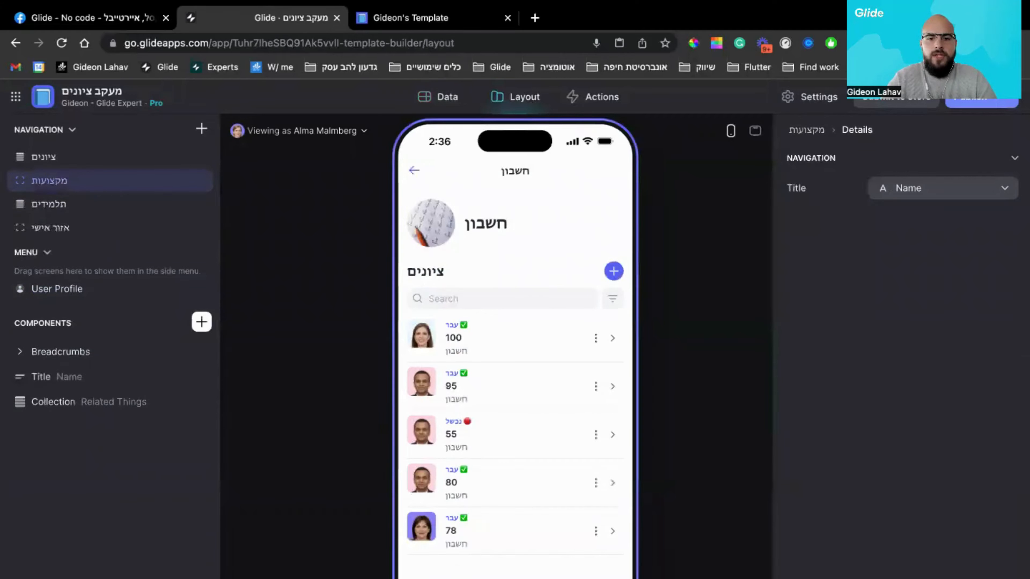
{"action": "left_click", "coordinate": [68, 157]}
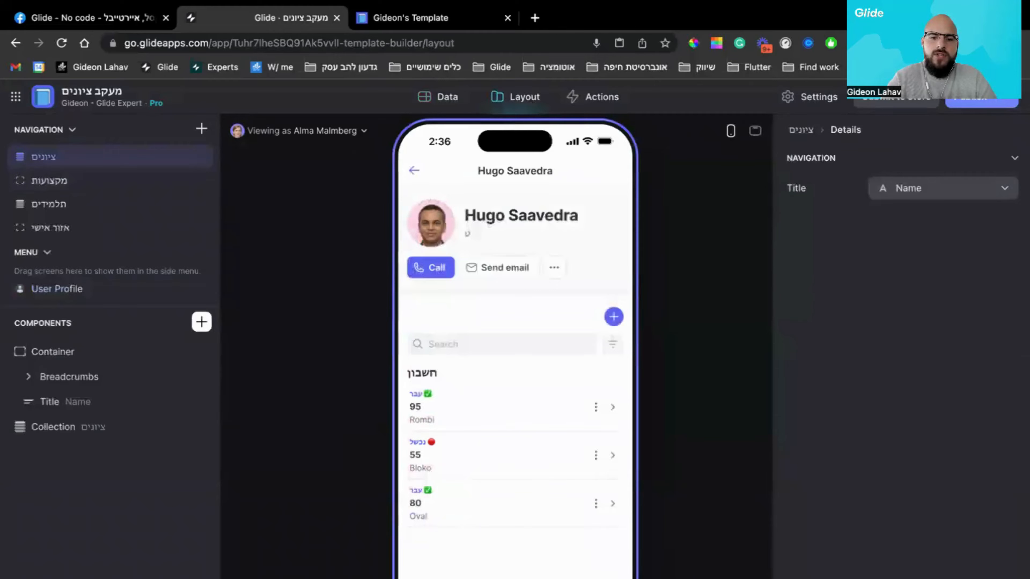
{"action": "left_click", "coordinate": [48, 181]}
{"action": "left_click", "coordinate": [612, 272]}
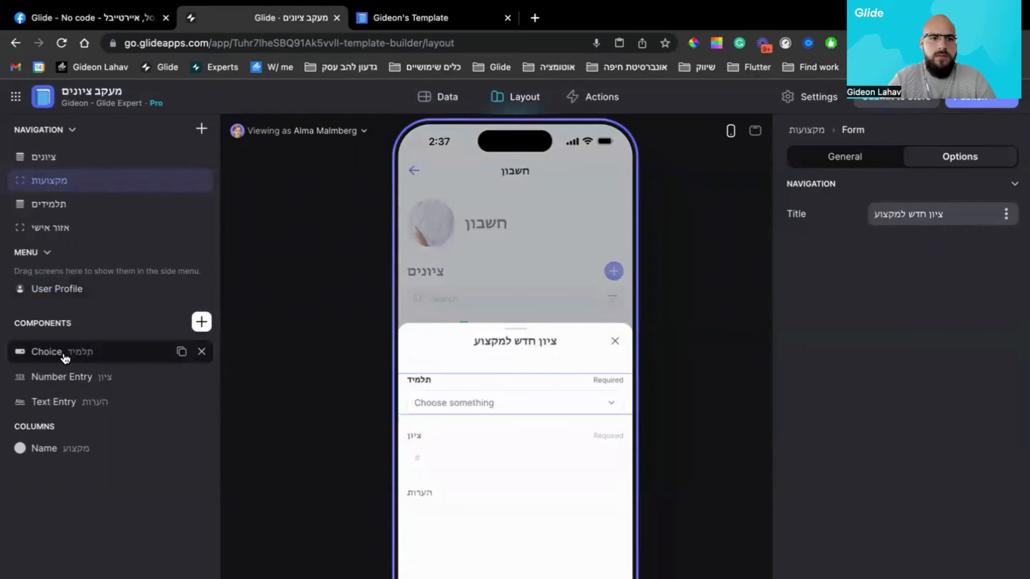
- Try מקצועות as the destination sheet of the new-grade form, and undo that change
{"action": "left_click", "coordinate": [845, 157]}
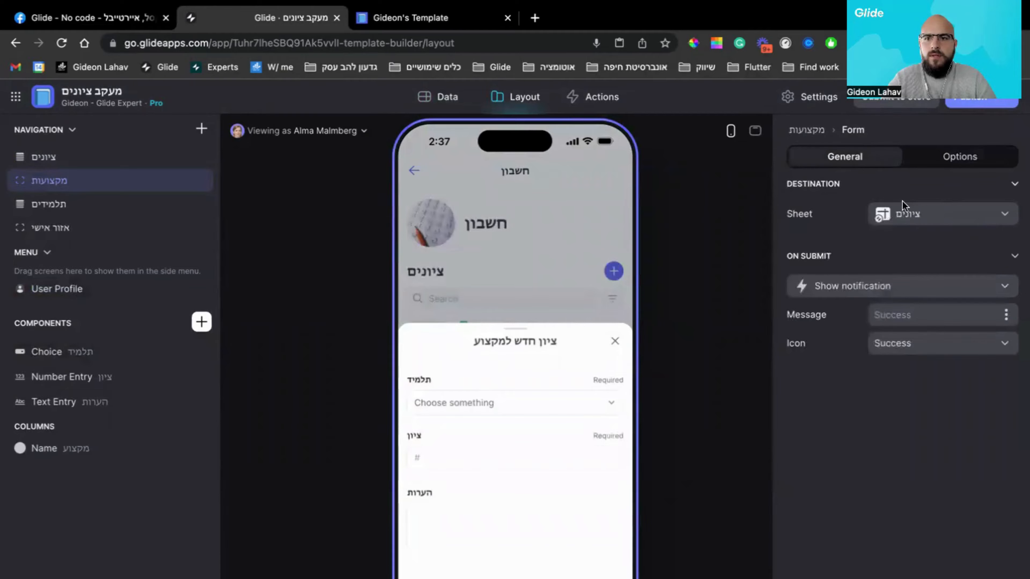
{"action": "left_click", "coordinate": [912, 222]}
{"action": "left_click", "coordinate": [903, 298]}
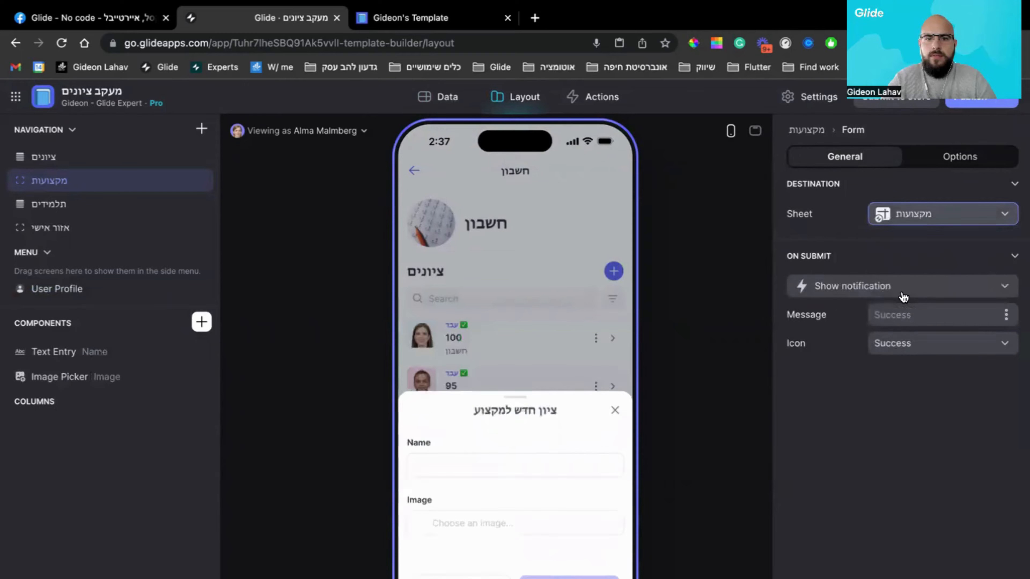
{"action": "key", "text": "ctrl+z"}
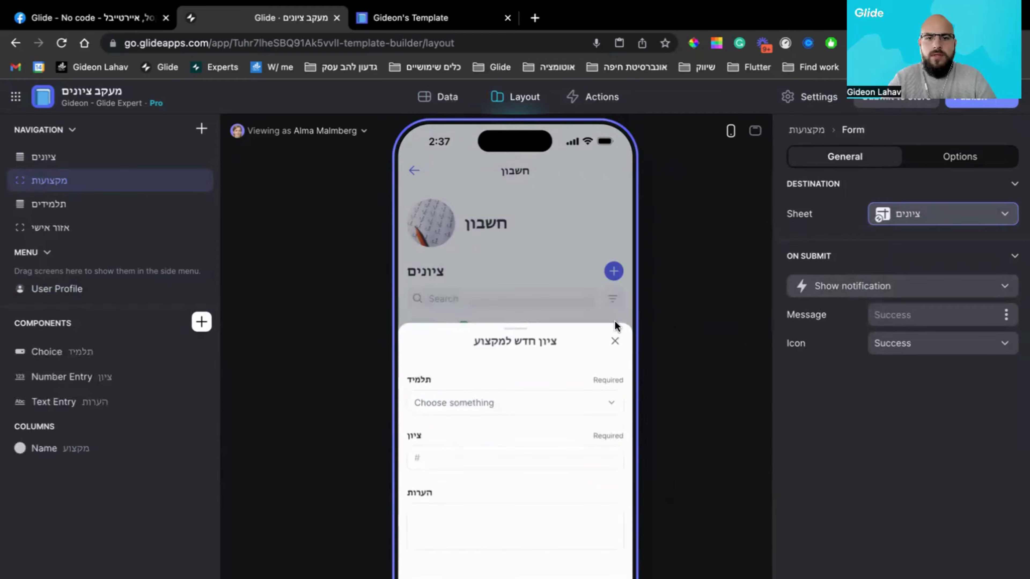
- Check the new-grade form's student choices, its מקצוע column mapping, and the components and values available to insert
{"action": "left_click", "coordinate": [460, 402]}
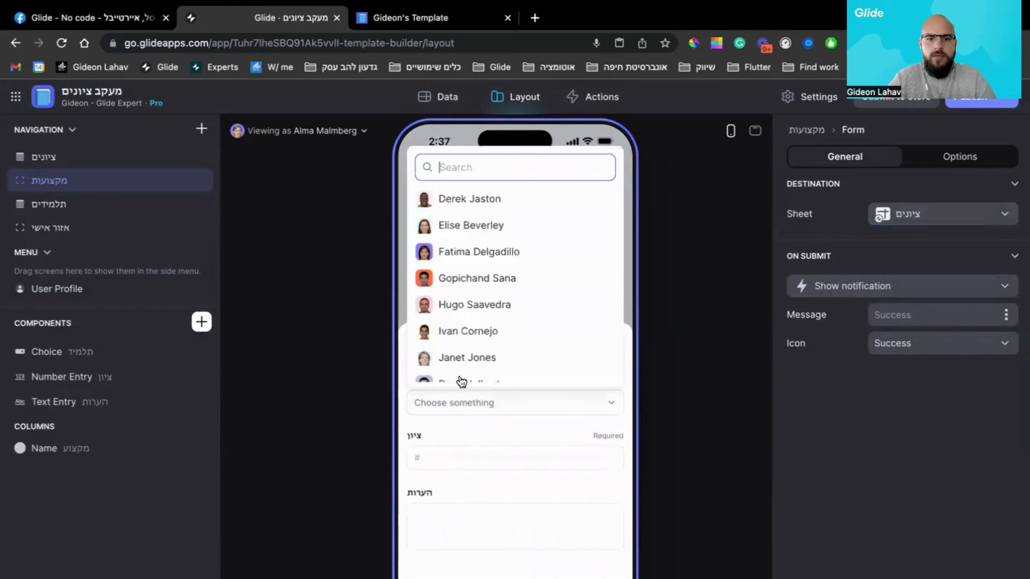
{"action": "left_click", "coordinate": [68, 464]}
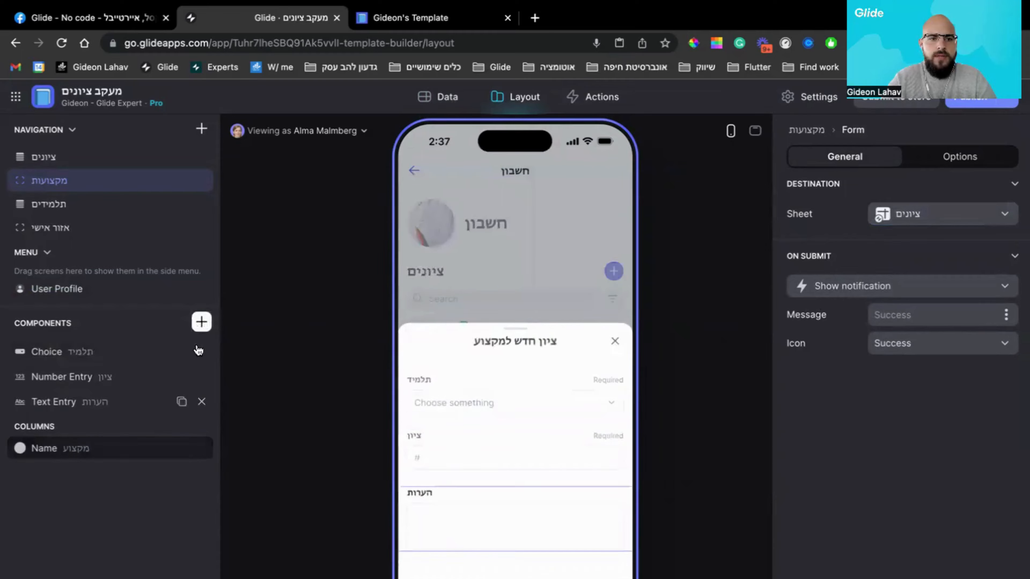
{"action": "left_click", "coordinate": [201, 321]}
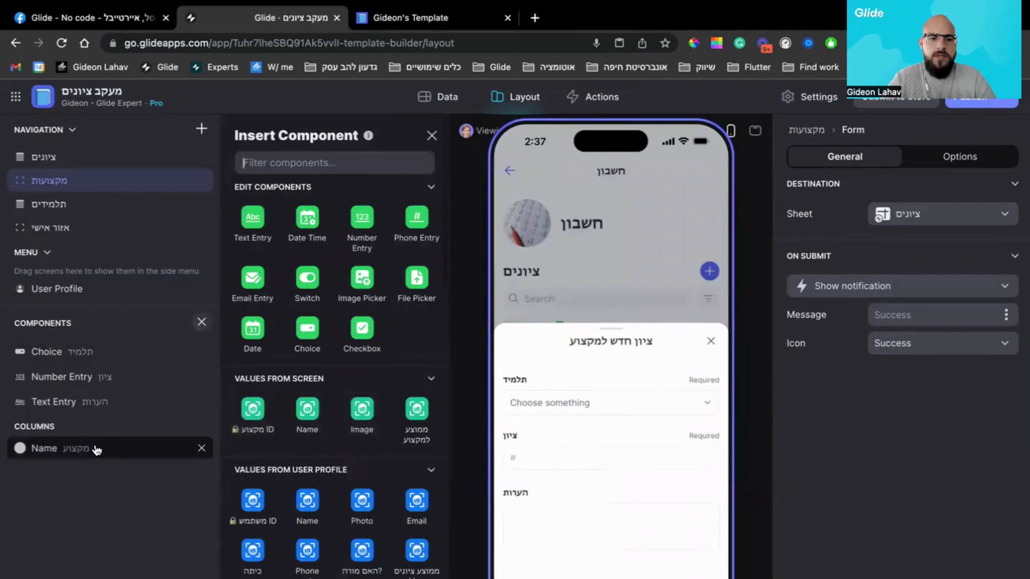
- Rename the Name column of the מקצועות table to שם מקצוע
{"action": "left_click", "coordinate": [419, 102]}
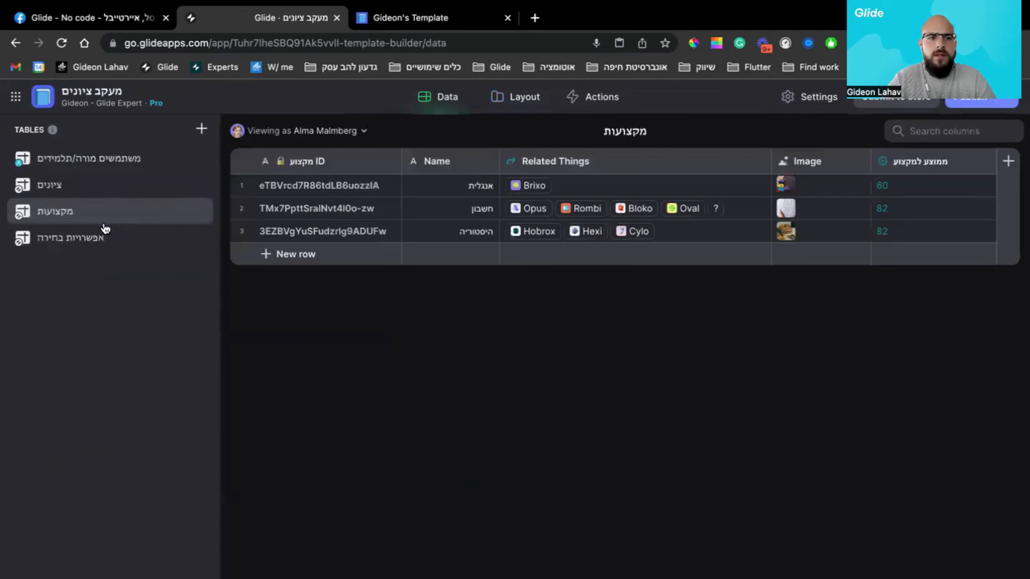
{"action": "left_click", "coordinate": [434, 162]}
{"action": "left_click", "coordinate": [433, 163]}
{"action": "type", "text": "ao"}
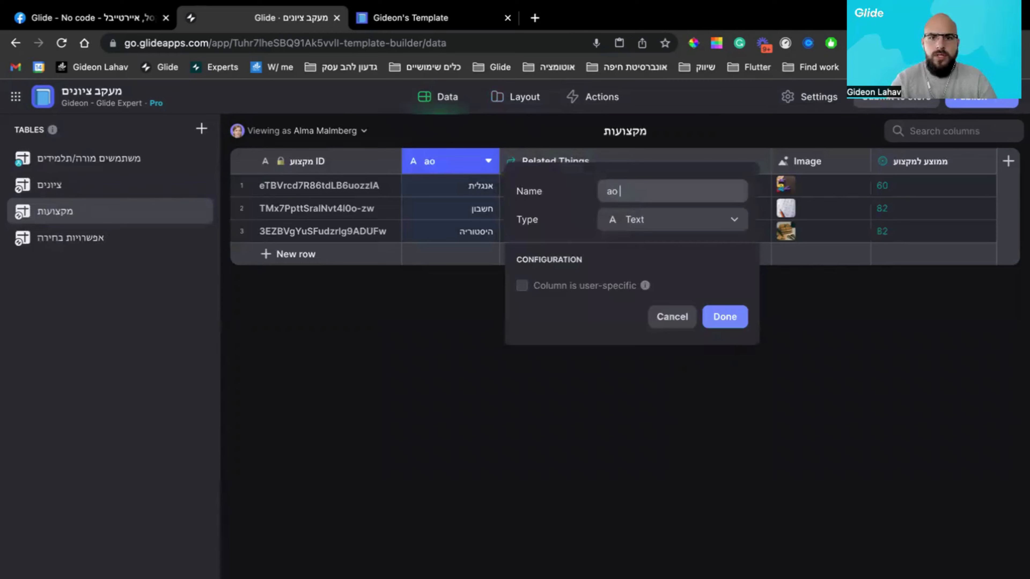
{"action": "type", "text": "ם מקצוע"}
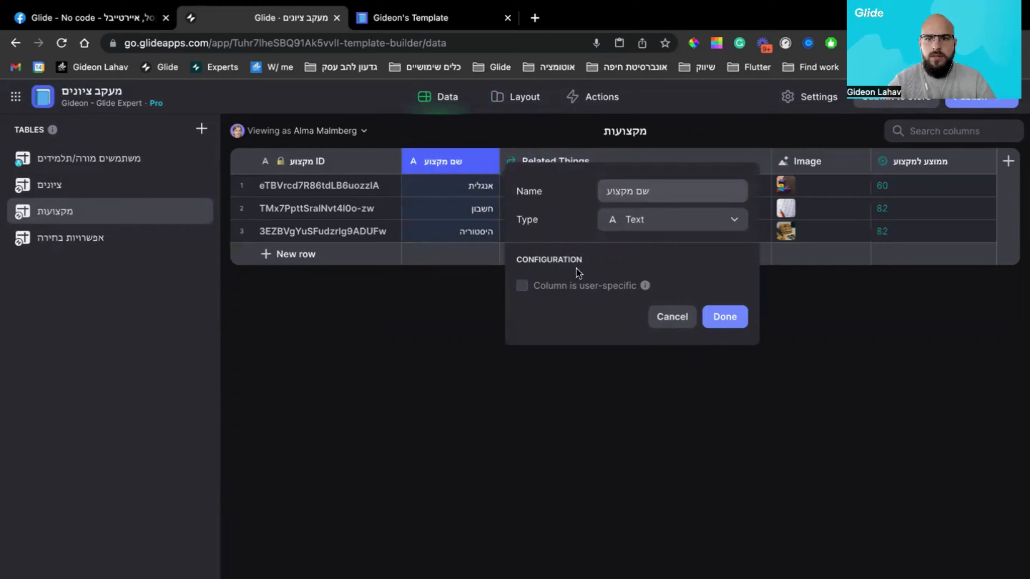
{"action": "left_click", "coordinate": [724, 317]}
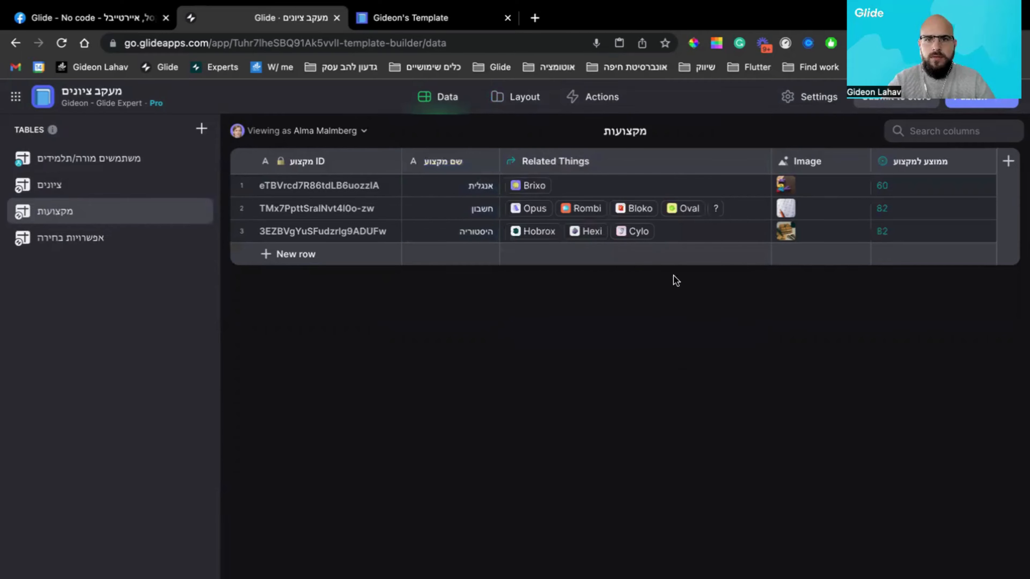
- Rename the Image column of the מקצועות table to תמונה של מקצוע
{"action": "left_click", "coordinate": [815, 162]}
{"action": "type", "text": "ת"}
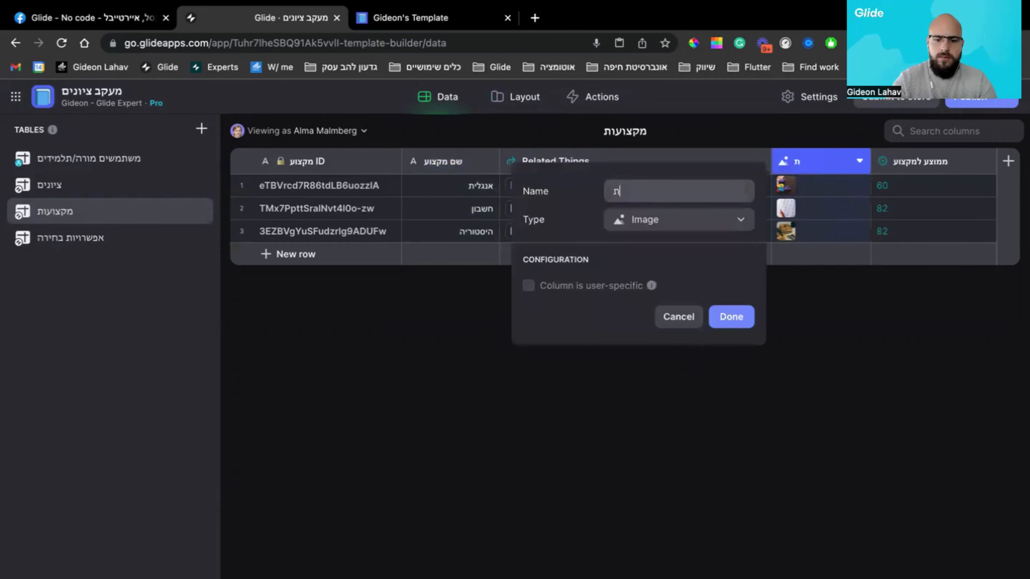
{"action": "type", "text": "מונה של מקצוע"}
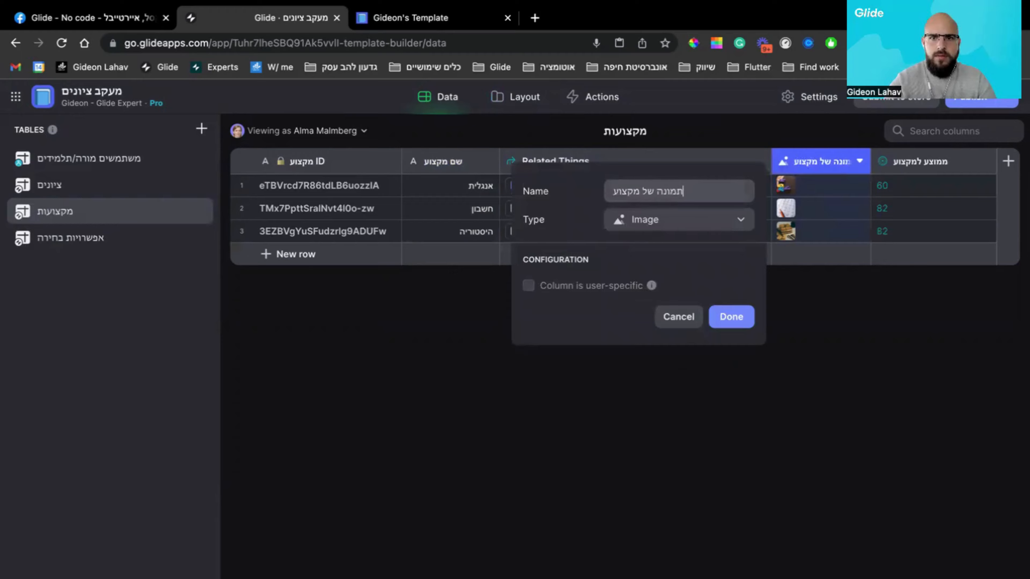
{"action": "left_click", "coordinate": [728, 321]}
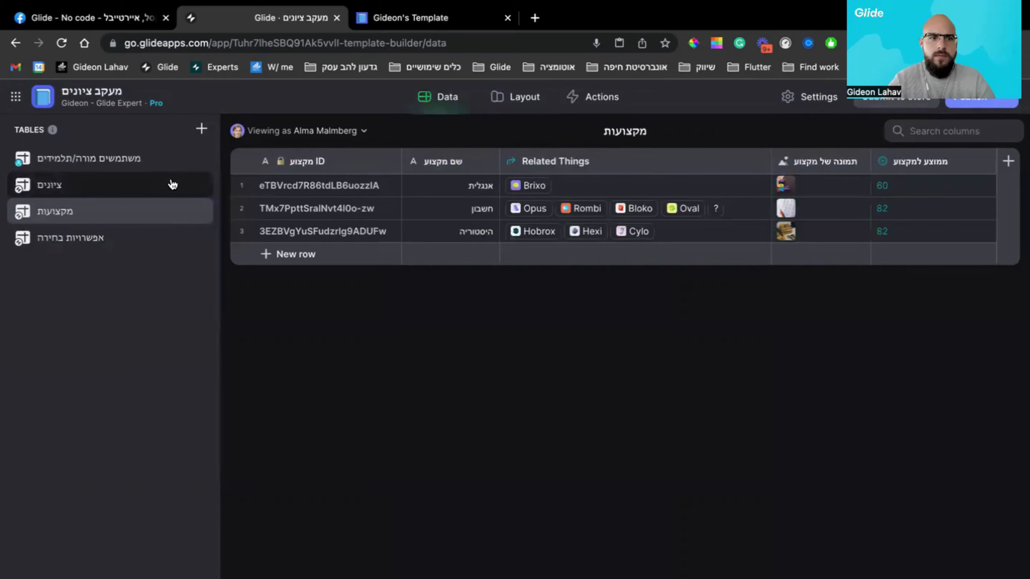
- Check the ציונים table, and go back in the layout from the open grade form to the מקצועות list screen
{"action": "left_click", "coordinate": [204, 184]}
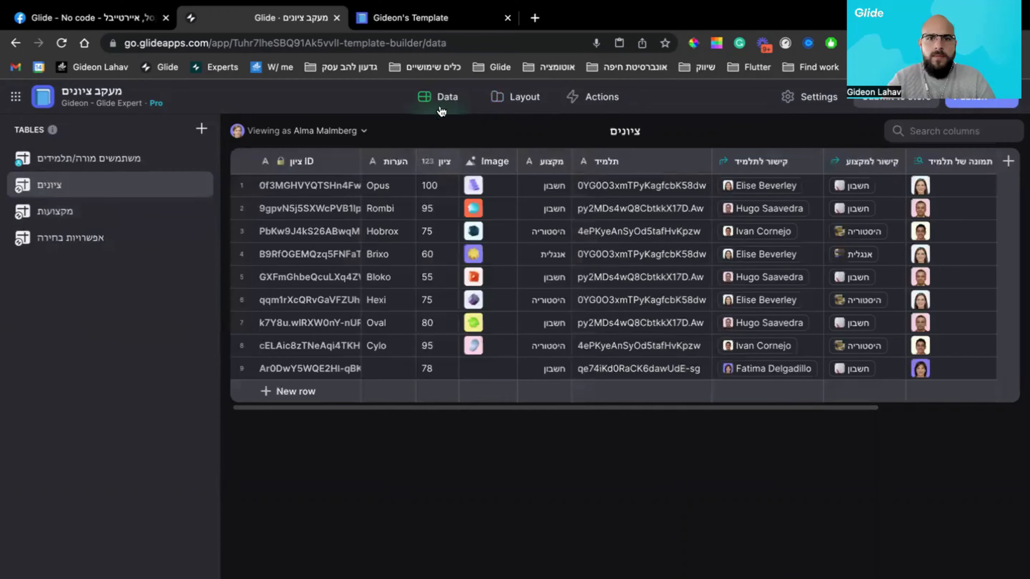
{"action": "left_click", "coordinate": [499, 102]}
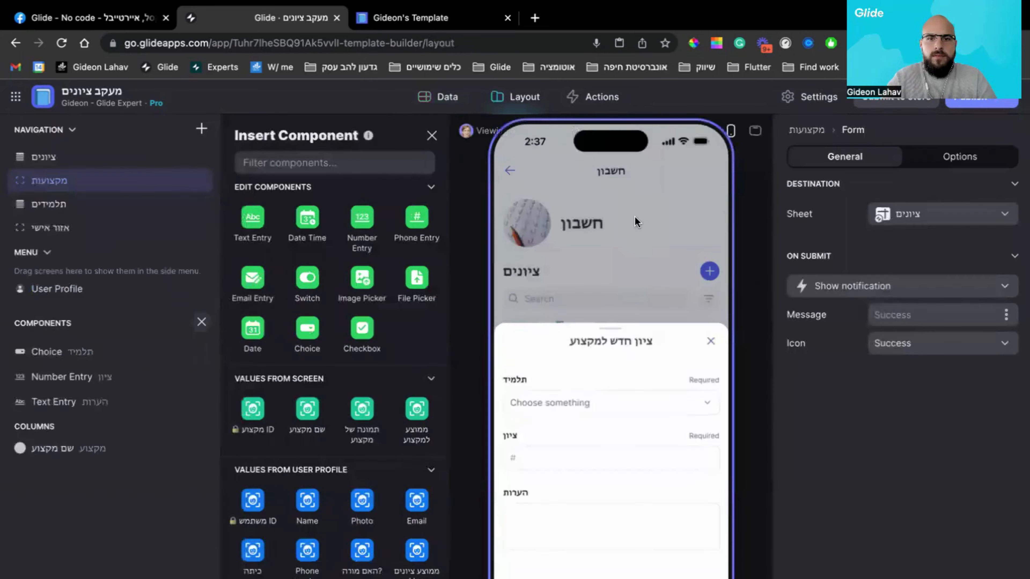
{"action": "left_click", "coordinate": [504, 189]}
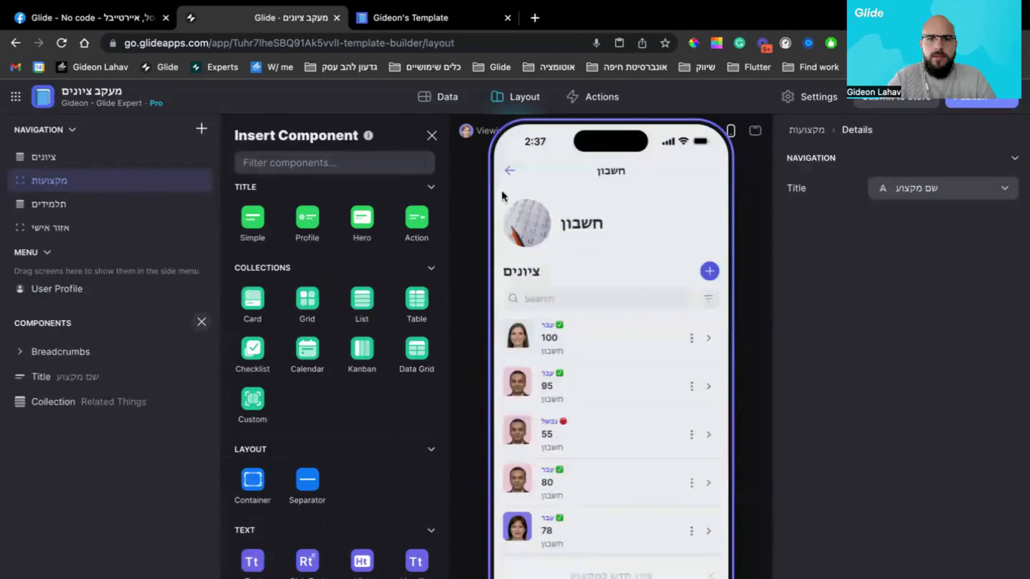
{"action": "left_click", "coordinate": [509, 174]}
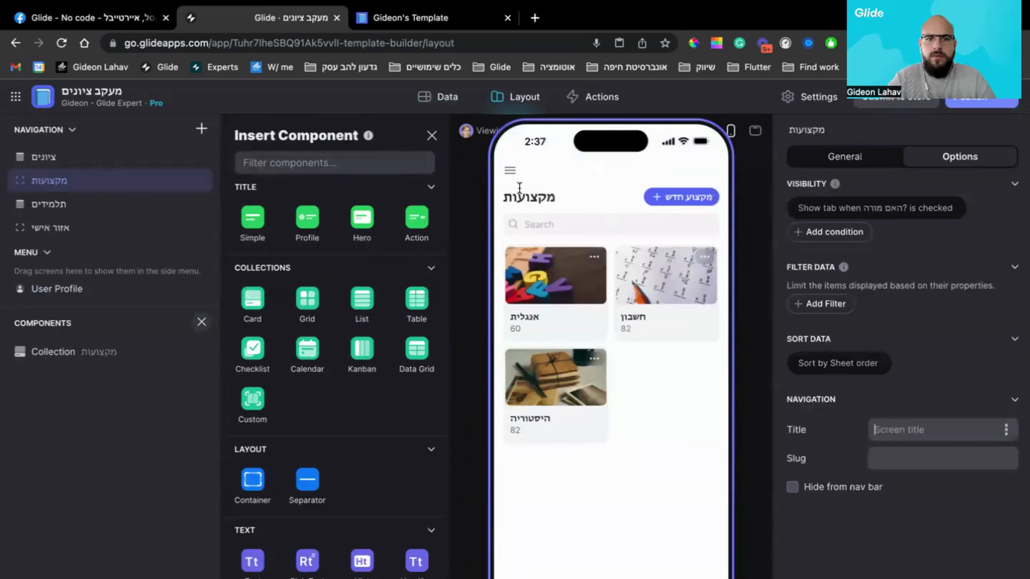
- Inspect the מקצועות collection's title bar action, and open and close its מקצוע חדש form in the preview
{"action": "left_click", "coordinate": [87, 353]}
{"action": "left_click", "coordinate": [979, 156]}
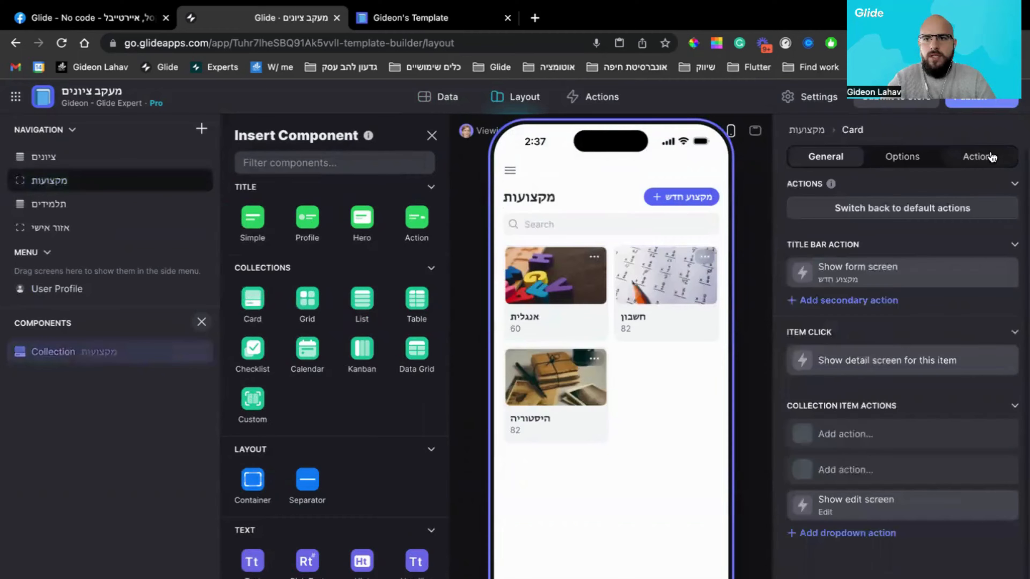
{"action": "left_click", "coordinate": [862, 280]}
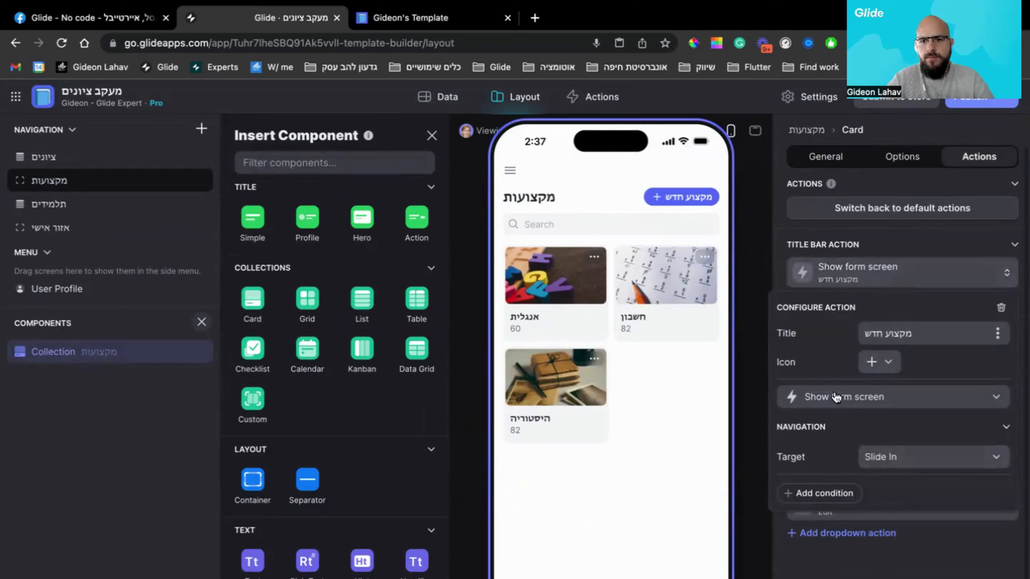
{"action": "left_click", "coordinate": [671, 188]}
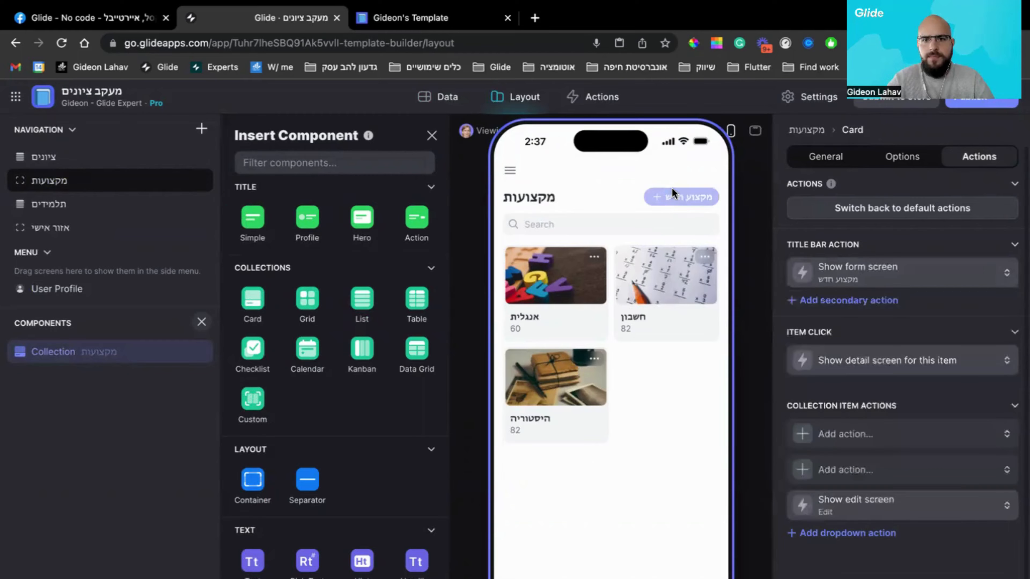
{"action": "left_click", "coordinate": [671, 187]}
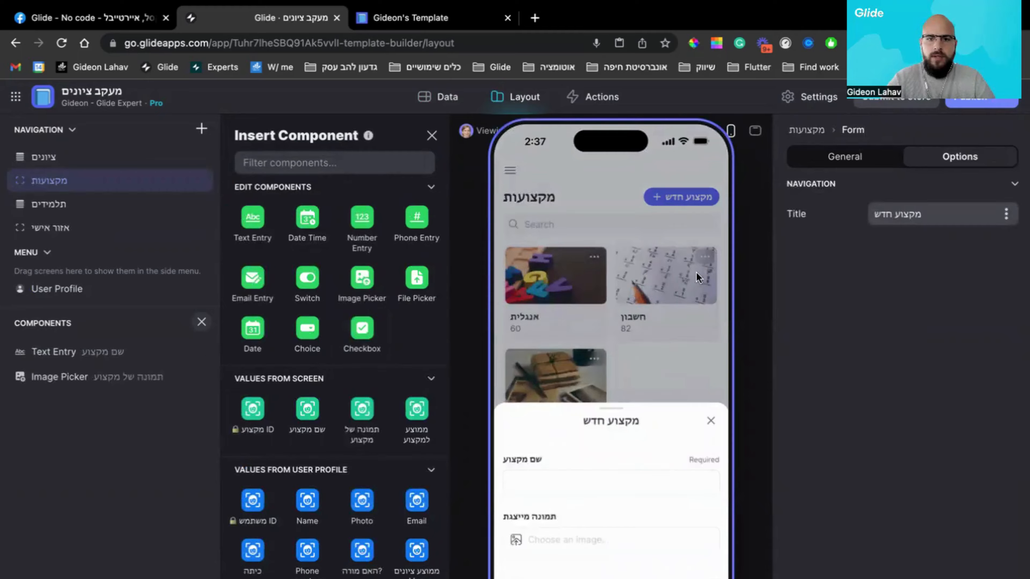
{"action": "left_click", "coordinate": [710, 421]}
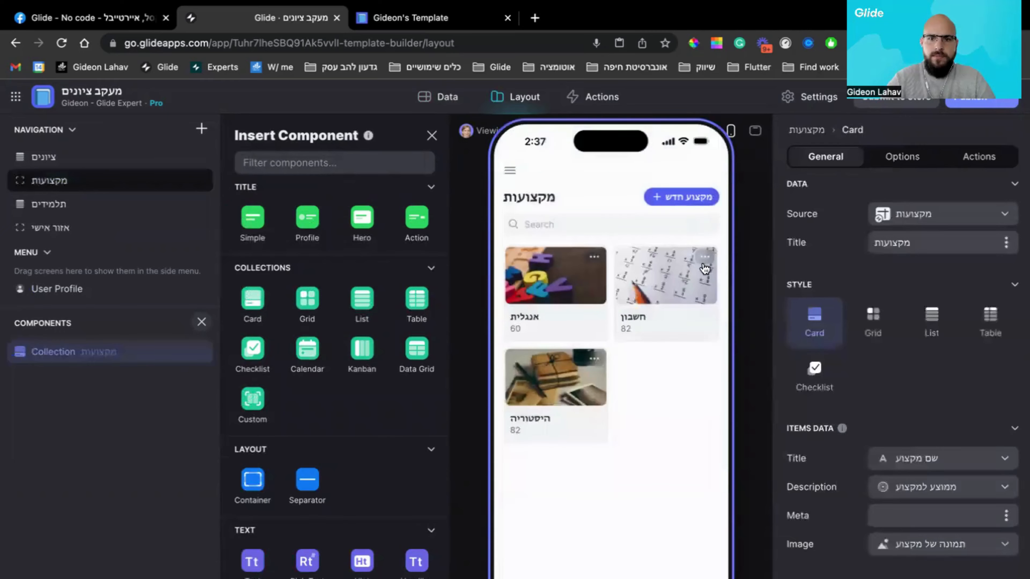
- Move the Show edit screen action of the מקצועות cards out of the dropdown into the first collection item action slot
{"action": "left_click", "coordinate": [705, 268]}
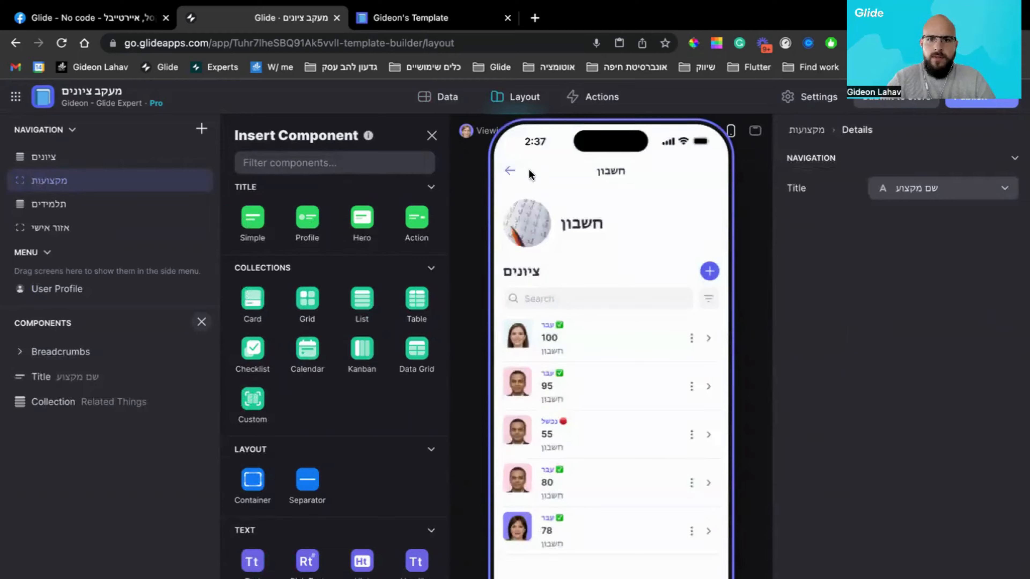
{"action": "left_click", "coordinate": [510, 170]}
{"action": "left_click", "coordinate": [703, 263]}
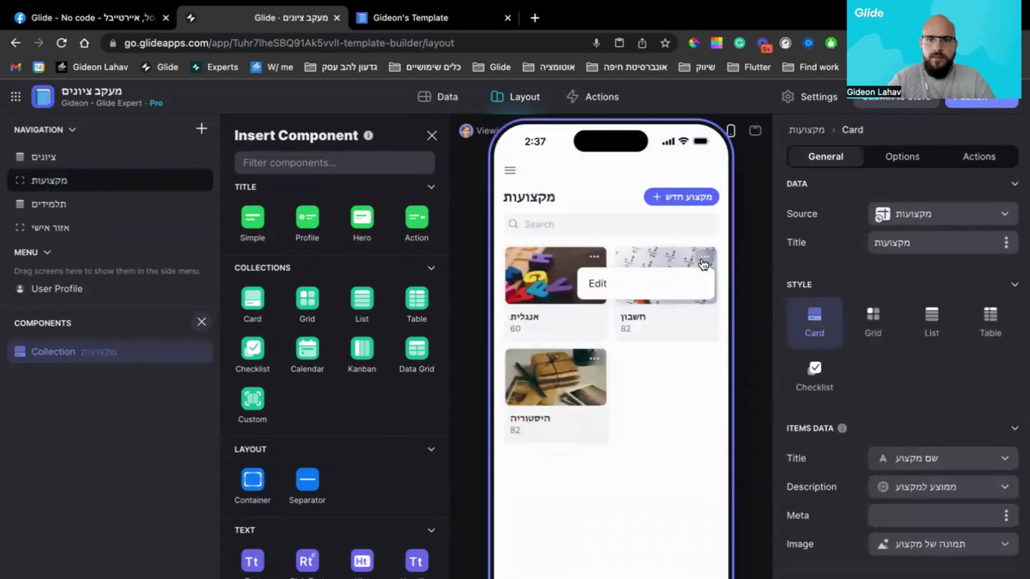
{"action": "left_click", "coordinate": [978, 165]}
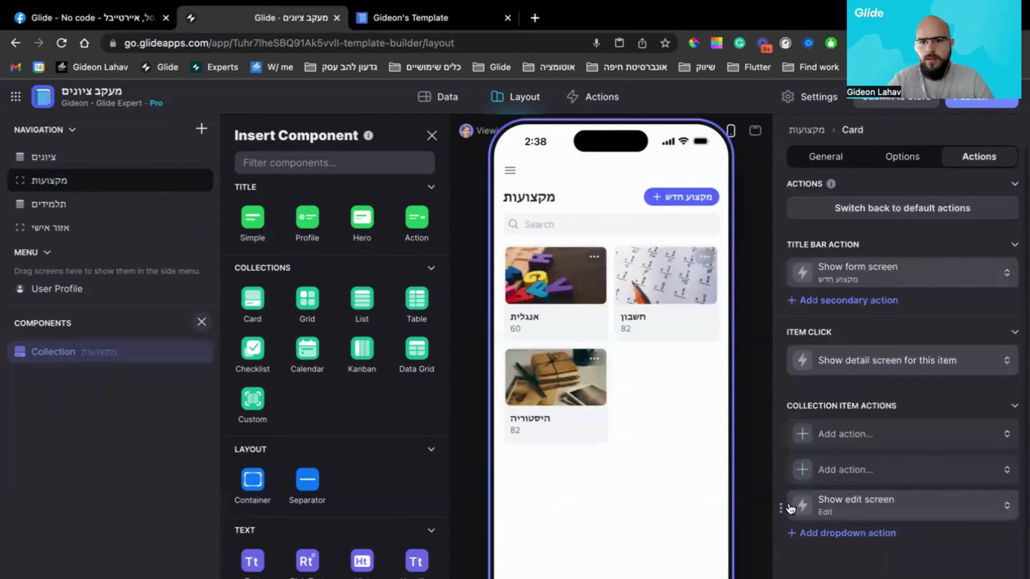
{"action": "left_click_drag", "start_coordinate": [790, 508], "coordinate": [785, 432]}
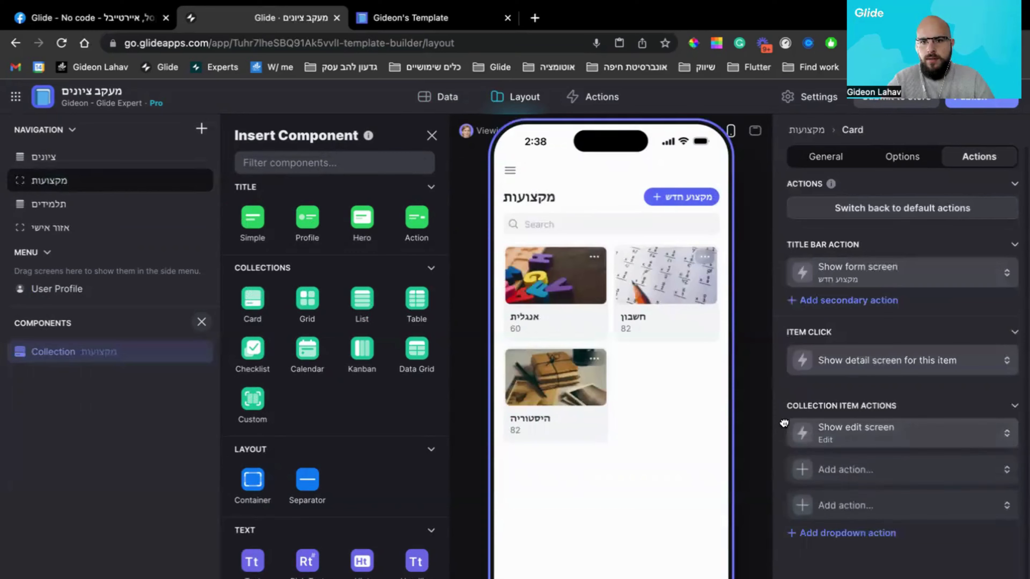
- Set the title of the cards' Show edit screen action to עריכה
{"action": "left_click", "coordinate": [829, 438]}
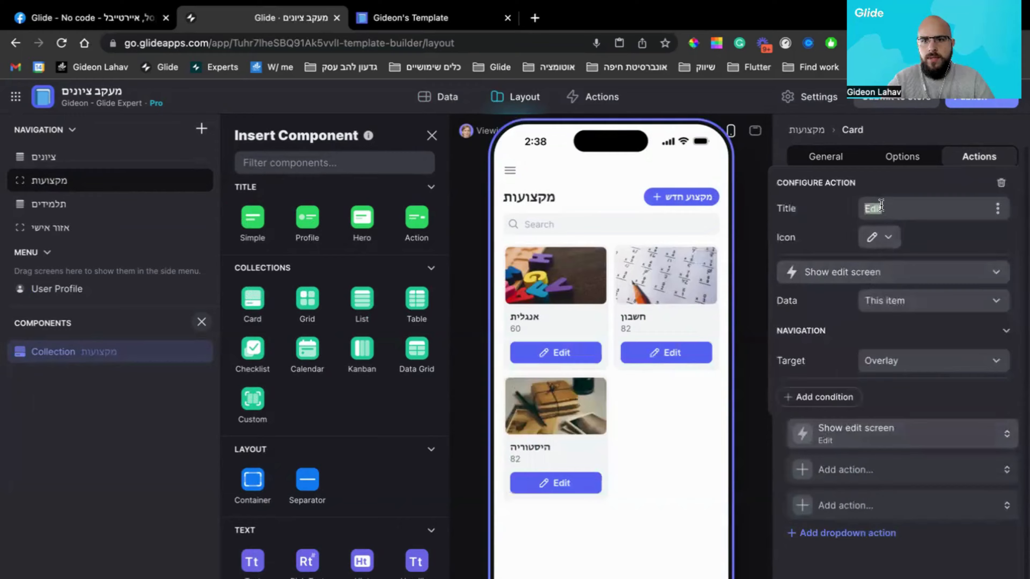
{"action": "type", "text": "עריכה"}
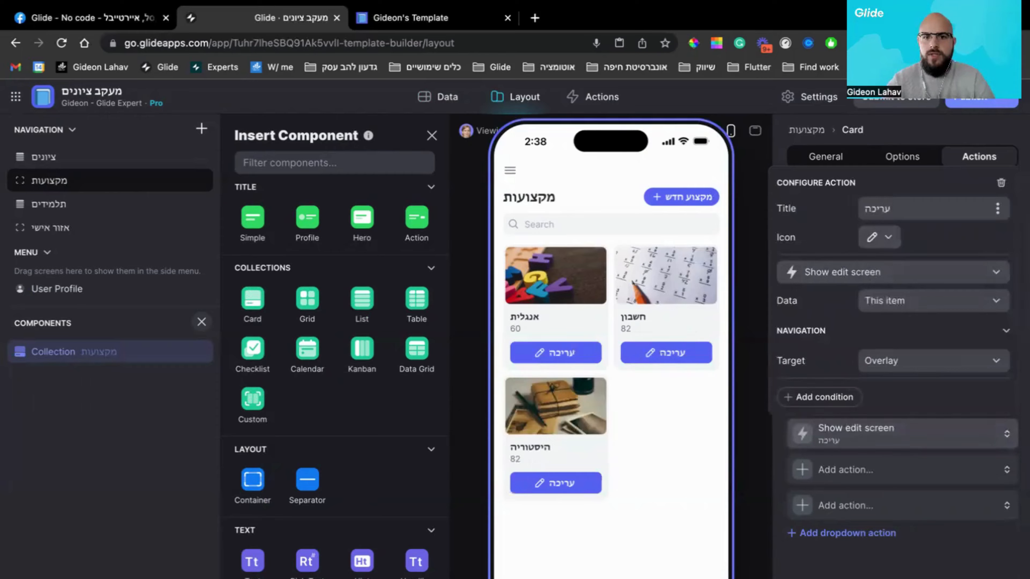
{"action": "left_click", "coordinate": [781, 508]}
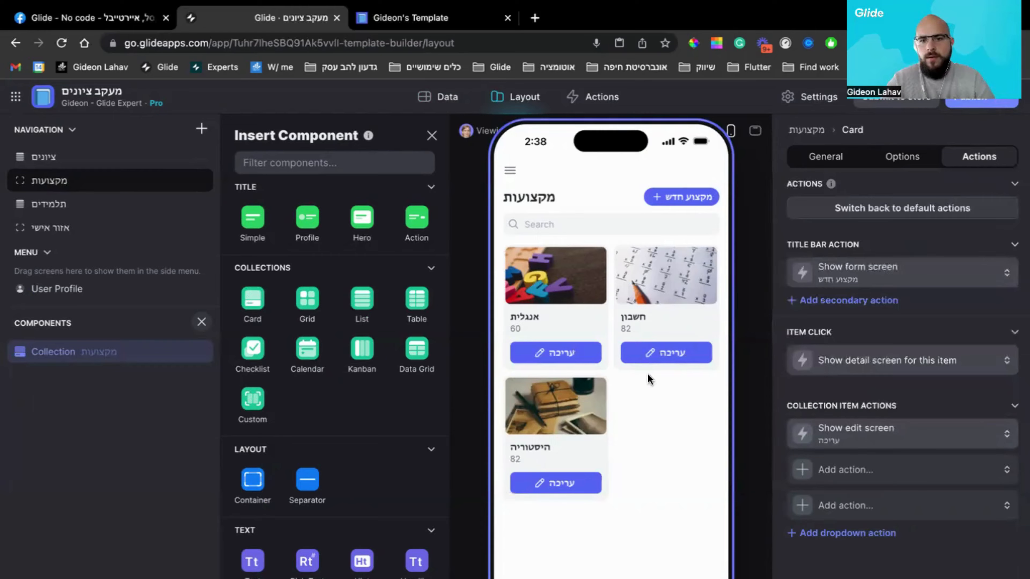
- Open and cancel the edit form of the חשבון card in the preview, and close the component list
{"action": "left_click", "coordinate": [649, 361]}
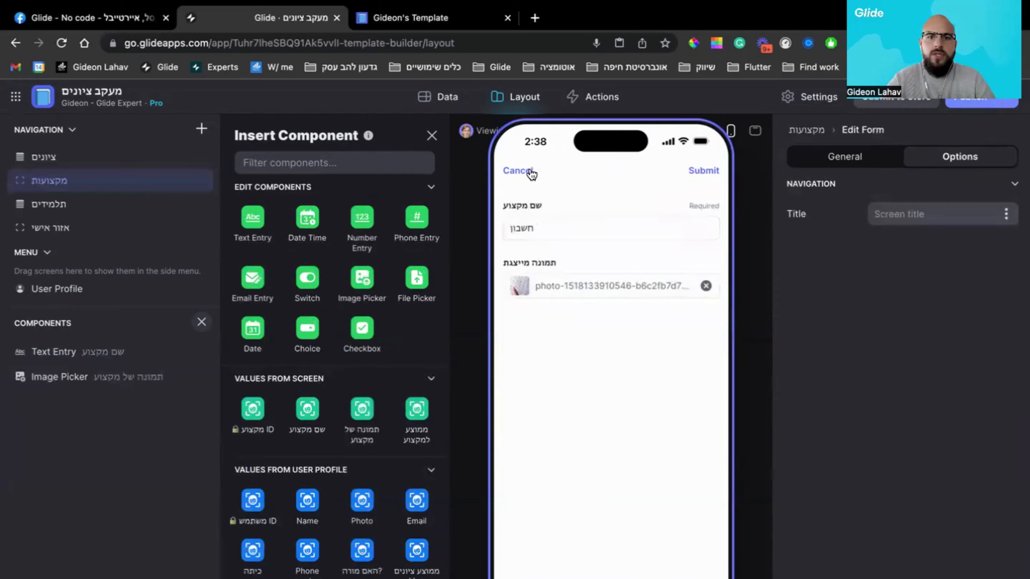
{"action": "left_click", "coordinate": [519, 170]}
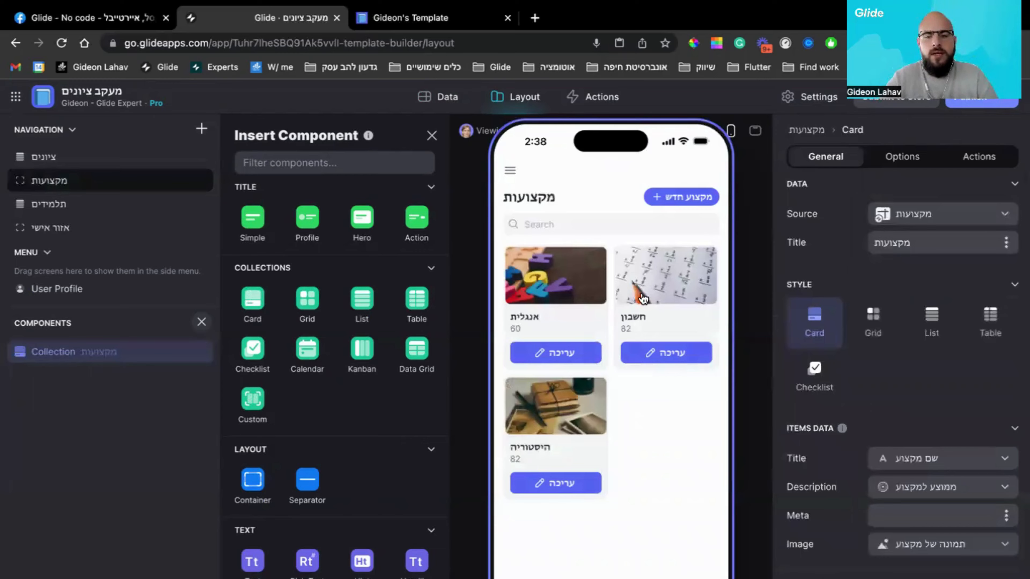
{"action": "left_click", "coordinate": [433, 136]}
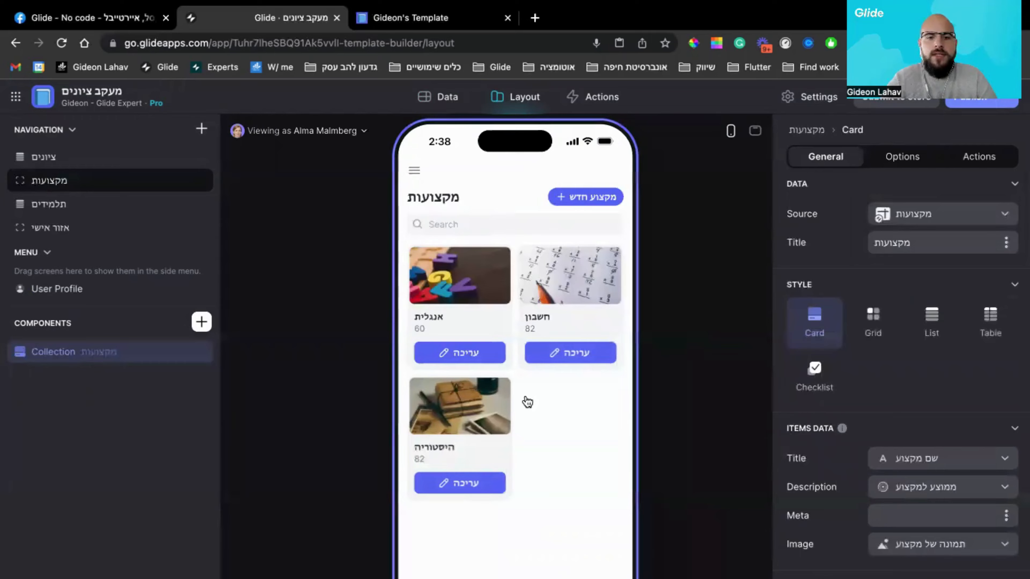
- Set the description of the ציונים list on the חשבון detail screen to שם התלמיד, and open its first grade in the preview
{"action": "left_click", "coordinate": [556, 325]}
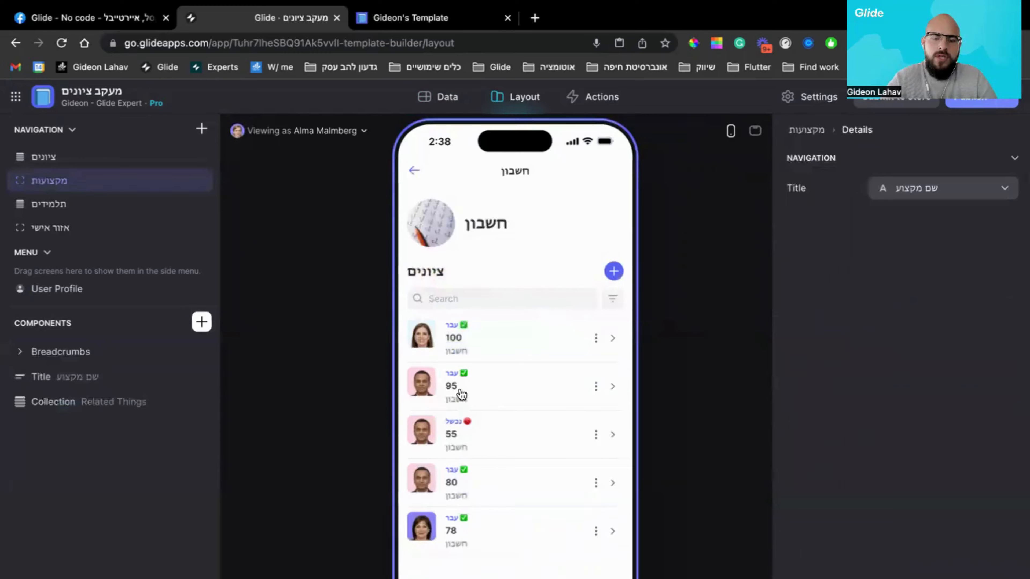
{"action": "left_click", "coordinate": [103, 406]}
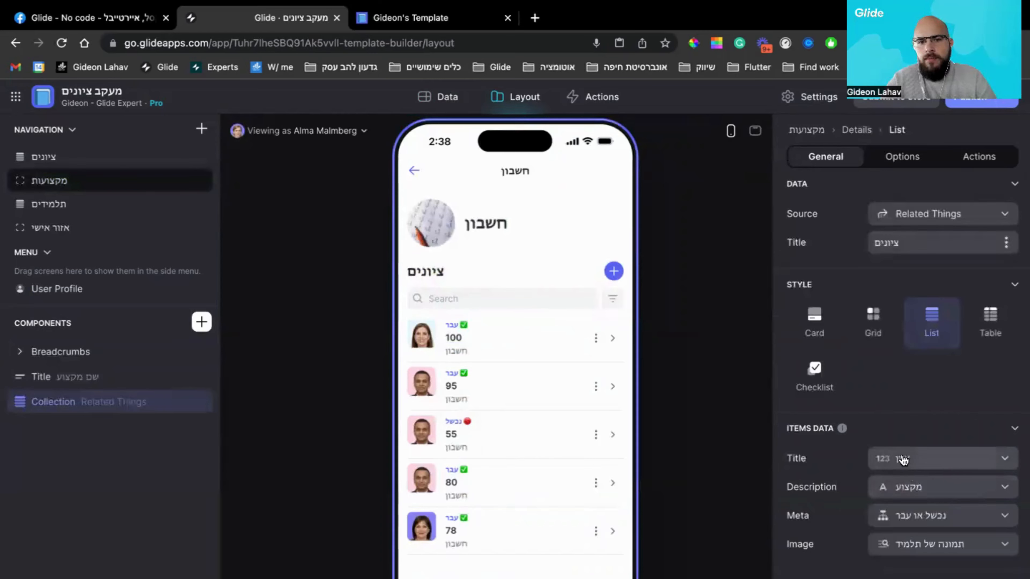
{"action": "left_click", "coordinate": [913, 492]}
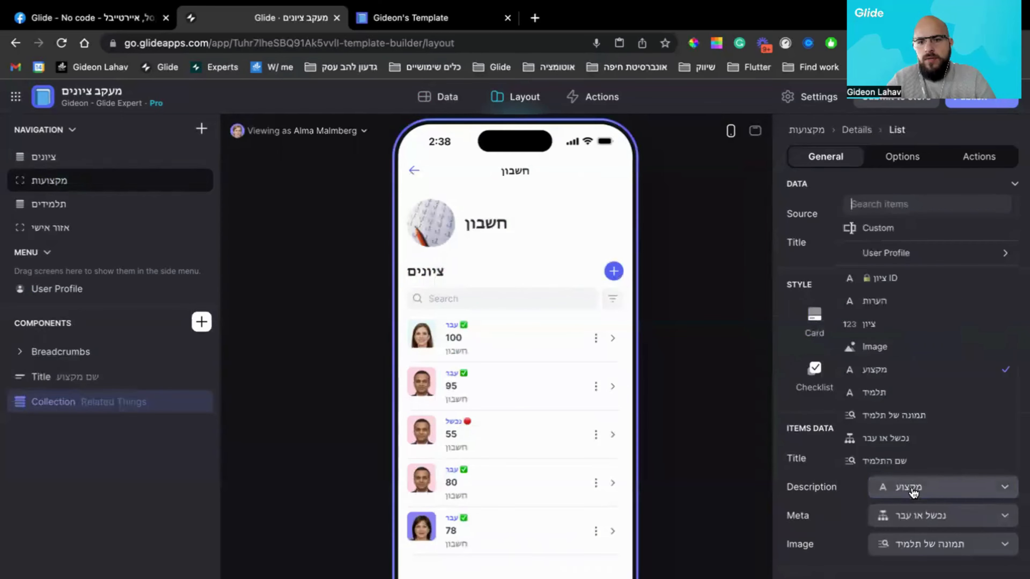
{"action": "left_click", "coordinate": [898, 465]}
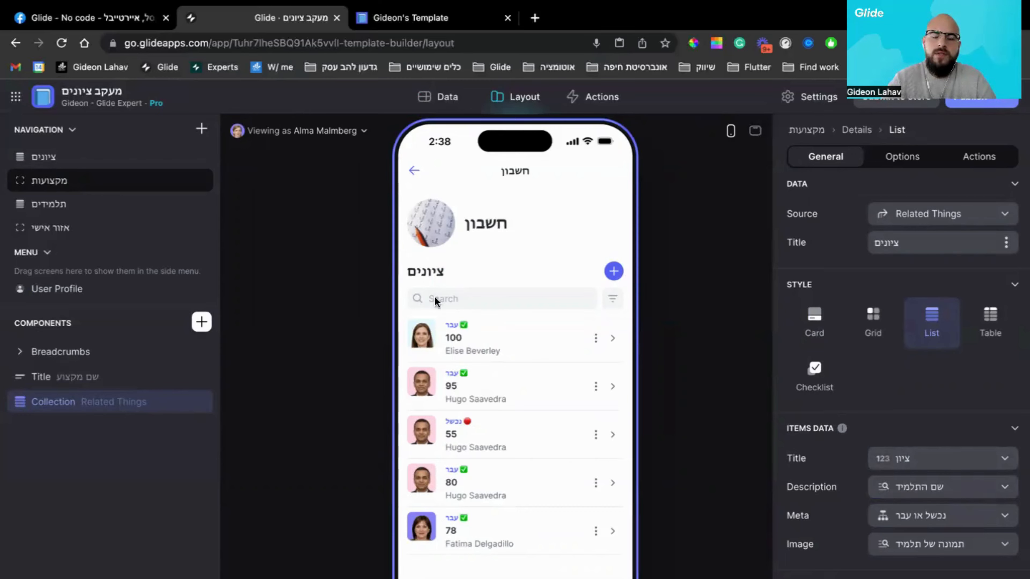
{"action": "left_click", "coordinate": [491, 347]}
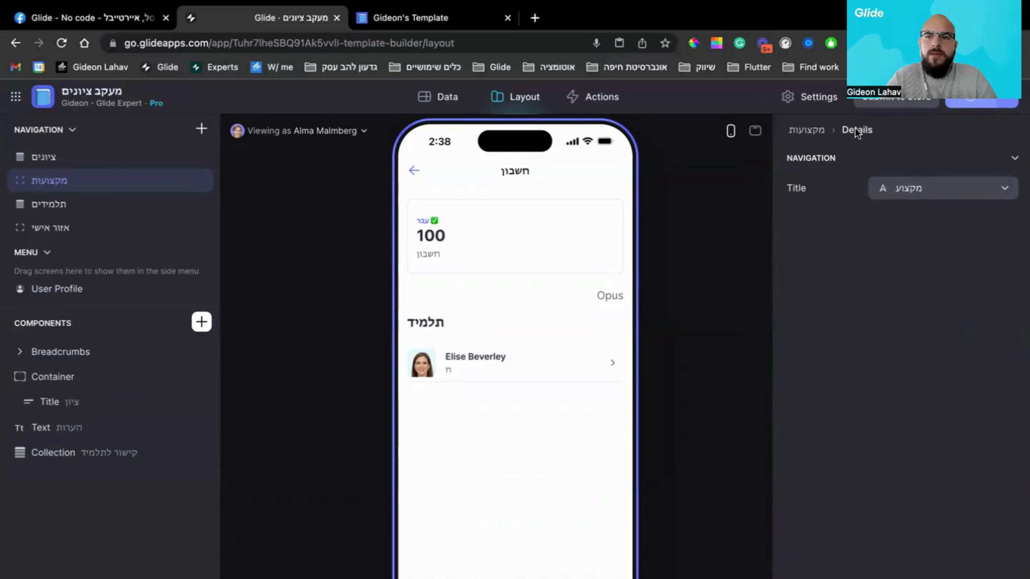
- Open the Submit to Template Store form and look through its fields, including the description and the optional video link
{"action": "left_click", "coordinate": [882, 105]}
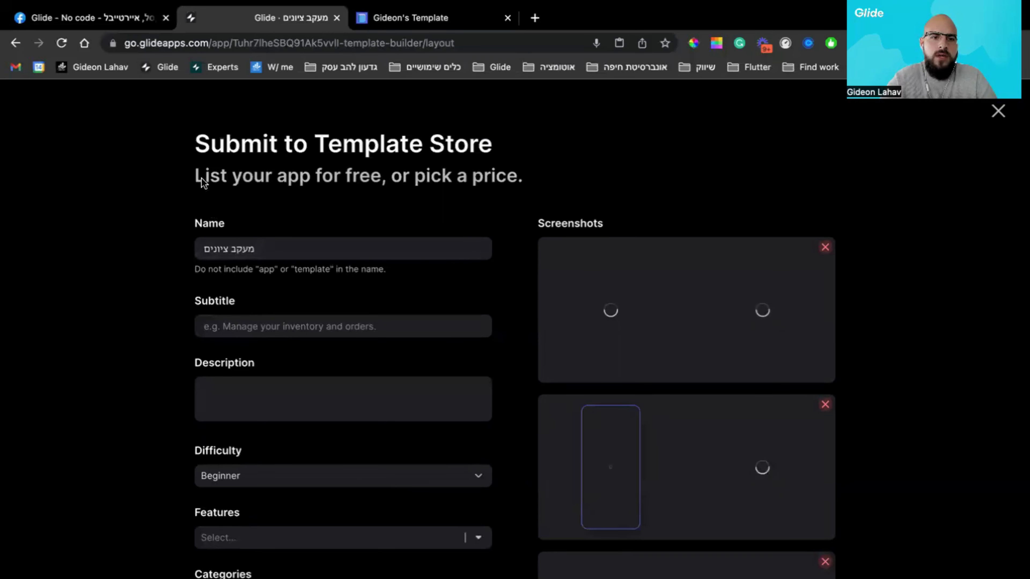
{"action": "left_click", "coordinate": [261, 401]}
{"action": "scroll", "coordinate": [253, 446], "scroll_direction": "down", "scroll_amount": 10}
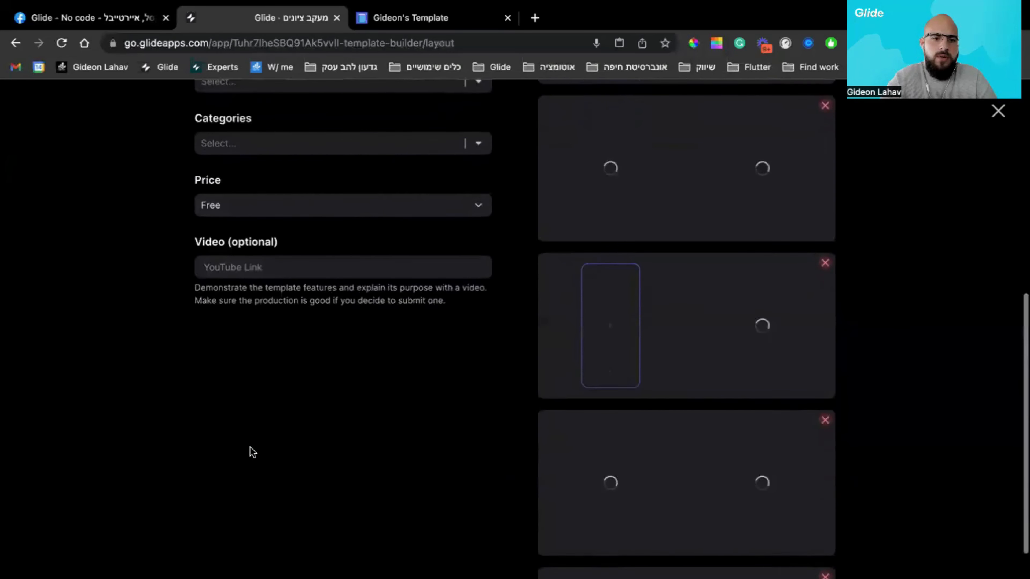
{"action": "scroll", "coordinate": [322, 377], "scroll_direction": "up", "scroll_amount": 2}
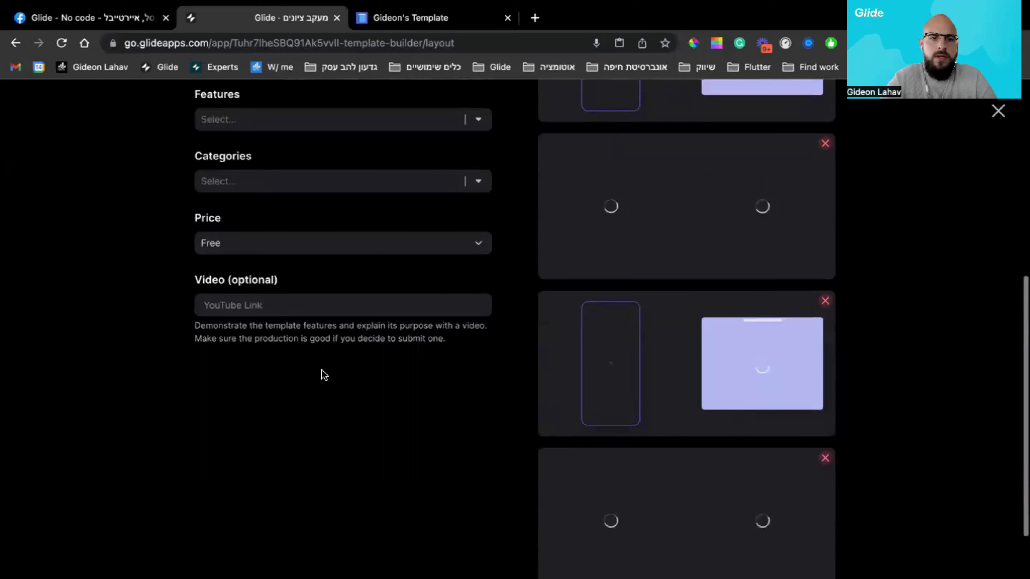
{"action": "left_click", "coordinate": [266, 310]}
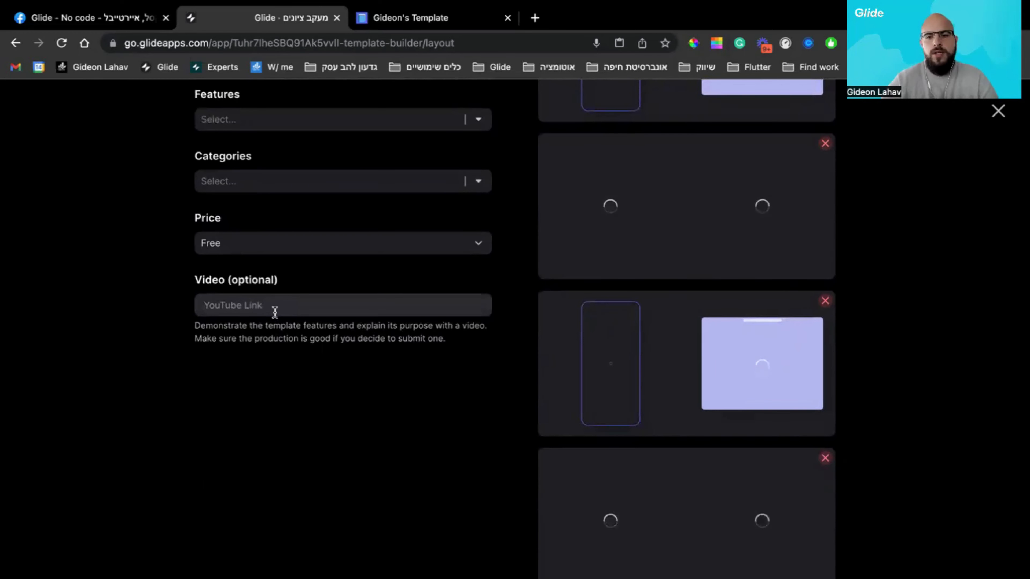
{"action": "scroll", "coordinate": [422, 419], "scroll_direction": "down", "scroll_amount": 5}
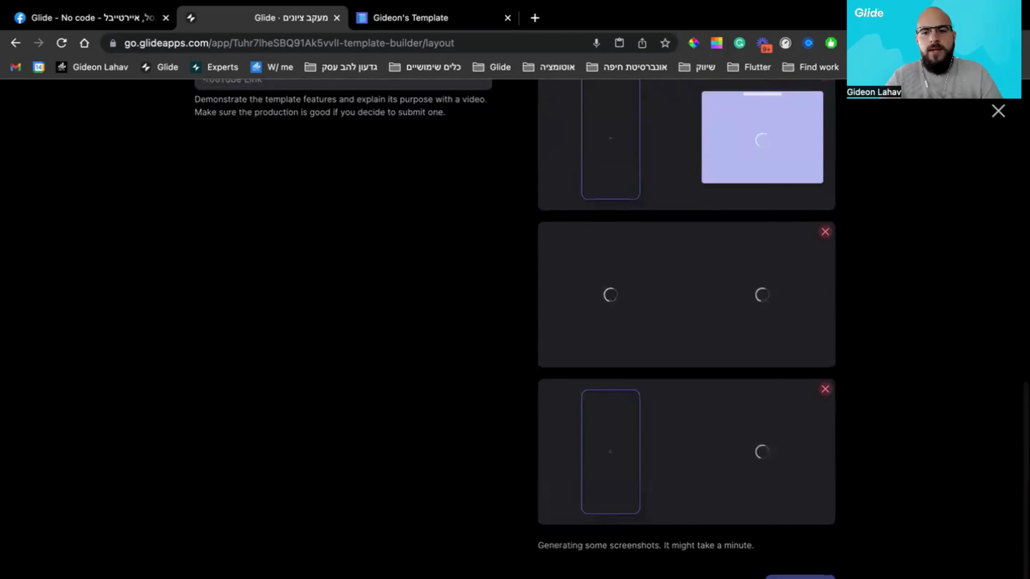
{"action": "scroll", "coordinate": [285, 369], "scroll_direction": "up", "scroll_amount": 10}
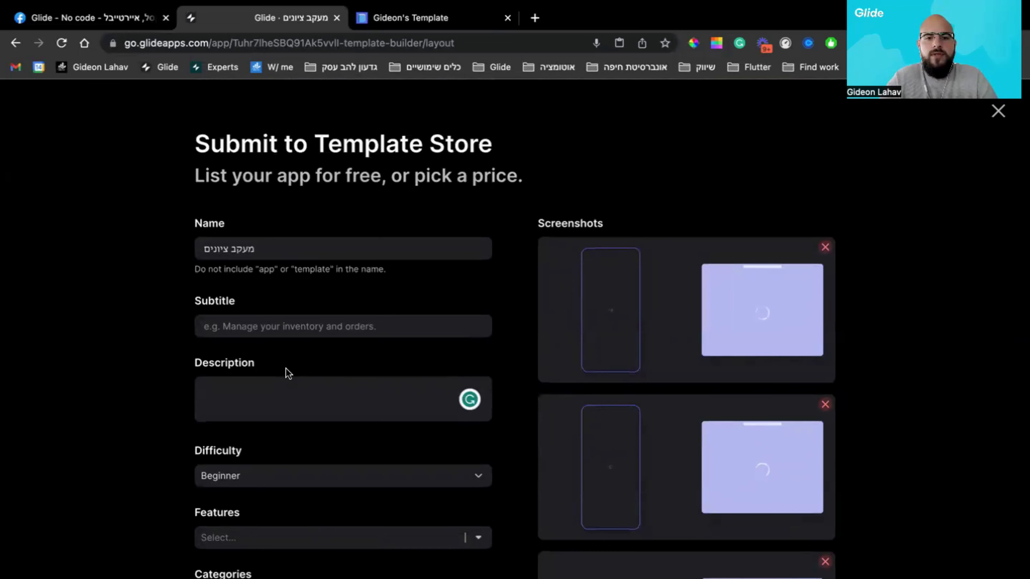
- Review the available price options for the template, leaving it set to Free
{"action": "scroll", "coordinate": [253, 479], "scroll_direction": "down", "scroll_amount": 5}
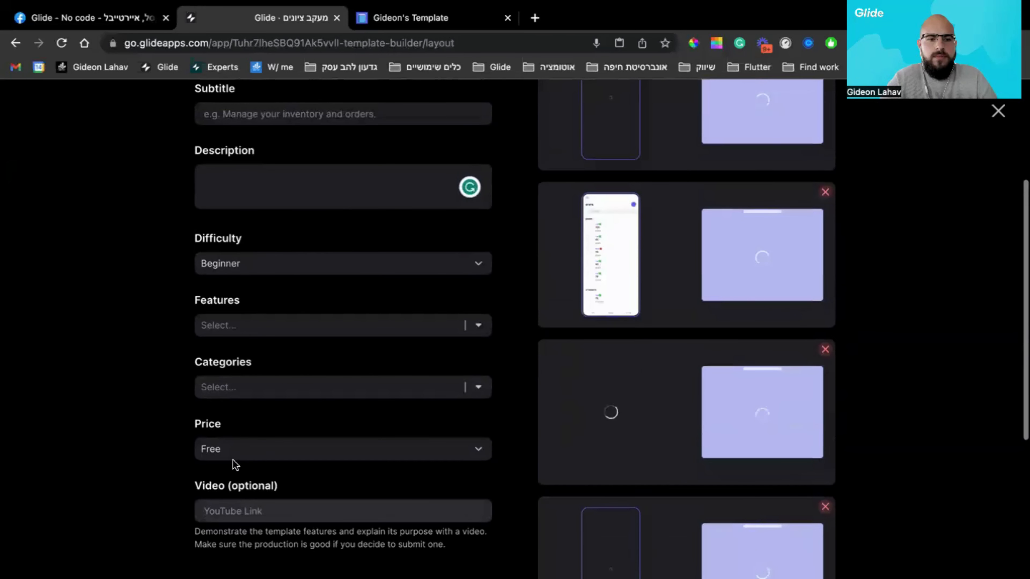
{"action": "left_click", "coordinate": [228, 449]}
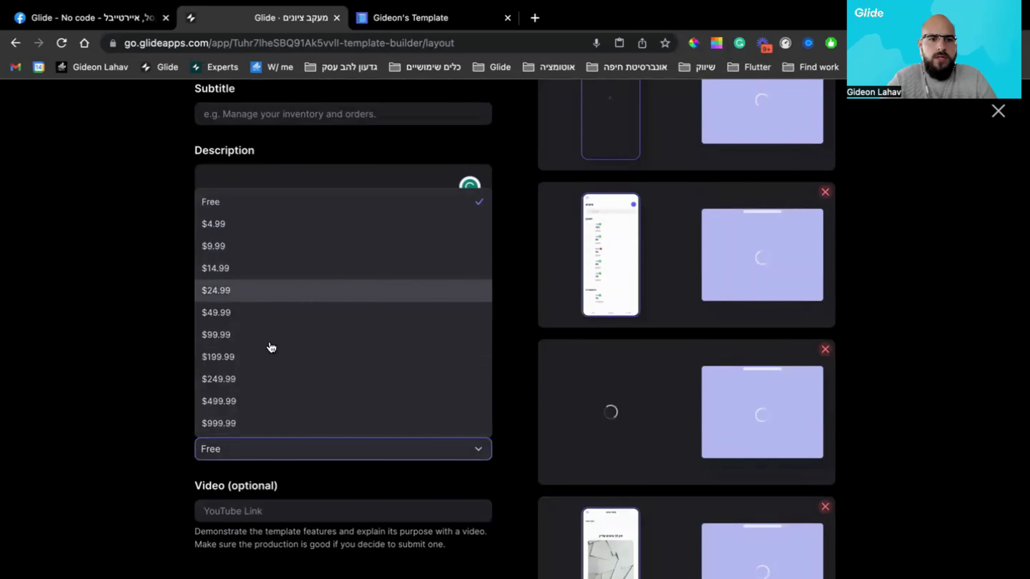
{"action": "left_click", "coordinate": [114, 447]}
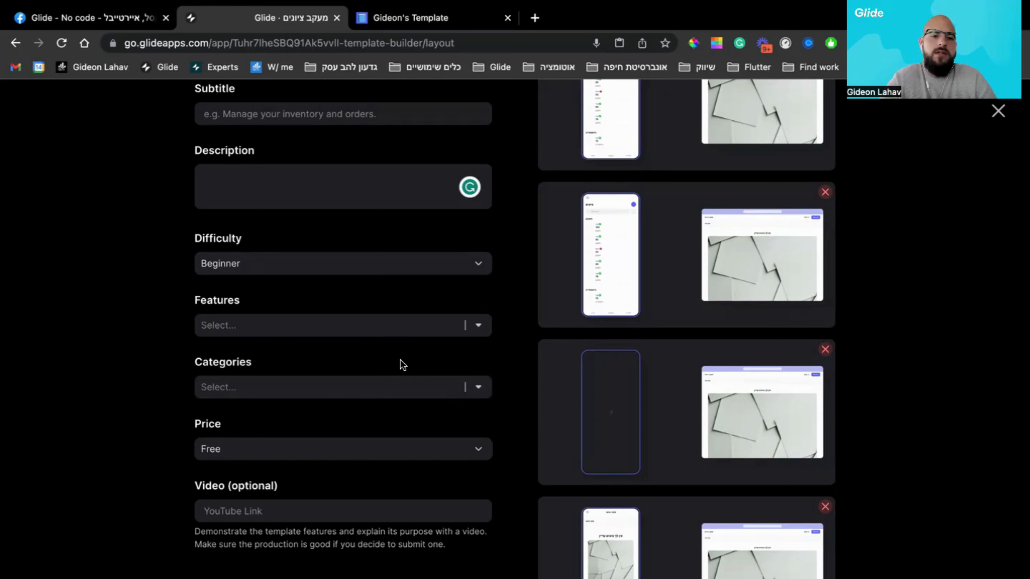
- Look through the generated mobile and desktop screenshots in the template submission form
{"action": "scroll", "coordinate": [634, 376], "scroll_direction": "up", "scroll_amount": 5}
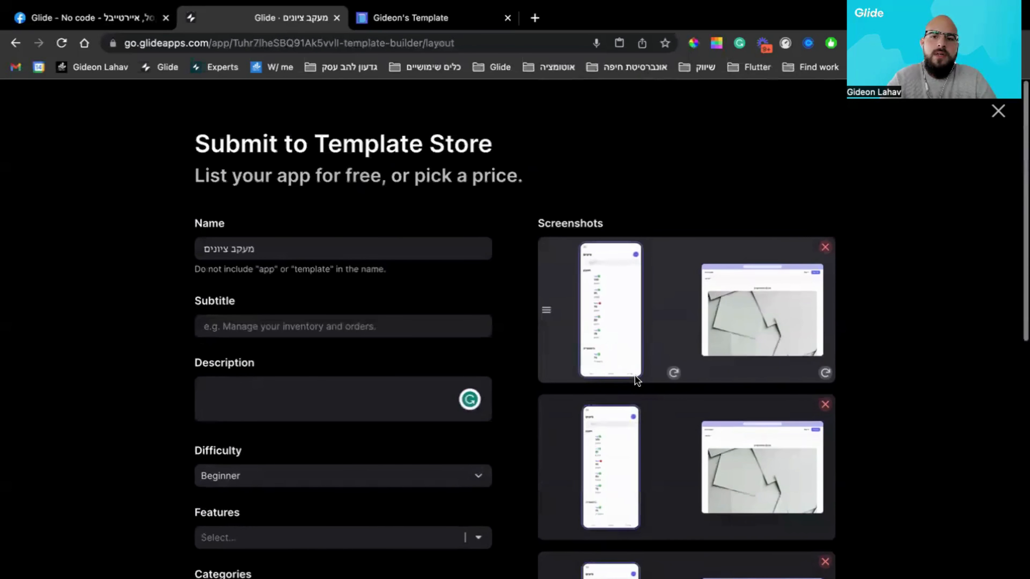
{"action": "scroll", "coordinate": [634, 376], "scroll_direction": "down", "scroll_amount": 10}
{"action": "scroll", "coordinate": [635, 376], "scroll_direction": "up", "scroll_amount": 7}
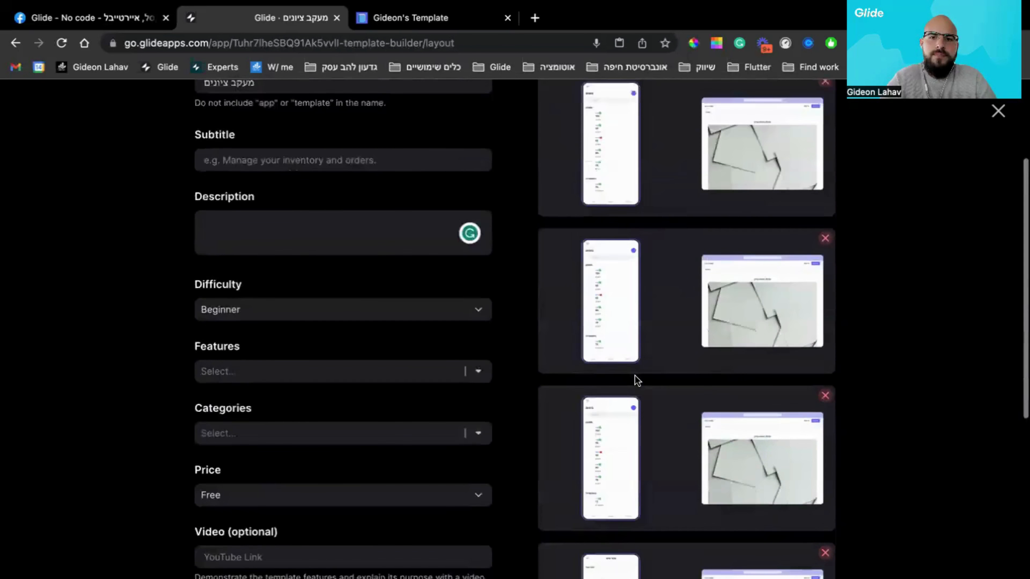
{"action": "scroll", "coordinate": [635, 375], "scroll_direction": "up", "scroll_amount": 4}
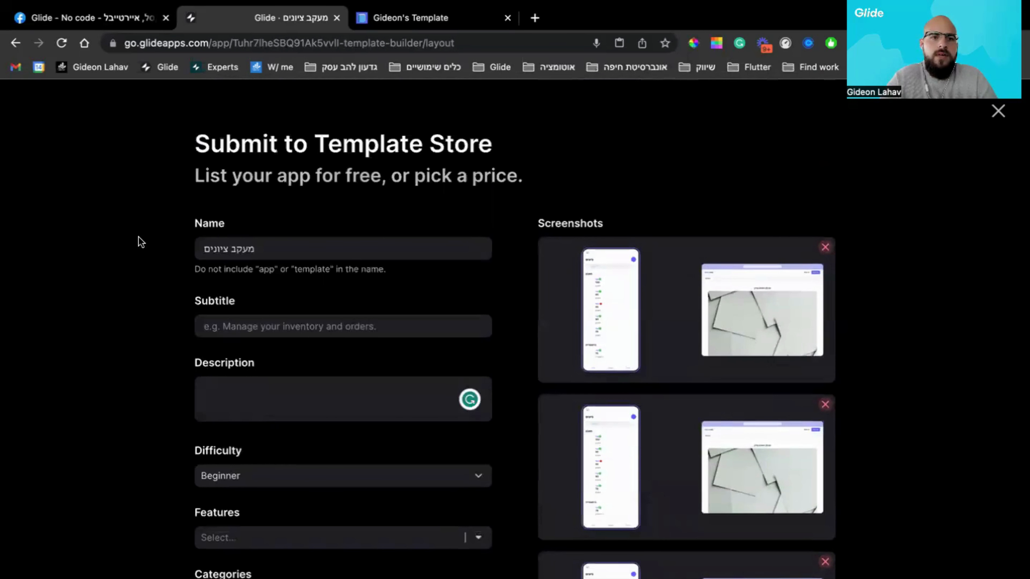